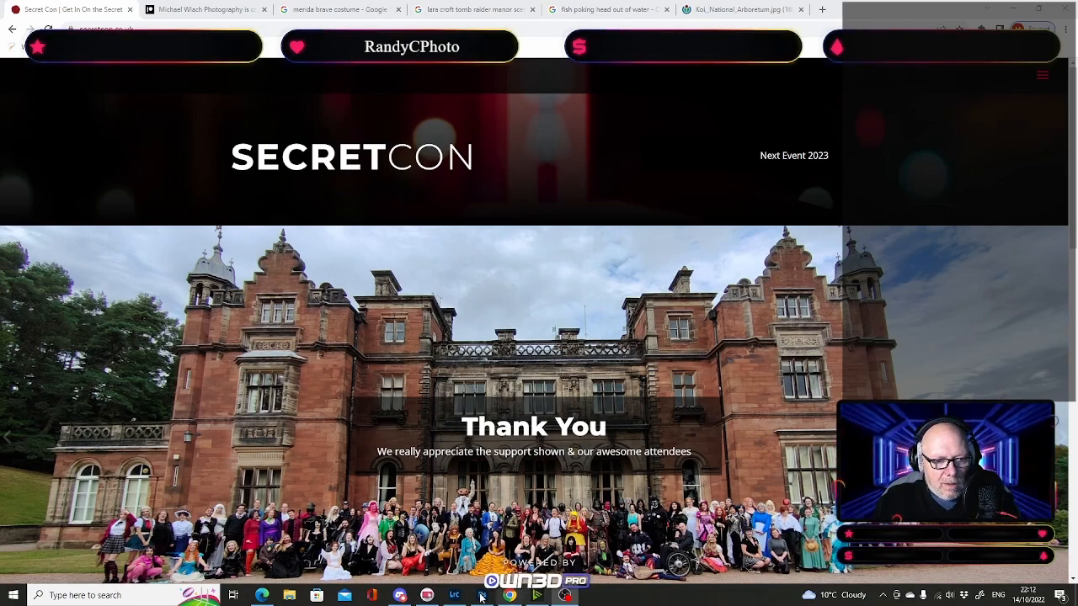
# Step: Switch to Lightroom Classic, browse the 2022-09-04 shoot and display 20220904A-N124054-Edit.tif
pyautogui.click(454, 595)
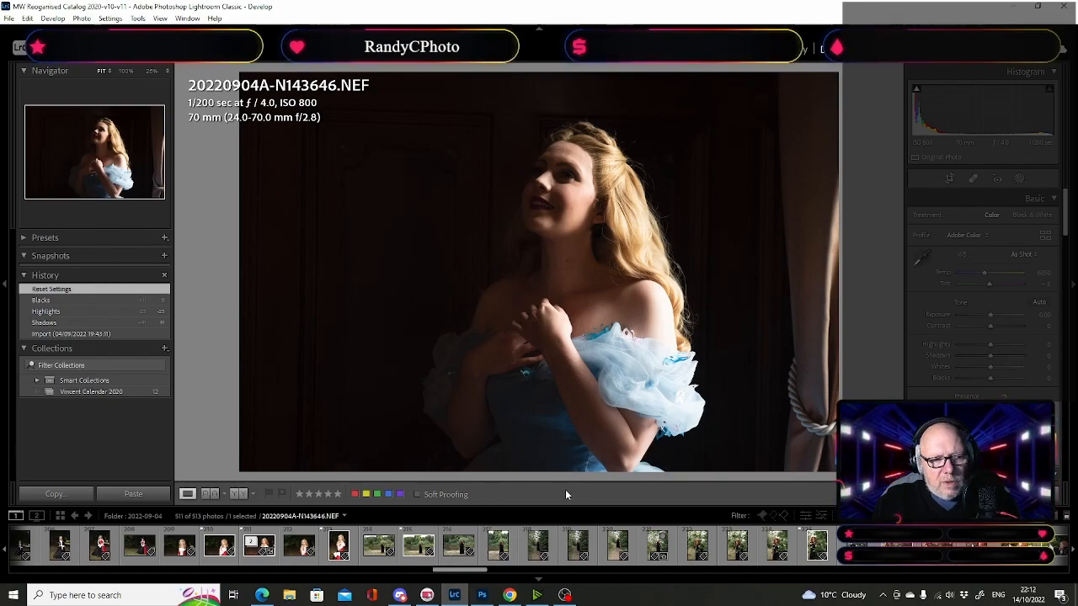
pyautogui.hscroll(-5, 697, 548)
pyautogui.hscroll(-5, 697, 548)
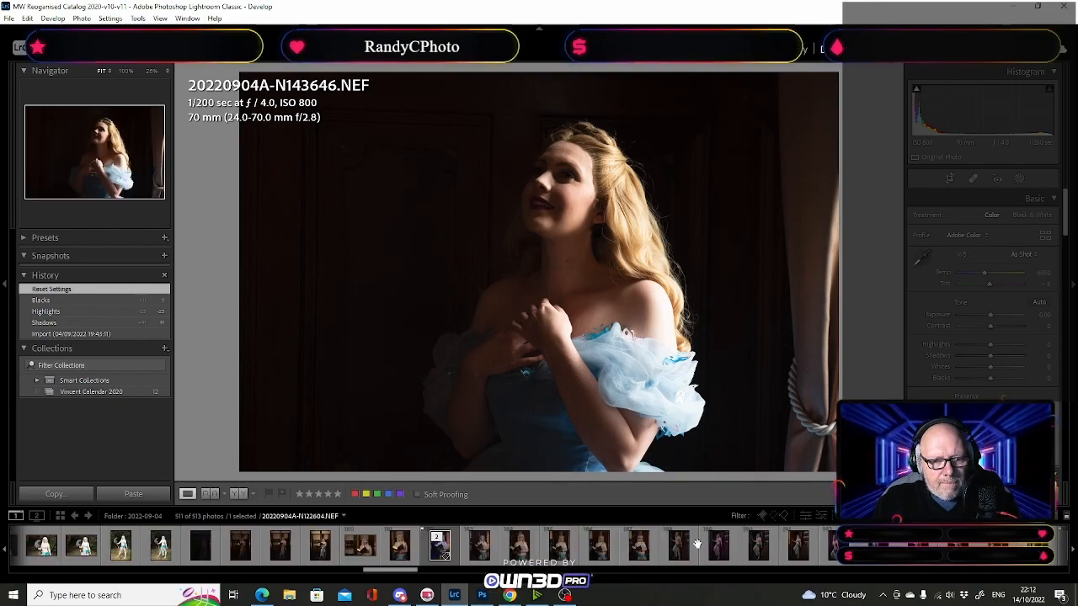
pyautogui.hscroll(8, 697, 547)
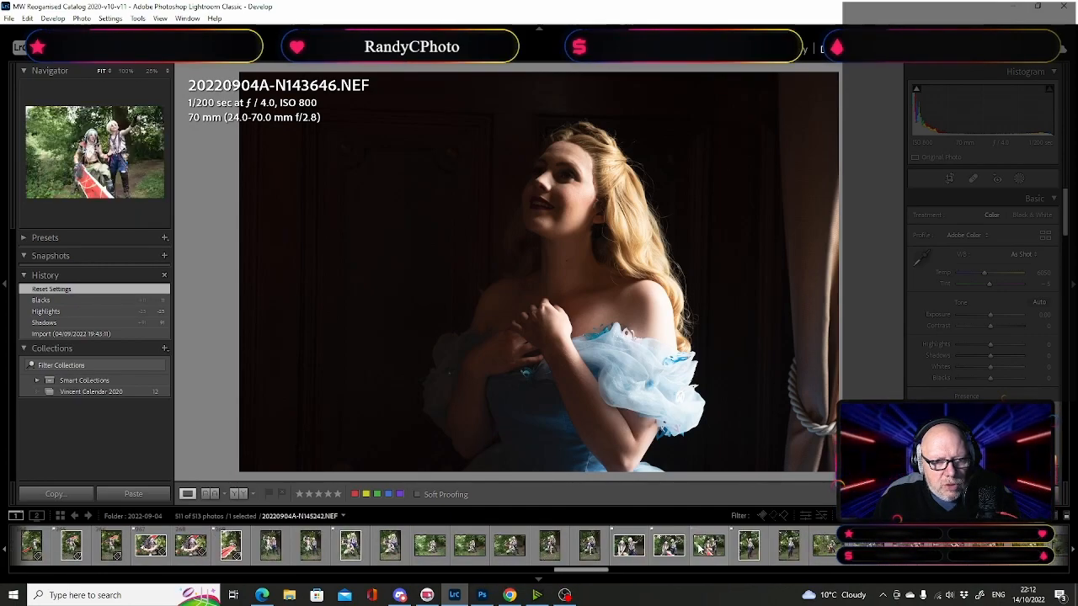
pyautogui.hscroll(-4, 697, 547)
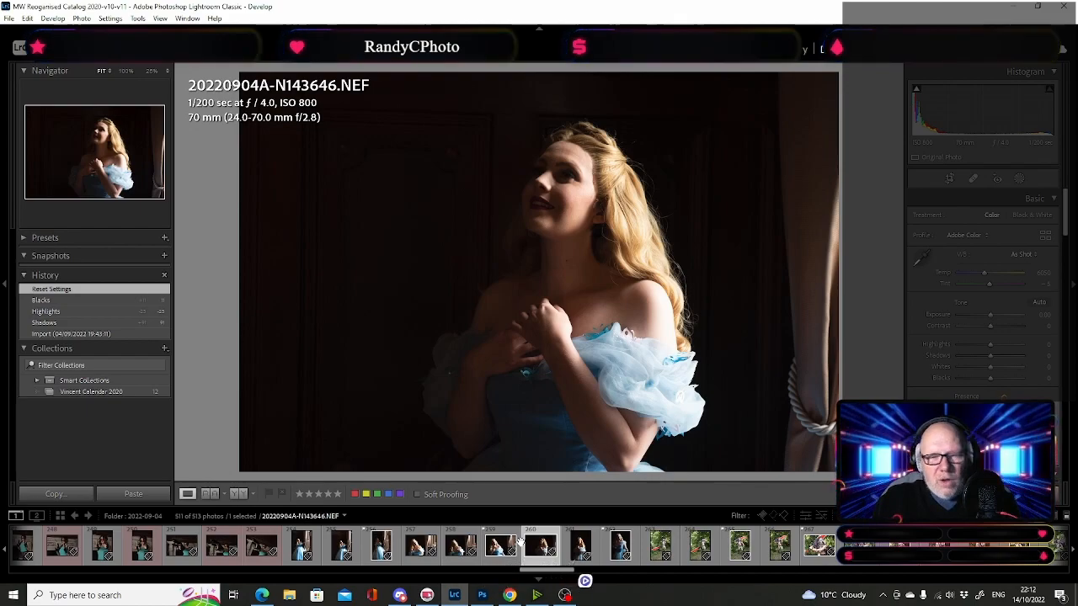
pyautogui.scroll(3, 520, 541)
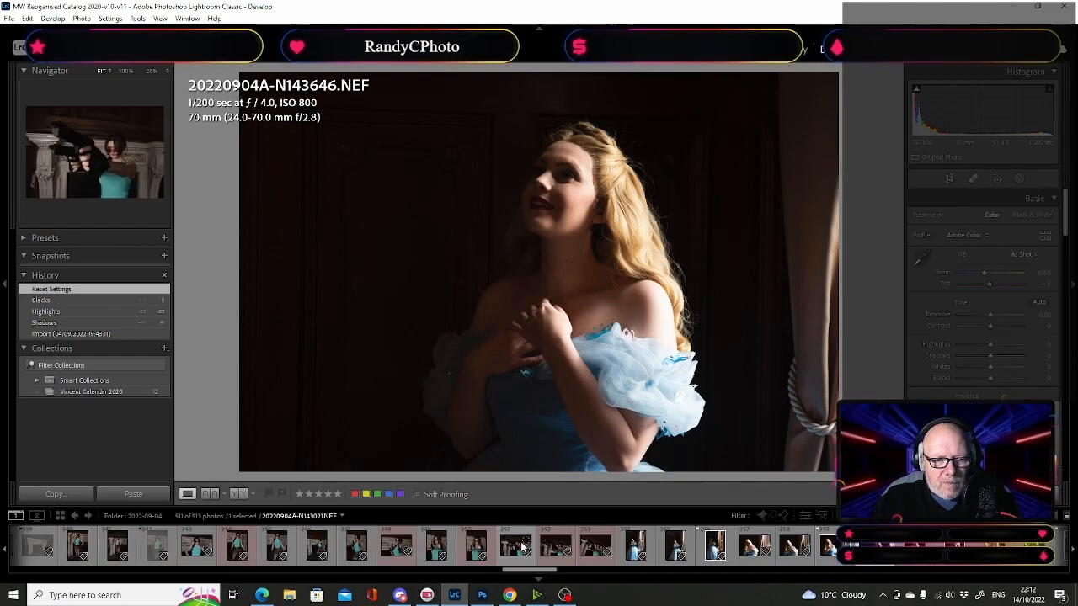
pyautogui.scroll(3, 523, 547)
pyautogui.scroll(5, 521, 548)
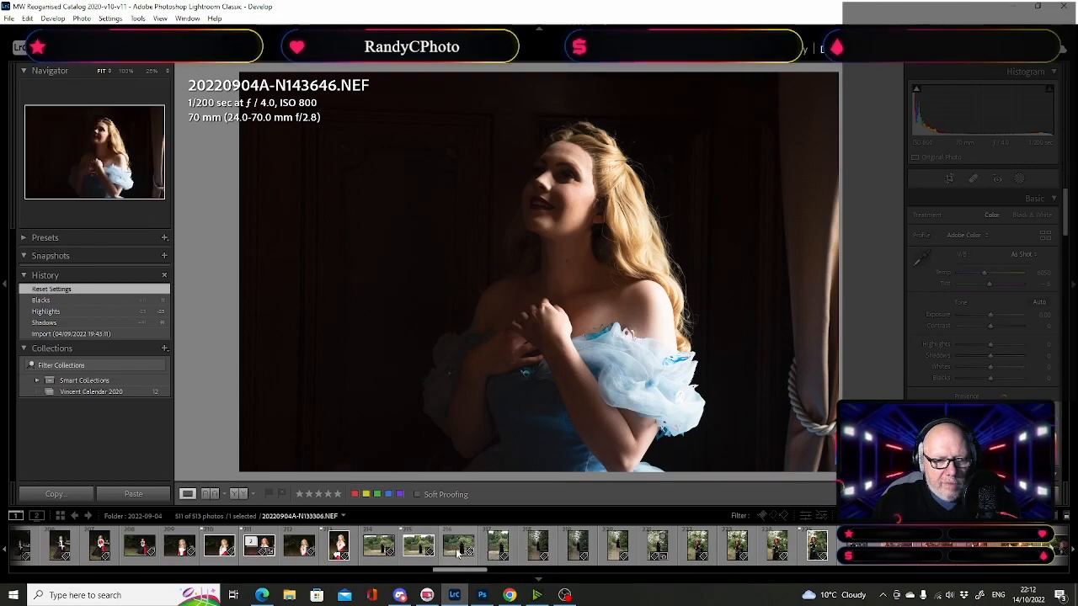
pyautogui.scroll(3, 522, 548)
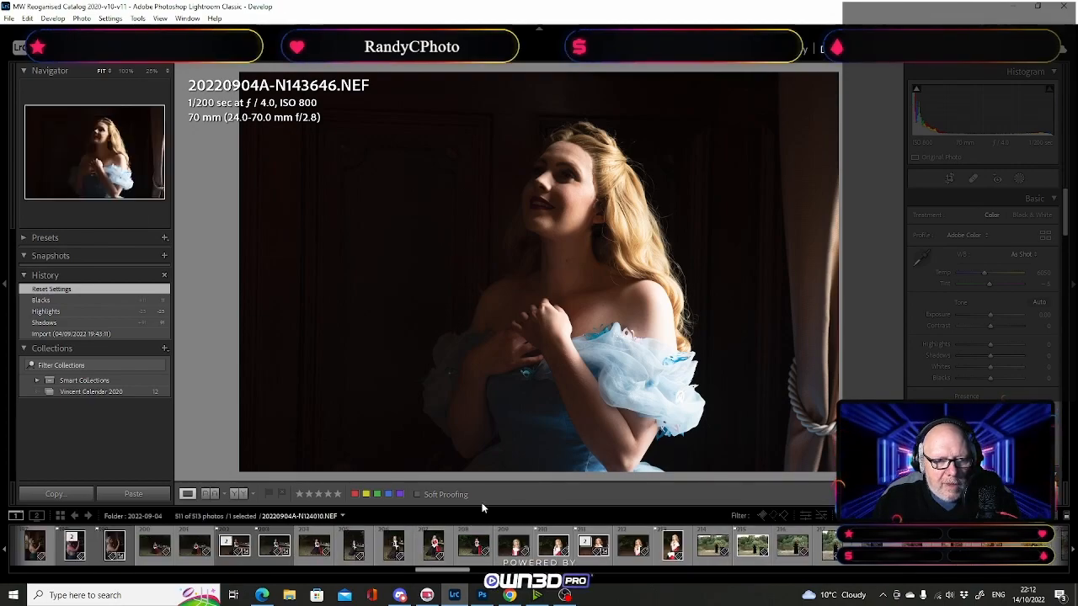
pyautogui.click(591, 547)
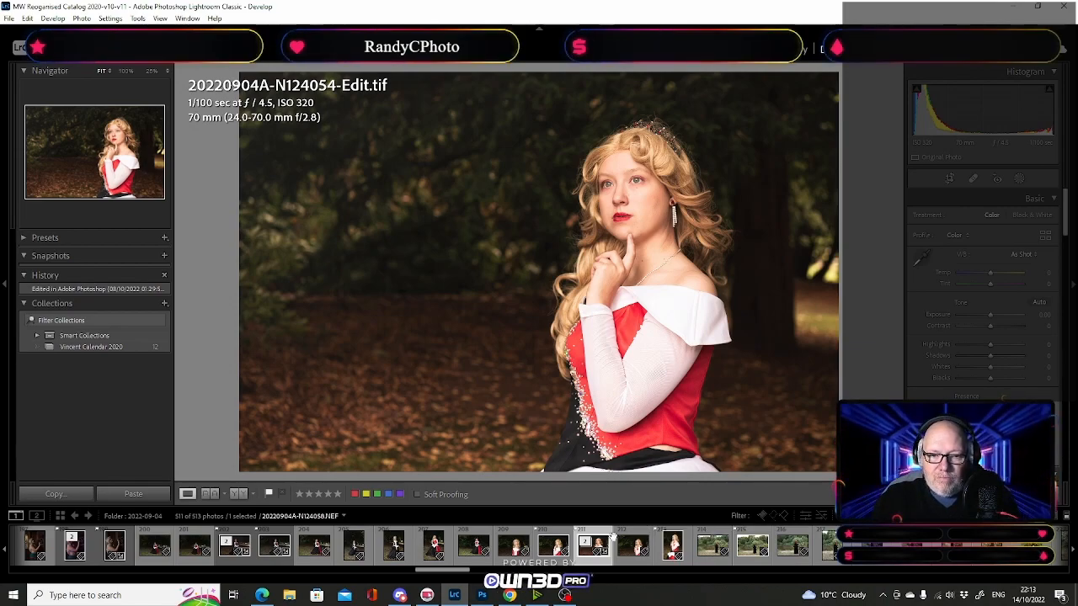
# Step: Open 20220904A-N133302.NEF, the red-haired cosplayer beside the pond, and inspect her face at 100%
pyautogui.scroll(-3, 640, 552)
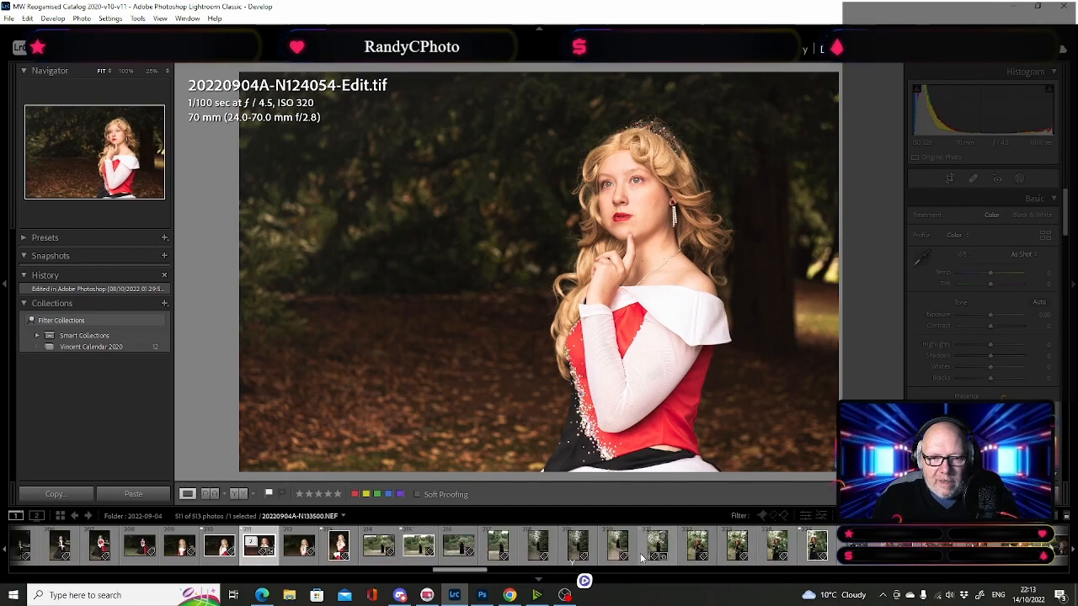
pyautogui.click(419, 548)
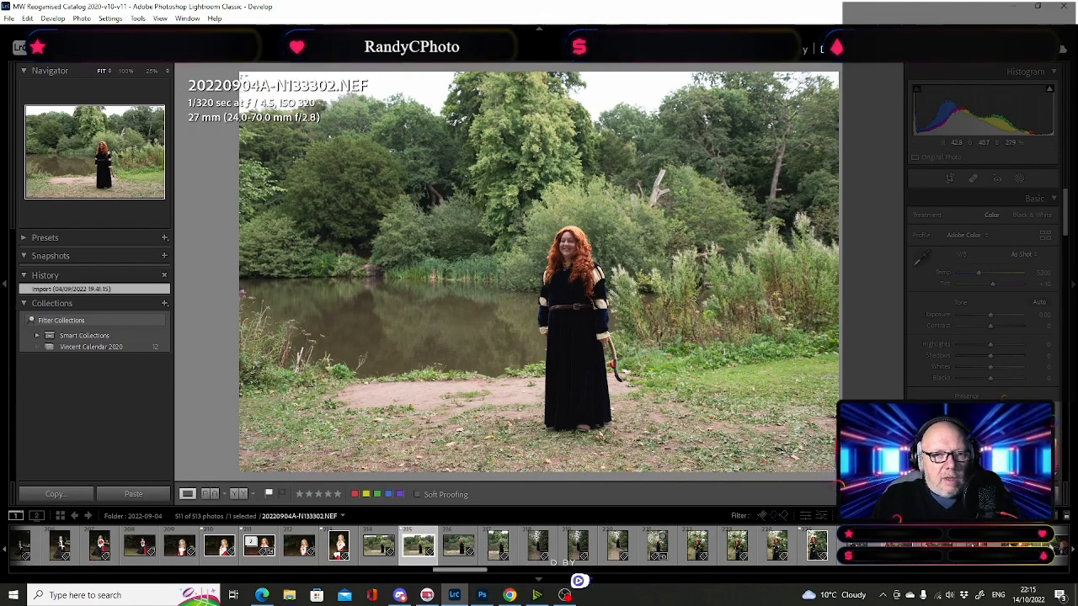
pyautogui.click(572, 263)
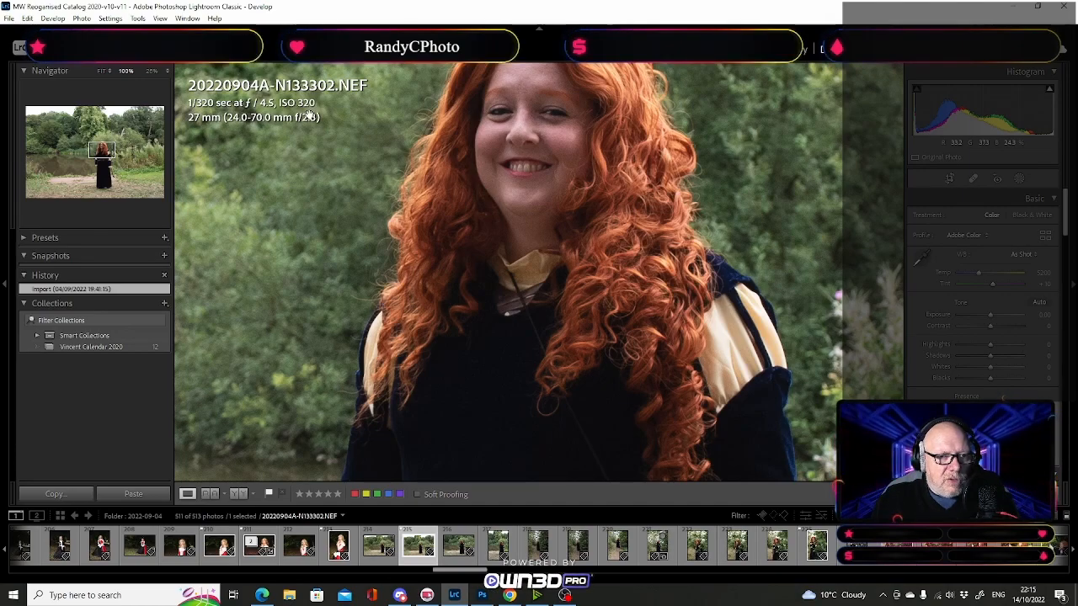
pyautogui.click(689, 317)
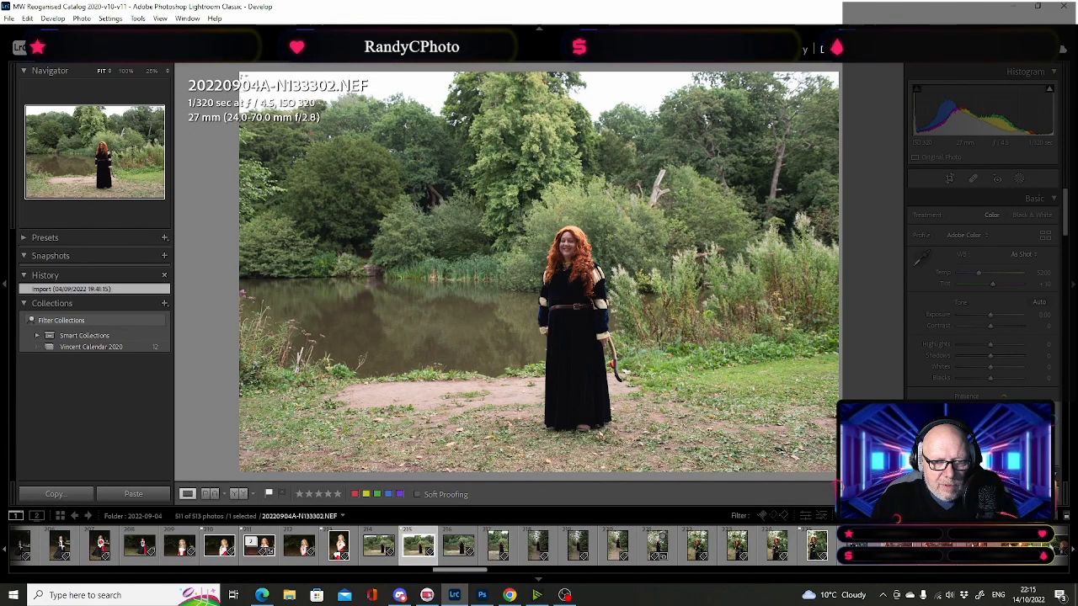
# Step: Set the pond photo's Texture to +7 and Saturation to -19, and check the costume at 100%
pyautogui.moveTo(991, 408); pyautogui.dragTo(993, 408)
pyautogui.click(594, 280)
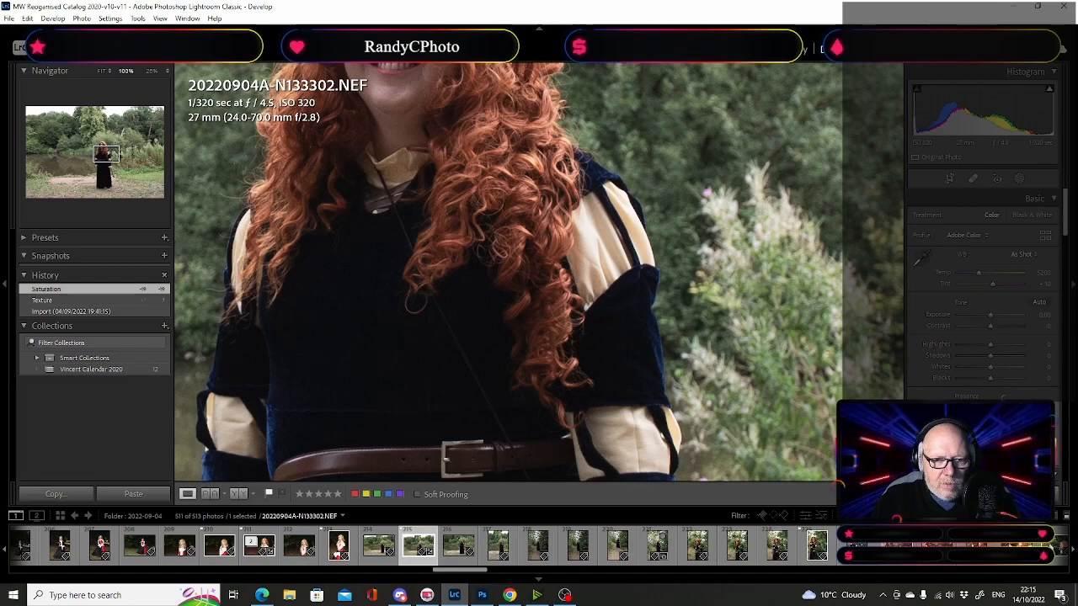
pyautogui.scroll(-2, 983, 295)
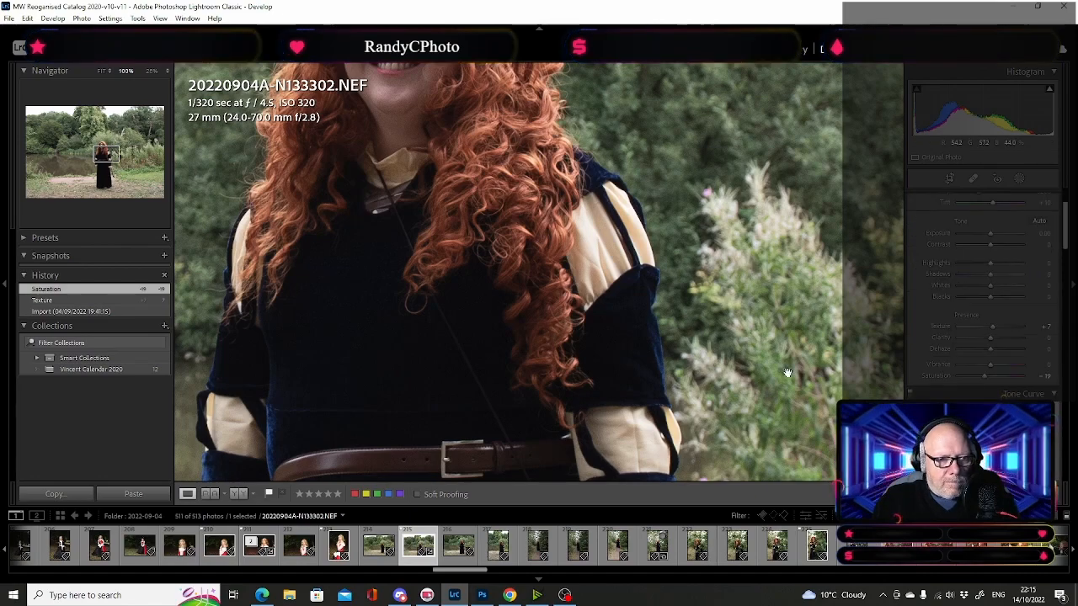
pyautogui.moveTo(640, 384); pyautogui.dragTo(722, 294)
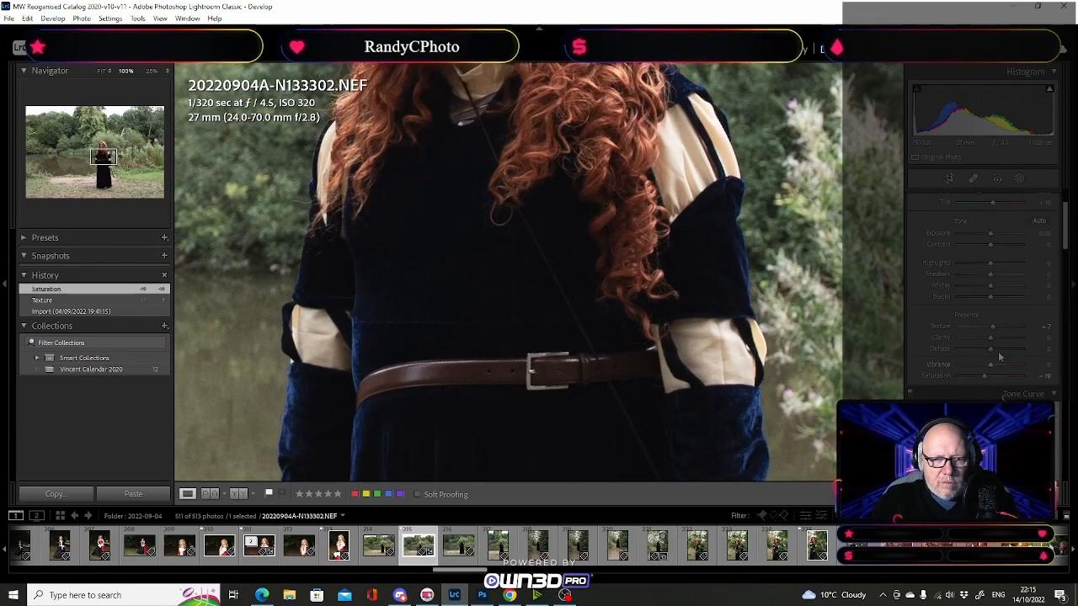
# Step: Set the sharpening Masking to 94 with the whole photo in view
pyautogui.moveTo(1063, 240); pyautogui.dragTo(1074, 362)
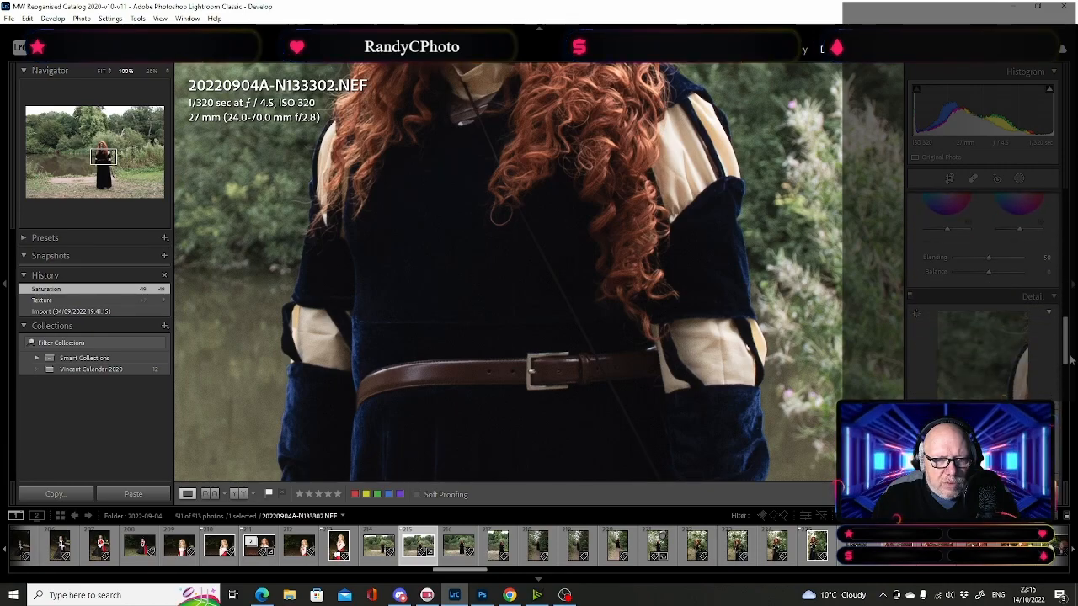
pyautogui.click(582, 315)
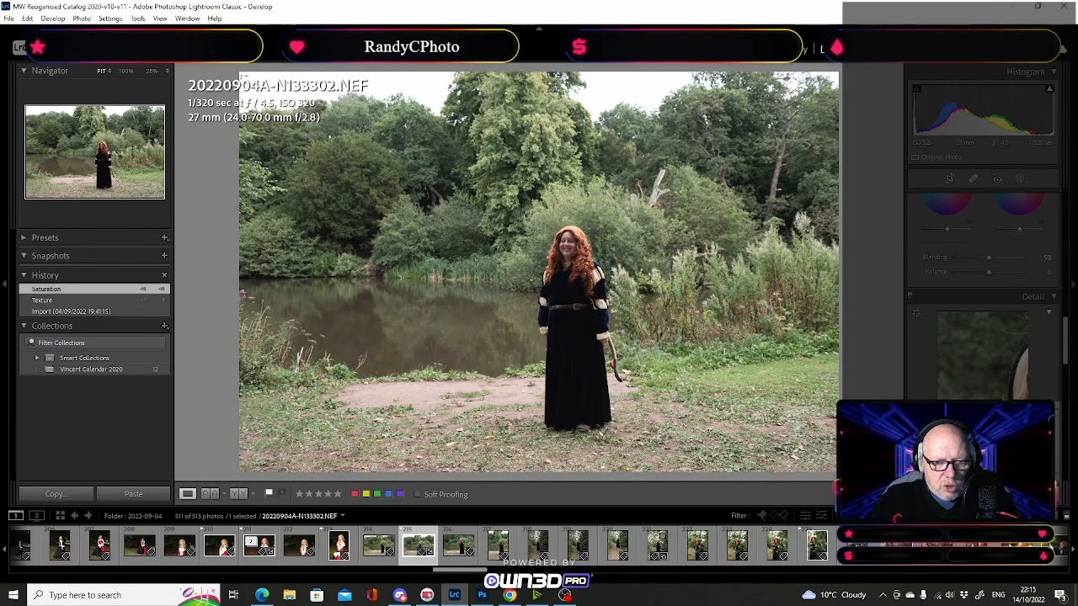
pyautogui.moveTo(953, 473); pyautogui.dragTo(1019, 472)
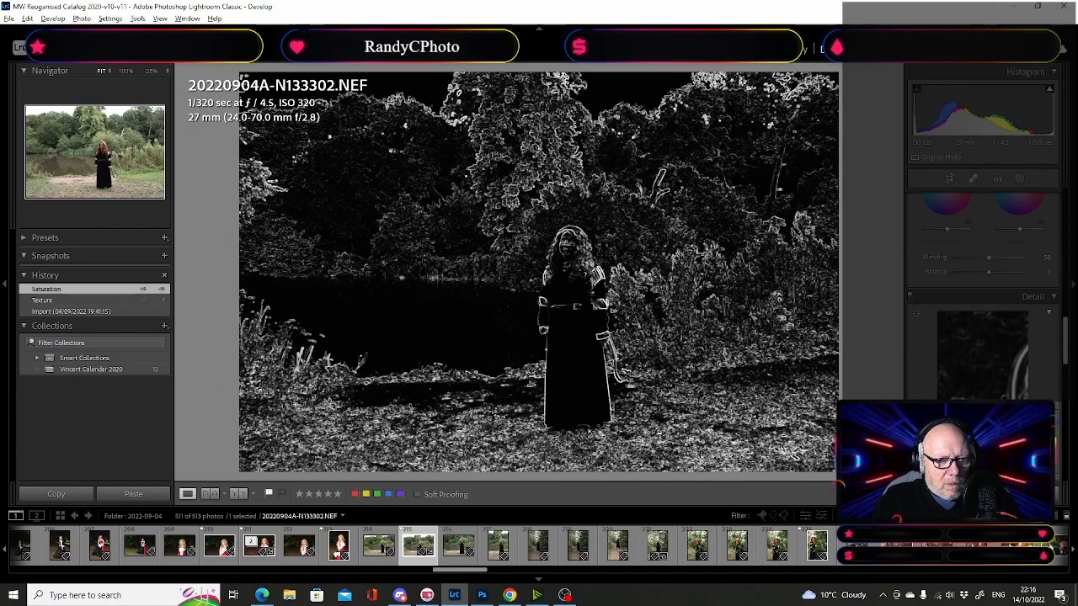
pyautogui.moveTo(1019, 473); pyautogui.dragTo(1016, 472)
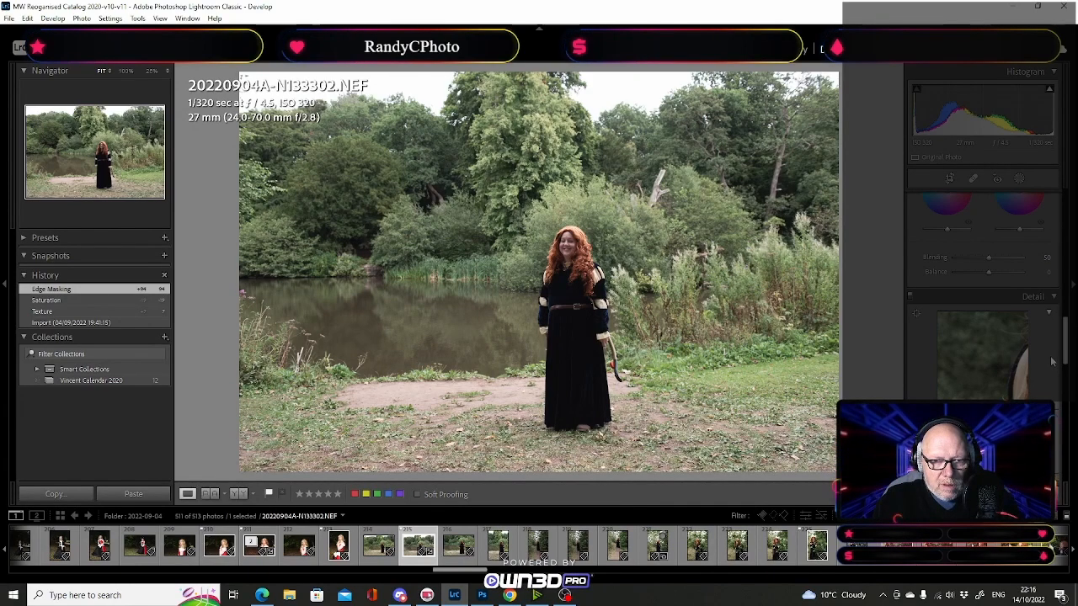
# Step: Set the Luminance noise reduction to 15 while checking the face at 100%
pyautogui.moveTo(1067, 356); pyautogui.dragTo(1066, 377)
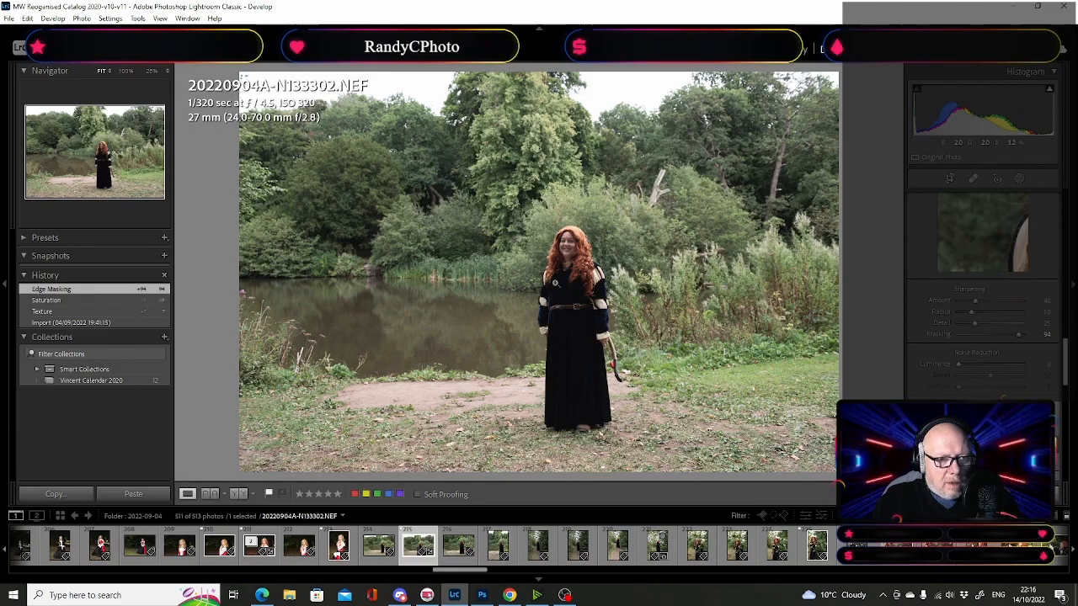
pyautogui.click(555, 283)
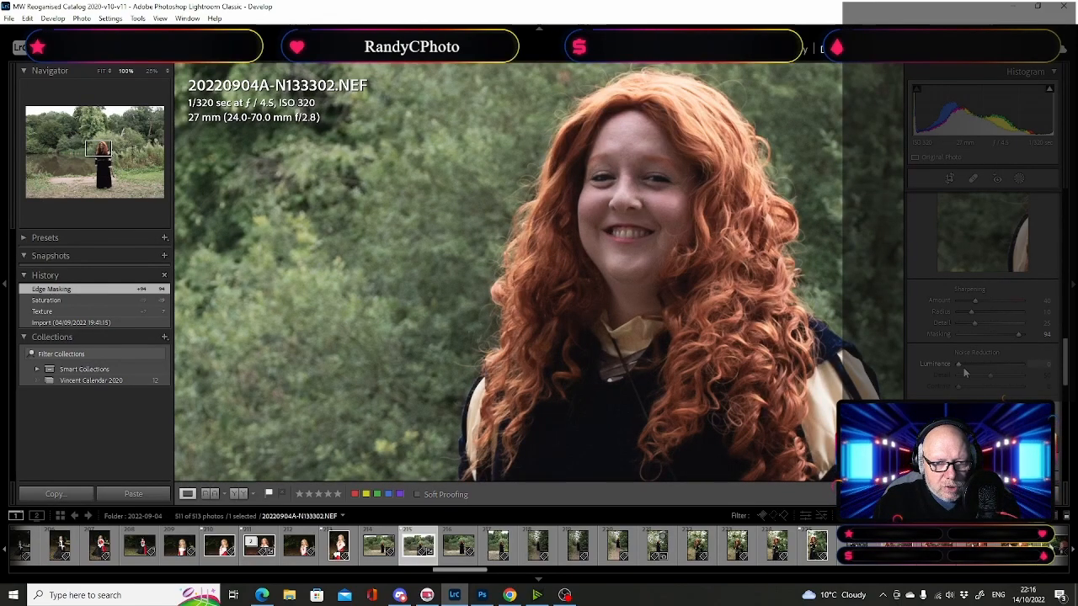
pyautogui.moveTo(963, 370); pyautogui.dragTo(972, 369)
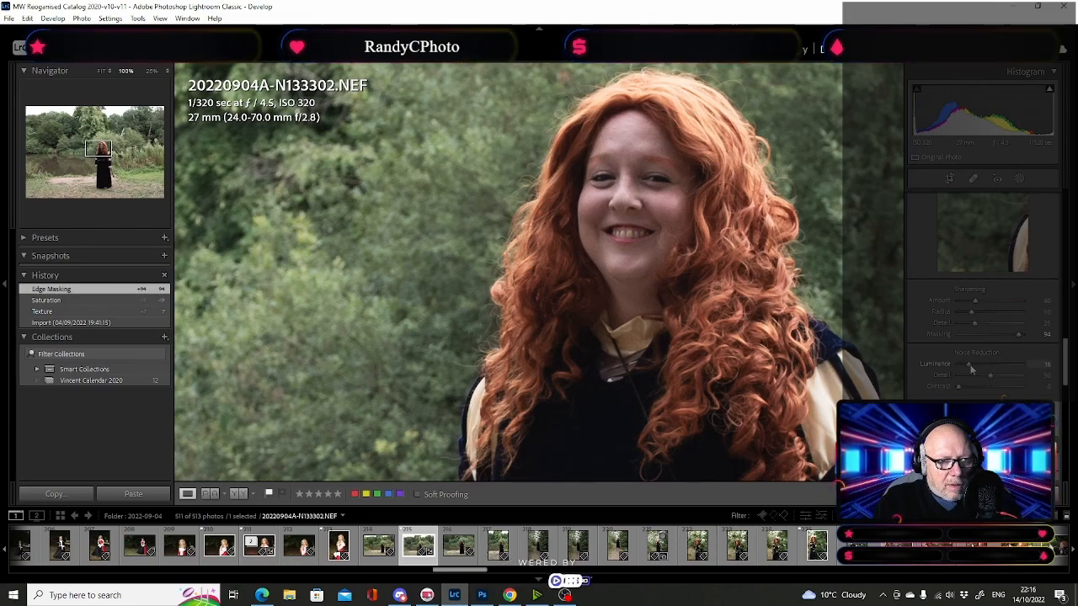
pyautogui.moveTo(971, 368); pyautogui.dragTo(970, 369)
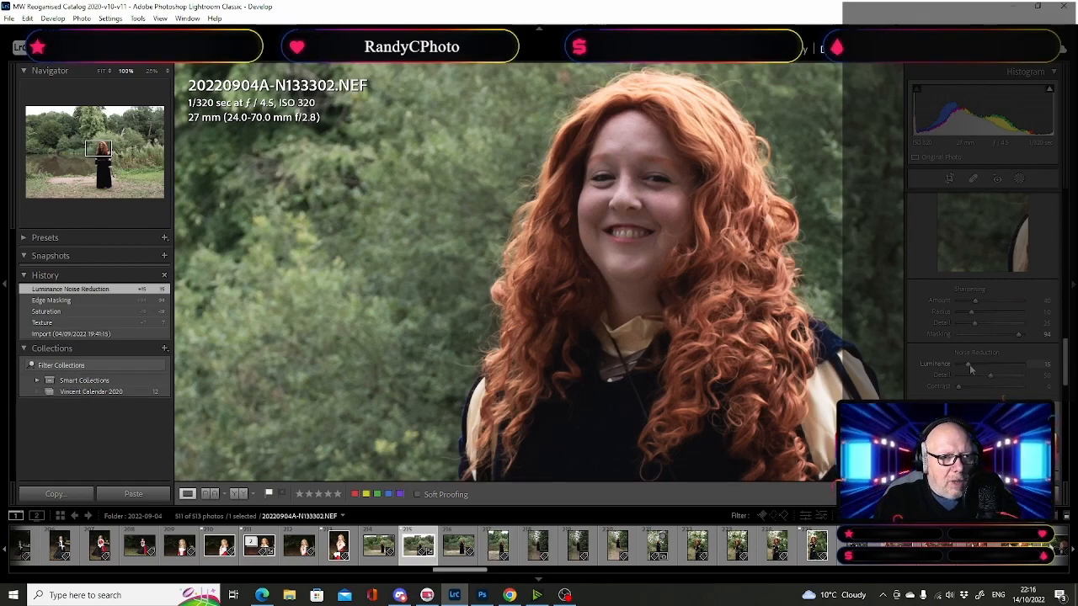
pyautogui.click(710, 335)
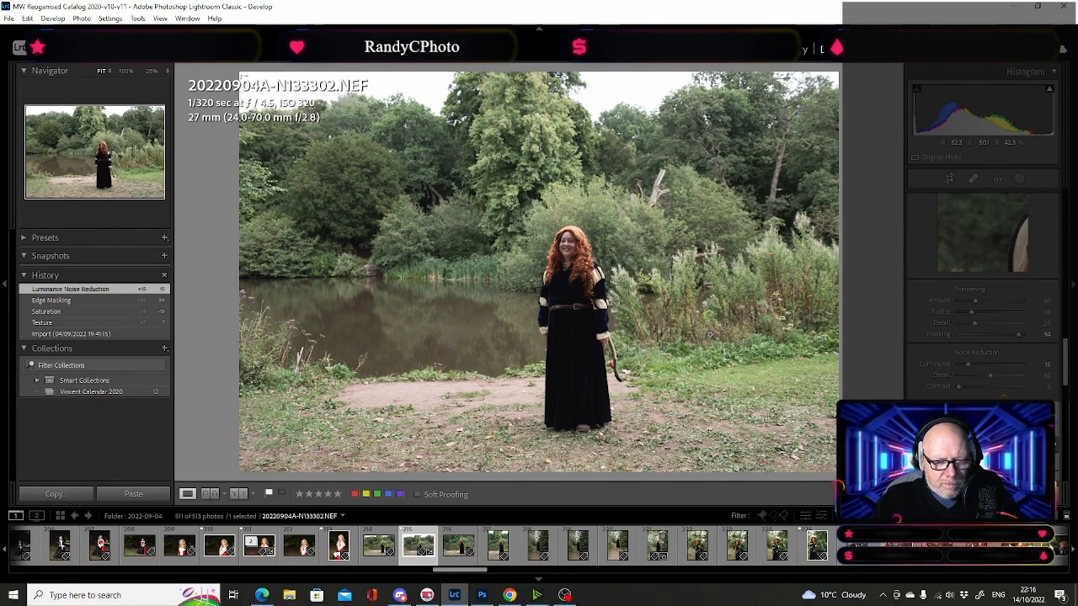
# Step: Send 20220904A-N133302.NEF to Adobe Photoshop 2022 for editing and switch to Photoshop
pyautogui.rightClick(421, 551)
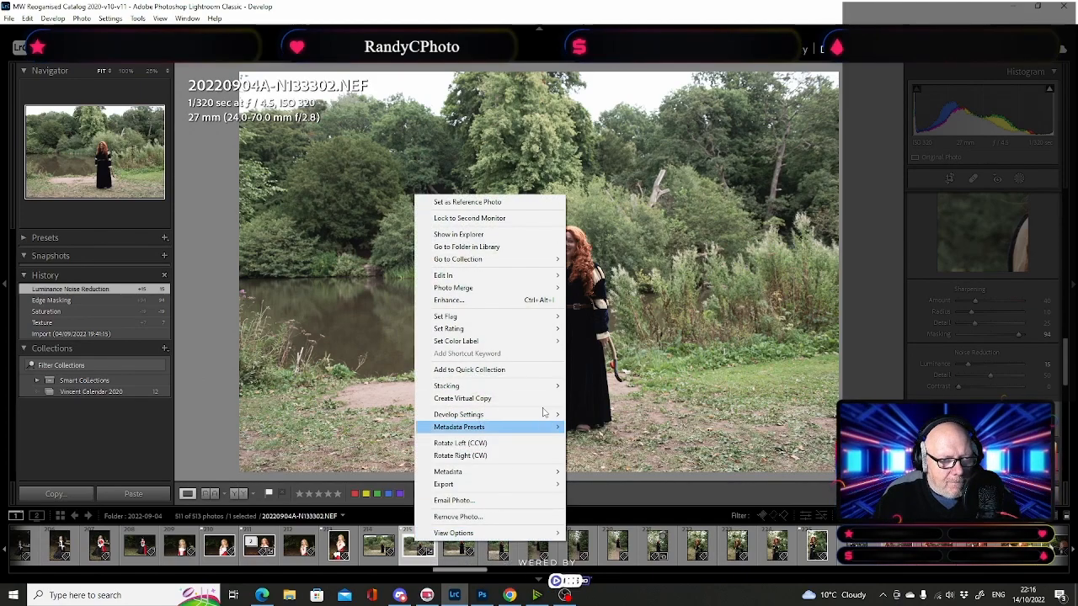
pyautogui.moveTo(544, 277)
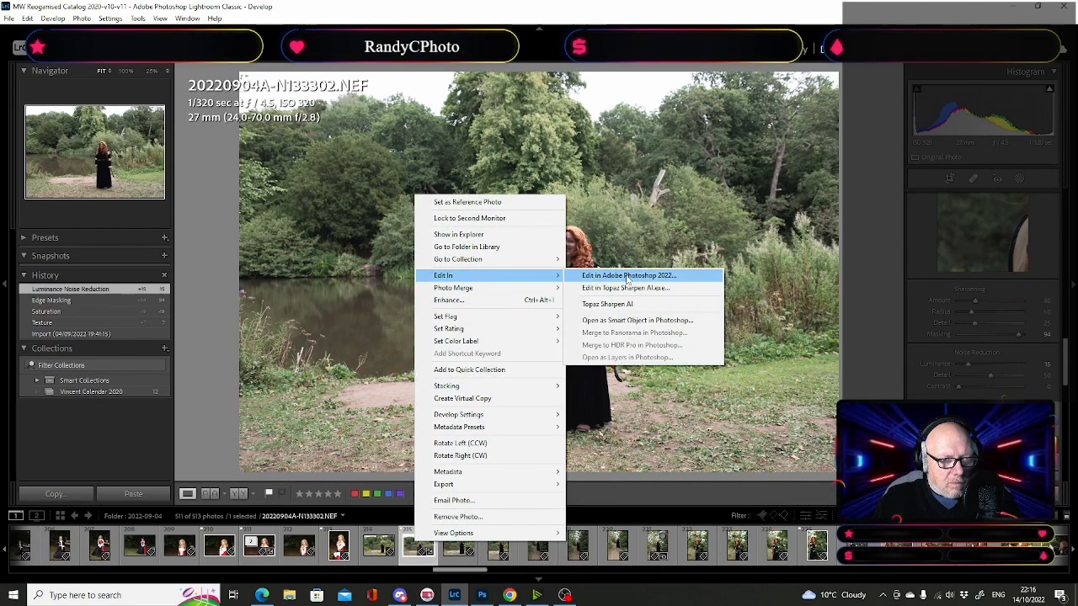
pyautogui.click(627, 277)
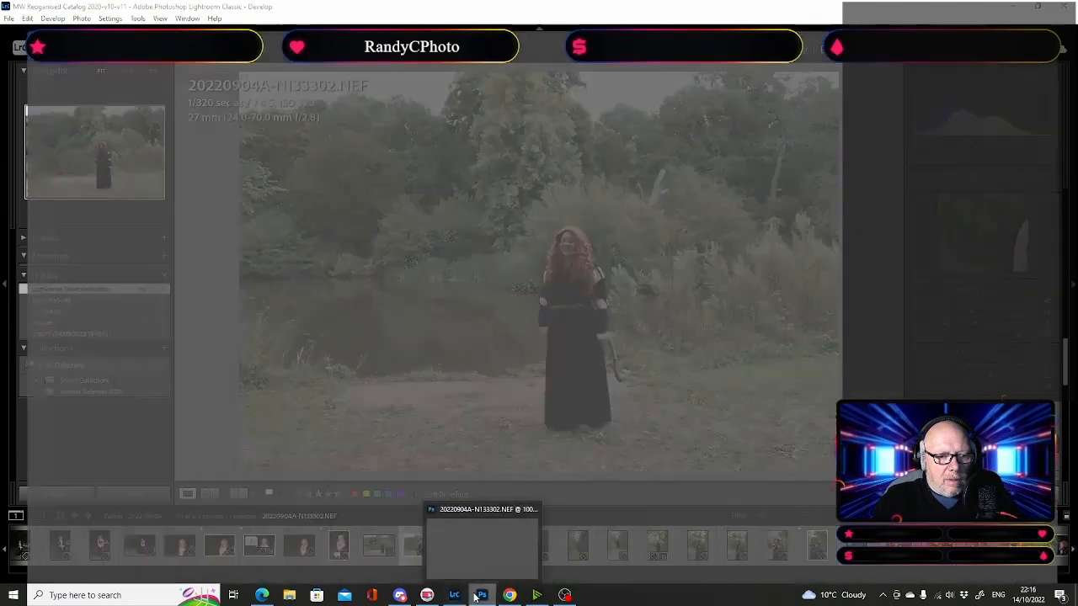
pyautogui.click(478, 596)
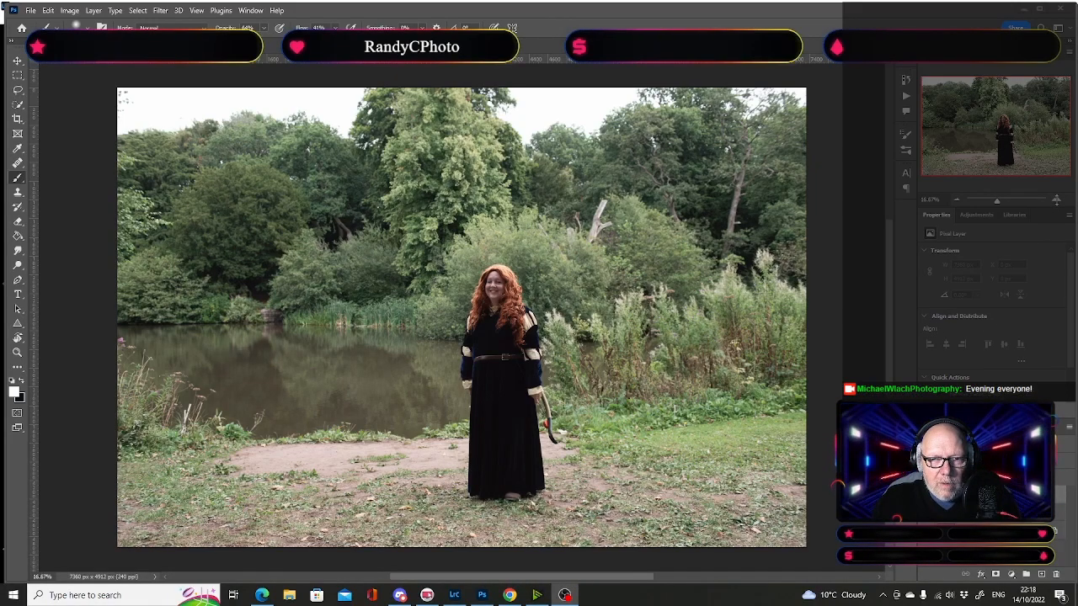
# Step: Zoom in to 33.33% on the bare ground between the pond and the cosplayer's dress
pyautogui.click(1056, 199)
pyautogui.click(1056, 200)
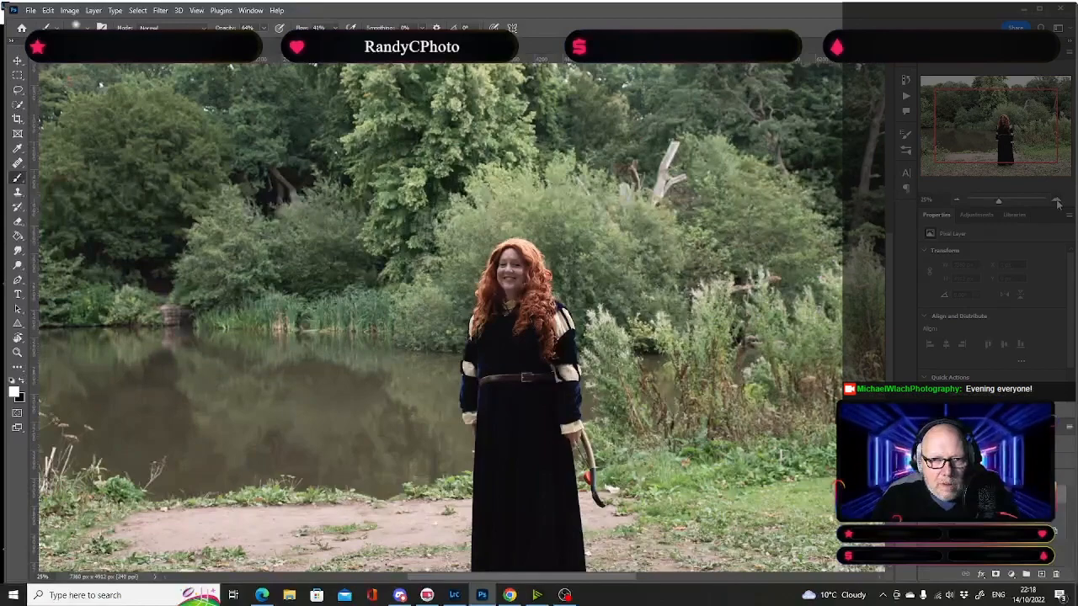
pyautogui.click(1056, 200)
pyautogui.moveTo(1026, 165); pyautogui.dragTo(987, 163)
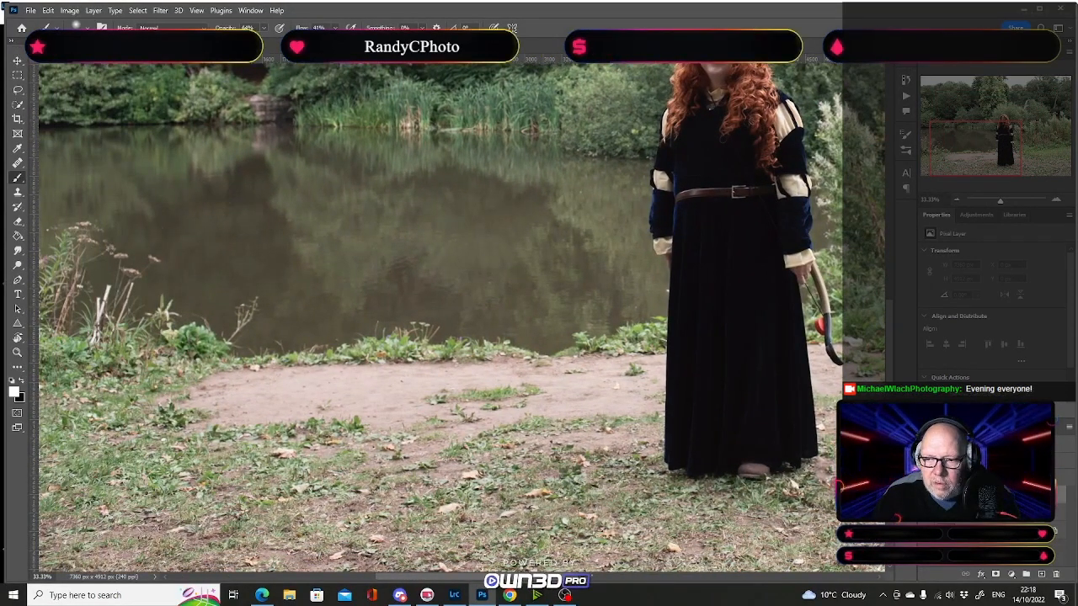
# Step: Switch to the browser to view the Secret Con website and return to Photoshop
pyautogui.hotkey('alt', 'Tab')
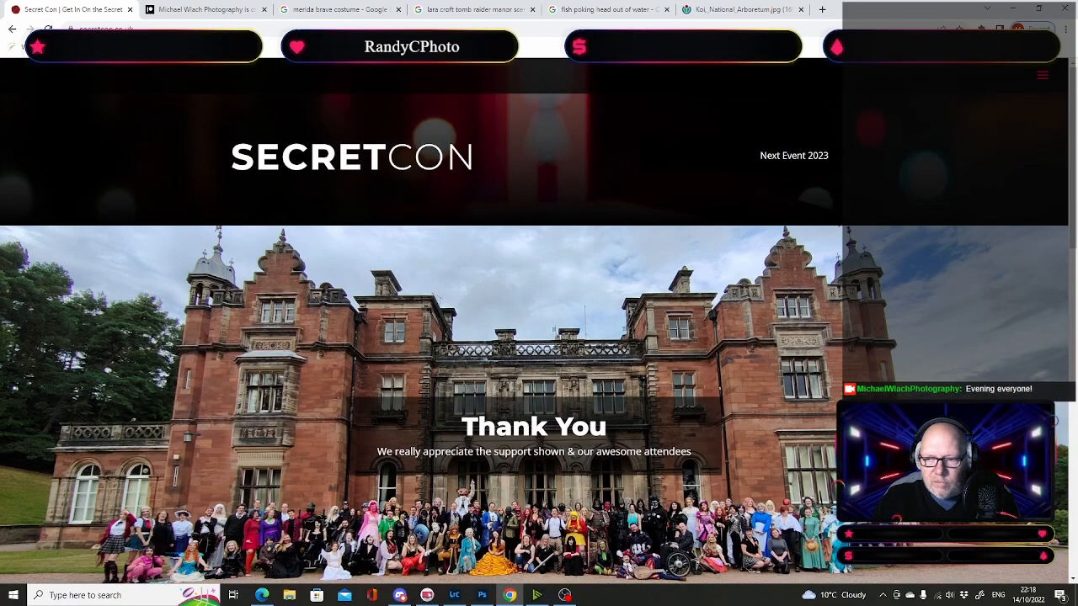
pyautogui.hotkey('alt', 'Tab')
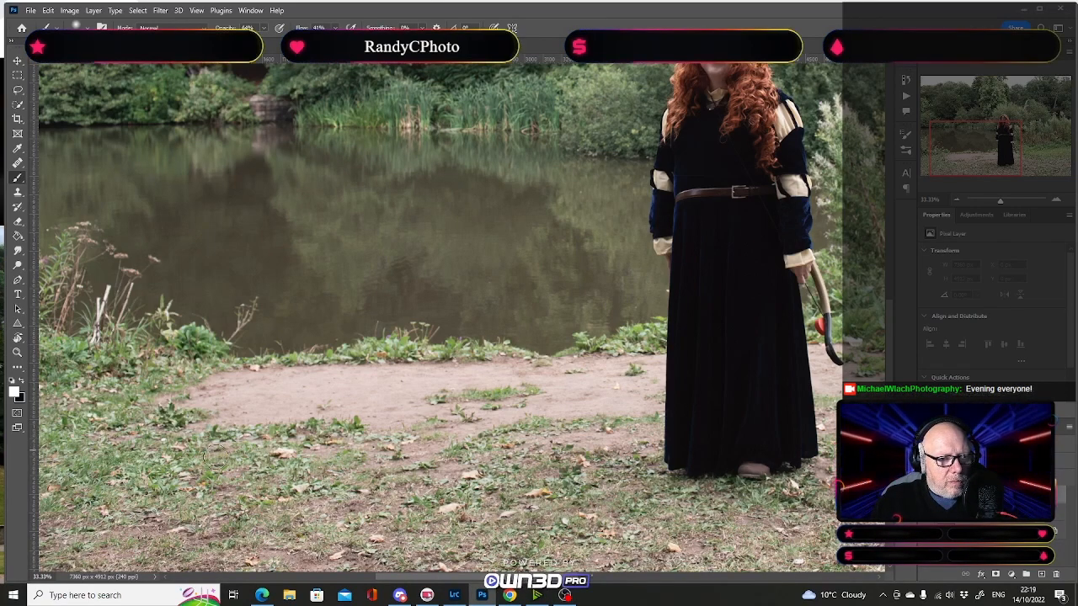
# Step: Set up the Clone Stamp at 100% opacity, sampling Current & Below, with an enlarged brush for the pond bank
pyautogui.moveTo(387, 579); pyautogui.dragTo(357, 581)
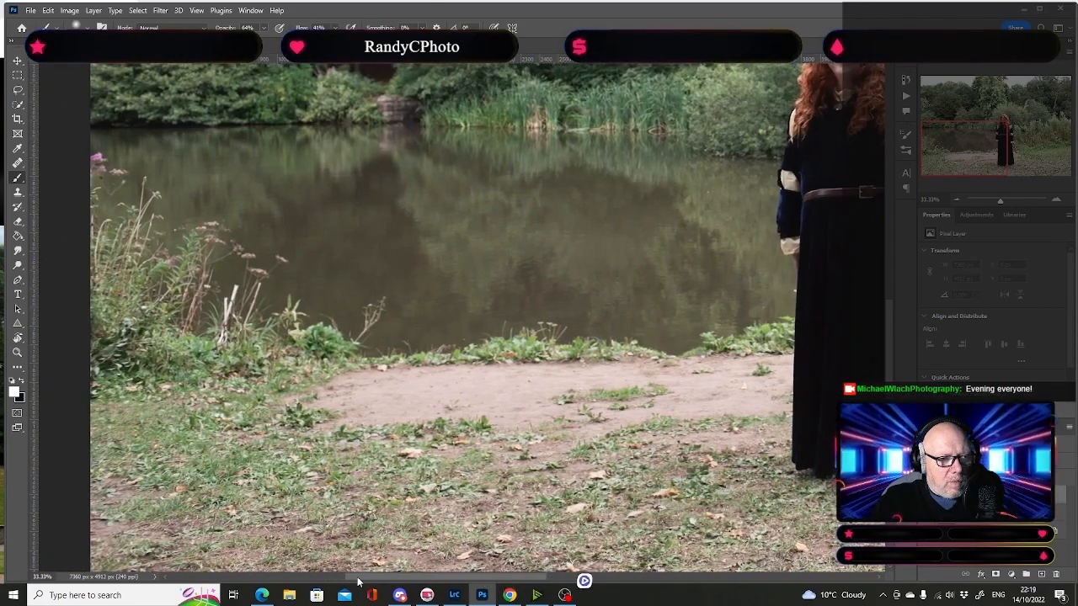
pyautogui.click(19, 197)
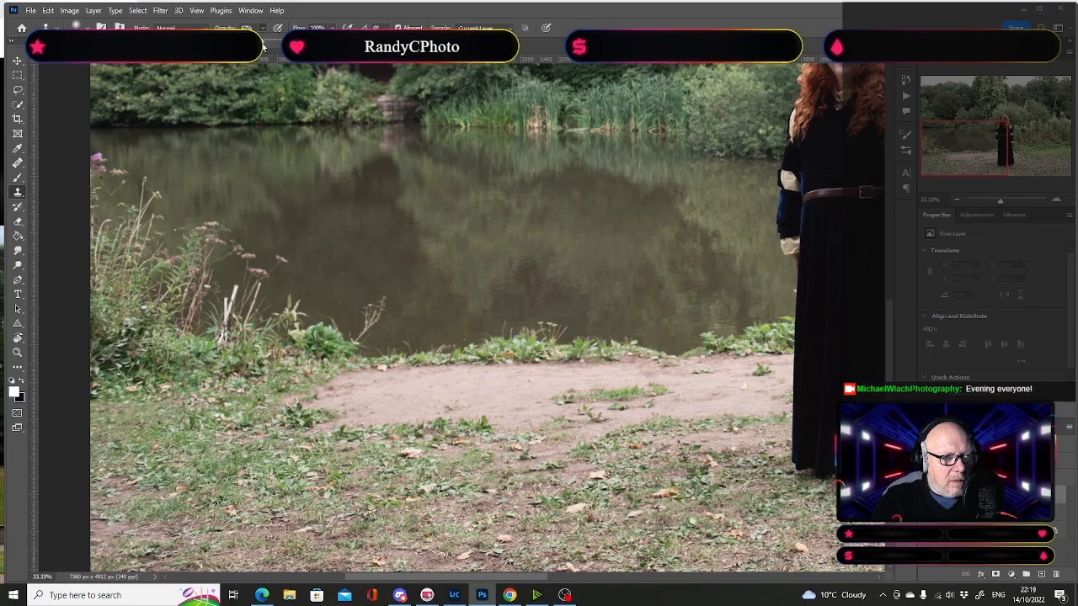
pyautogui.moveTo(272, 43); pyautogui.dragTo(281, 42)
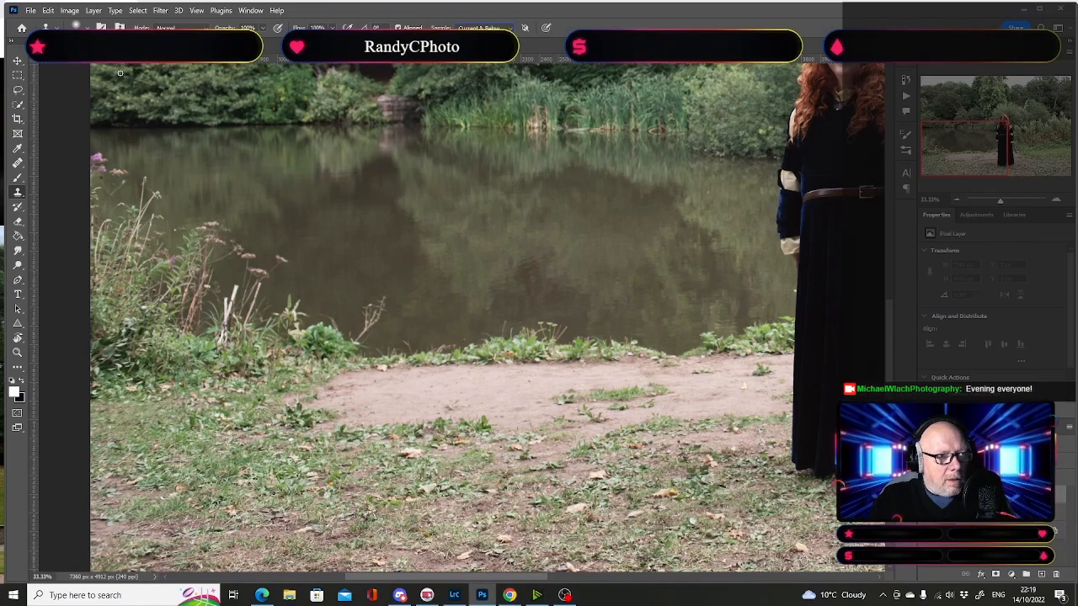
pyautogui.click(76, 26)
pyautogui.press('Escape')
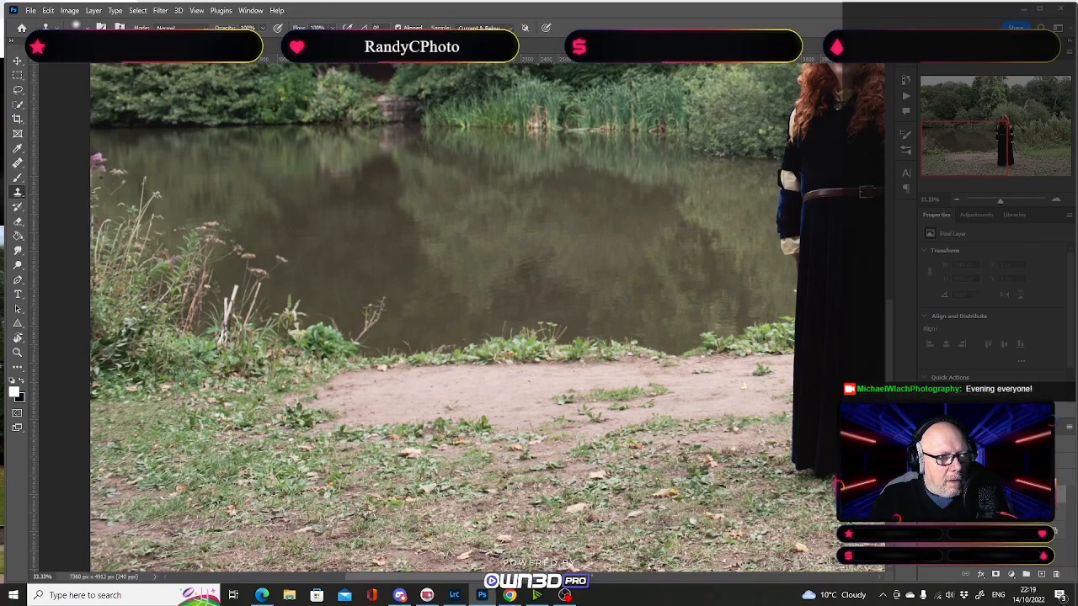
pyautogui.press(']')
pyautogui.press(']')
pyautogui.press(']')
pyautogui.press(']')
pyautogui.press(']')
pyautogui.press(']')
pyautogui.press(']')
pyautogui.press(']')
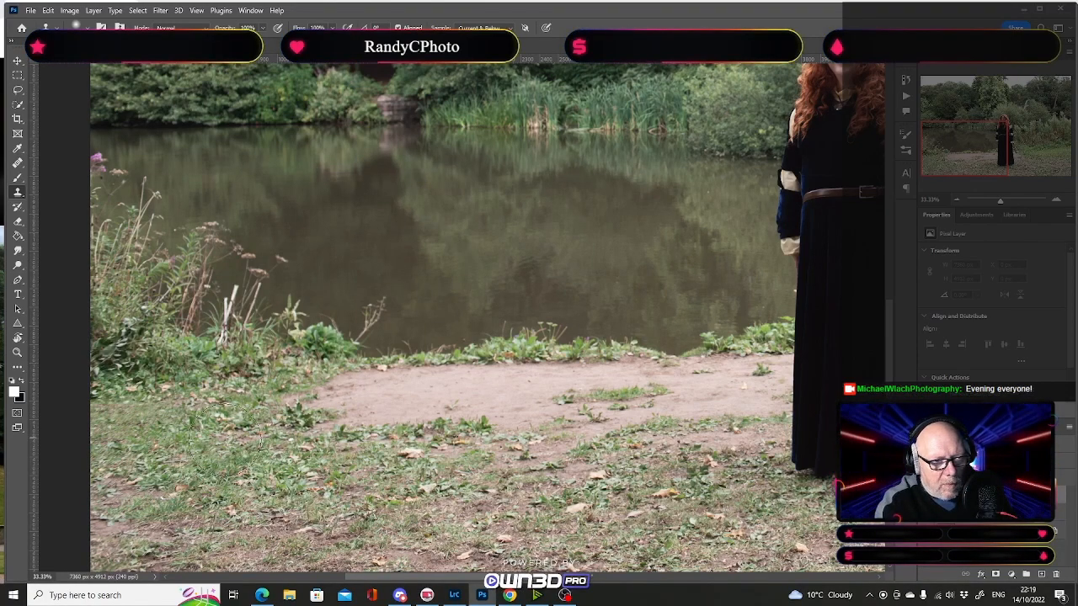
# Step: Clone nearby grass over the left end of the bare dirt patch on the pond bank
pyautogui.keyDown('alt'); pyautogui.click(152, 439); pyautogui.keyUp('alt')
pyautogui.moveTo(349, 395)
pyautogui.mouseDown()
pyautogui.moveTo(341, 425)
pyautogui.moveTo(373, 411)
pyautogui.moveTo(399, 421)
pyautogui.mouseUp()
pyautogui.keyDown('alt'); pyautogui.click(321, 539); pyautogui.keyUp('alt')
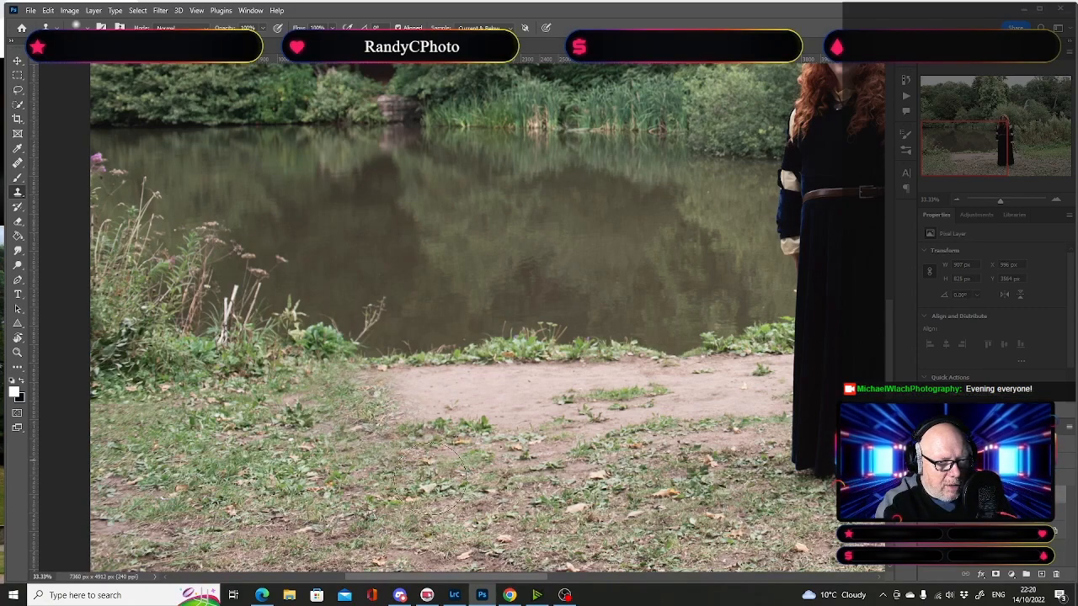
pyautogui.keyDown('alt'); pyautogui.click(455, 469); pyautogui.keyUp('alt')
pyautogui.moveTo(415, 378)
pyautogui.mouseDown()
pyautogui.moveTo(406, 393)
pyautogui.moveTo(455, 428)
pyautogui.mouseUp()
# Step: Clone foreground grass over the middle of the dirt patch along the pond's edge
pyautogui.keyDown('alt'); pyautogui.click(655, 493); pyautogui.keyUp('alt')
pyautogui.moveTo(560, 371)
pyautogui.mouseDown()
pyautogui.moveTo(569, 396)
pyautogui.moveTo(544, 459)
pyautogui.moveTo(497, 412)
pyautogui.moveTo(446, 419)
pyautogui.moveTo(316, 492)
pyautogui.mouseUp()
pyautogui.keyDown('alt'); pyautogui.click(268, 519); pyautogui.keyUp('alt')
pyautogui.moveTo(412, 404)
pyautogui.mouseDown()
pyautogui.moveTo(445, 374)
pyautogui.moveTo(392, 428)
pyautogui.moveTo(497, 385)
pyautogui.mouseUp()
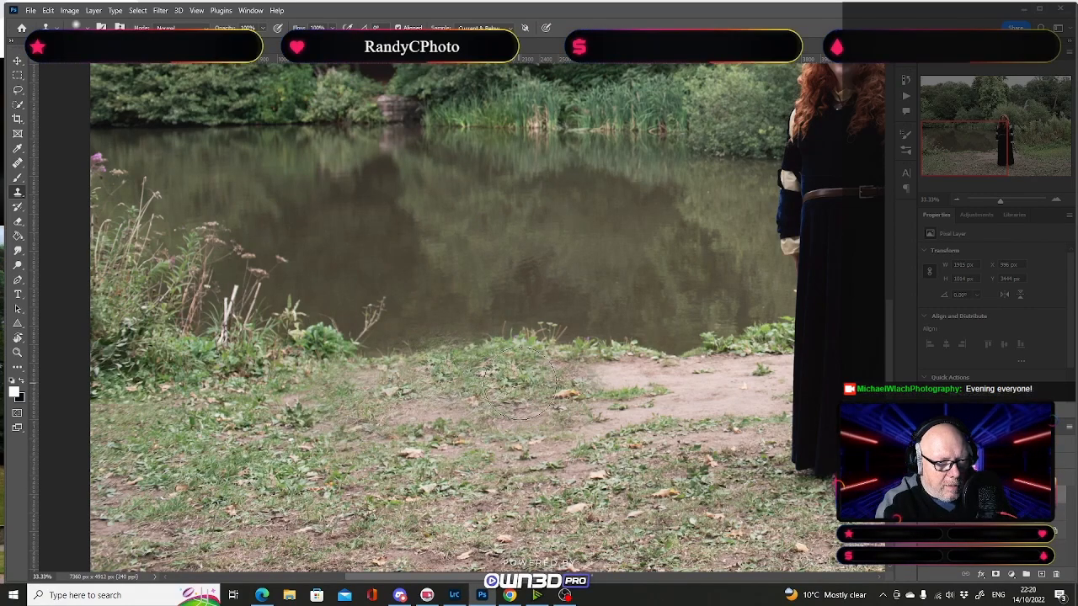
pyautogui.keyDown('alt'); pyautogui.click(262, 489); pyautogui.keyUp('alt')
pyautogui.moveTo(511, 427)
pyautogui.mouseDown()
pyautogui.moveTo(580, 429)
pyautogui.moveTo(558, 450)
pyautogui.mouseUp()
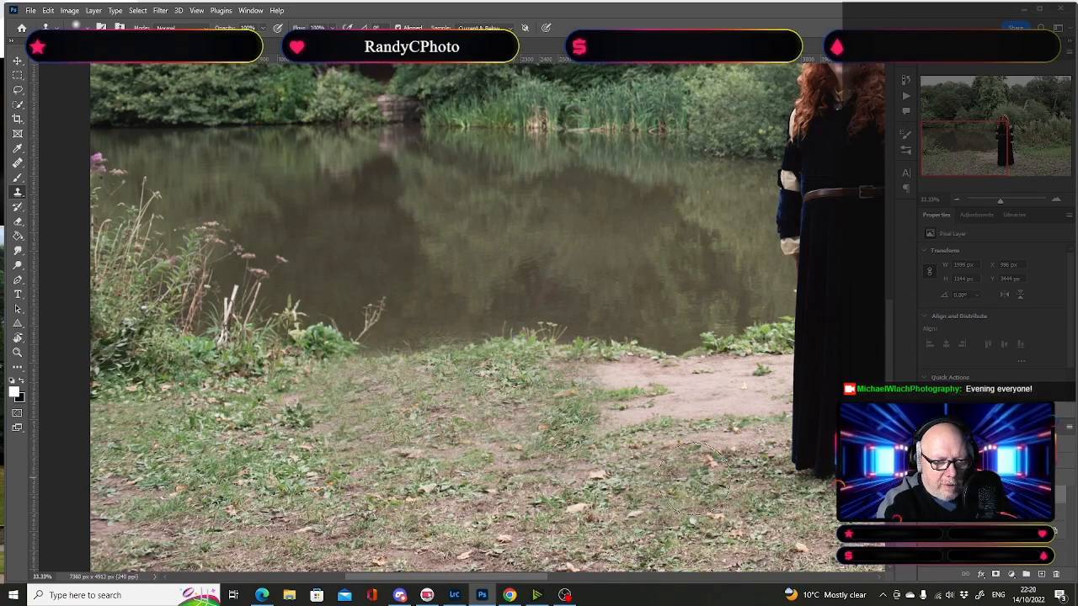
# Step: Extend the cloned grass across the dirt patch further towards the dress, using several foreground samples
pyautogui.keyDown('alt'); pyautogui.click(682, 523); pyautogui.keyUp('alt')
pyautogui.moveTo(672, 446)
pyautogui.mouseDown()
pyautogui.moveTo(694, 431)
pyautogui.moveTo(704, 448)
pyautogui.mouseUp()
pyautogui.keyDown('alt'); pyautogui.click(638, 495); pyautogui.keyUp('alt')
pyautogui.moveTo(616, 448)
pyautogui.mouseDown()
pyautogui.moveTo(612, 437)
pyautogui.moveTo(642, 413)
pyautogui.moveTo(625, 463)
pyautogui.mouseUp()
pyautogui.keyDown('alt'); pyautogui.click(518, 493); pyautogui.keyUp('alt')
pyautogui.moveTo(599, 389); pyautogui.dragTo(611, 386)
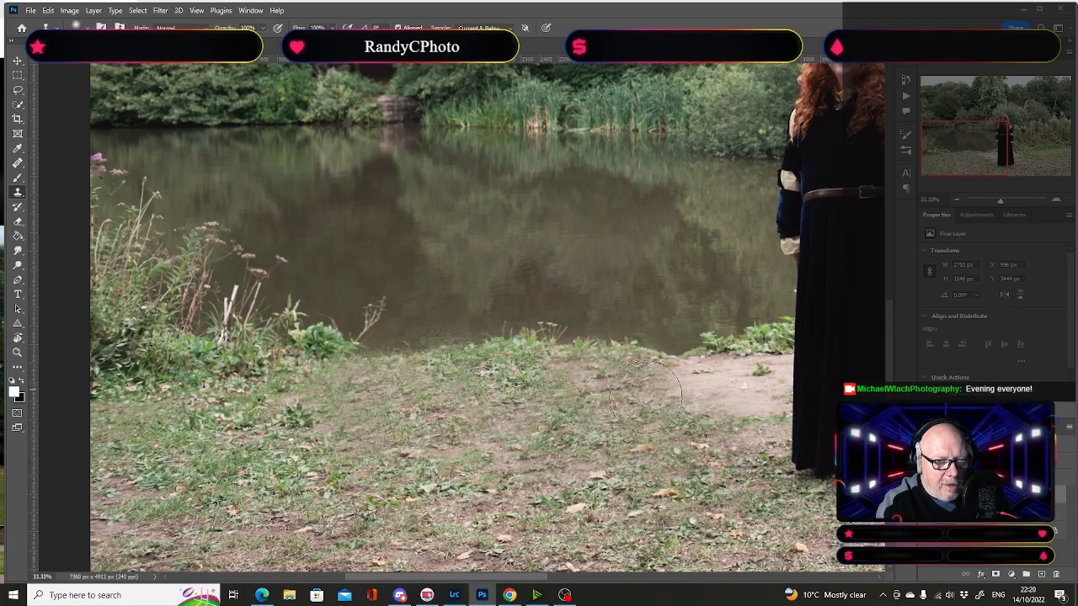
# Step: Clone grass over the remaining bare dirt between the pond bank and the left side of the dress
pyautogui.keyDown('alt'); pyautogui.click(612, 462); pyautogui.keyUp('alt')
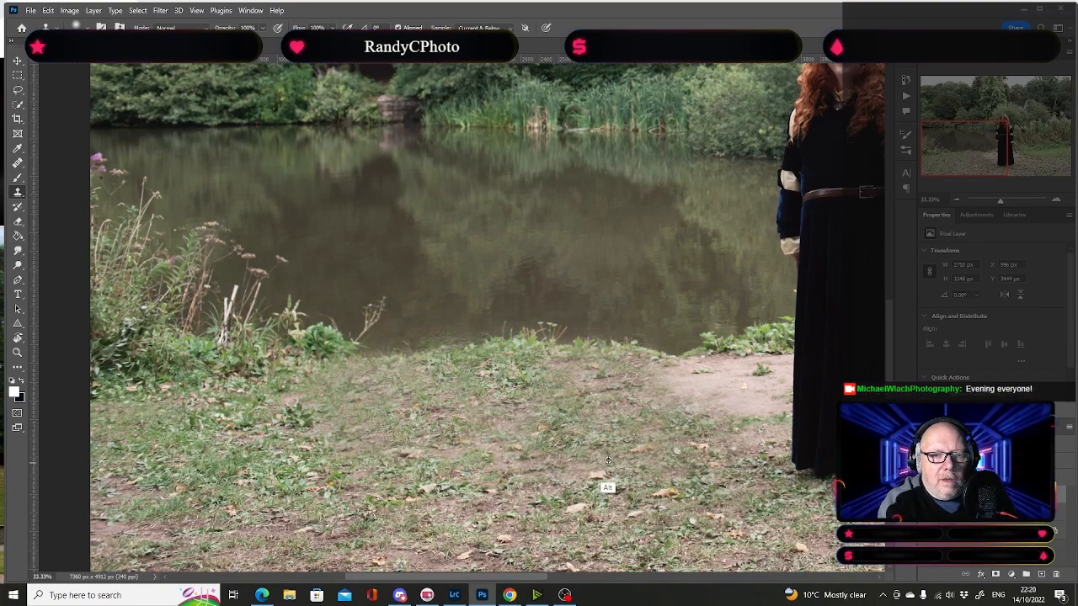
pyautogui.keyDown('alt'); pyautogui.click(418, 431); pyautogui.keyUp('alt')
pyautogui.moveTo(657, 400)
pyautogui.mouseDown()
pyautogui.moveTo(705, 391)
pyautogui.moveTo(694, 437)
pyautogui.moveTo(713, 497)
pyautogui.moveTo(734, 443)
pyautogui.moveTo(734, 383)
pyautogui.mouseUp()
pyautogui.keyDown('alt'); pyautogui.click(730, 549); pyautogui.keyUp('alt')
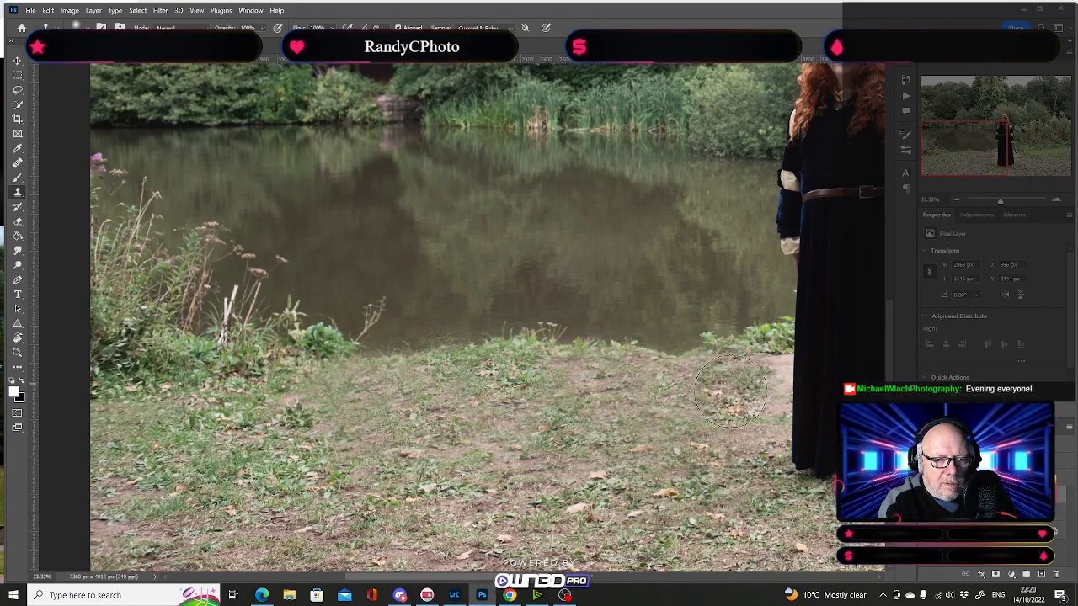
pyautogui.keyDown('alt'); pyautogui.click(672, 428); pyautogui.keyUp('alt')
pyautogui.moveTo(749, 432)
pyautogui.mouseDown()
pyautogui.moveTo(770, 389)
pyautogui.moveTo(763, 370)
pyautogui.mouseUp()
pyautogui.keyDown('alt'); pyautogui.click(647, 491); pyautogui.keyUp('alt')
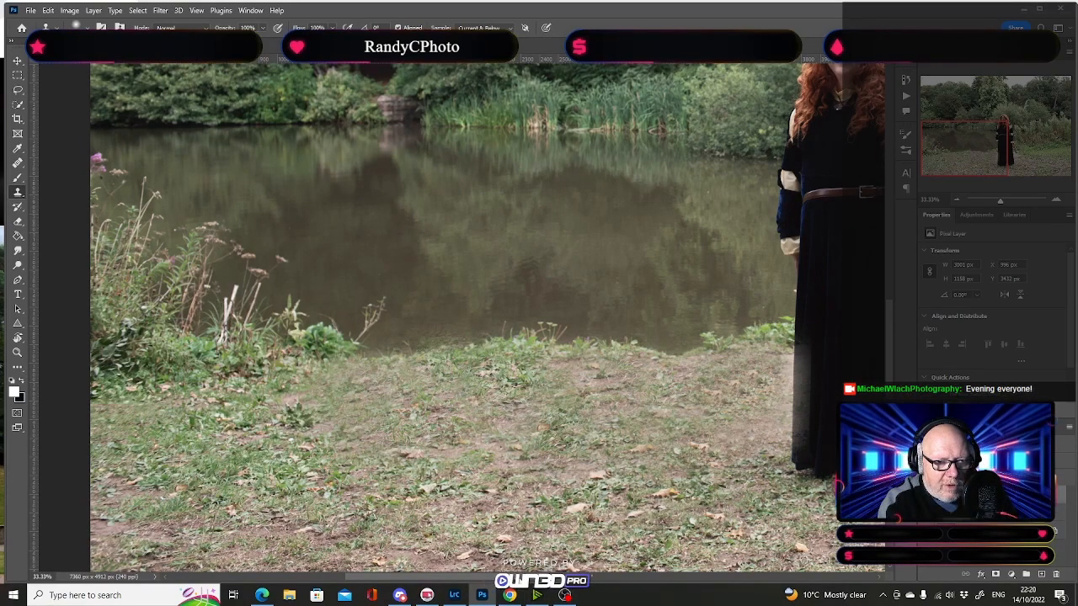
# Step: Clone green lawn over the bare ground on the bow side of the dress
pyautogui.moveTo(519, 577); pyautogui.dragTo(623, 580)
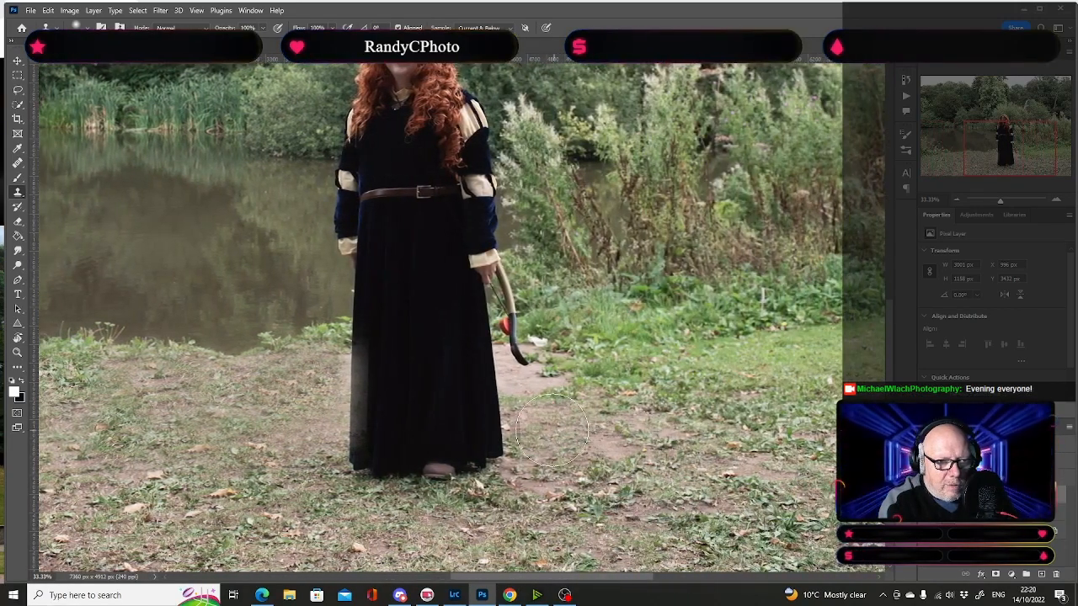
pyautogui.moveTo(641, 396); pyautogui.dragTo(586, 429)
pyautogui.keyDown('alt'); pyautogui.click(729, 392); pyautogui.keyUp('alt')
pyautogui.moveTo(702, 428)
pyautogui.mouseDown()
pyautogui.moveTo(668, 459)
pyautogui.moveTo(612, 455)
pyautogui.mouseUp()
pyautogui.keyDown('alt'); pyautogui.click(692, 387); pyautogui.keyUp('alt')
pyautogui.moveTo(560, 387)
pyautogui.mouseDown()
pyautogui.moveTo(552, 391)
pyautogui.moveTo(577, 397)
pyautogui.mouseUp()
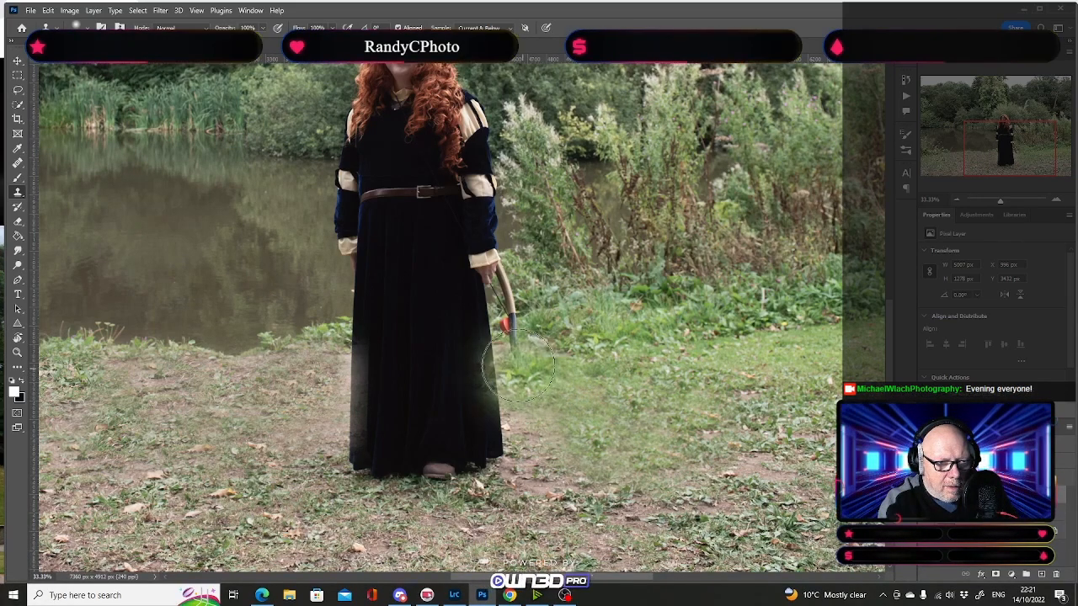
# Step: Clone grass around the bow's lower tip and over the ground beside the dress hem
pyautogui.click(516, 348)
pyautogui.moveTo(556, 421)
pyautogui.mouseDown()
pyautogui.moveTo(527, 442)
pyautogui.moveTo(552, 466)
pyautogui.moveTo(531, 548)
pyautogui.mouseUp()
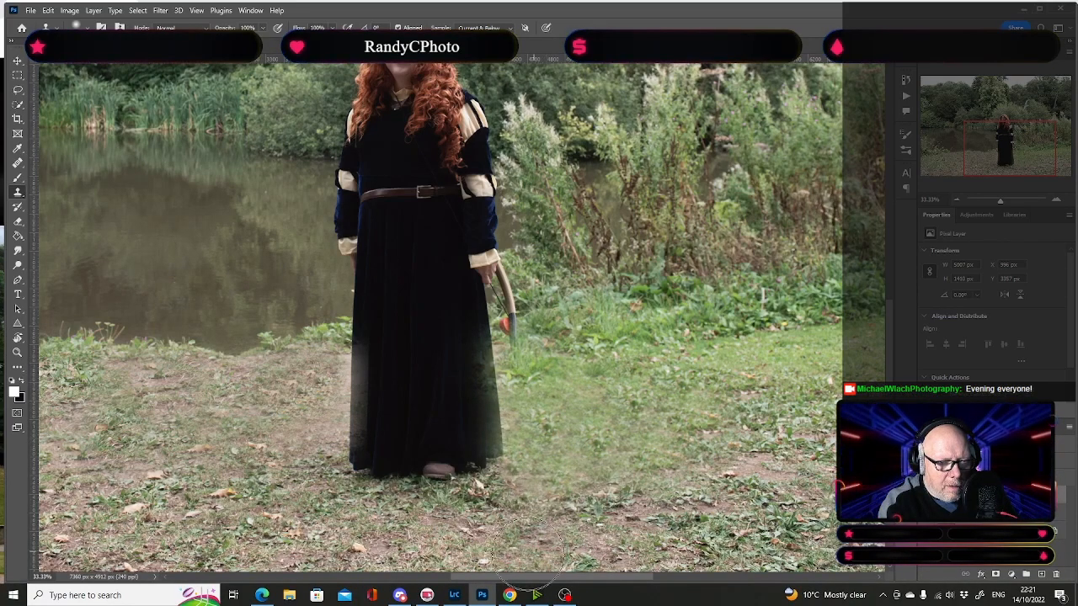
pyautogui.keyDown('alt'); pyautogui.click(495, 520); pyautogui.keyUp('alt')
pyautogui.moveTo(554, 493)
pyautogui.mouseDown()
pyautogui.moveTo(536, 436)
pyautogui.moveTo(560, 442)
pyautogui.moveTo(544, 448)
pyautogui.moveTo(539, 433)
pyautogui.moveTo(547, 455)
pyautogui.mouseUp()
pyautogui.keyDown('alt'); pyautogui.click(614, 492); pyautogui.keyUp('alt')
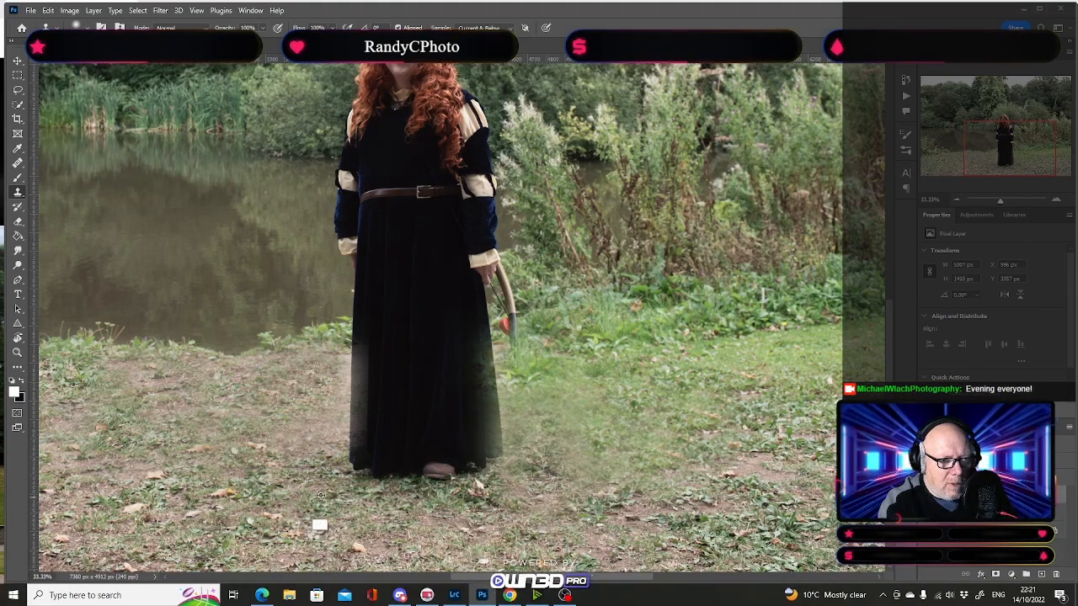
# Step: Clone leaf-strewn ground onto the pond side of the dress, and undo the bright-grass stroke along the skirt
pyautogui.keyDown('alt'); pyautogui.click(260, 559); pyautogui.keyUp('alt')
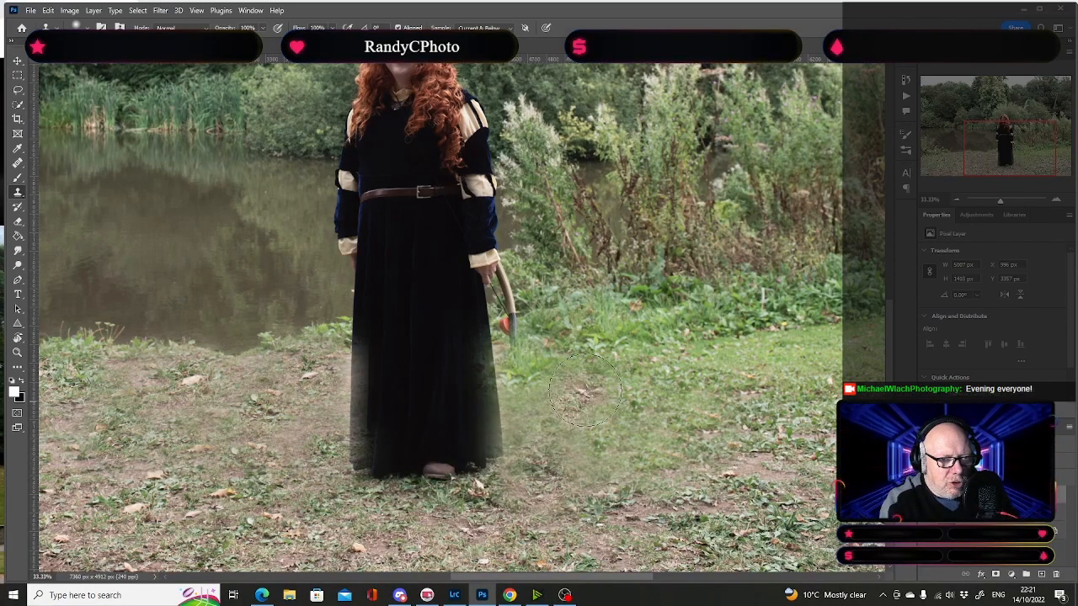
pyautogui.keyDown('alt'); pyautogui.click(569, 329); pyautogui.keyUp('alt')
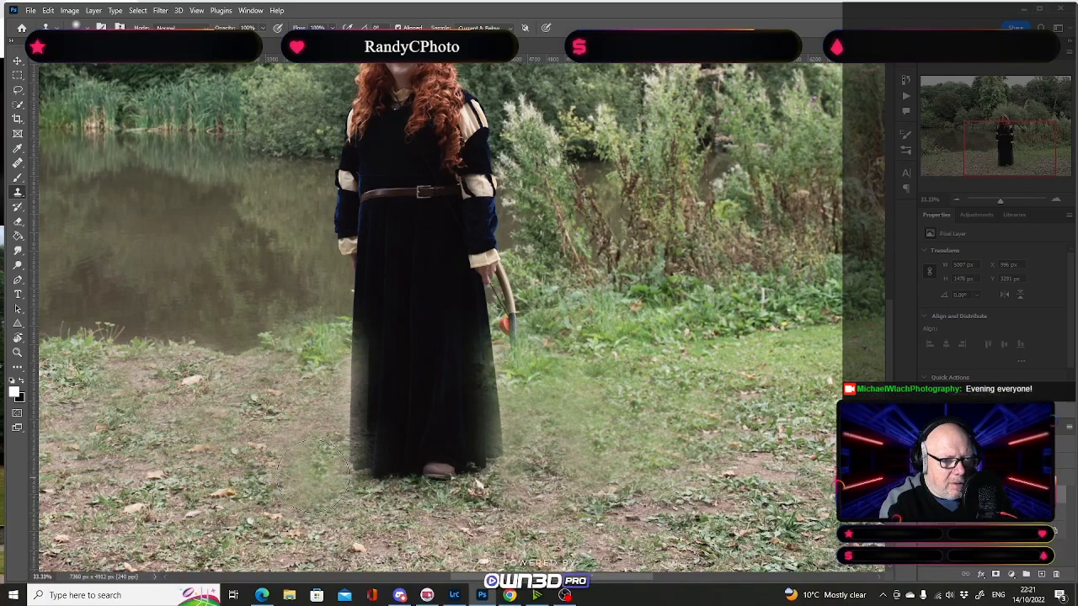
pyautogui.hotkey('ctrl', 'z')
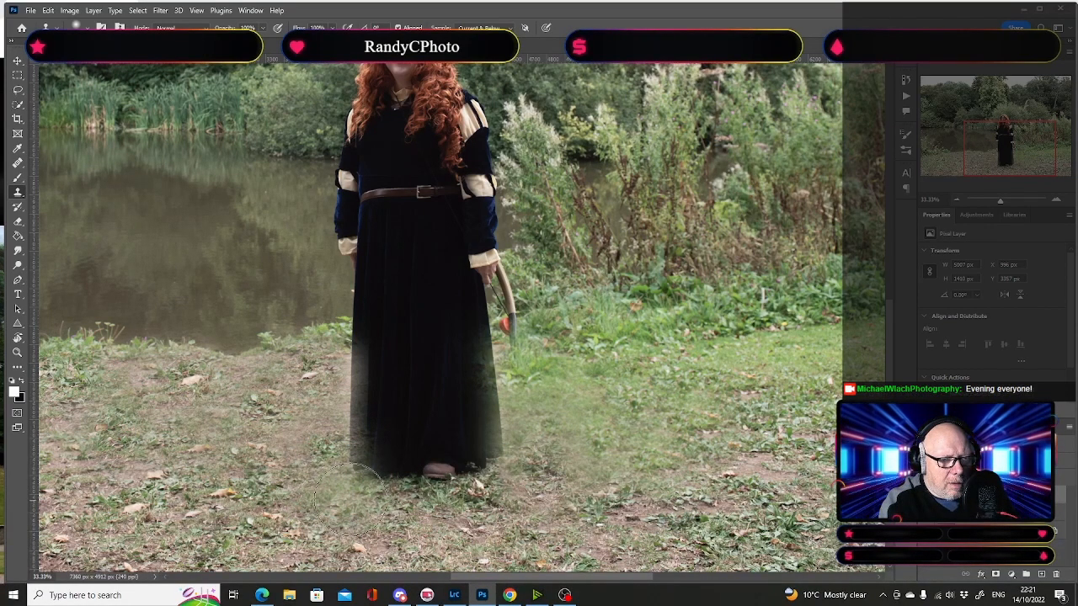
# Step: Clone grass over the dirt patches near the photo's lower-right edge
pyautogui.moveTo(533, 527)
pyautogui.mouseDown()
pyautogui.moveTo(496, 393)
pyautogui.moveTo(469, 426)
pyautogui.mouseUp()
pyautogui.moveTo(656, 398); pyautogui.dragTo(491, 418)
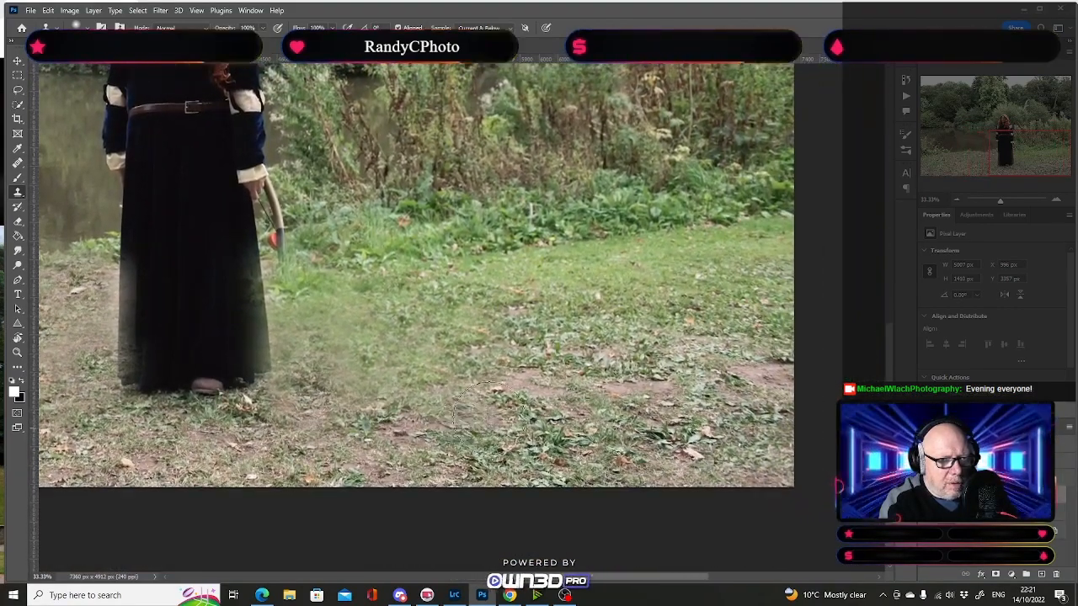
pyautogui.press('alt')
pyautogui.keyDown('alt'); pyautogui.click(634, 331); pyautogui.keyUp('alt')
pyautogui.moveTo(642, 379); pyautogui.dragTo(573, 400)
pyautogui.press('alt')
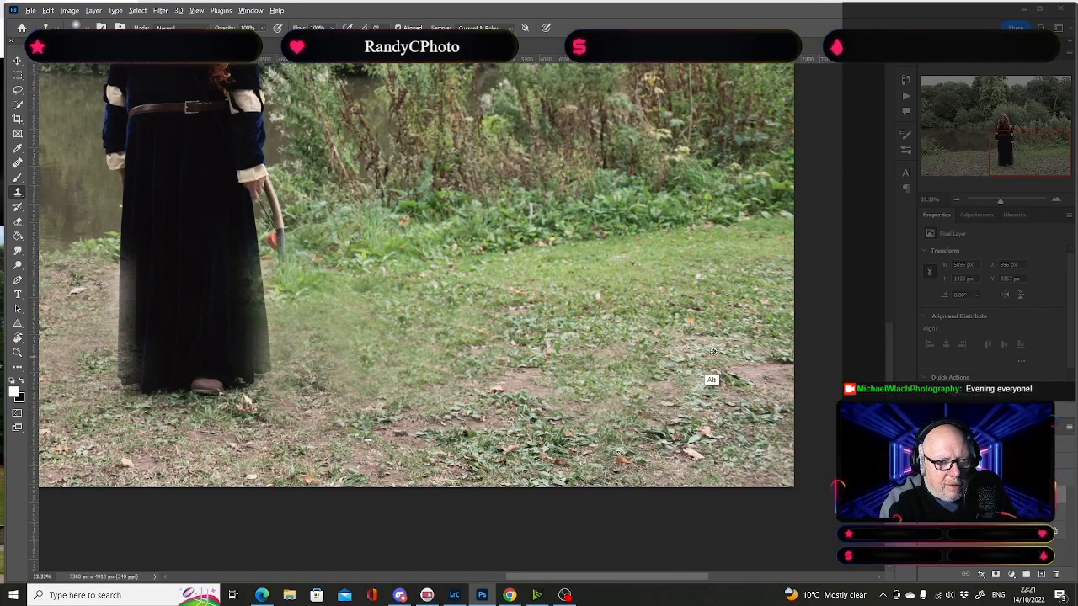
pyautogui.keyDown('alt'); pyautogui.click(723, 353); pyautogui.keyUp('alt')
pyautogui.moveTo(727, 383); pyautogui.dragTo(741, 391)
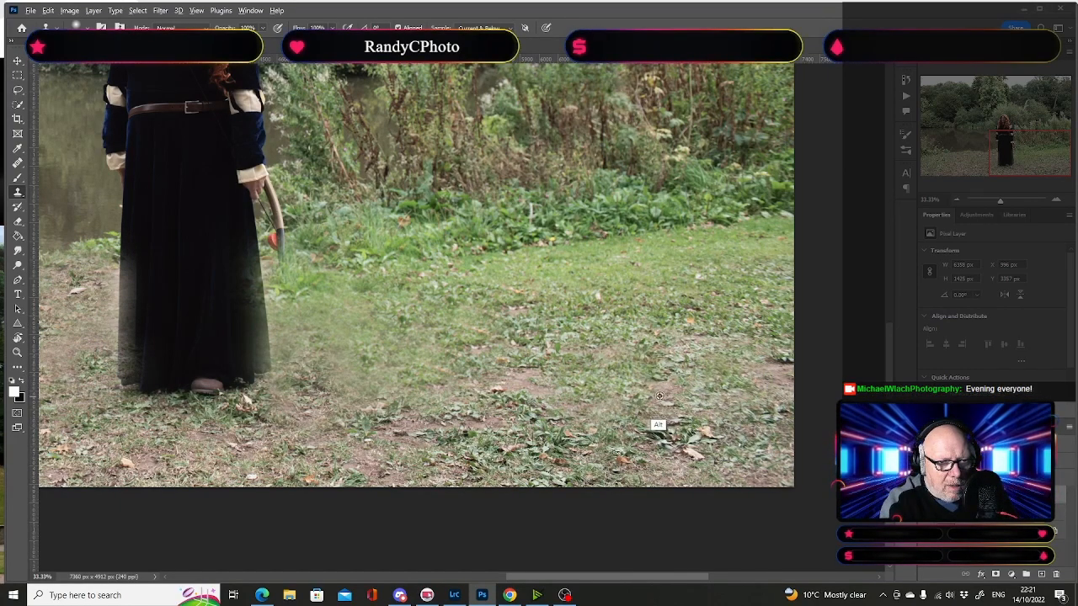
# Step: Clone grass over the bare spots along the foreground to the right of the dress
pyautogui.keyDown('alt'); pyautogui.click(617, 437); pyautogui.keyUp('alt')
pyautogui.moveTo(668, 386); pyautogui.dragTo(592, 426)
pyautogui.keyDown('alt'); pyautogui.click(539, 440); pyautogui.keyUp('alt')
pyautogui.moveTo(429, 455)
pyautogui.mouseDown()
pyautogui.moveTo(365, 462)
pyautogui.moveTo(372, 458)
pyautogui.moveTo(394, 479)
pyautogui.moveTo(338, 488)
pyautogui.mouseUp()
pyautogui.keyDown('alt'); pyautogui.click(261, 464); pyautogui.keyUp('alt')
pyautogui.click(342, 450)
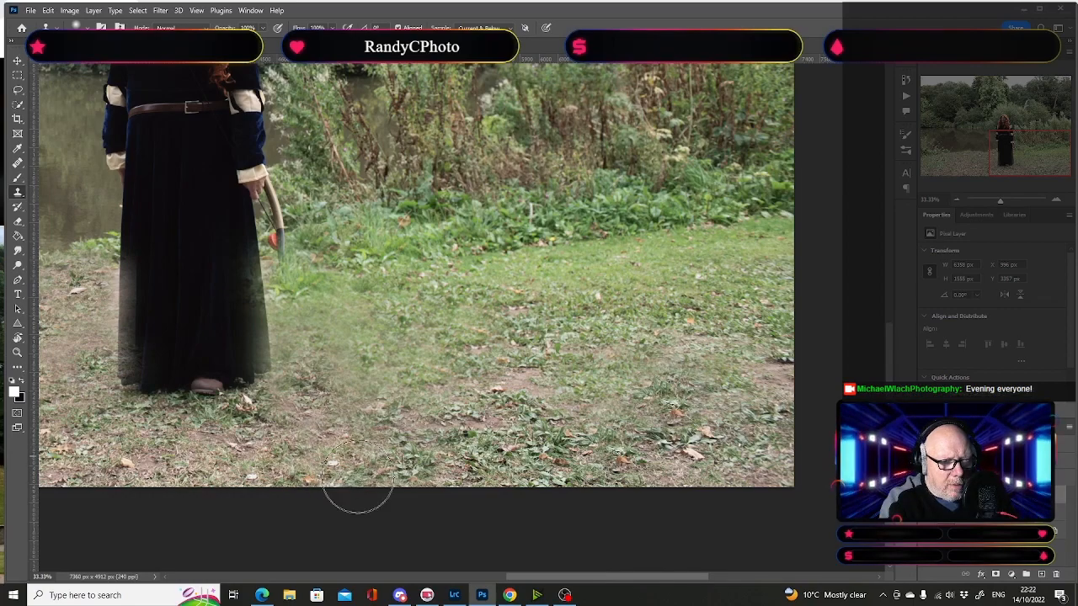
# Step: Clone grass over the reddish dirt patch in the middle of the right-hand lawn
pyautogui.keyDown('alt'); pyautogui.click(440, 408); pyautogui.keyUp('alt')
pyautogui.moveTo(504, 387)
pyautogui.mouseDown()
pyautogui.moveTo(516, 377)
pyautogui.moveTo(565, 472)
pyautogui.moveTo(570, 438)
pyautogui.mouseUp()
pyautogui.keyDown('alt'); pyautogui.click(474, 379); pyautogui.keyUp('alt')
pyautogui.moveTo(440, 341); pyautogui.dragTo(454, 373)
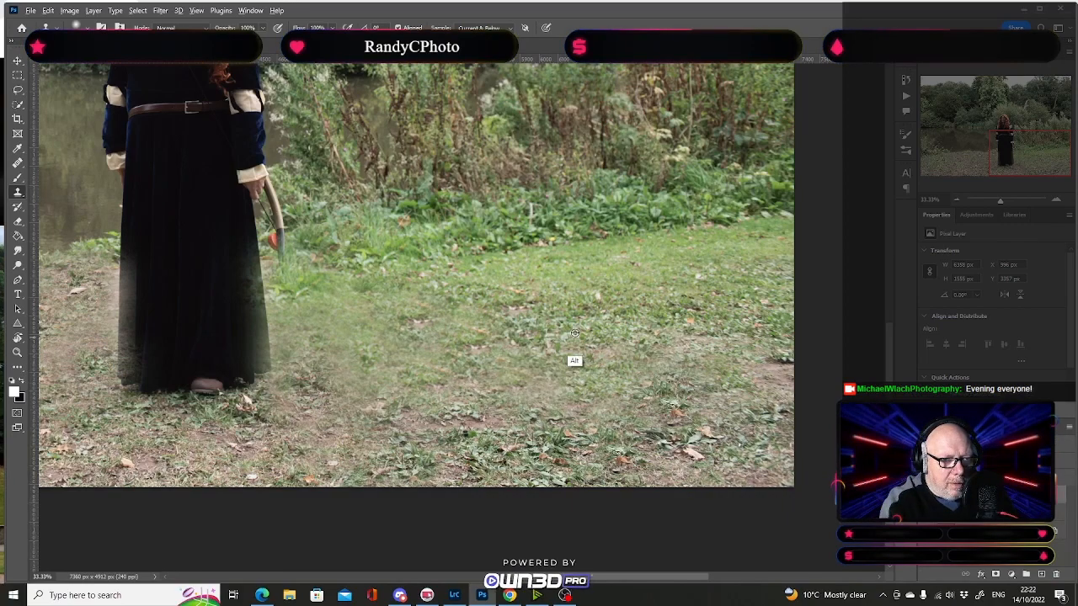
# Step: Blend the retouched middle of the right-hand lawn with further grass samples from around it
pyautogui.keyDown('alt'); pyautogui.click(547, 312); pyautogui.keyUp('alt')
pyautogui.click(529, 313)
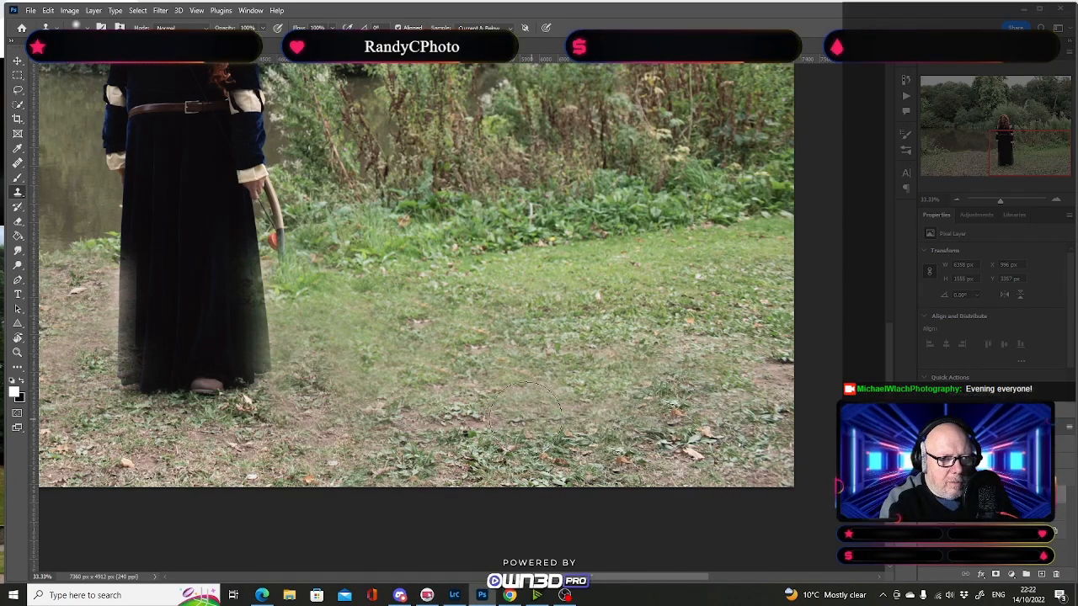
pyautogui.keyDown('alt'); pyautogui.click(403, 403); pyautogui.keyUp('alt')
pyautogui.click(473, 343)
pyautogui.keyDown('alt'); pyautogui.click(568, 394); pyautogui.keyUp('alt')
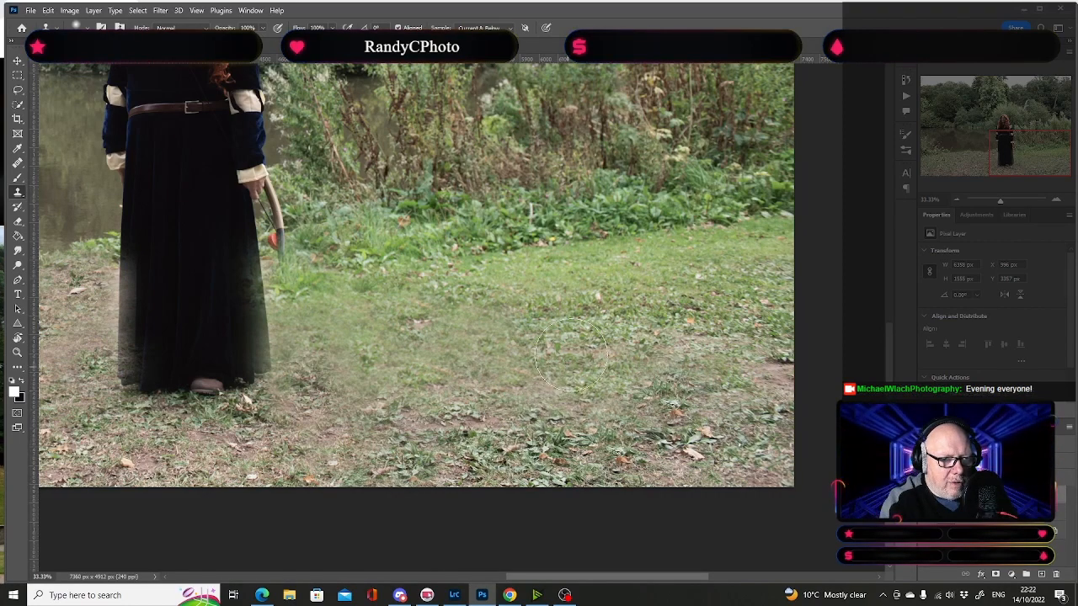
pyautogui.click(484, 404)
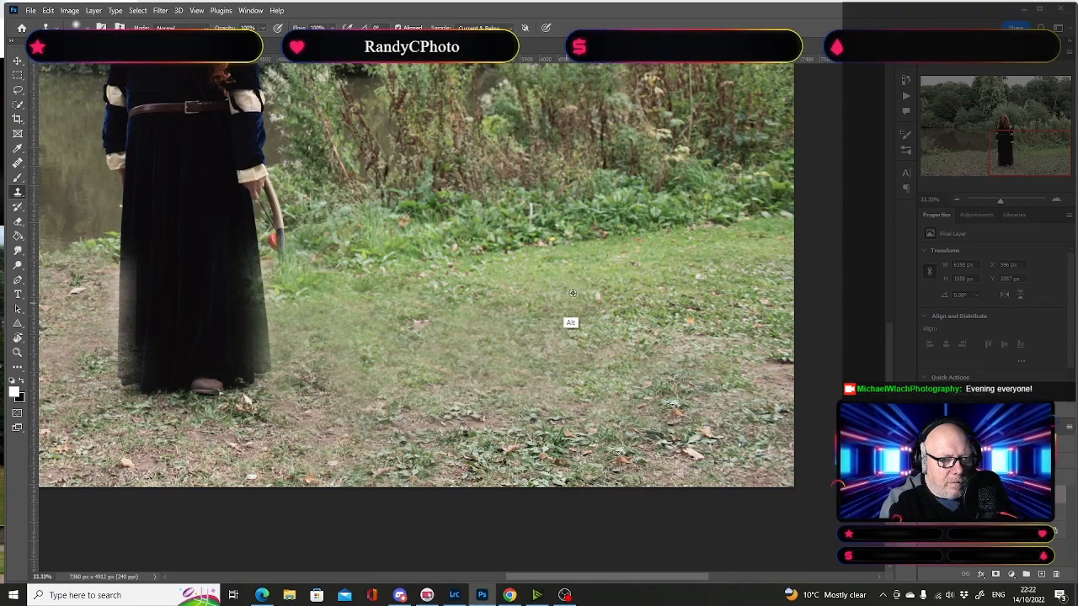
# Step: Clone bright green lawn over the dirt and dry grass along the photo's right edge
pyautogui.keyDown('alt'); pyautogui.click(683, 300); pyautogui.keyUp('alt')
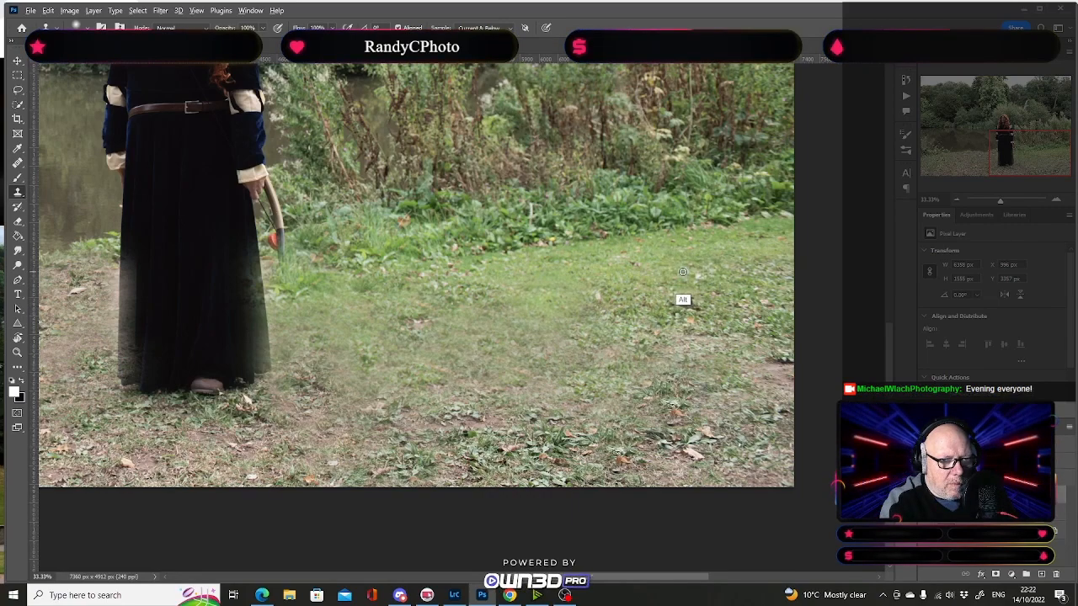
pyautogui.moveTo(685, 332)
pyautogui.mouseDown()
pyautogui.moveTo(759, 389)
pyautogui.moveTo(704, 409)
pyautogui.moveTo(762, 389)
pyautogui.moveTo(772, 410)
pyautogui.mouseUp()
pyautogui.keyDown('alt'); pyautogui.click(614, 269); pyautogui.keyUp('alt')
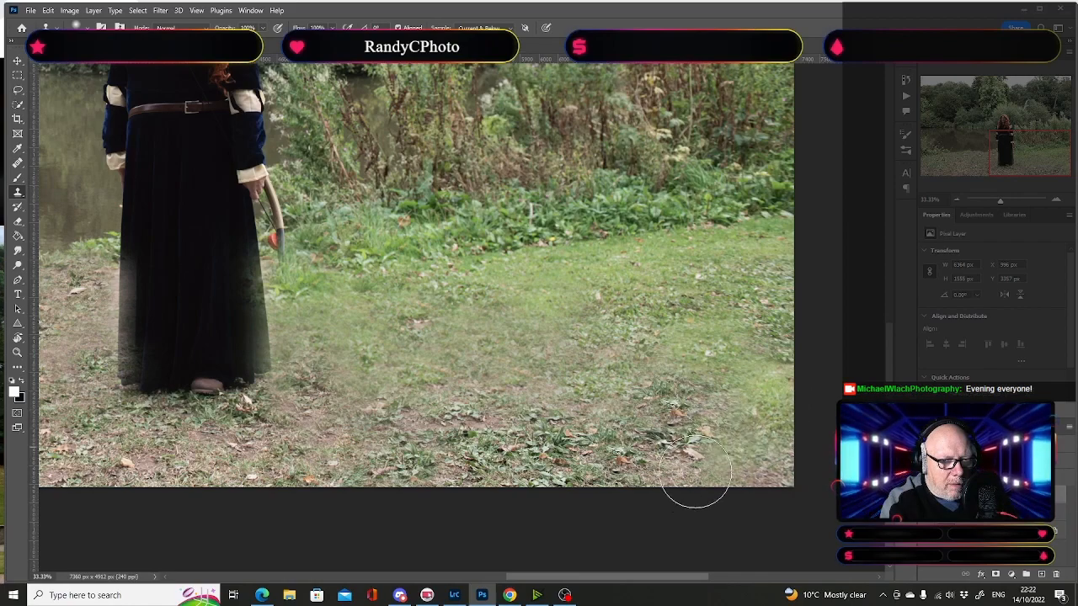
pyautogui.keyDown('alt'); pyautogui.click(591, 277); pyautogui.keyUp('alt')
pyautogui.moveTo(636, 389)
pyautogui.mouseDown()
pyautogui.moveTo(681, 429)
pyautogui.moveTo(687, 414)
pyautogui.moveTo(768, 376)
pyautogui.mouseUp()
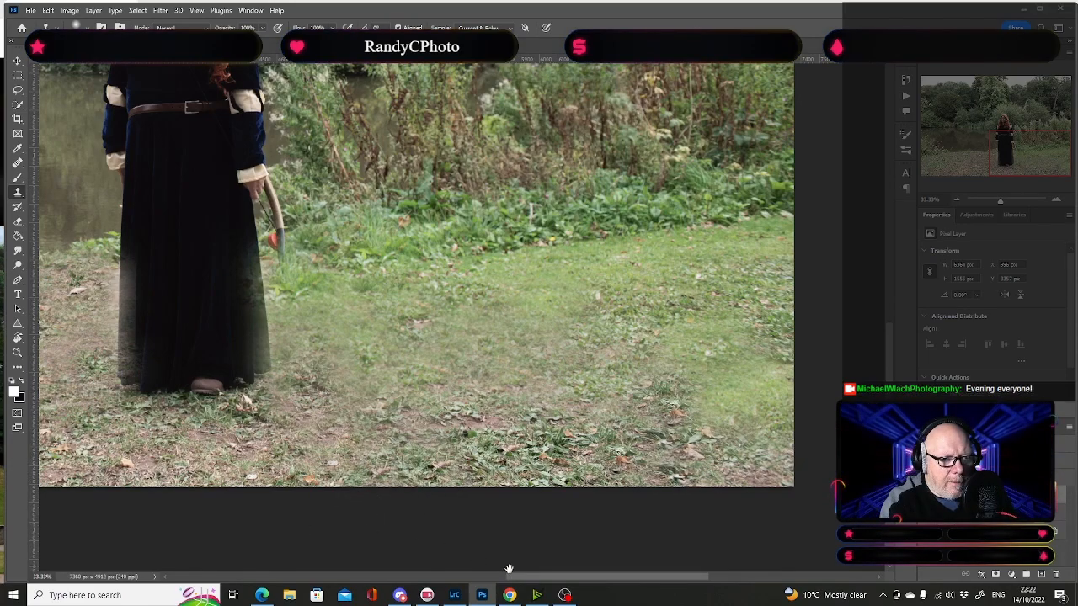
# Step: Clone greener grass over the bare dirt patches in the lower-left foreground of the photo
pyautogui.moveTo(533, 578); pyautogui.dragTo(379, 594)
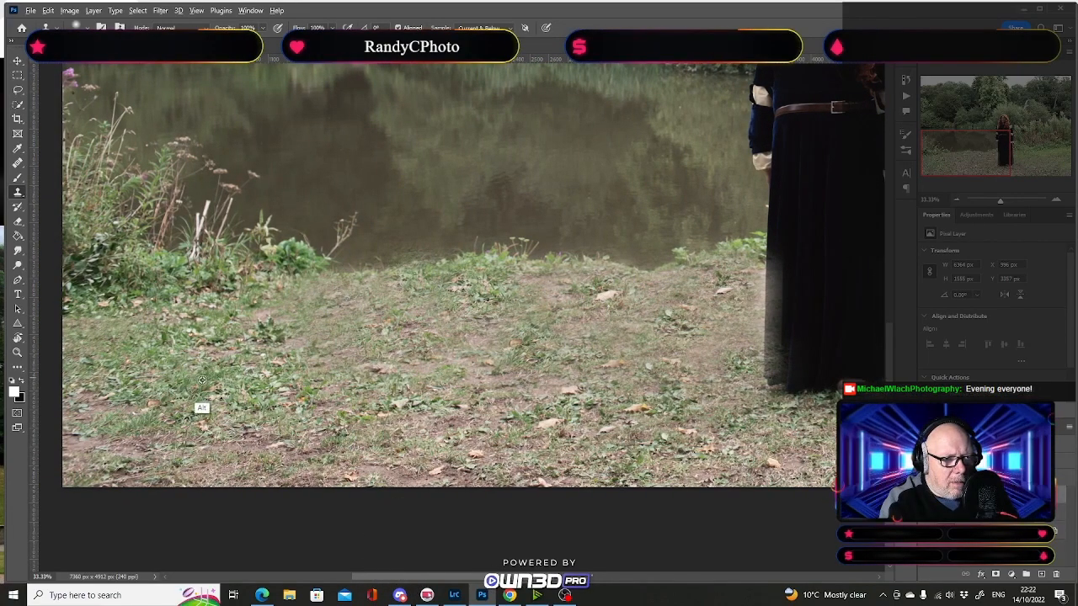
pyautogui.keyDown('alt'); pyautogui.click(286, 450); pyautogui.keyUp('alt')
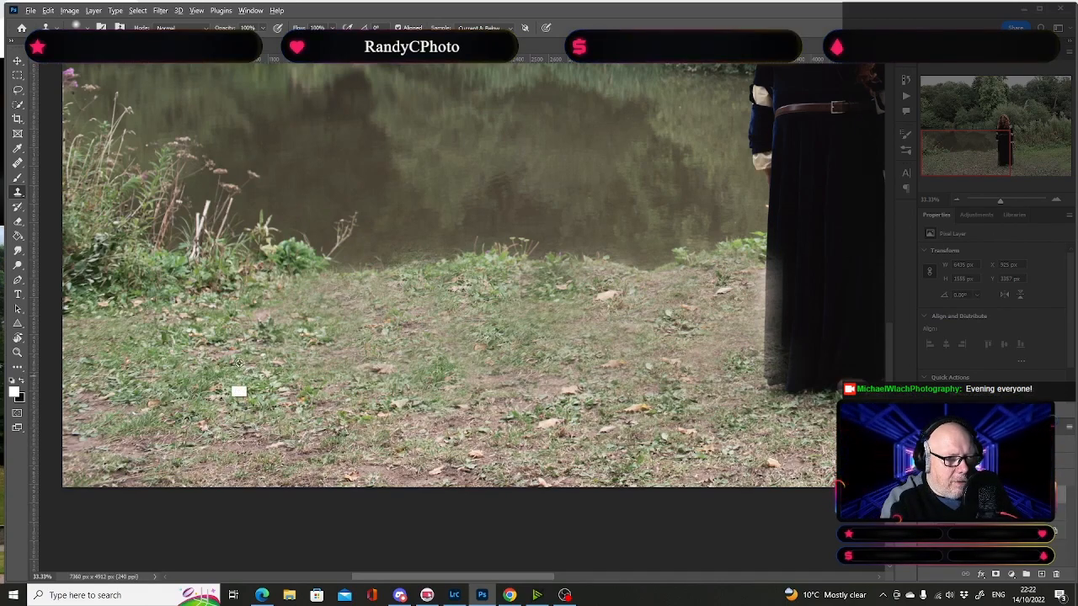
pyautogui.click(238, 431)
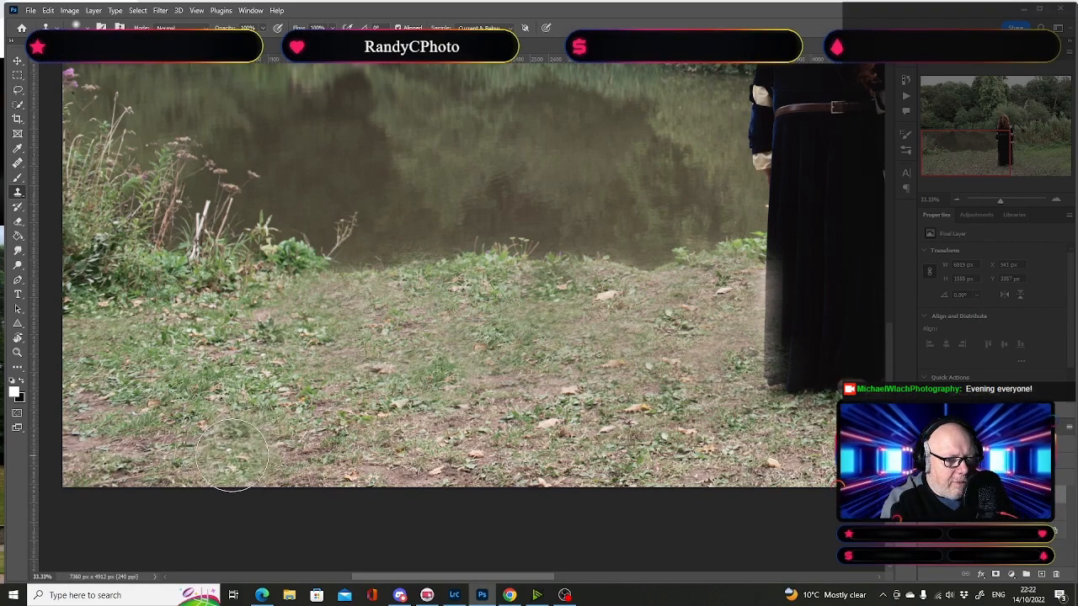
pyautogui.keyDown('alt'); pyautogui.click(126, 338); pyautogui.keyUp('alt')
pyautogui.moveTo(126, 410)
pyautogui.mouseDown()
pyautogui.moveTo(134, 435)
pyautogui.moveTo(95, 413)
pyautogui.moveTo(112, 447)
pyautogui.mouseUp()
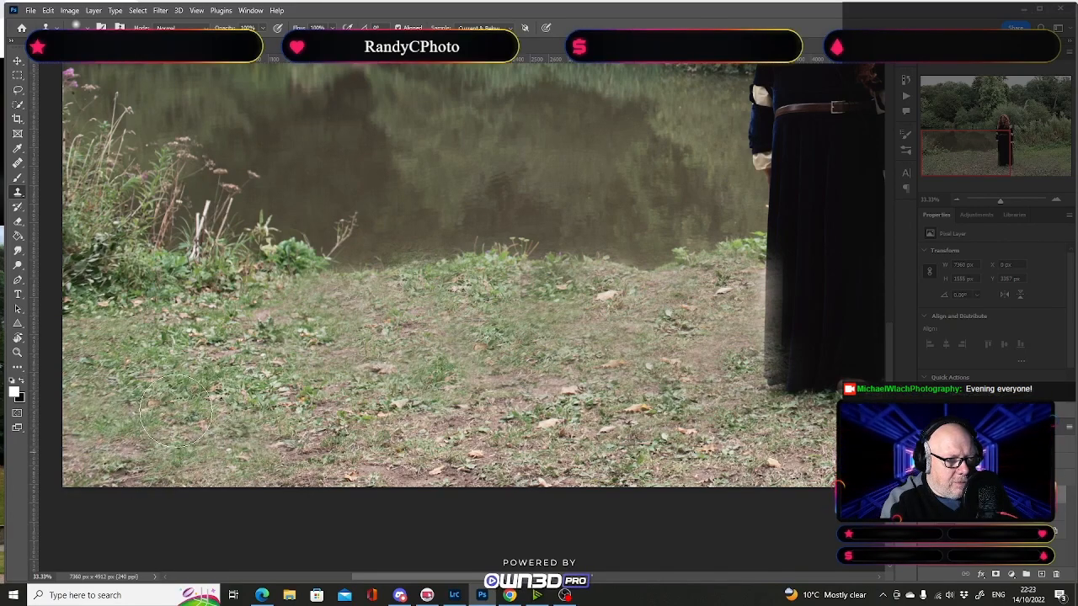
pyautogui.keyDown('alt'); pyautogui.click(184, 354); pyautogui.keyUp('alt')
pyautogui.moveTo(168, 372); pyautogui.dragTo(180, 439)
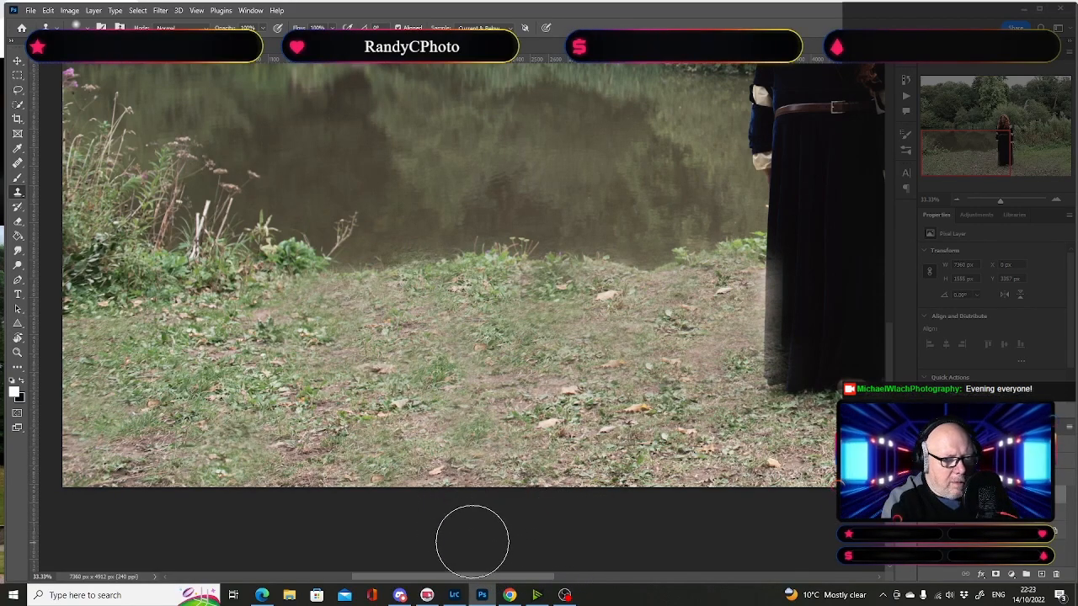
# Step: Compare the cloned grass with the original bare ground across the whole photo
pyautogui.hotkey('ctrl', '0')
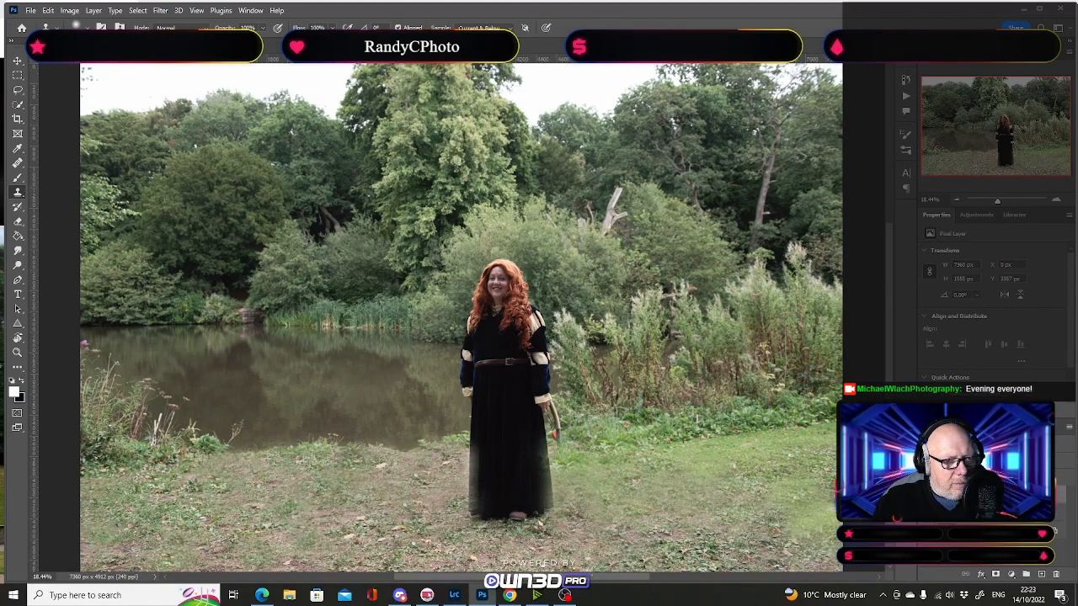
pyautogui.hotkey('ctrl', 'z')
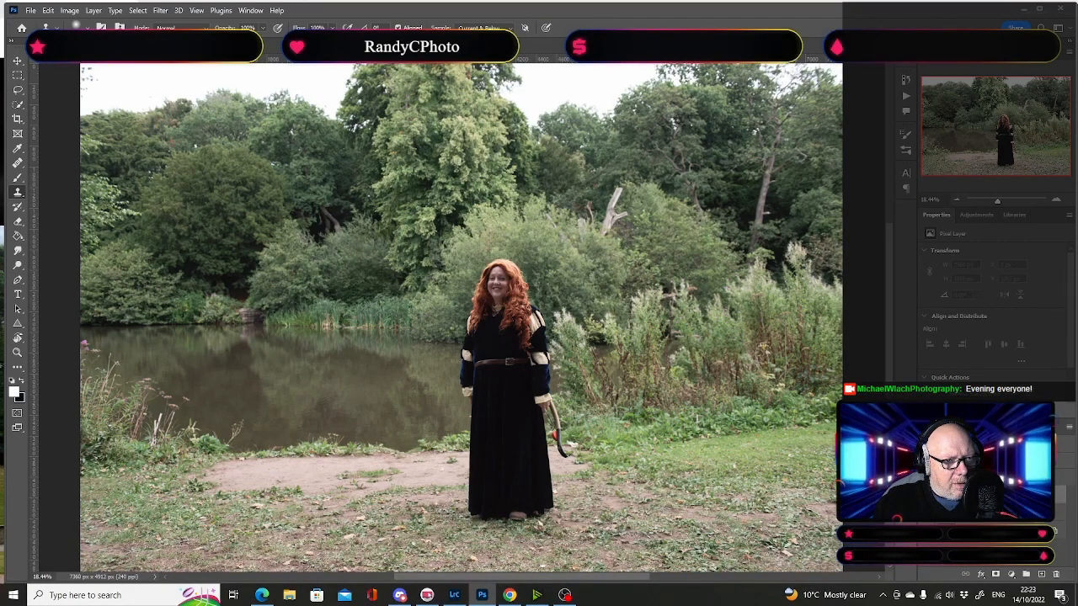
pyautogui.hotkey('ctrl', 'shift', 'z')
pyautogui.hotkey('ctrl', 'z')
pyautogui.hotkey('ctrl', 'shift', 'z')
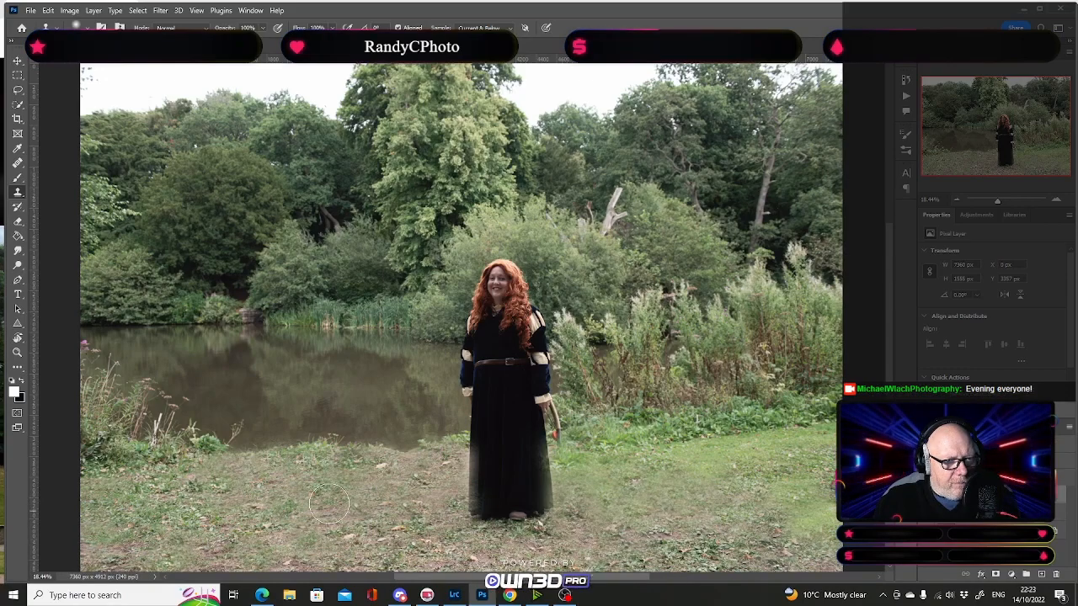
pyautogui.moveTo(434, 468); pyautogui.dragTo(371, 478)
pyautogui.hotkey('ctrl', 'z')
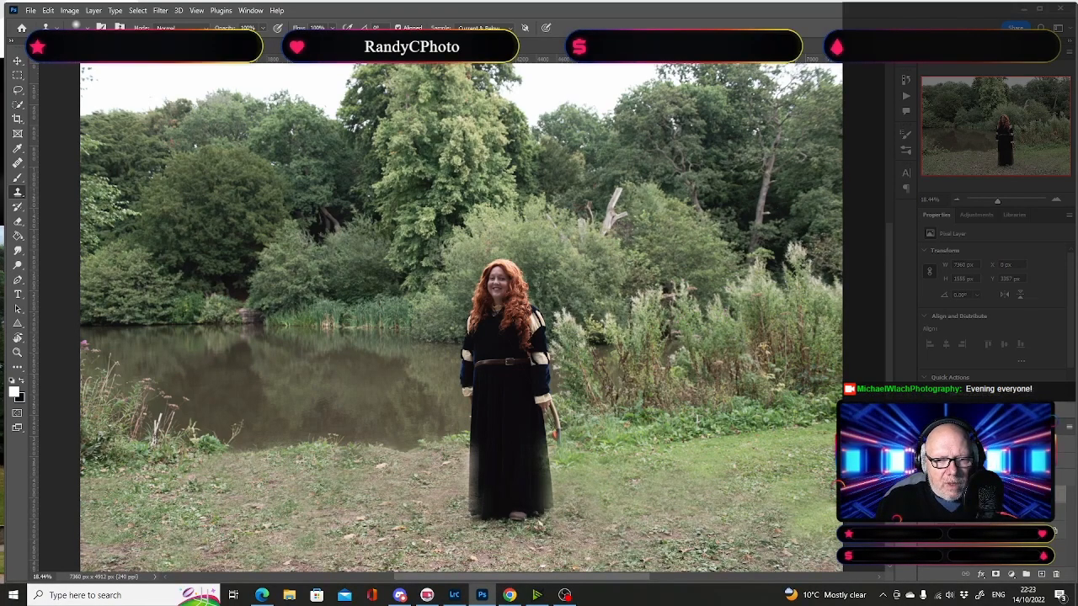
# Step: Hide the cloned grass layer and select the woman on the full photo layer with Select Subject
pyautogui.click(971, 511)
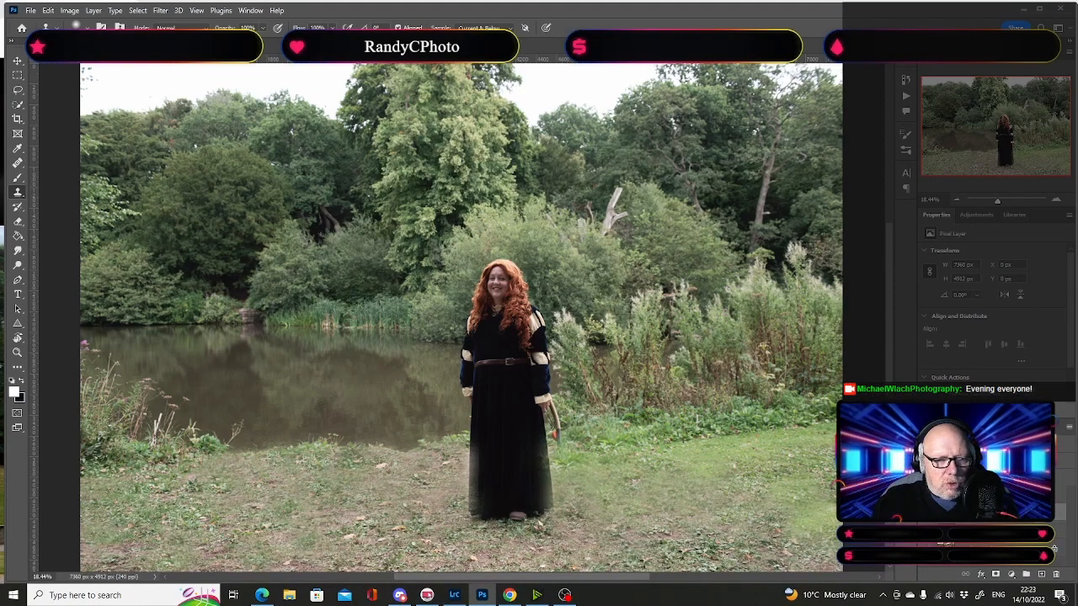
pyautogui.hotkey('ctrl', ',')
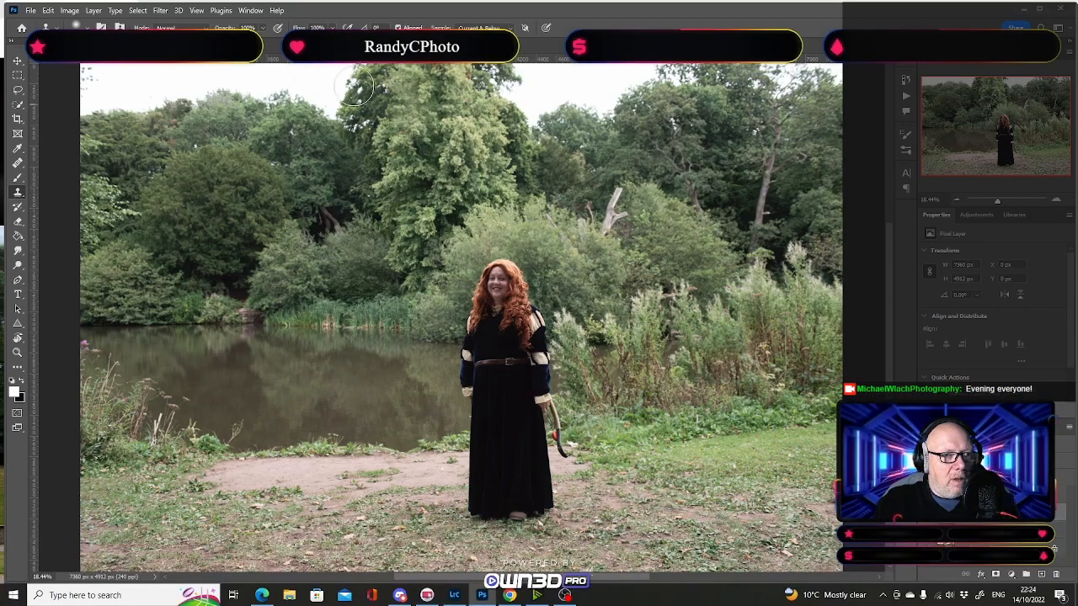
pyautogui.click(17, 105)
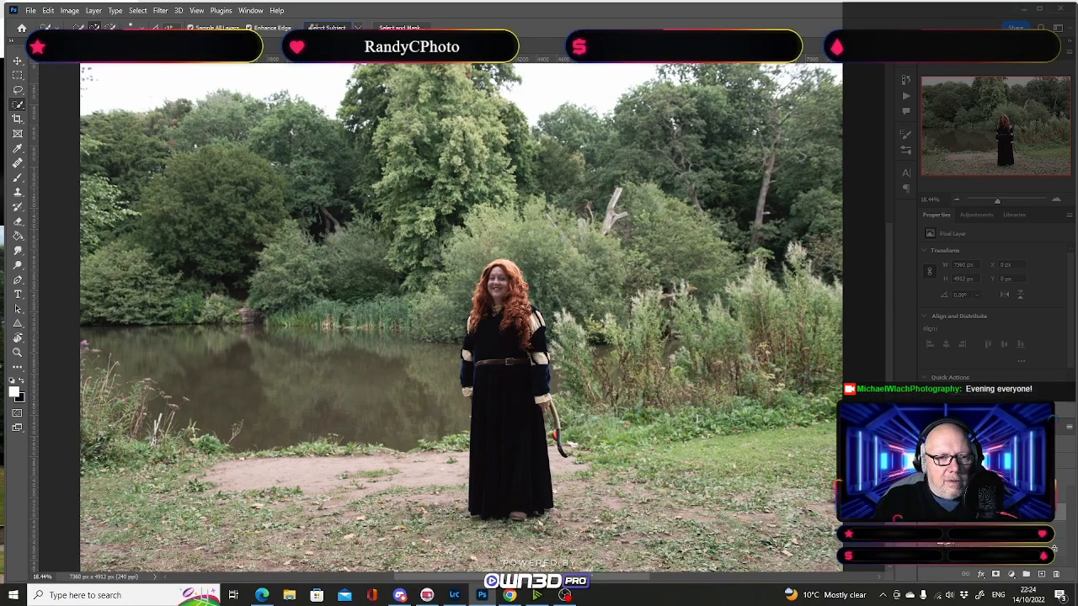
pyautogui.click(328, 28)
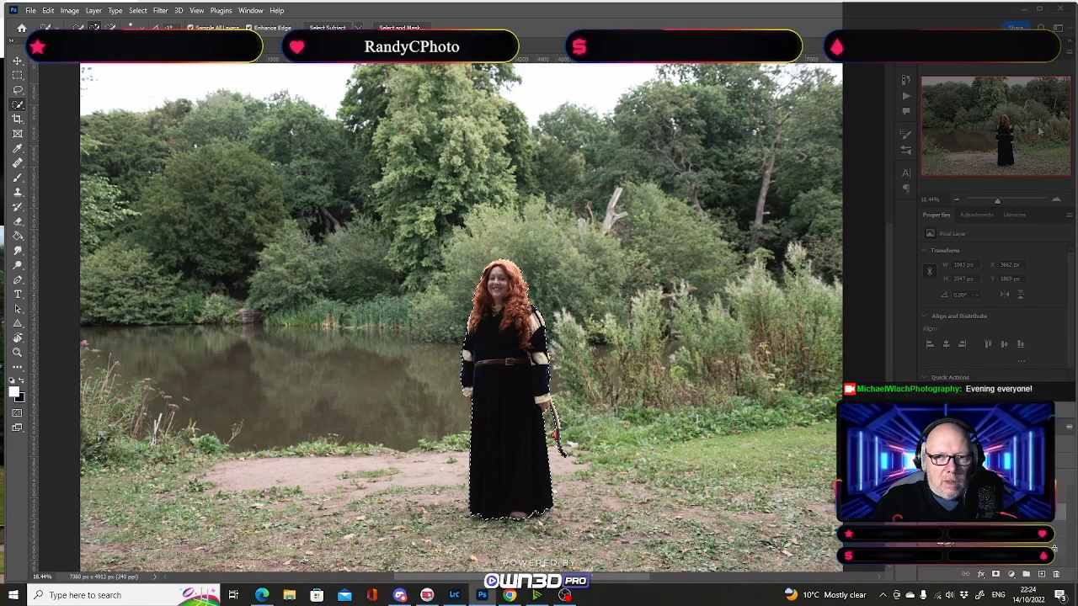
# Step: Examine the selection outline around the woman's hair, sleeves, hands, dress and bow at 100% magnification
pyautogui.click(1056, 203)
pyautogui.click(1056, 202)
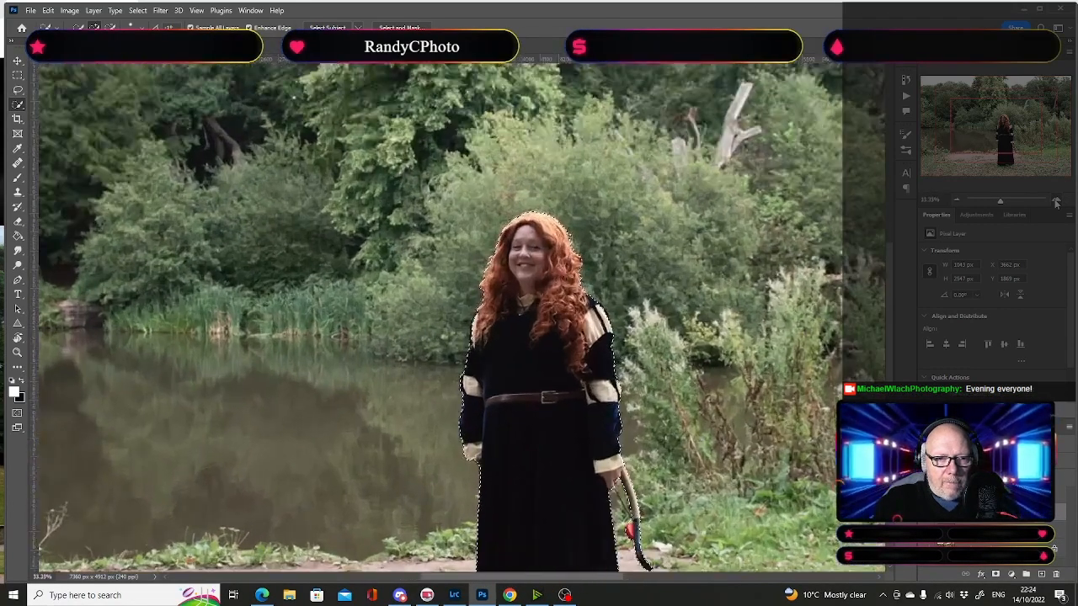
pyautogui.click(1056, 202)
pyautogui.click(1056, 202)
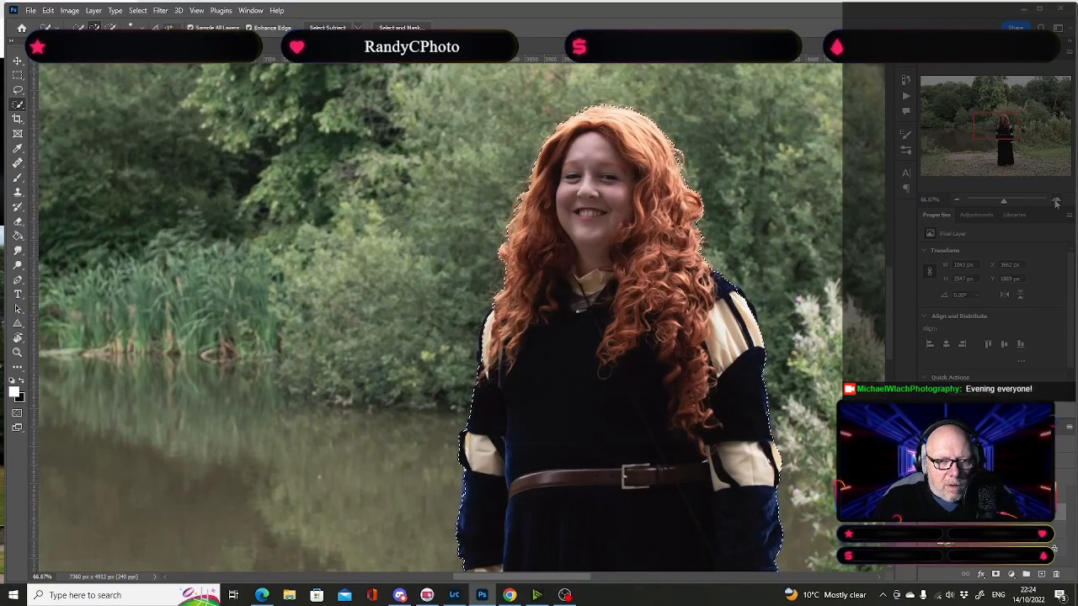
pyautogui.click(1056, 203)
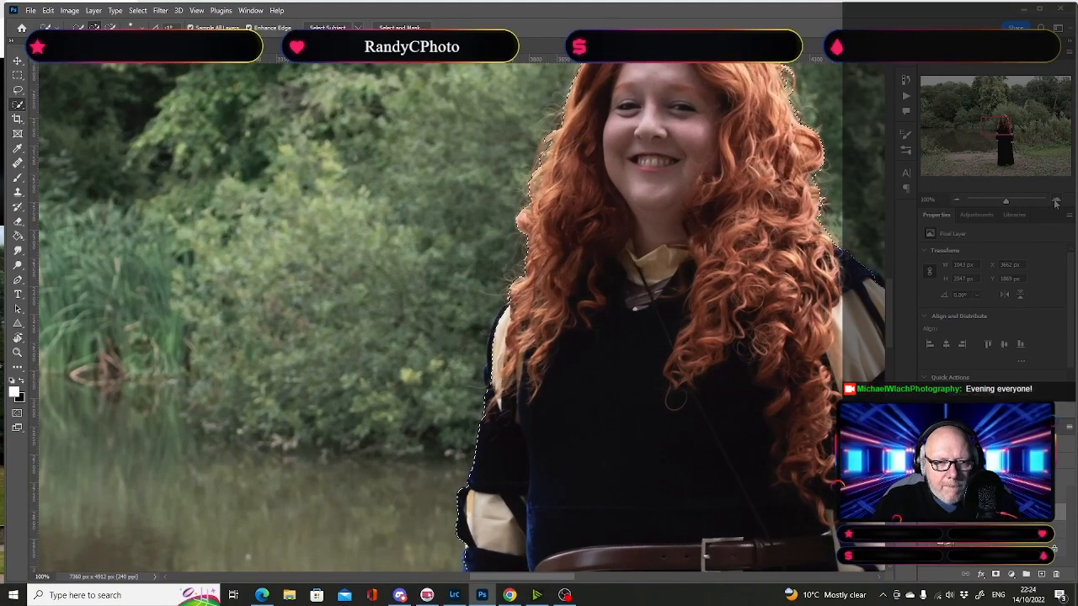
pyautogui.moveTo(1000, 127); pyautogui.dragTo(1003, 123)
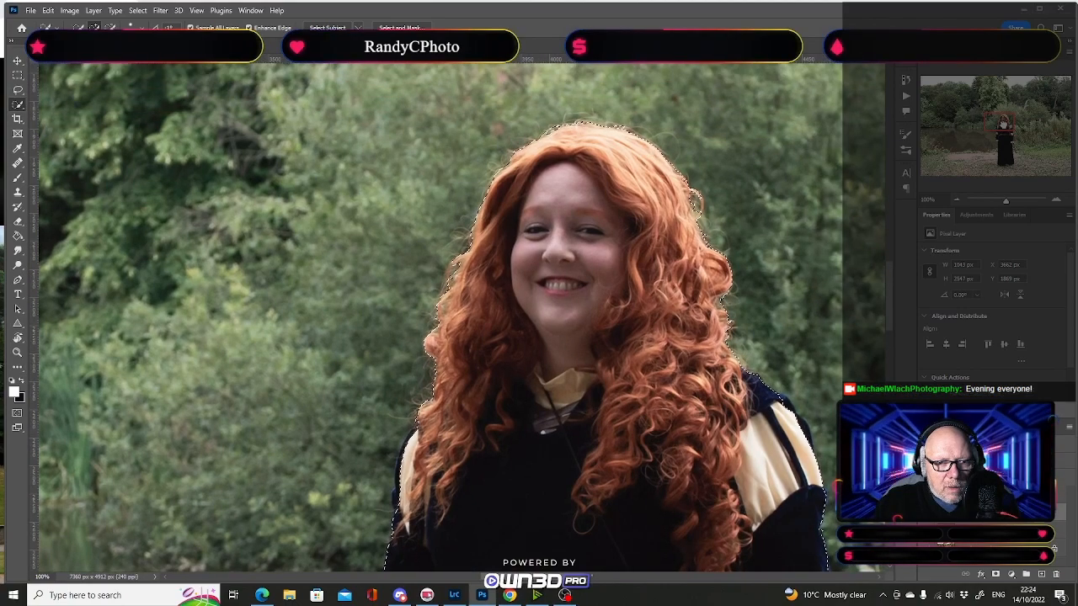
pyautogui.moveTo(1003, 123); pyautogui.dragTo(1000, 124)
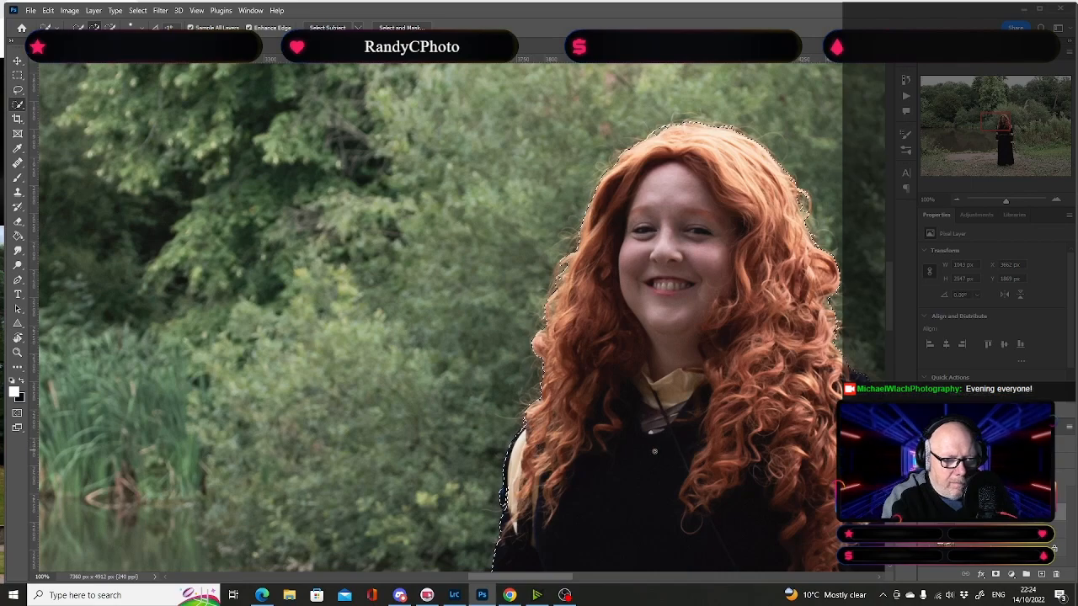
pyautogui.moveTo(792, 452); pyautogui.dragTo(616, 440)
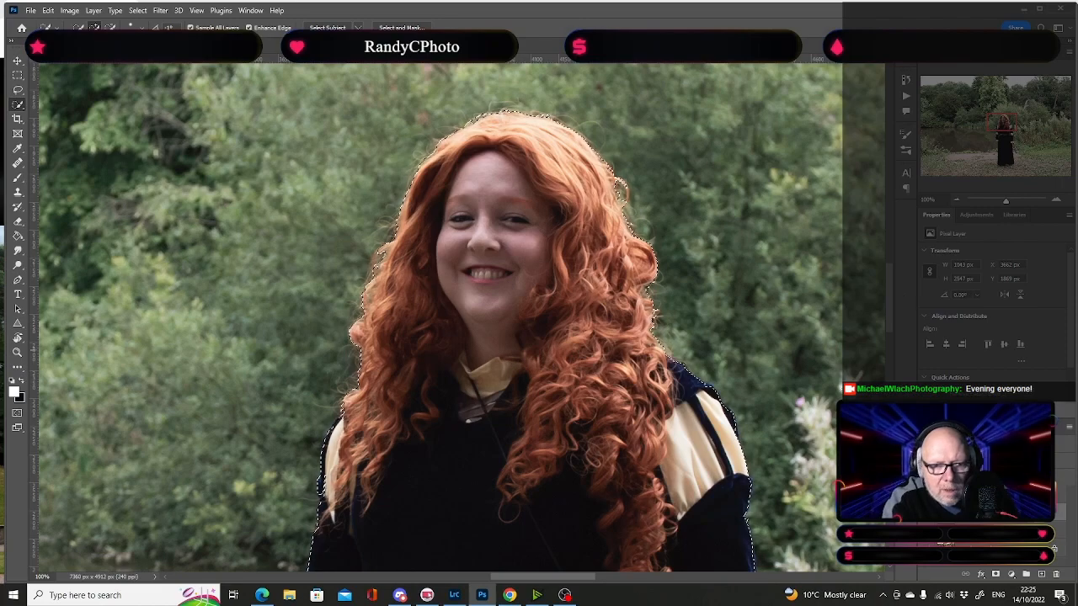
pyautogui.moveTo(1008, 127); pyautogui.dragTo(1012, 143)
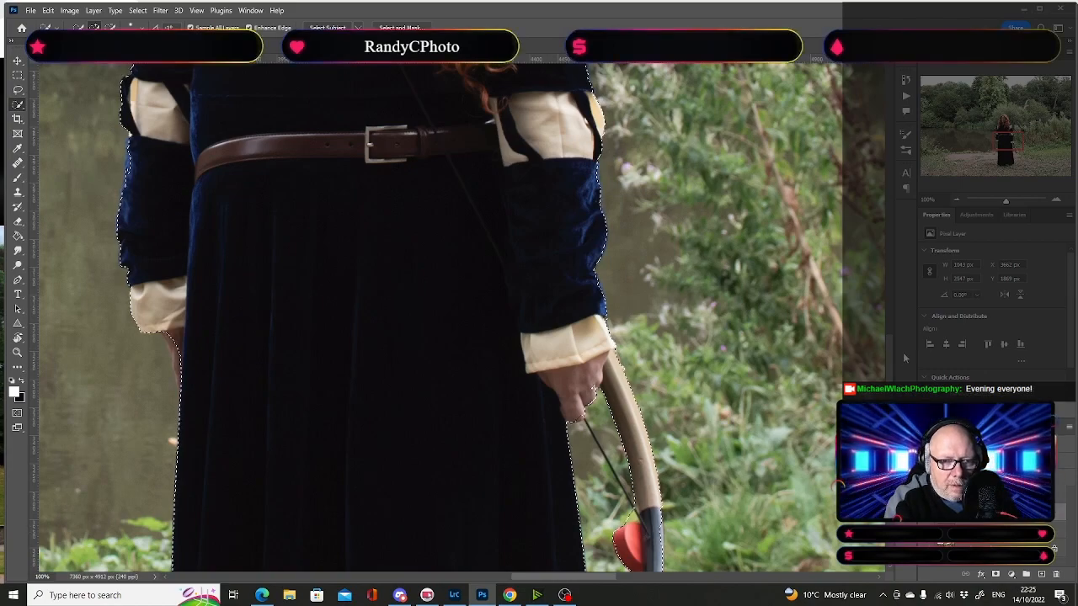
pyautogui.moveTo(1015, 143)
pyautogui.mouseDown()
pyautogui.moveTo(1014, 165)
pyautogui.moveTo(1000, 147)
pyautogui.mouseUp()
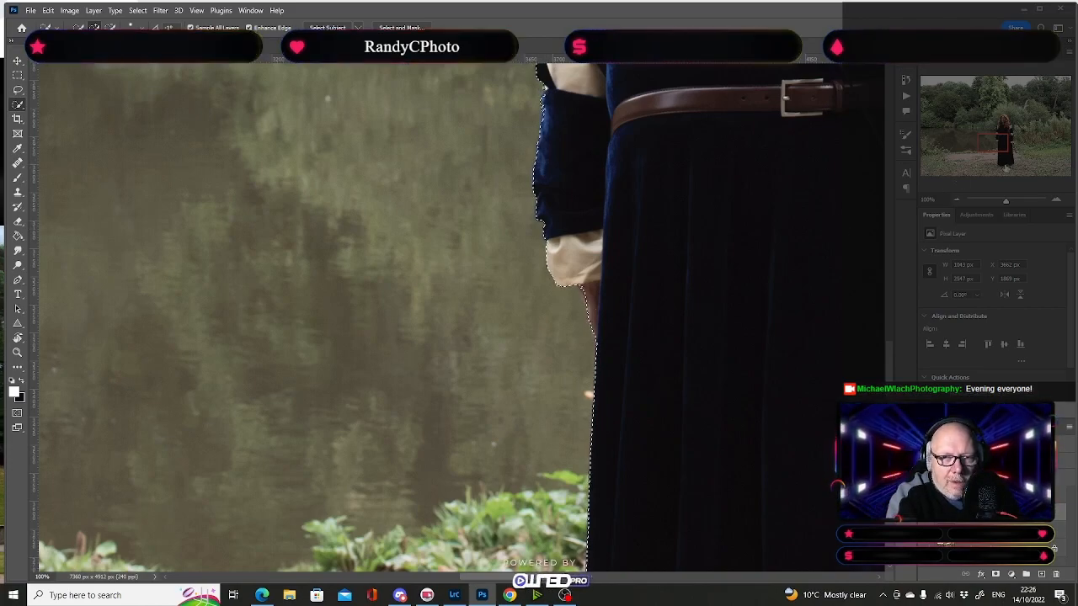
pyautogui.moveTo(997, 145); pyautogui.dragTo(1003, 137)
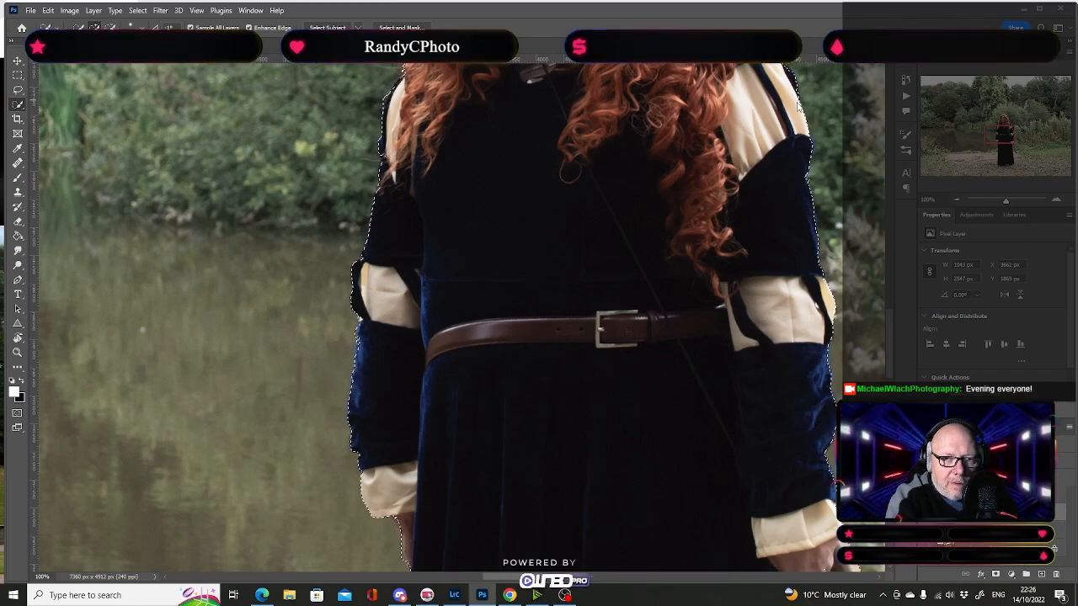
pyautogui.scroll(5, 438, 317)
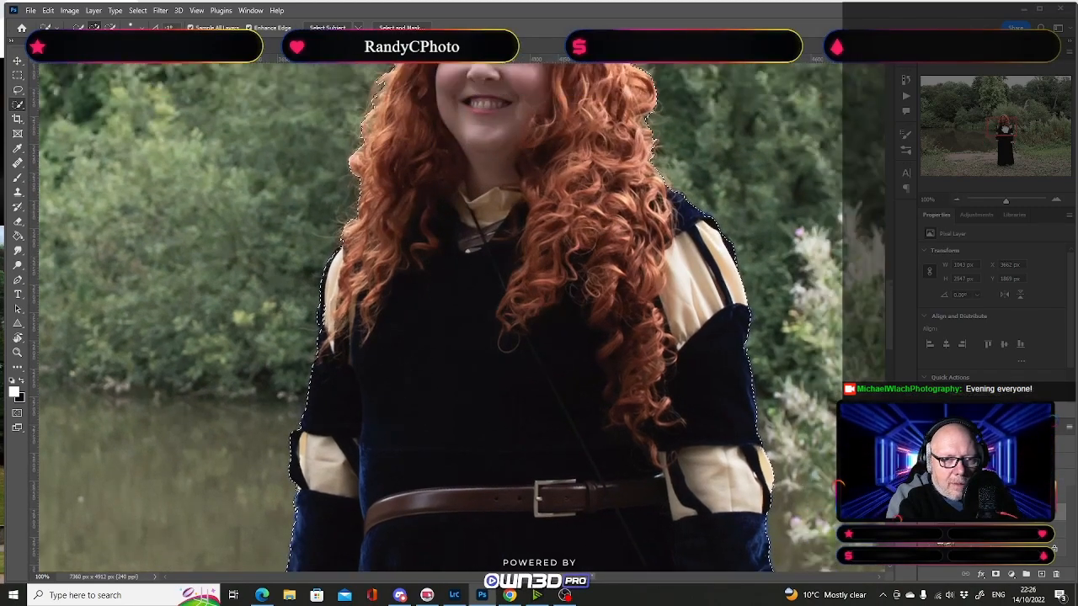
pyautogui.moveTo(1005, 125); pyautogui.dragTo(1003, 125)
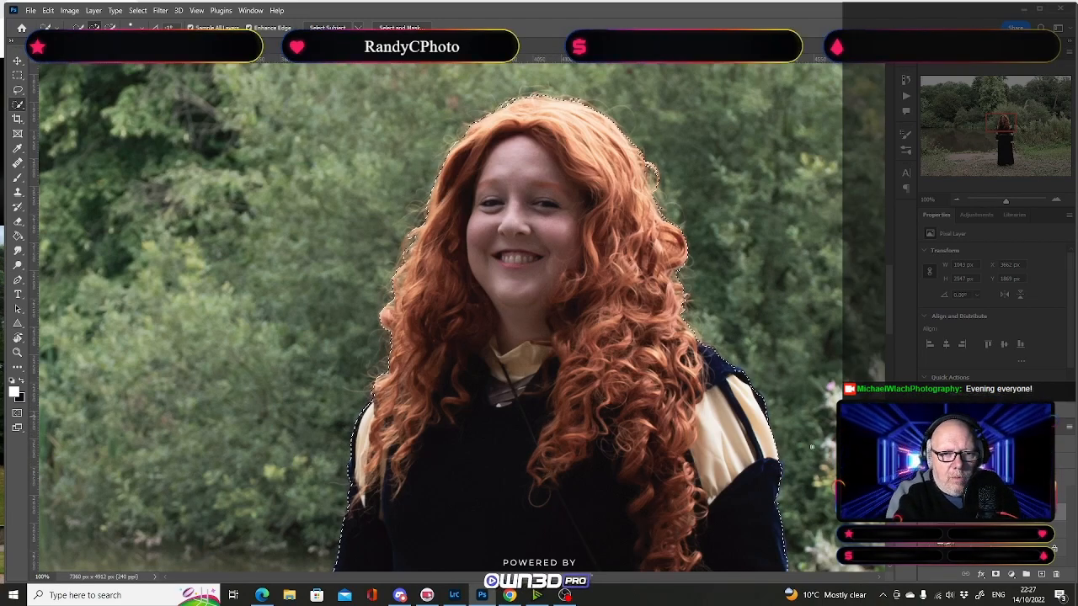
# Step: Add a layer mask from the selection so that only the woman is kept on her layer
pyautogui.click(996, 575)
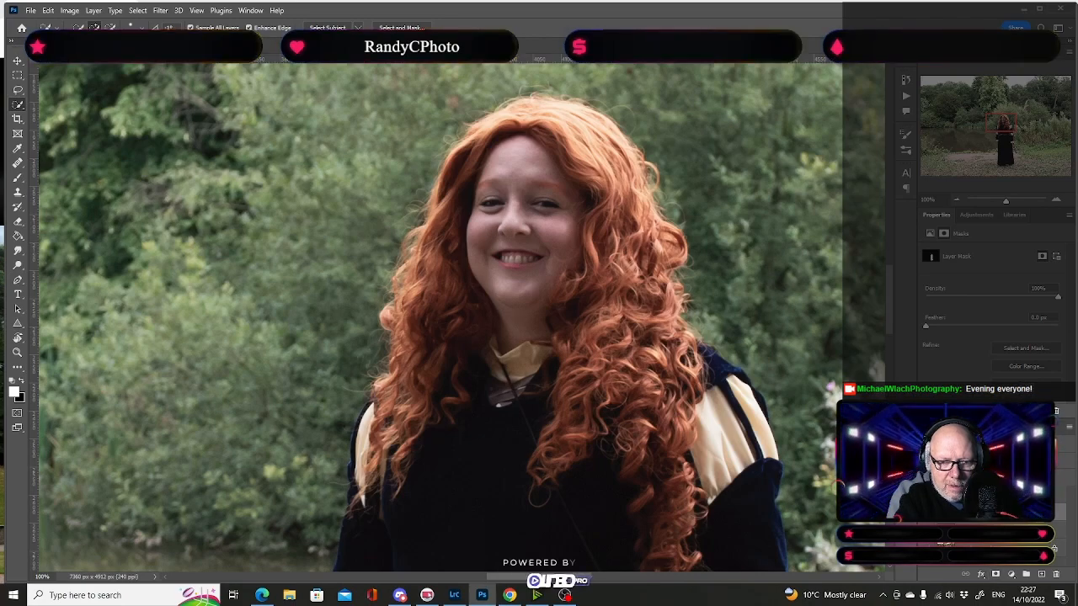
pyautogui.doubleClick(1011, 511)
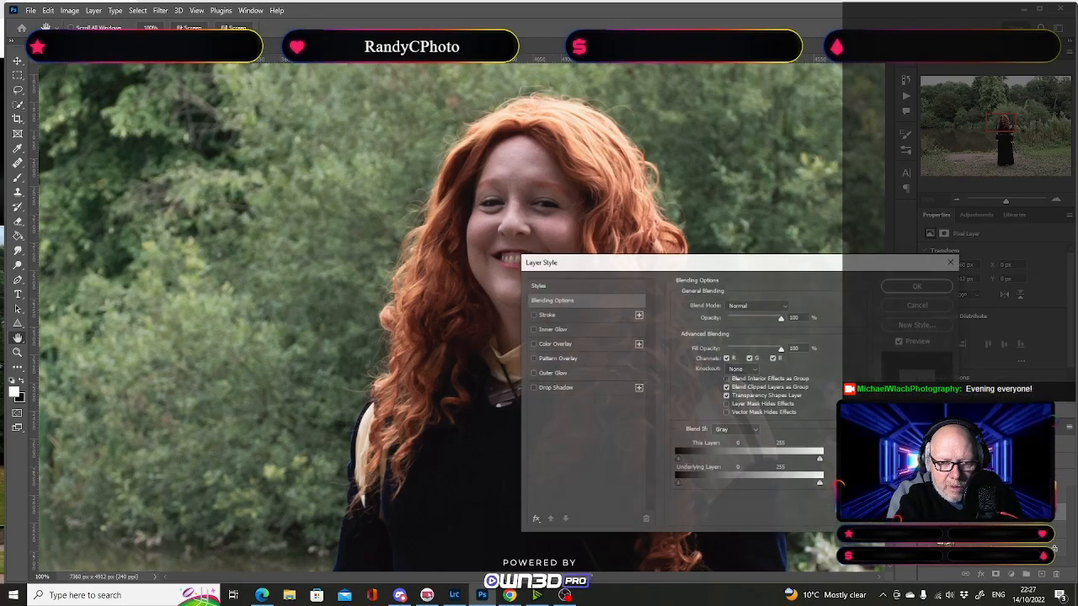
pyautogui.click(918, 305)
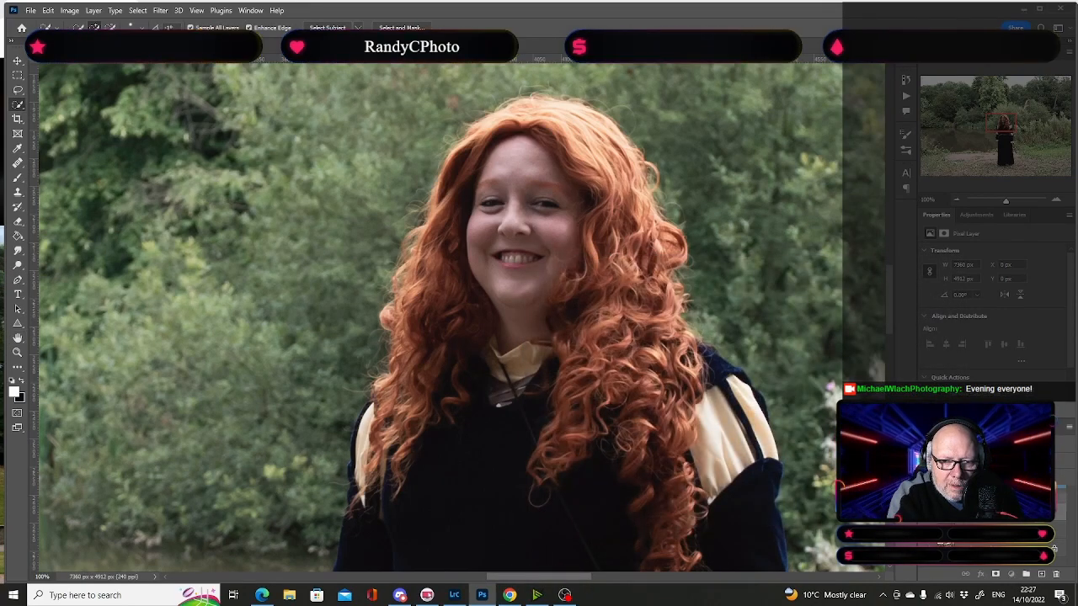
pyautogui.doubleClick(937, 523)
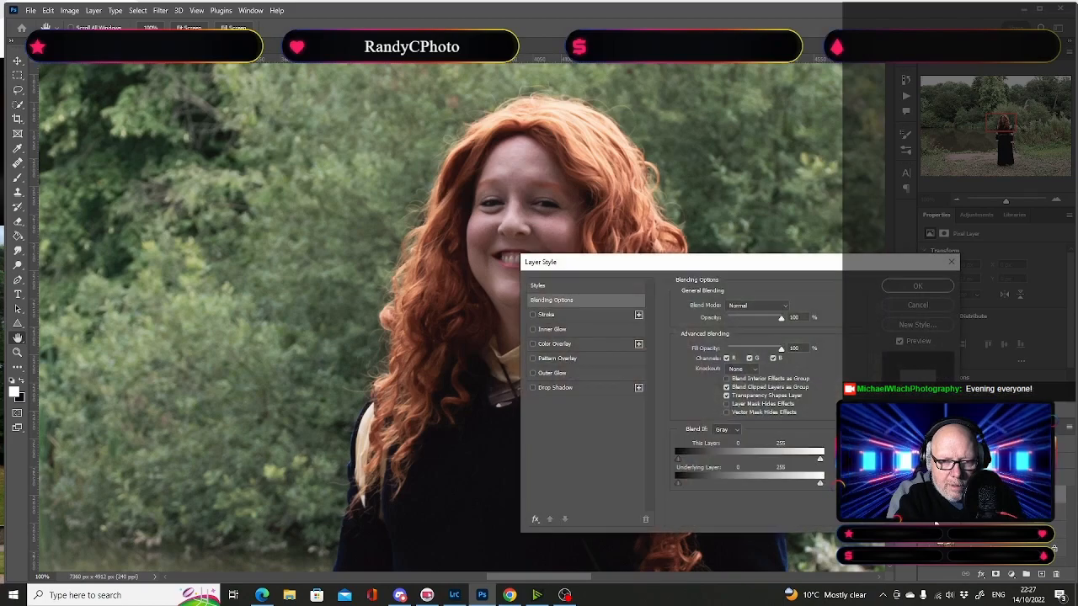
pyautogui.click(933, 307)
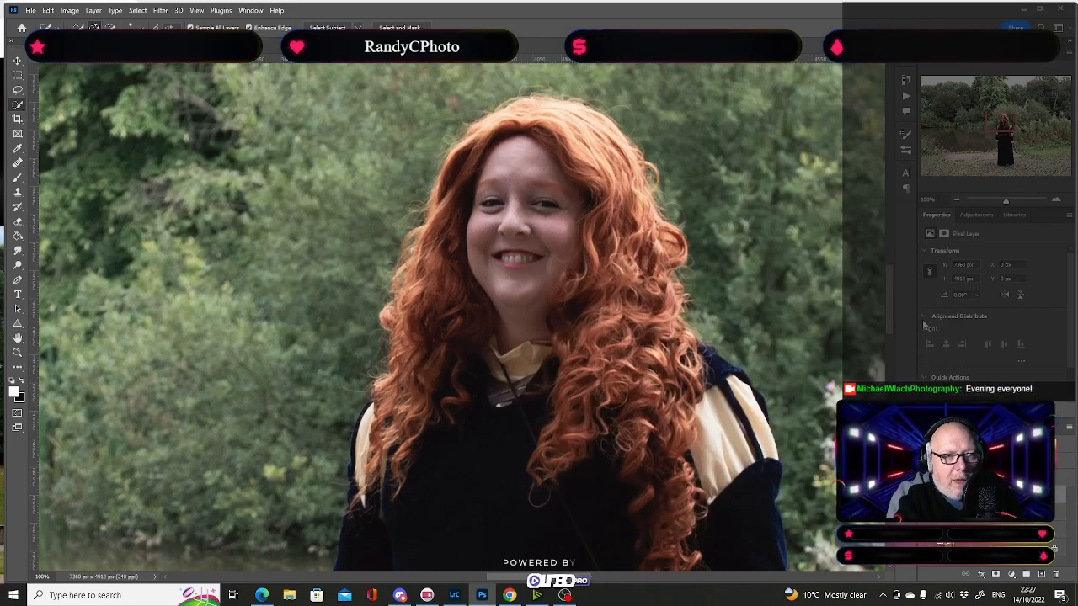
# Step: Maximize the window, fit the whole photo in view and show the cloned grass layer again
pyautogui.click(1040, 10)
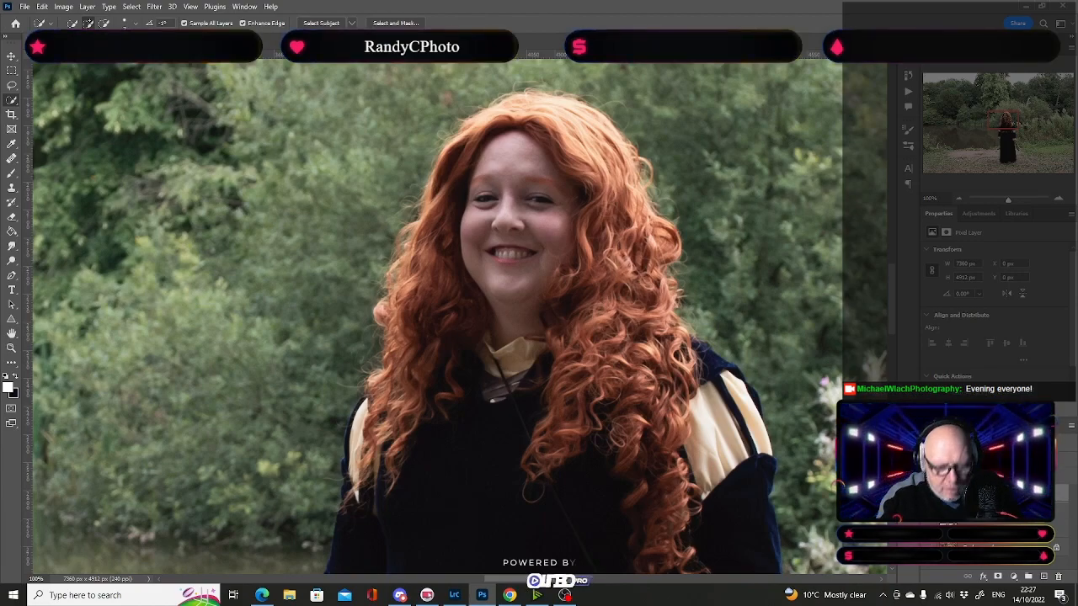
pyautogui.hotkey('ctrl', '0')
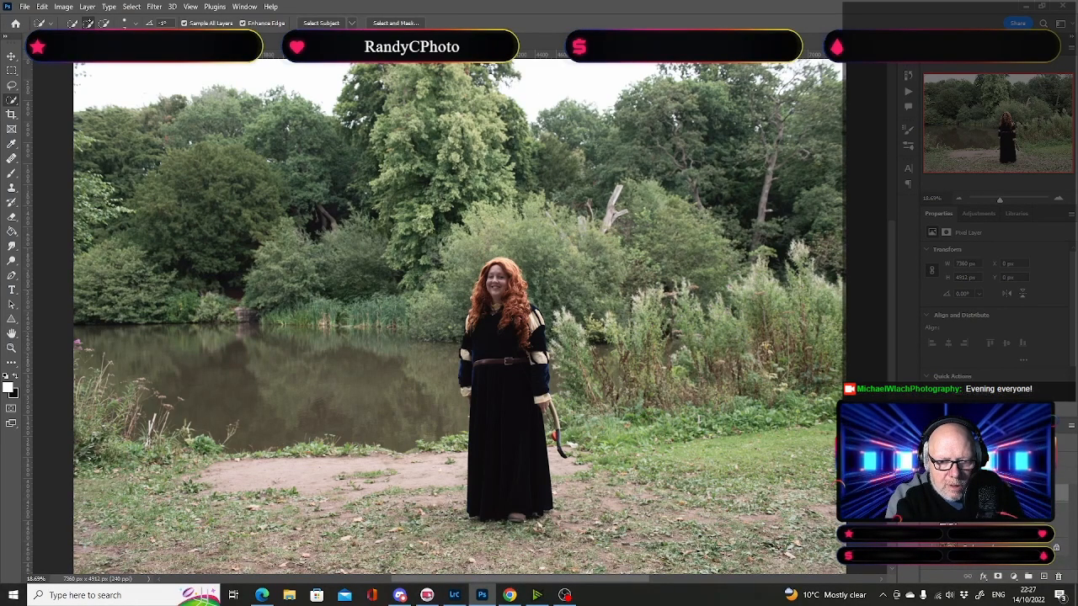
pyautogui.click(925, 521)
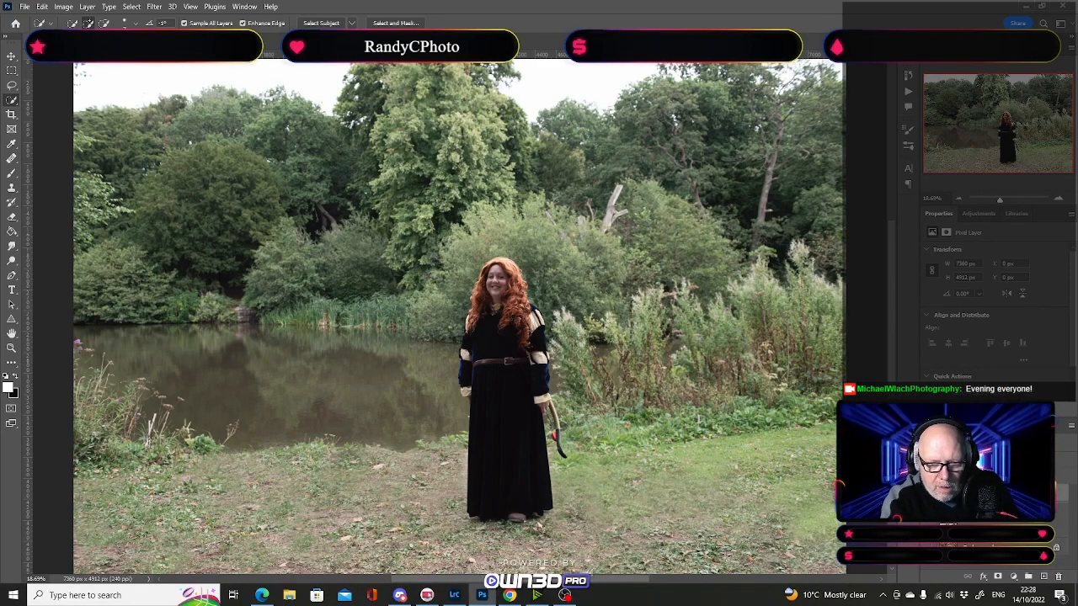
# Step: Select the masked woman layer together with the grass layer and stamp the composite into a merged layer
pyautogui.click(1000, 512)
pyautogui.keyDown('shift'); pyautogui.click(1000, 525); pyautogui.keyUp('shift')
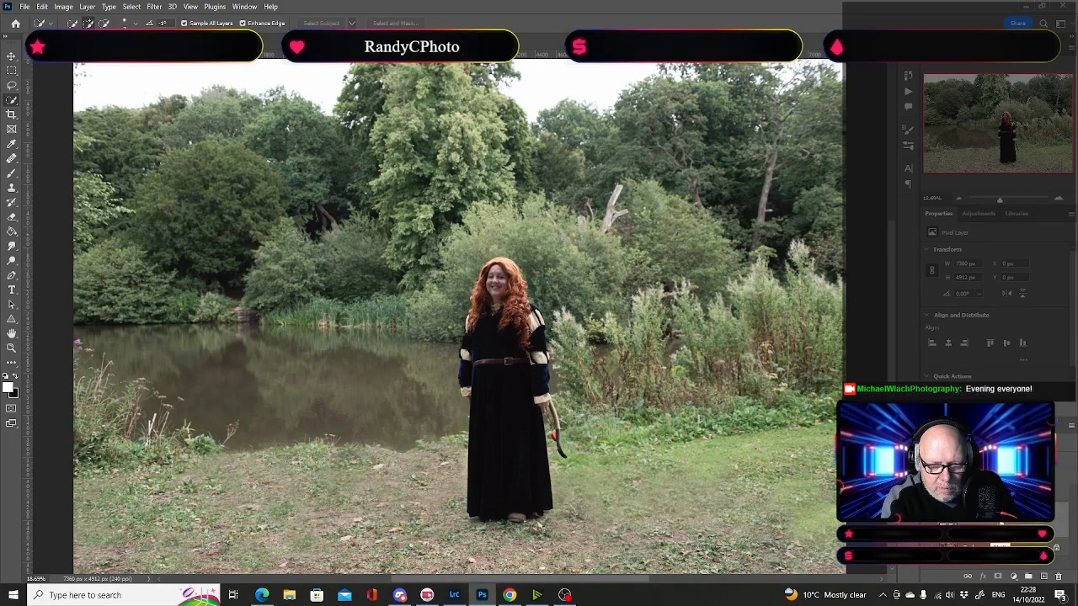
pyautogui.hotkey('ctrl', 'alt', 'shift', 'e')
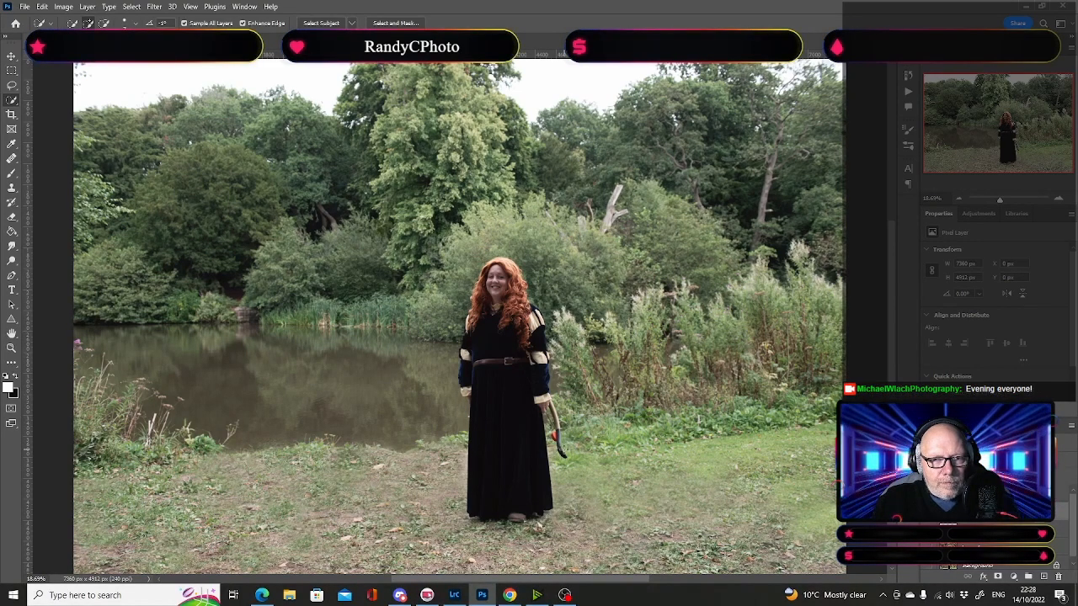
# Step: Open the masked woman layer in the Topaz Sharpen AI filter after checking her face and hair up close
pyautogui.click(1058, 200)
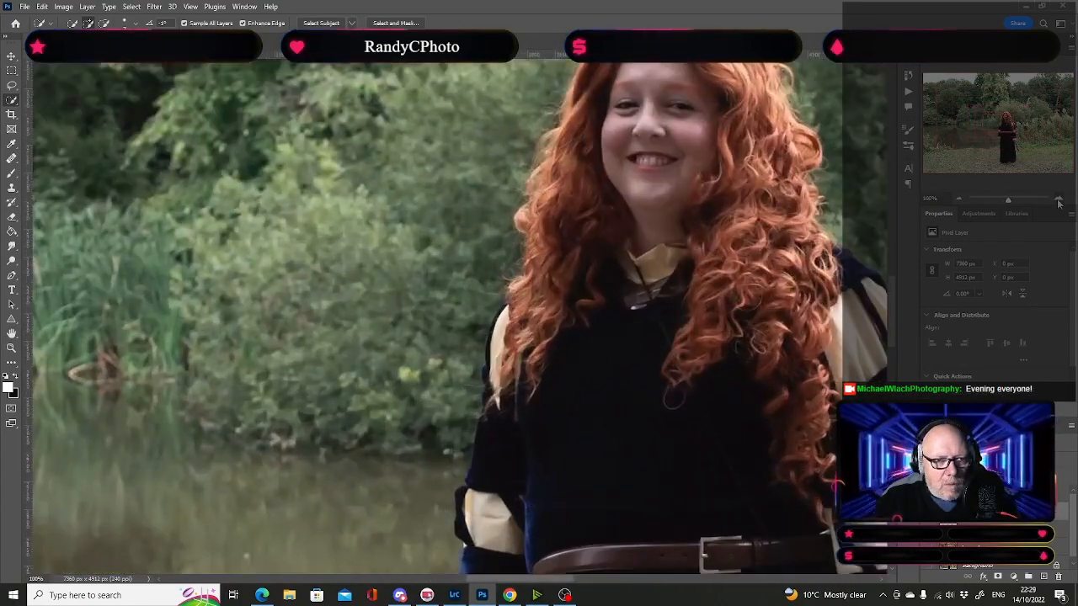
pyautogui.click(1059, 202)
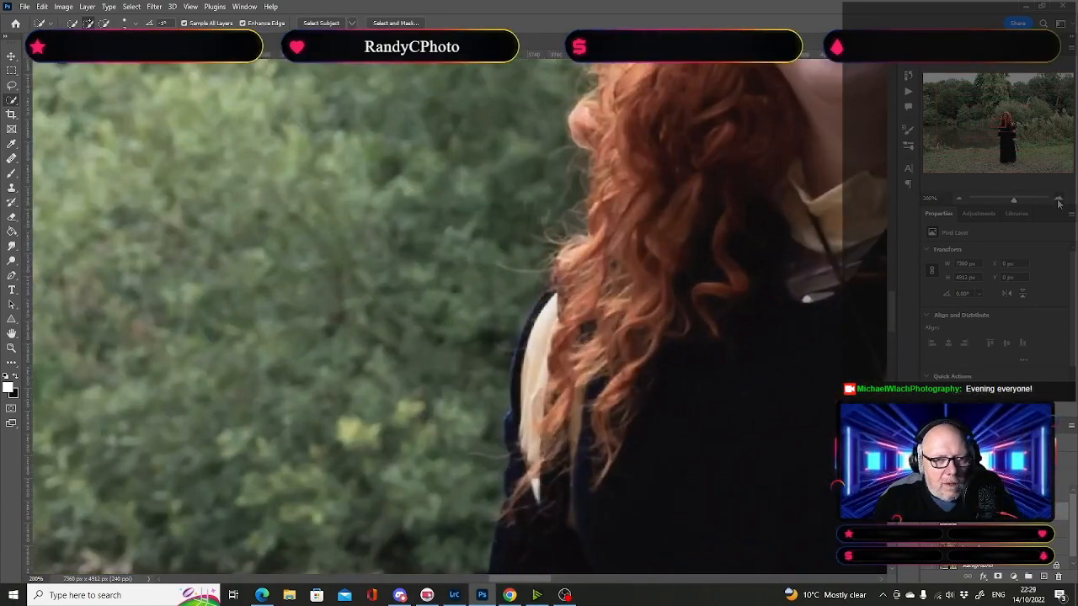
pyautogui.moveTo(996, 125); pyautogui.dragTo(1004, 119)
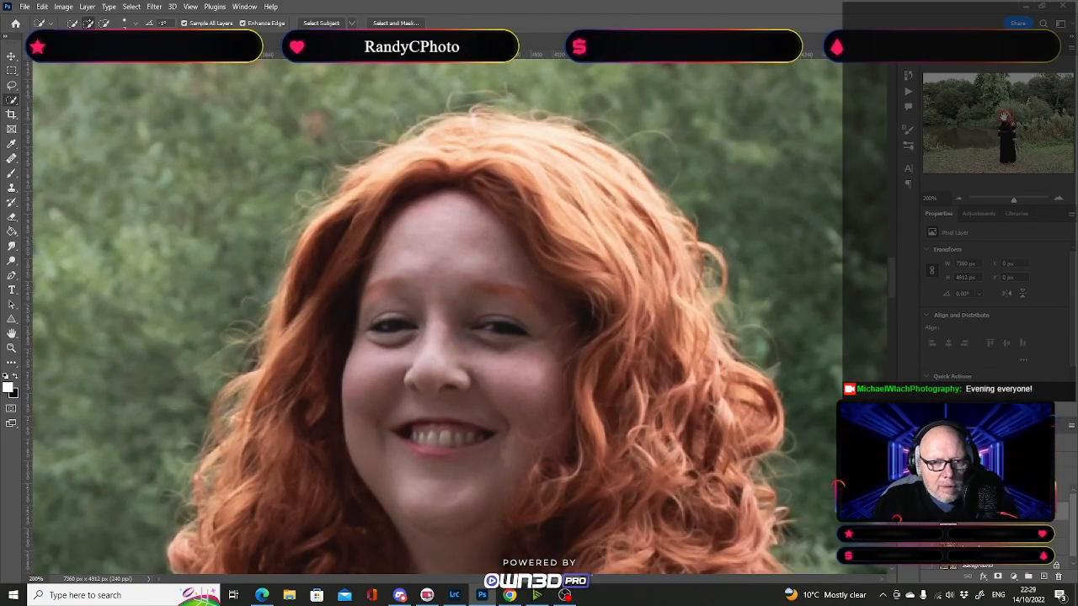
pyautogui.click(957, 201)
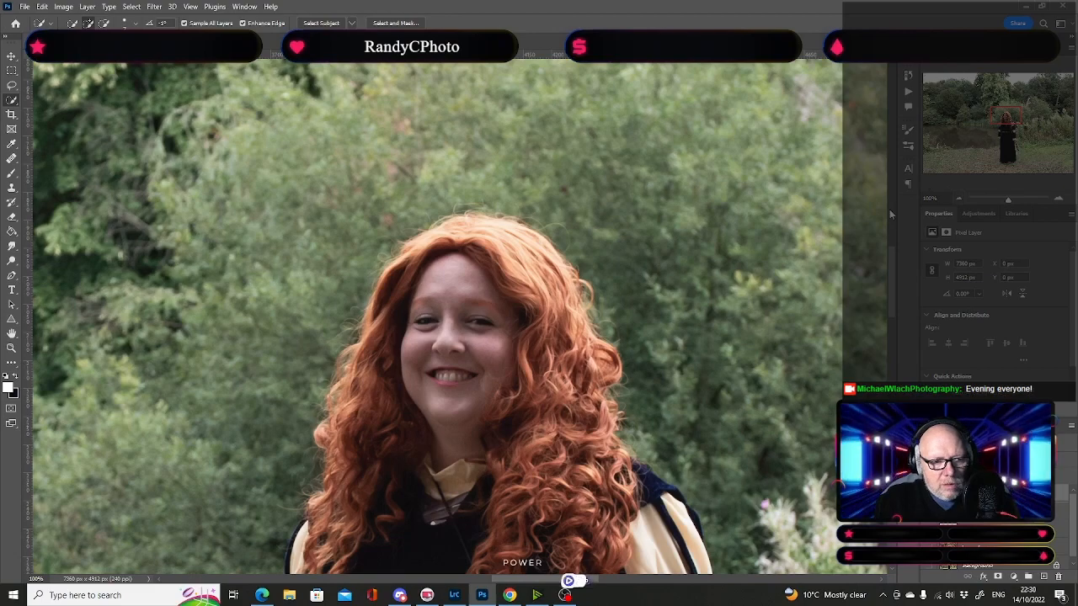
pyautogui.moveTo(892, 272); pyautogui.dragTo(892, 294)
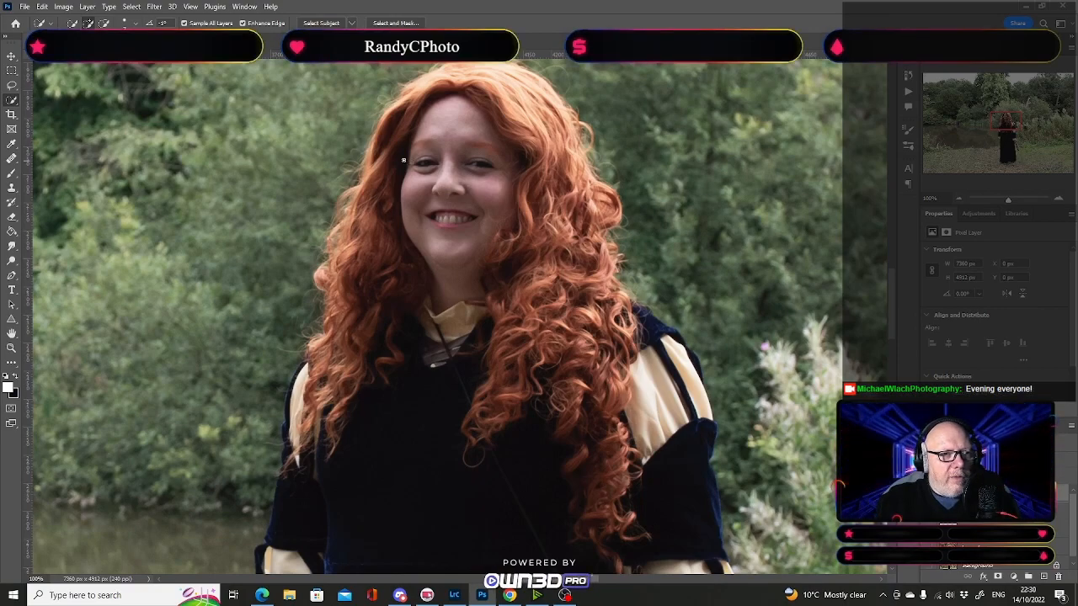
pyautogui.click(155, 7)
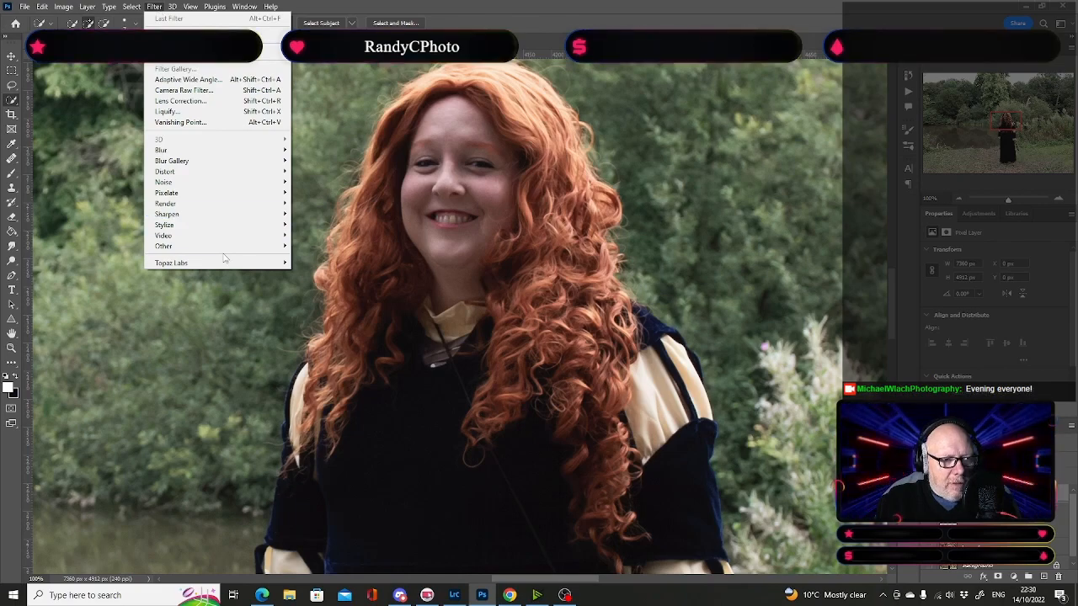
pyautogui.moveTo(235, 263)
pyautogui.click(319, 263)
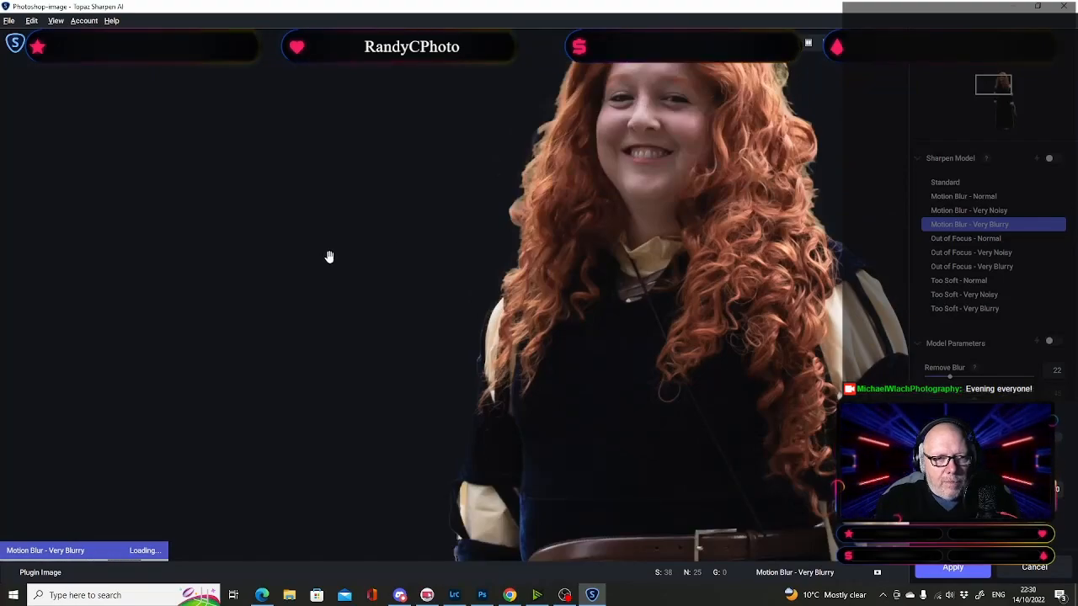
# Step: Enable automatic detection for both the model parameters and the sharpen model, using the woman's face and hair as the preview area
pyautogui.moveTo(989, 90); pyautogui.dragTo(1000, 82)
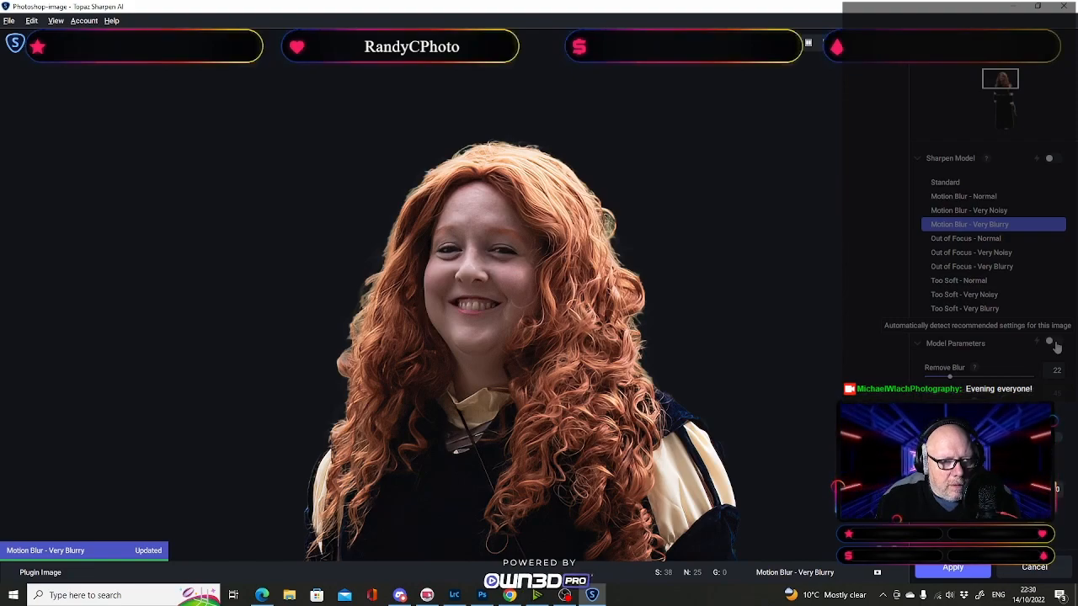
pyautogui.click(1053, 343)
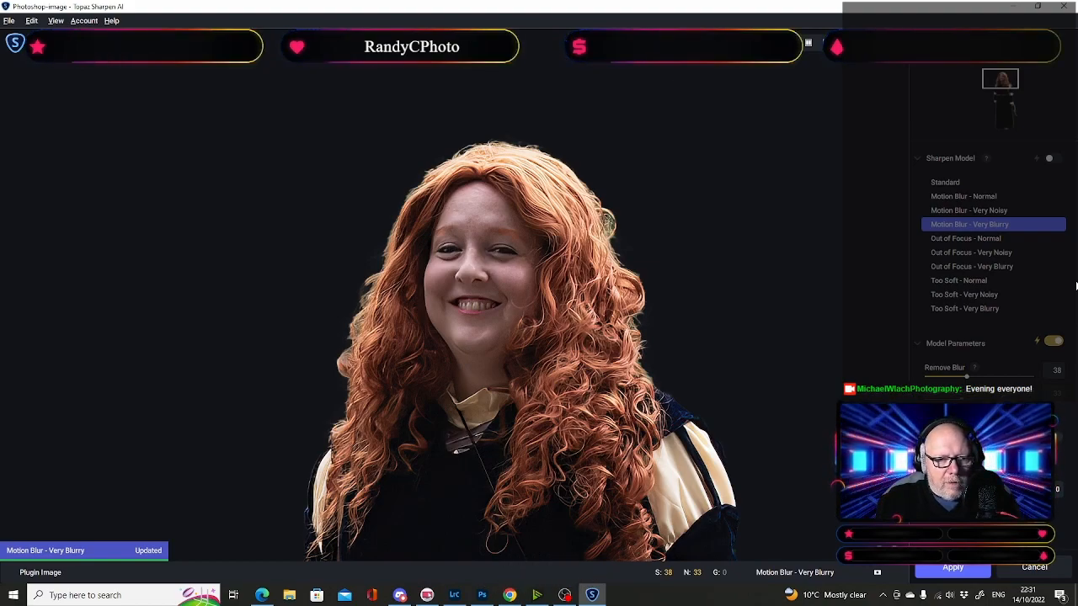
pyautogui.moveTo(1001, 80)
pyautogui.mouseDown()
pyautogui.moveTo(1007, 123)
pyautogui.moveTo(1003, 78)
pyautogui.mouseUp()
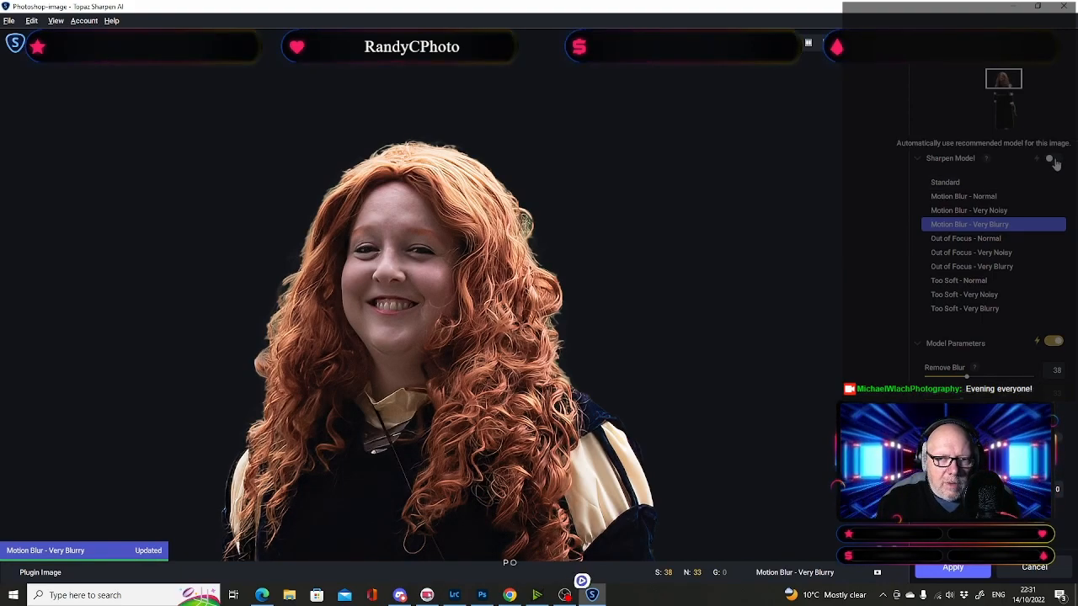
pyautogui.click(1054, 162)
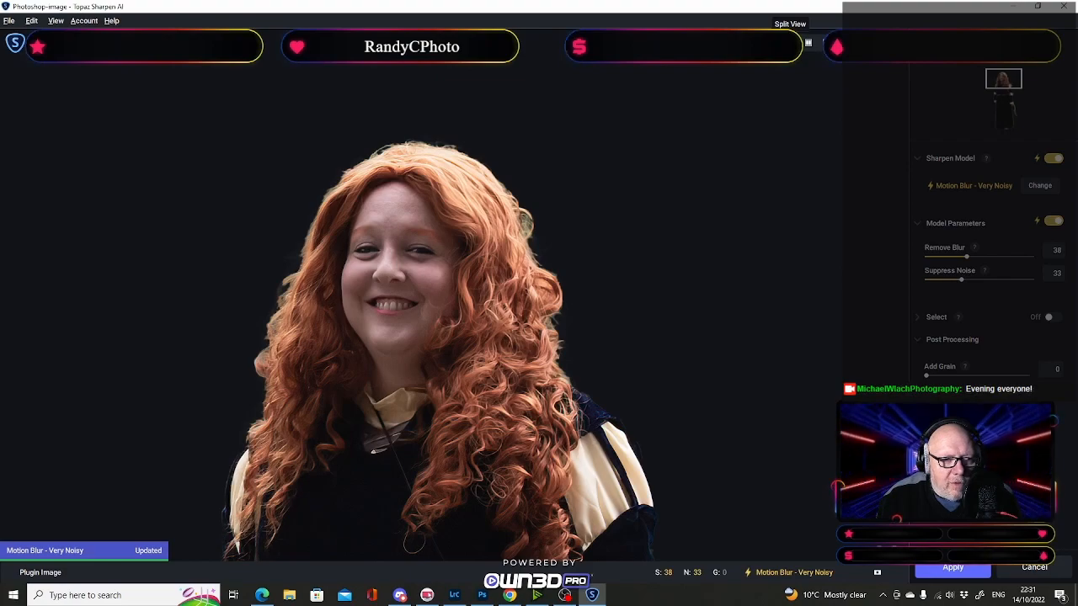
# Step: Compare the original and sharpened woman in split view, apply the sharpening to her layer and check the side-by-side preview
pyautogui.click(808, 42)
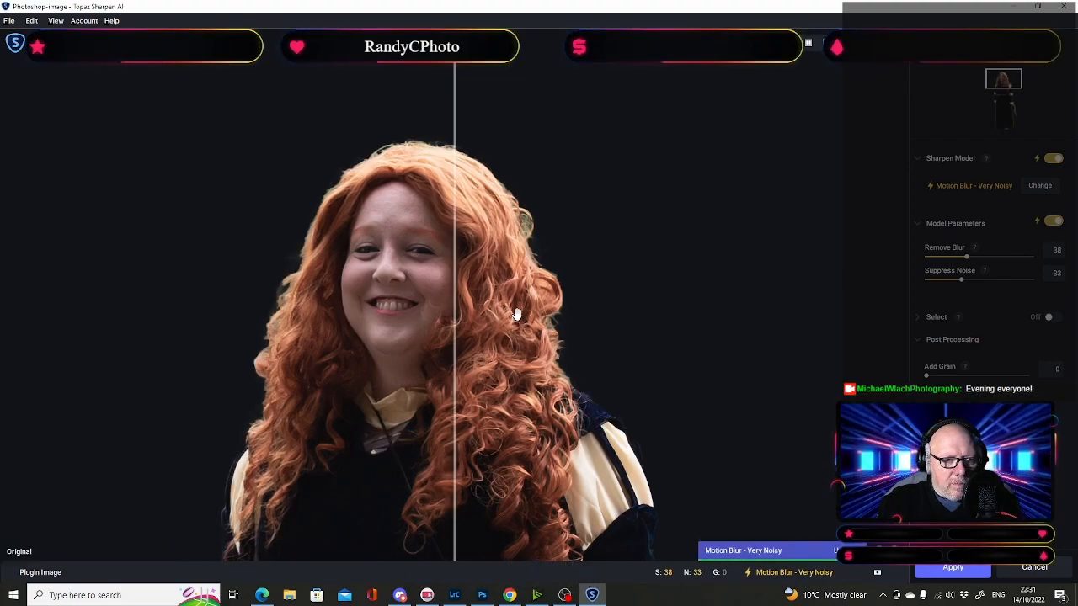
pyautogui.moveTo(503, 314); pyautogui.dragTo(569, 317)
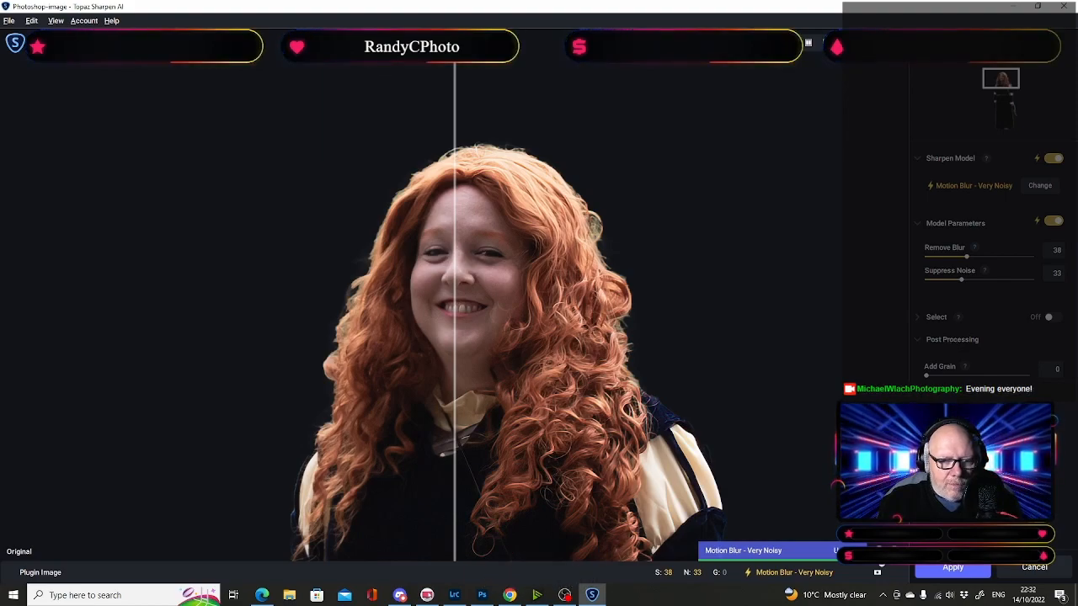
pyautogui.click(954, 570)
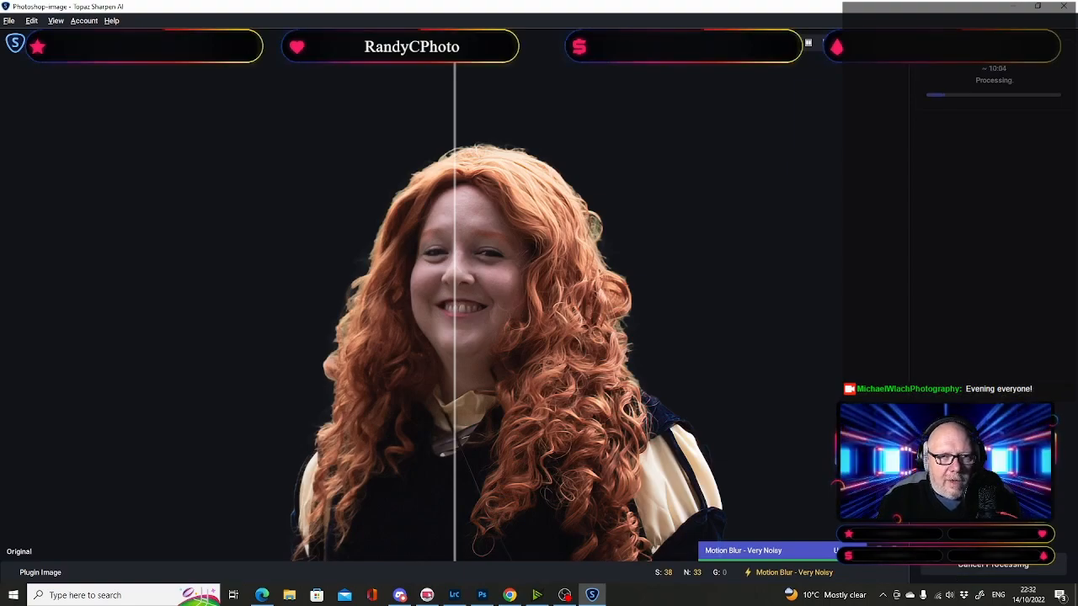
pyautogui.click(772, 44)
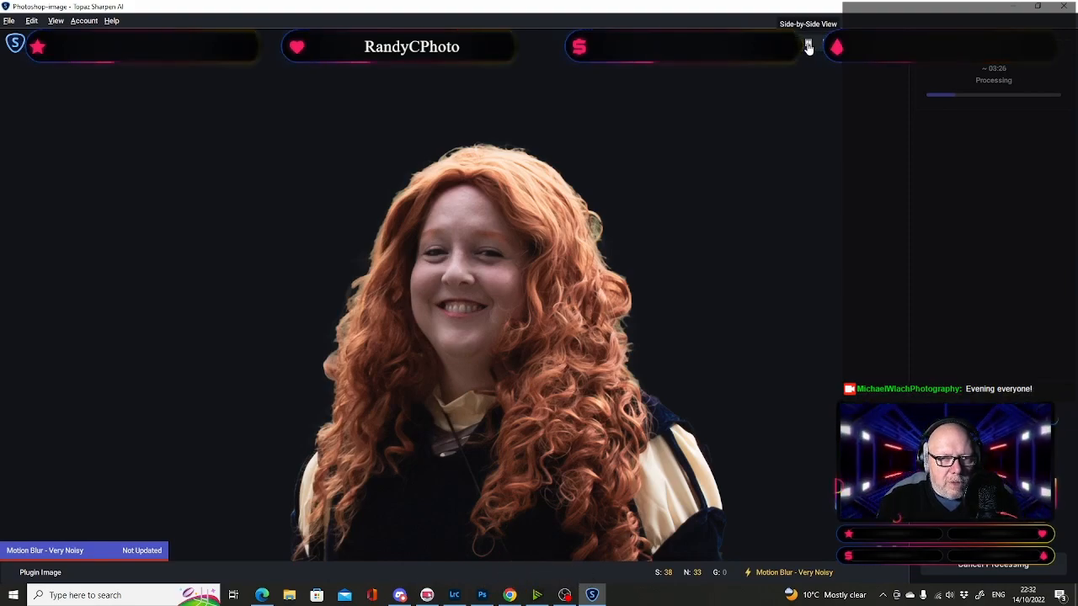
pyautogui.click(808, 46)
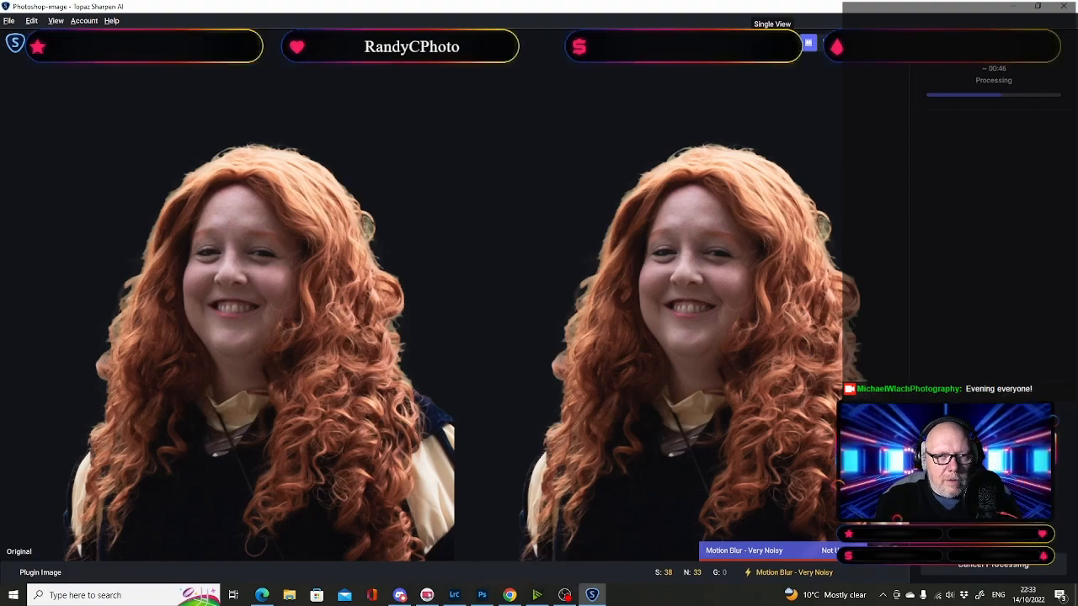
pyautogui.click(808, 42)
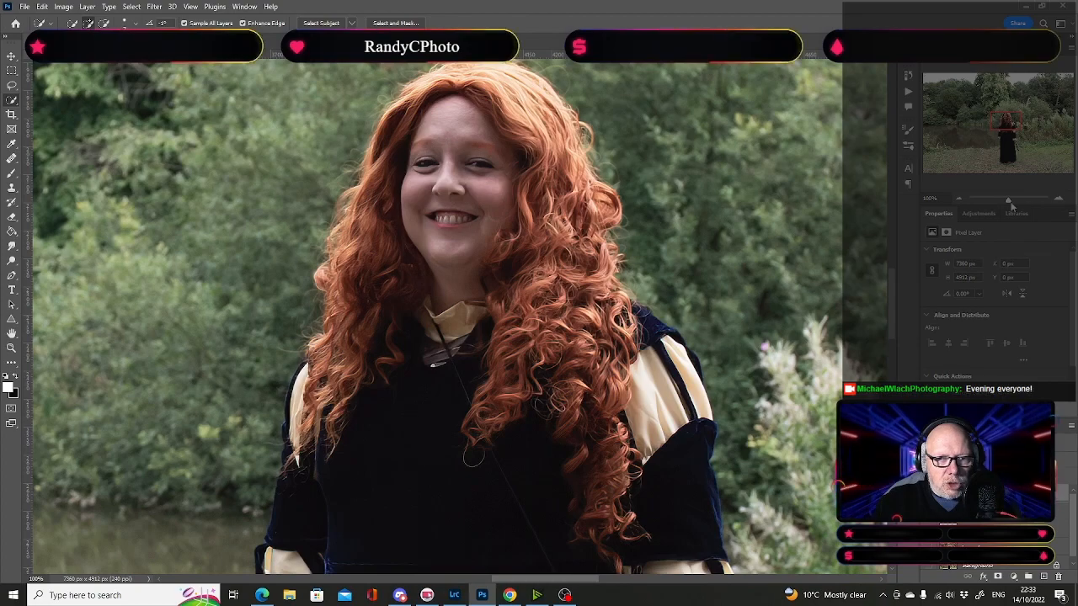
# Step: Examine the sharpened face and curls at 200% and 100%, and the woman's figure against the pond at 33.33%
pyautogui.click(1059, 201)
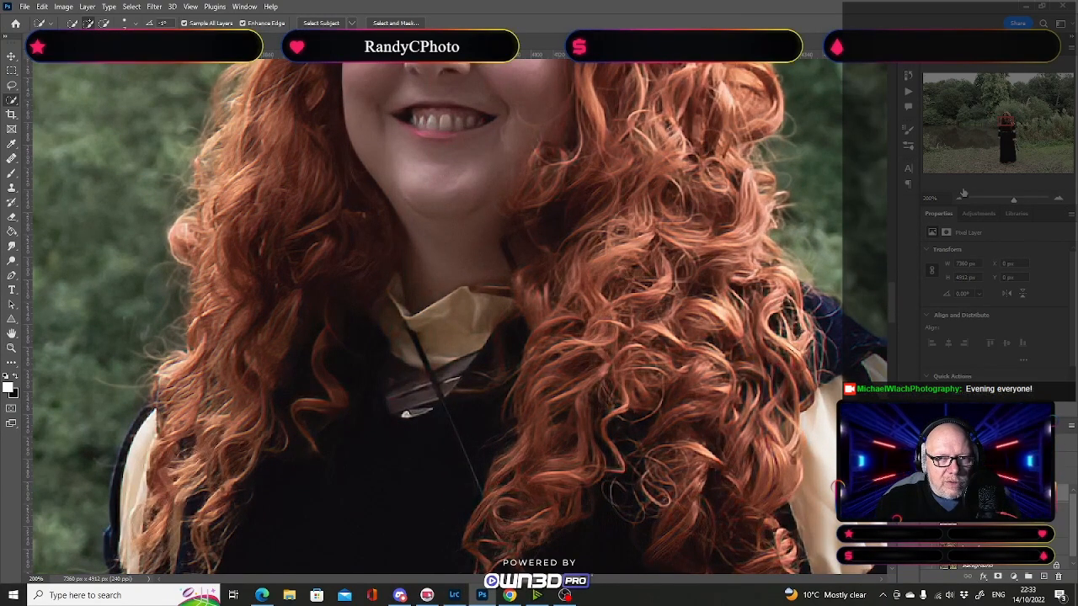
pyautogui.click(1008, 116)
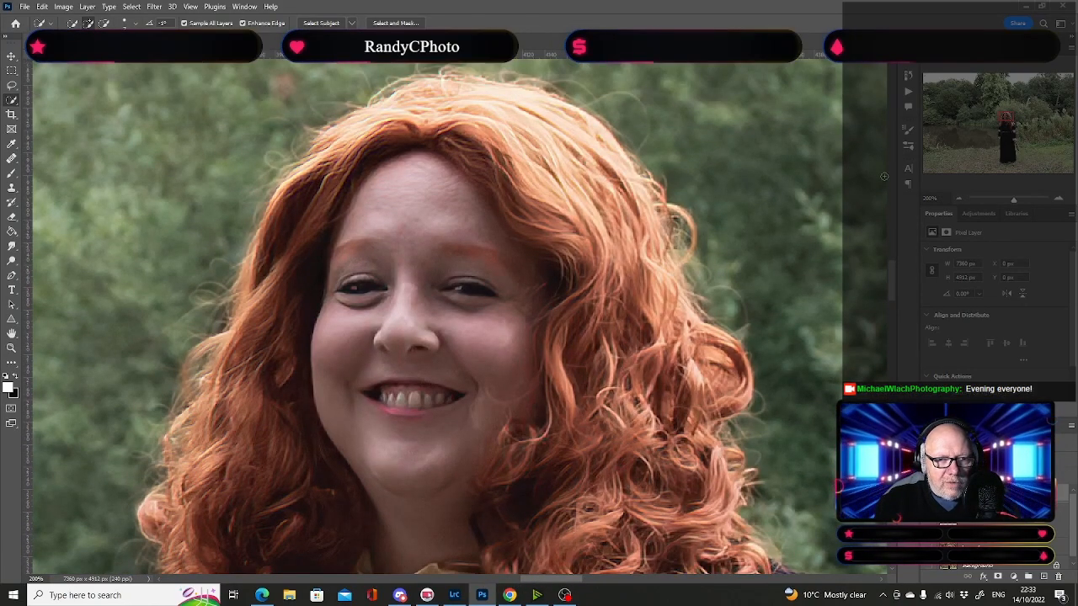
pyautogui.click(957, 204)
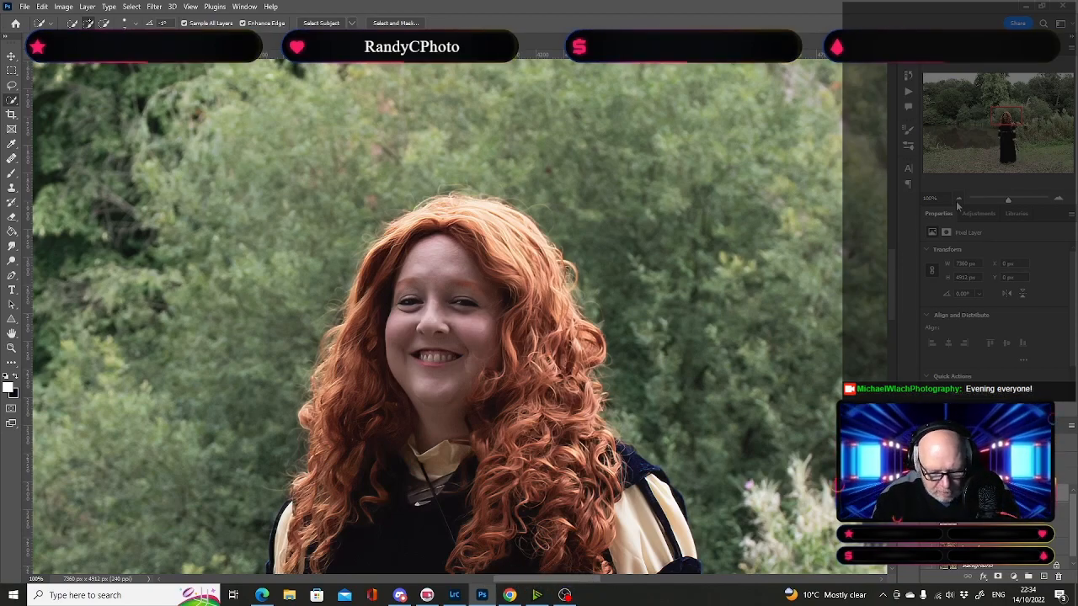
pyautogui.hotkey('ctrl', '0')
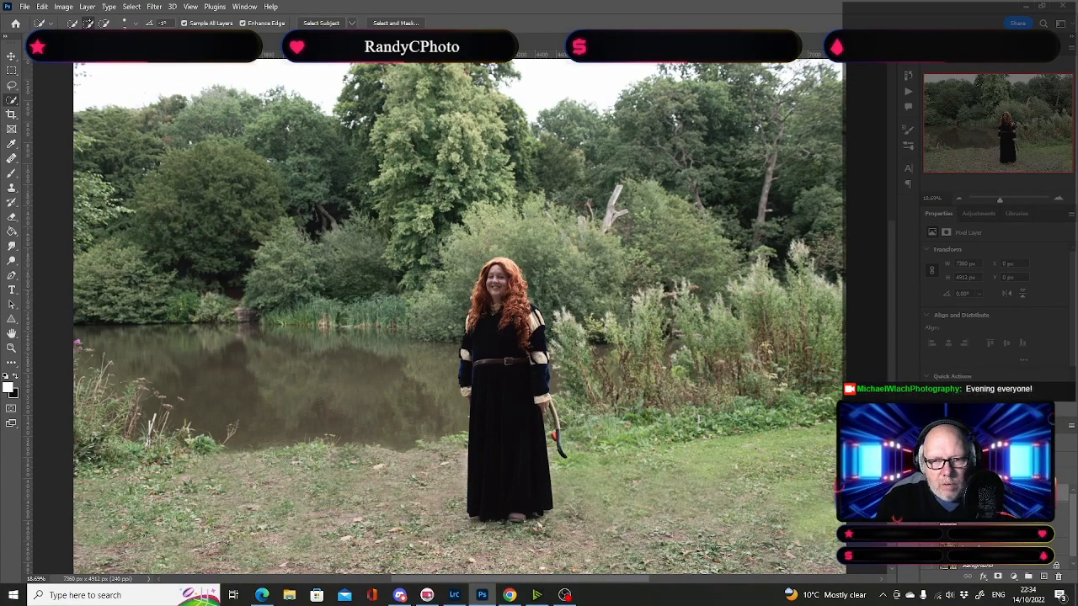
pyautogui.hotkey('ctrl', '+')
pyautogui.hotkey('ctrl', '+')
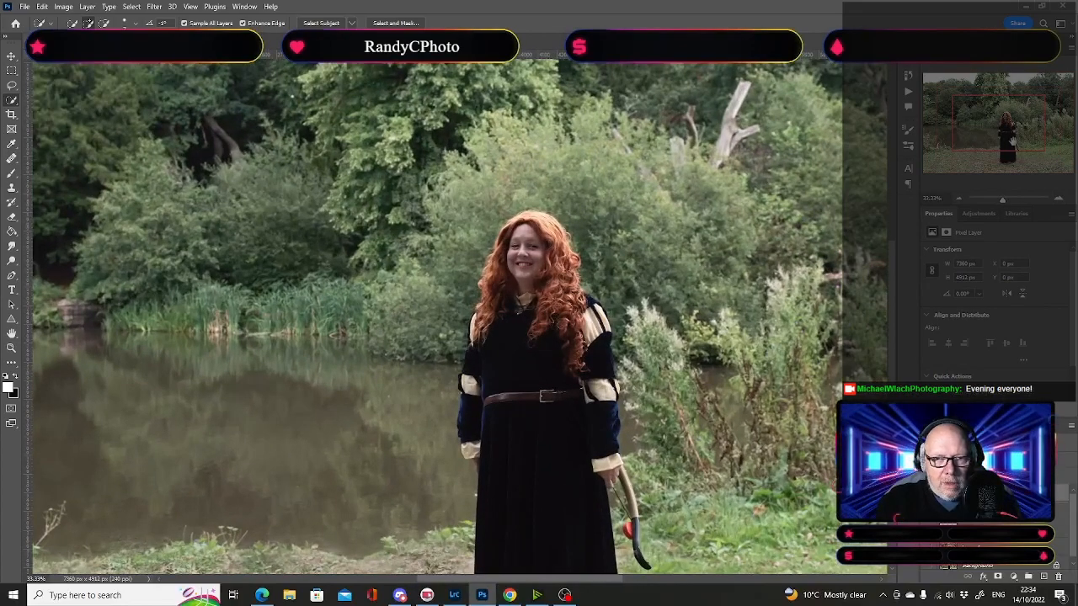
pyautogui.moveTo(1013, 142); pyautogui.dragTo(1015, 155)
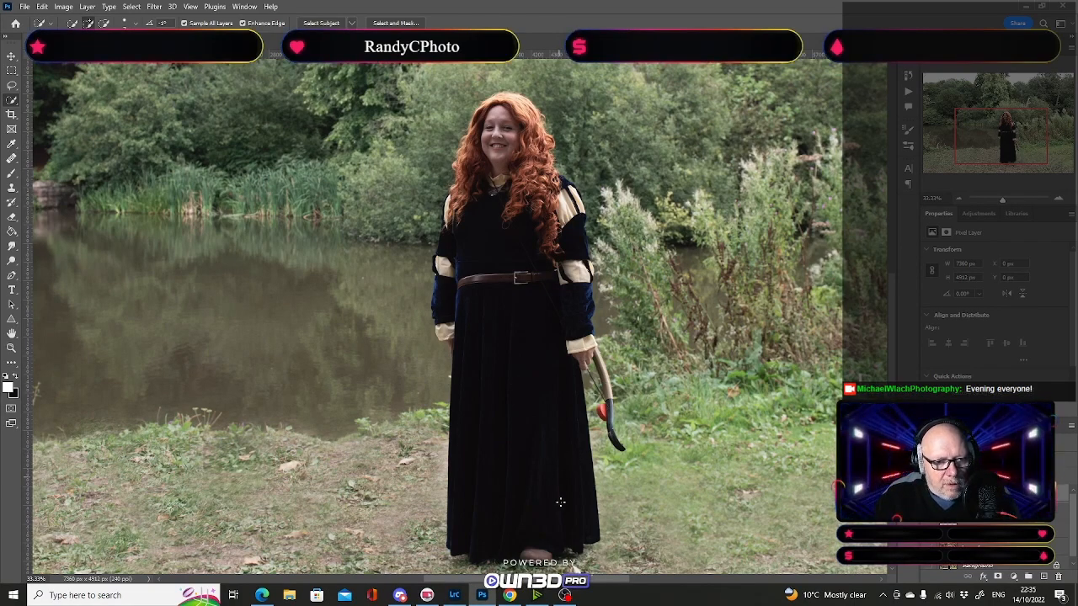
# Step: Switch to the "merida brave costume" image results in Chrome and close the enlarged Carbon Costume preview
pyautogui.click(510, 596)
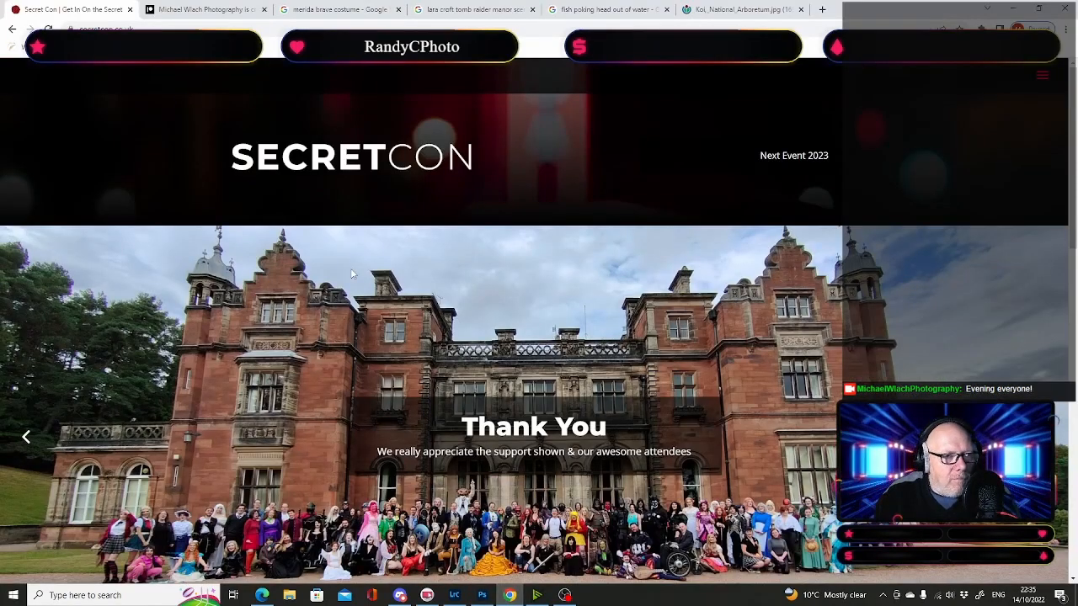
pyautogui.click(309, 10)
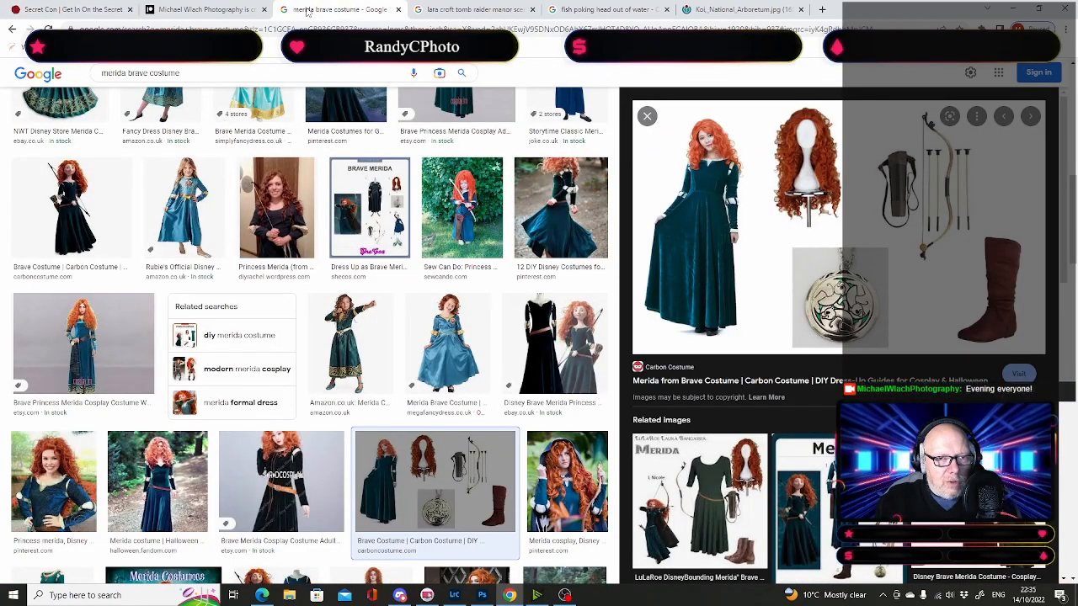
pyautogui.click(647, 116)
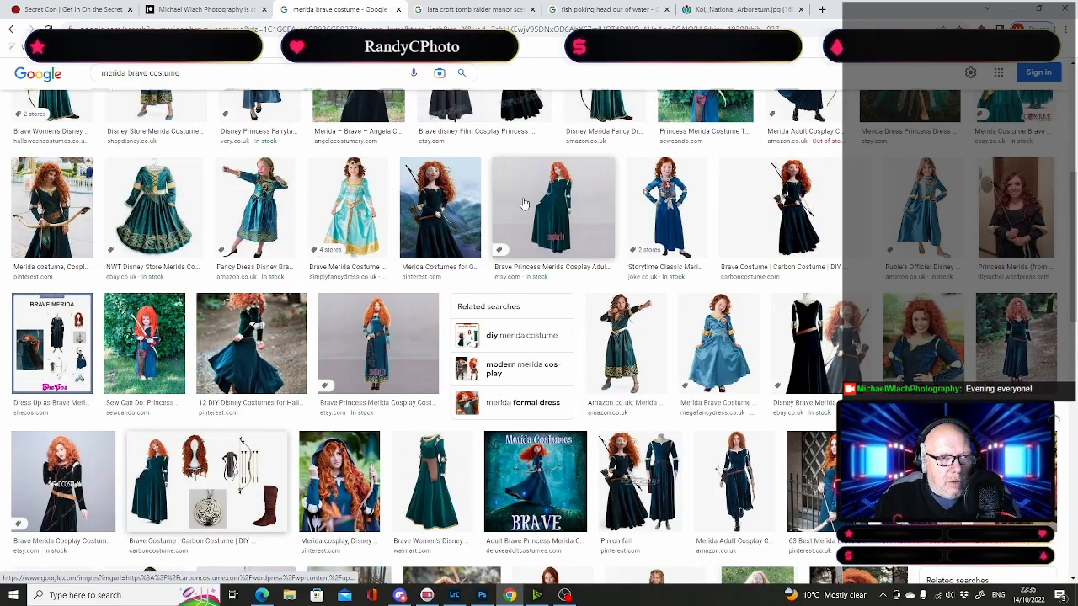
# Step: Look through the "merida brave costume" image results, from the shopping ads down to the Etsy archer photo, for costume references
pyautogui.scroll(3, 523, 203)
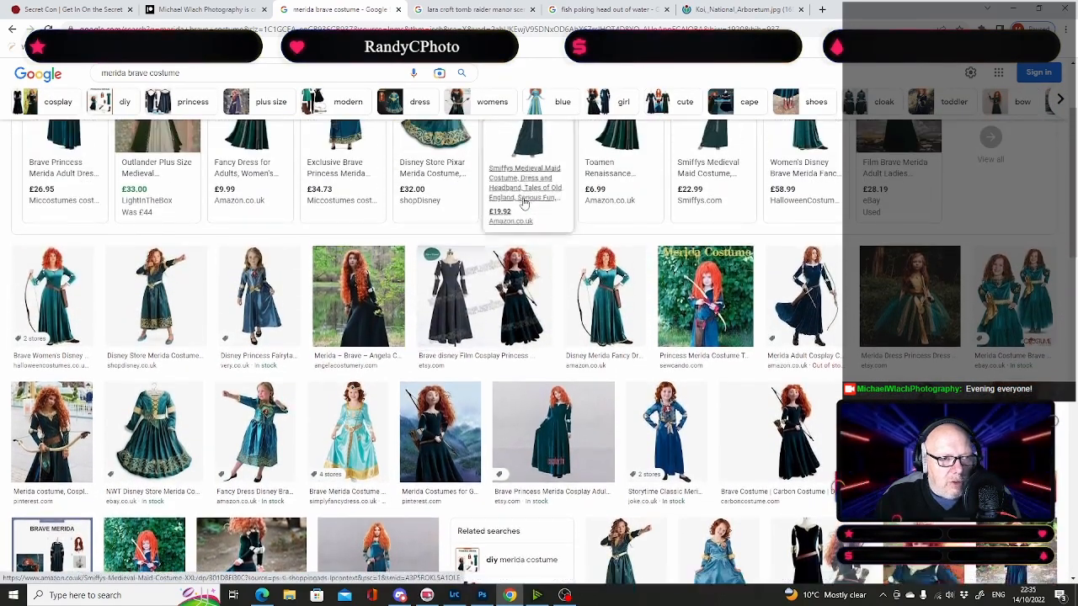
pyautogui.scroll(2, 523, 203)
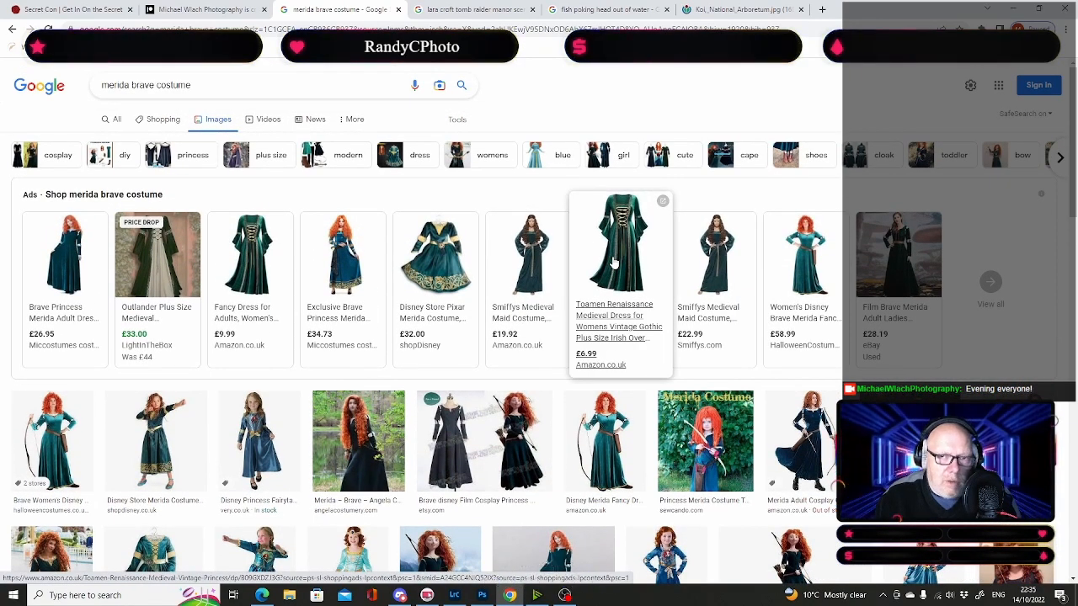
pyautogui.scroll(-1, 614, 262)
pyautogui.scroll(-3, 611, 271)
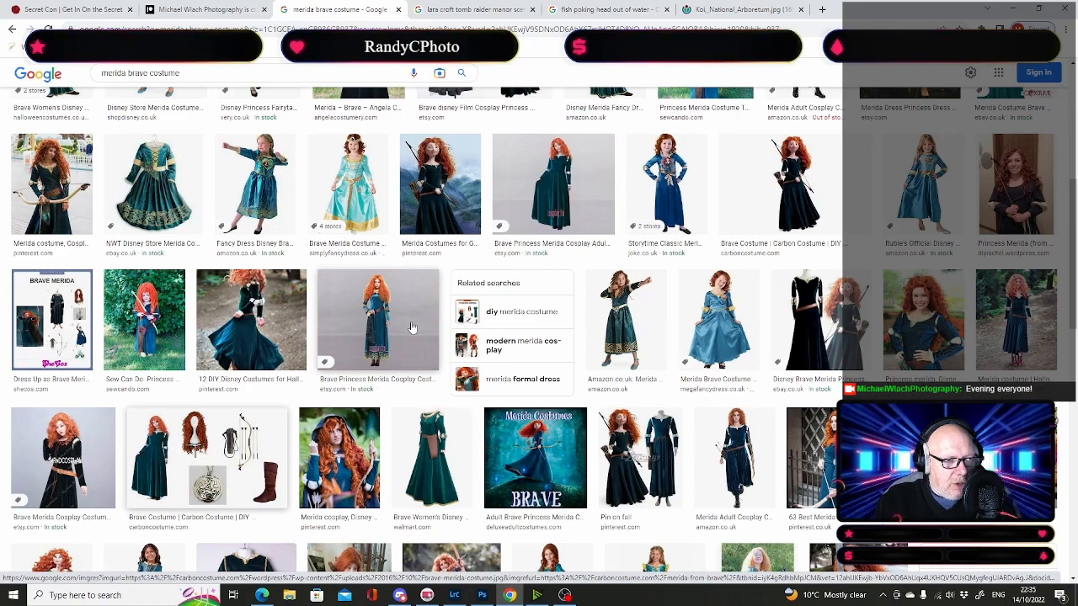
pyautogui.scroll(-2, 438, 327)
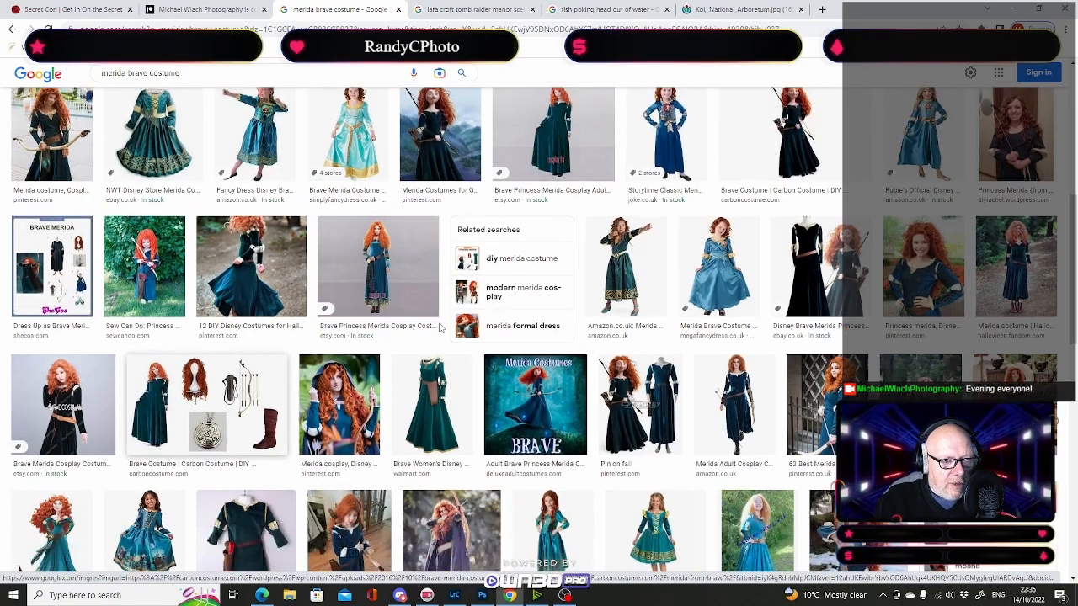
pyautogui.scroll(-3, 439, 327)
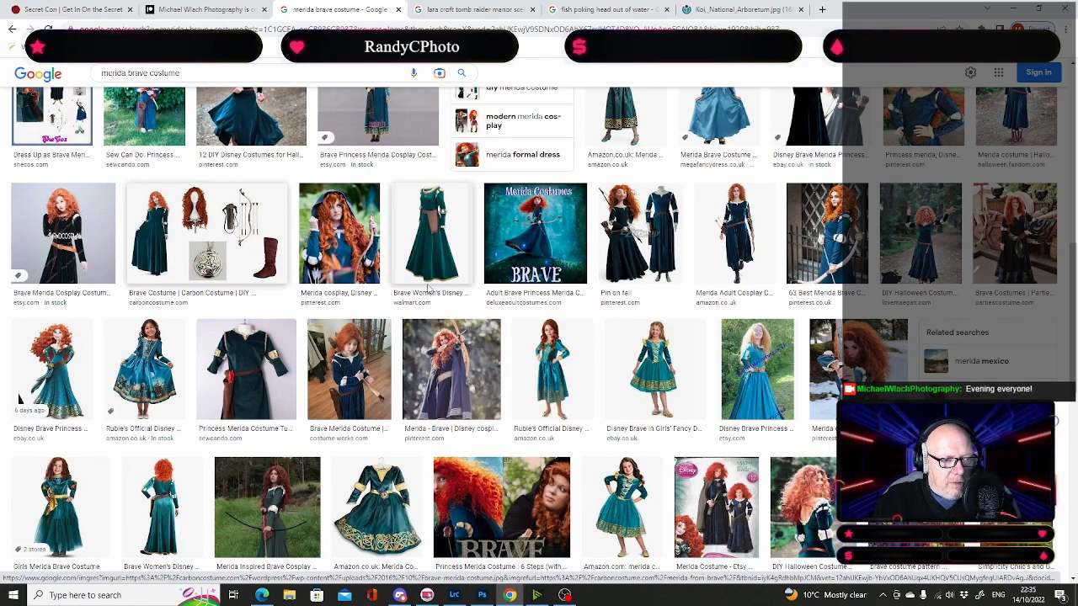
pyautogui.scroll(-3, 429, 288)
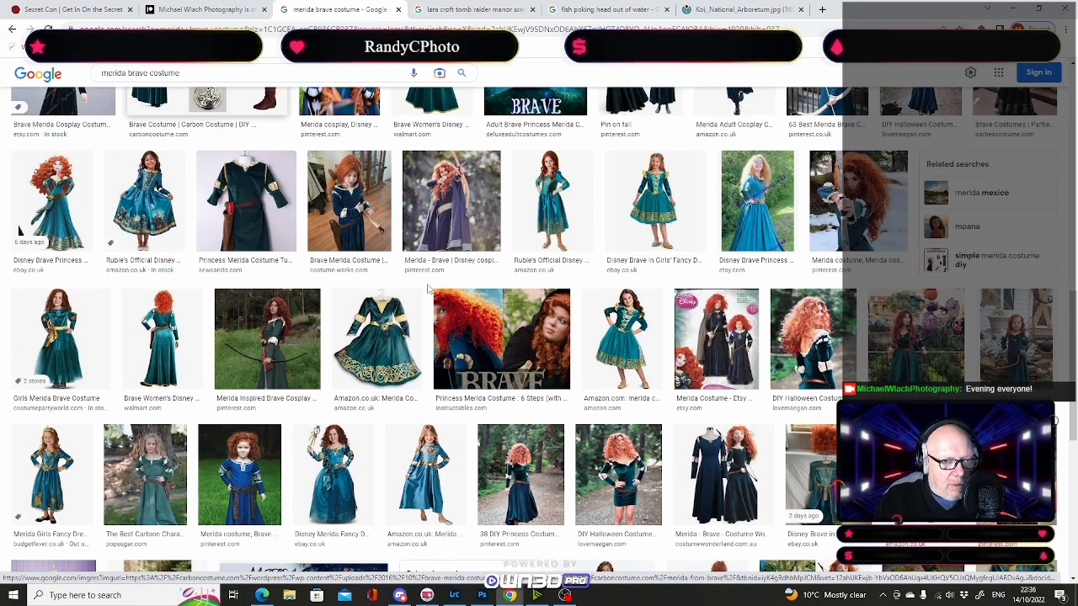
pyautogui.scroll(-3, 401, 337)
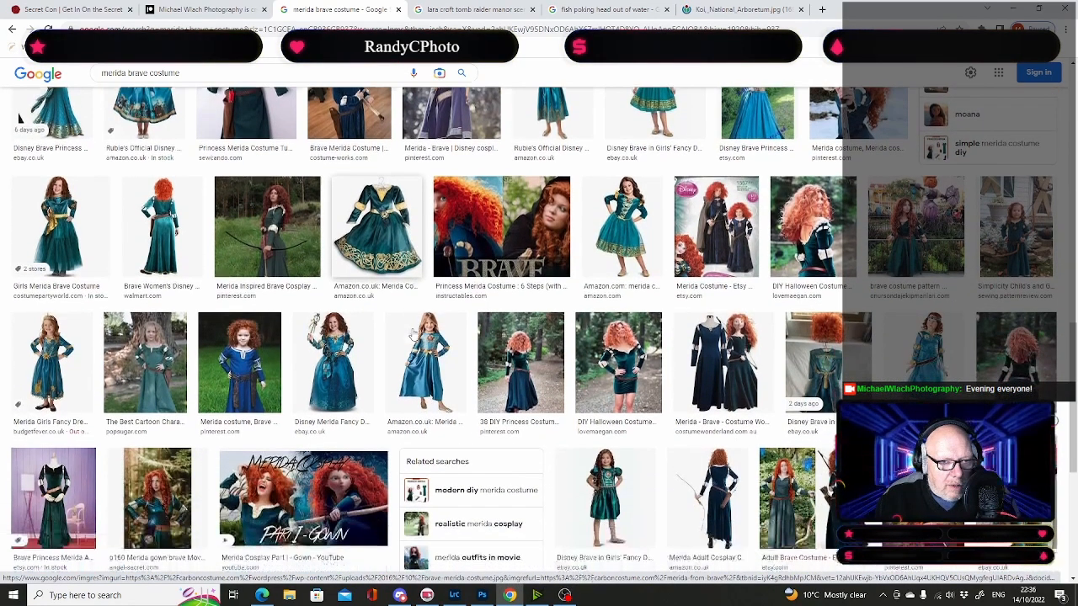
pyautogui.scroll(-1, 413, 335)
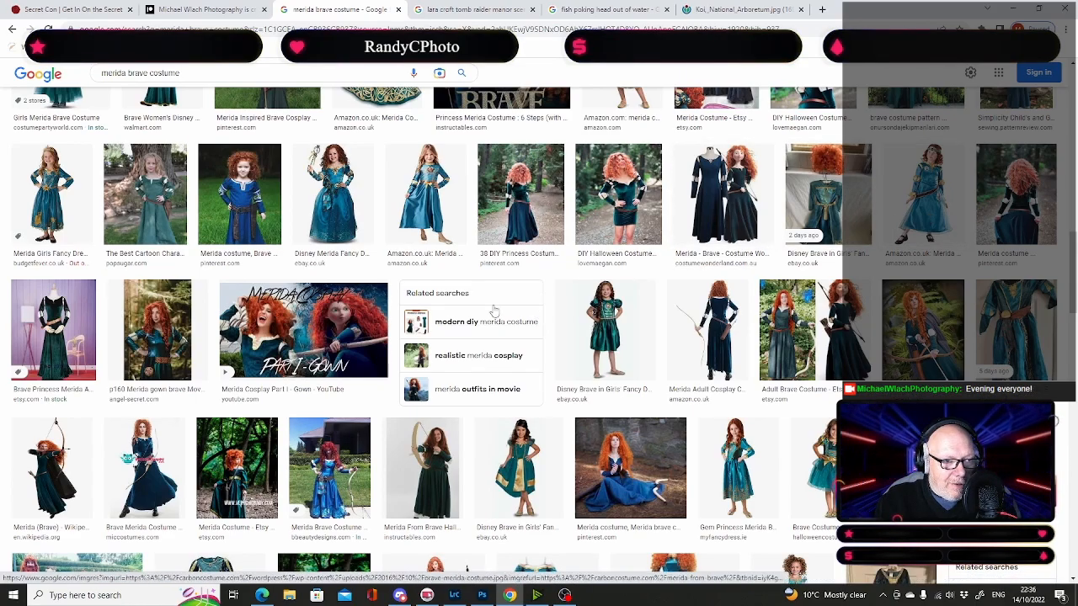
pyautogui.scroll(-2, 412, 372)
pyautogui.scroll(-2, 412, 372)
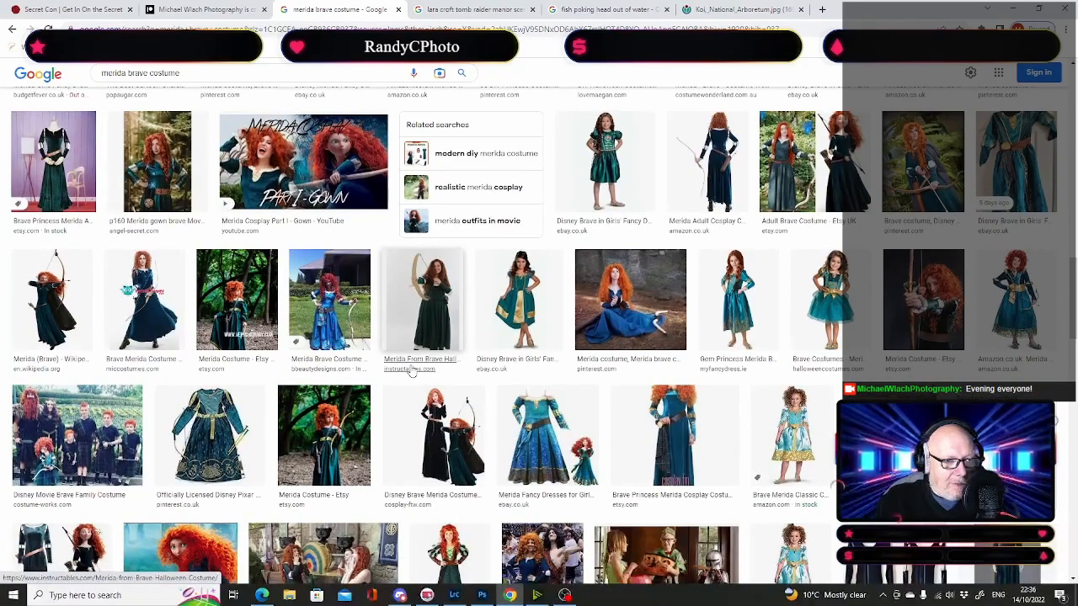
pyautogui.scroll(-2, 412, 371)
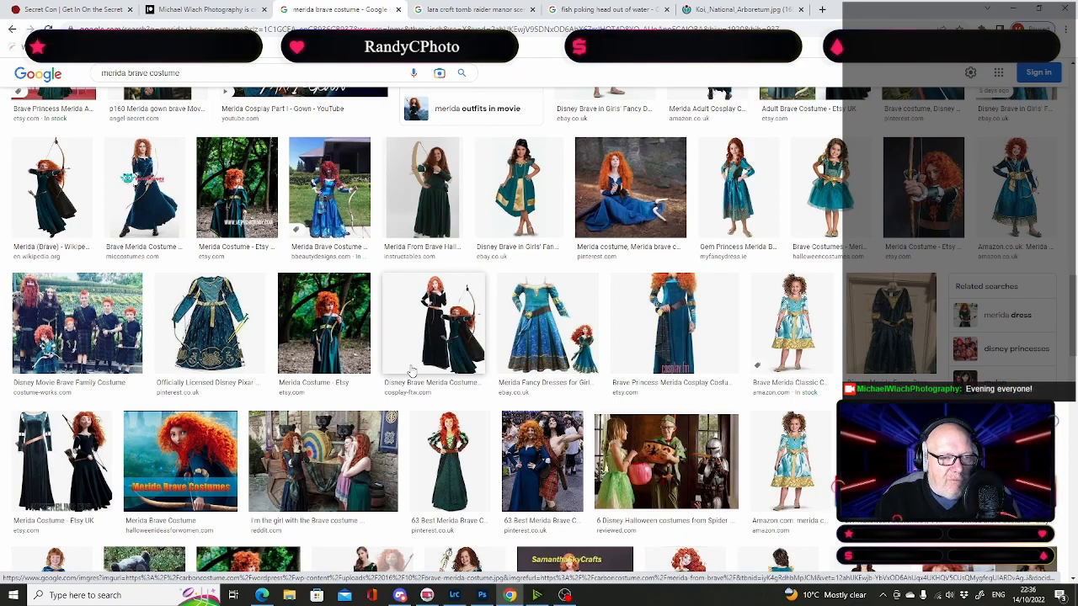
pyautogui.scroll(-3, 411, 370)
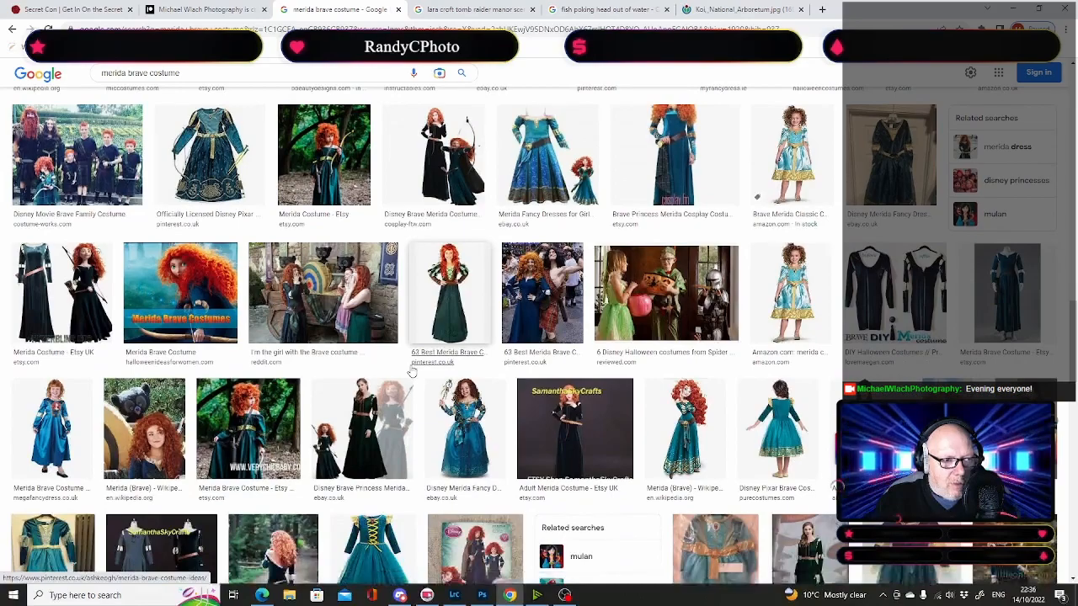
pyautogui.scroll(-2, 411, 371)
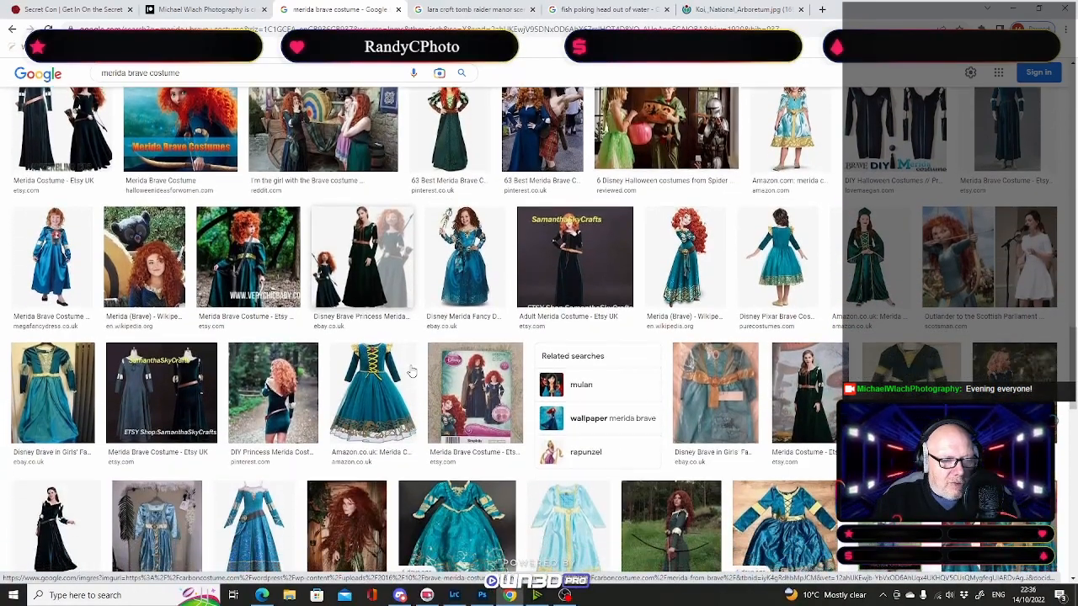
pyautogui.scroll(-1, 410, 370)
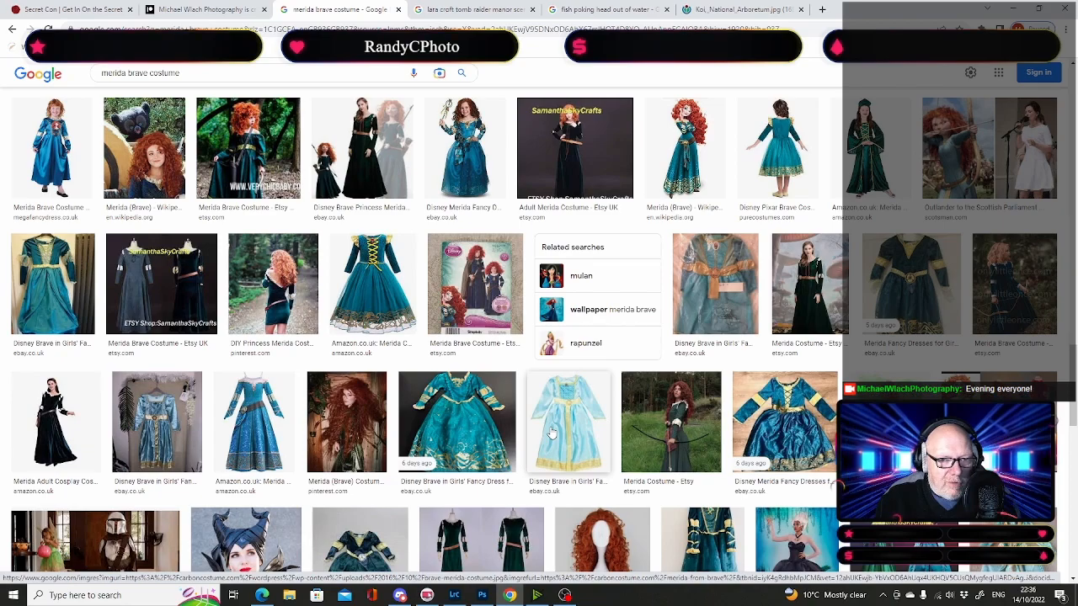
pyautogui.scroll(-1, 551, 433)
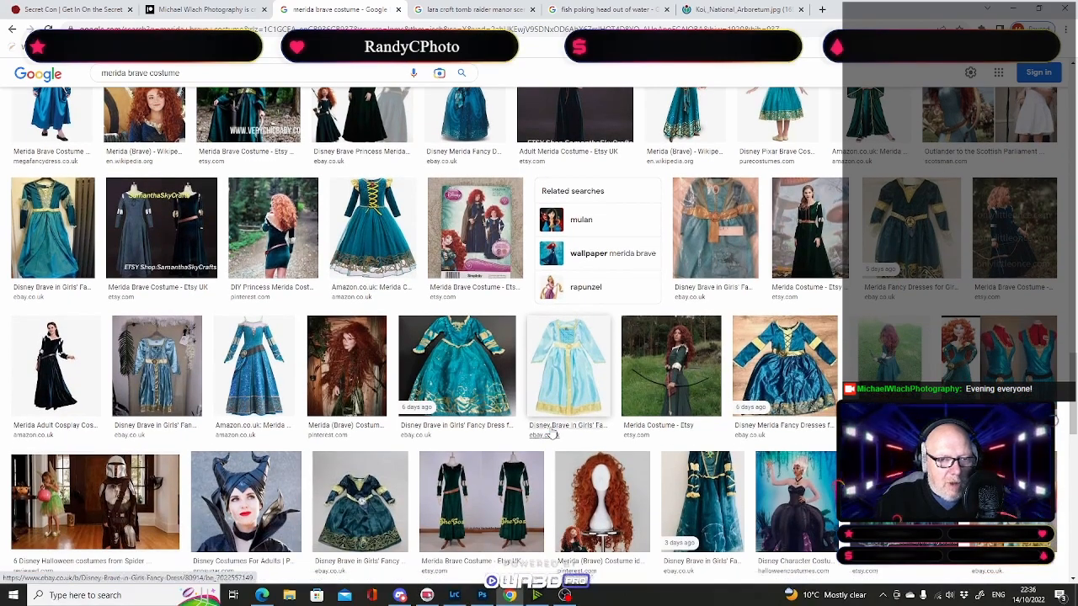
pyautogui.scroll(-1, 549, 435)
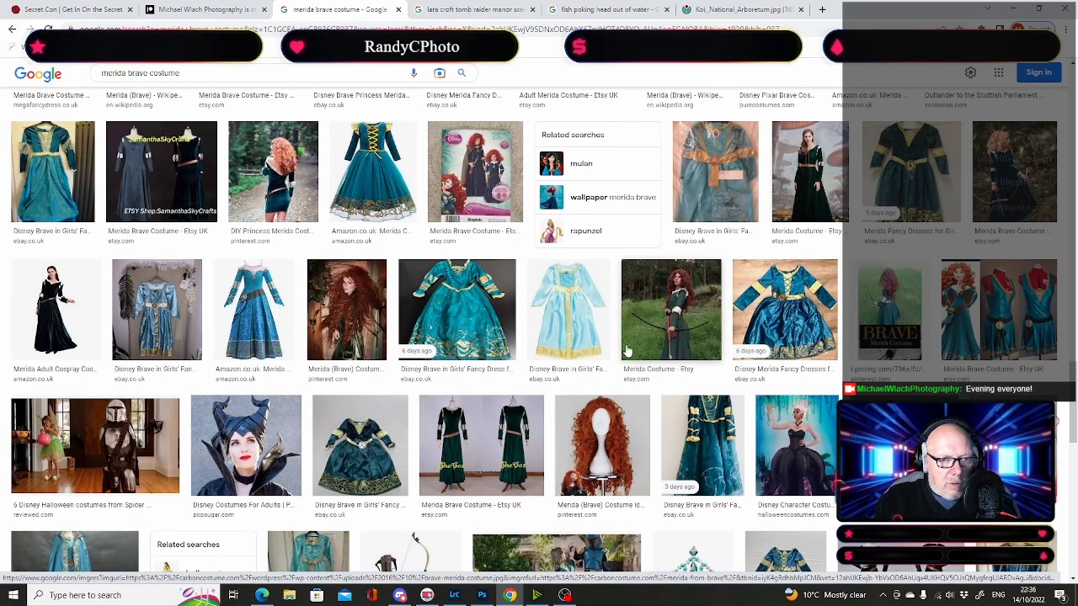
# Step: Preview the Etsy photo of the Merida archer in the grass and the related Adafruit photo beside the water, closing the preview
pyautogui.click(651, 311)
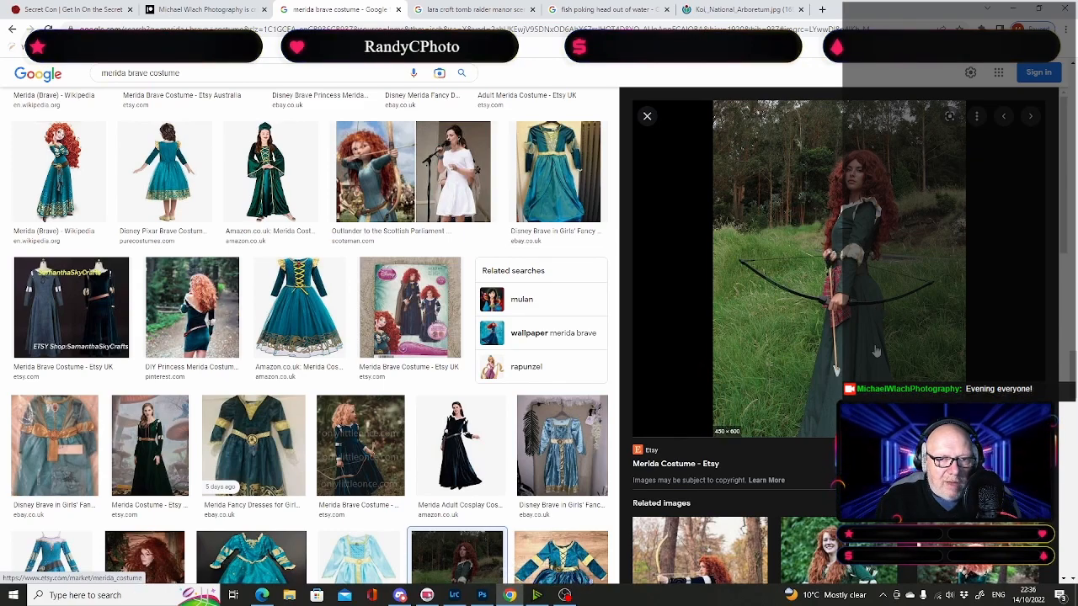
pyautogui.scroll(-4, 862, 335)
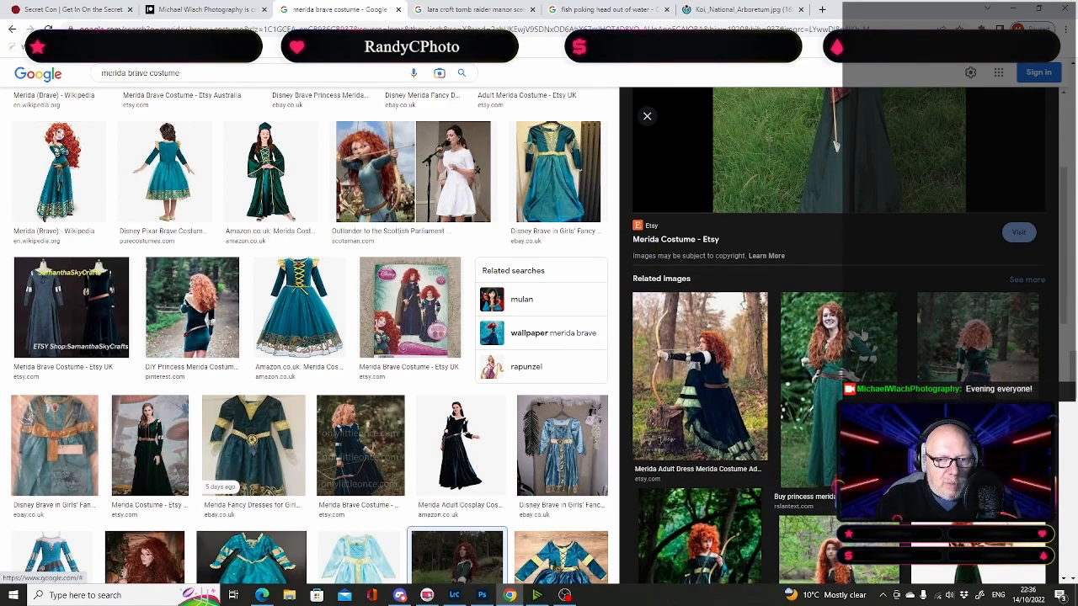
pyautogui.scroll(-2, 863, 335)
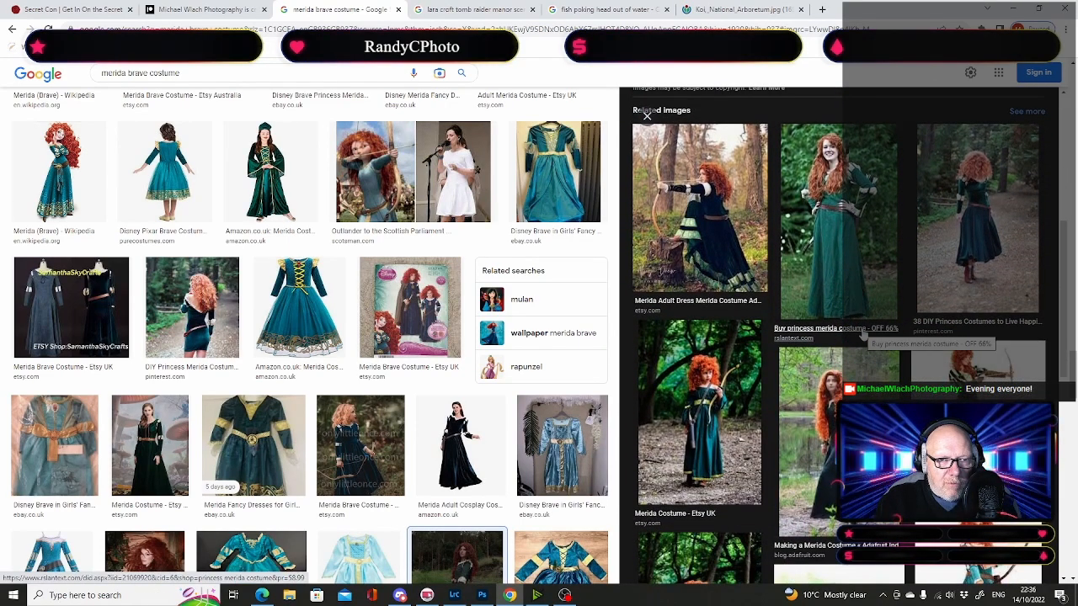
pyautogui.scroll(-2, 862, 335)
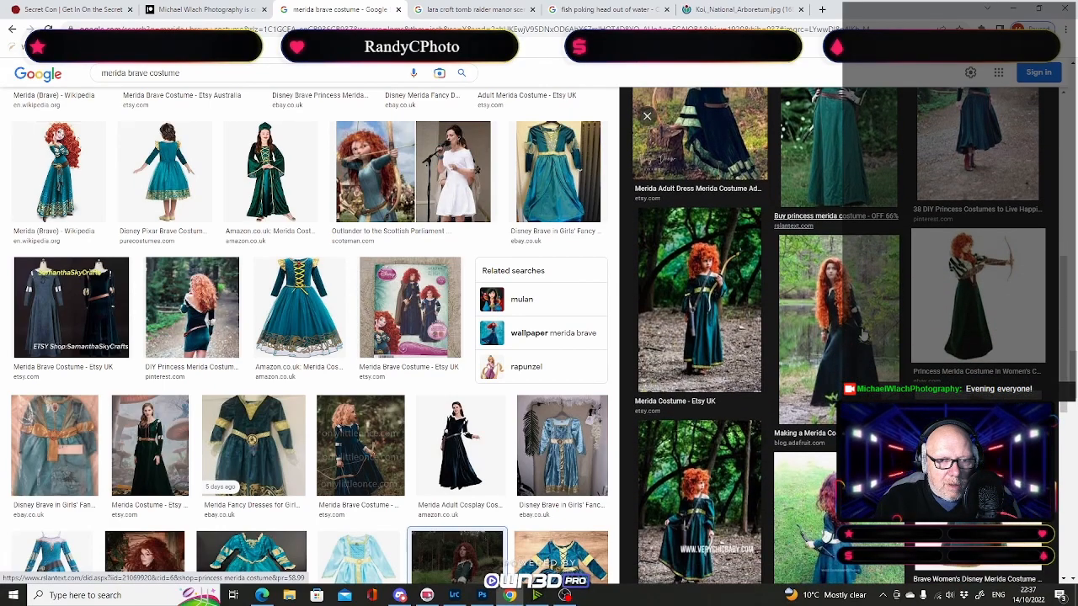
pyautogui.scroll(-1, 863, 335)
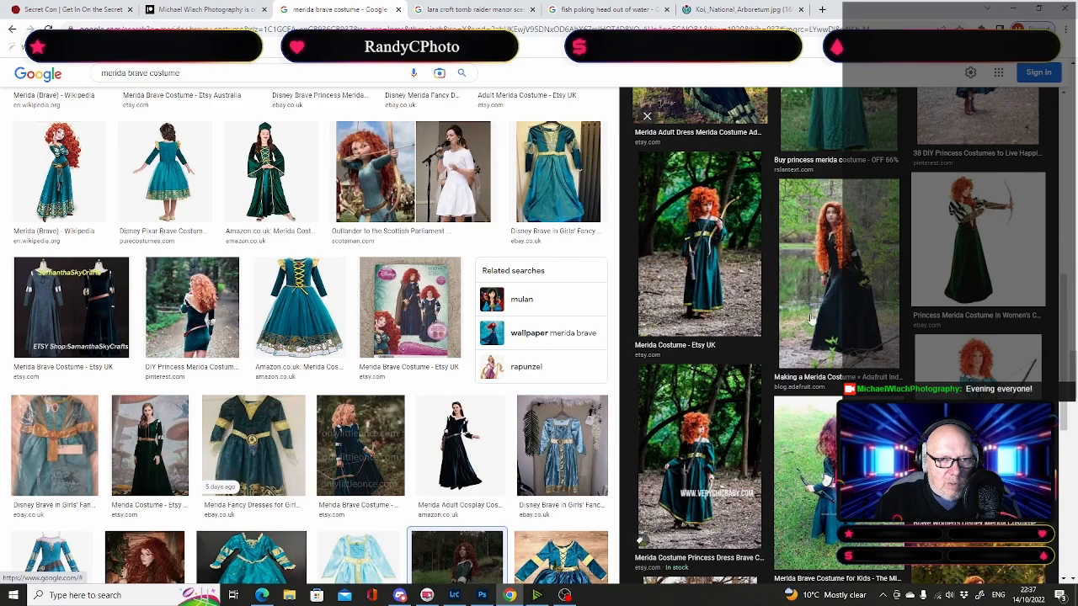
pyautogui.click(859, 298)
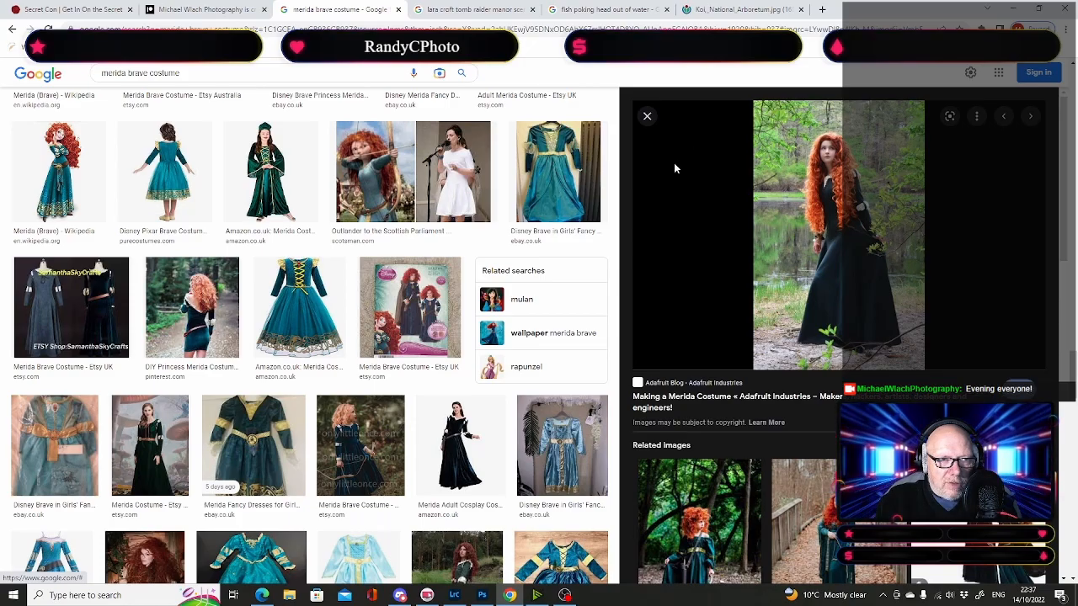
pyautogui.click(646, 117)
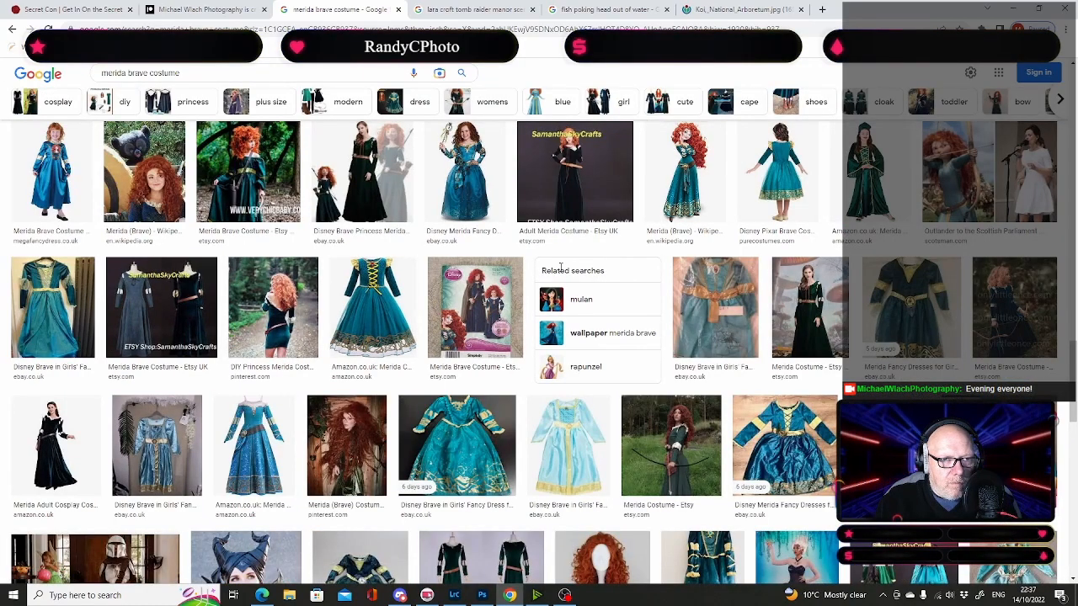
# Step: Examine the Merida costume results further down the page for more dress, belt and bow references
pyautogui.scroll(3, 560, 267)
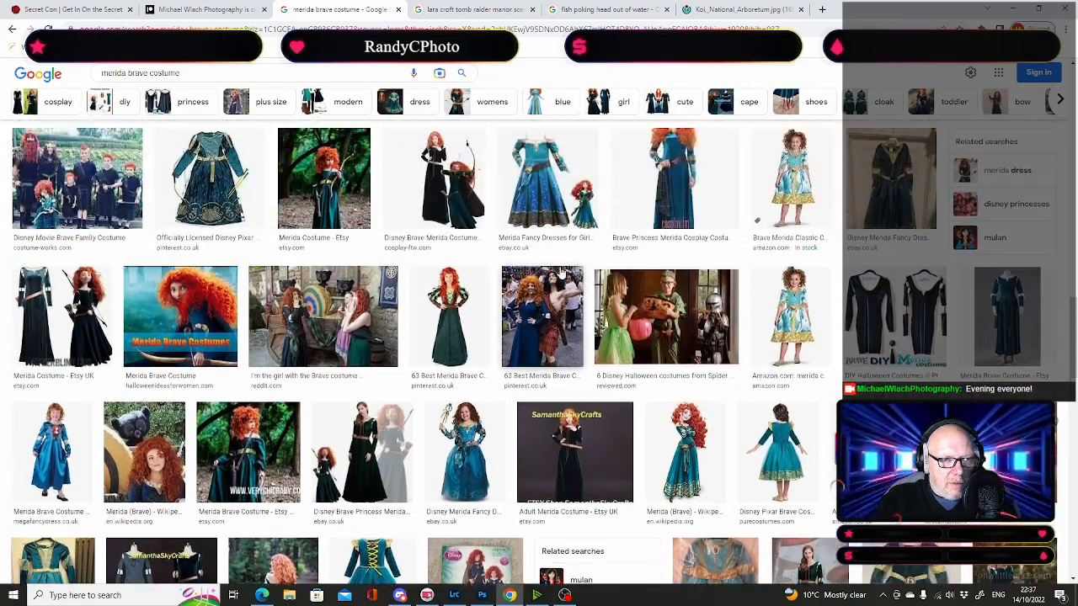
pyautogui.scroll(2, 561, 269)
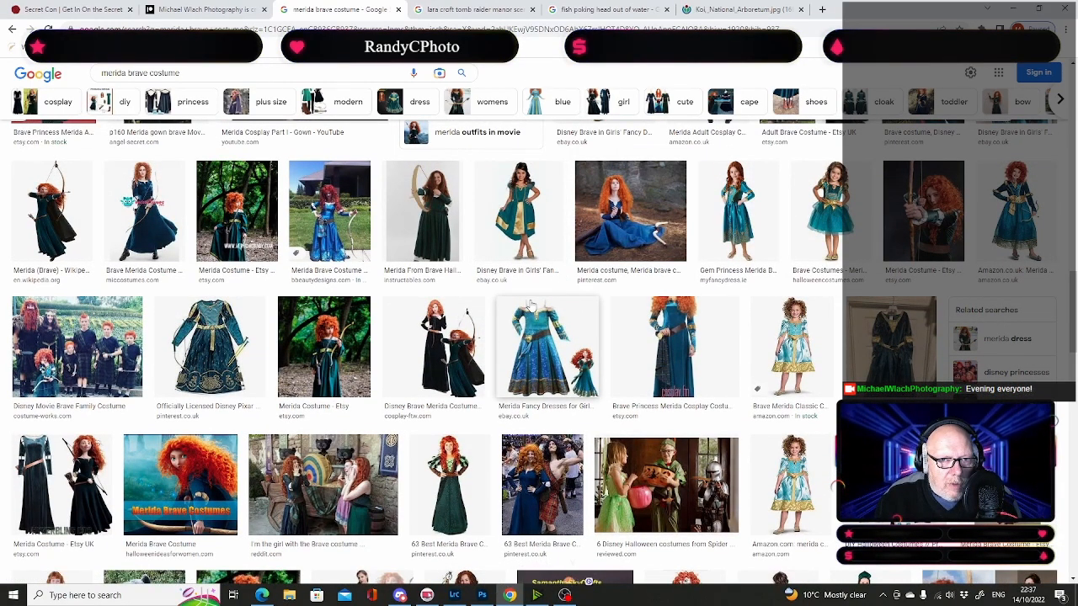
pyautogui.scroll(-4, 530, 307)
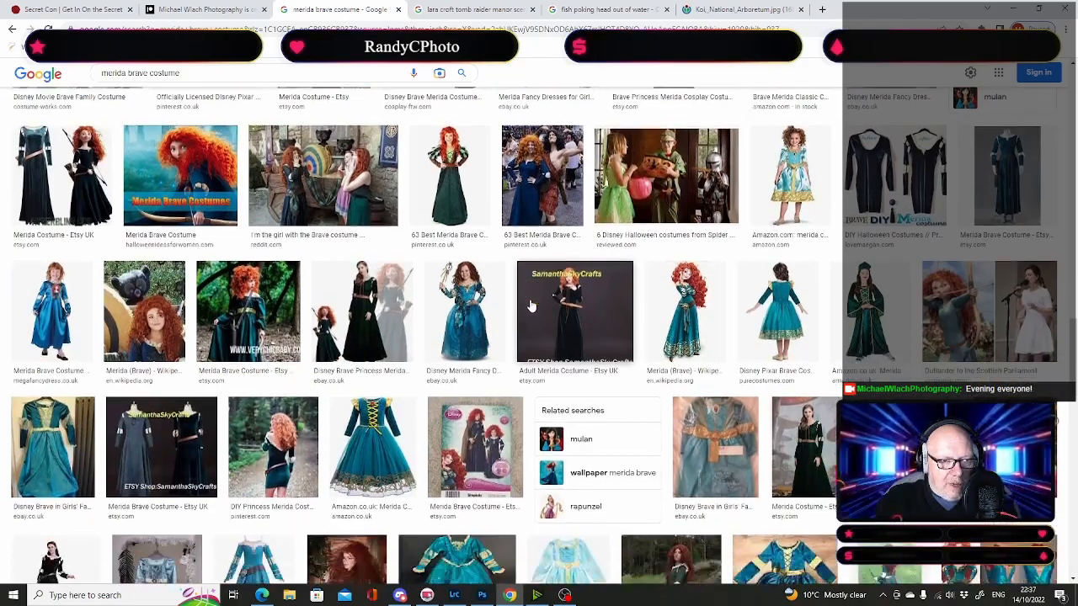
pyautogui.scroll(-4, 531, 307)
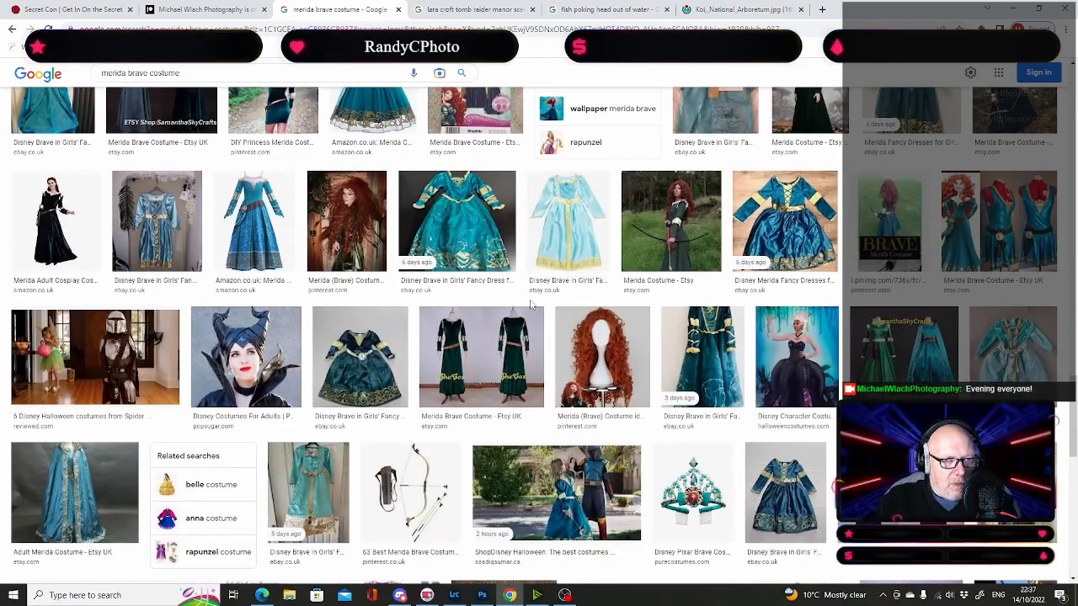
pyautogui.scroll(-4, 530, 307)
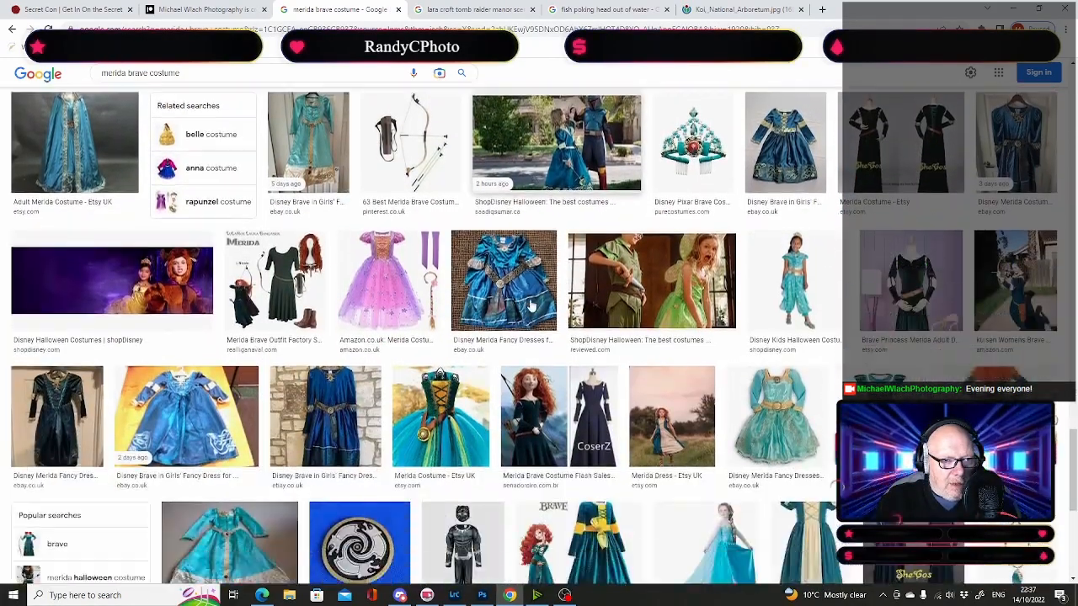
pyautogui.scroll(-1, 531, 307)
pyautogui.scroll(-1, 531, 307)
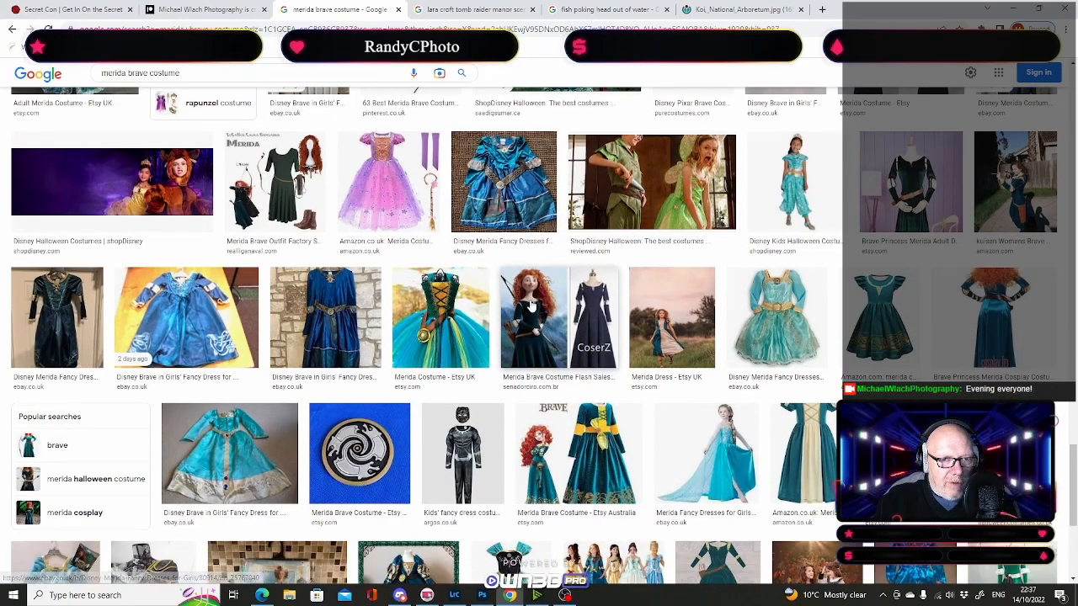
pyautogui.scroll(-1, 531, 308)
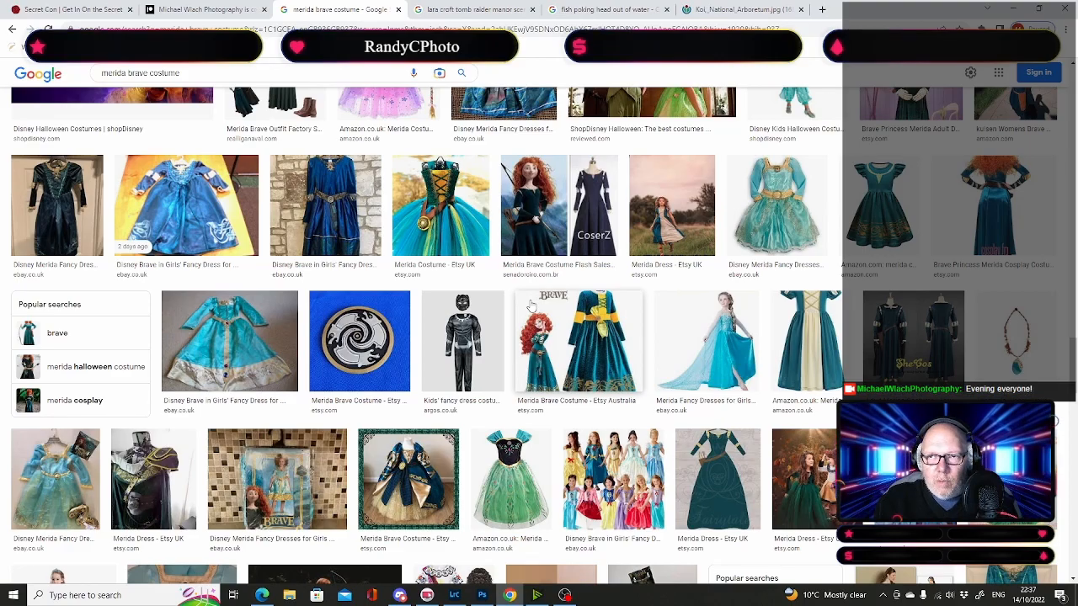
pyautogui.scroll(-2, 531, 308)
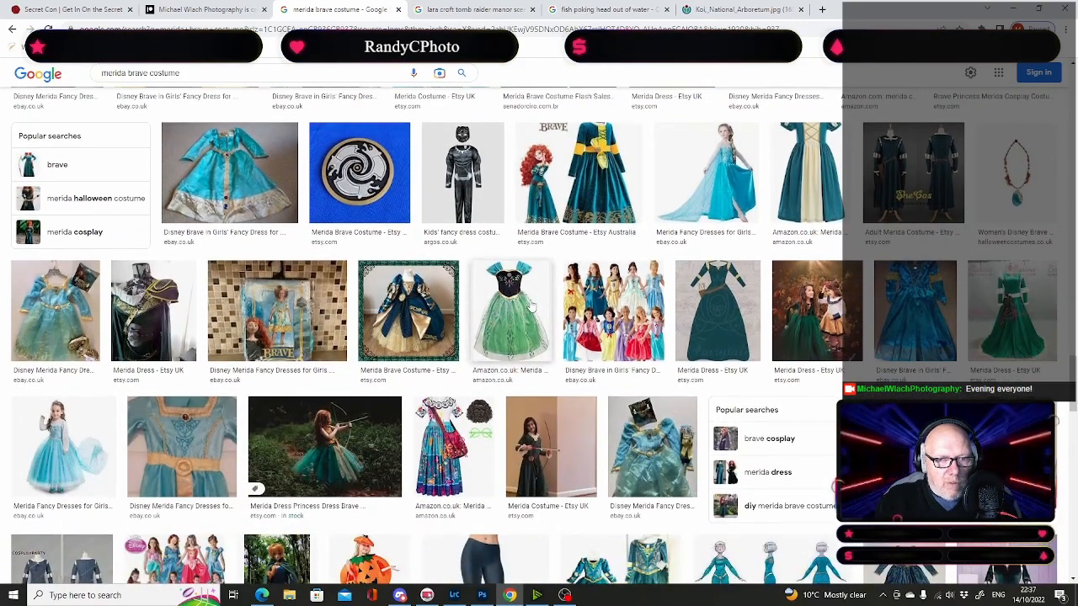
pyautogui.scroll(-4, 530, 305)
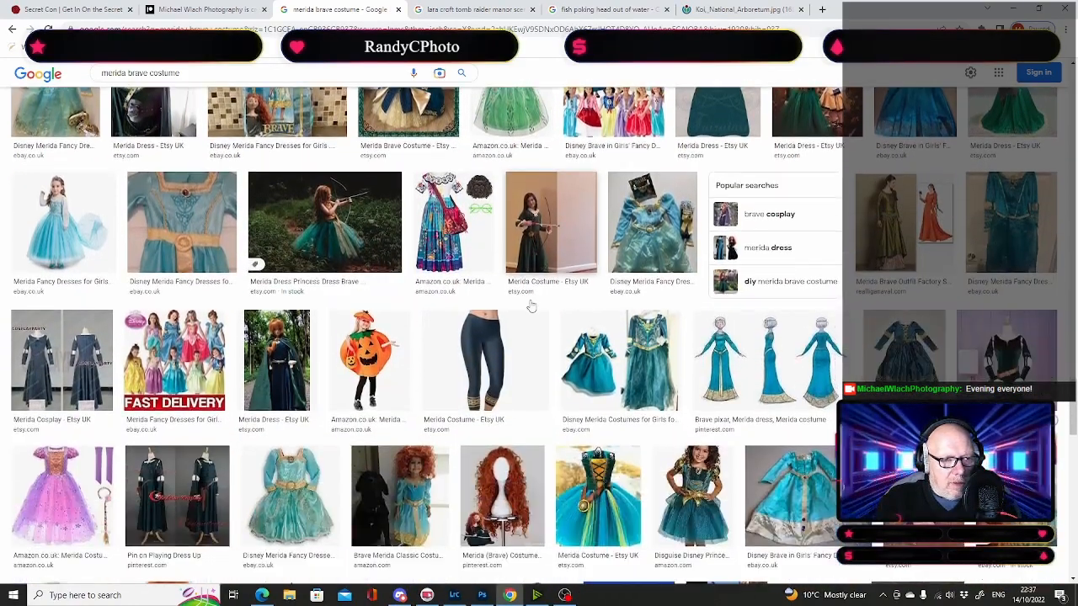
pyautogui.scroll(-2, 531, 307)
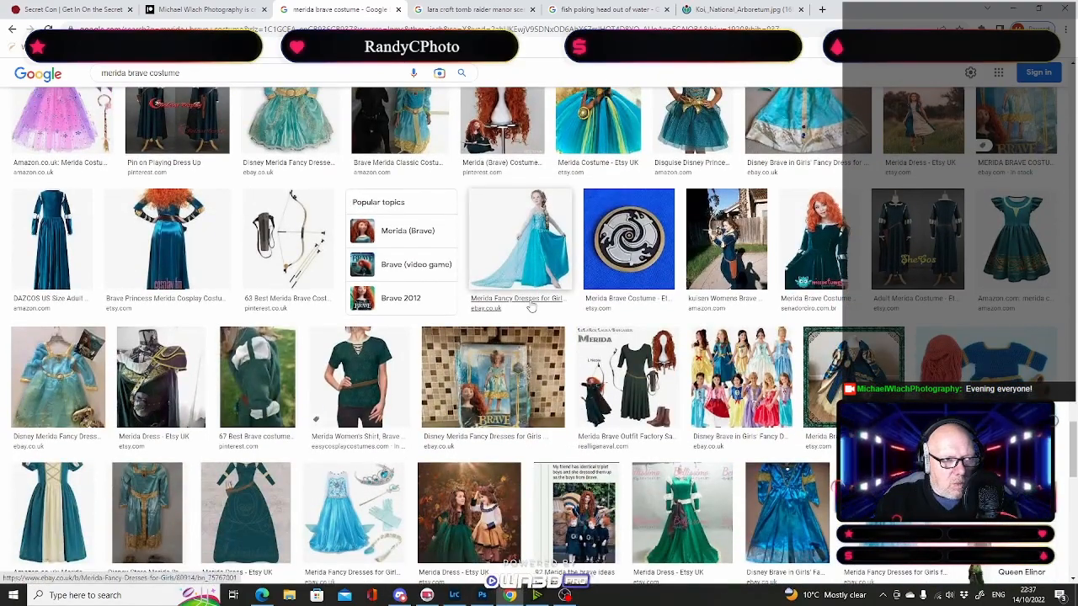
pyautogui.scroll(-3, 531, 307)
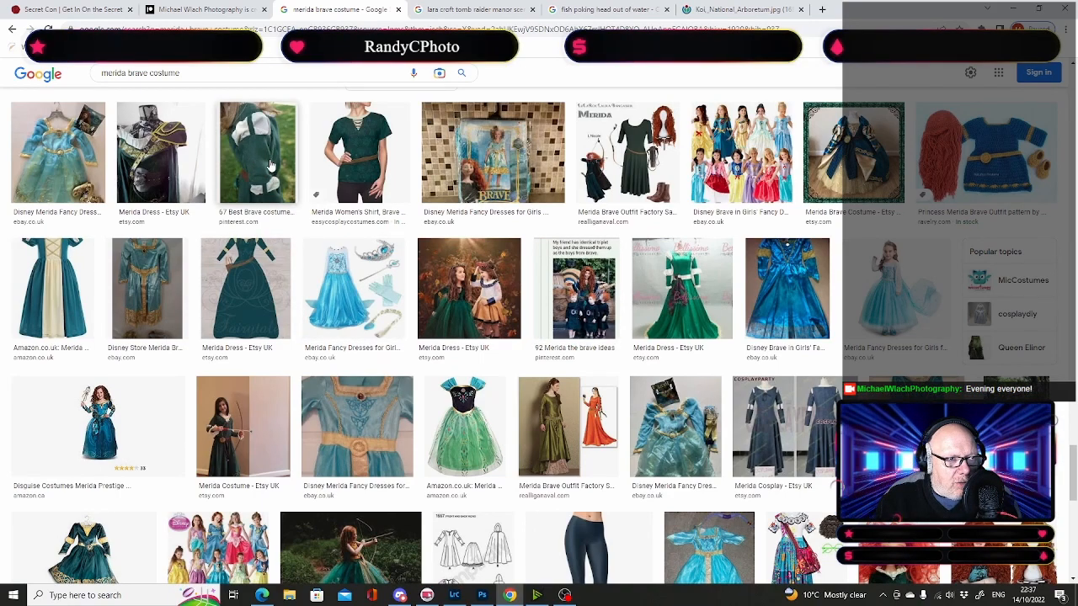
pyautogui.scroll(-5, 273, 171)
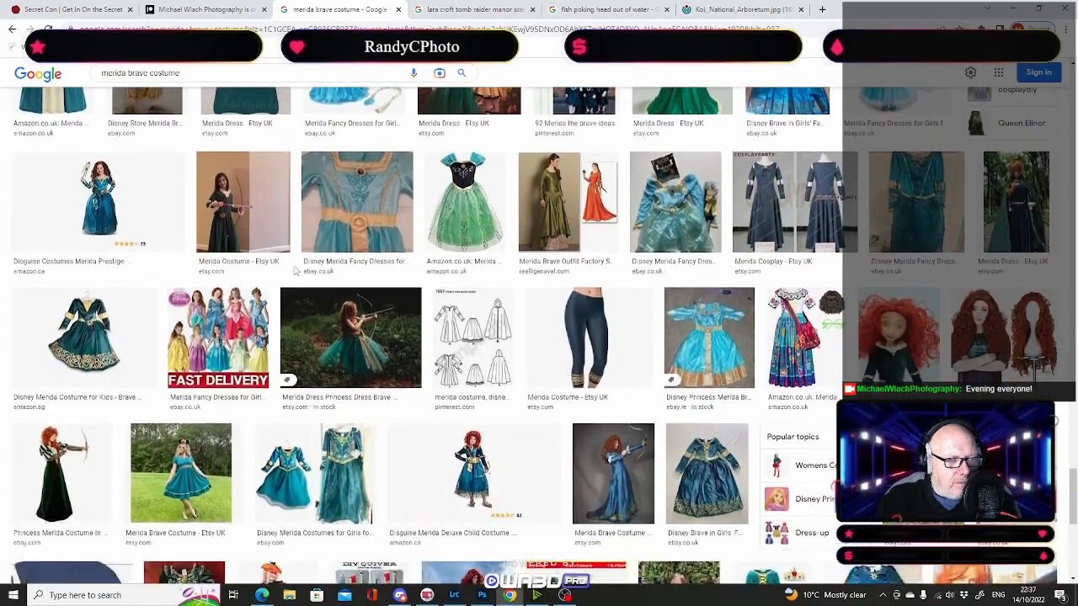
pyautogui.scroll(-2, 295, 271)
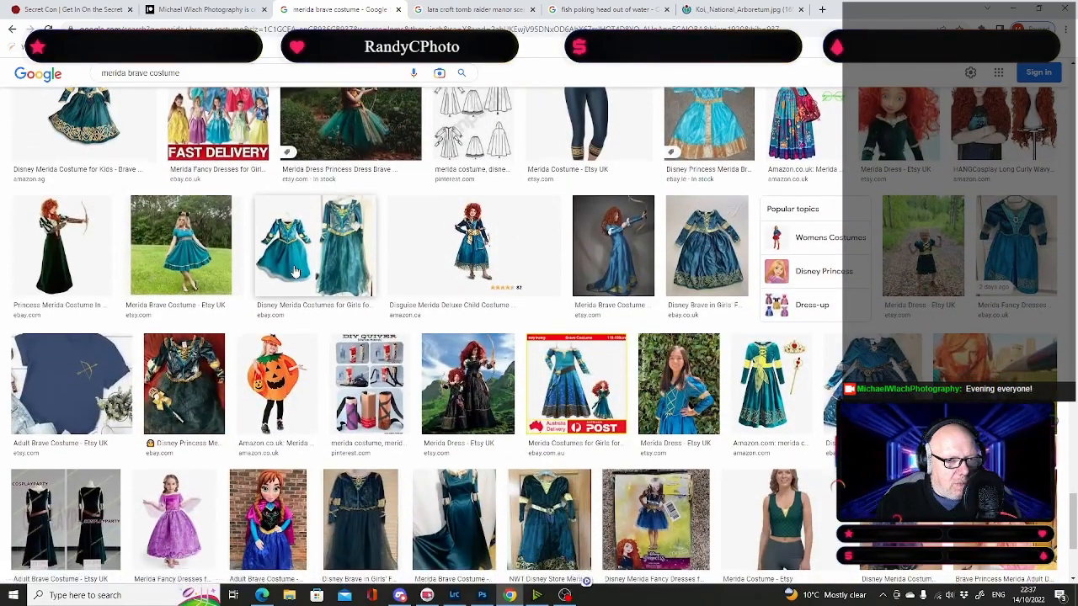
# Step: Look back up through the "merida brave costume" image results to compare the colours of the Merida dresses
pyautogui.scroll(5, 295, 271)
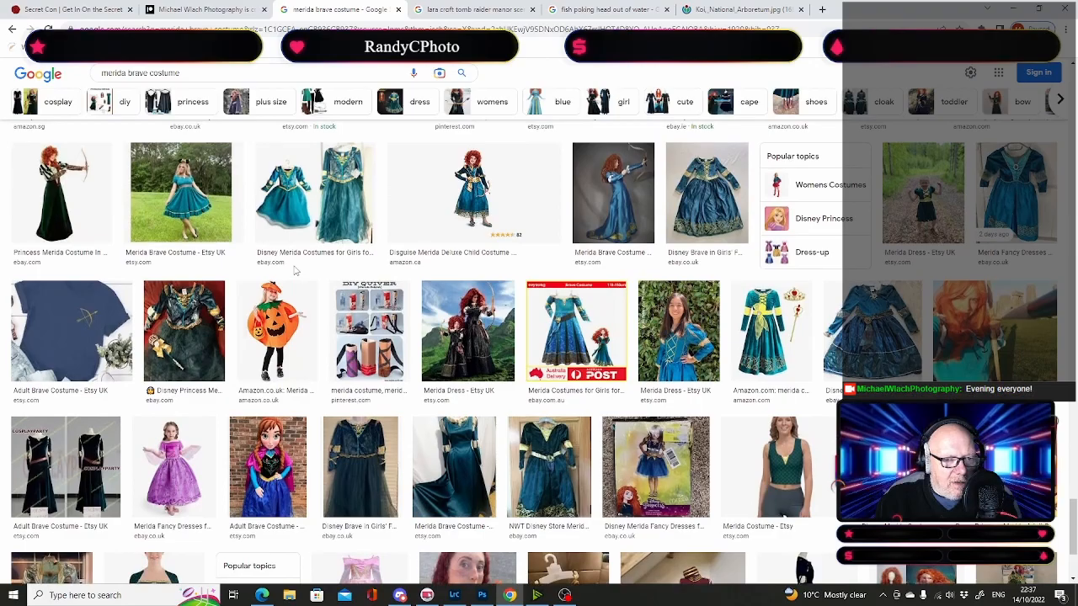
pyautogui.scroll(5, 295, 271)
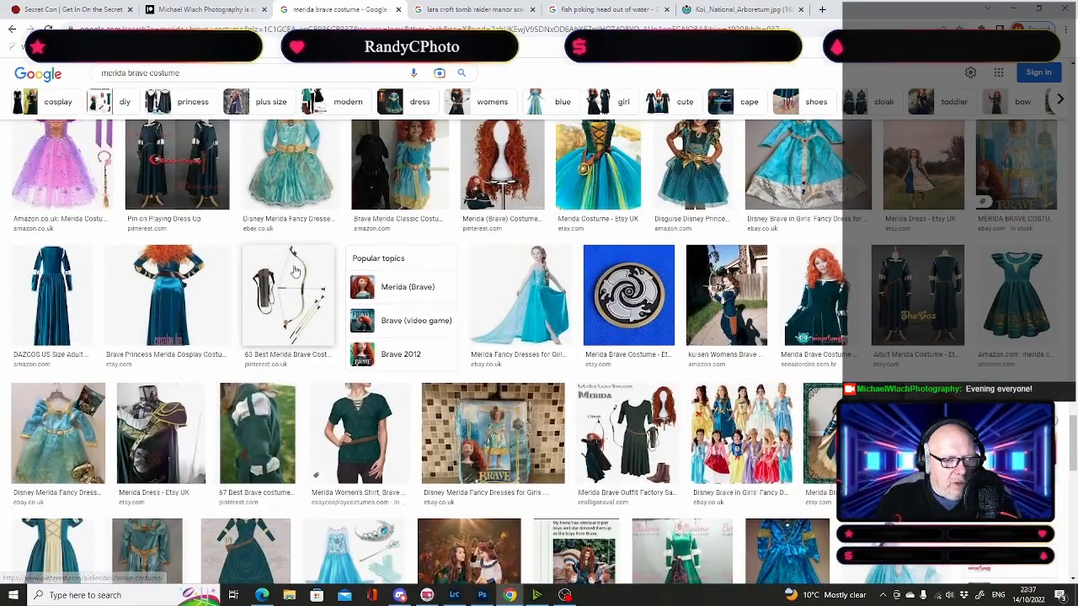
pyautogui.scroll(3, 295, 271)
pyautogui.scroll(5, 295, 271)
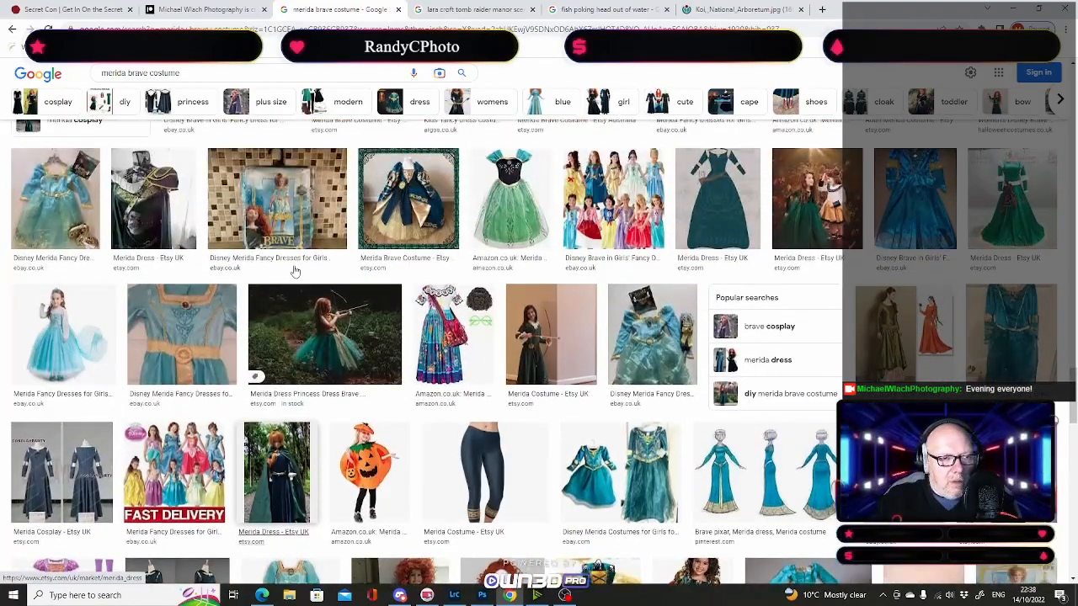
pyautogui.scroll(5, 294, 271)
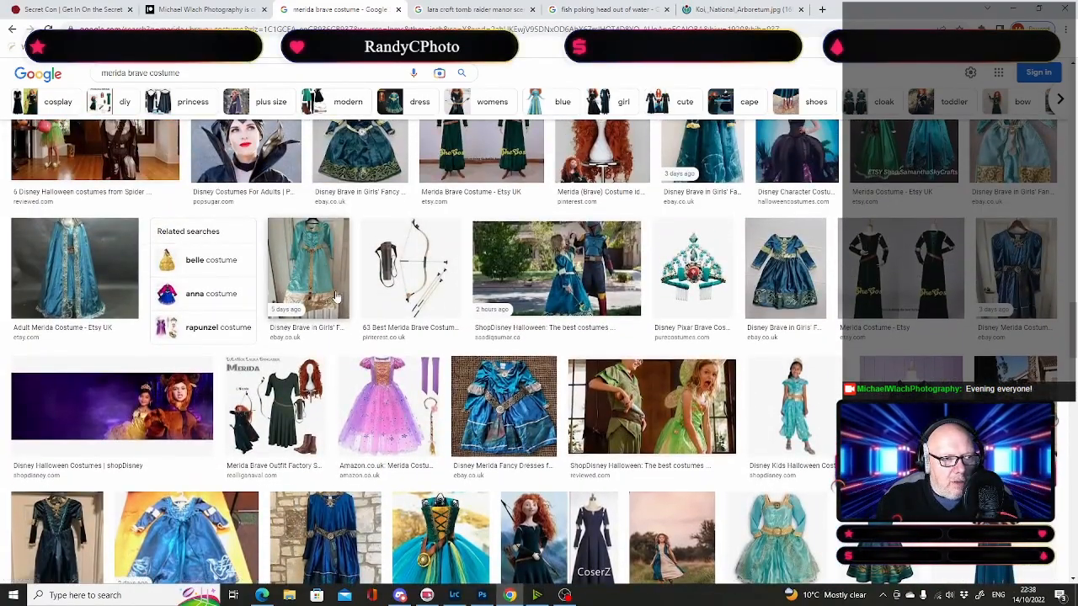
pyautogui.scroll(2, 335, 296)
pyautogui.scroll(2, 336, 292)
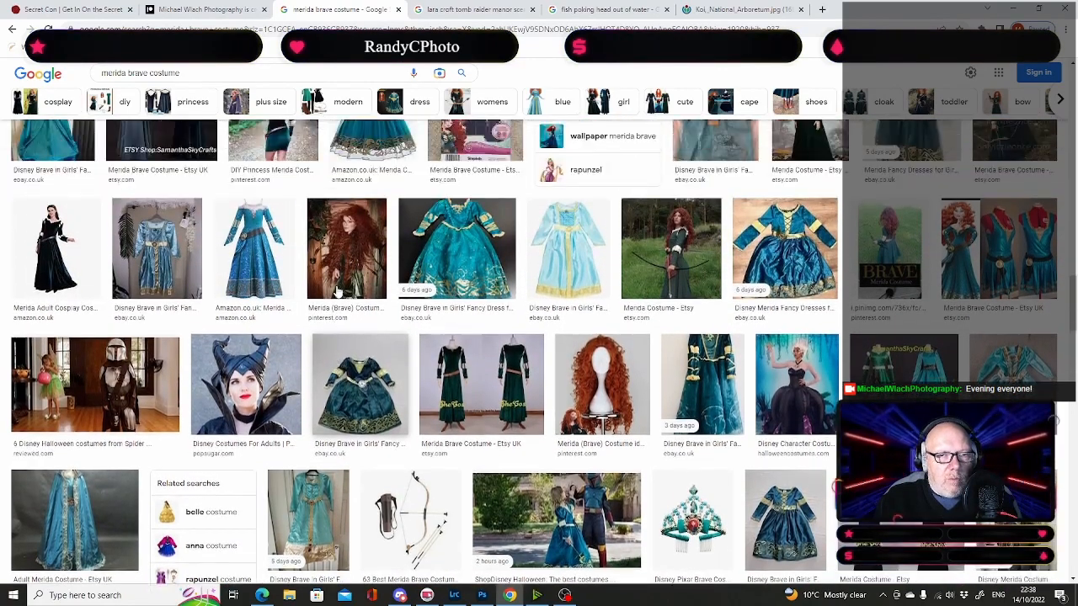
pyautogui.scroll(5, 336, 292)
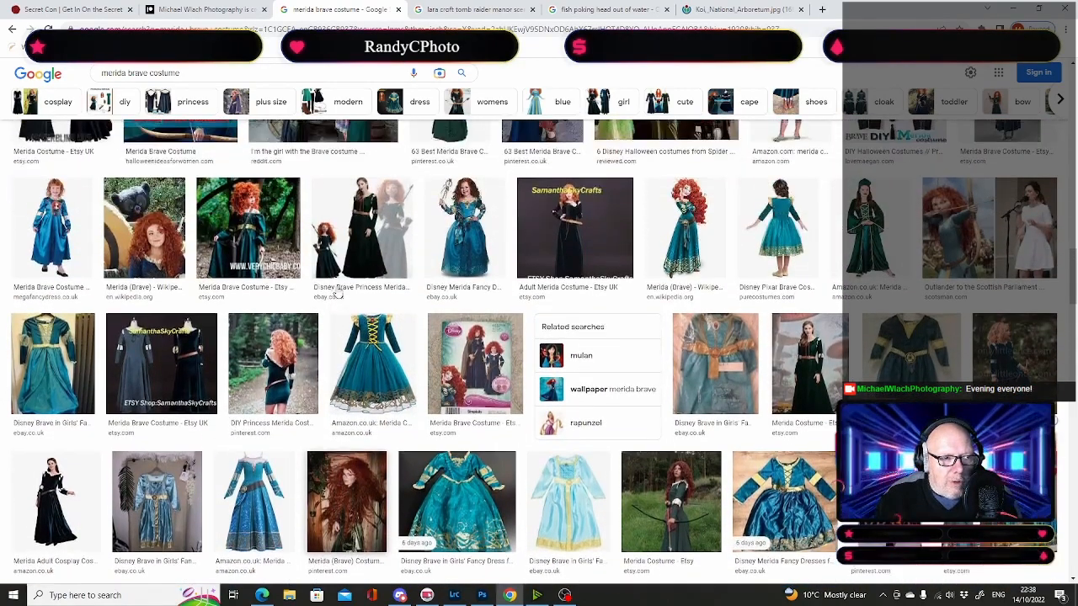
pyautogui.scroll(3, 336, 295)
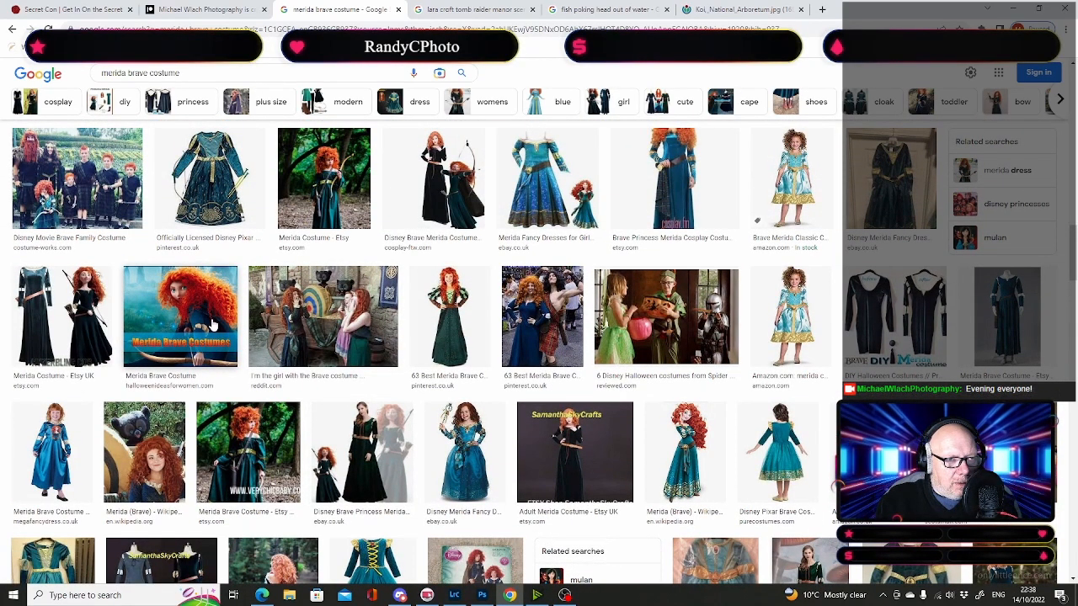
pyautogui.scroll(3, 421, 362)
pyautogui.scroll(3, 433, 378)
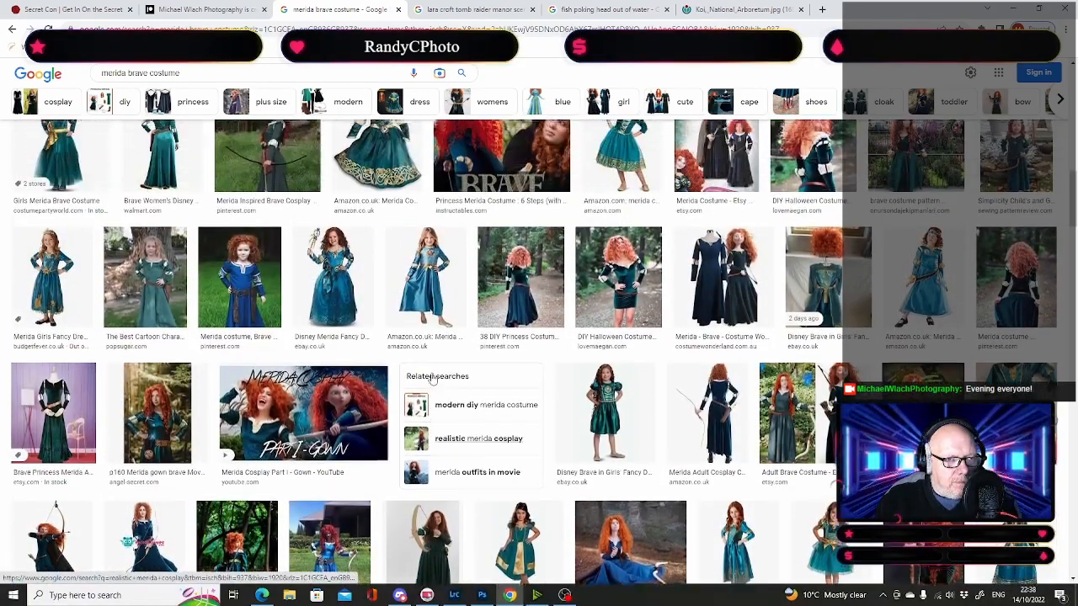
pyautogui.scroll(1, 432, 378)
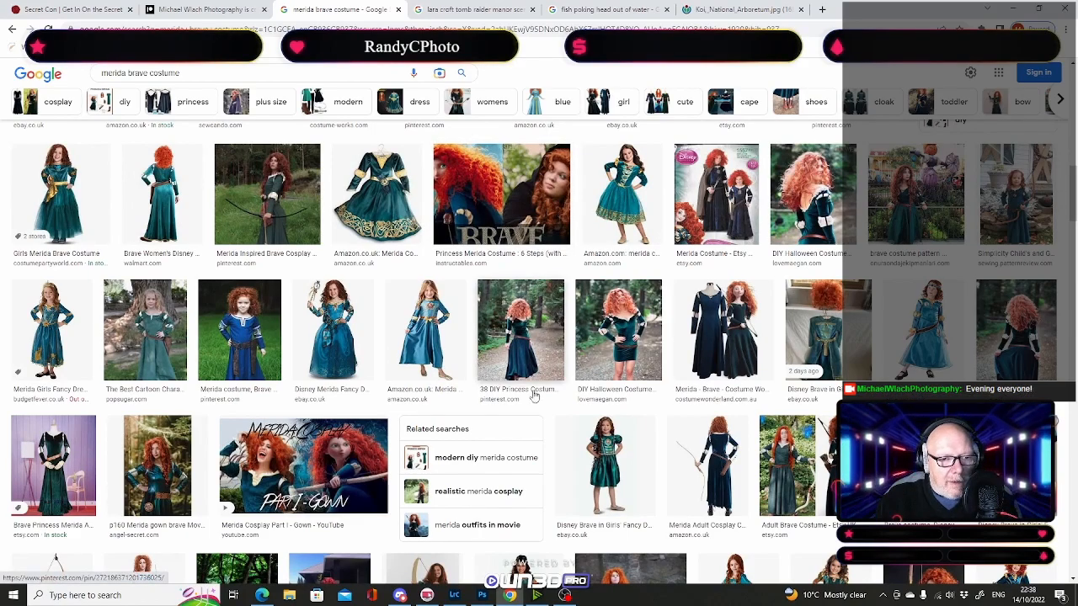
# Step: Switch to Photoshop and examine the dress, belt and sleeves on the woman at 100% zoom
pyautogui.click(482, 596)
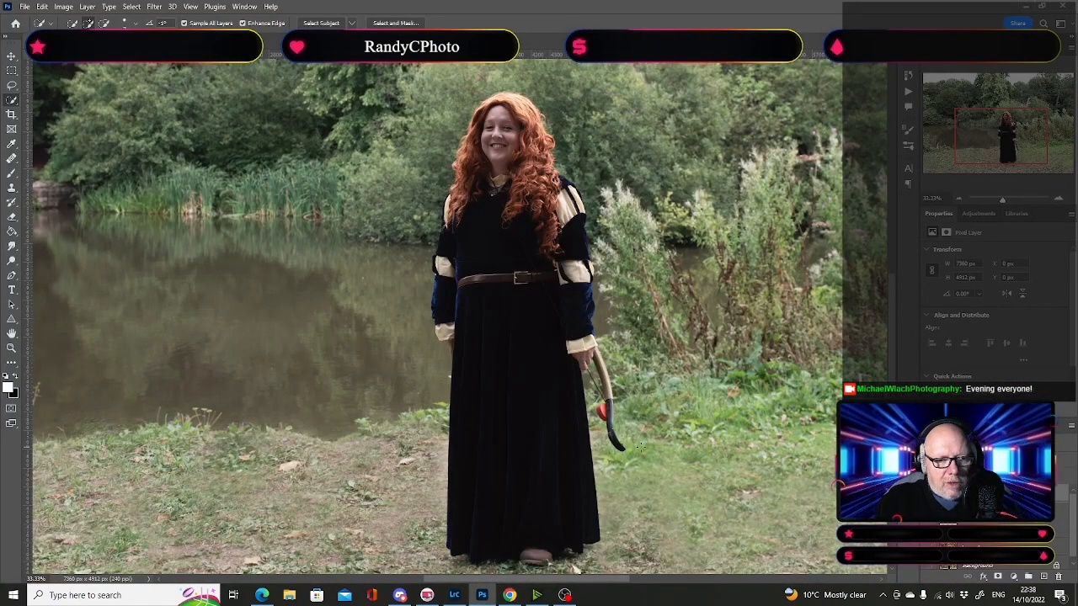
pyautogui.click(1058, 202)
pyautogui.click(1059, 203)
pyautogui.click(1059, 203)
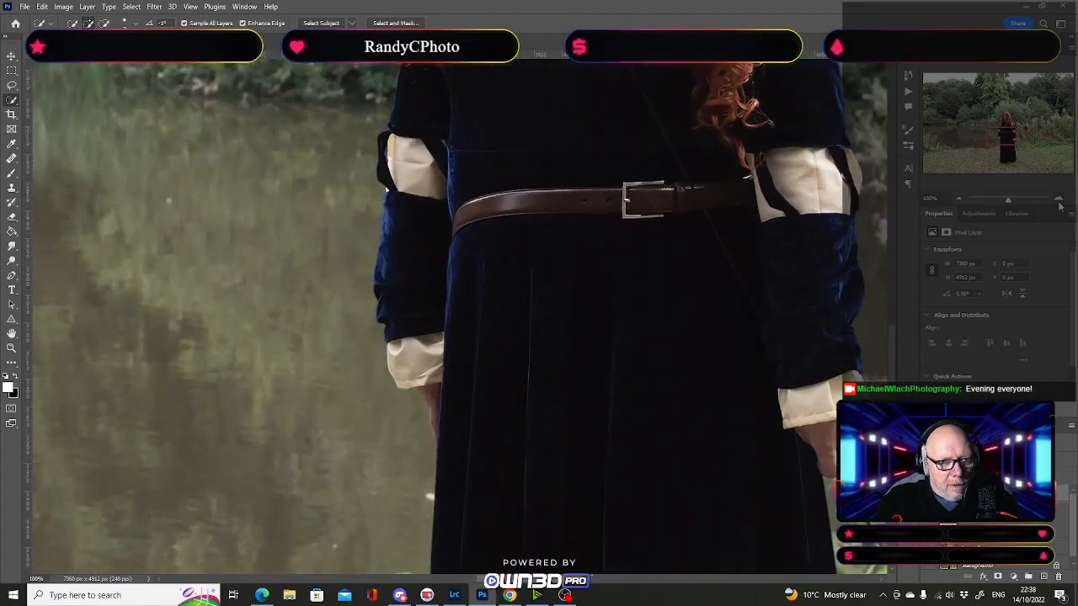
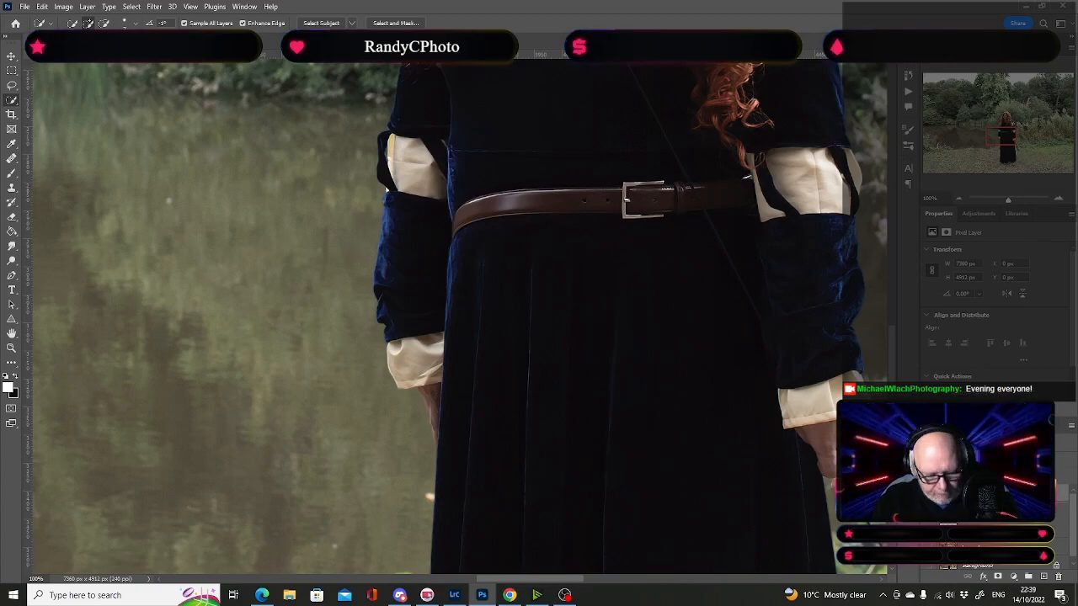
# Step: Add a Hue/Saturation adjustment layer and sample the skirt in the image to target the dress's Blues range
pyautogui.hotkey('ctrl', '-')
pyautogui.hotkey('ctrl', '-')
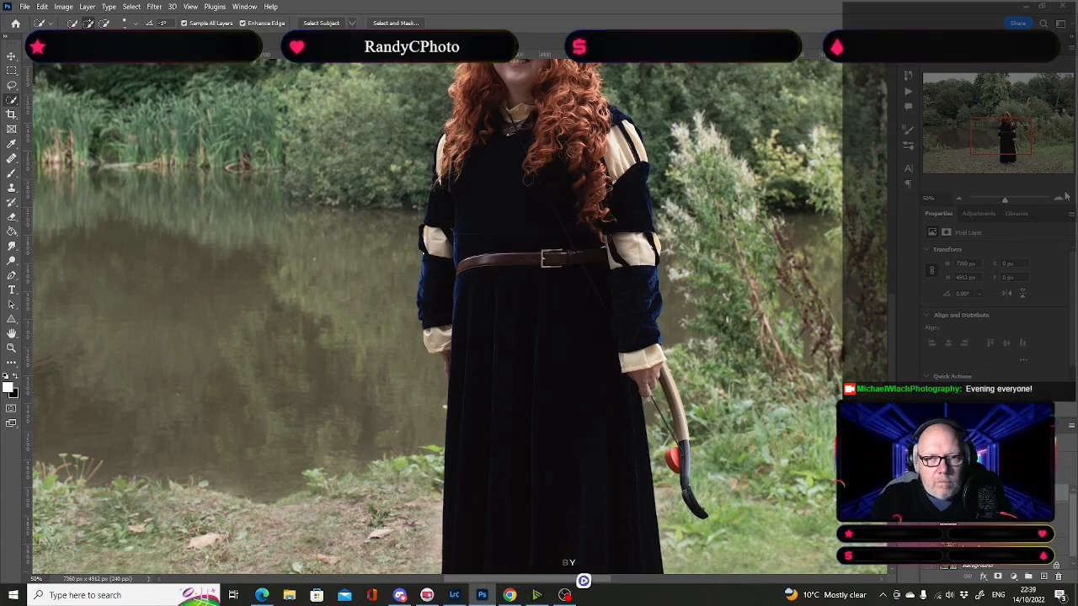
pyautogui.moveTo(1019, 142); pyautogui.dragTo(1022, 134)
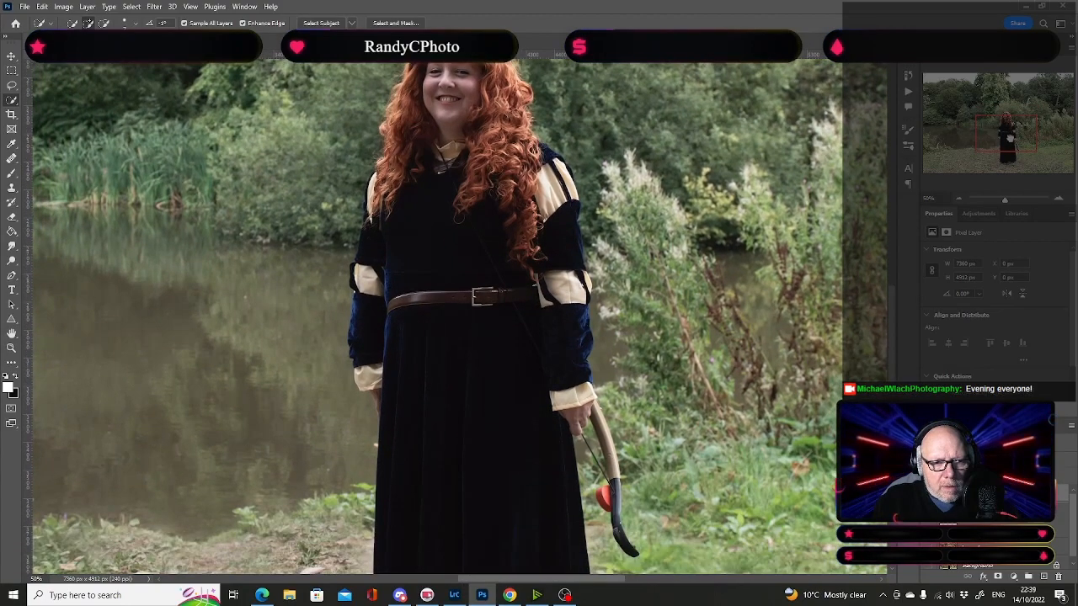
pyautogui.click(1013, 578)
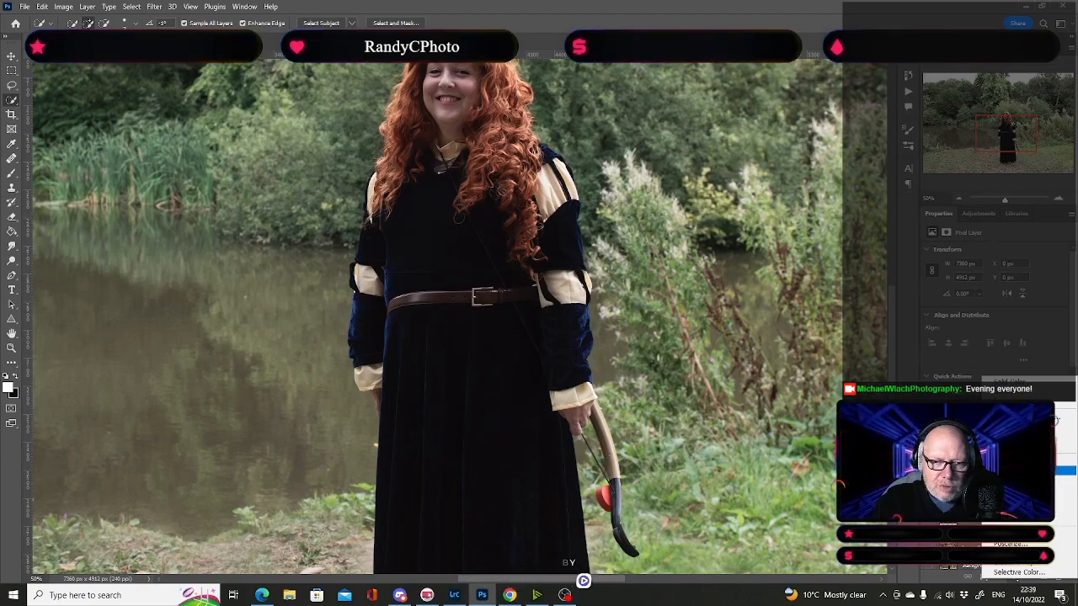
pyautogui.click(1066, 471)
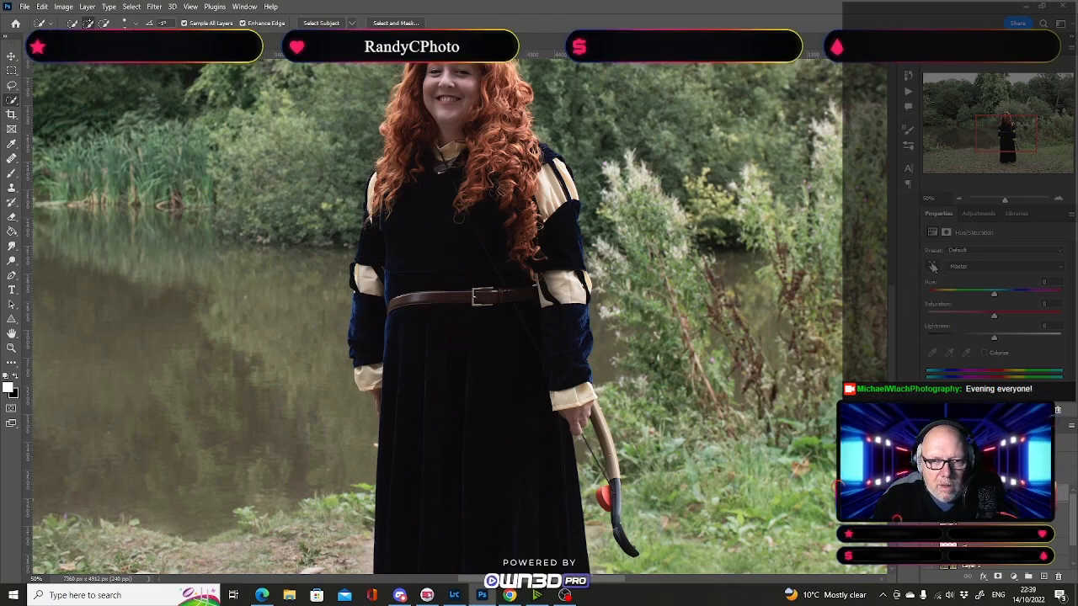
pyautogui.click(933, 267)
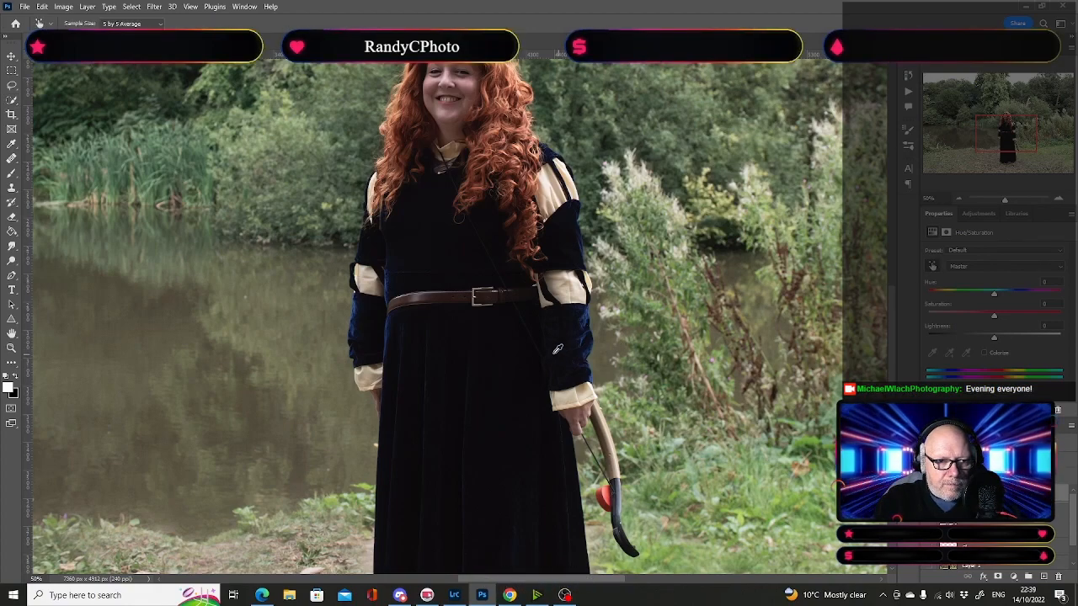
pyautogui.click(454, 368)
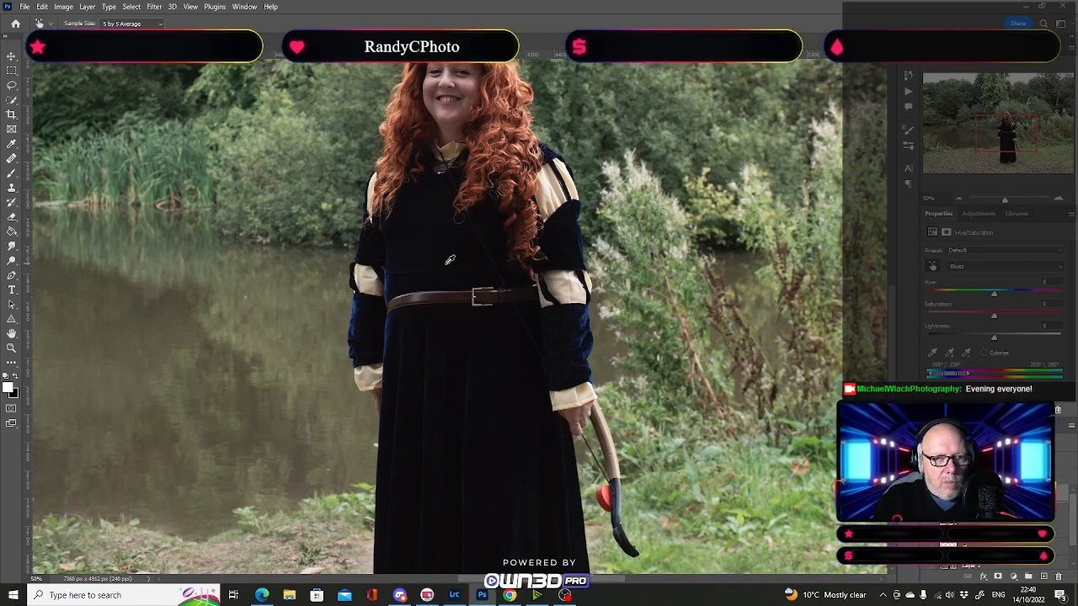
# Step: Raise the saturation of the Blues range to +100 with the woman's full figure in view
pyautogui.click(957, 205)
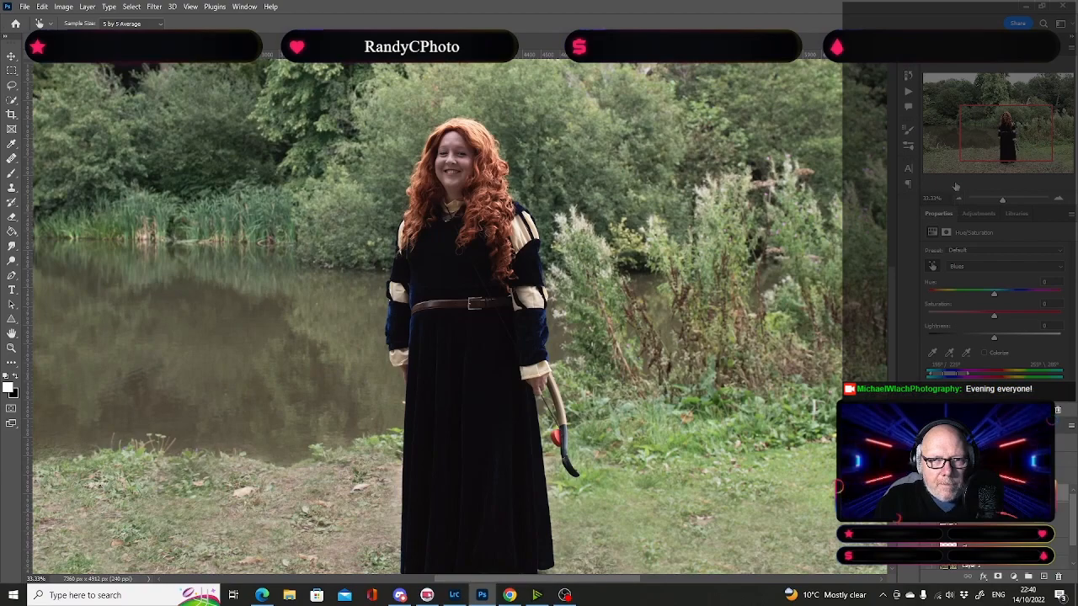
pyautogui.moveTo(974, 152); pyautogui.dragTo(973, 155)
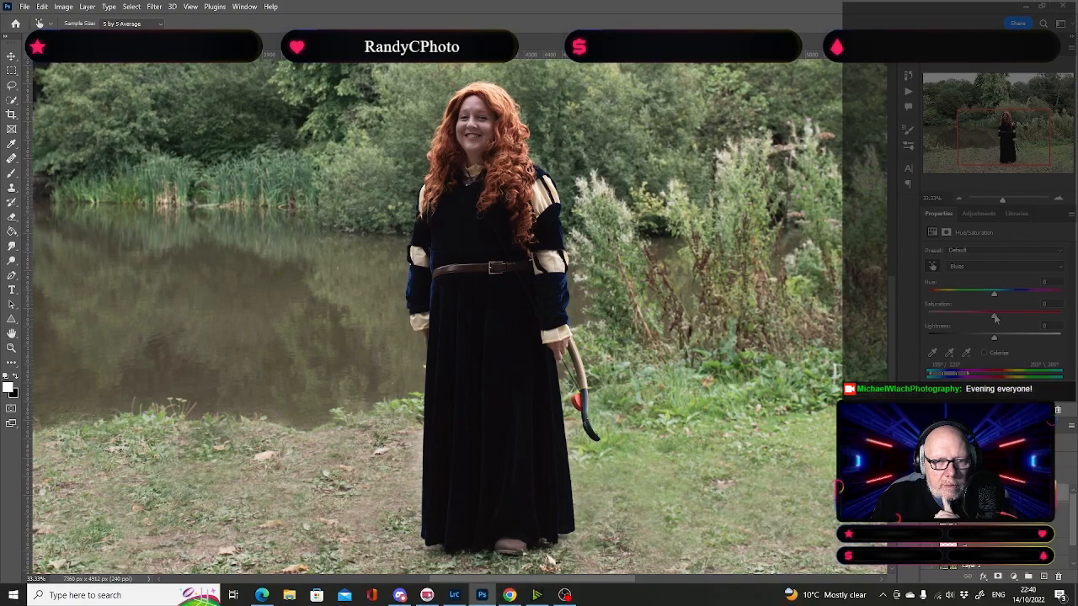
pyautogui.moveTo(996, 318); pyautogui.dragTo(1076, 311)
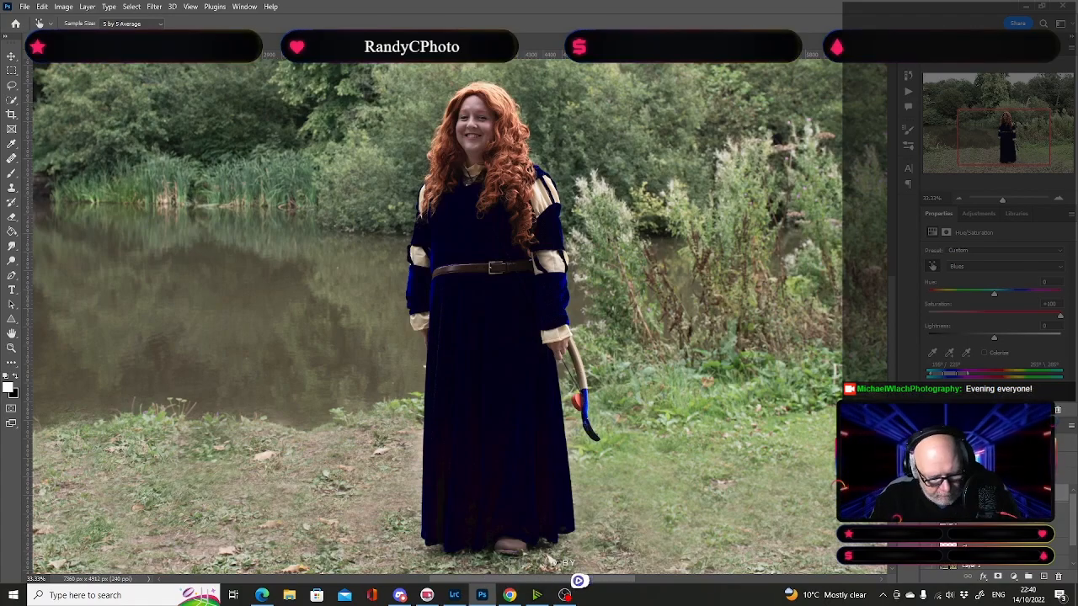
# Step: Check the saturated blue on the dress and bow, and narrow the Blues range from its lower end
pyautogui.hotkey('ctrl', '0')
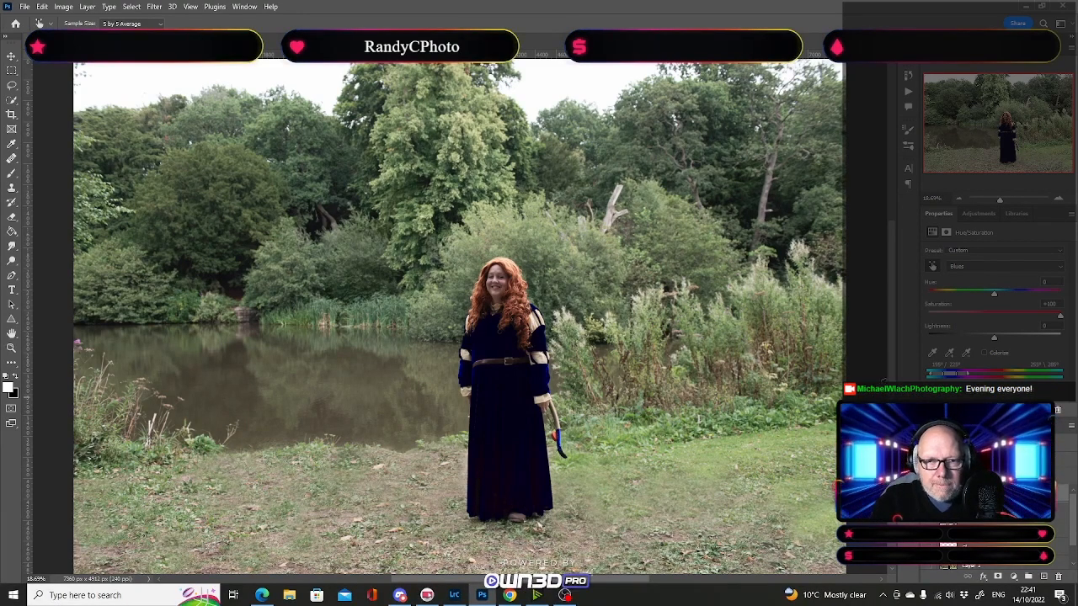
pyautogui.click(1060, 199)
pyautogui.click(1060, 199)
pyautogui.click(1059, 200)
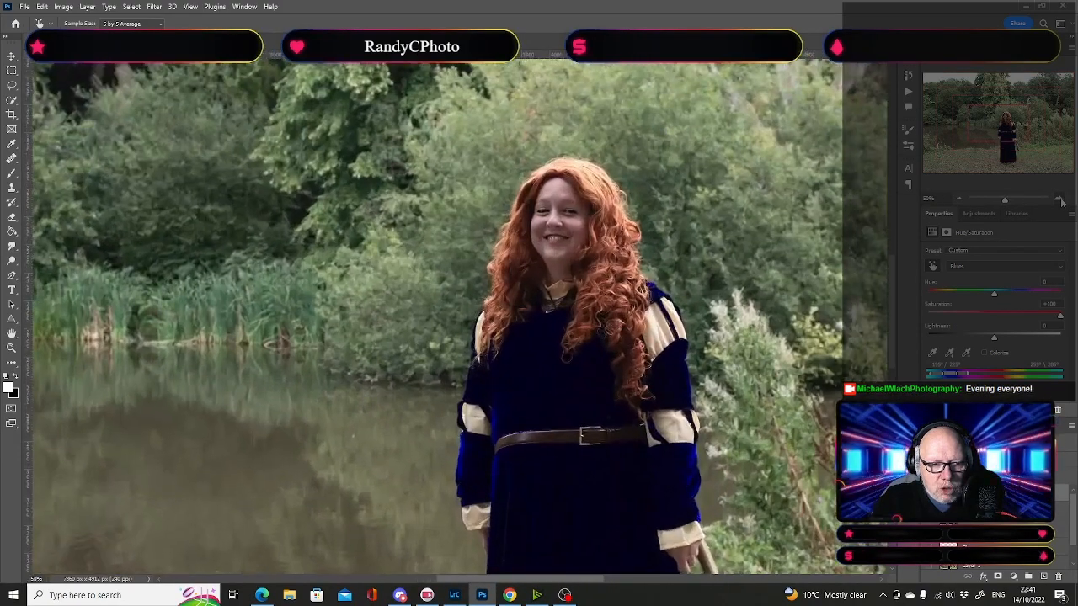
pyautogui.moveTo(1005, 134); pyautogui.dragTo(1012, 154)
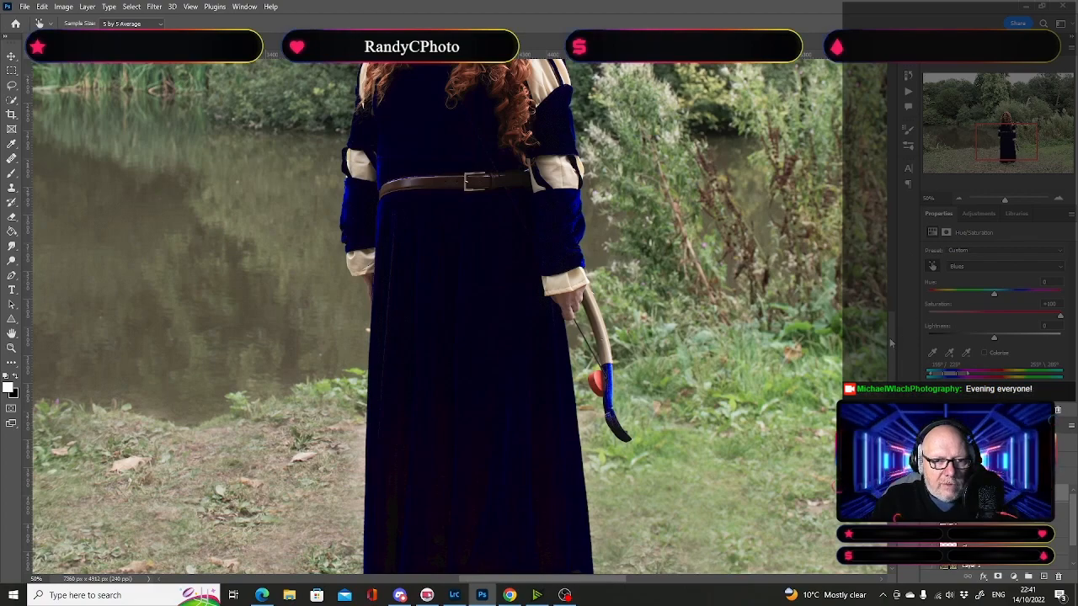
pyautogui.moveTo(1006, 150)
pyautogui.mouseDown()
pyautogui.moveTo(1008, 133)
pyautogui.moveTo(1005, 143)
pyautogui.mouseUp()
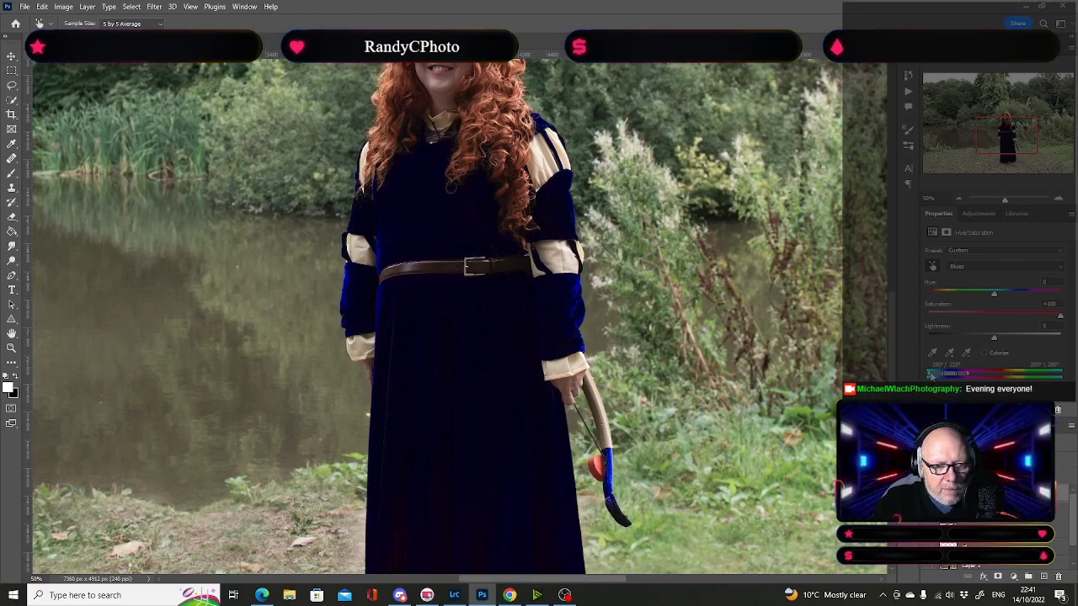
pyautogui.moveTo(942, 376); pyautogui.dragTo(946, 376)
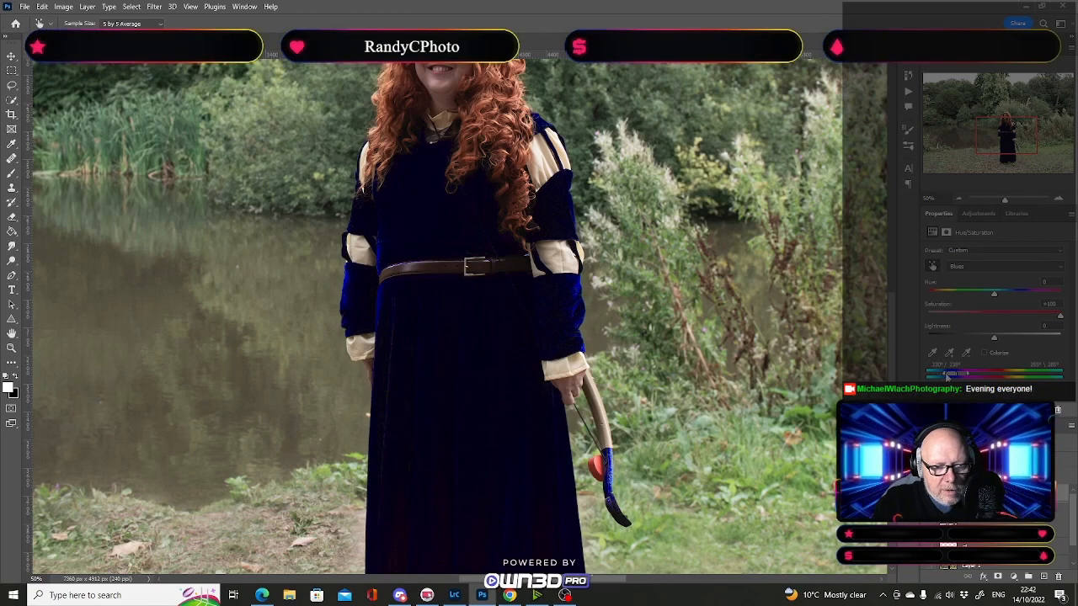
# Step: Inspect the skirt and bow at 100% zoom while narrowing the affected colour range further toward purple, into Magentas
pyautogui.click(1058, 199)
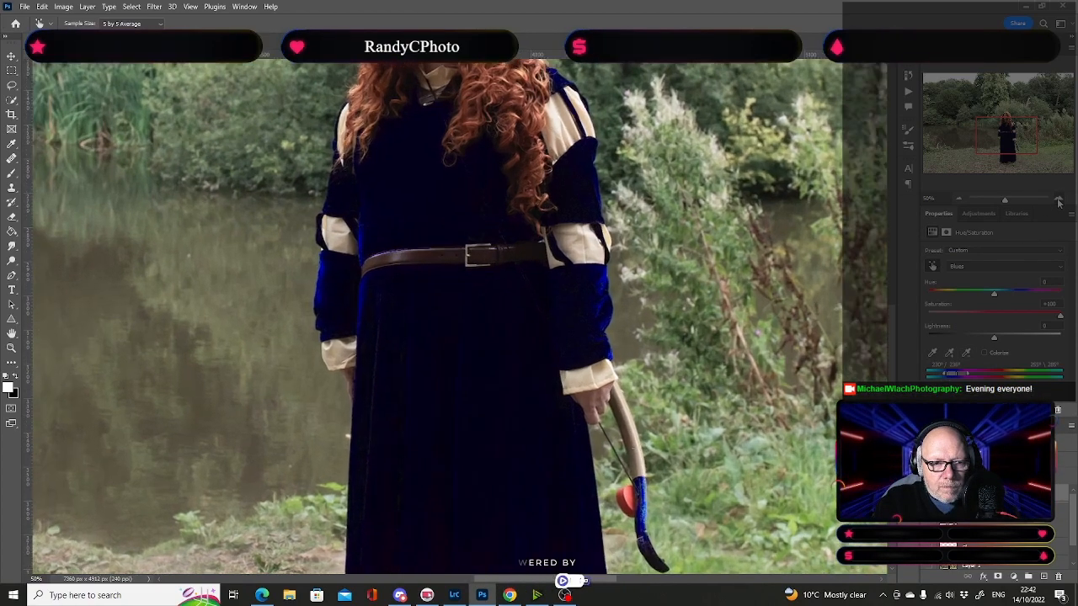
pyautogui.click(1058, 200)
pyautogui.moveTo(1008, 136); pyautogui.dragTo(1002, 179)
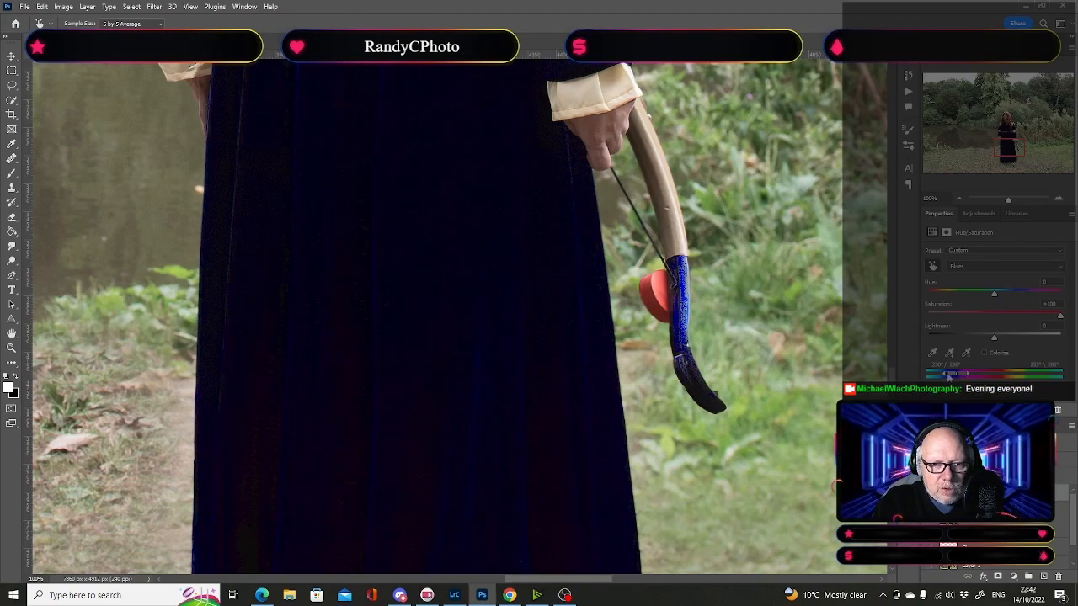
pyautogui.moveTo(946, 375); pyautogui.dragTo(948, 377)
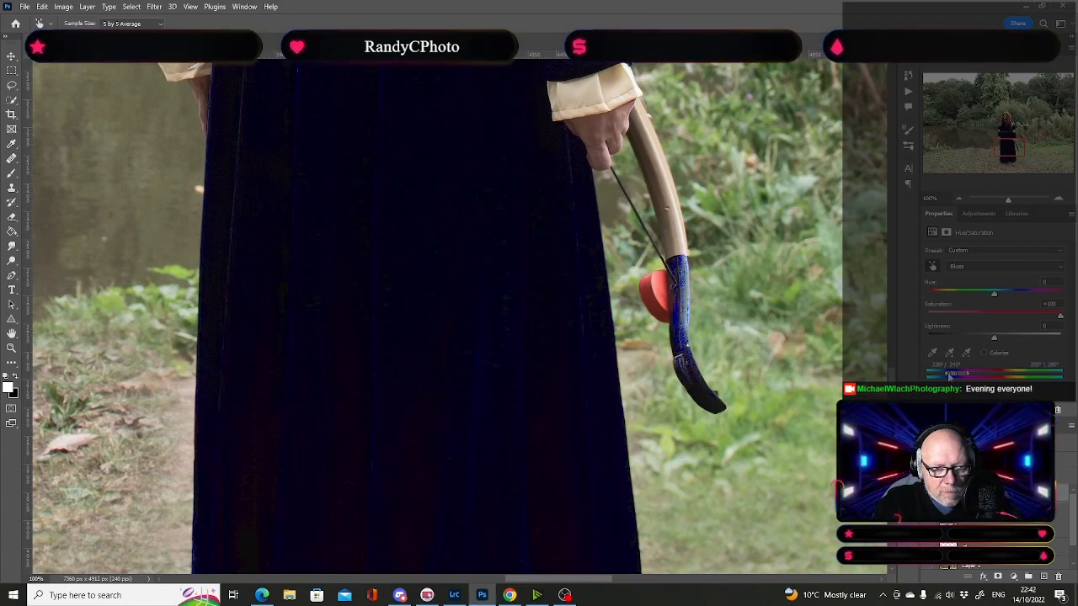
pyautogui.moveTo(952, 377); pyautogui.dragTo(955, 378)
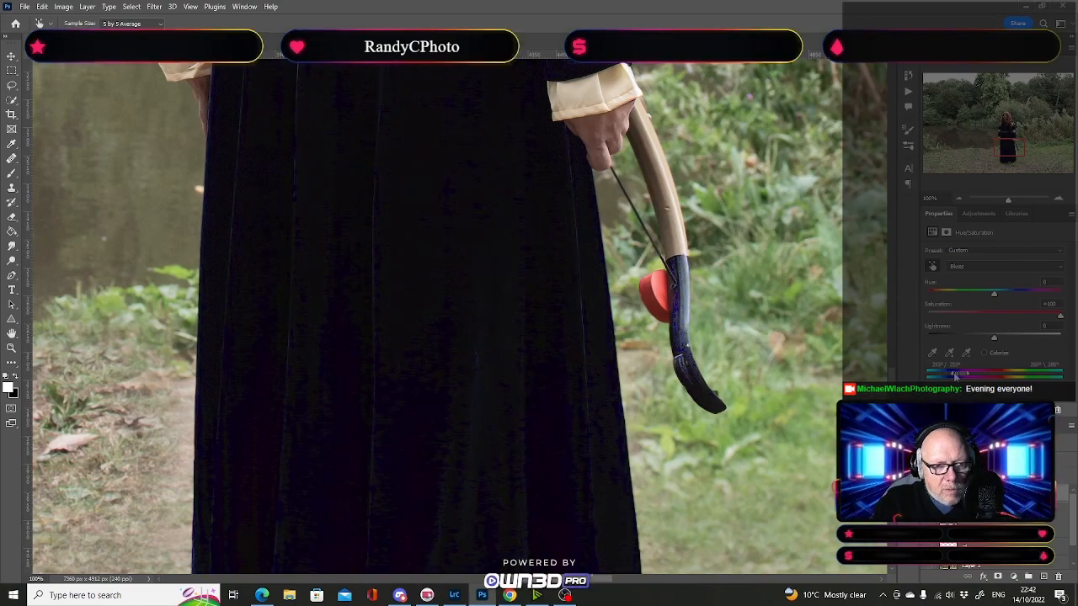
pyautogui.moveTo(955, 374); pyautogui.dragTo(957, 374)
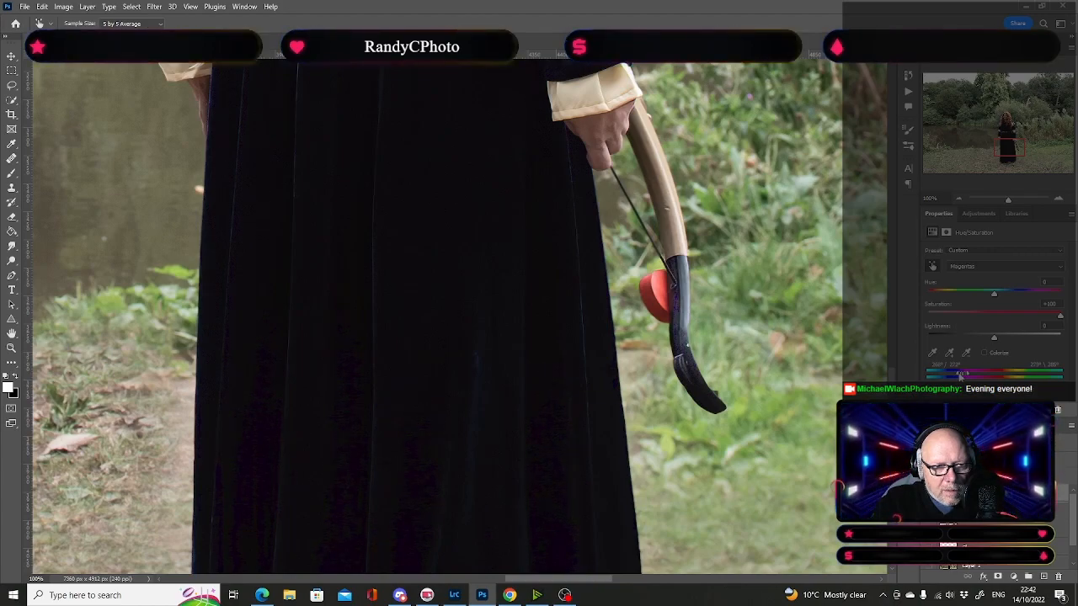
# Step: Try a hue of +180 on the Magentas range, and move it to a strongly negative hue while watching the dress
pyautogui.moveTo(1007, 156)
pyautogui.mouseDown()
pyautogui.moveTo(1006, 124)
pyautogui.moveTo(1003, 147)
pyautogui.mouseUp()
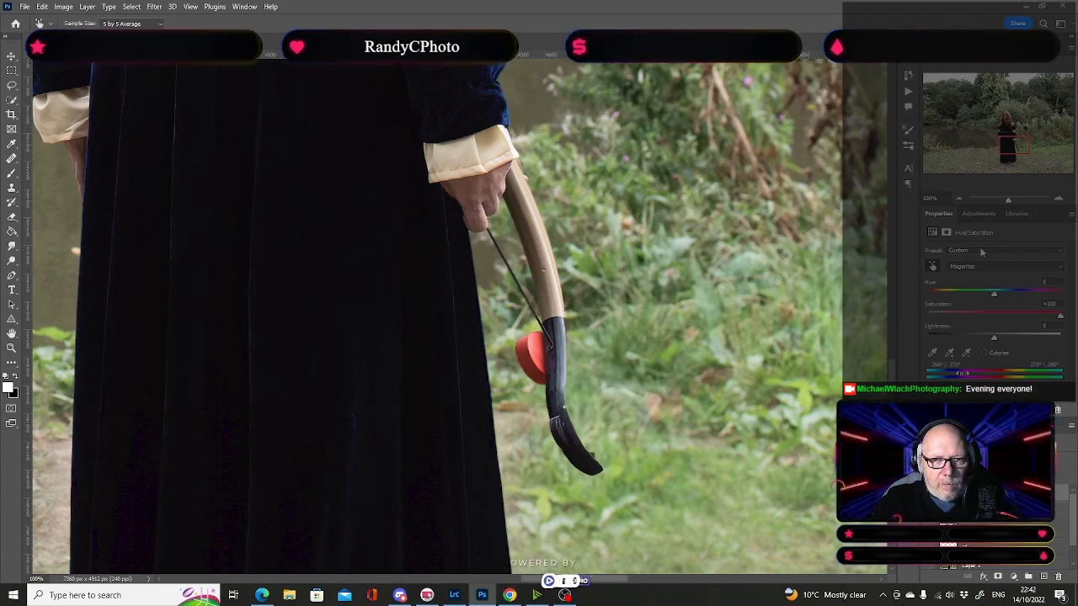
pyautogui.click(959, 201)
pyautogui.moveTo(991, 153); pyautogui.dragTo(998, 128)
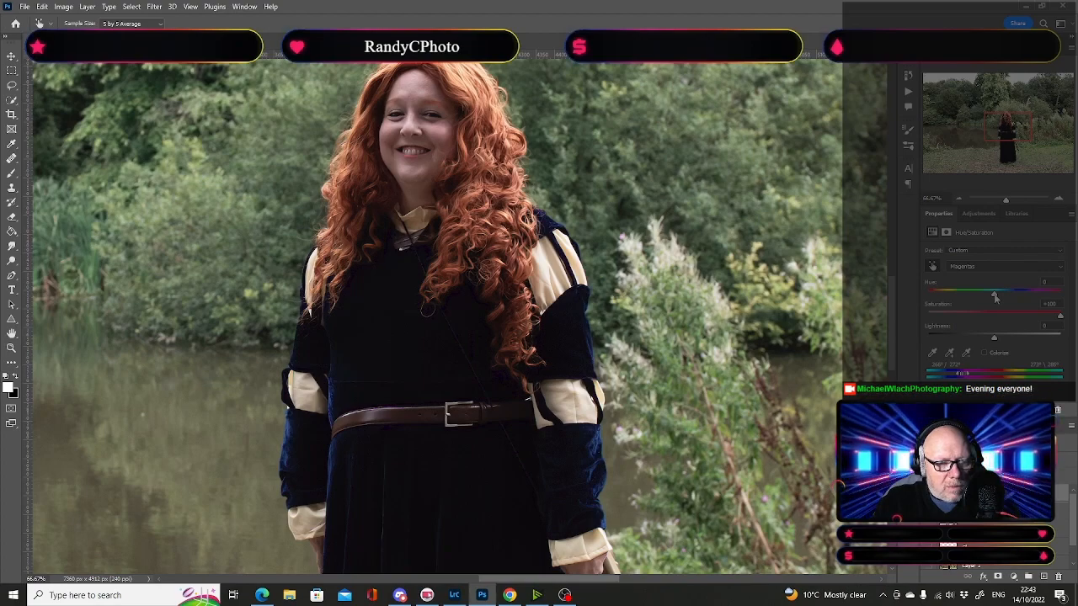
pyautogui.moveTo(995, 295); pyautogui.dragTo(1071, 299)
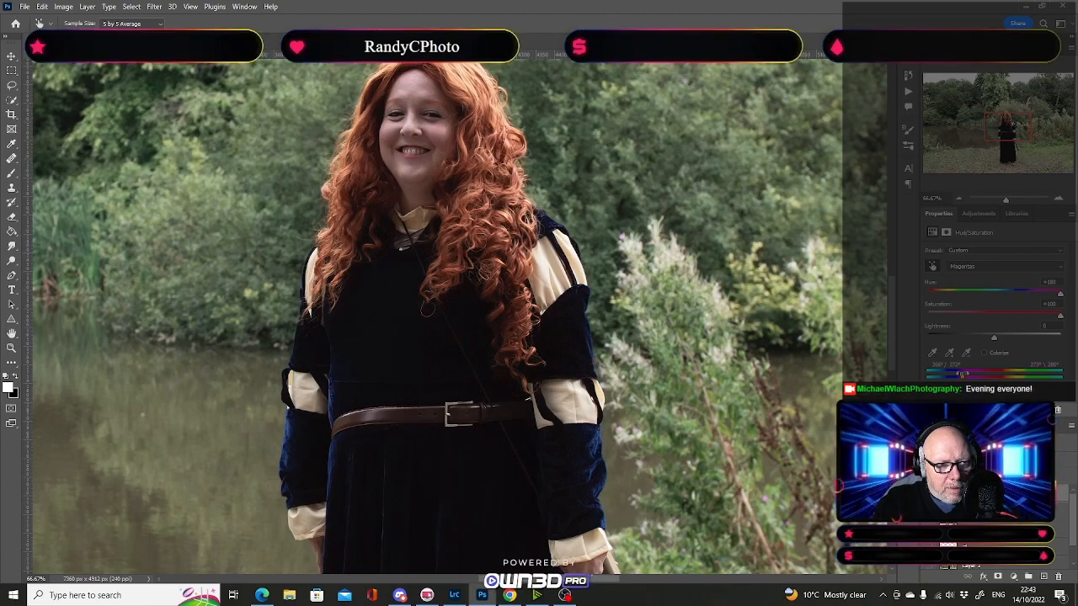
pyautogui.moveTo(1068, 299); pyautogui.dragTo(951, 295)
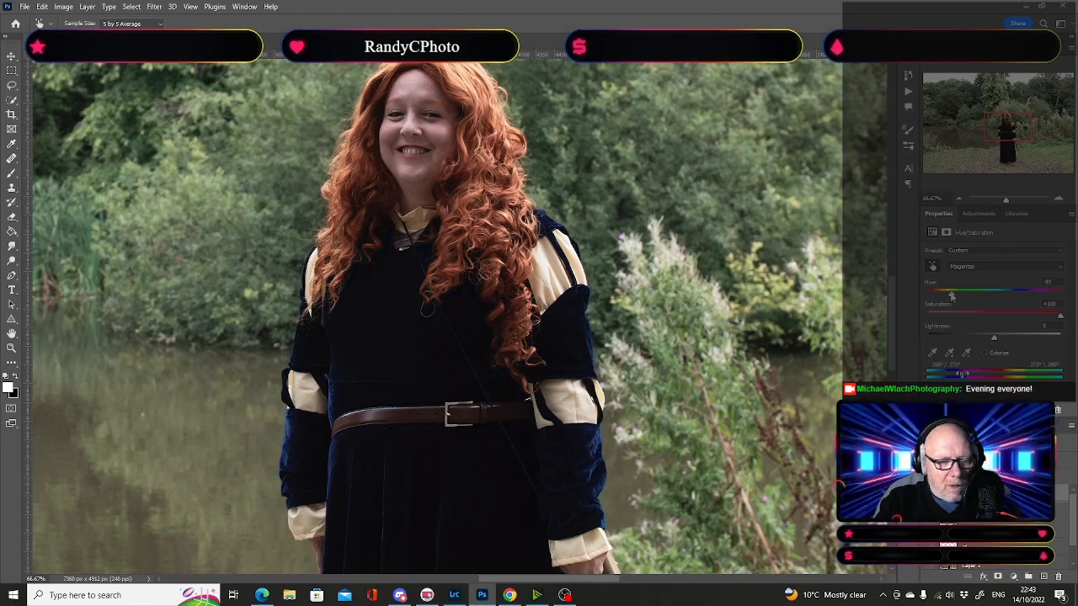
# Step: Set the hue of the Magentas range to -140 and raise its lightness to +13
pyautogui.moveTo(951, 296)
pyautogui.mouseDown()
pyautogui.moveTo(937, 296)
pyautogui.moveTo(982, 298)
pyautogui.moveTo(939, 300)
pyautogui.mouseUp()
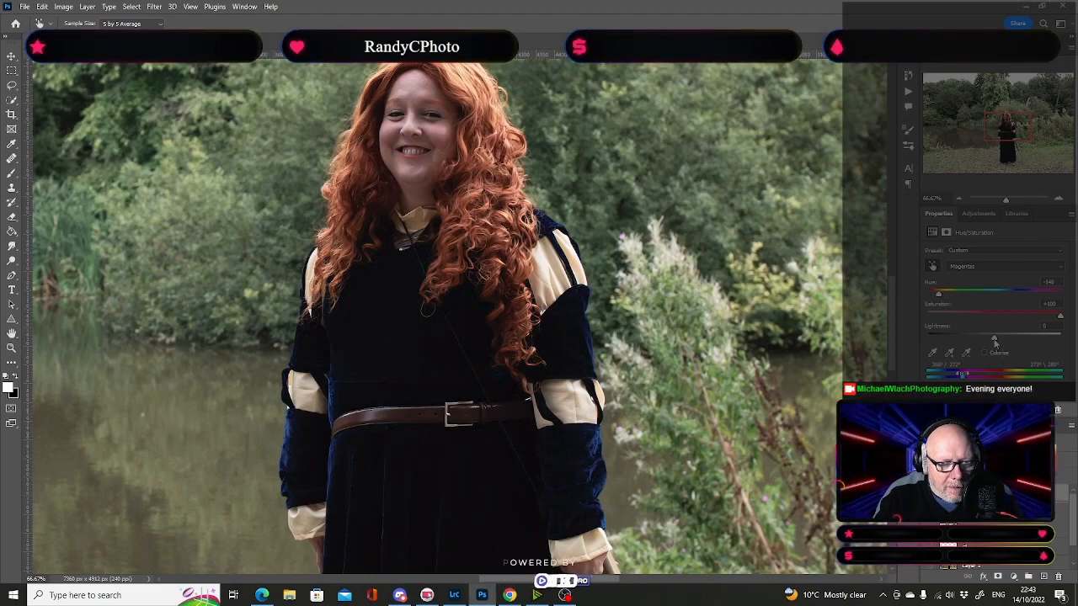
pyautogui.moveTo(995, 340)
pyautogui.mouseDown()
pyautogui.moveTo(1067, 347)
pyautogui.moveTo(898, 344)
pyautogui.moveTo(1029, 340)
pyautogui.moveTo(992, 340)
pyautogui.mouseUp()
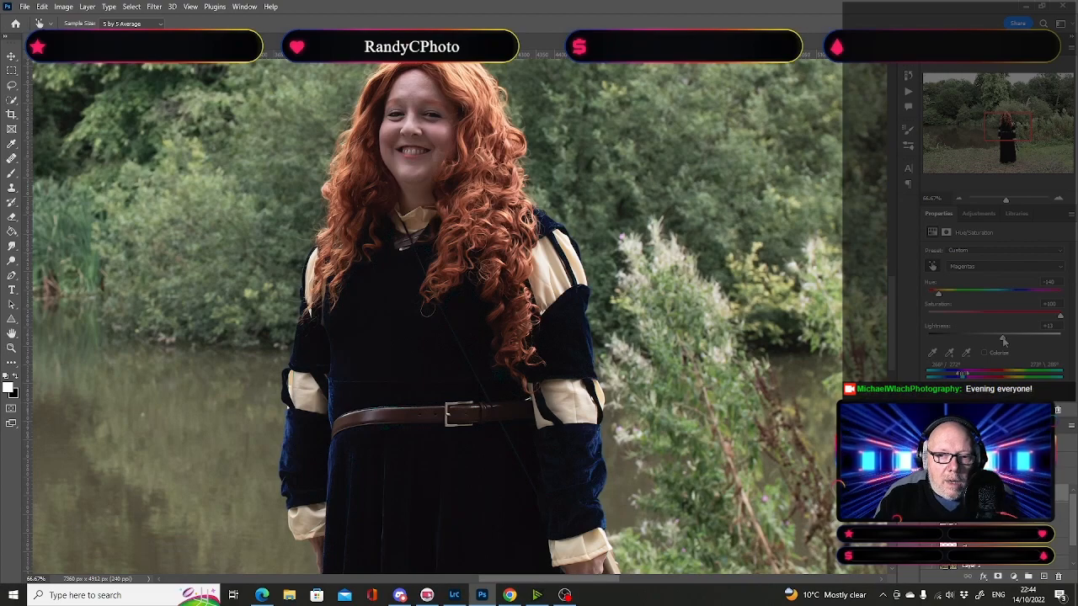
# Step: Sample the dress bodice to target the Blues range in Hue/Saturation, and raise its saturation to +100
pyautogui.press('w')
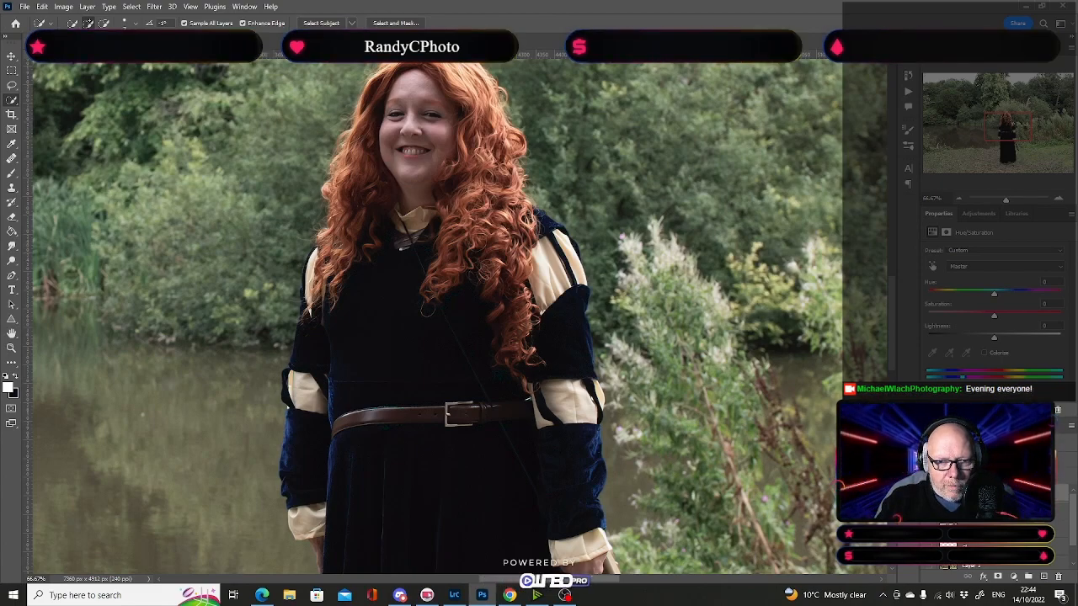
pyautogui.hotkey('ctrl', '\\')
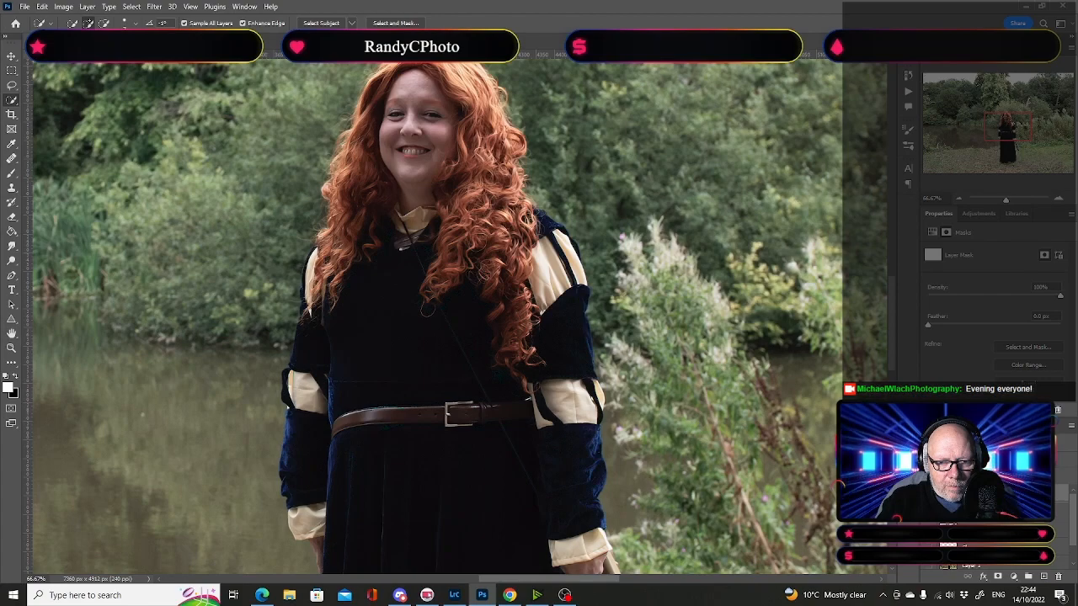
pyautogui.click(950, 493)
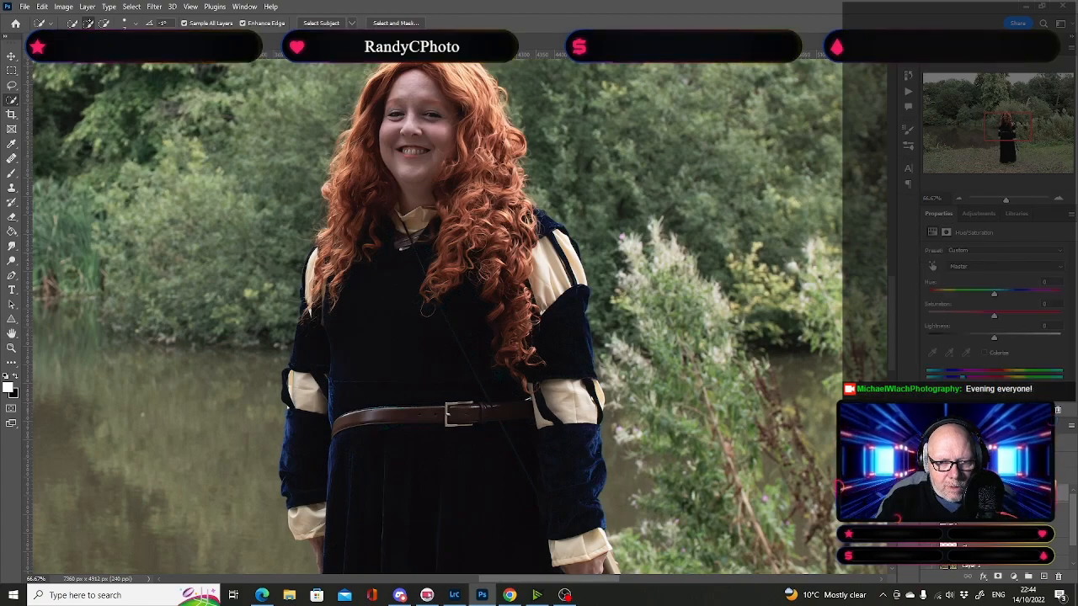
pyautogui.click(933, 267)
pyautogui.click(398, 354)
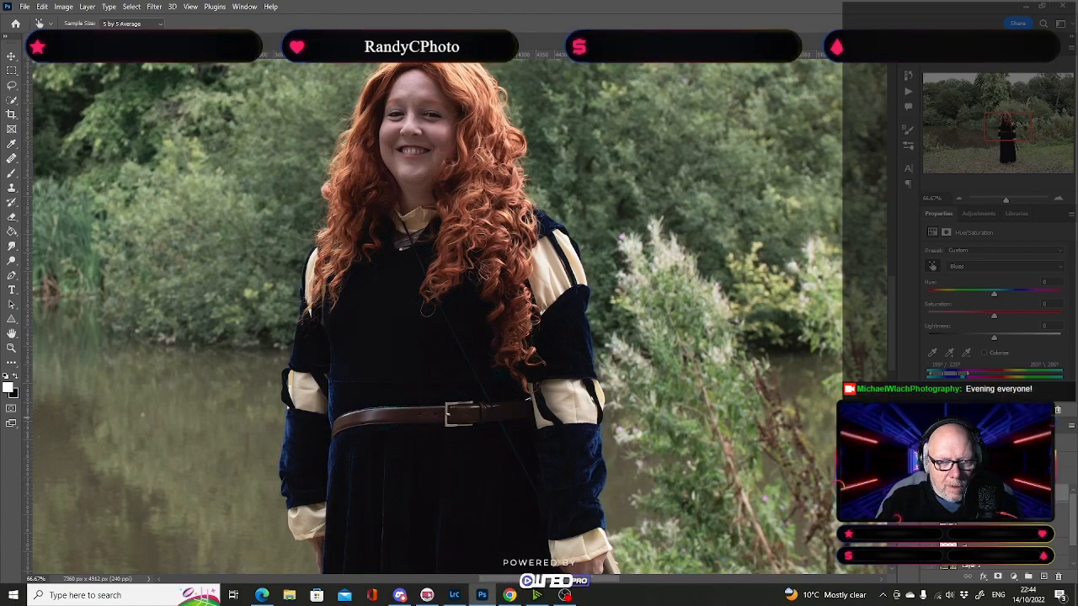
pyautogui.moveTo(995, 317); pyautogui.dragTo(1060, 316)
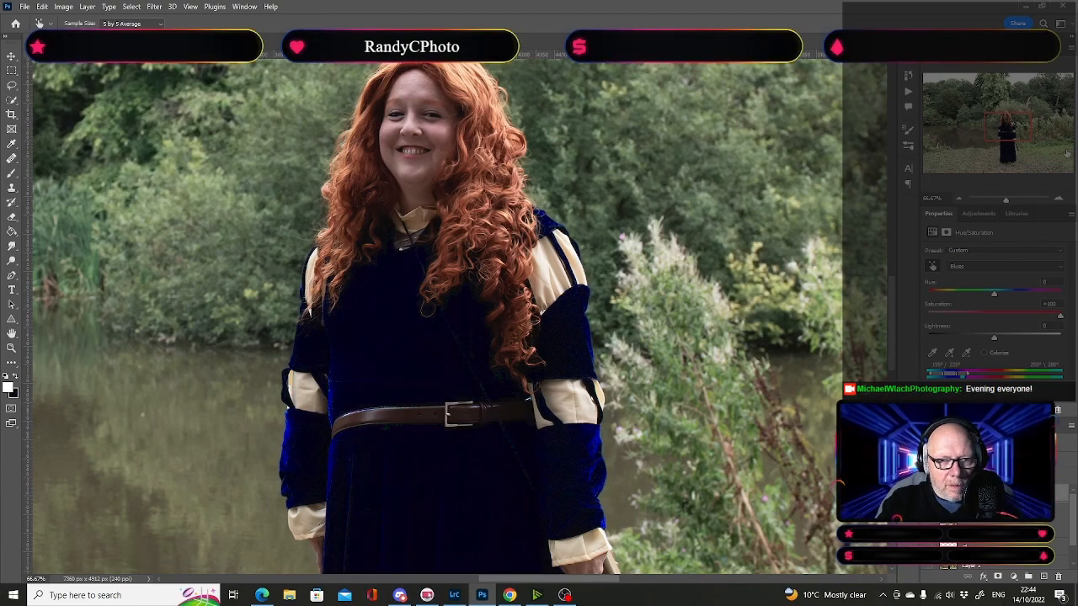
# Step: Narrow the saturated Blues range toward Magentas while checking the skirt, and set its hue to -180
pyautogui.moveTo(1029, 135); pyautogui.dragTo(1041, 154)
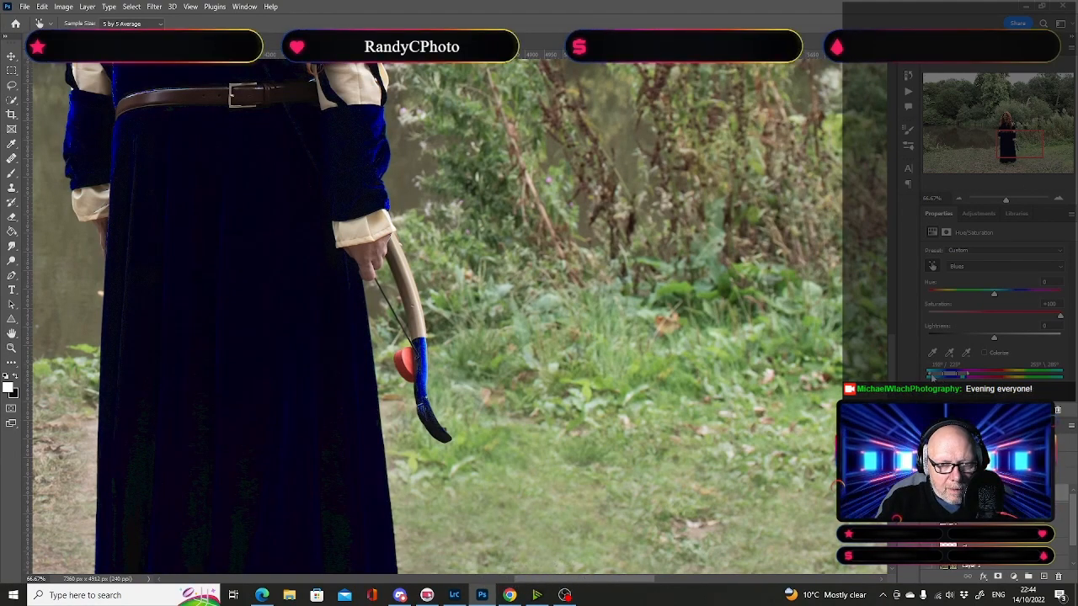
pyautogui.moveTo(944, 376); pyautogui.dragTo(960, 375)
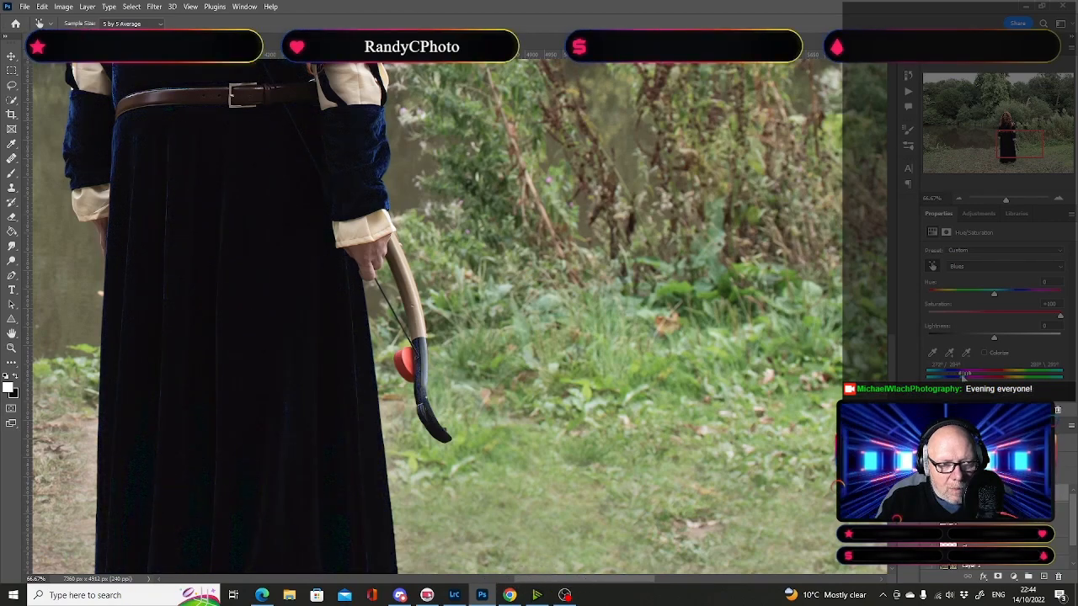
pyautogui.moveTo(1006, 153); pyautogui.dragTo(1001, 131)
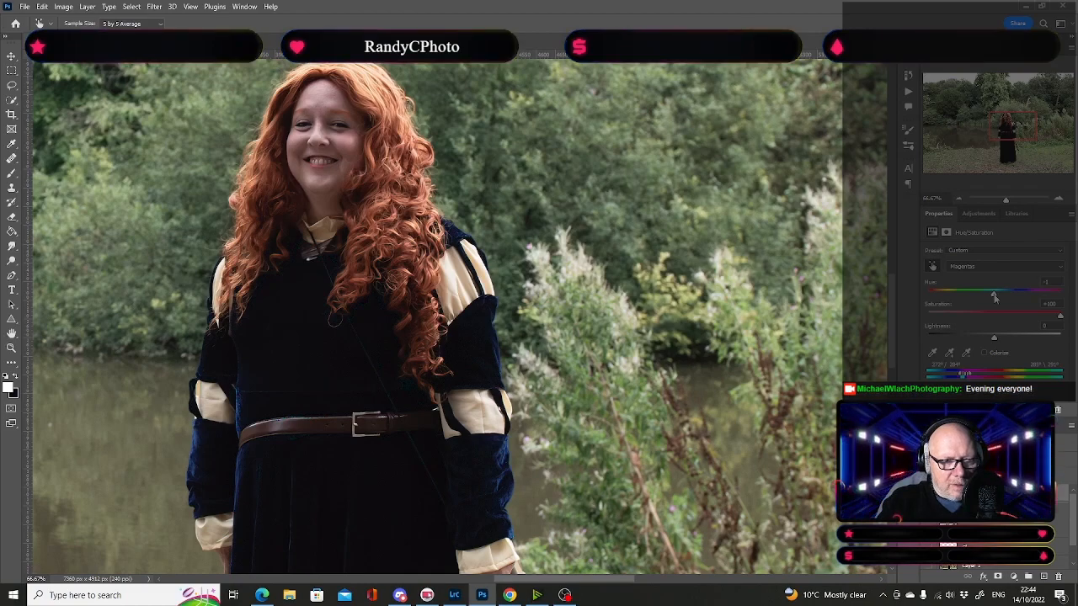
pyautogui.moveTo(994, 297); pyautogui.dragTo(924, 299)
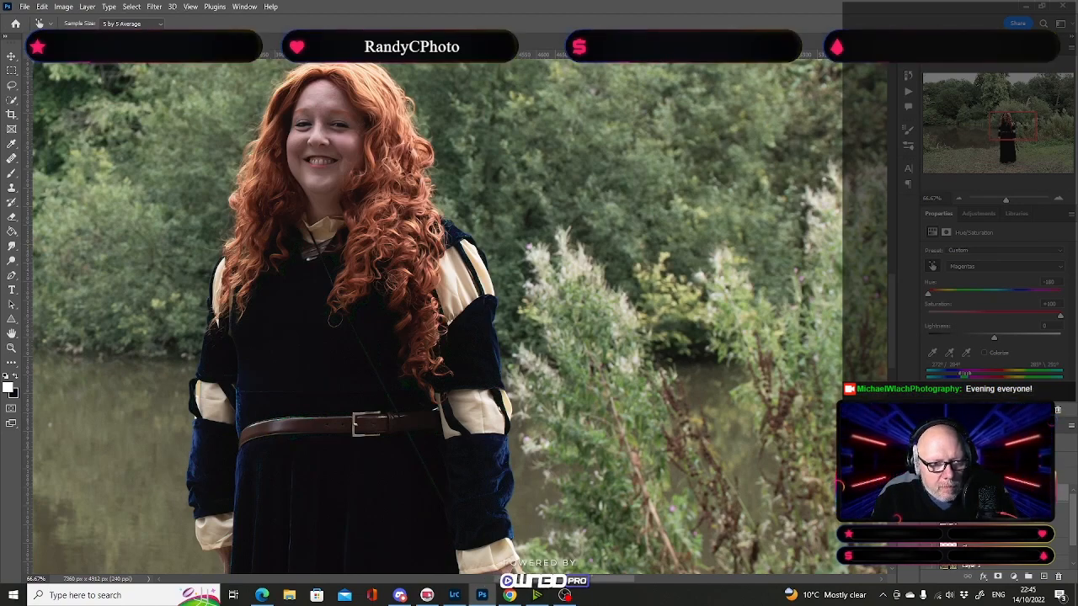
# Step: Sample the blue sleeve to target a fresh Blues range, and set its saturation to +100 while checking the dress
pyautogui.press('w')
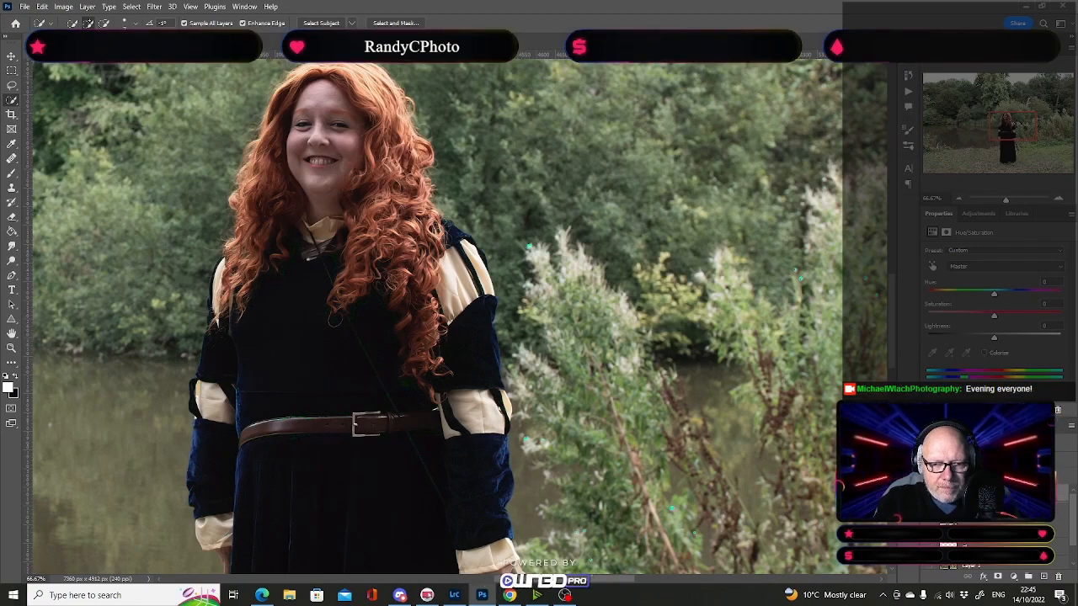
pyautogui.hotkey('alt', '[')
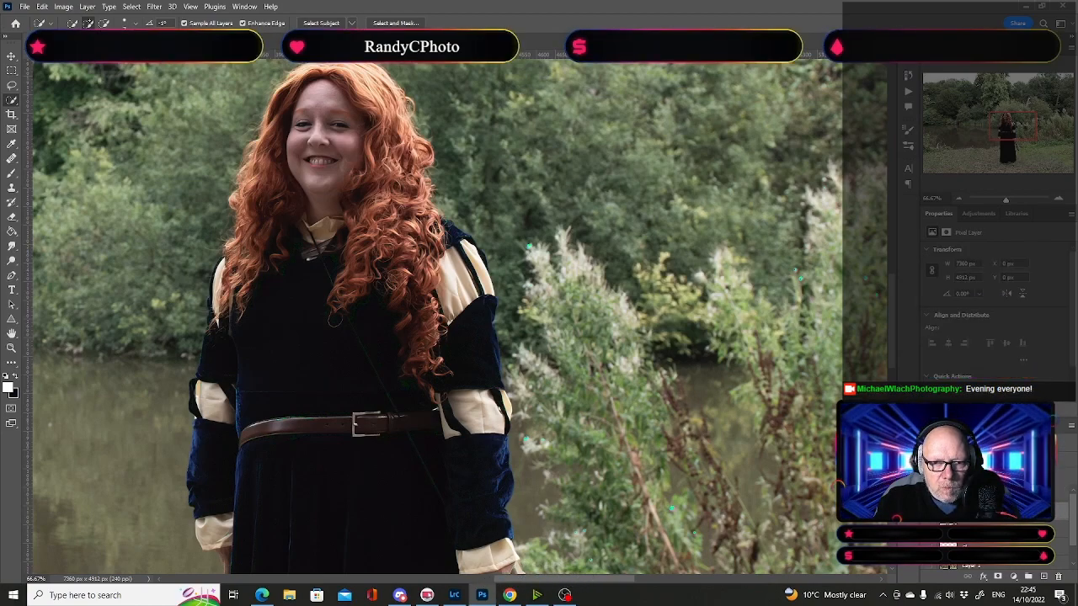
pyautogui.hotkey('alt', ']')
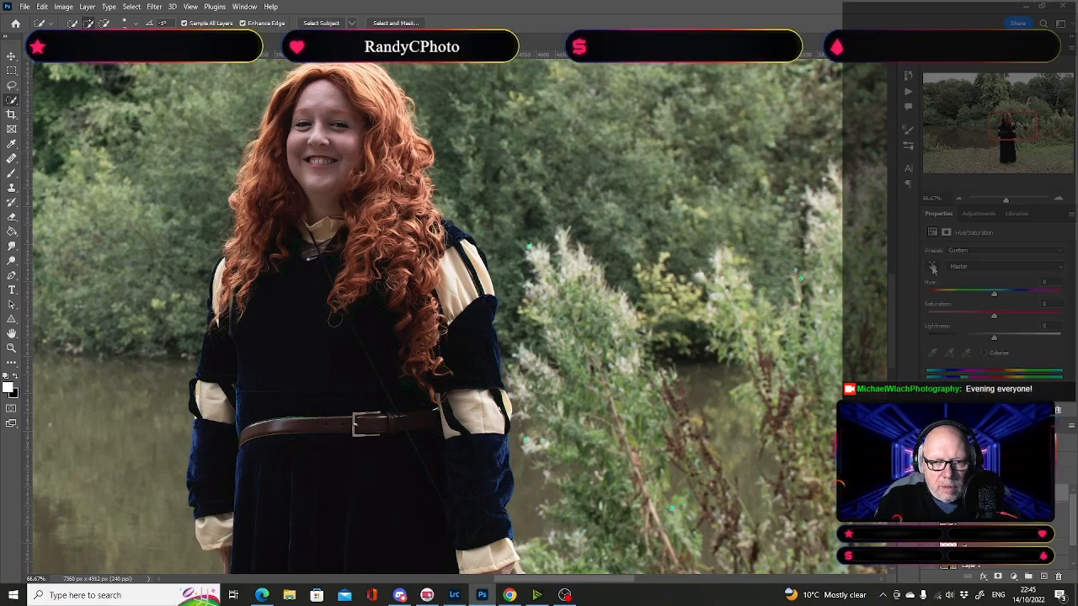
pyautogui.click(932, 268)
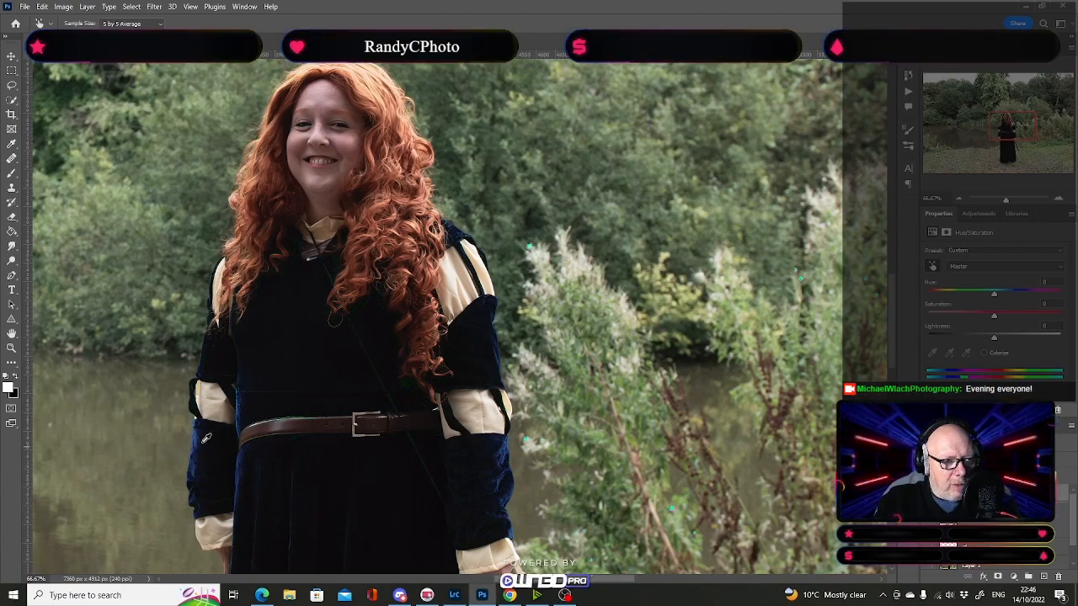
pyautogui.click(199, 436)
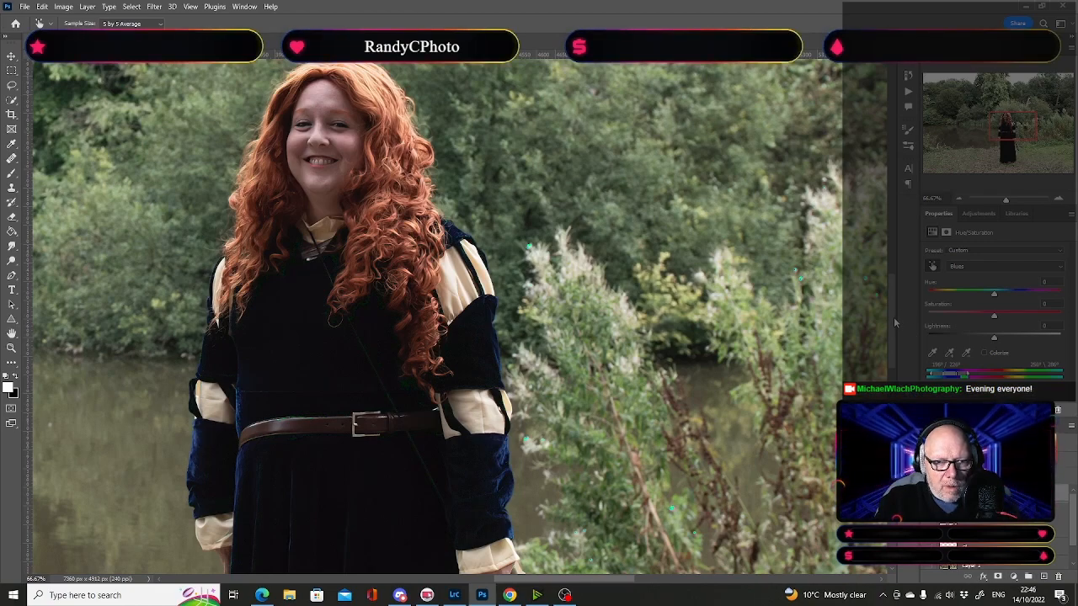
pyautogui.moveTo(893, 322); pyautogui.dragTo(899, 360)
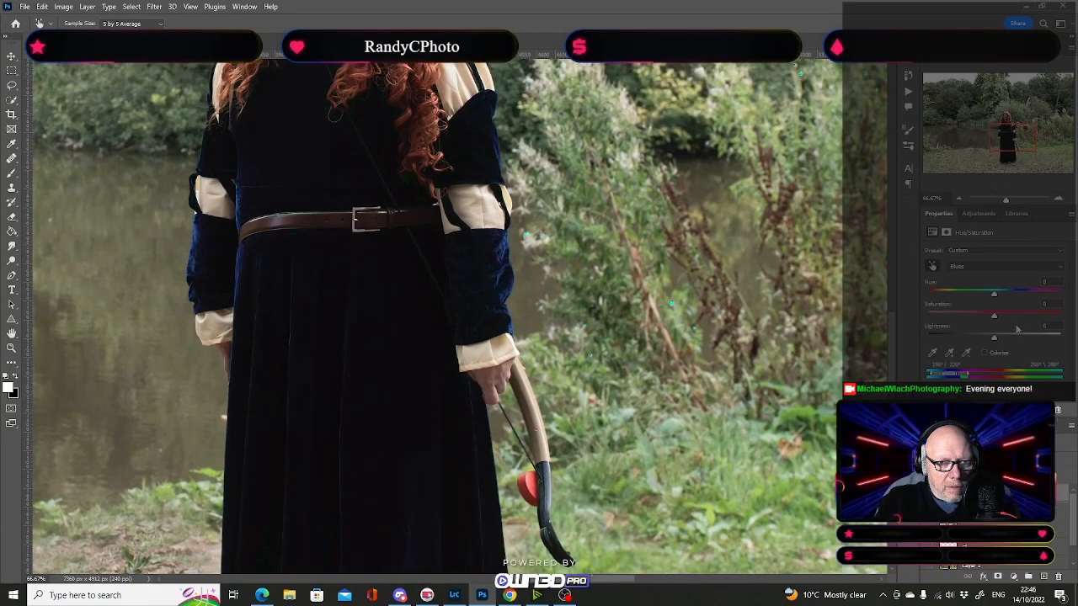
pyautogui.moveTo(994, 318); pyautogui.dragTo(1065, 327)
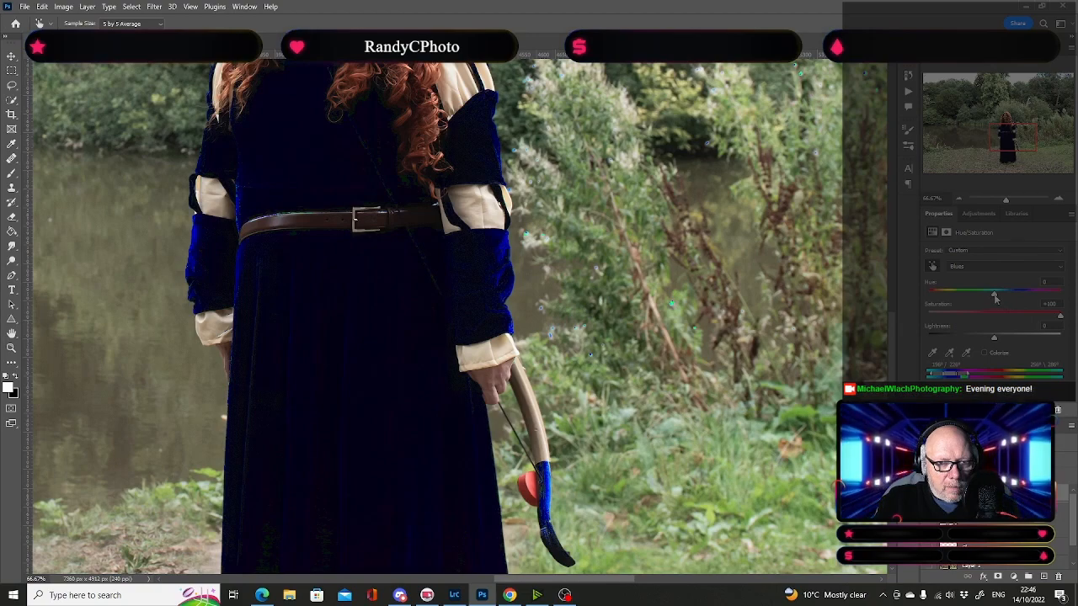
pyautogui.moveTo(995, 298)
pyautogui.mouseDown()
pyautogui.moveTo(1014, 297)
pyautogui.moveTo(971, 303)
pyautogui.moveTo(996, 304)
pyautogui.mouseUp()
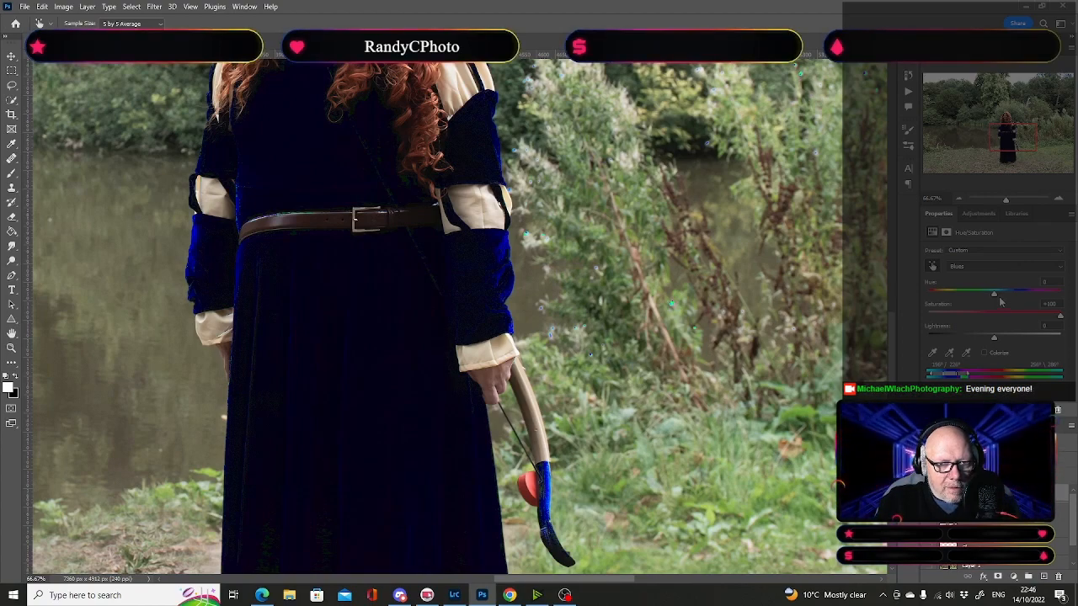
pyautogui.moveTo(1015, 145); pyautogui.dragTo(1010, 128)
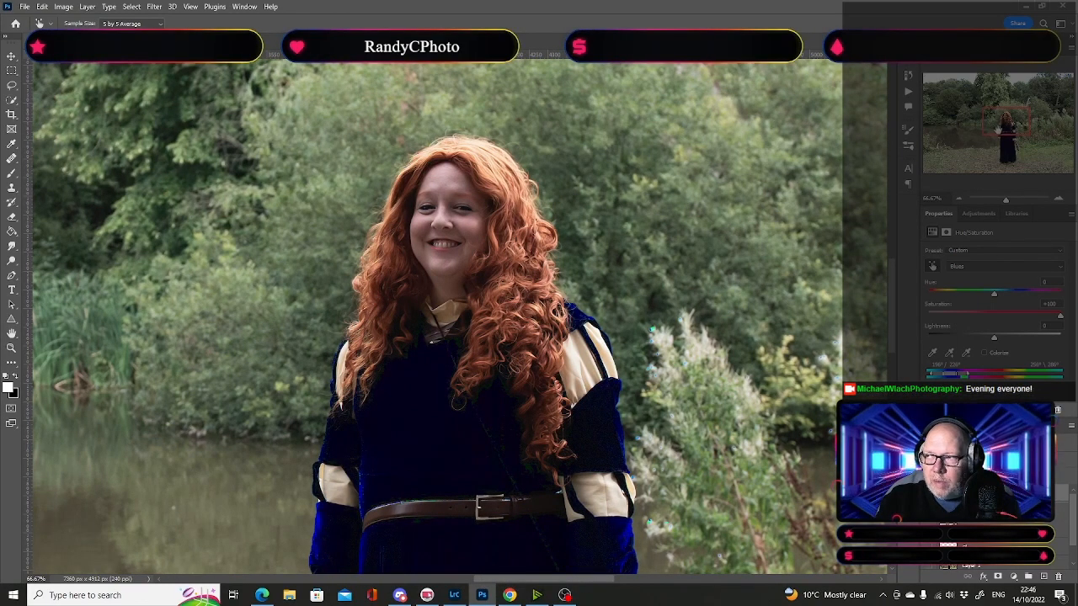
# Step: Compare the dress colours in the Merida cosplay and Brave reference images in the browser, and return to Photoshop
pyautogui.click(510, 595)
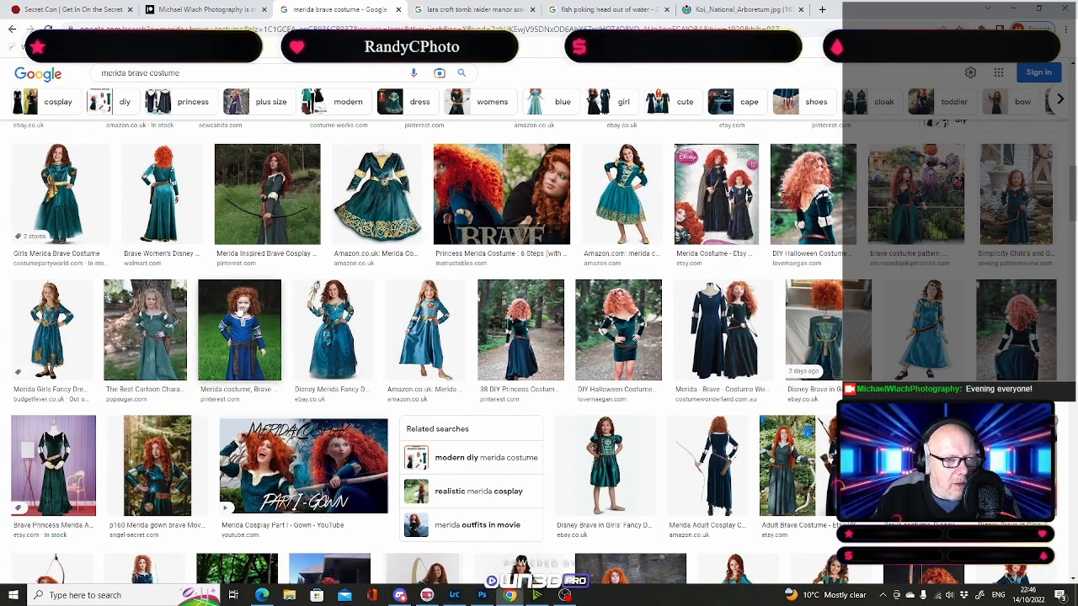
pyautogui.click(278, 192)
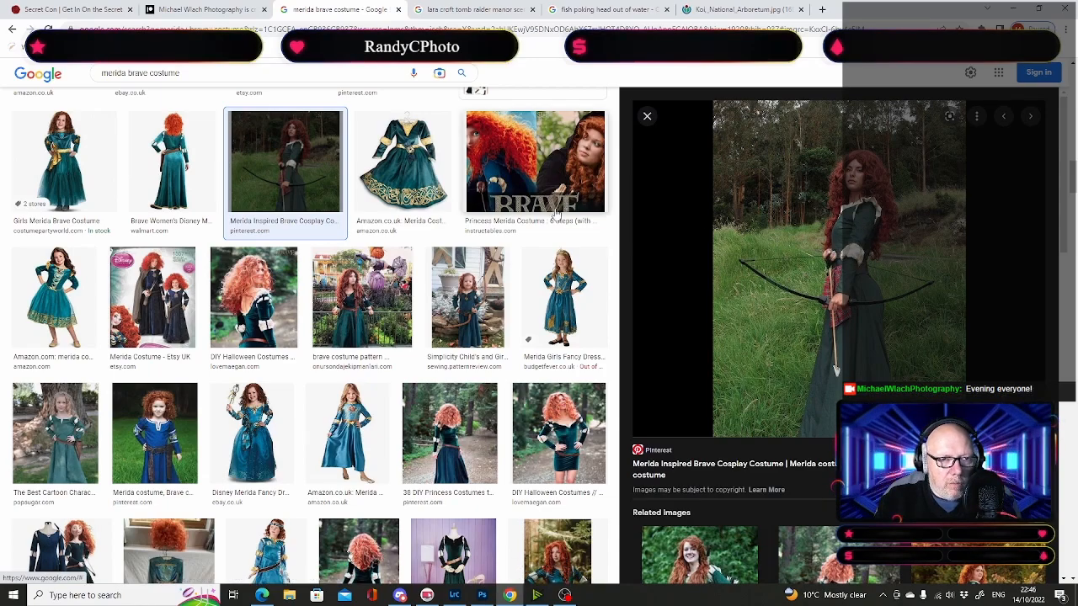
pyautogui.click(514, 177)
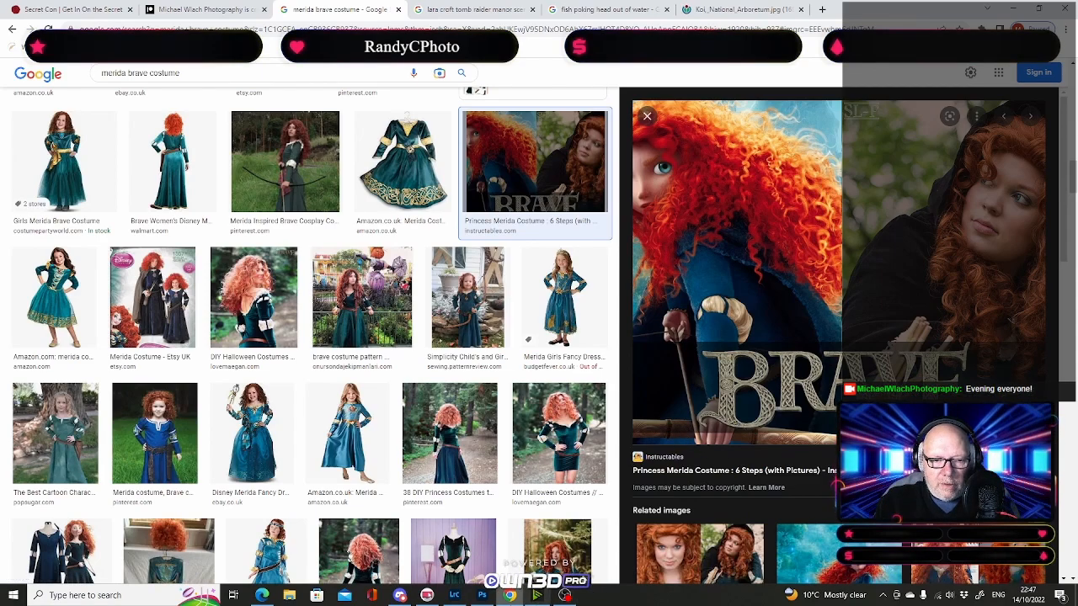
pyautogui.click(488, 595)
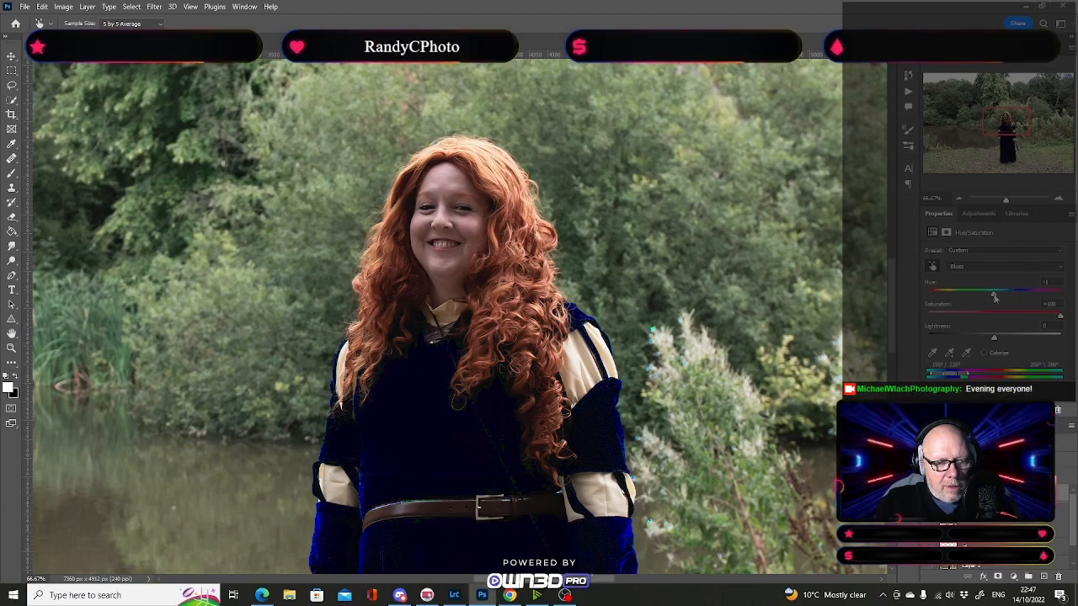
# Step: Try red, olive and purple for the dress with Blues hues of about +122, +180 and +88
pyautogui.moveTo(994, 297); pyautogui.dragTo(1036, 294)
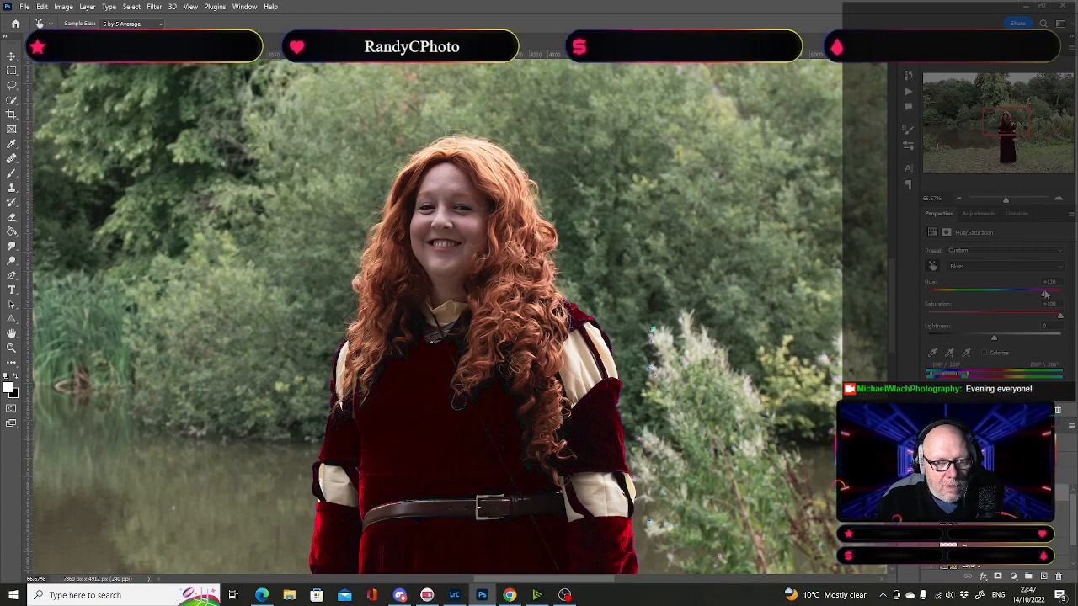
pyautogui.moveTo(1045, 294); pyautogui.dragTo(1045, 295)
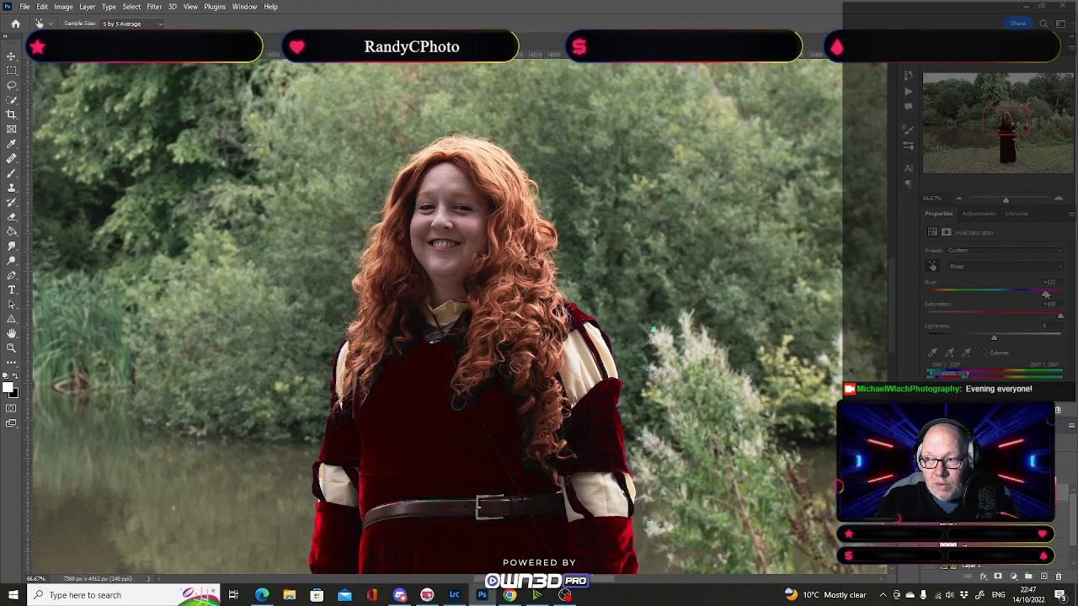
pyautogui.moveTo(1046, 296); pyautogui.dragTo(1070, 297)
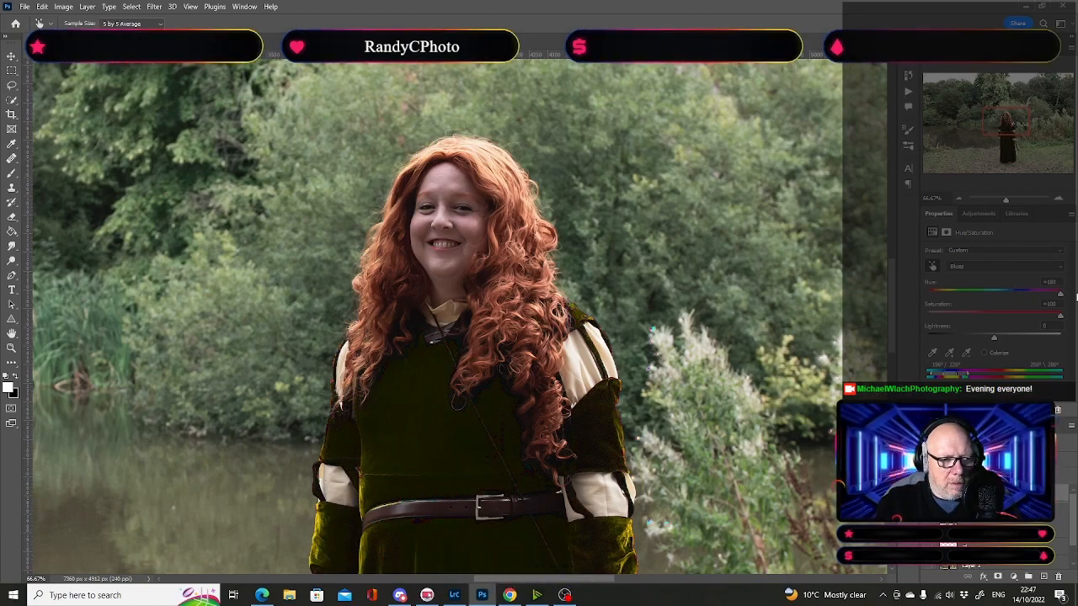
pyautogui.moveTo(1061, 295); pyautogui.dragTo(1022, 293)
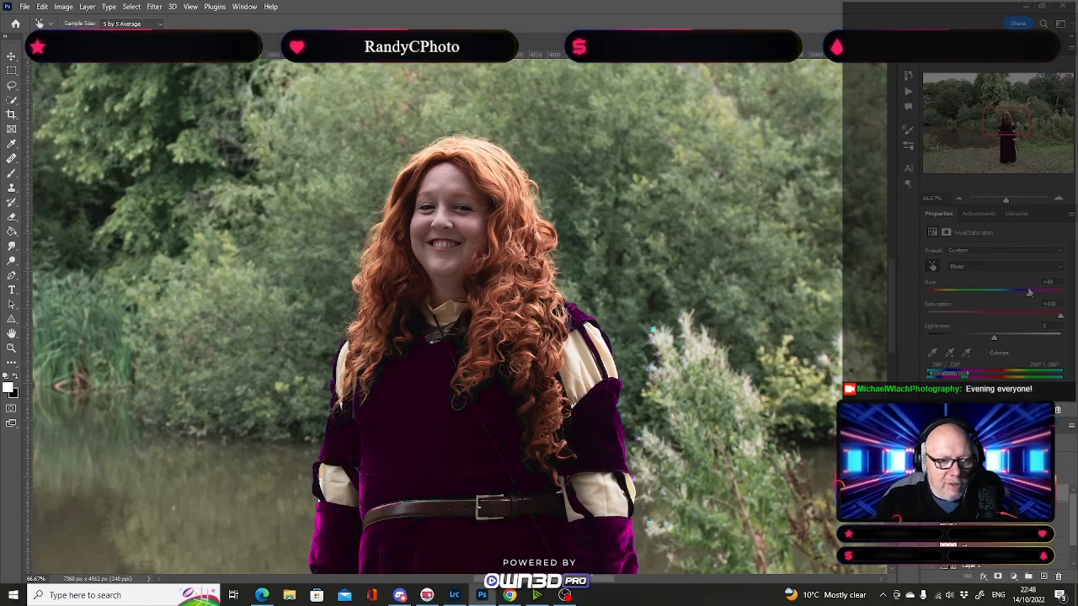
# Step: Recolour the dress dark green by setting the Blues range to hue -74, saturation -75 and lightness 0
pyautogui.moveTo(1018, 292); pyautogui.dragTo(945, 295)
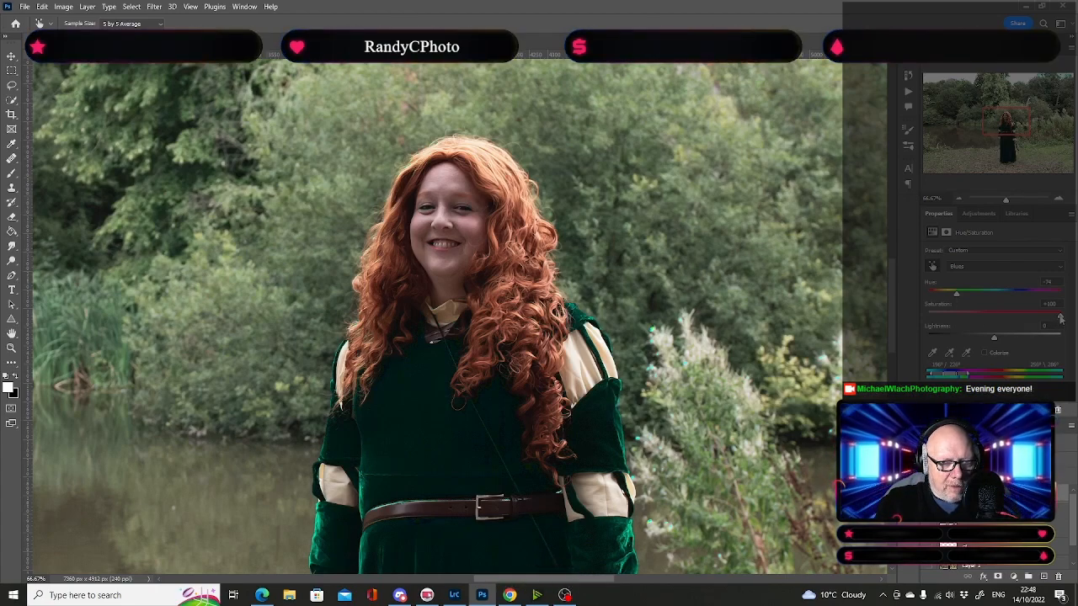
pyautogui.moveTo(1060, 317); pyautogui.dragTo(946, 329)
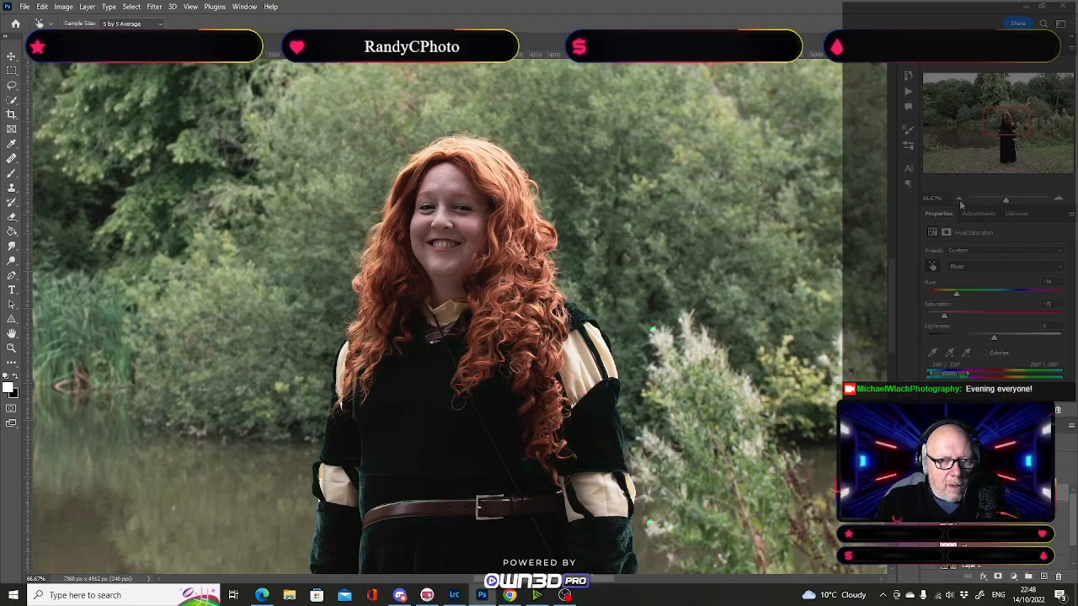
pyautogui.hotkey('ctrl', '-')
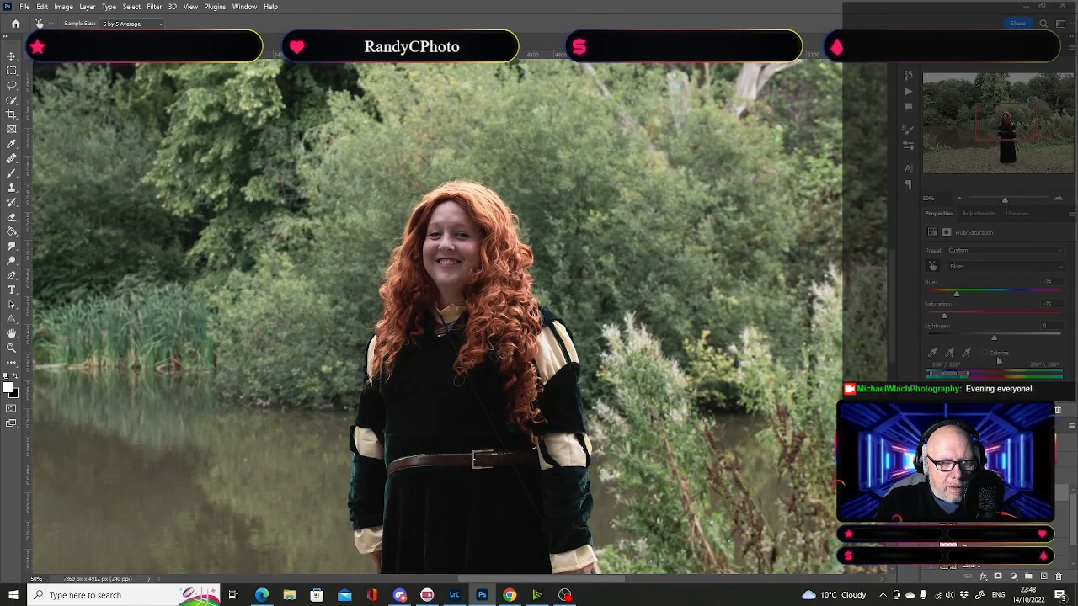
pyautogui.moveTo(995, 340)
pyautogui.mouseDown()
pyautogui.moveTo(966, 350)
pyautogui.moveTo(997, 341)
pyautogui.mouseUp()
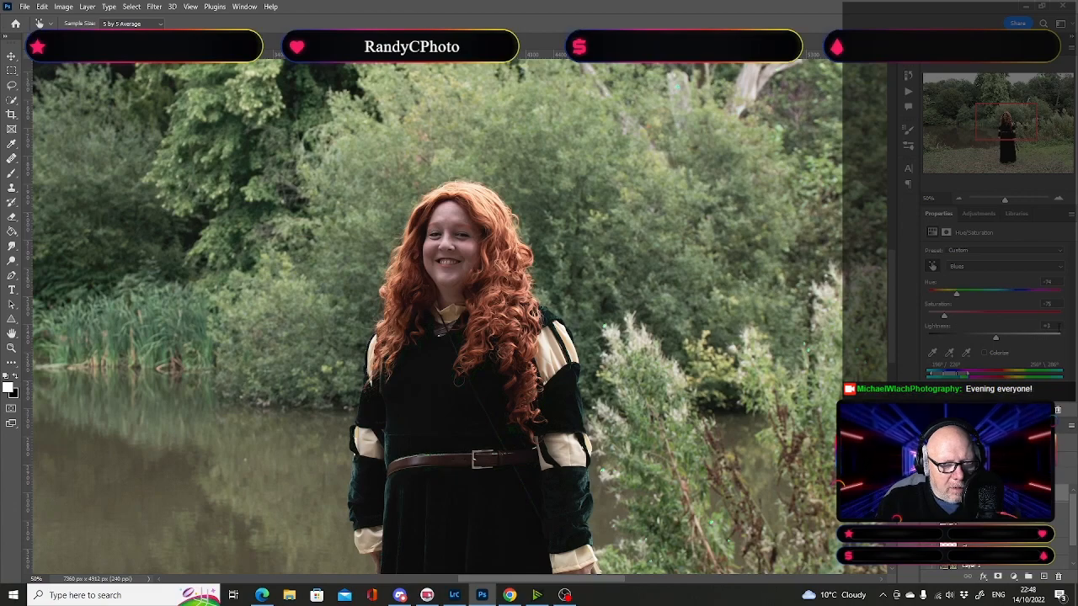
pyautogui.write('0')
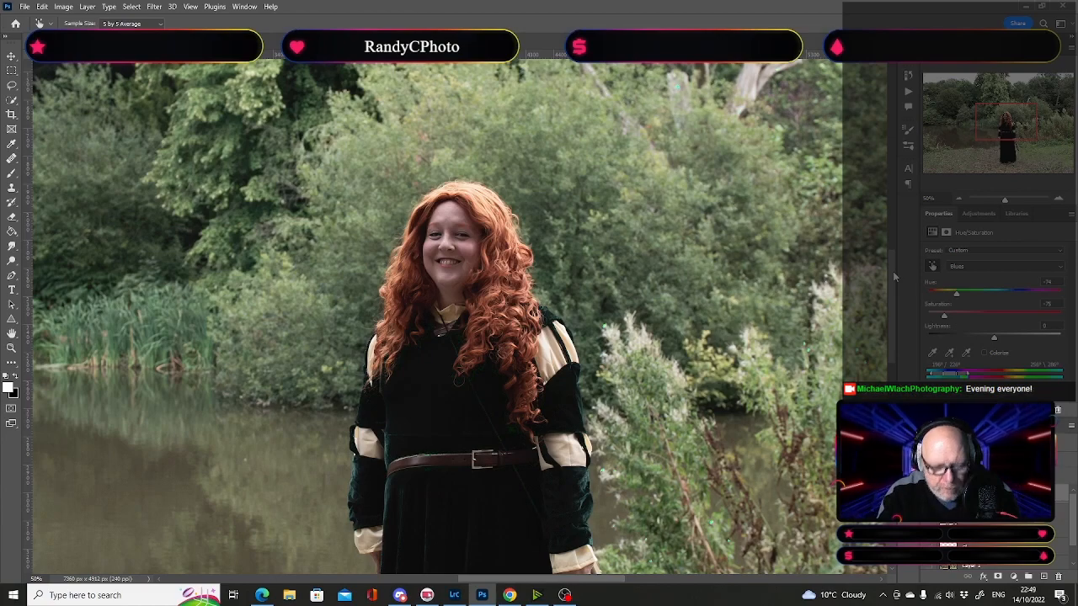
# Step: Check the recoloured dress in the whole photo and in a closer view of the woman
pyautogui.hotkey('ctrl', '0')
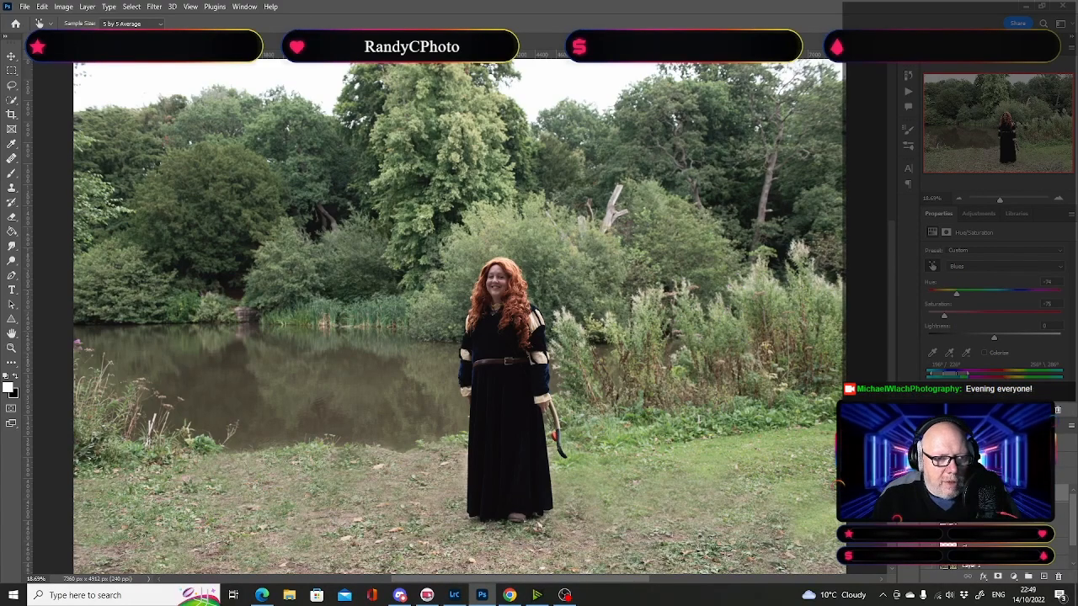
pyautogui.click(1060, 200)
pyautogui.click(1059, 199)
pyautogui.click(1059, 200)
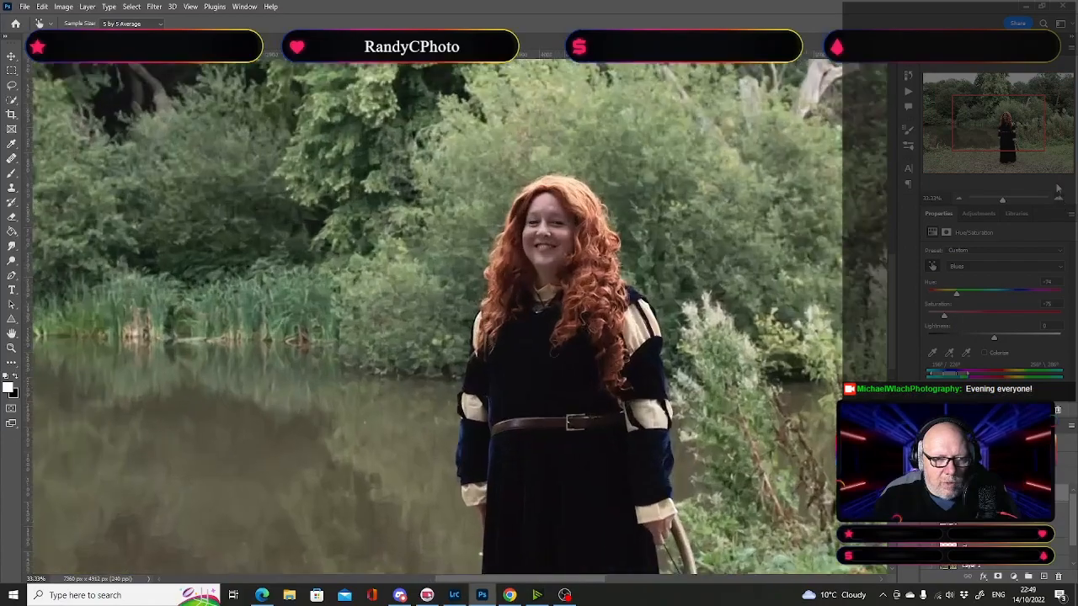
# Step: Compare the dress with and without the green Hue/Saturation recolouring in a closer view of the woman
pyautogui.moveTo(1015, 140); pyautogui.dragTo(1013, 128)
pyautogui.click(1058, 199)
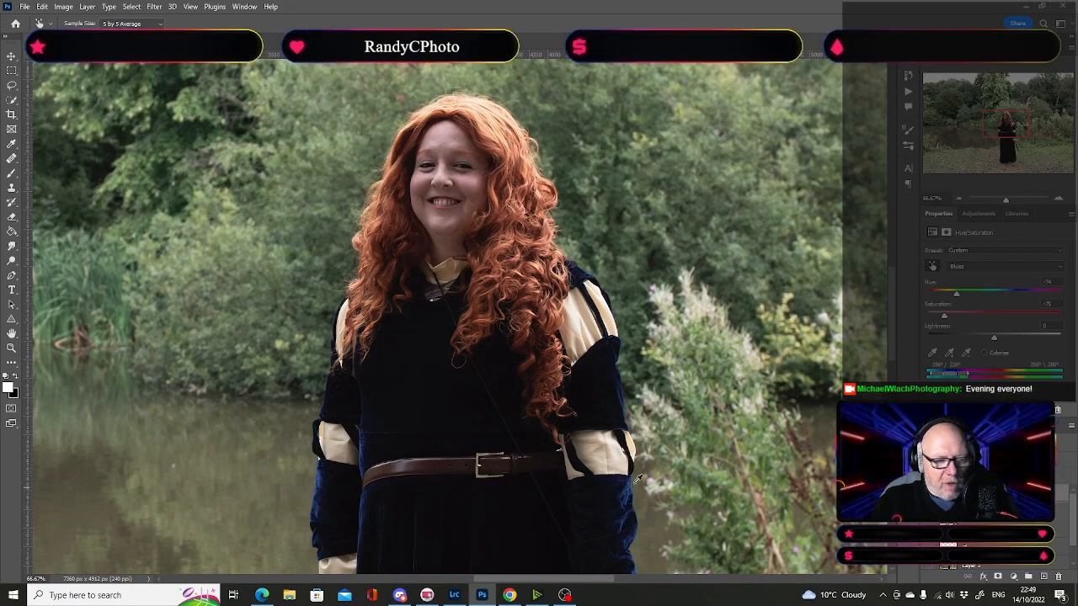
pyautogui.hotkey('ctrl', ',')
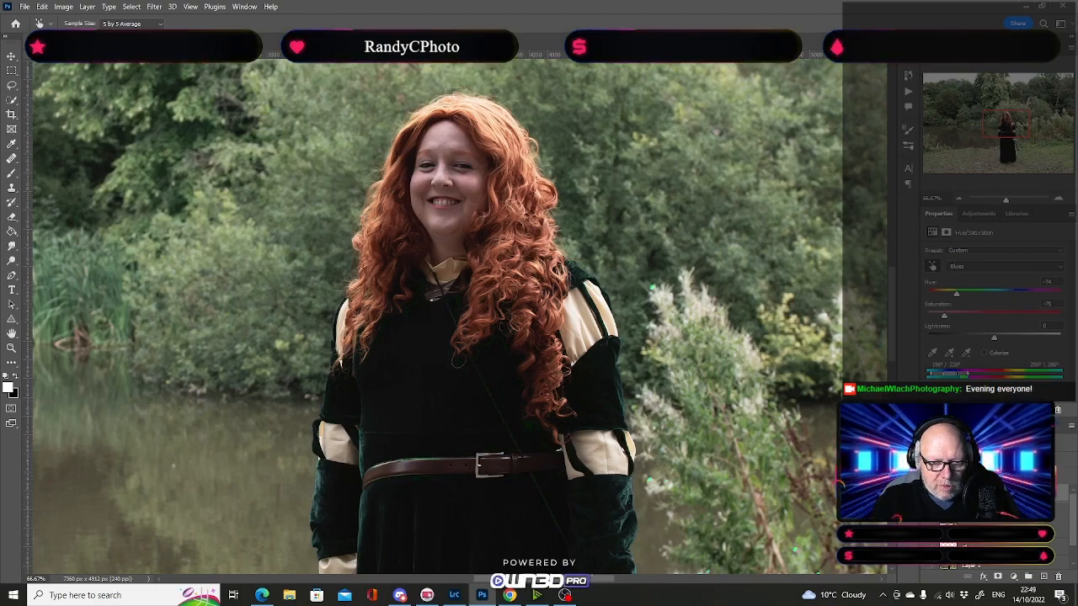
# Step: Add another Hue/Saturation adjustment layer, sample the red hair to target the Reds, and try a saturation of +100
pyautogui.press('w')
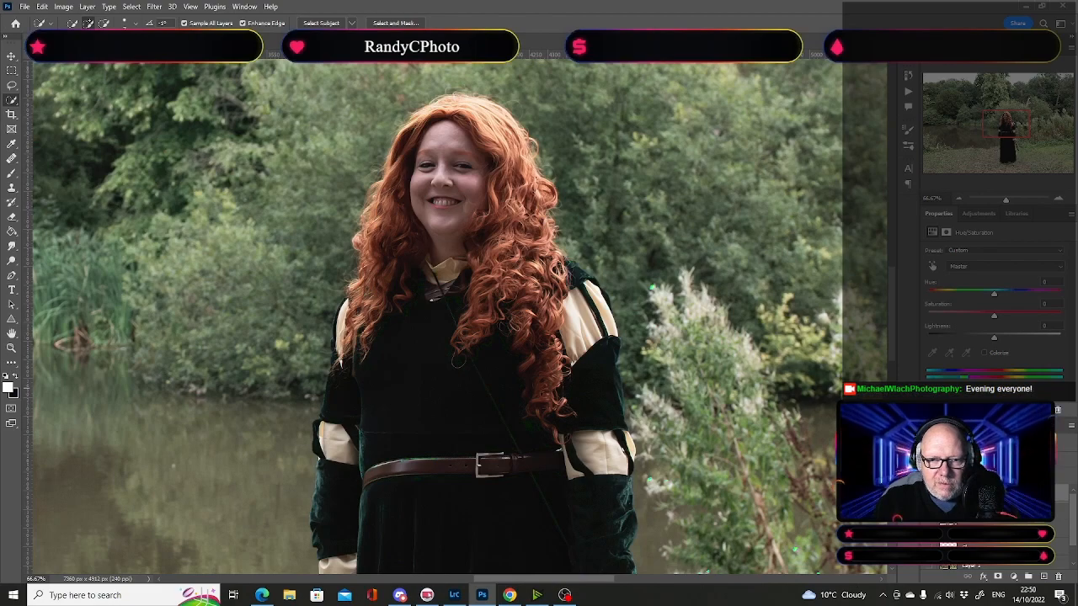
pyautogui.click(1014, 578)
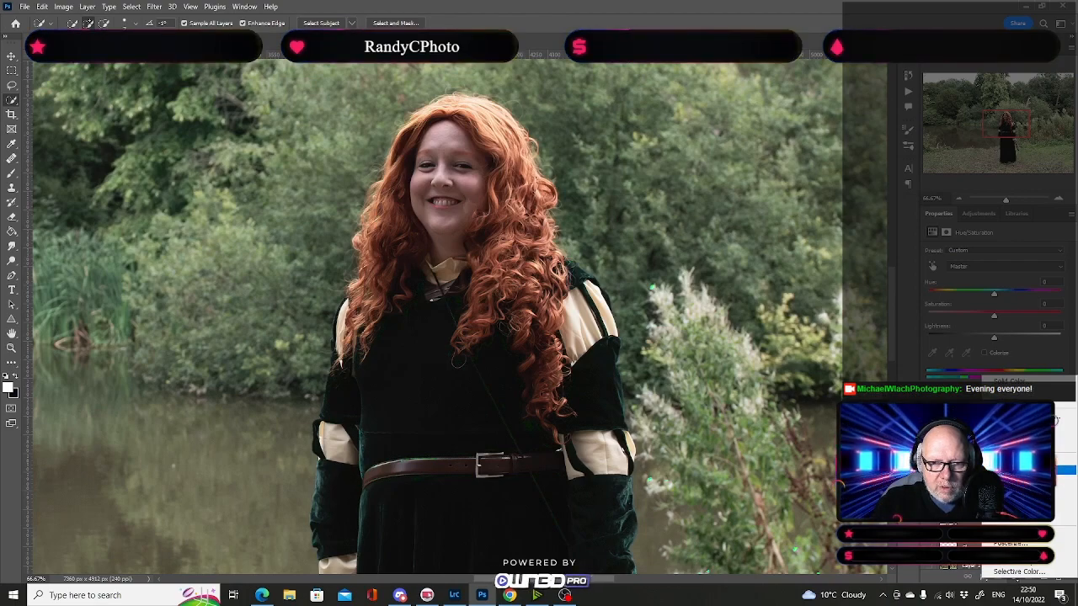
pyautogui.click(1014, 470)
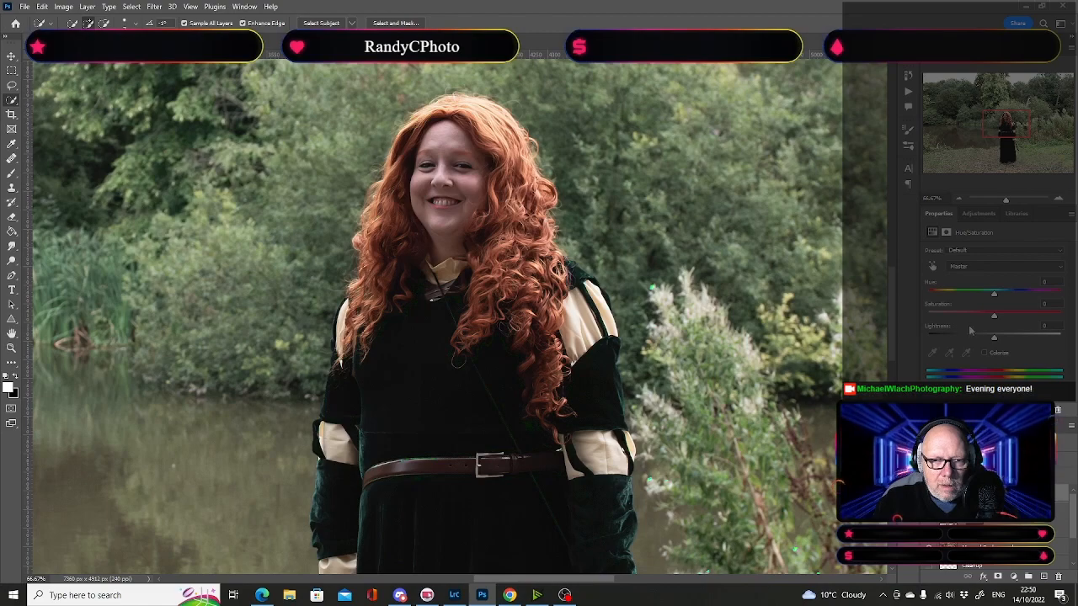
pyautogui.click(932, 266)
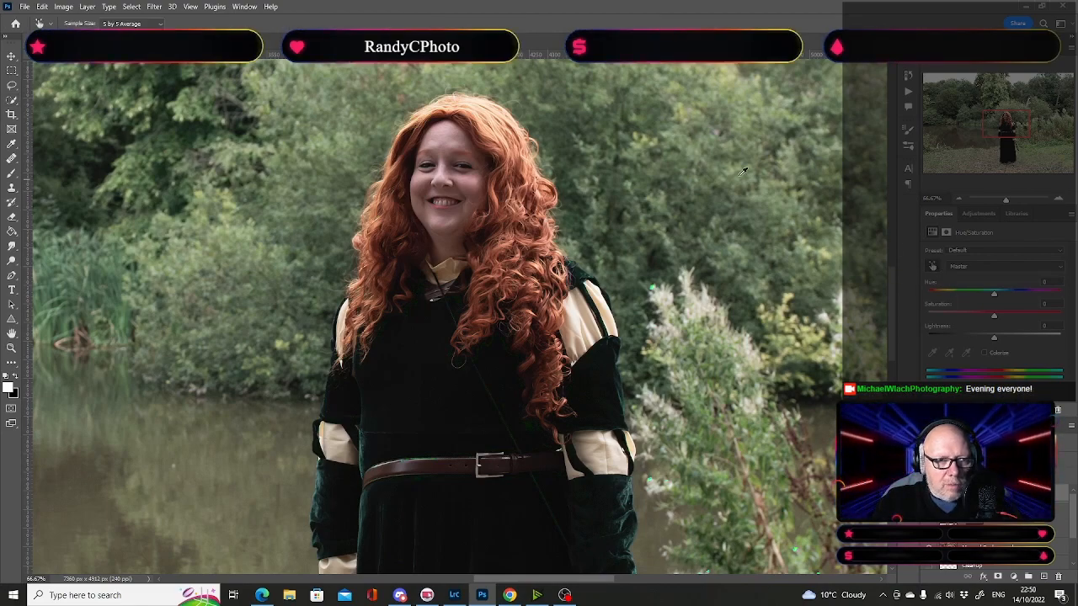
pyautogui.click(518, 163)
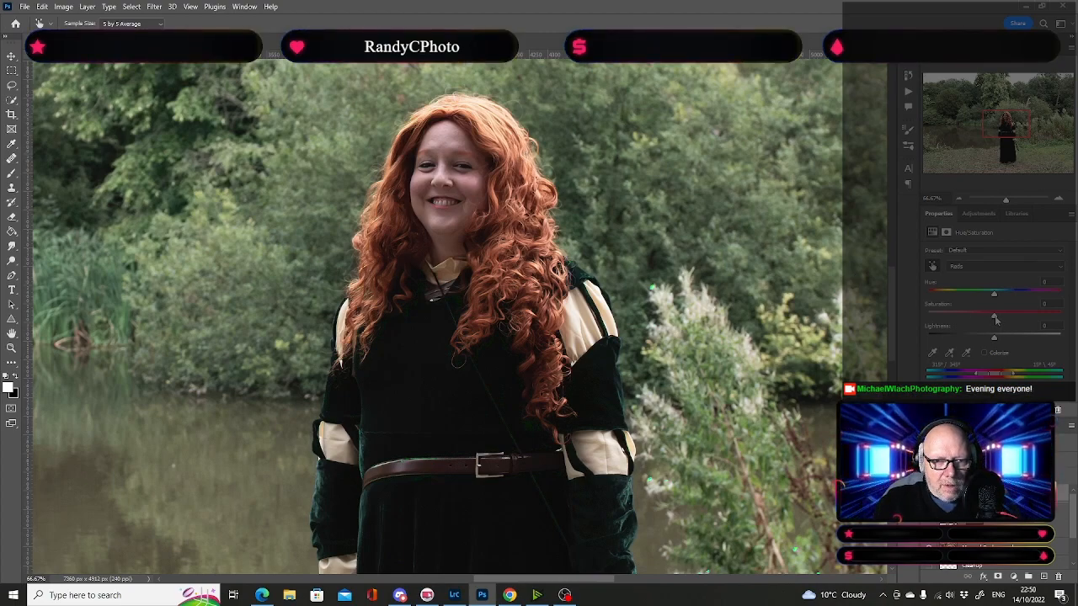
pyautogui.moveTo(999, 319); pyautogui.dragTo(1075, 313)
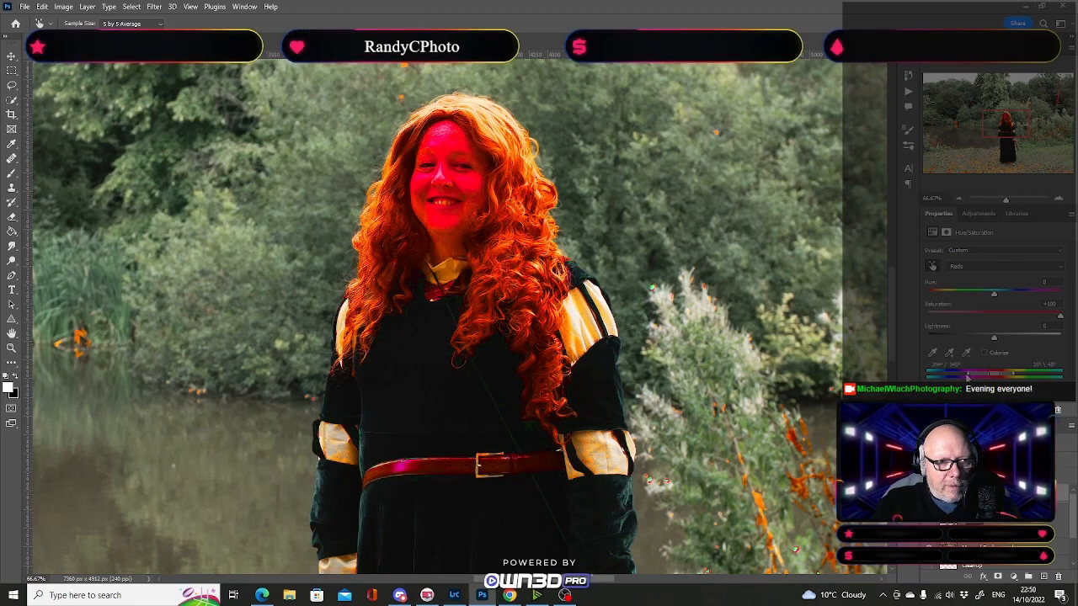
# Step: Try shifting and narrowing the adjustment's colour range to isolate the hair from the skin and surroundings
pyautogui.moveTo(967, 375); pyautogui.dragTo(950, 374)
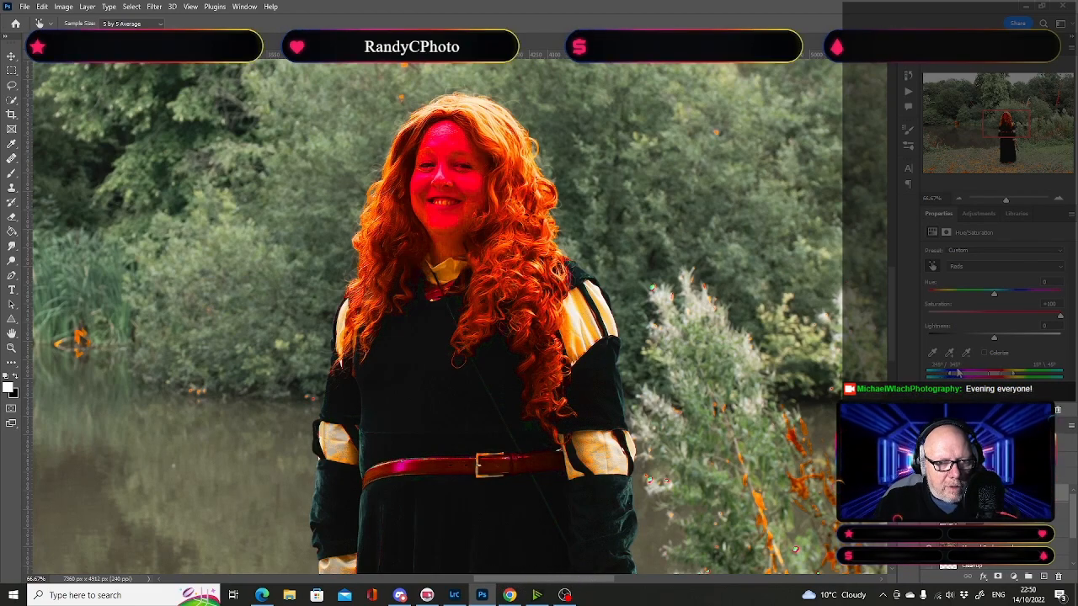
pyautogui.moveTo(982, 375); pyautogui.dragTo(1008, 374)
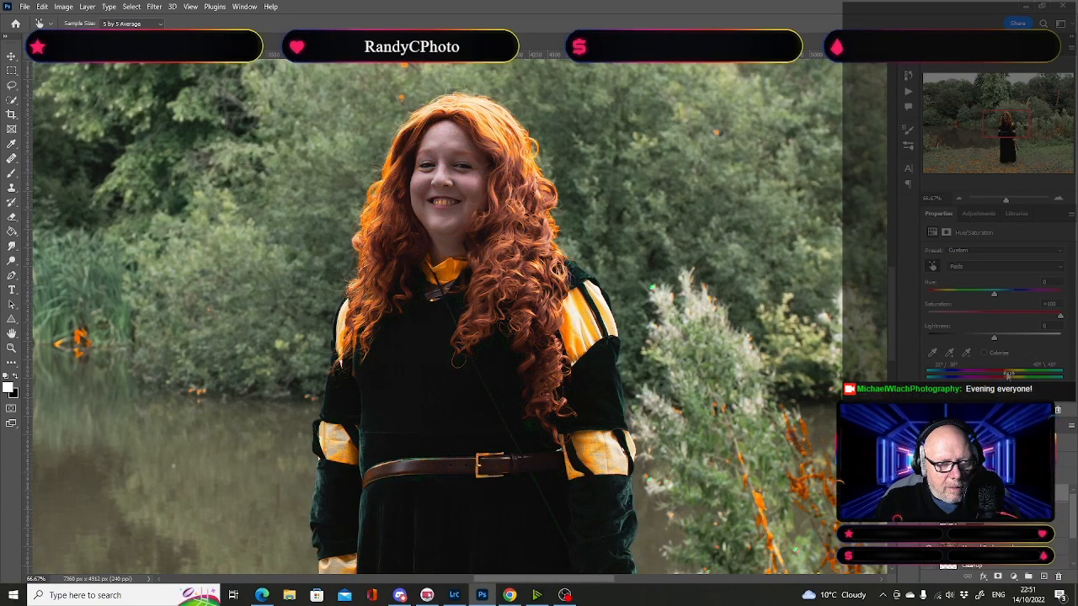
pyautogui.moveTo(1006, 375); pyautogui.dragTo(1011, 377)
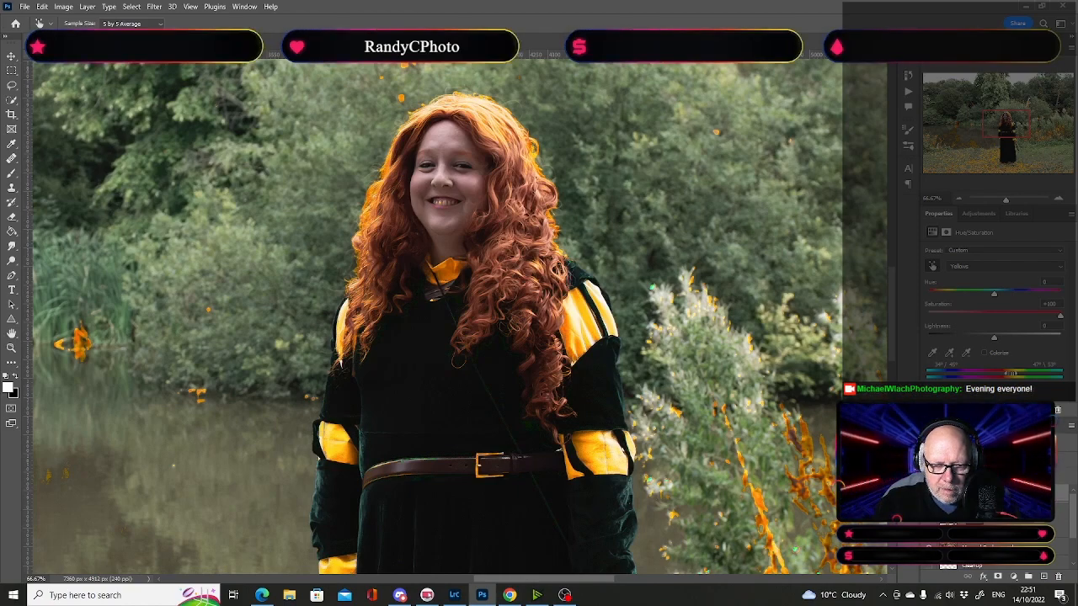
# Step: Add a Vibrance adjustment layer and set its vibrance to +25 and saturation to +27
pyautogui.click(1014, 580)
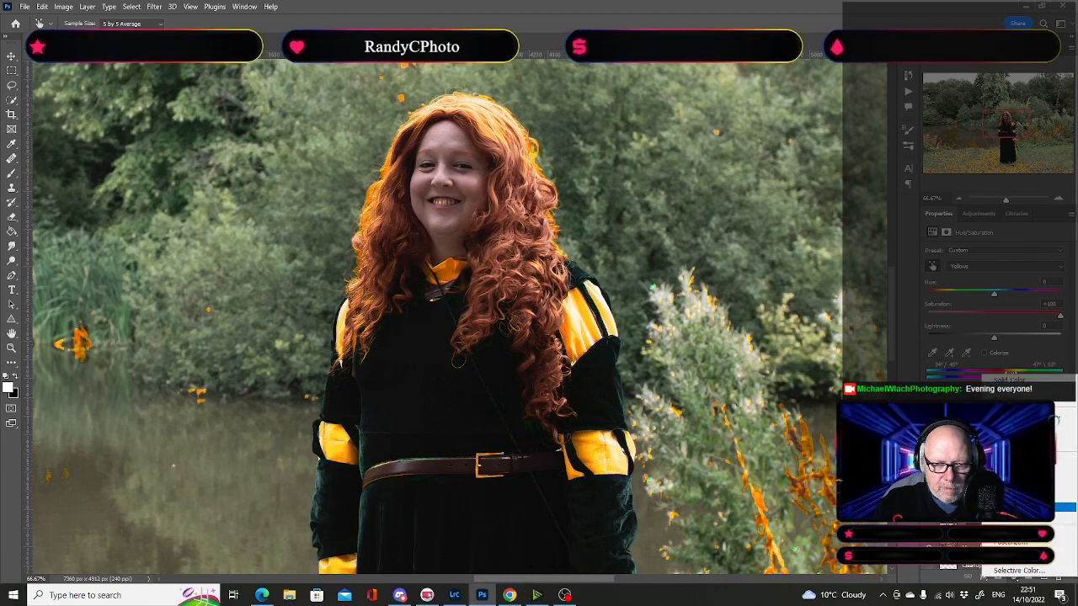
pyautogui.click(1018, 459)
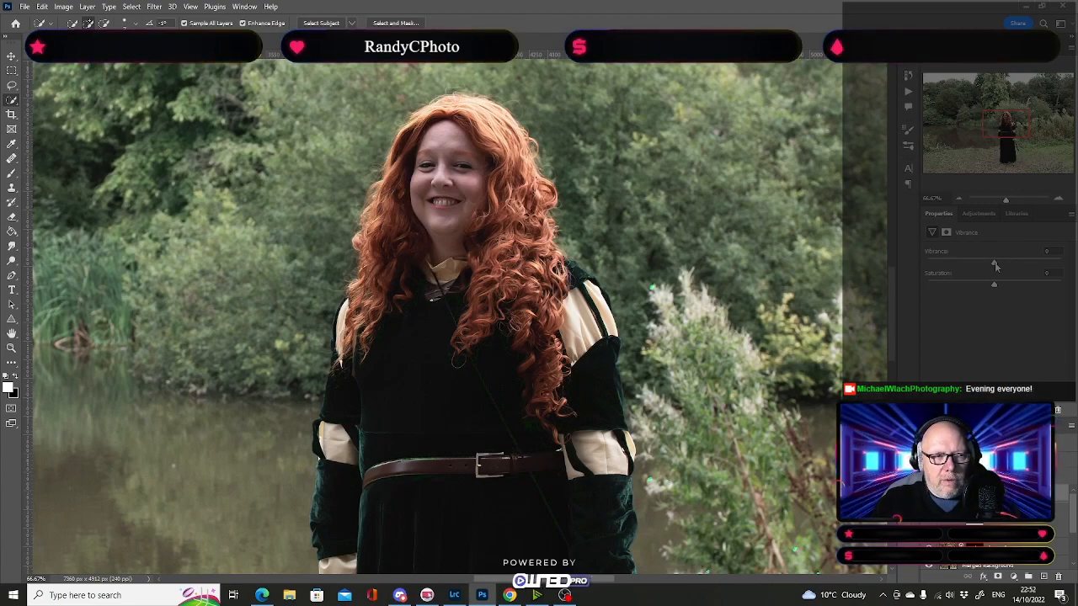
pyautogui.moveTo(995, 266); pyautogui.dragTo(933, 263)
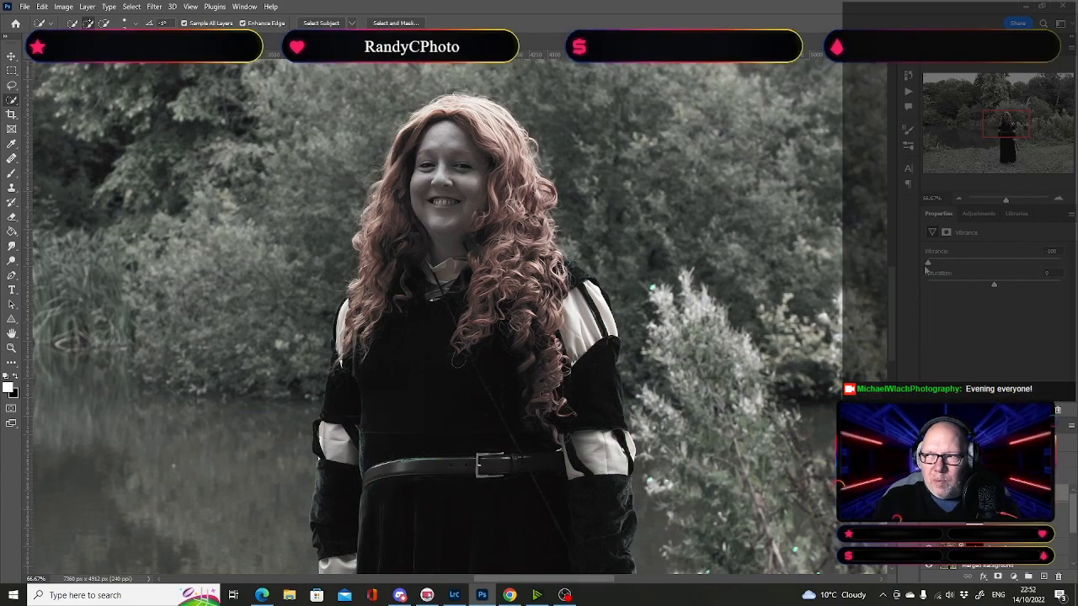
pyautogui.moveTo(940, 263); pyautogui.dragTo(1076, 272)
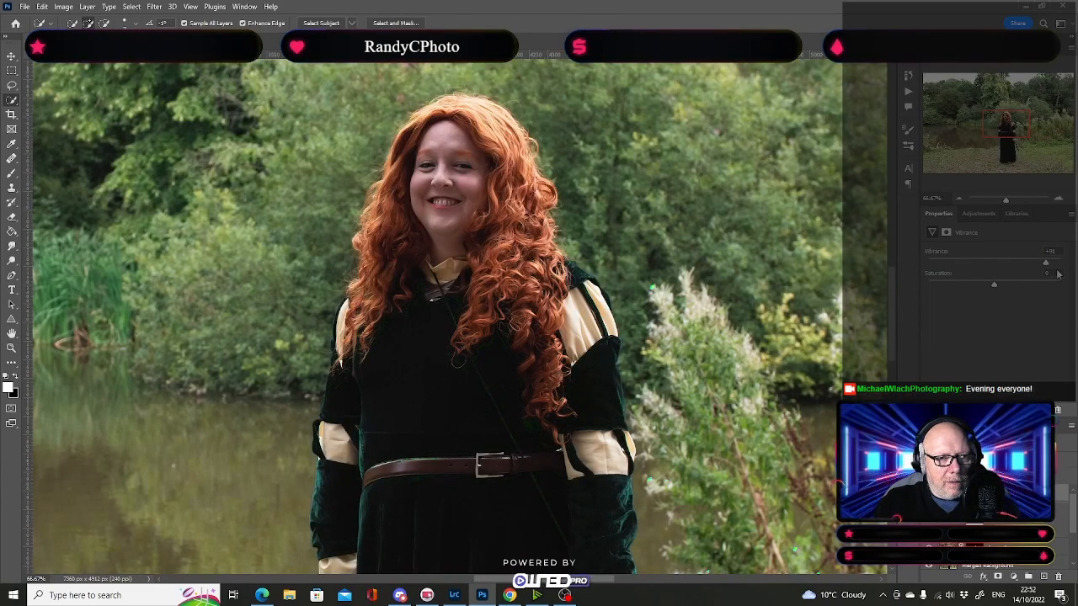
pyautogui.moveTo(1039, 274); pyautogui.dragTo(1075, 275)
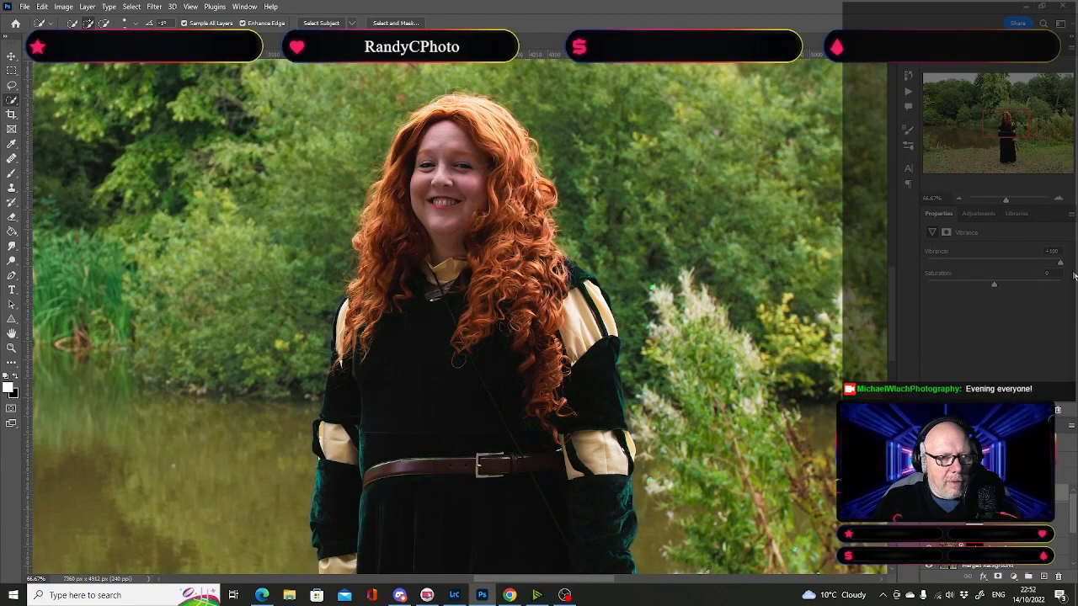
pyautogui.moveTo(1050, 274); pyautogui.dragTo(1015, 274)
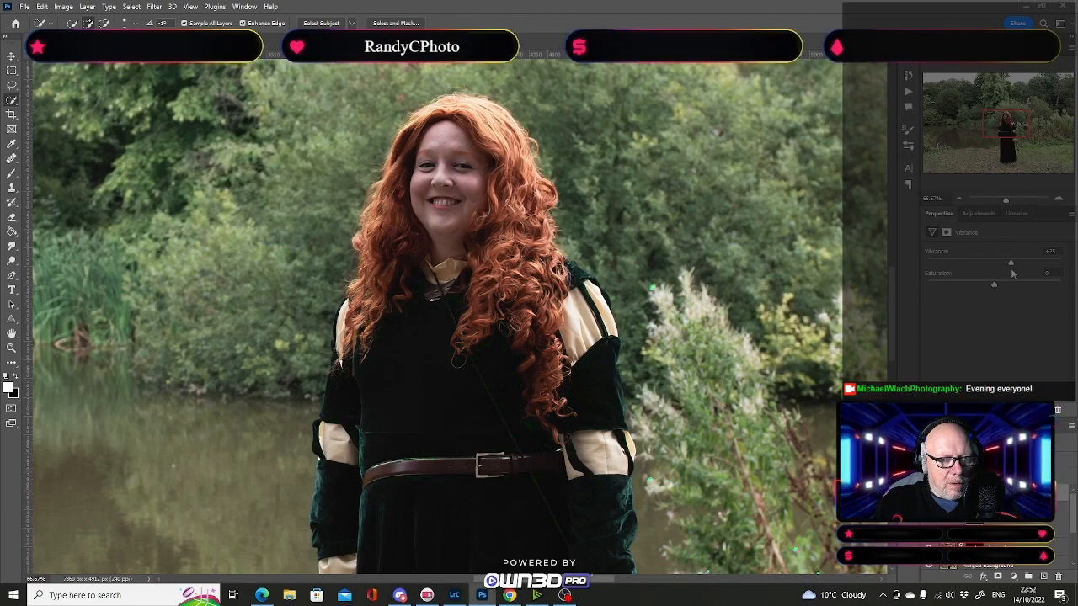
pyautogui.moveTo(995, 286); pyautogui.dragTo(1015, 285)
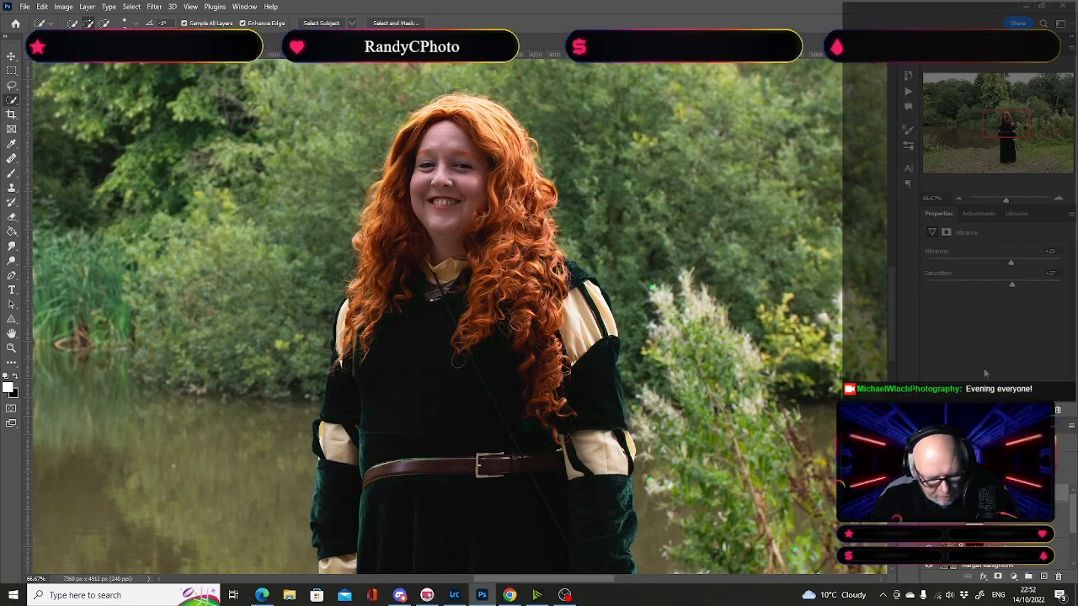
# Step: Check the Vibrance boost on the whole photo and woman, and invert its layer mask to black to hide the effect
pyautogui.hotkey('ctrl', '0')
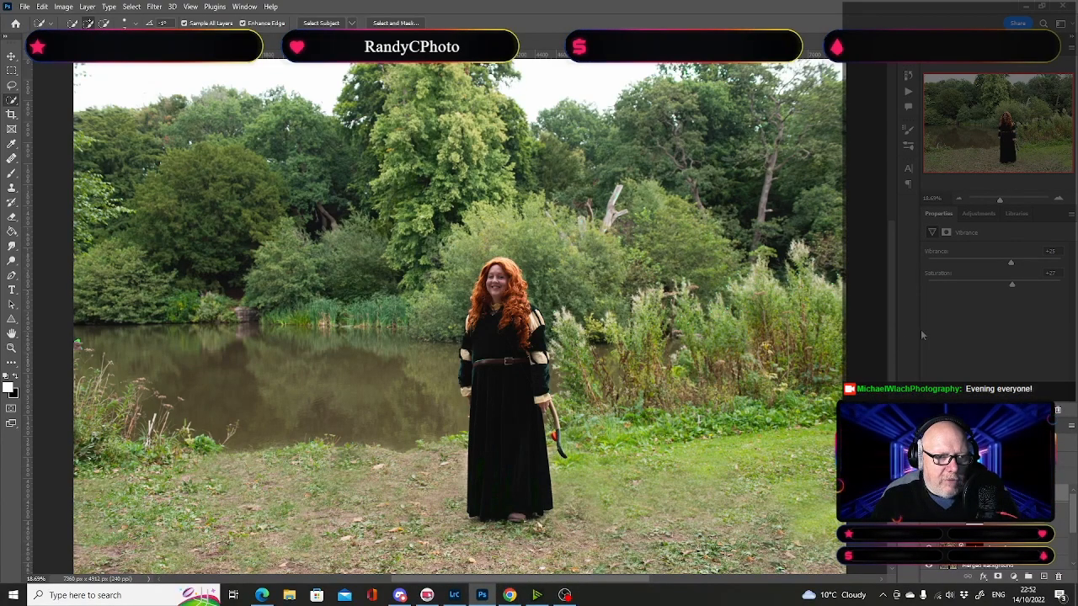
pyautogui.click(1058, 200)
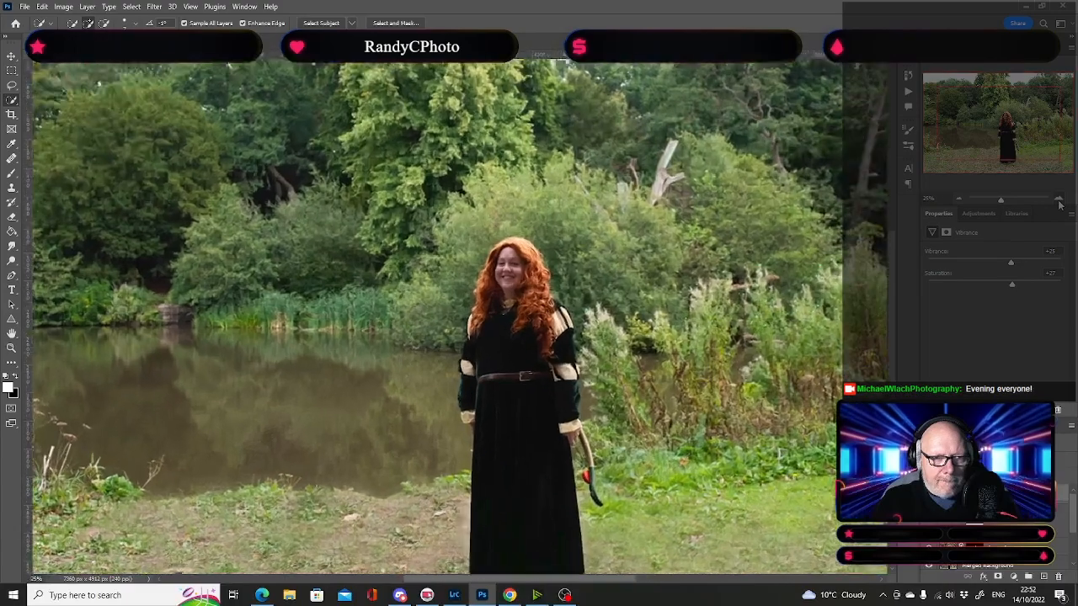
pyautogui.click(1059, 201)
pyautogui.click(1059, 201)
pyautogui.click(1058, 201)
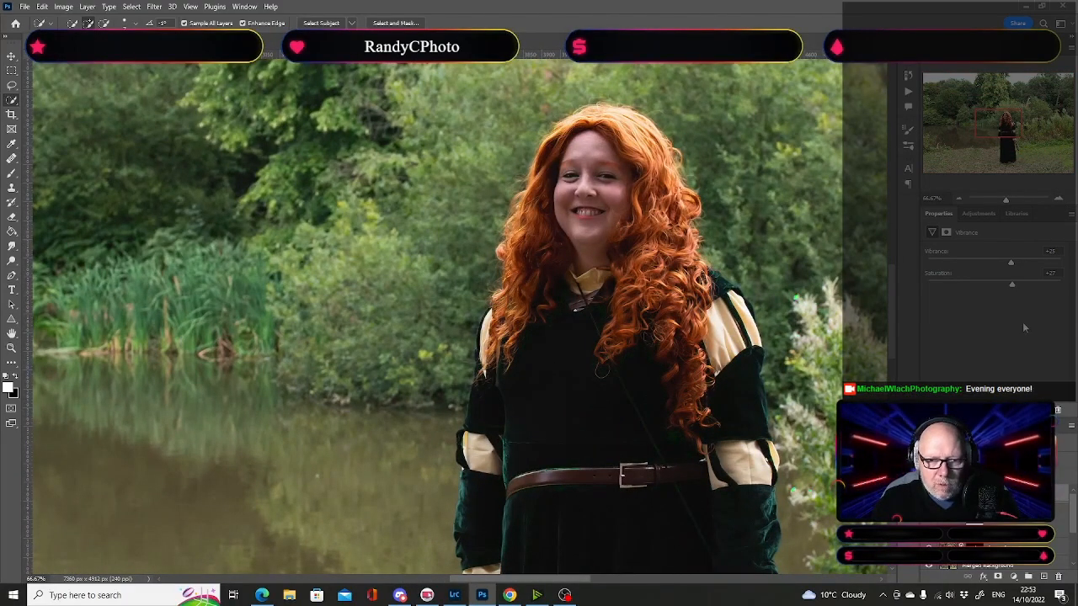
pyautogui.click(975, 493)
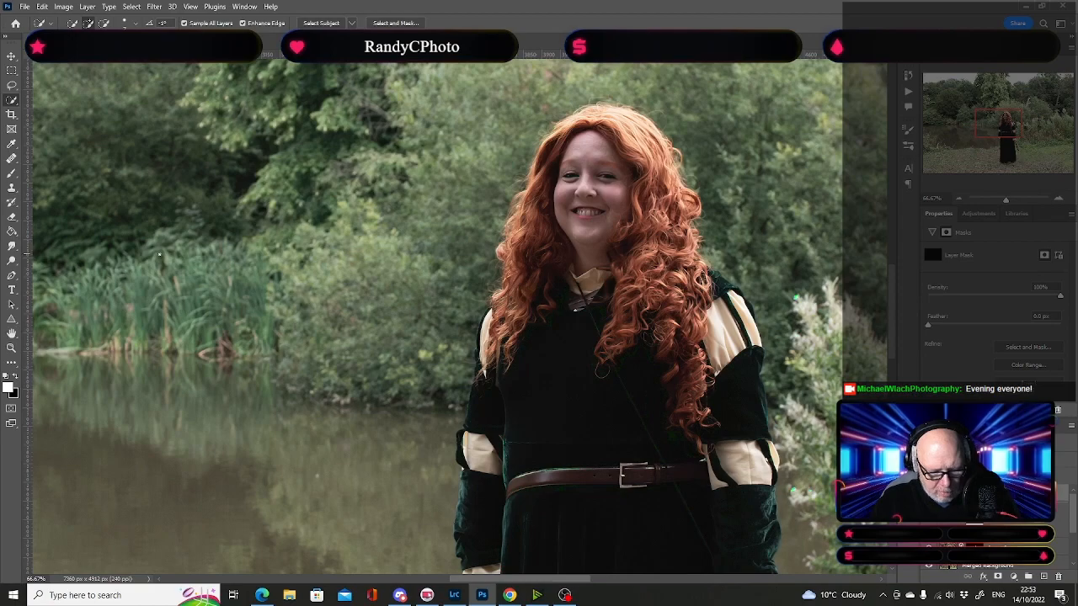
# Step: Set up a white Soft Round brush of 175 px with 0% hardness and 100% flow for painting the mask
pyautogui.press('b')
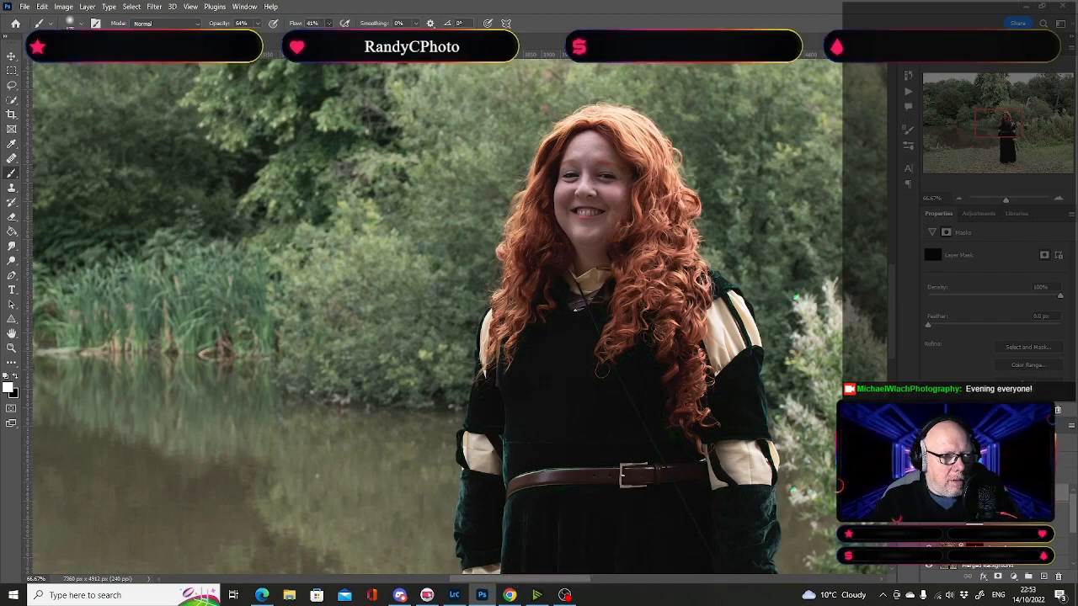
pyautogui.hotkey('shift', '0')
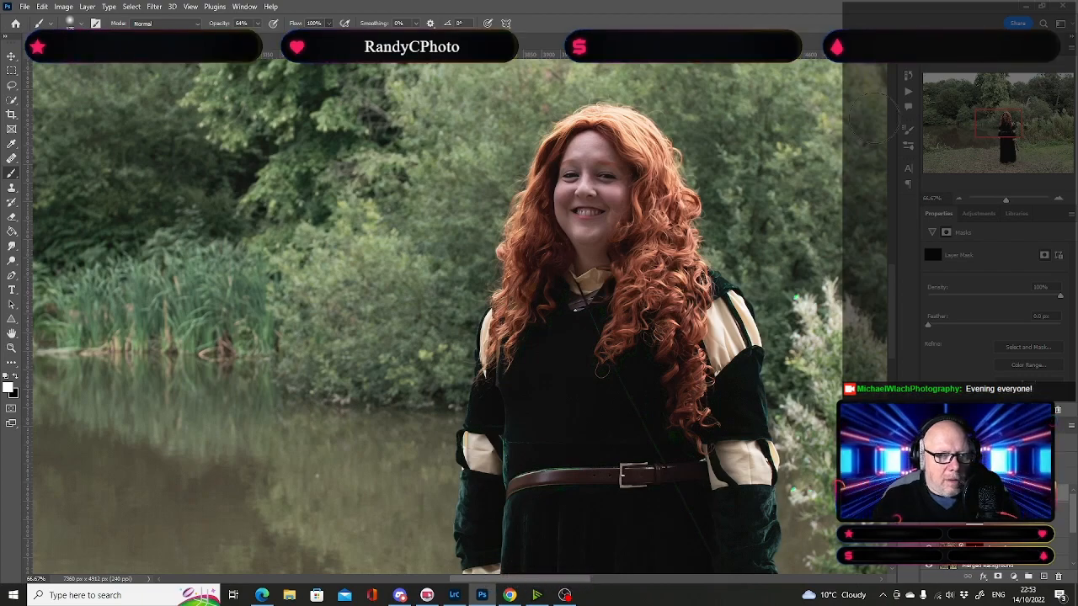
pyautogui.click(908, 148)
pyautogui.click(723, 221)
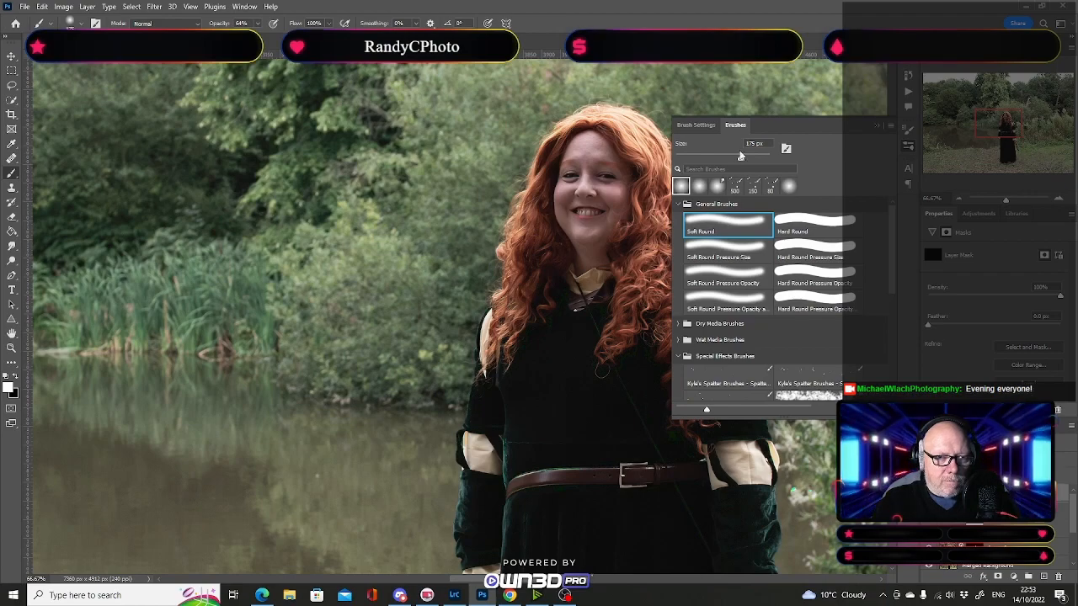
pyautogui.click(695, 125)
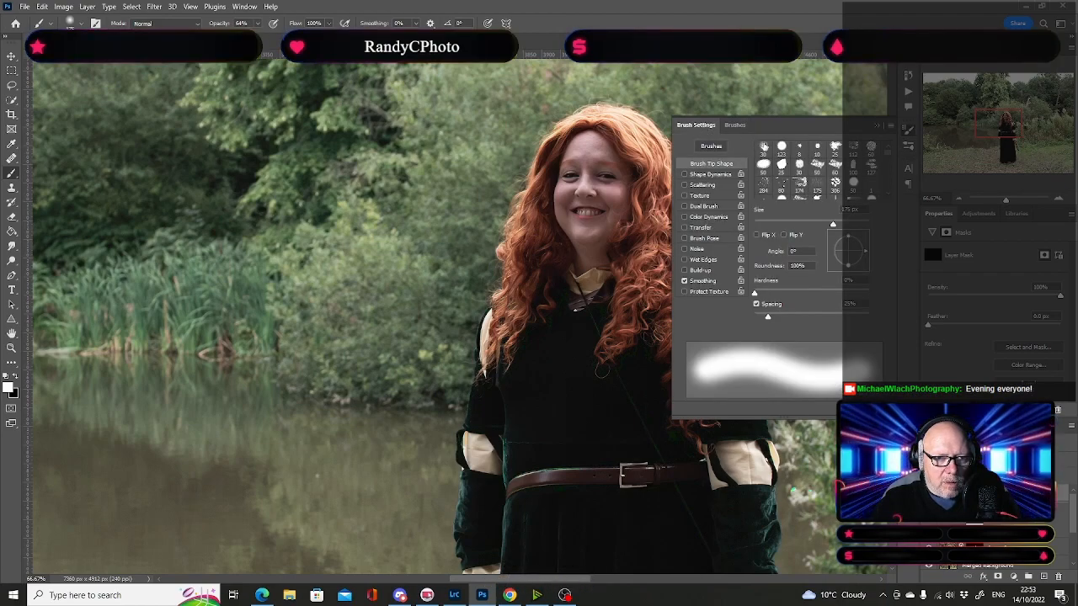
pyautogui.click(877, 127)
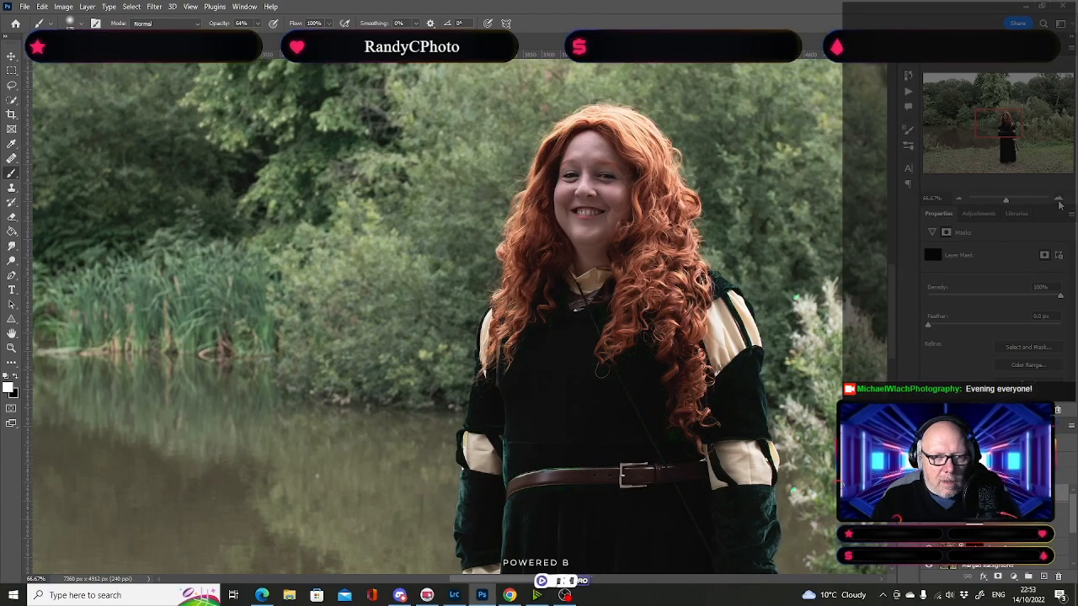
# Step: Paint white on the Vibrance mask over the crown and the hair falling right of her face, using a smaller brush at 100% opacity
pyautogui.hotkey('ctrl', '+')
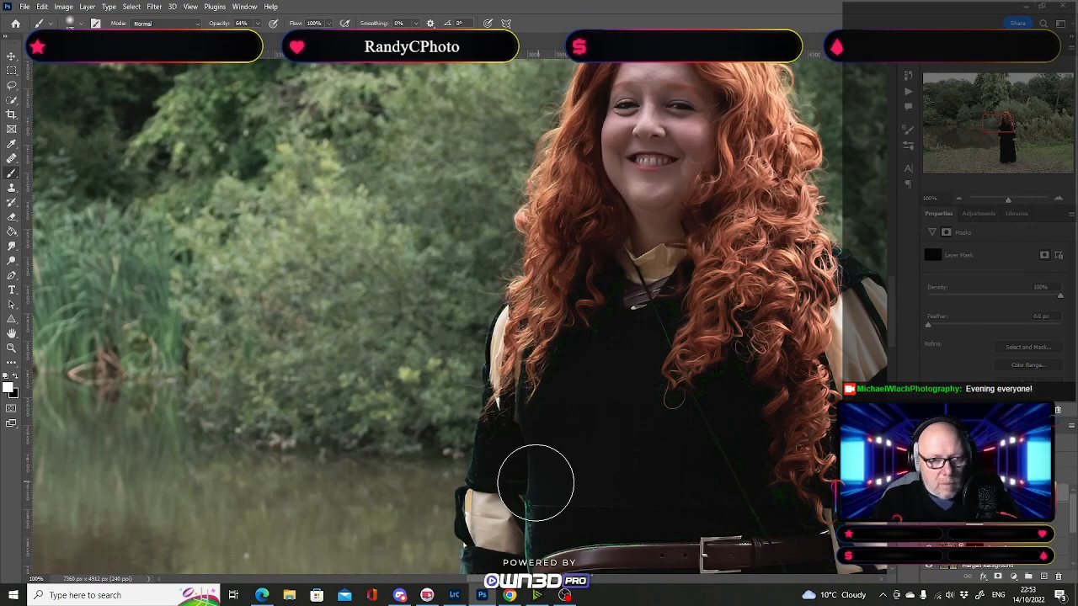
pyautogui.moveTo(632, 407); pyautogui.dragTo(450, 495)
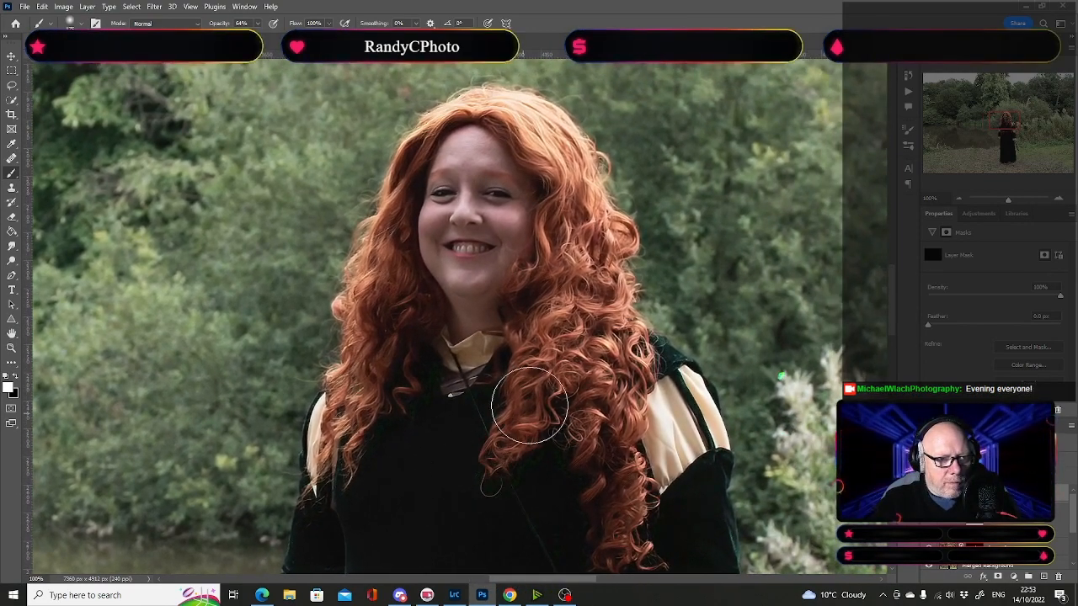
pyautogui.press('[')
pyautogui.press('[')
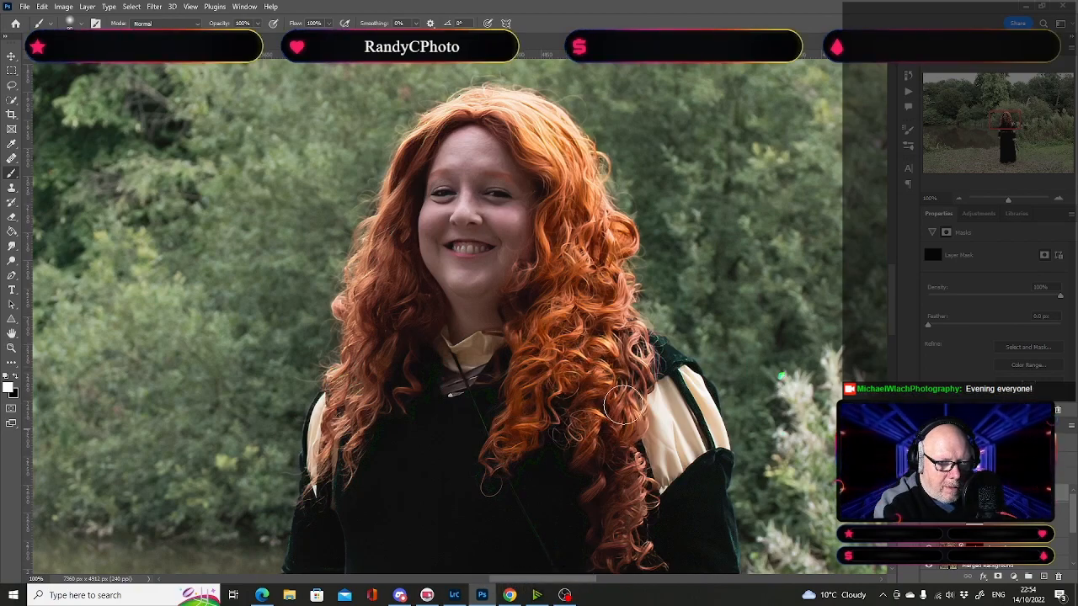
pyautogui.moveTo(630, 345)
pyautogui.mouseDown()
pyautogui.moveTo(583, 319)
pyautogui.moveTo(565, 334)
pyautogui.moveTo(532, 238)
pyautogui.mouseUp()
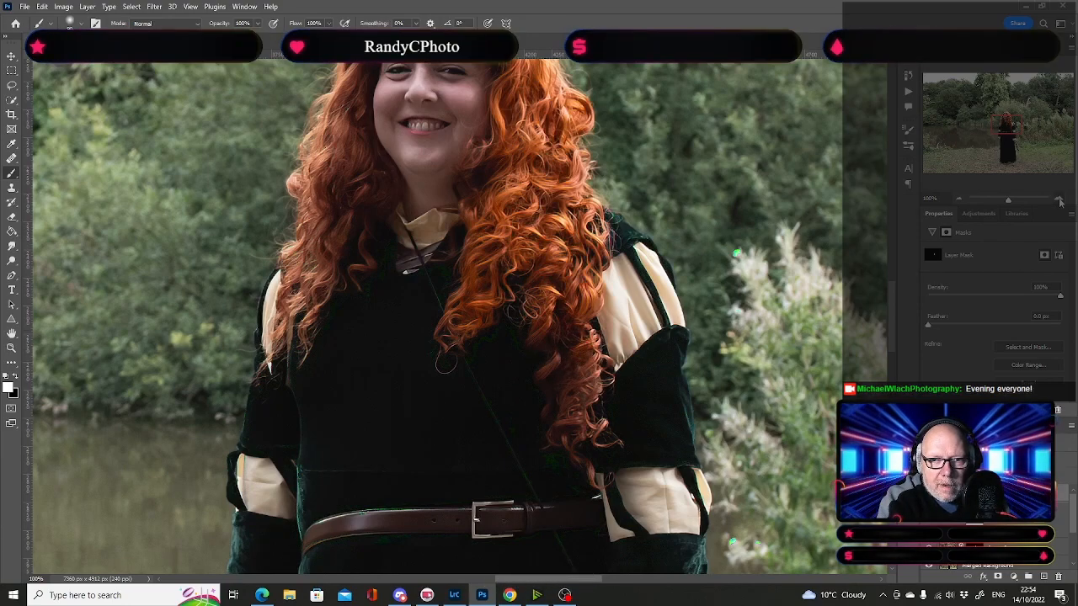
# Step: Paint white on the Vibrance mask with a smaller brush over the long curls hanging down the right side of her chest to their tips
pyautogui.hotkey('ctrl', '+')
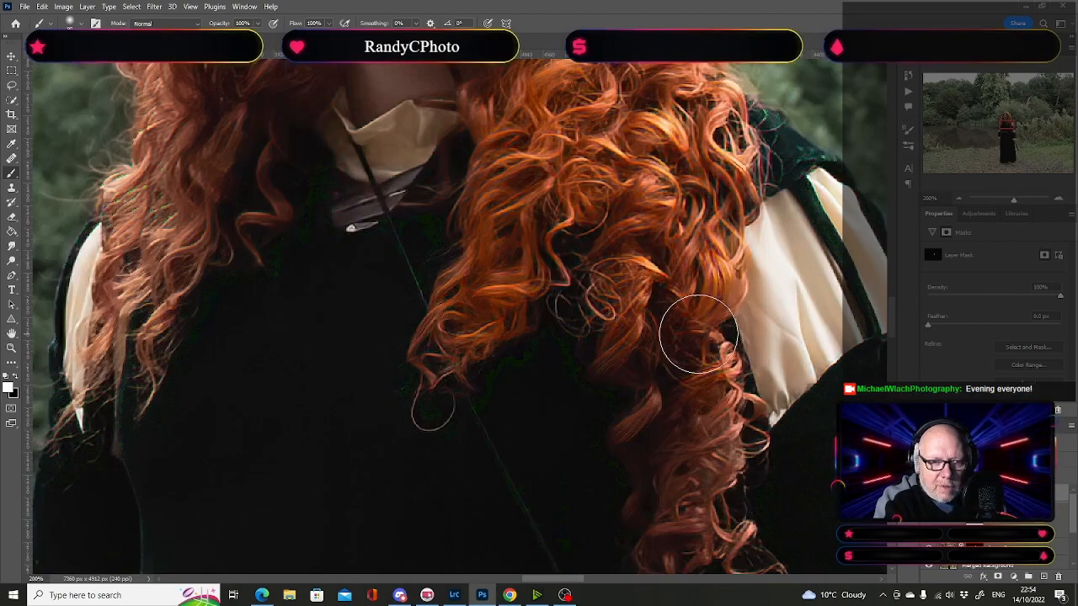
pyautogui.press('[')
pyautogui.press('[')
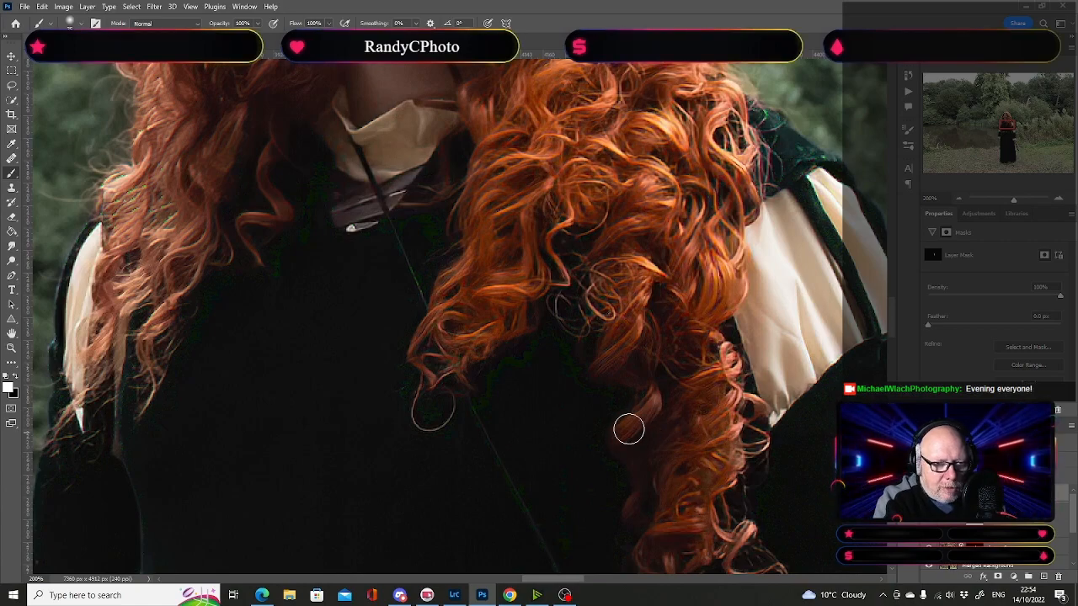
pyautogui.moveTo(691, 472); pyautogui.dragTo(629, 304)
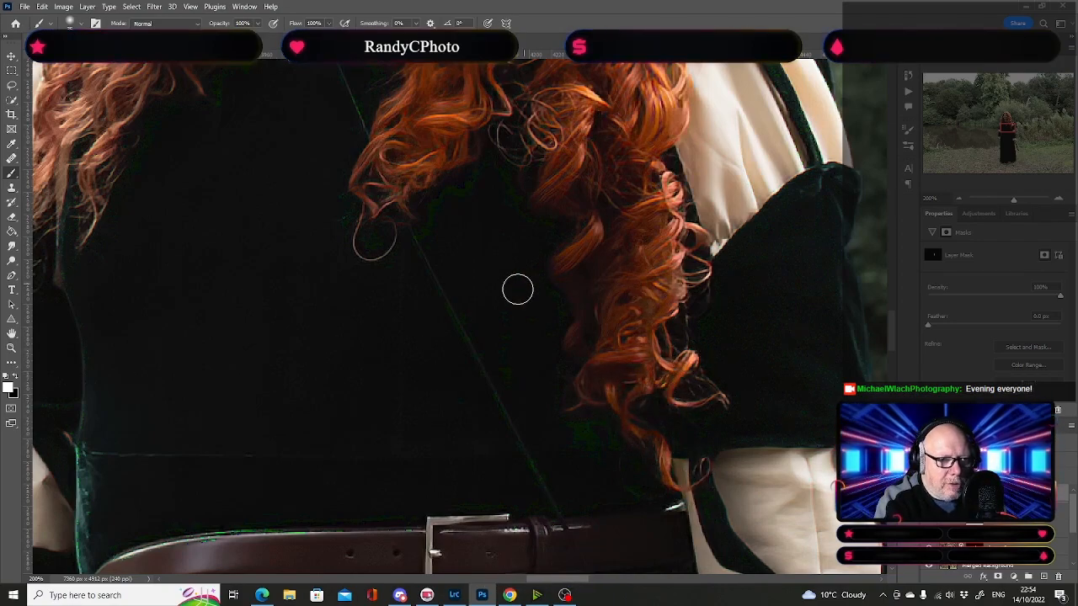
pyautogui.moveTo(570, 311); pyautogui.dragTo(839, 391)
pyautogui.moveTo(604, 358)
pyautogui.mouseDown()
pyautogui.moveTo(618, 507)
pyautogui.moveTo(566, 497)
pyautogui.moveTo(565, 518)
pyautogui.moveTo(633, 377)
pyautogui.moveTo(619, 339)
pyautogui.moveTo(643, 301)
pyautogui.mouseUp()
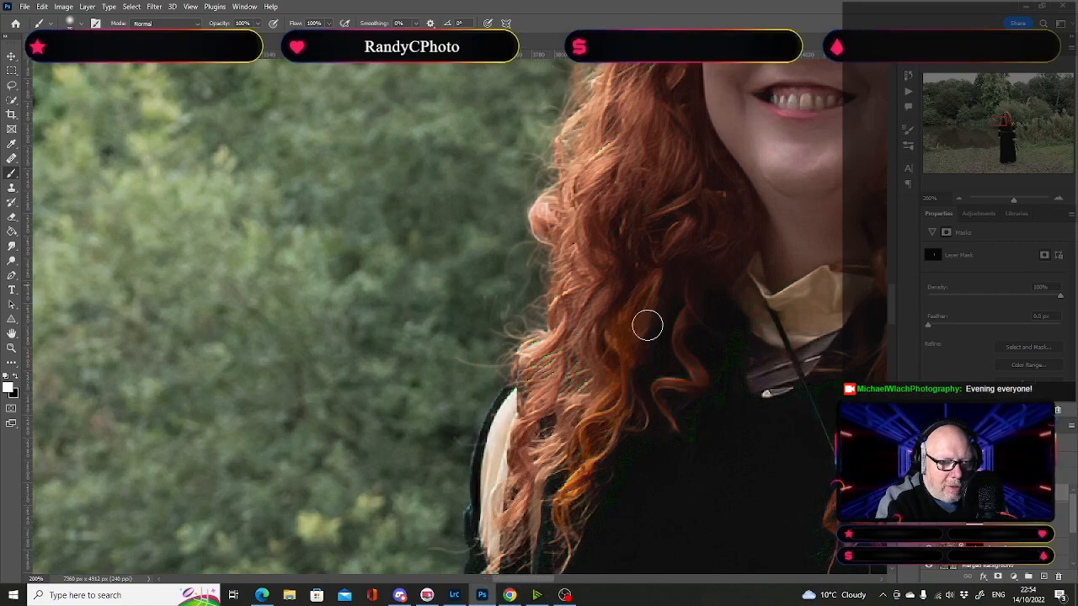
# Step: Paint the Vibrance mask white over the hair on the left side of her face, from the shoulder curls up to the hairline
pyautogui.moveTo(691, 390); pyautogui.dragTo(662, 403)
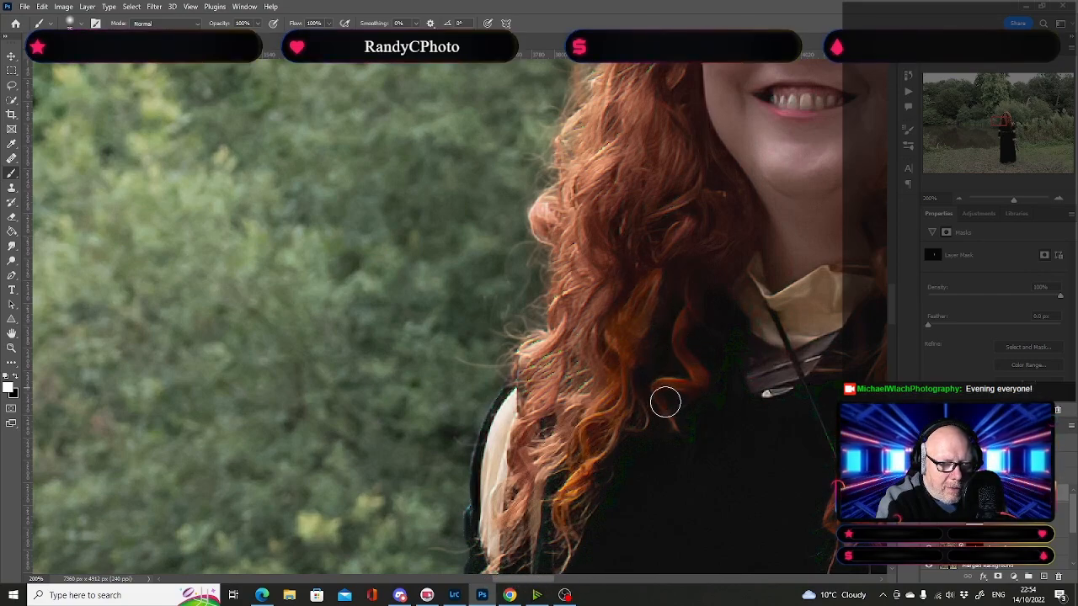
pyautogui.moveTo(506, 528); pyautogui.dragTo(524, 434)
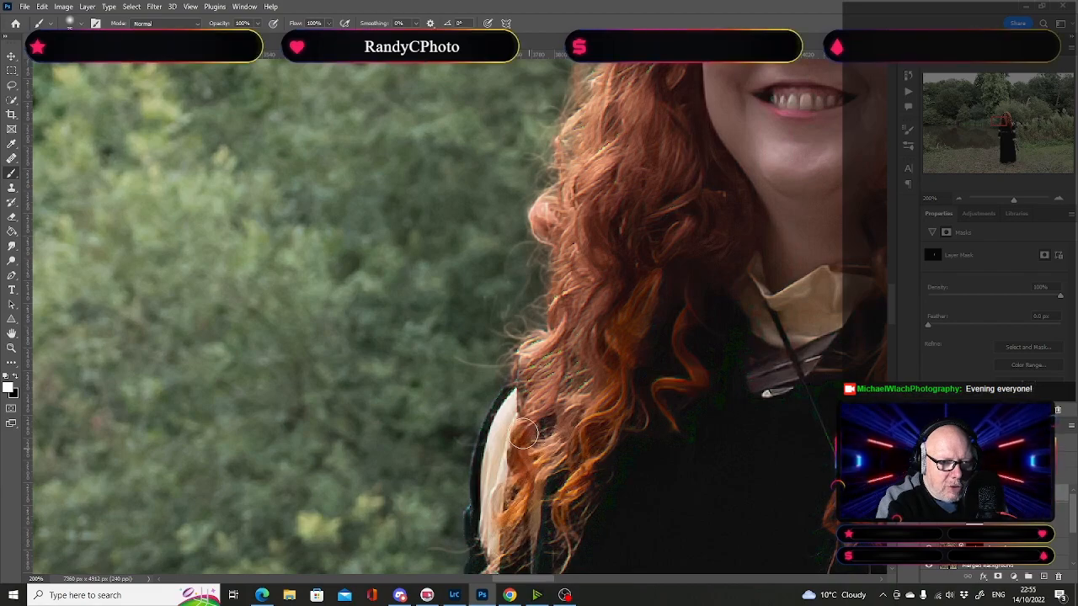
pyautogui.moveTo(540, 371)
pyautogui.mouseDown()
pyautogui.moveTo(561, 347)
pyautogui.moveTo(538, 369)
pyautogui.moveTo(530, 352)
pyautogui.moveTo(571, 321)
pyautogui.moveTo(585, 273)
pyautogui.mouseUp()
pyautogui.moveTo(560, 222)
pyautogui.mouseDown()
pyautogui.moveTo(548, 232)
pyautogui.moveTo(561, 204)
pyautogui.mouseUp()
pyautogui.moveTo(615, 278); pyautogui.dragTo(585, 474)
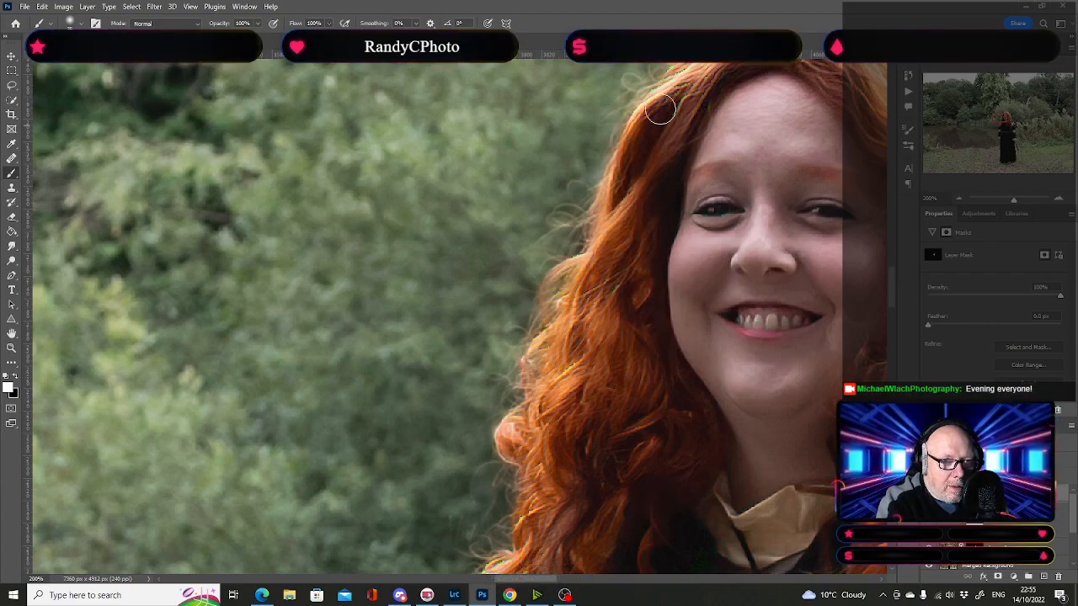
pyautogui.moveTo(610, 322); pyautogui.dragTo(570, 471)
pyautogui.moveTo(637, 239)
pyautogui.mouseDown()
pyautogui.moveTo(620, 264)
pyautogui.moveTo(637, 231)
pyautogui.moveTo(735, 182)
pyautogui.mouseUp()
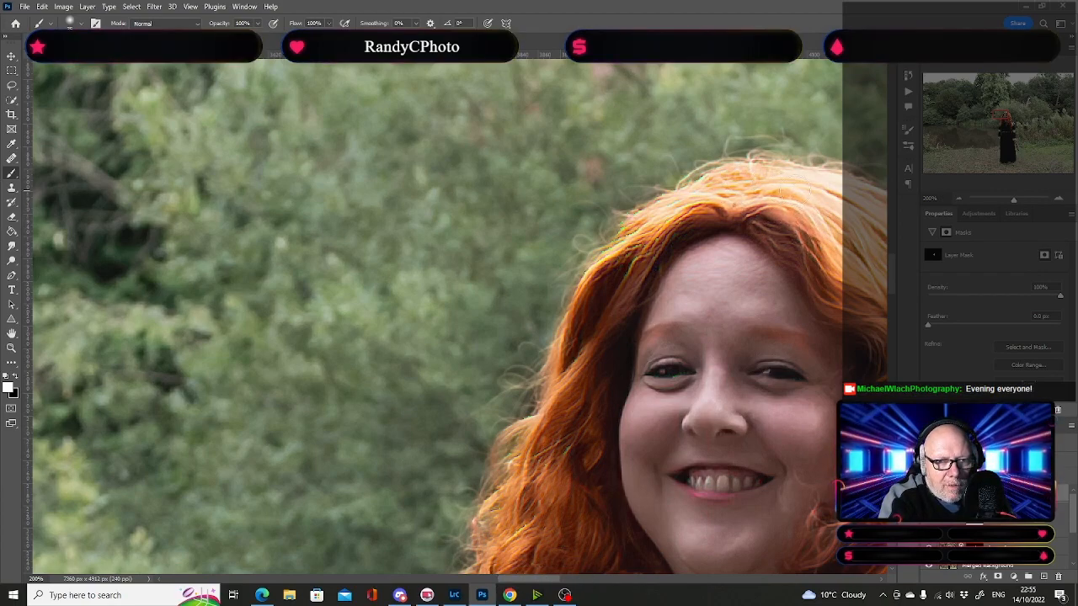
# Step: Fill in the remaining unboosted curls right of her face and over the shoulder on the Vibrance mask
pyautogui.moveTo(851, 264); pyautogui.dragTo(607, 257)
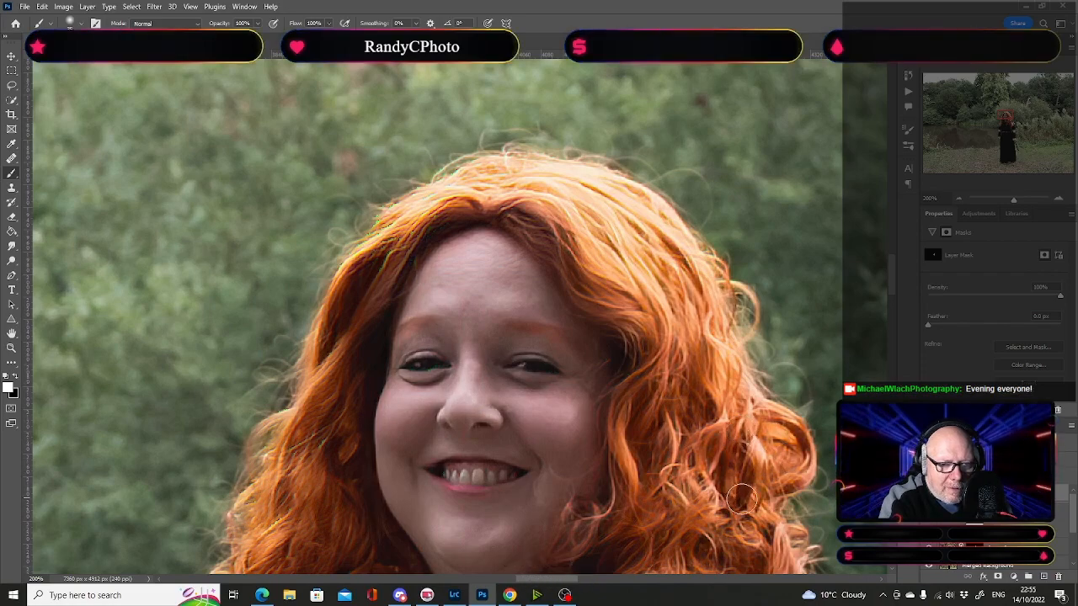
pyautogui.moveTo(737, 473); pyautogui.dragTo(703, 341)
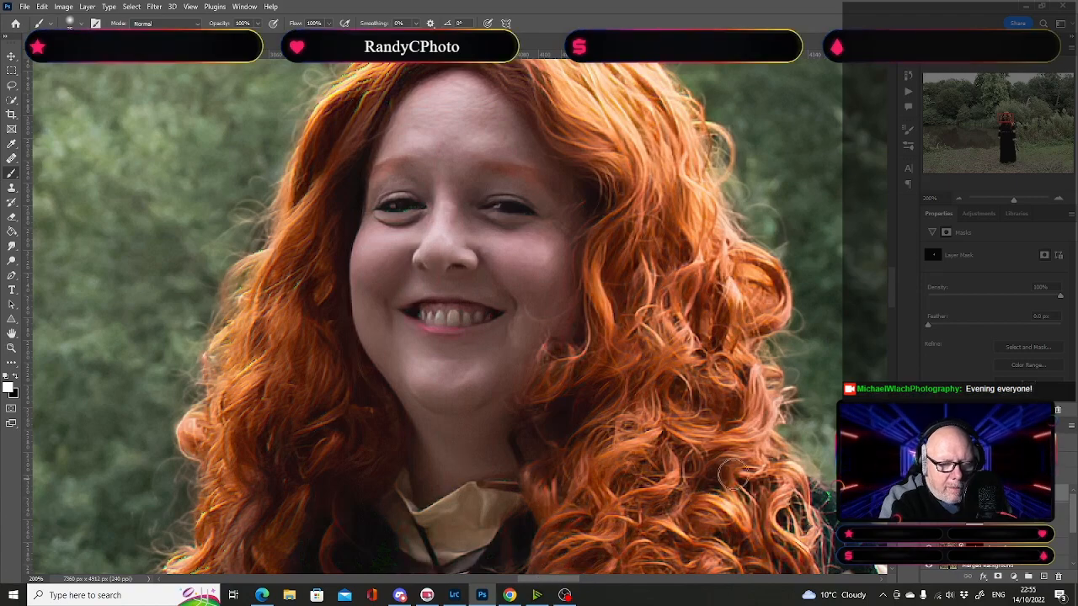
pyautogui.moveTo(707, 476); pyautogui.dragTo(649, 257)
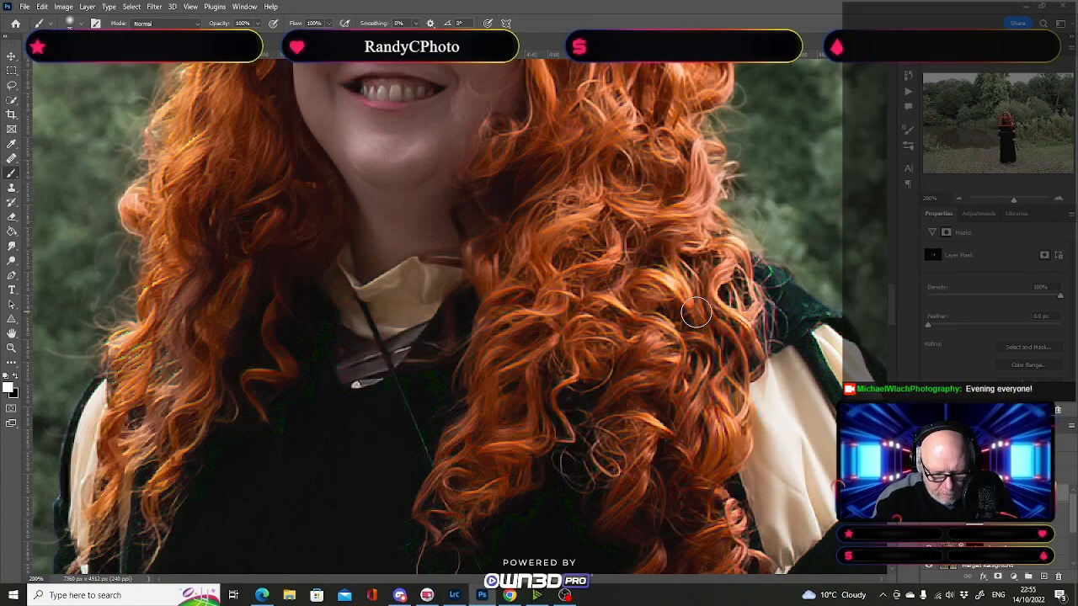
# Step: Compare the hair with the Vibrance layer shown and hidden, leaving the layer hidden
pyautogui.hotkey('ctrl', '-')
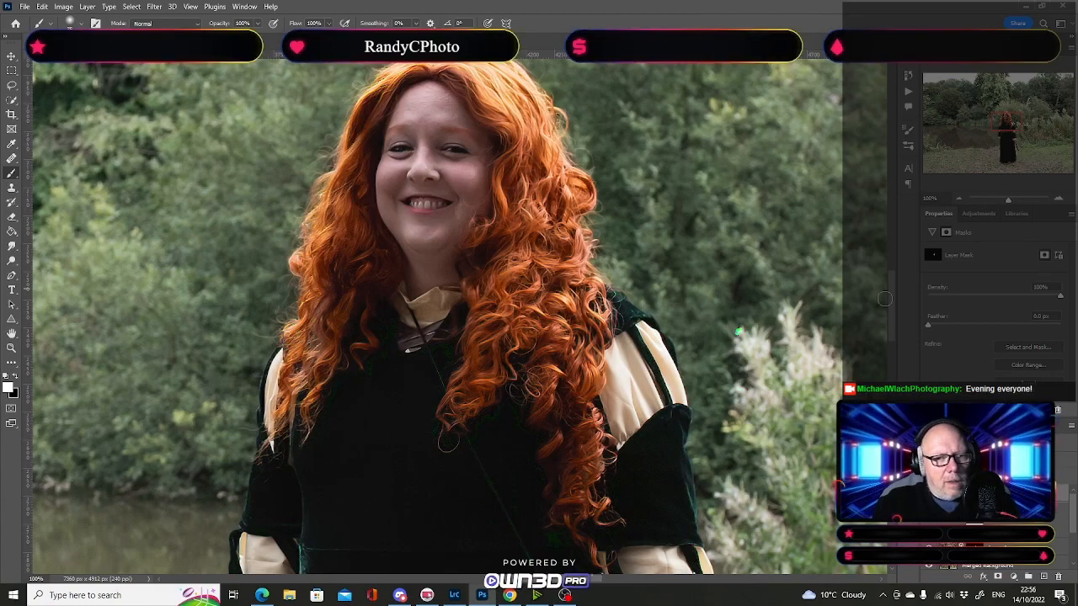
pyautogui.scroll(-2, 894, 323)
pyautogui.scroll(-2, 894, 323)
pyautogui.scroll(-2, 896, 333)
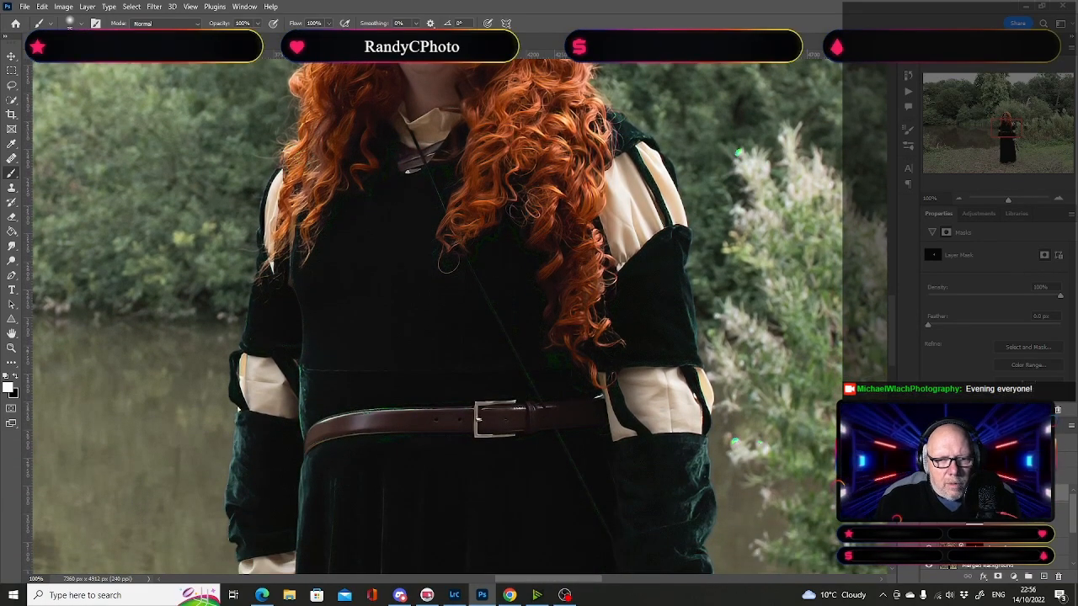
pyautogui.hotkey('ctrl', ',')
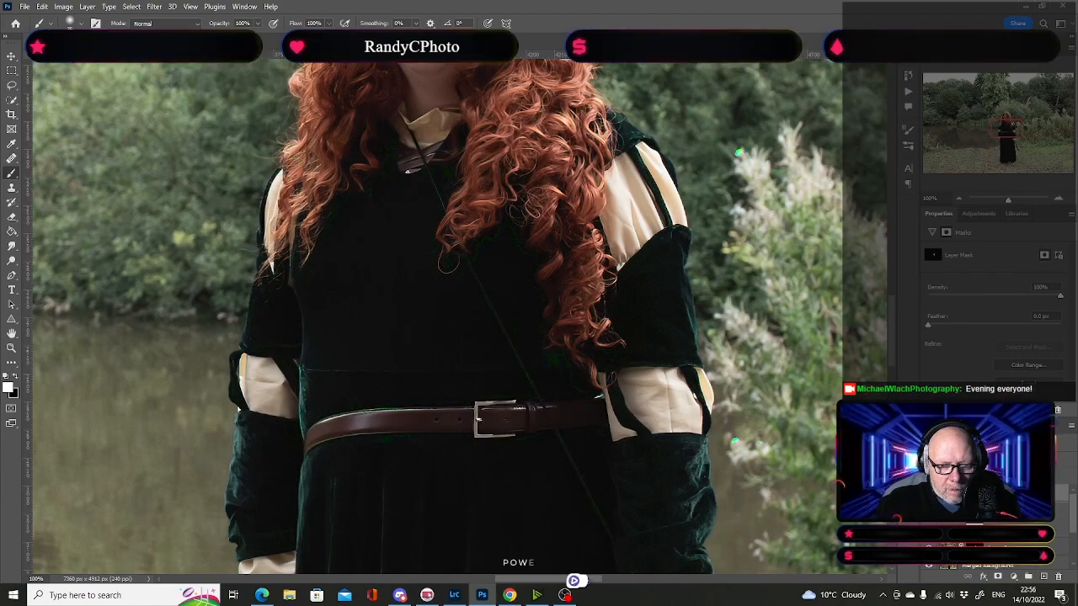
pyautogui.hotkey('ctrl', ',')
pyautogui.hotkey('ctrl', ',')
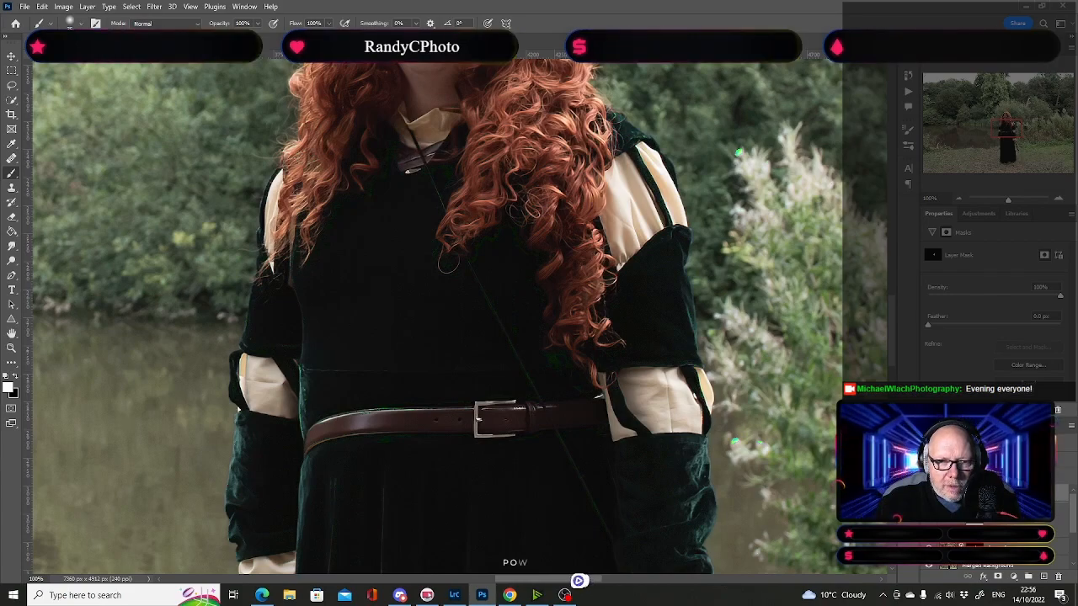
# Step: Reopen the dress's Hue/Saturation adjustment, sample the dress fabric on the image to target the Blues, and readjust the limits of that colour range
pyautogui.click(1010, 529)
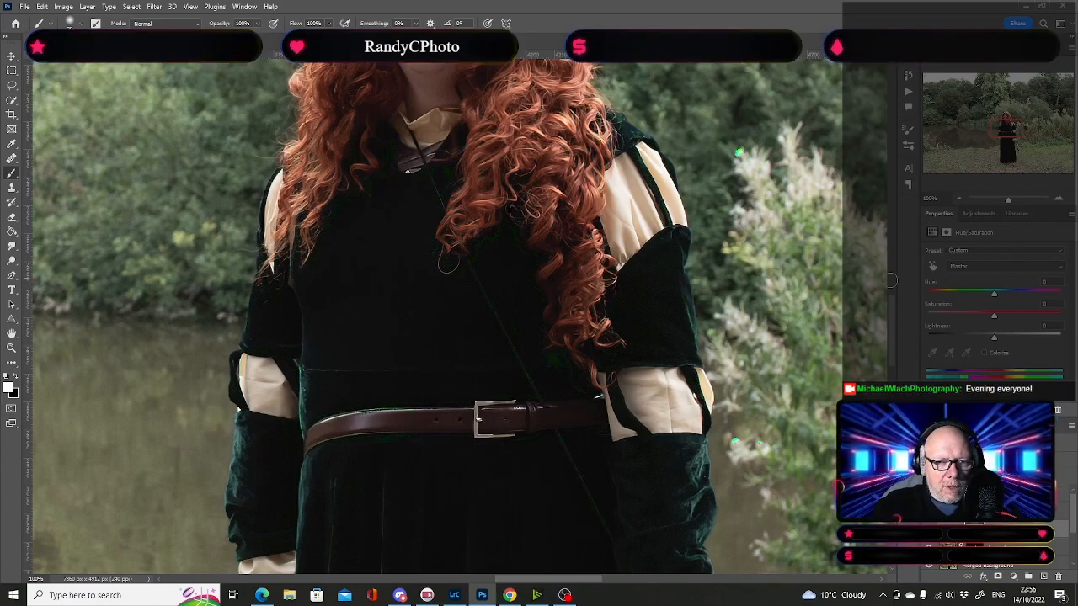
pyautogui.click(933, 267)
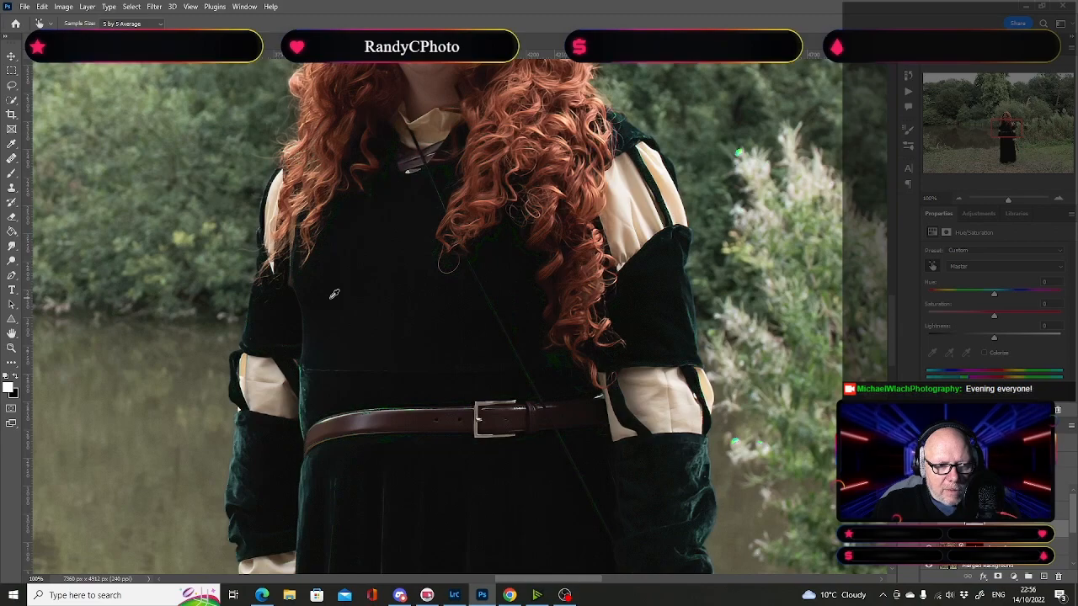
pyautogui.click(334, 293)
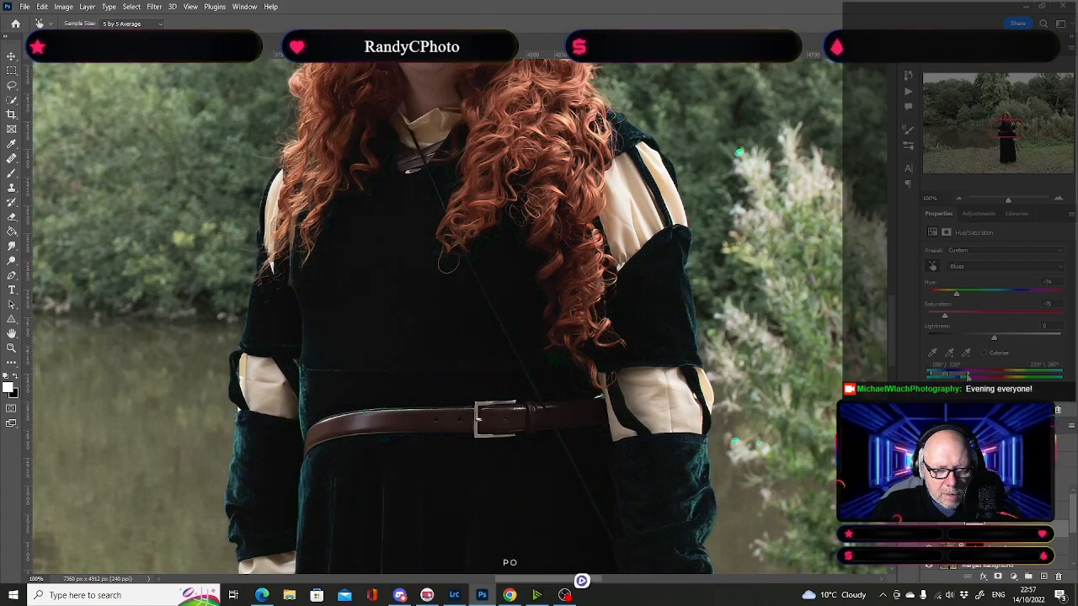
pyautogui.moveTo(949, 376); pyautogui.dragTo(967, 377)
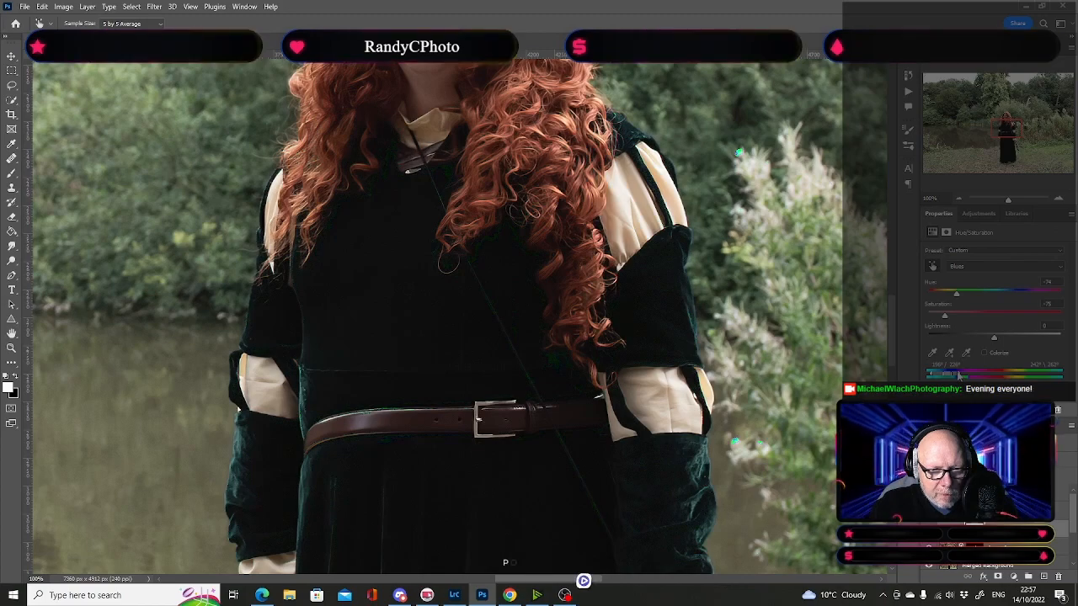
pyautogui.moveTo(954, 376); pyautogui.dragTo(943, 375)
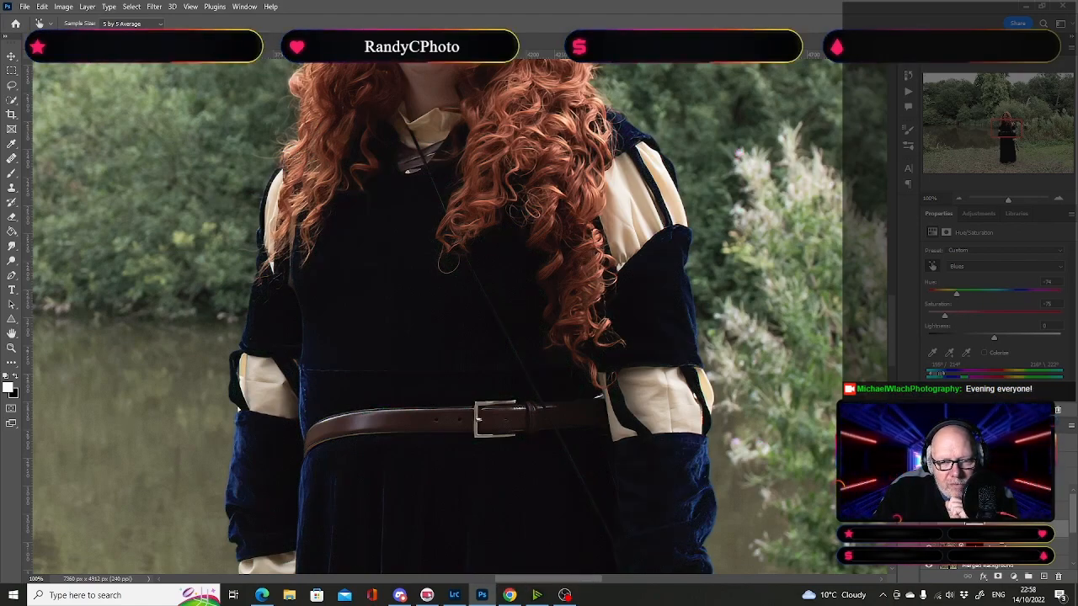
# Step: Add a new Hue/Saturation adjustment layer for recolouring the dress
pyautogui.click(1014, 578)
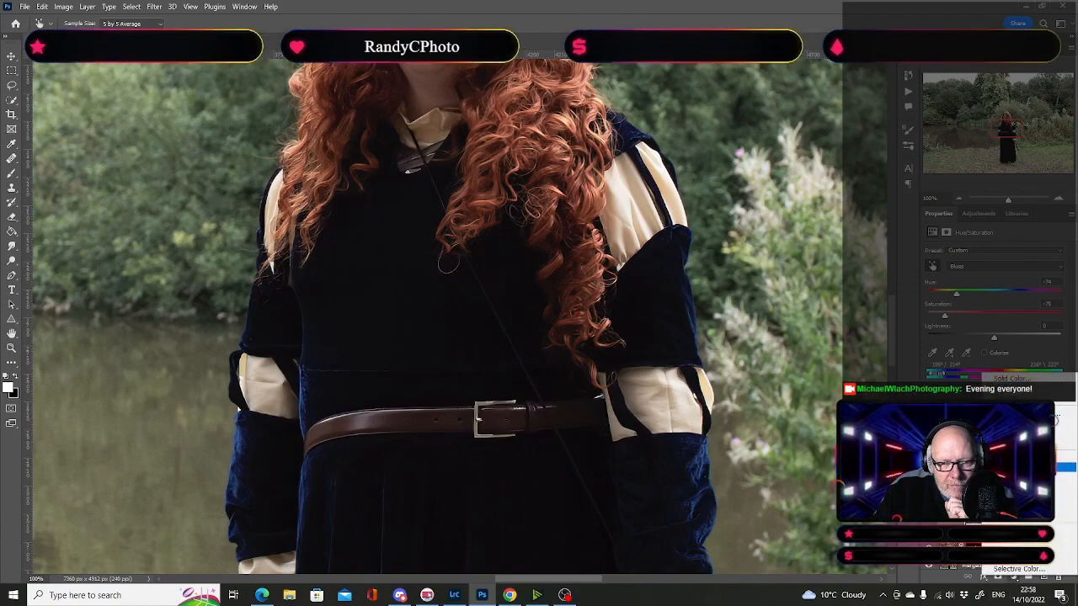
pyautogui.click(1065, 476)
pyautogui.press('b')
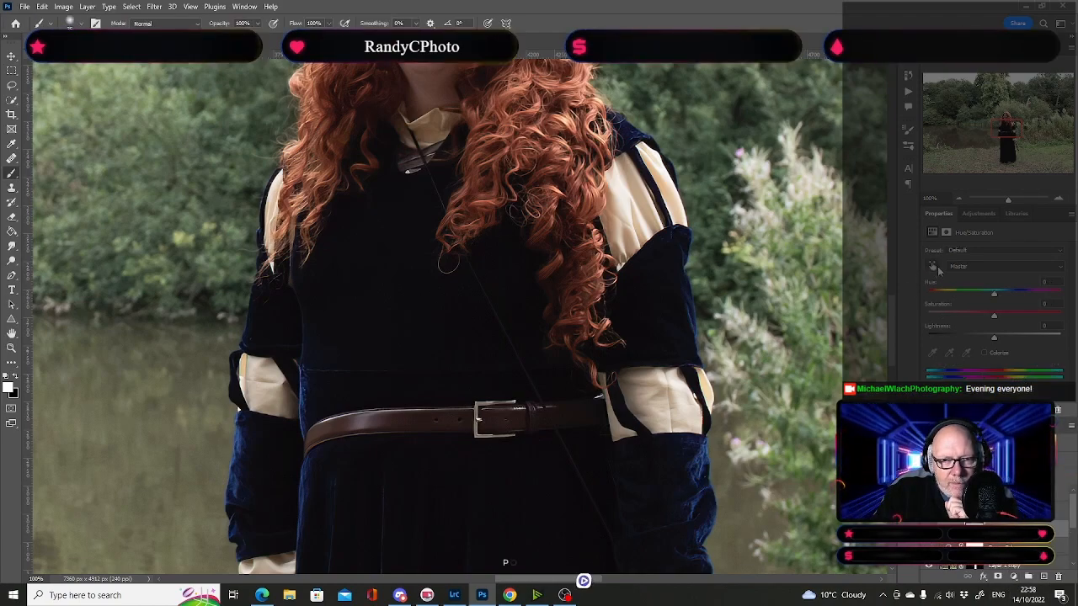
# Step: Target the Blues by sampling the dress for the Hue/Saturation adjustment, raise saturation to +100 and shift the affected colour range slightly
pyautogui.press('i')
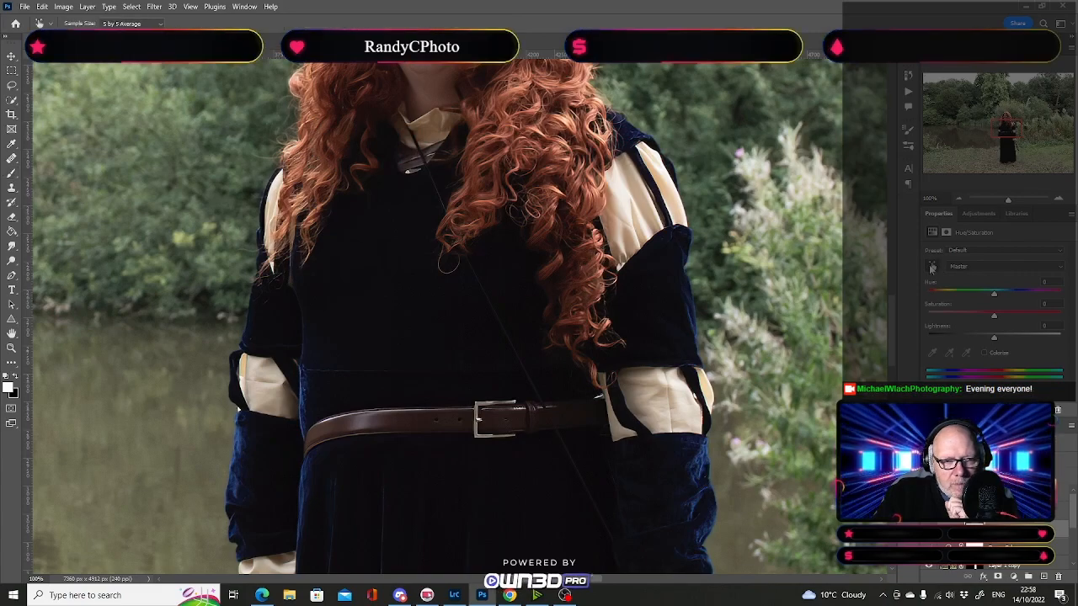
pyautogui.click(334, 339)
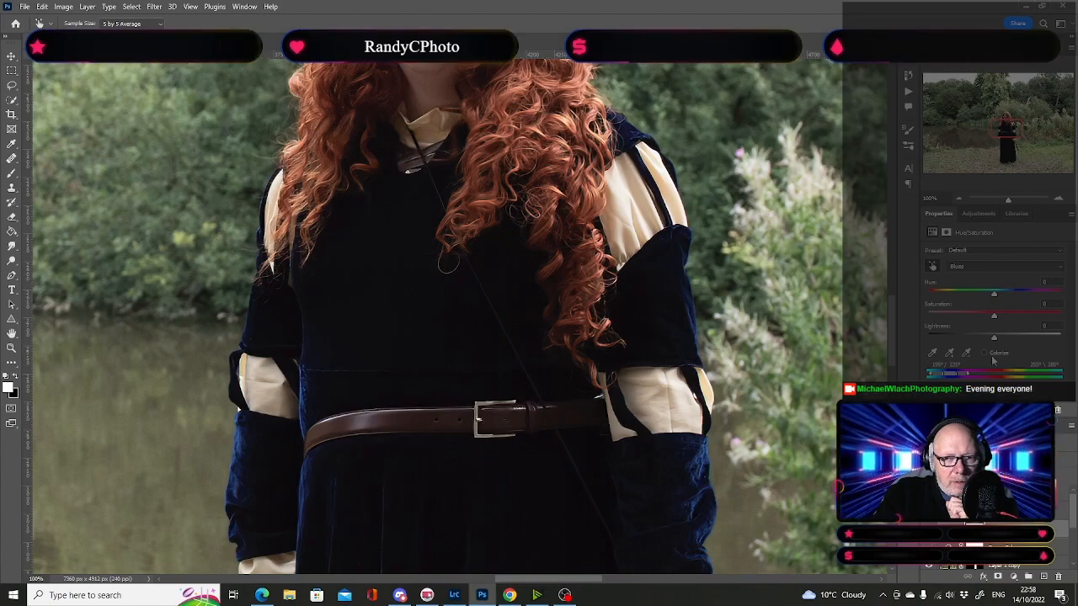
pyautogui.moveTo(994, 318); pyautogui.dragTo(1059, 316)
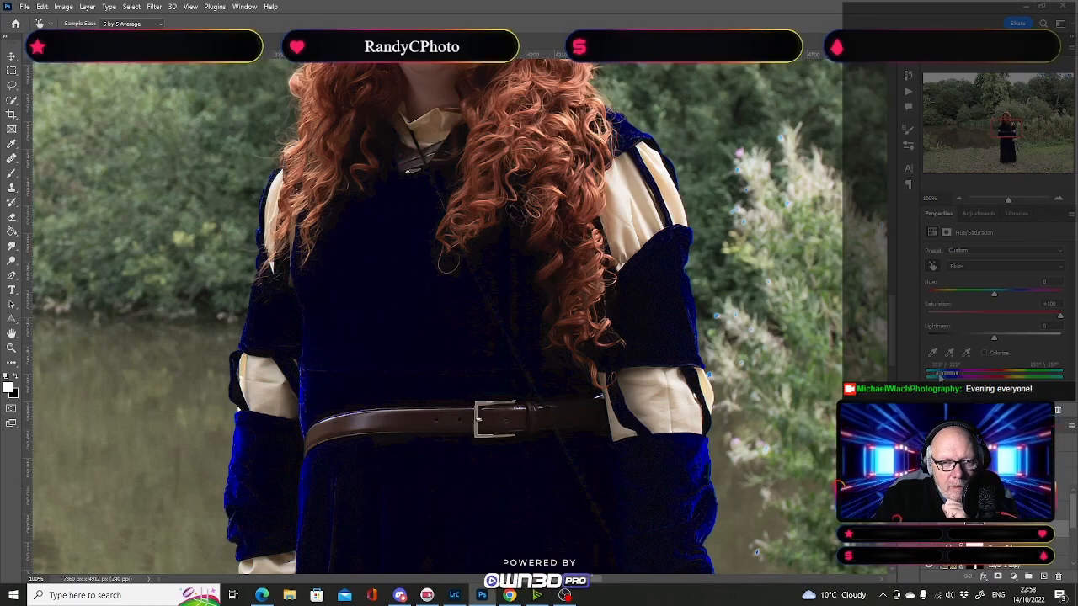
pyautogui.moveTo(942, 375); pyautogui.dragTo(948, 375)
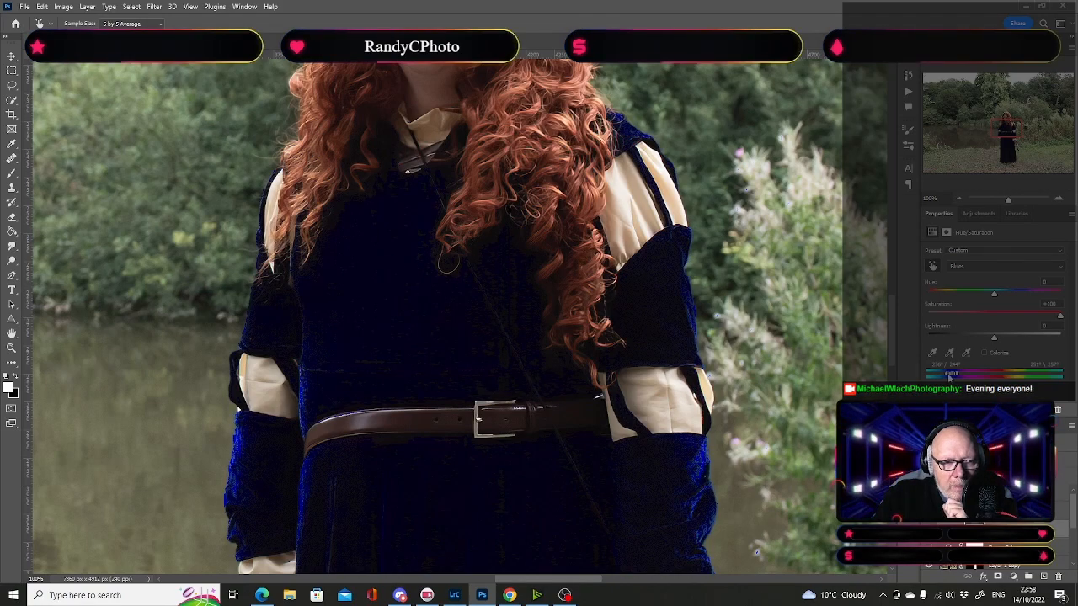
# Step: Inspect the face, hair and shoulders at 200% for any spill of the boosted blue adjustment
pyautogui.moveTo(1006, 130); pyautogui.dragTo(1007, 123)
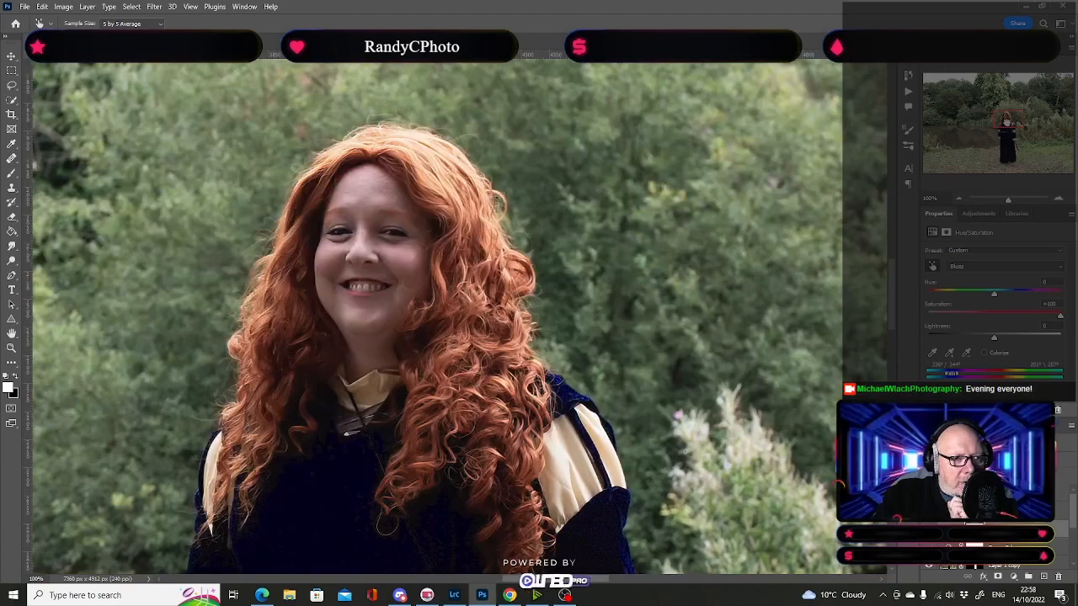
pyautogui.click(1058, 199)
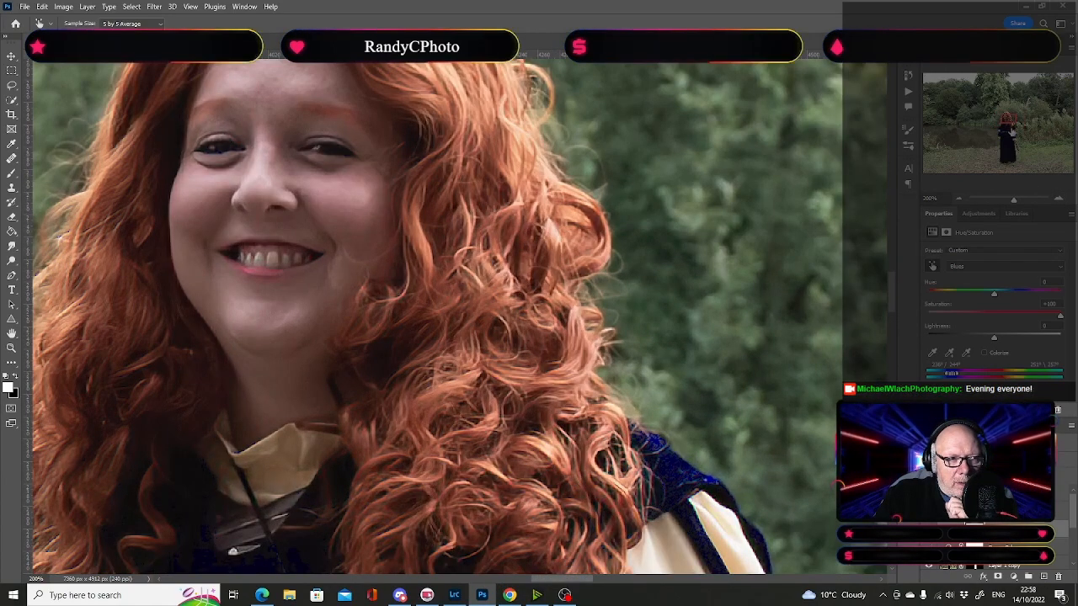
pyautogui.moveTo(1007, 121); pyautogui.dragTo(1001, 118)
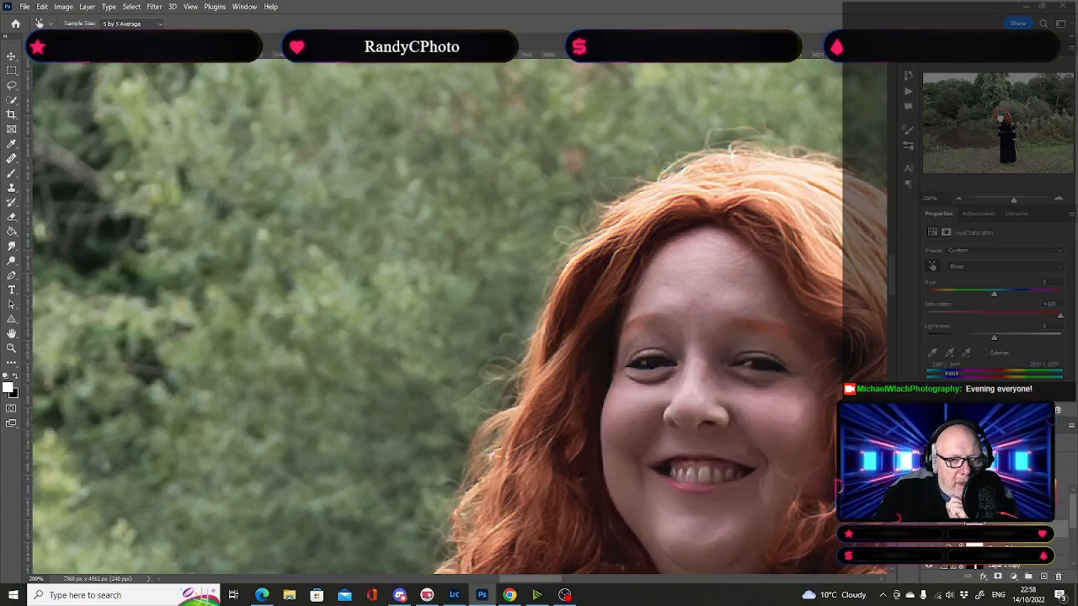
pyautogui.moveTo(1001, 118); pyautogui.dragTo(1003, 121)
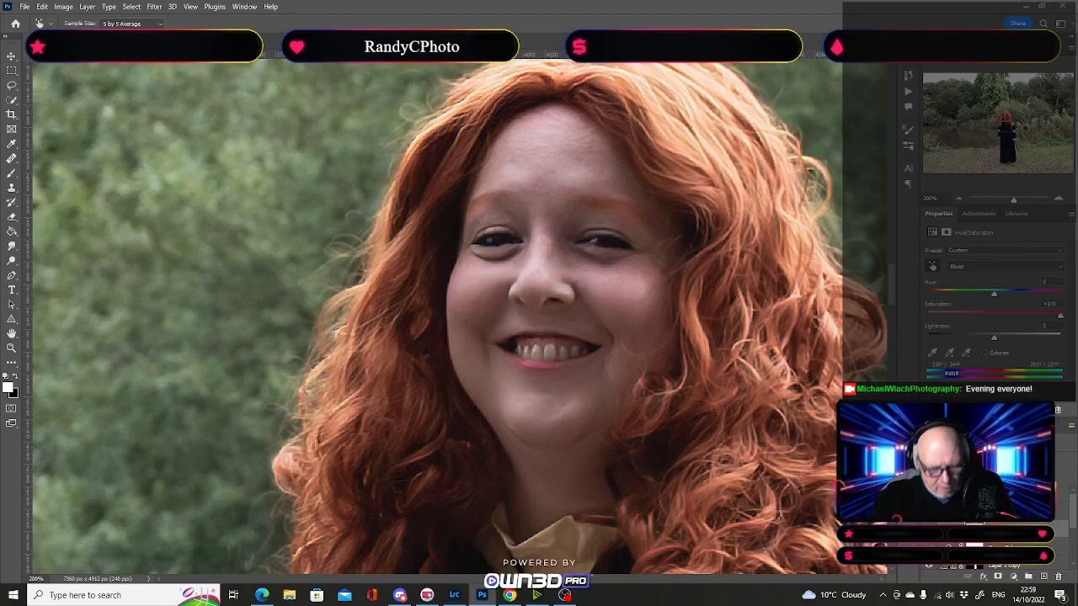
pyautogui.hotkey('ctrl', '-')
pyautogui.hotkey('ctrl', '-')
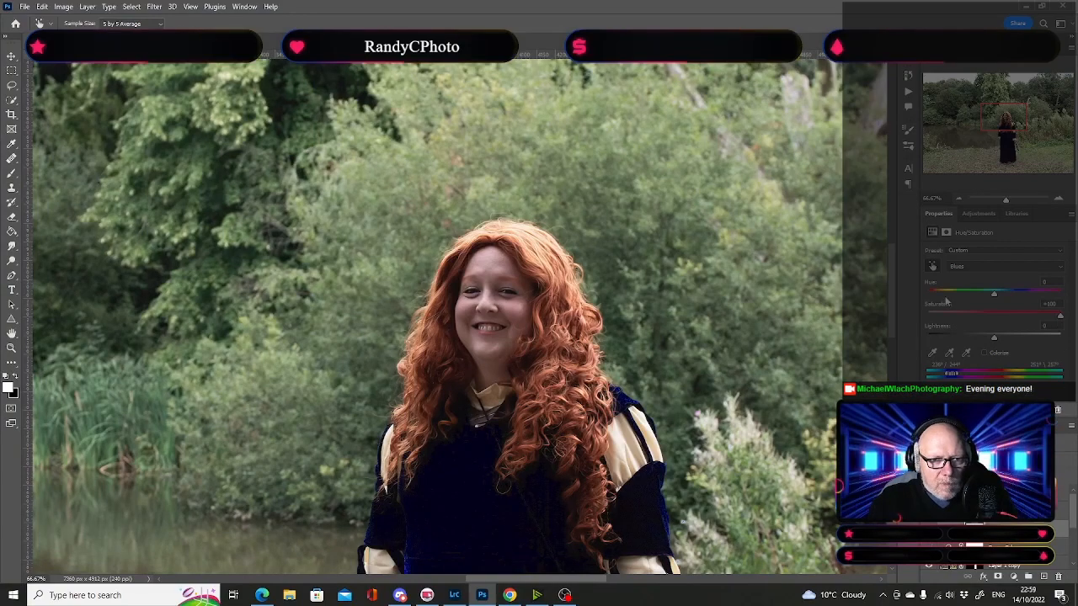
# Step: Shift the dress's Blues hue to -74 for a teal tone and lower the Blues saturation to -22
pyautogui.moveTo(891, 265); pyautogui.dragTo(898, 299)
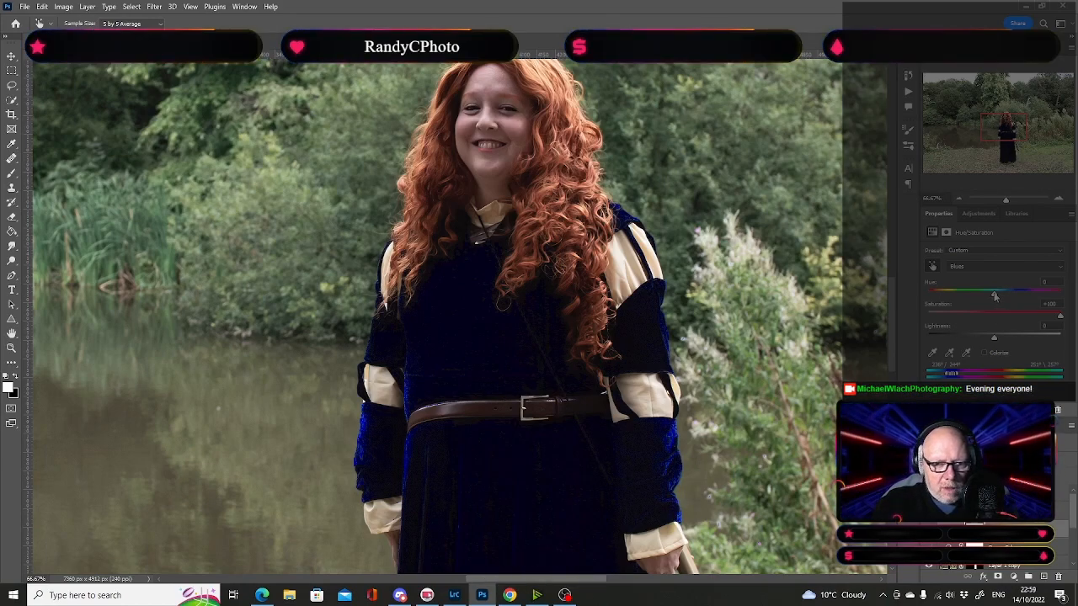
pyautogui.moveTo(994, 296); pyautogui.dragTo(953, 304)
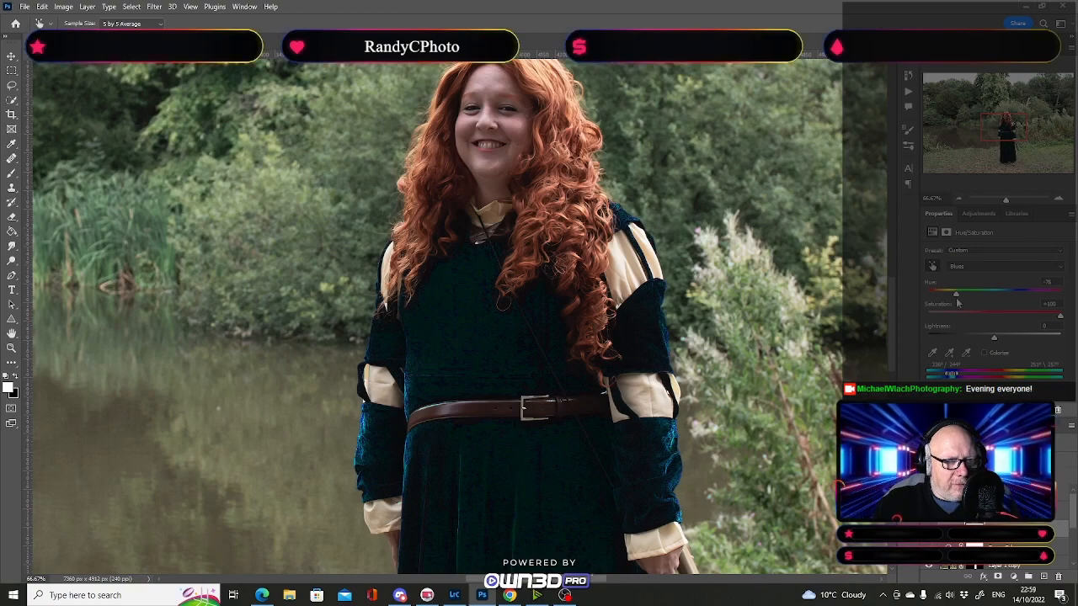
pyautogui.moveTo(956, 303); pyautogui.dragTo(957, 303)
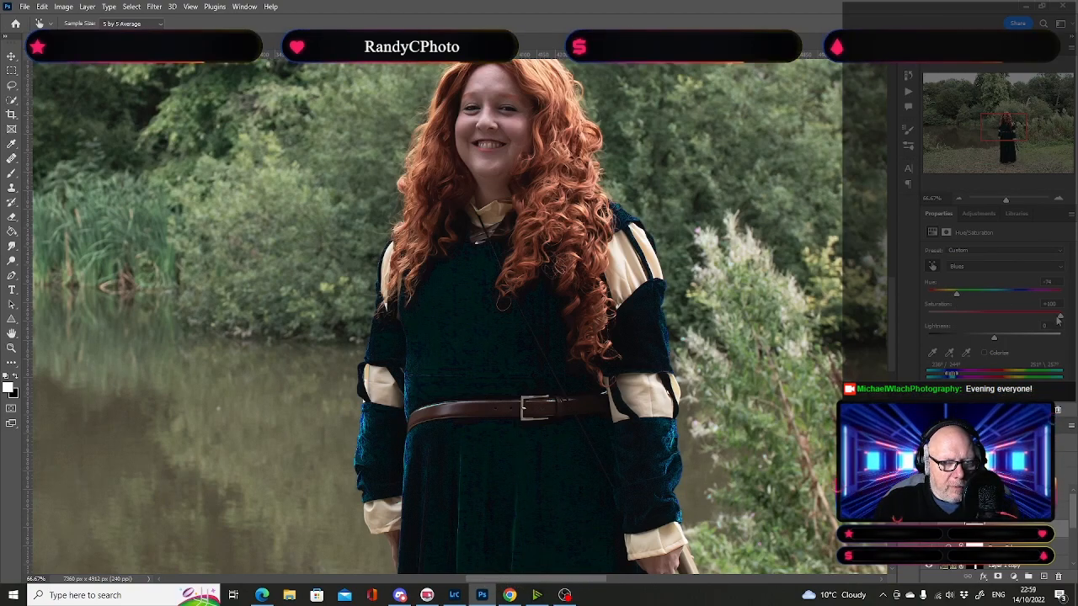
pyautogui.moveTo(1059, 318); pyautogui.dragTo(980, 319)
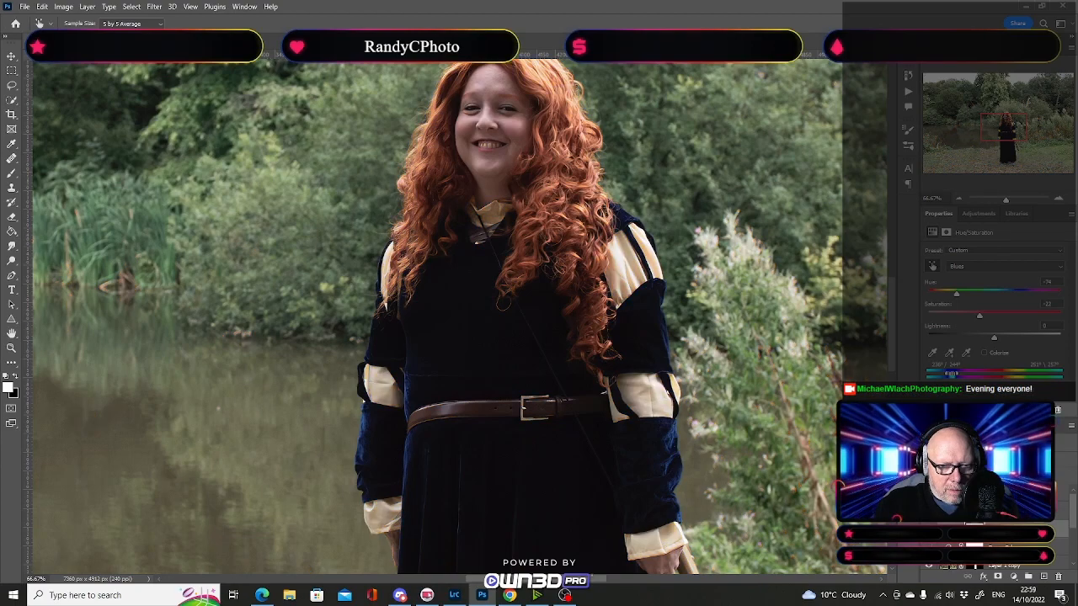
# Step: Compare the dress with and without the recolouring, and check the Blues settings of both Hue/Saturation layers
pyautogui.press('b')
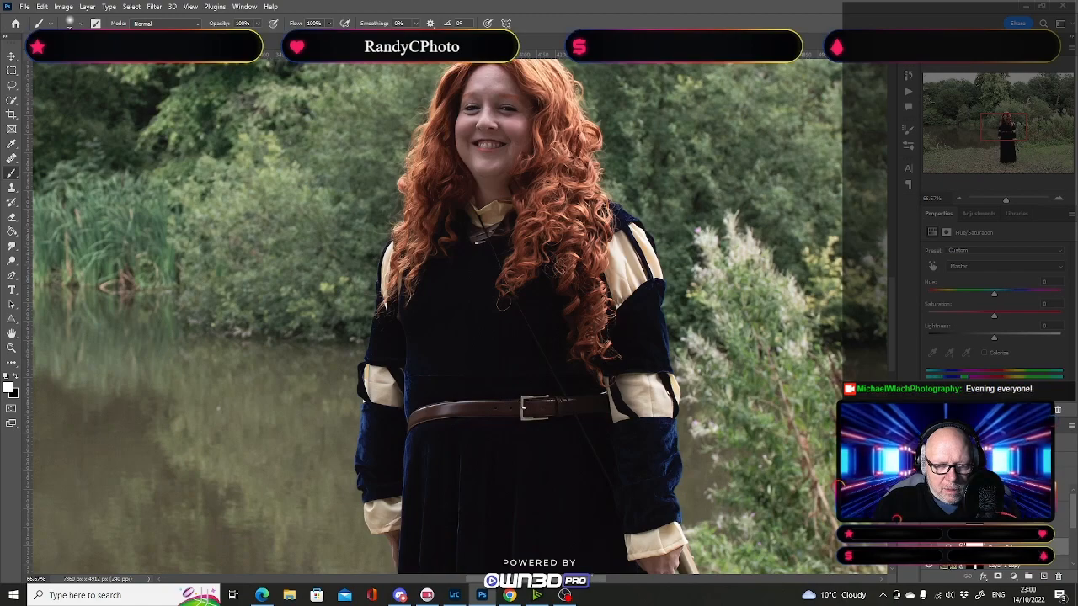
pyautogui.hotkey('ctrl', ',')
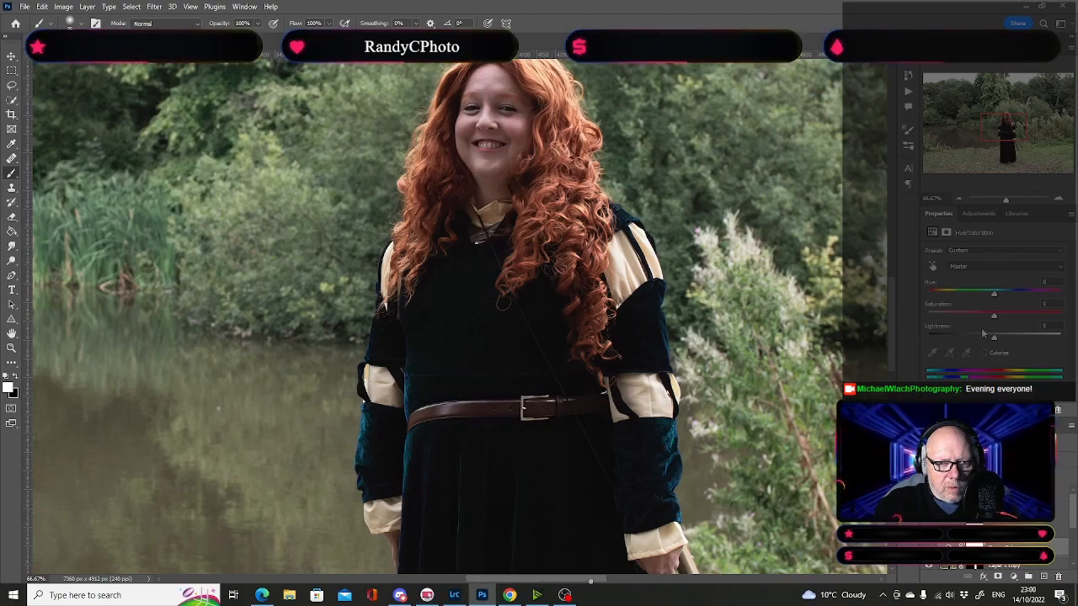
pyautogui.click(991, 271)
pyautogui.click(972, 319)
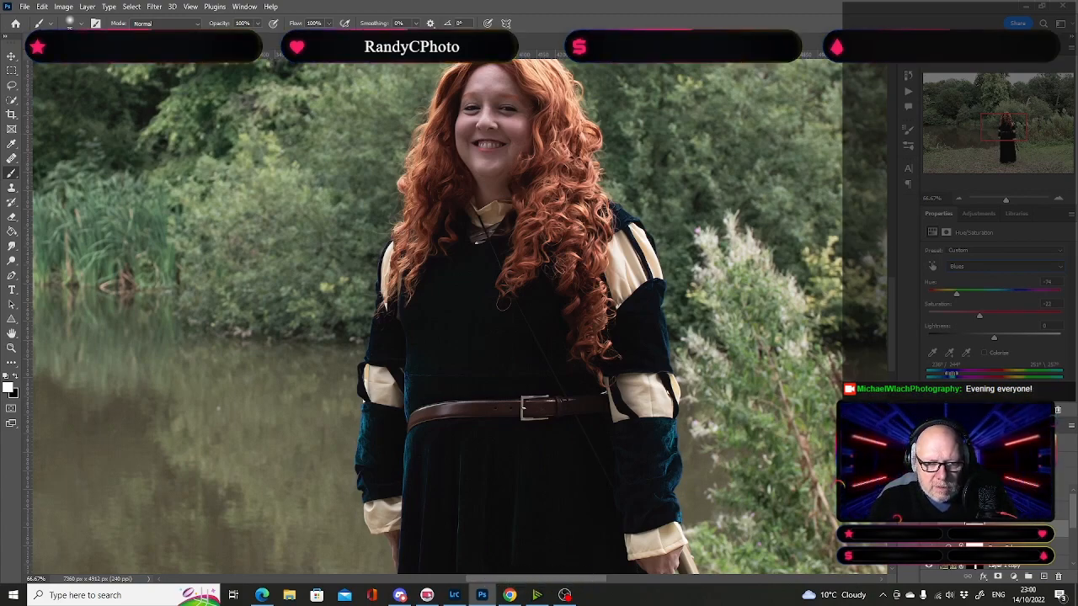
pyautogui.click(1010, 546)
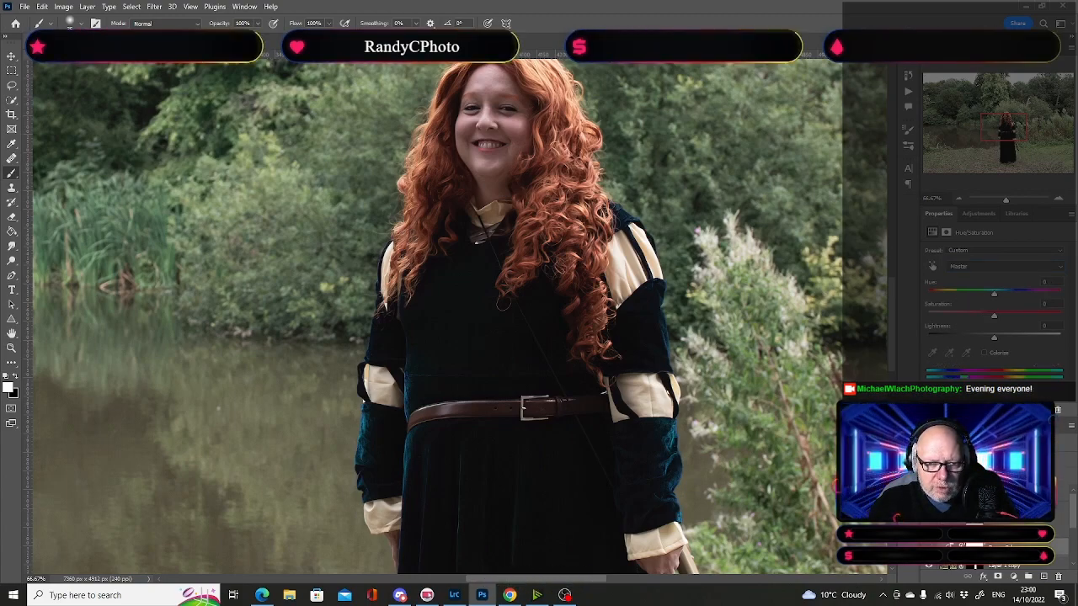
pyautogui.click(974, 272)
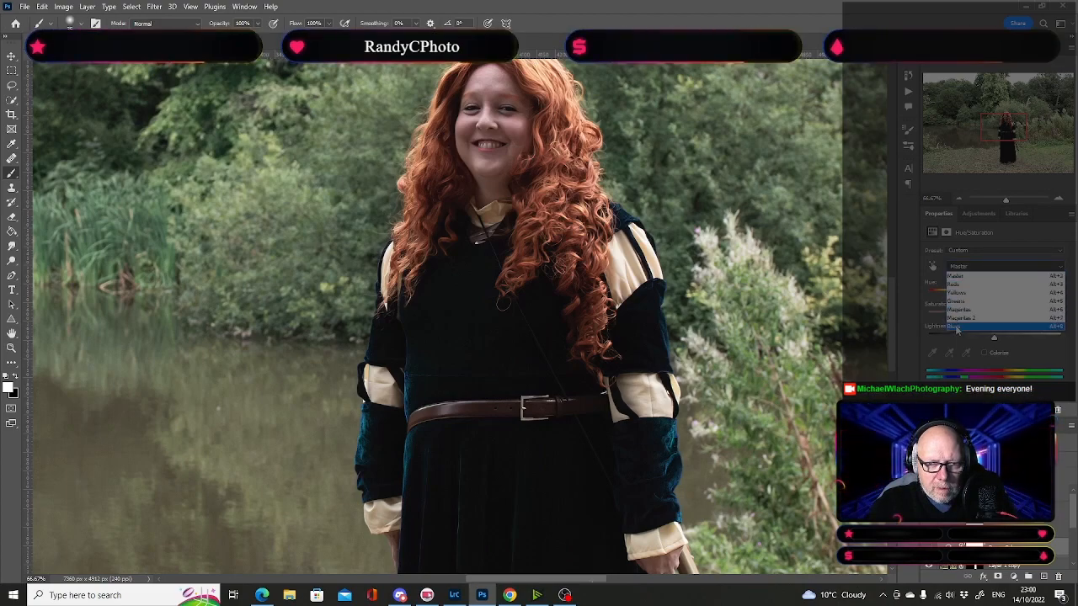
pyautogui.click(958, 327)
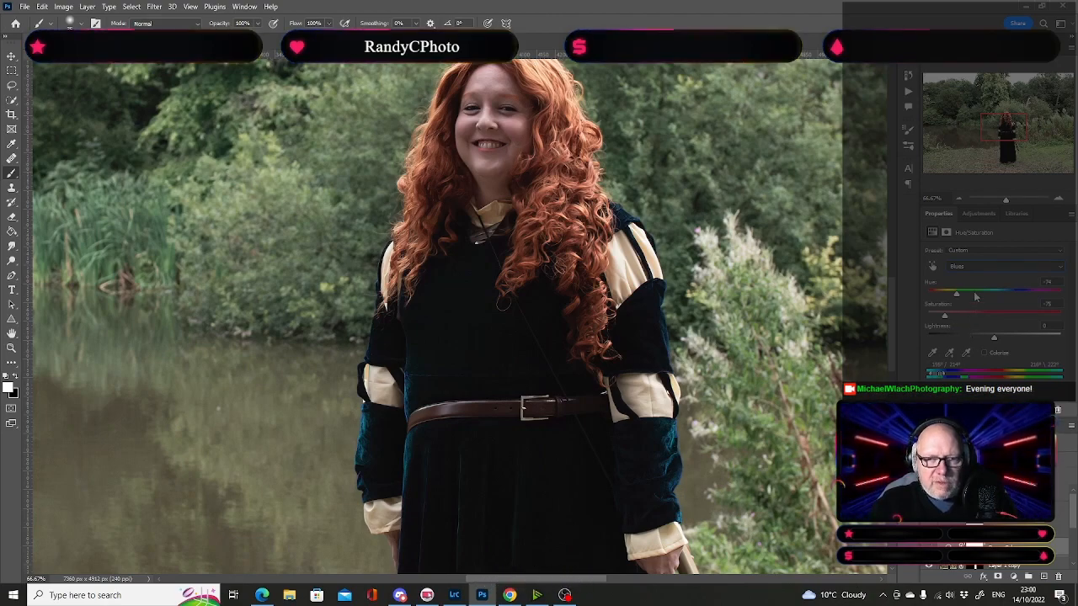
# Step: Set the Blues saturation to -75 in the upper Hue/Saturation layer for the dress
pyautogui.hotkey('alt', ']')
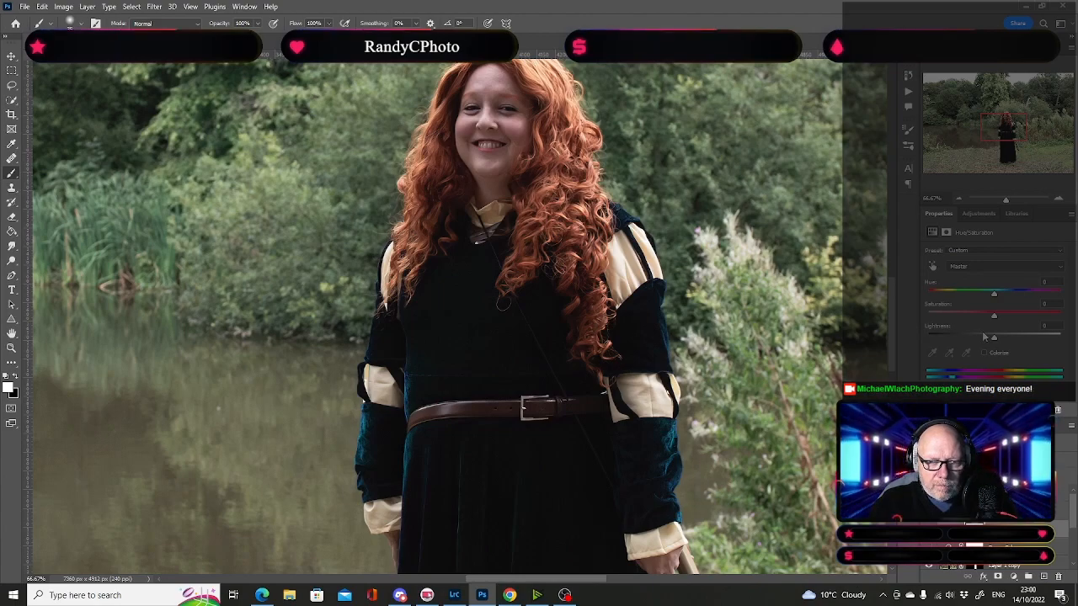
pyautogui.click(977, 270)
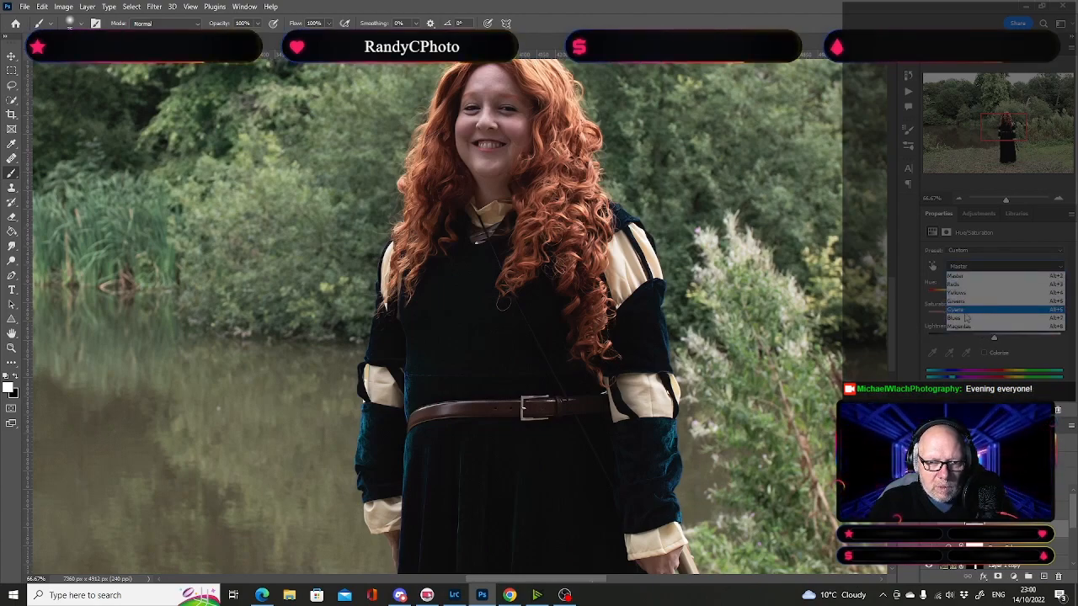
pyautogui.click(965, 320)
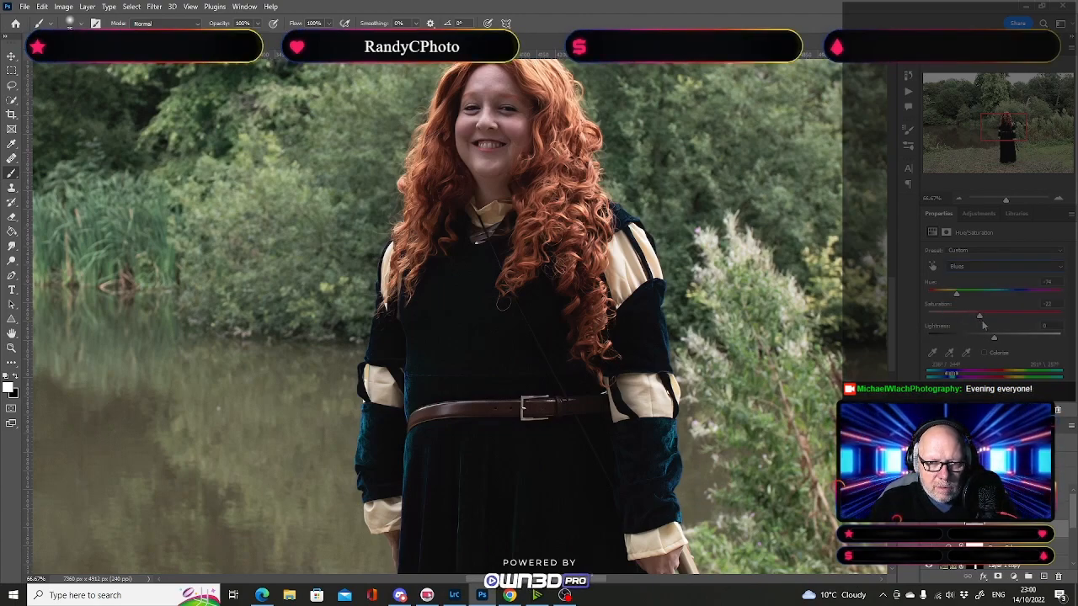
pyautogui.moveTo(979, 316); pyautogui.dragTo(945, 318)
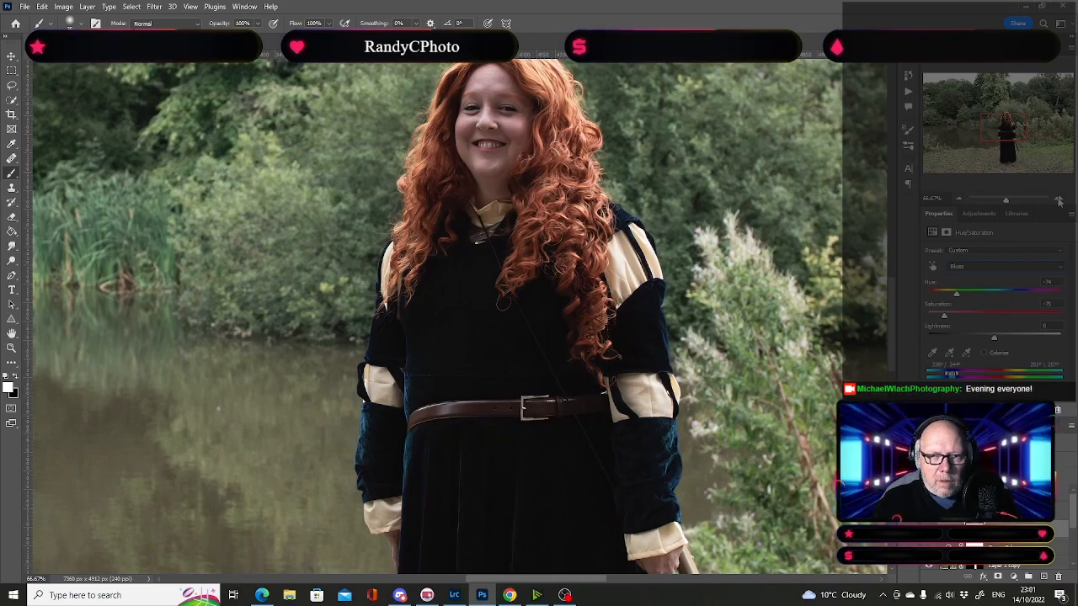
# Step: Check the dress and hair up close, and delete the lower Hue/Saturation layer together with its mask
pyautogui.scroll(3, 503, 301)
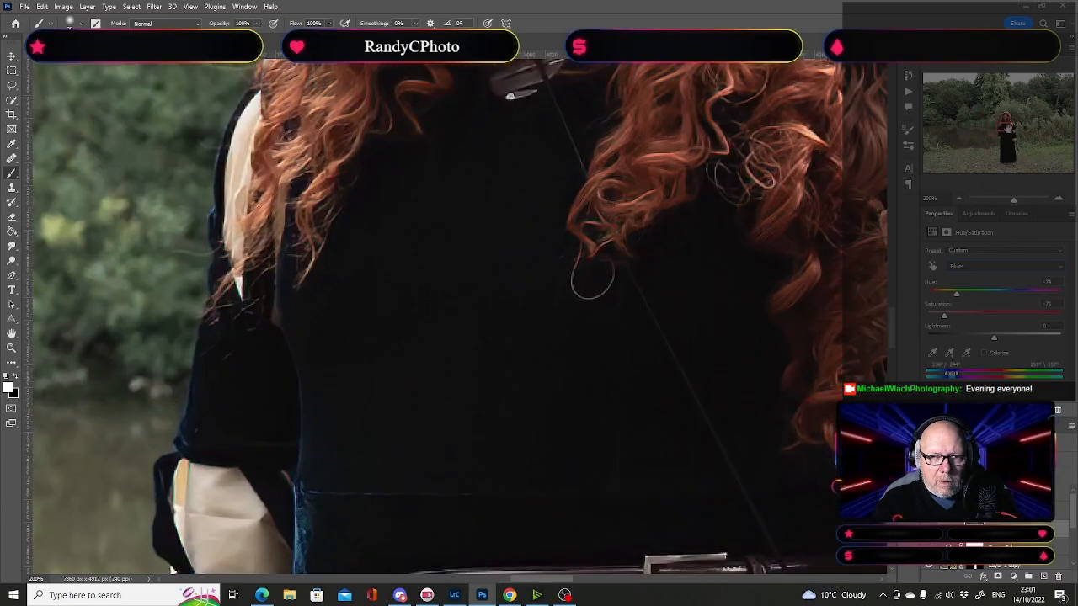
pyautogui.moveTo(1008, 128)
pyautogui.mouseDown()
pyautogui.moveTo(999, 117)
pyautogui.moveTo(1020, 125)
pyautogui.moveTo(997, 153)
pyautogui.moveTo(1006, 126)
pyautogui.mouseUp()
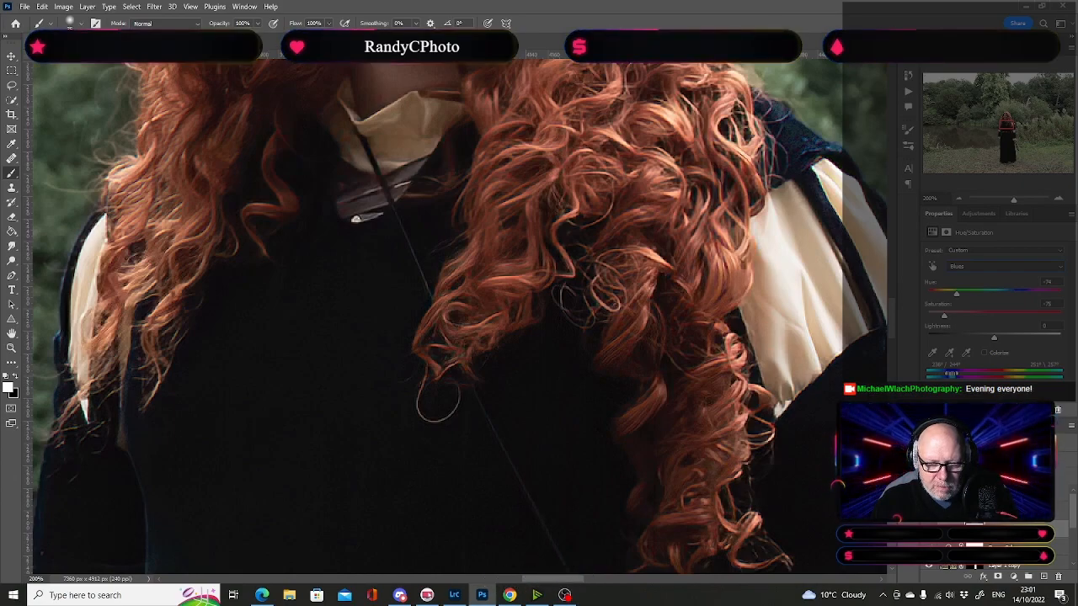
pyautogui.hotkey('alt', '[')
pyautogui.click(1059, 580)
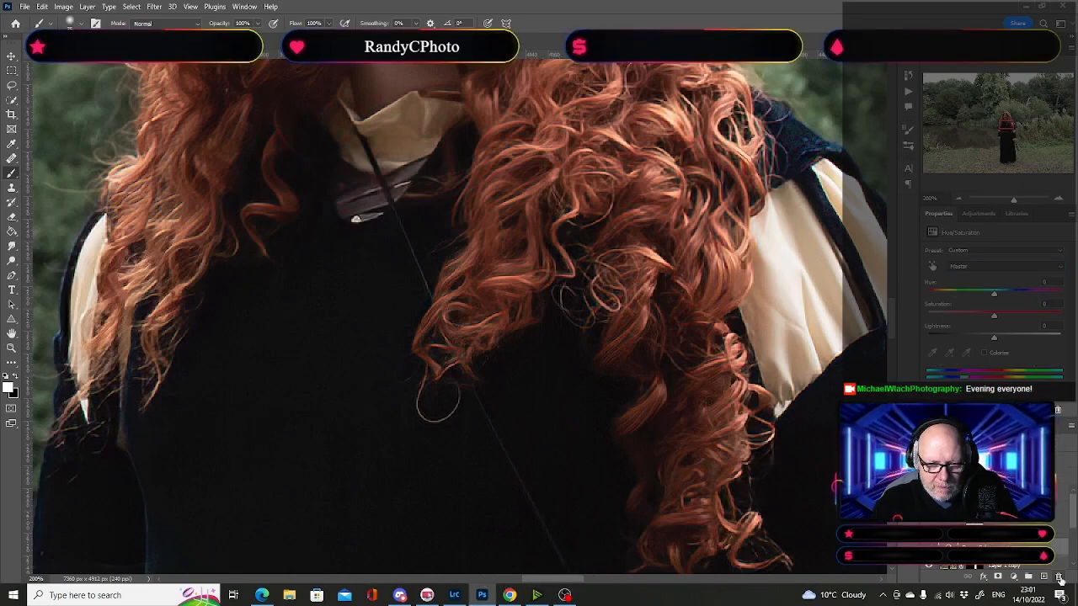
pyautogui.click(1058, 579)
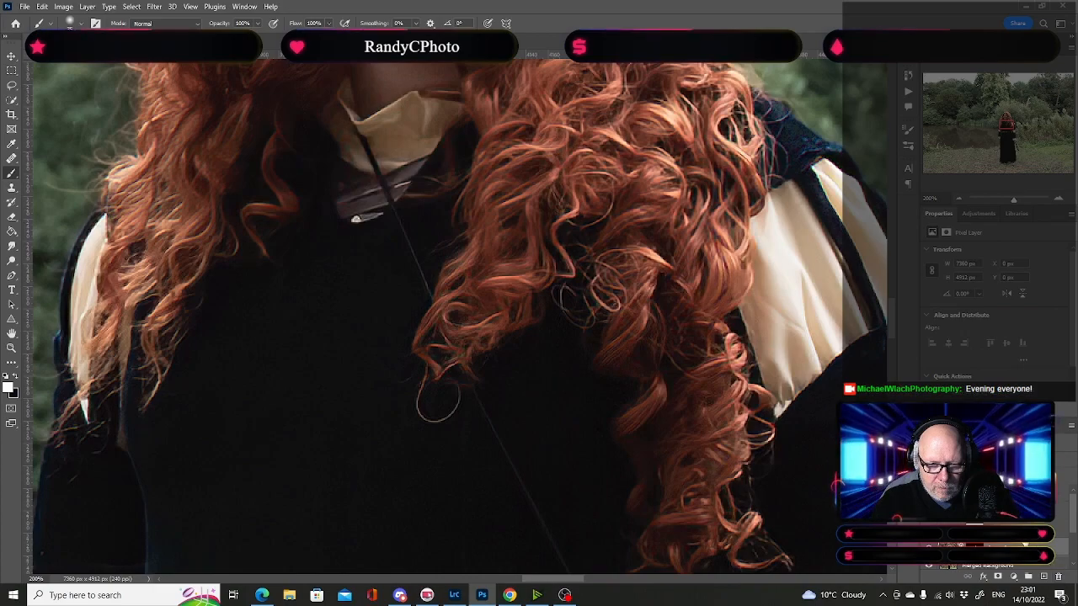
# Step: Undo the trial yellow shift on the cream collar and sleeves, and delete the unwanted layer affecting the hair colour
pyautogui.hotkey('alt', ']')
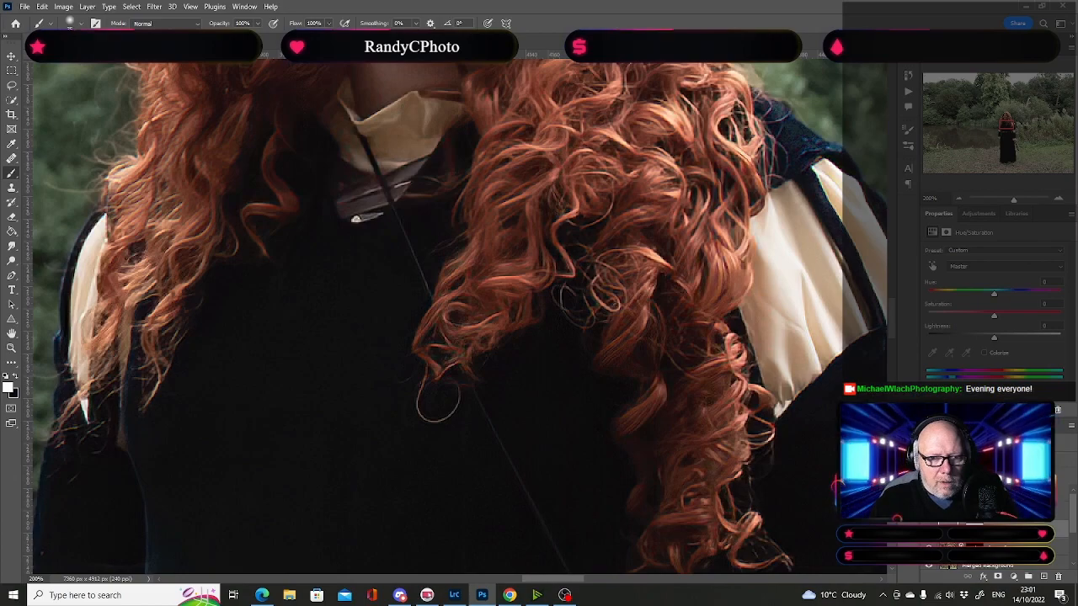
pyautogui.hotkey('ctrl', 'z')
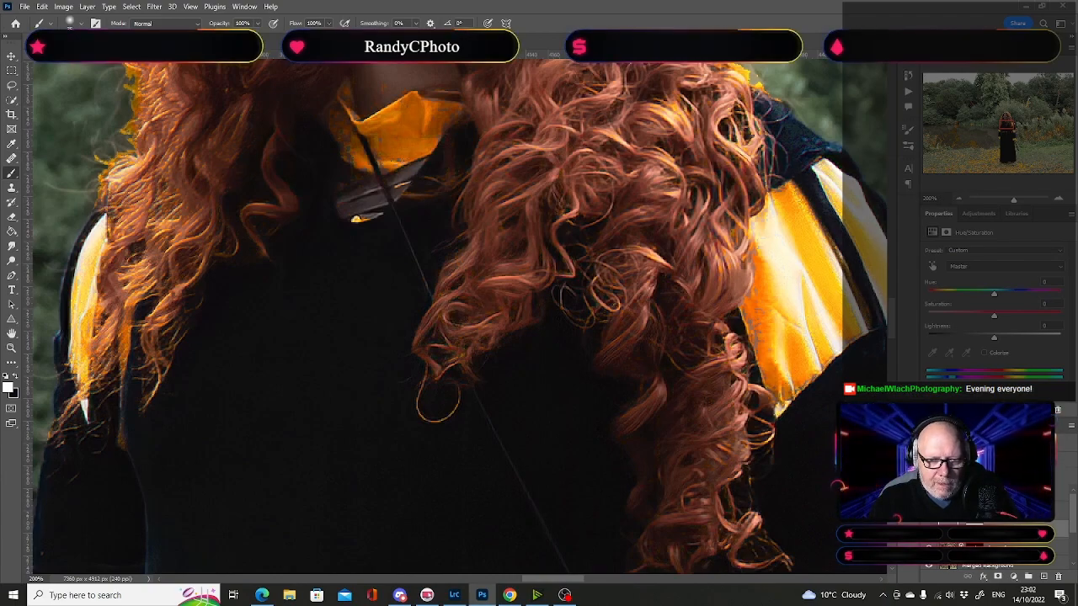
pyautogui.hotkey('ctrl', 'z')
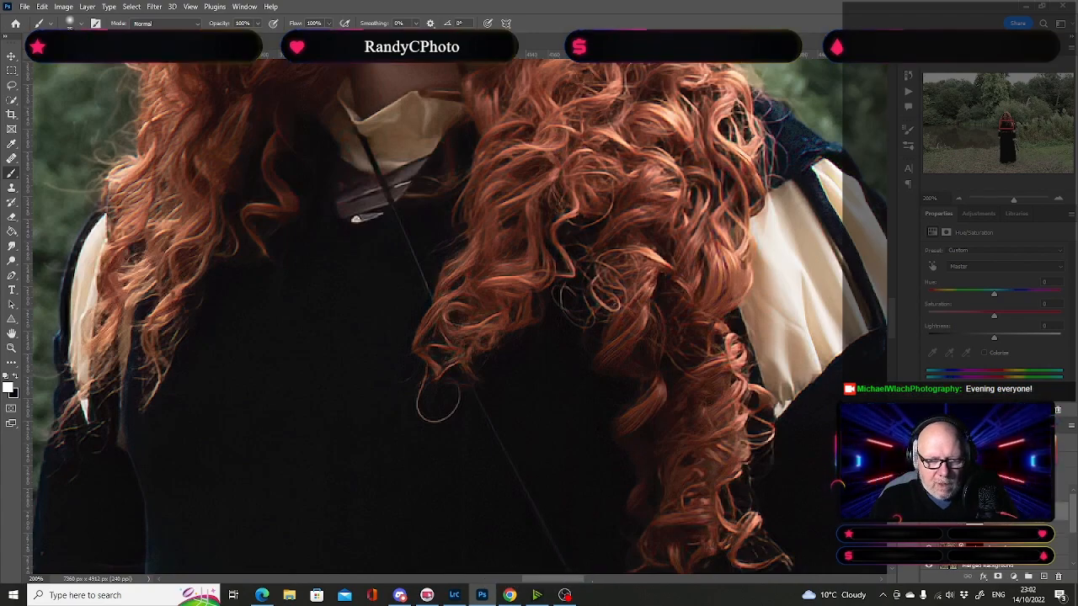
pyautogui.click(1060, 577)
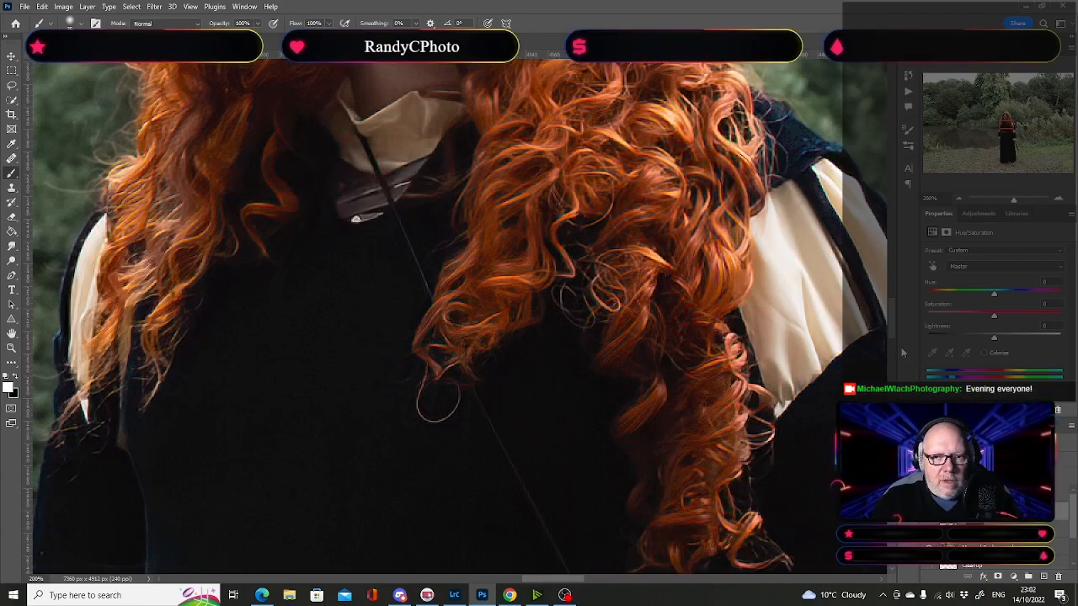
# Step: Add a Curves adjustment layer directly above the background pixel layer and moderately darken its RGB midtones
pyautogui.moveTo(891, 329); pyautogui.dragTo(891, 293)
pyautogui.moveTo(890, 289); pyautogui.dragTo(892, 285)
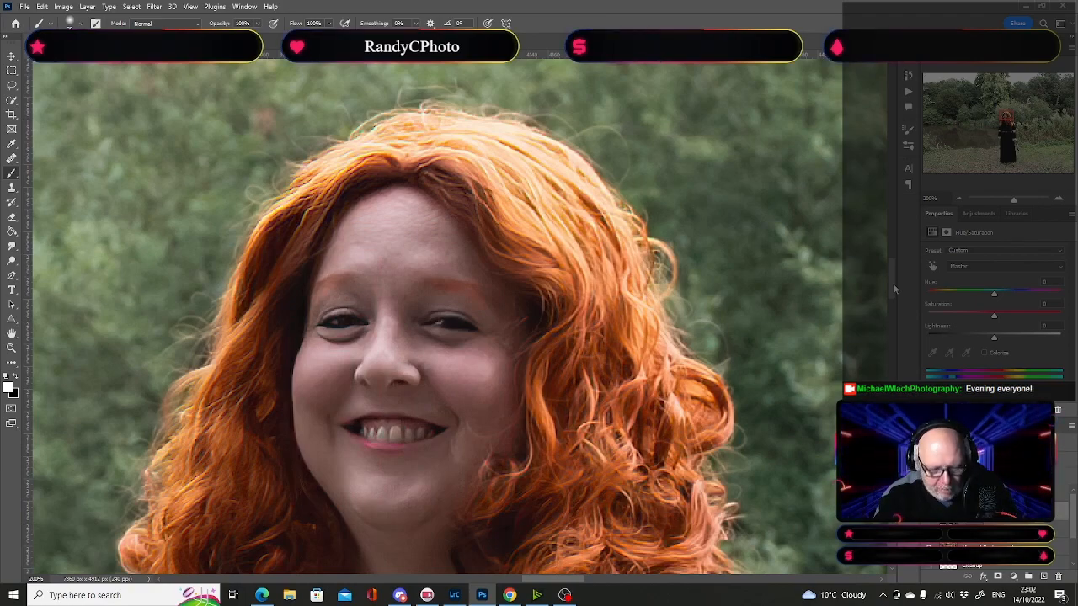
pyautogui.hotkey('ctrl', '0')
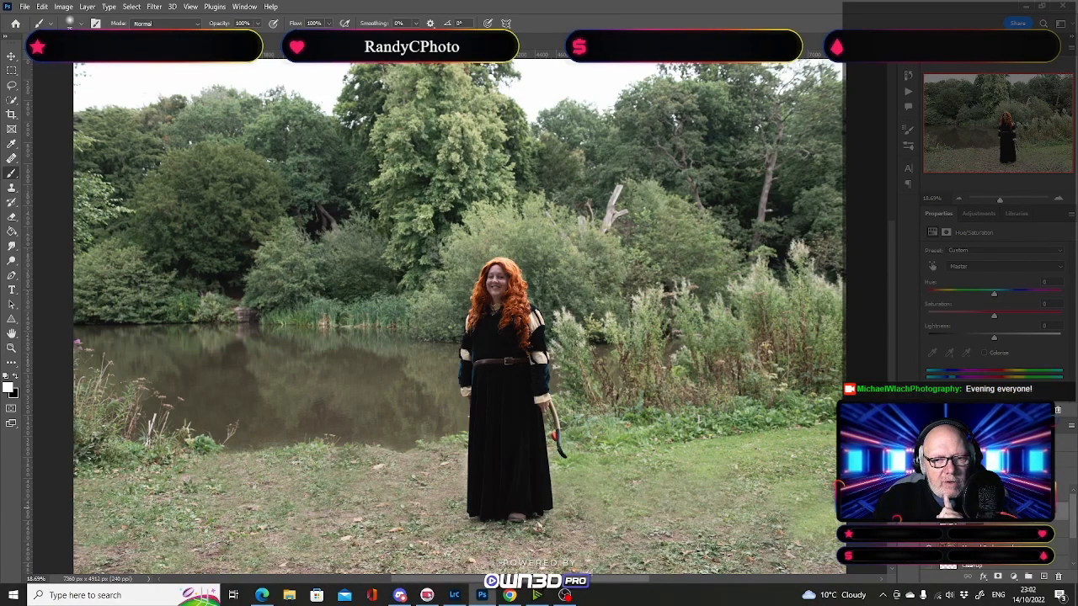
pyautogui.click(978, 544)
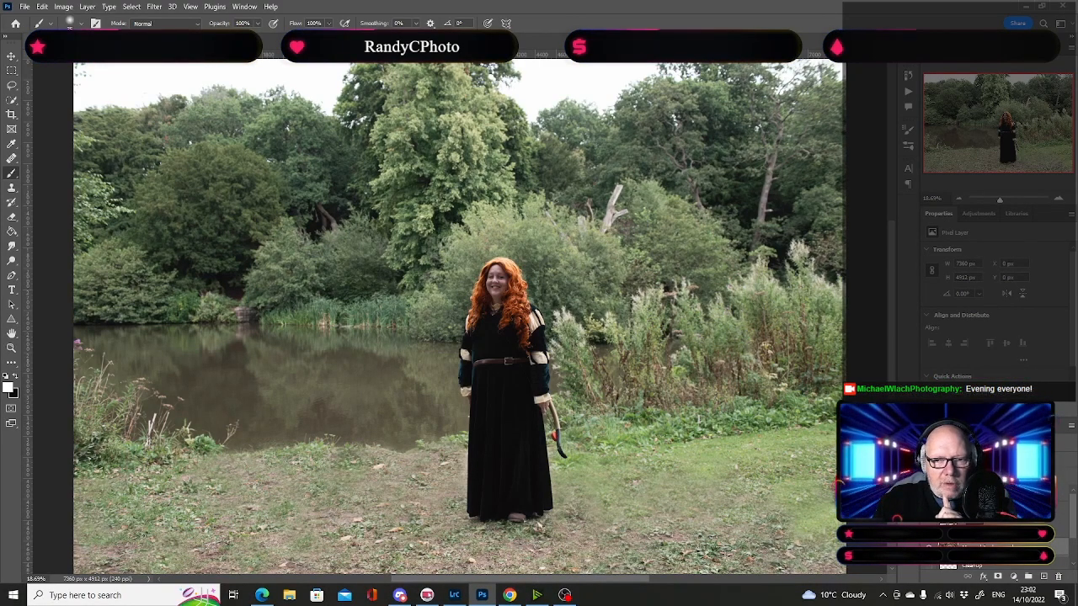
pyautogui.click(1013, 578)
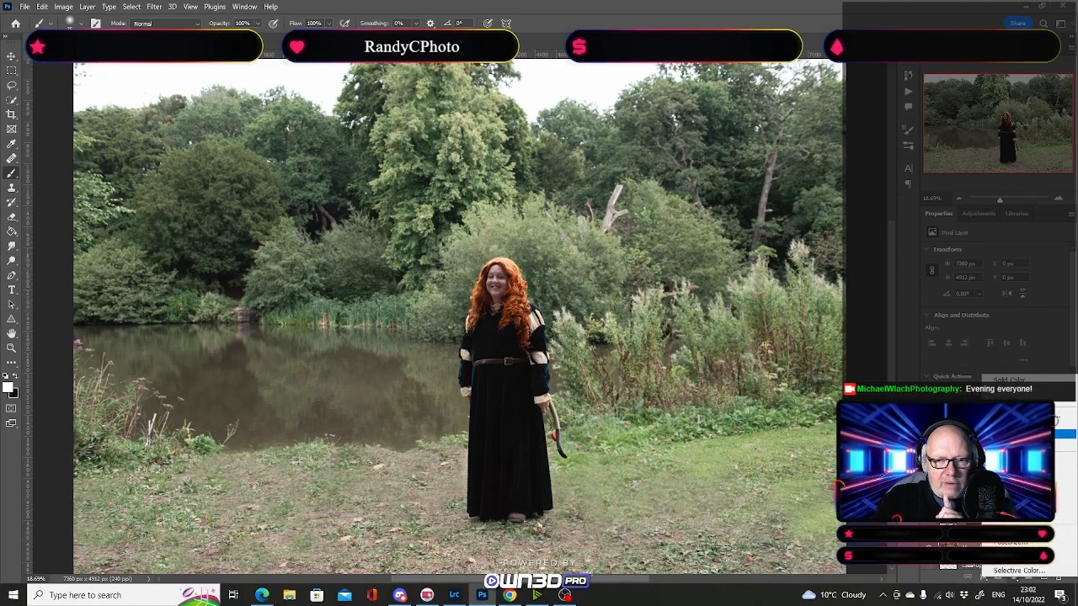
pyautogui.click(1017, 434)
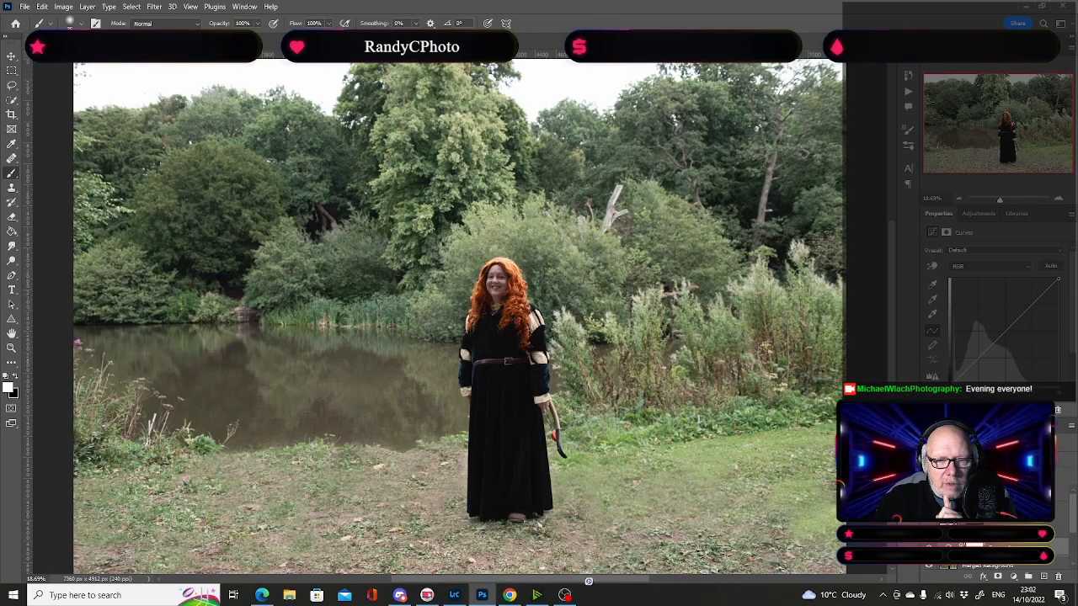
pyautogui.click(1004, 331)
pyautogui.moveTo(1005, 331); pyautogui.dragTo(1023, 337)
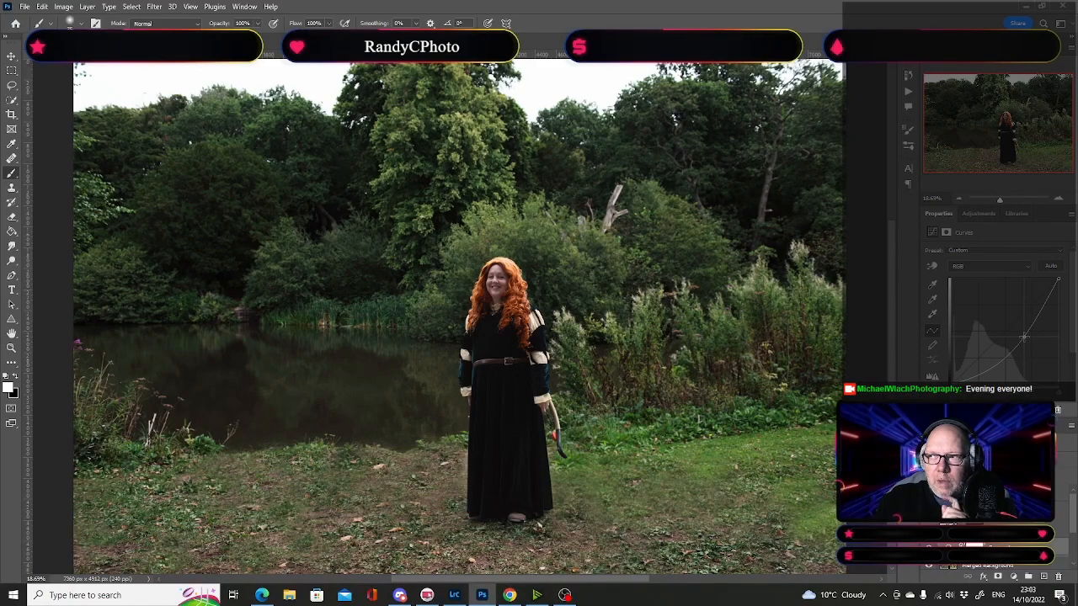
pyautogui.moveTo(1023, 337)
pyautogui.mouseDown()
pyautogui.moveTo(998, 324)
pyautogui.moveTo(1009, 338)
pyautogui.mouseUp()
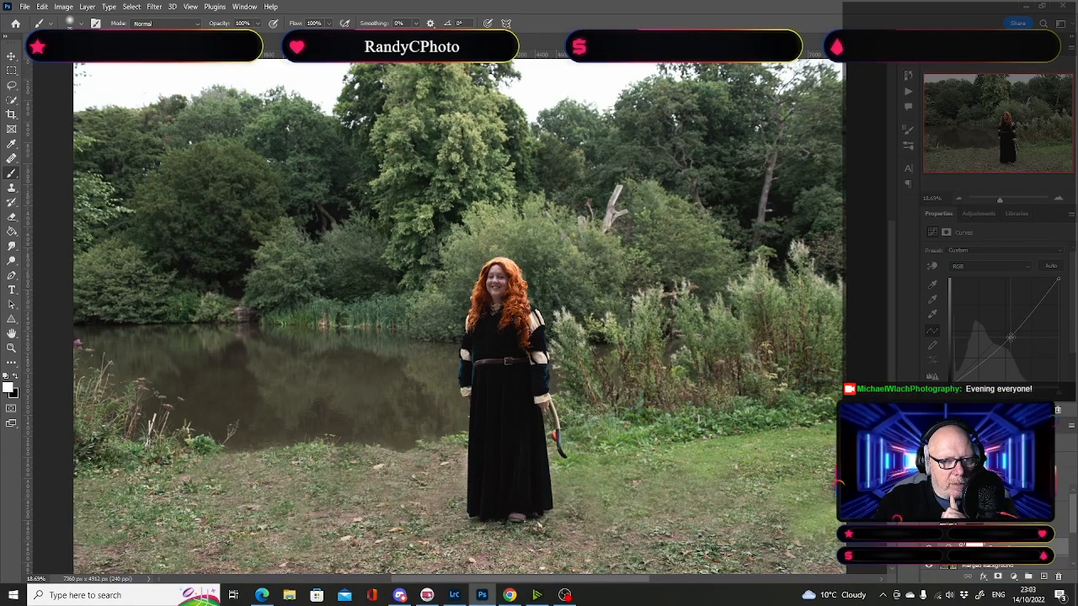
# Step: Slightly lower the red curve between its shadows and midtones to shift the background scenery toward green
pyautogui.click(992, 267)
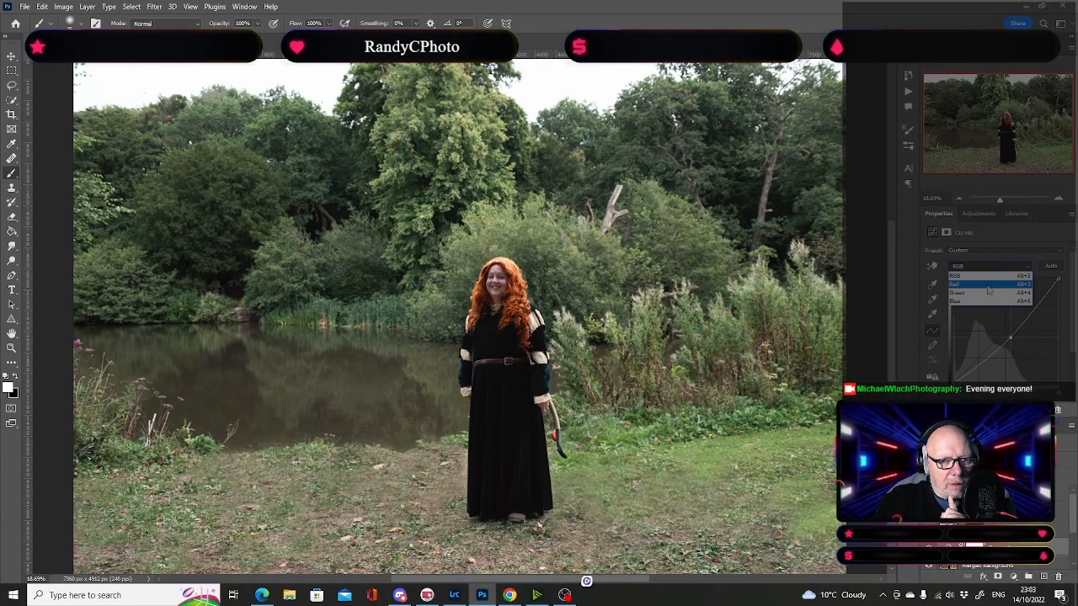
pyautogui.click(988, 288)
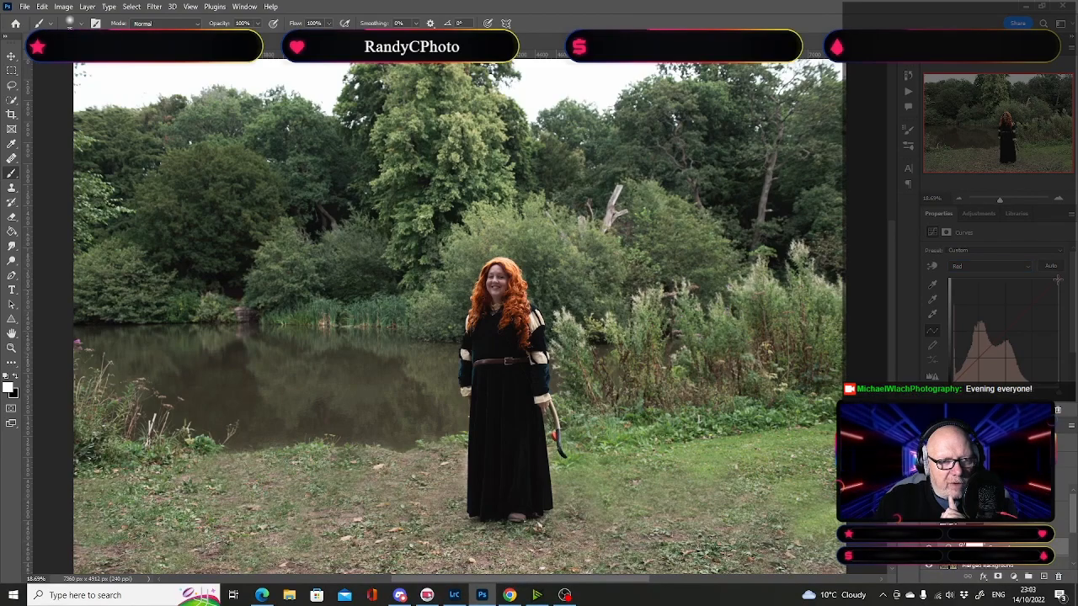
pyautogui.moveTo(1057, 279)
pyautogui.mouseDown()
pyautogui.moveTo(1062, 307)
pyautogui.moveTo(1063, 276)
pyautogui.mouseUp()
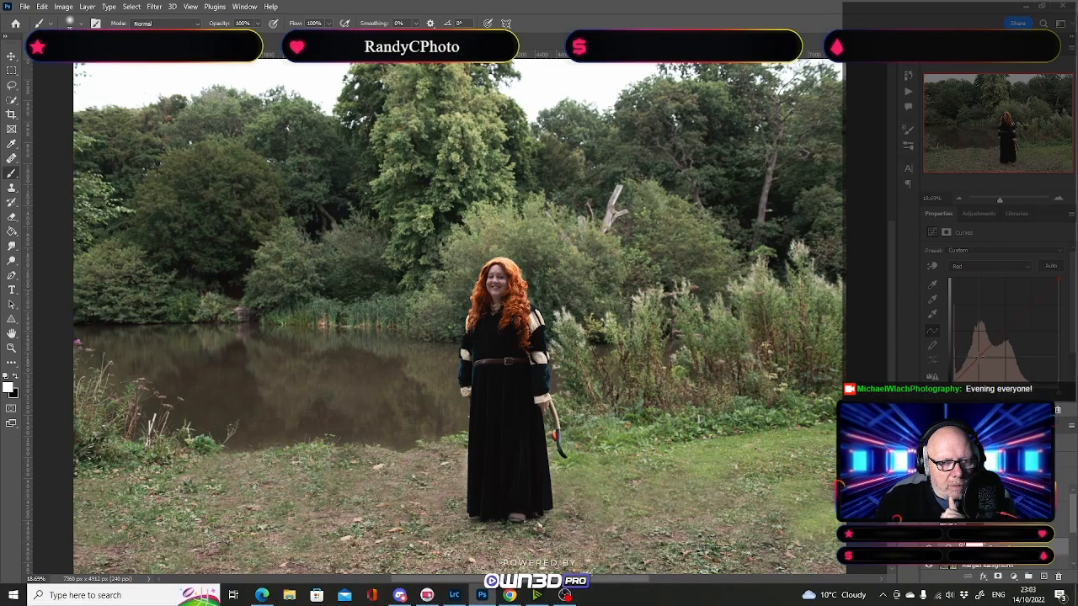
pyautogui.moveTo(976, 354)
pyautogui.mouseDown()
pyautogui.moveTo(973, 346)
pyautogui.moveTo(979, 357)
pyautogui.mouseUp()
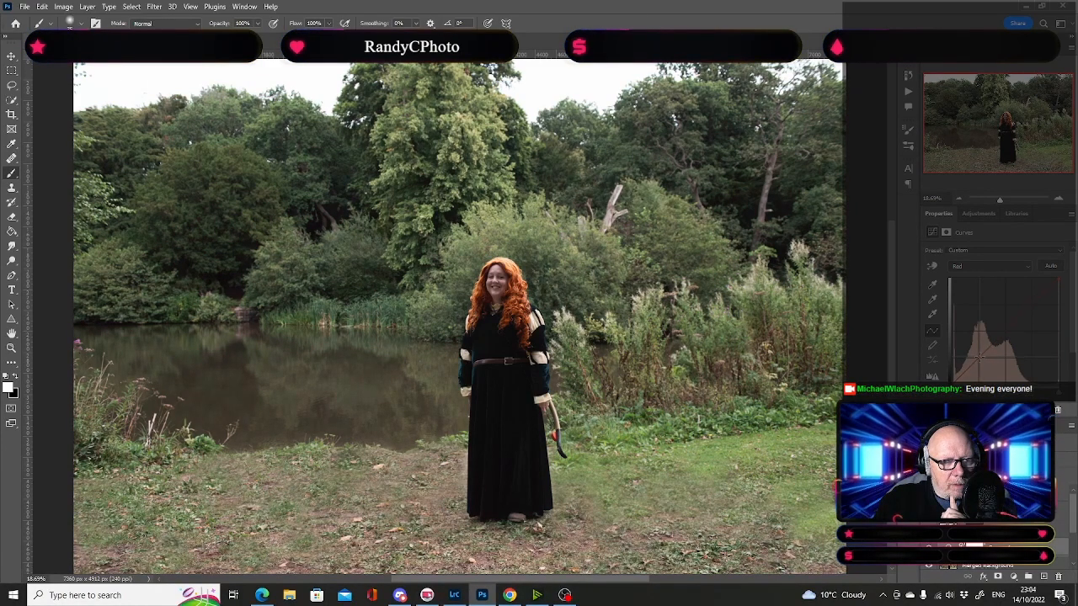
pyautogui.moveTo(979, 357); pyautogui.dragTo(982, 360)
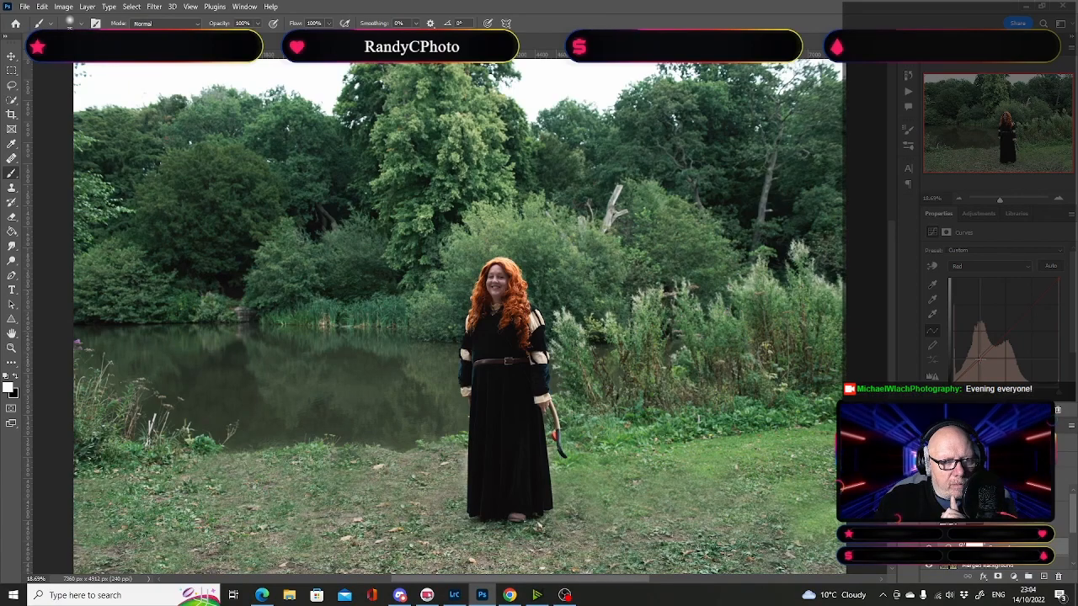
# Step: Slightly lower the green curve between its shadows and midtones to soften the background's green cast
pyautogui.click(985, 266)
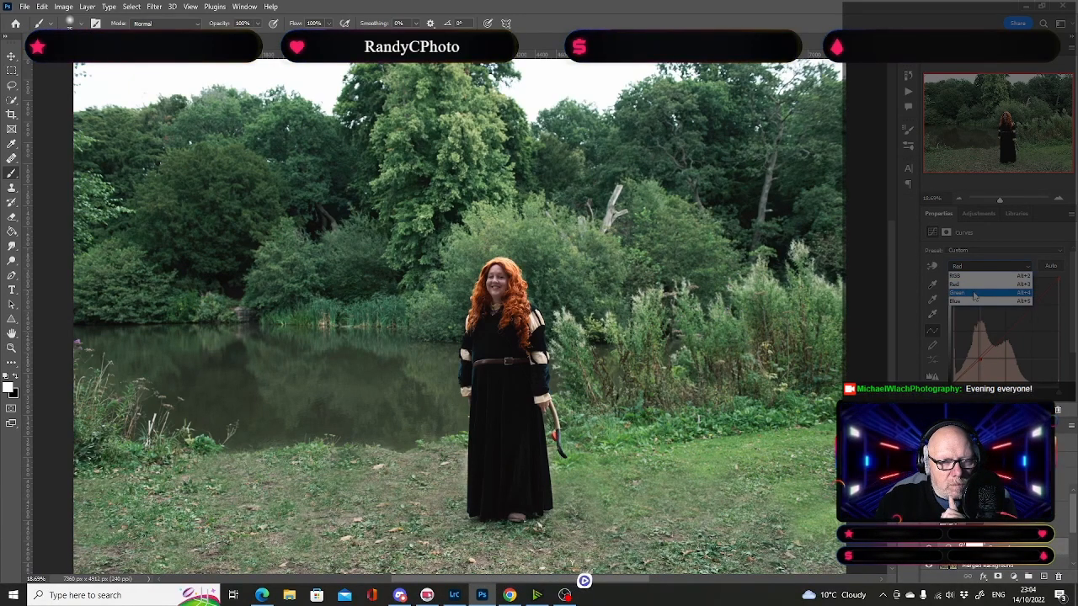
pyautogui.click(981, 290)
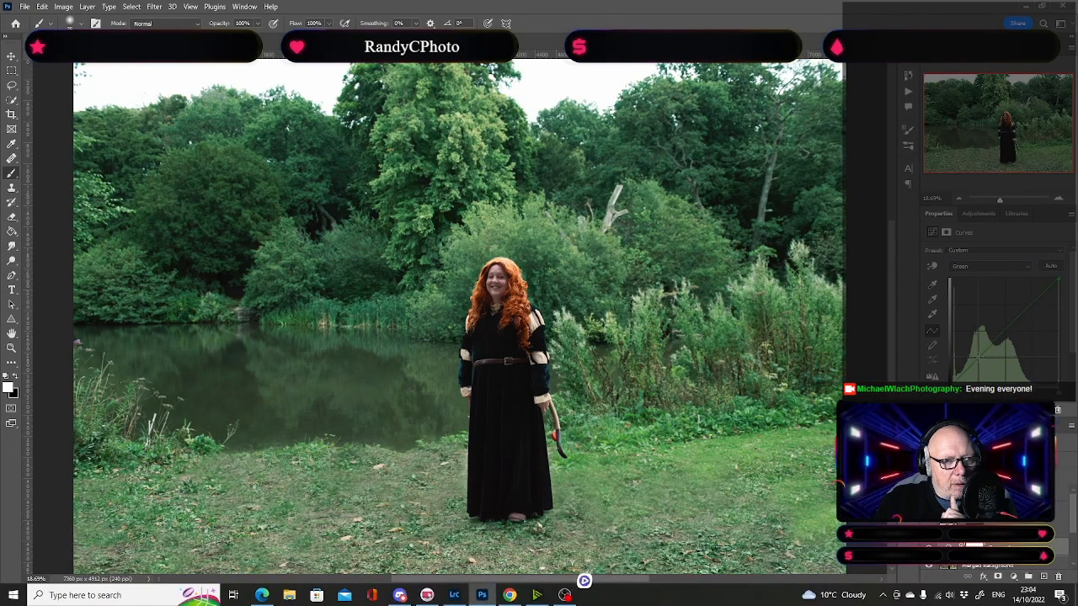
pyautogui.moveTo(978, 357); pyautogui.dragTo(983, 357)
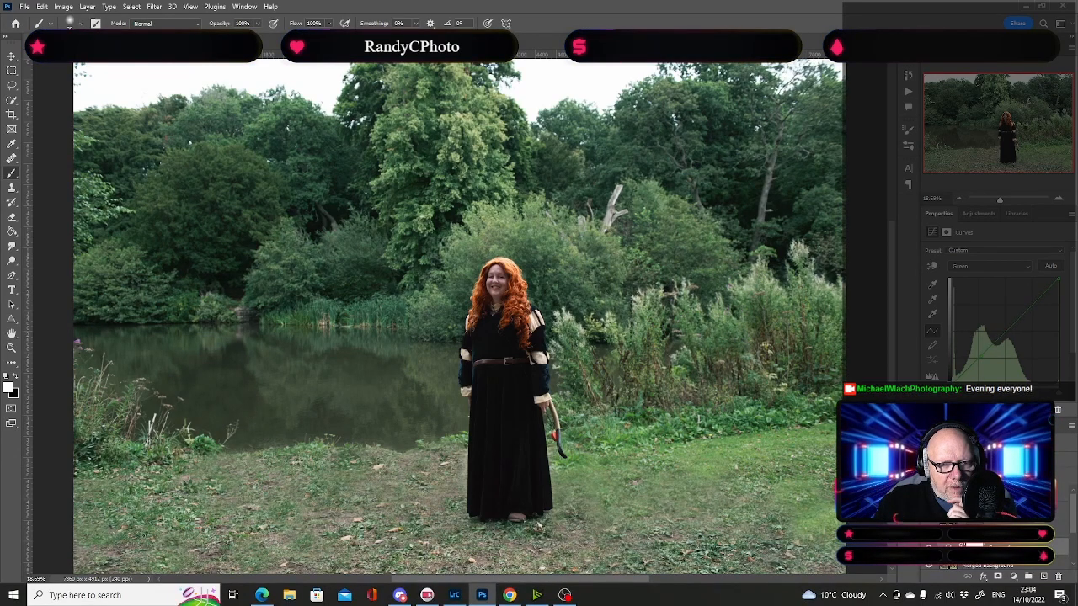
# Step: Slightly lower the blue curve in the darker tones to warm the water and foliage, keeping the highlights anchored
pyautogui.moveTo(1073, 321); pyautogui.dragTo(1073, 330)
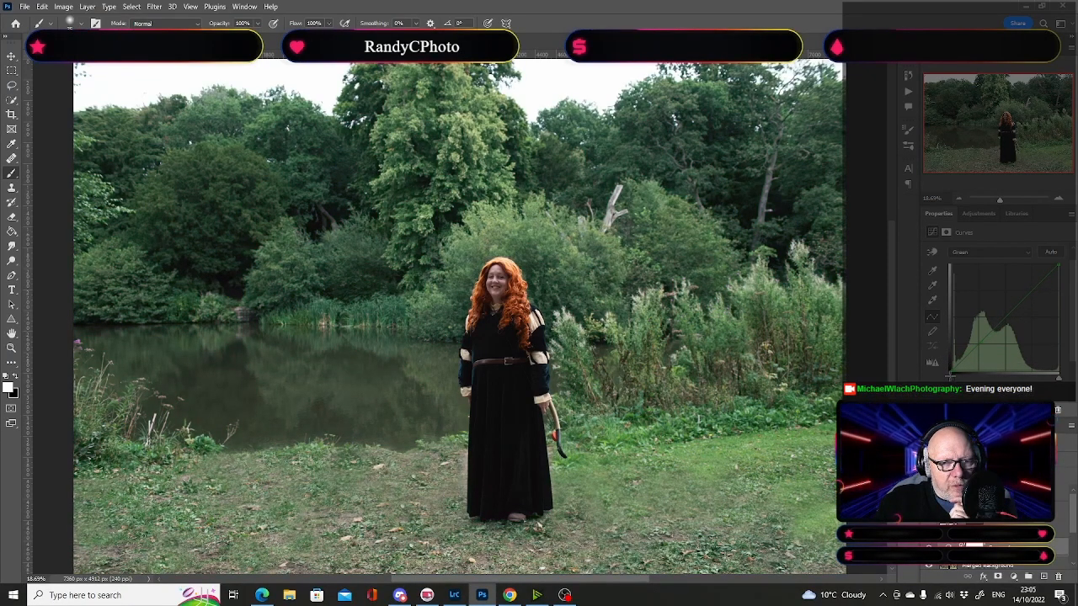
pyautogui.click(993, 252)
pyautogui.click(989, 288)
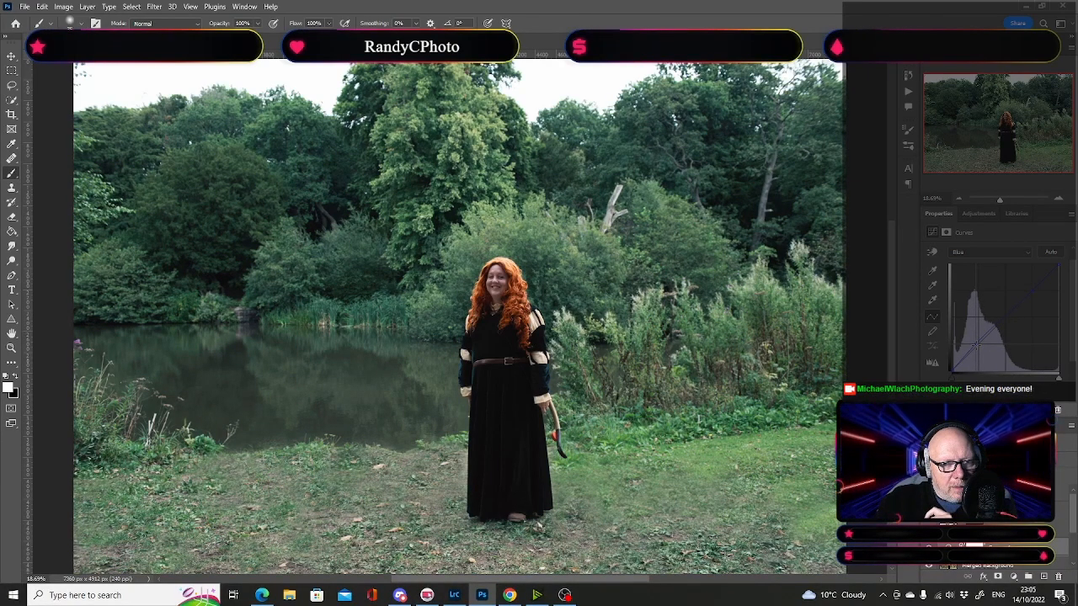
pyautogui.moveTo(976, 345); pyautogui.dragTo(977, 346)
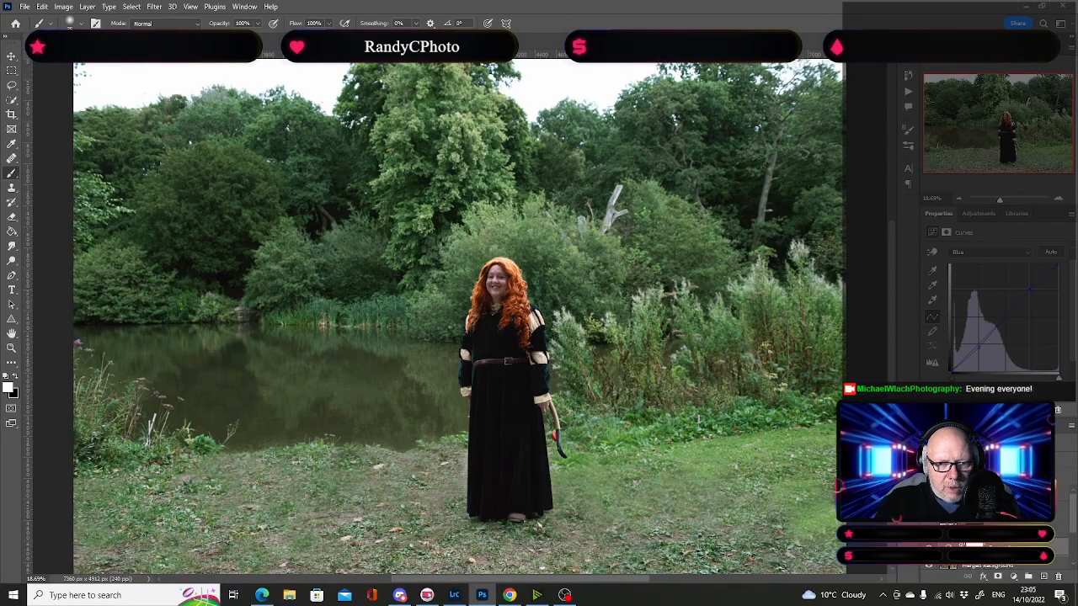
# Step: Compare the lake scene with and without the background Curves adjustment
pyautogui.hotkey('ctrl', ',')
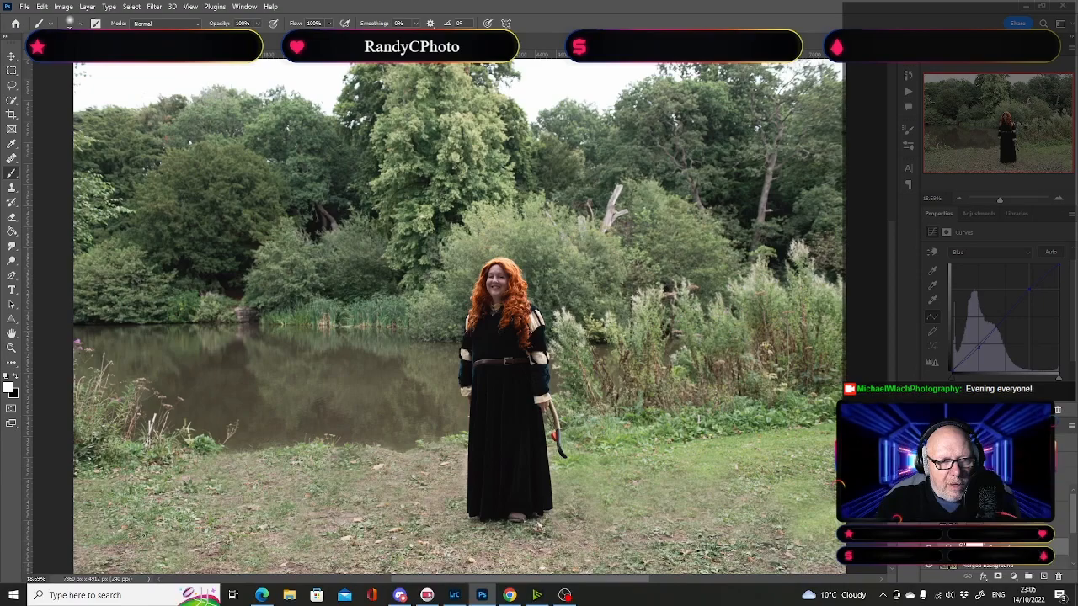
pyautogui.hotkey('ctrl', 'z')
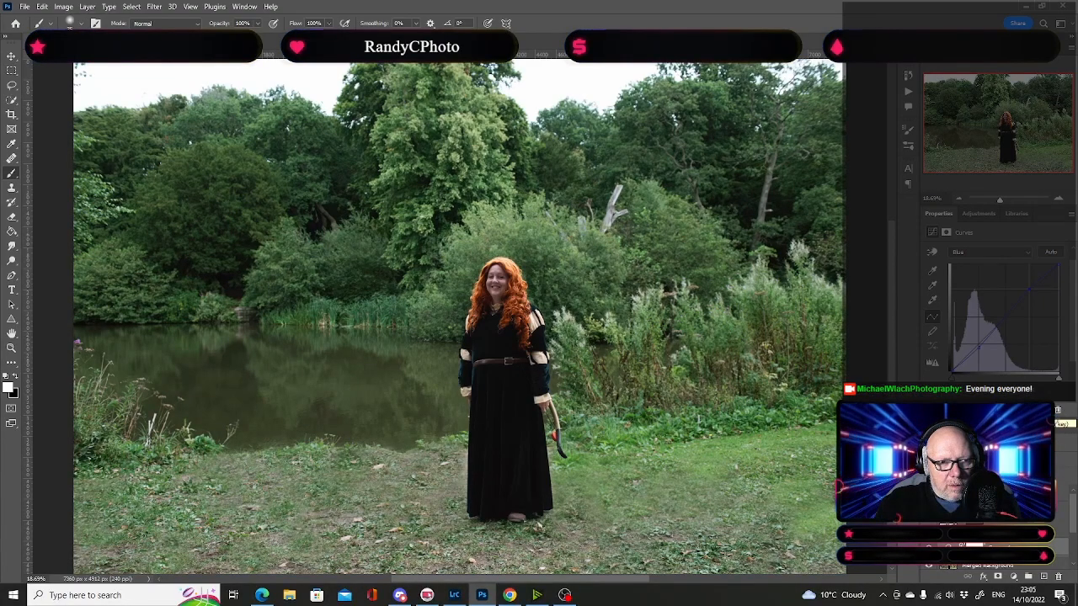
pyautogui.press('\\')
pyautogui.press('\\')
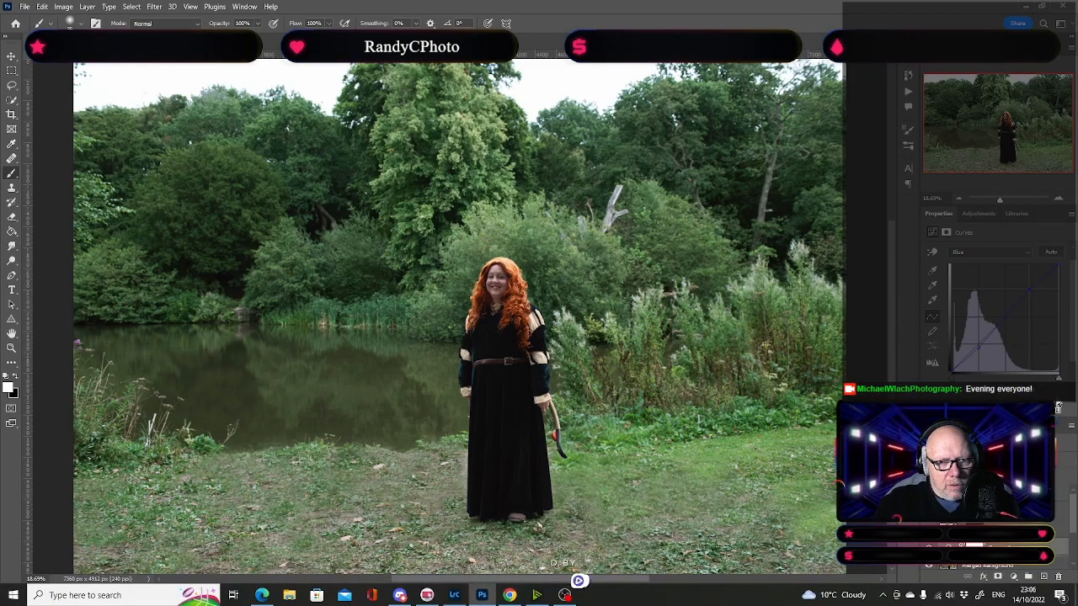
# Step: Try lowering the green curve's midtones in the background Curves layer
pyautogui.click(988, 256)
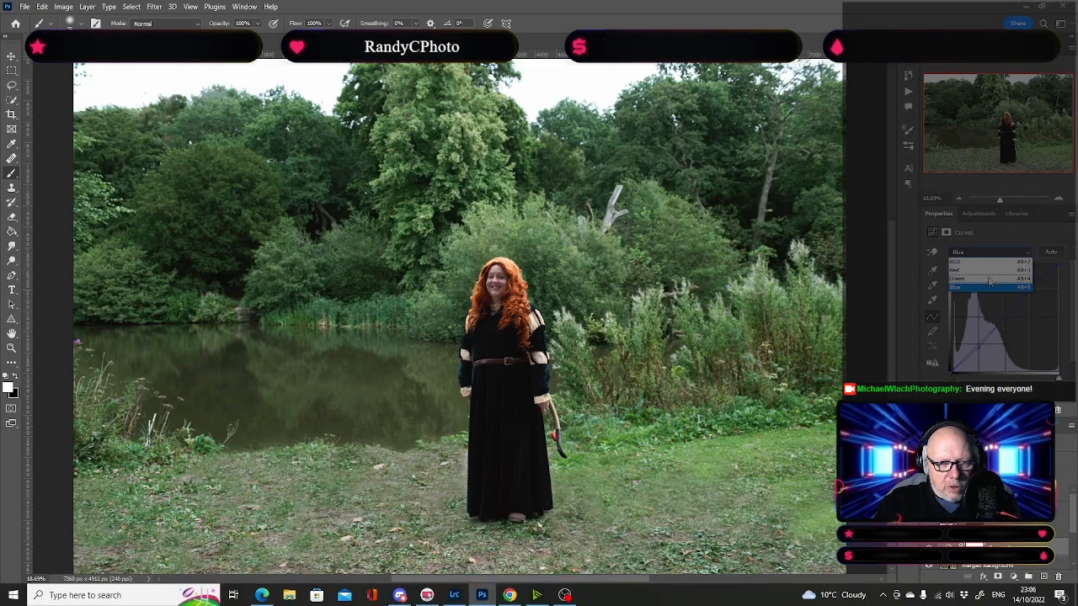
pyautogui.click(989, 280)
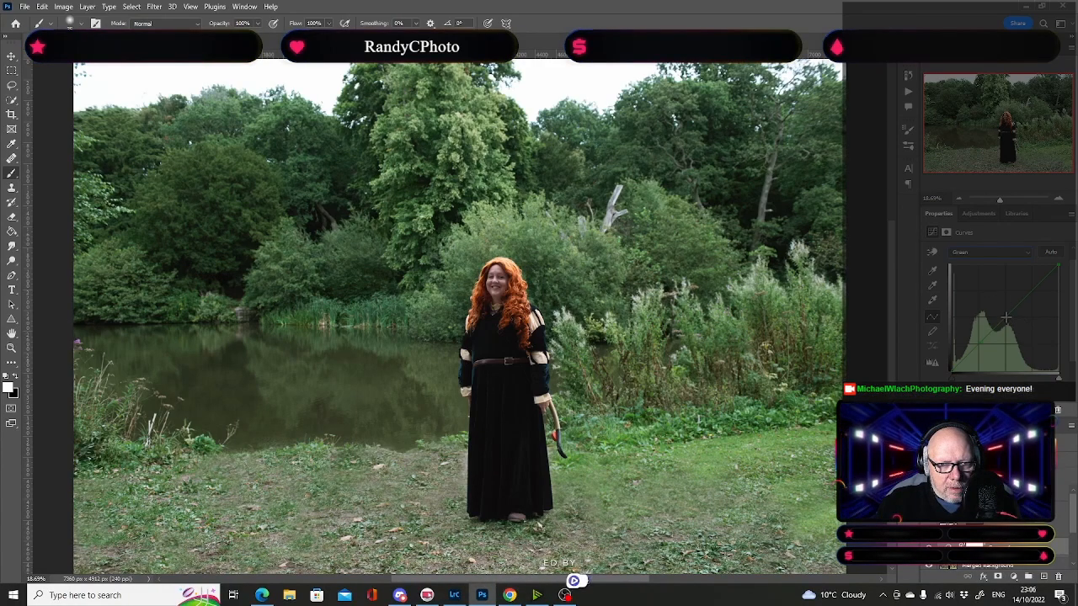
pyautogui.moveTo(1008, 318); pyautogui.dragTo(1008, 321)
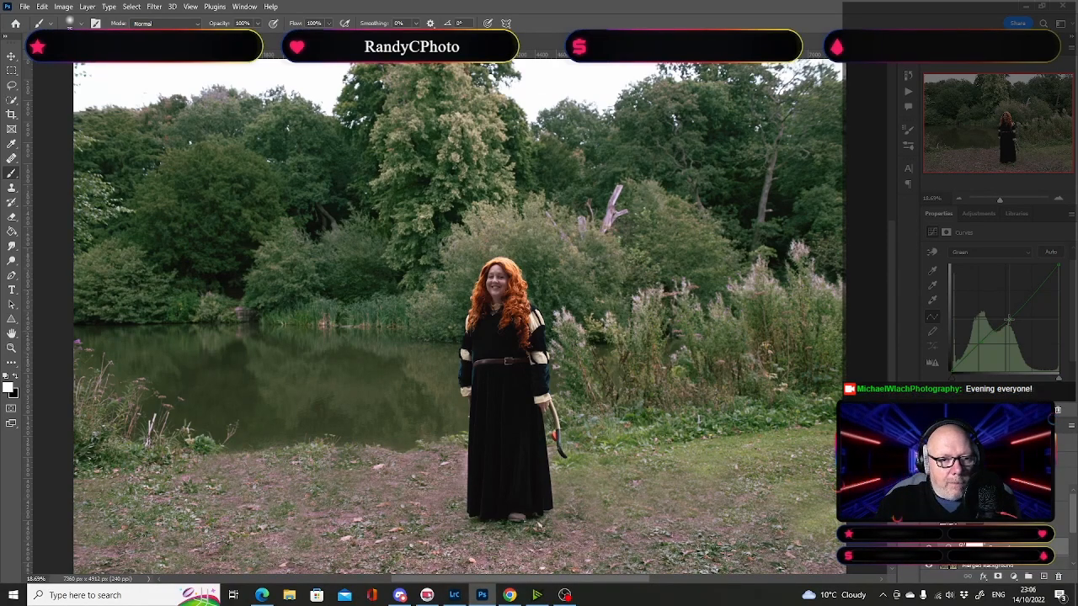
pyautogui.moveTo(1009, 319); pyautogui.dragTo(1006, 318)
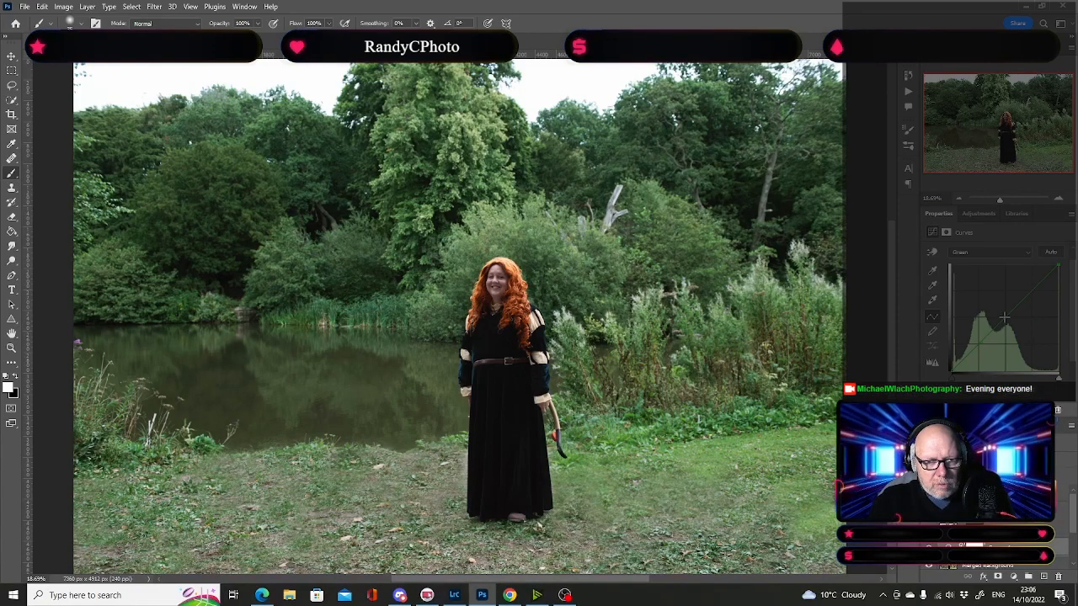
# Step: Review the red curve and raise the RGB curve's midtone point slightly to lessen the background darkening
pyautogui.click(981, 252)
pyautogui.click(967, 271)
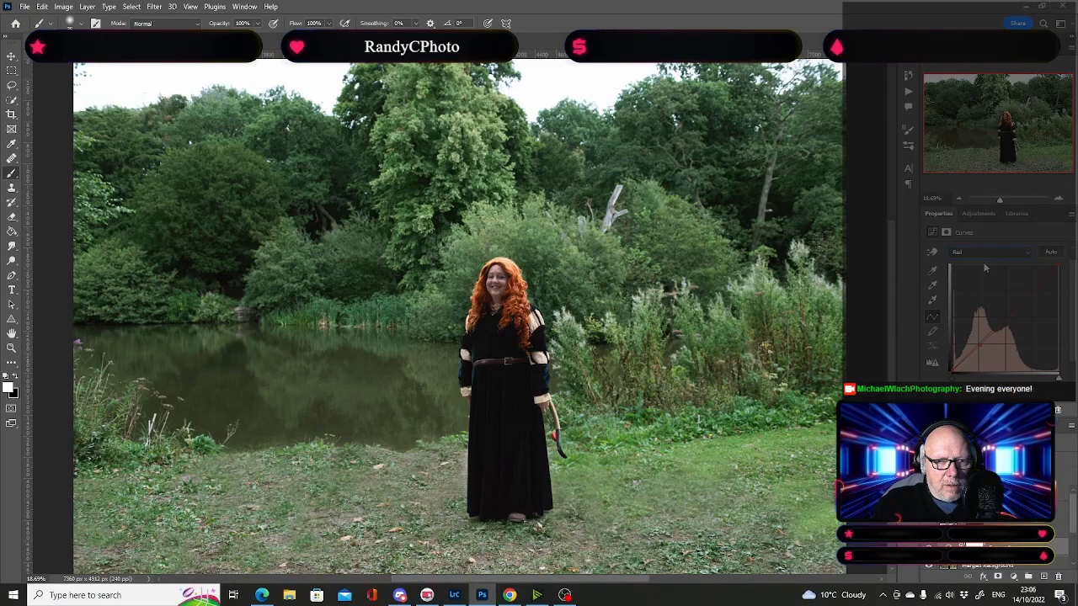
pyautogui.click(983, 251)
pyautogui.click(979, 268)
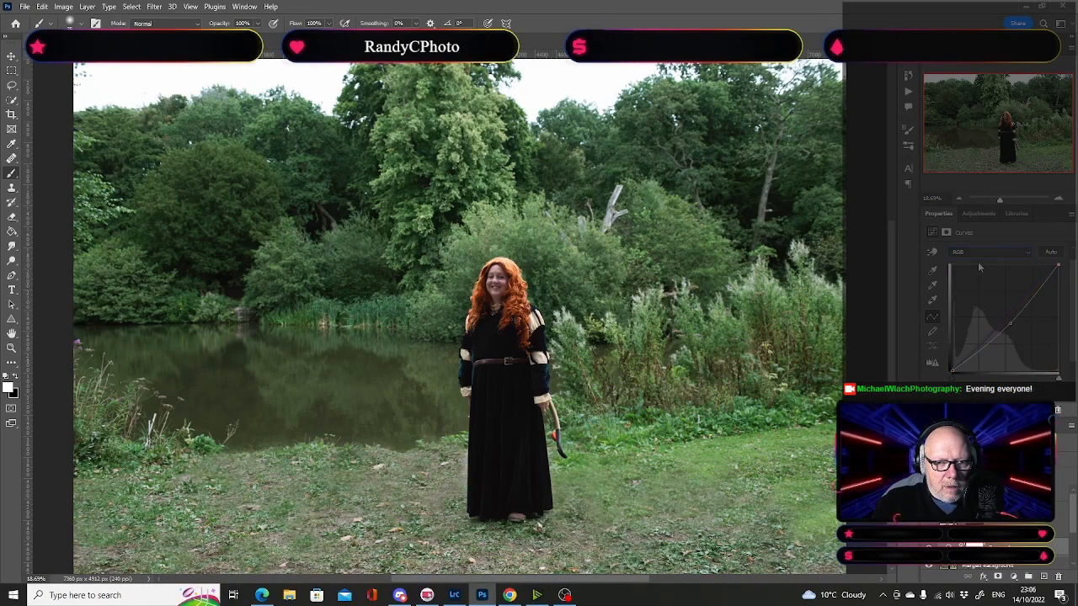
pyautogui.click(1009, 327)
pyautogui.moveTo(1008, 327)
pyautogui.mouseDown()
pyautogui.moveTo(1010, 337)
pyautogui.moveTo(1006, 325)
pyautogui.mouseUp()
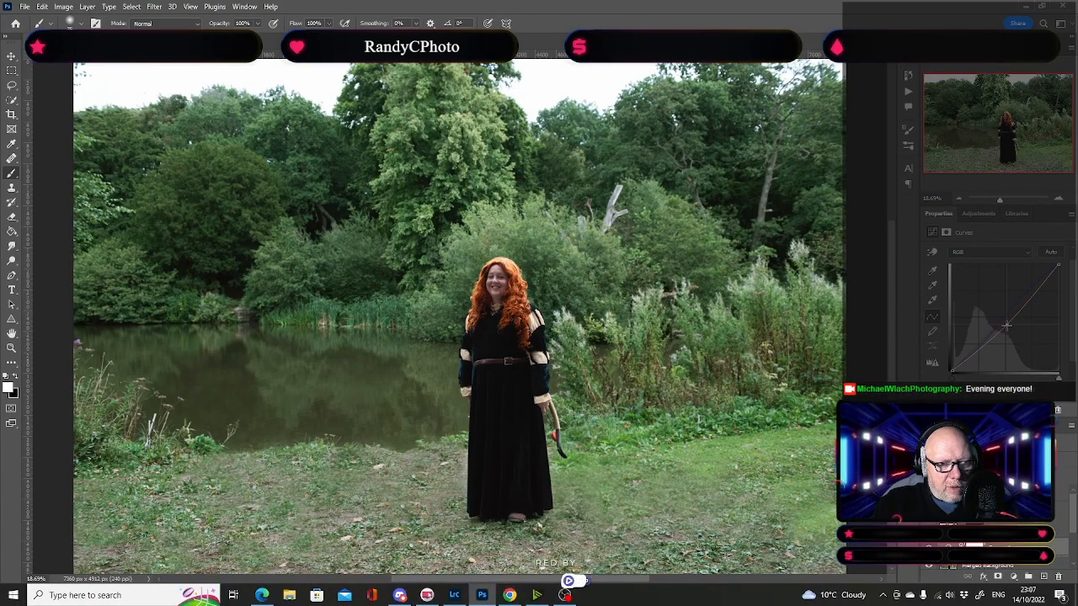
pyautogui.moveTo(1006, 326); pyautogui.dragTo(1008, 328)
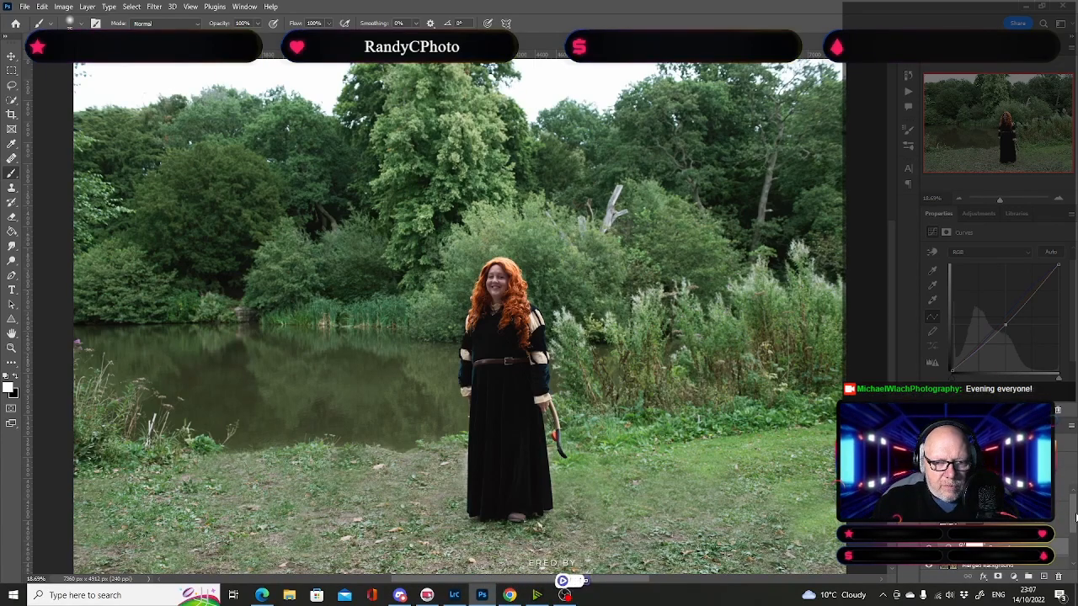
# Step: Add a Color Lookup adjustment above the Vibrance layer and load the filmstock_50.3dl LUT
pyautogui.click(1010, 493)
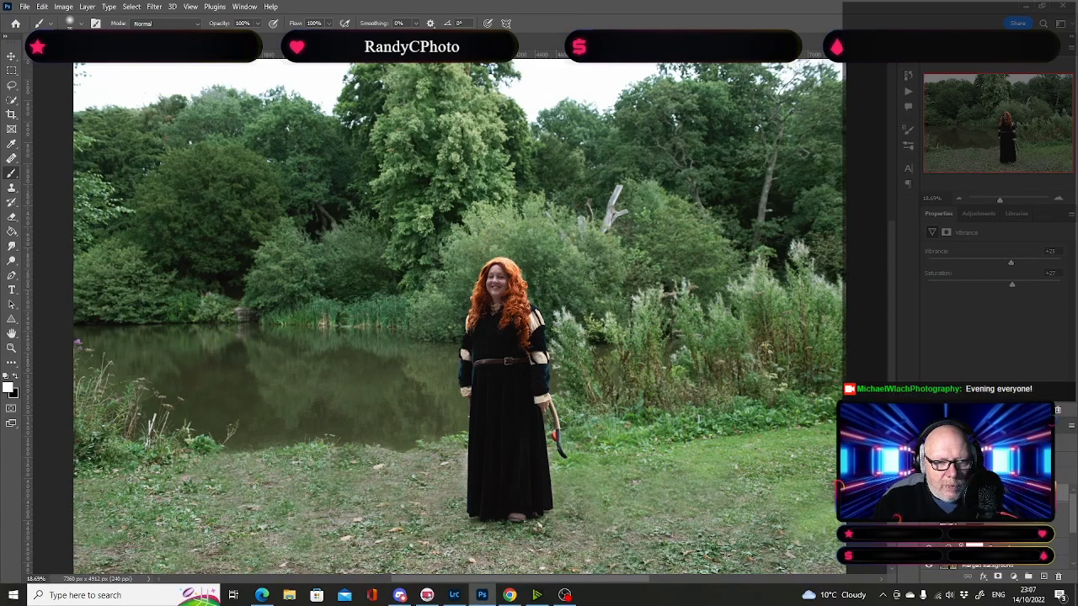
pyautogui.click(1014, 579)
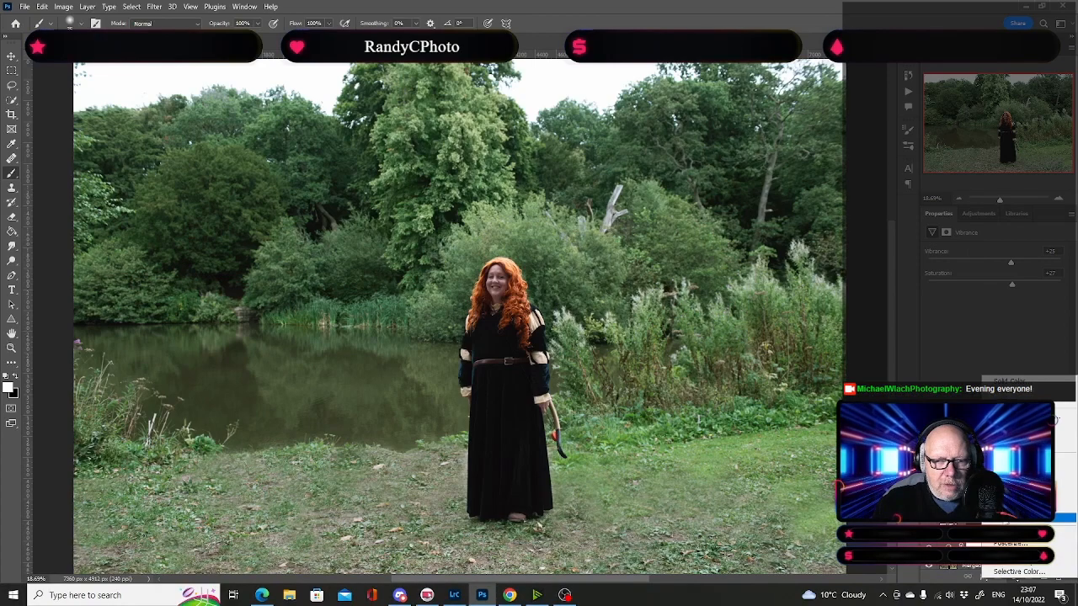
pyautogui.click(1019, 517)
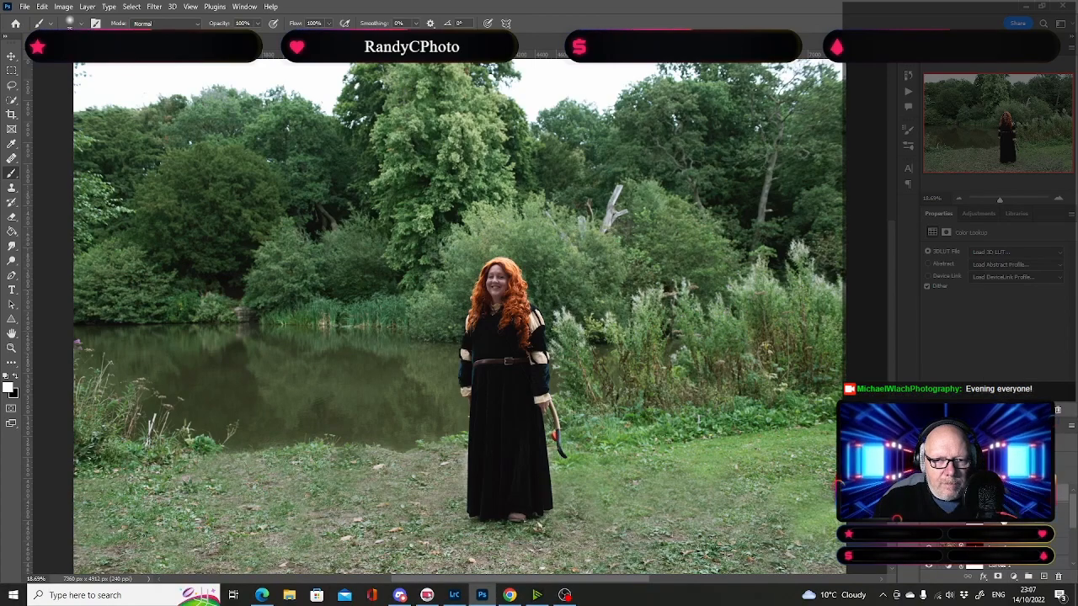
pyautogui.click(995, 253)
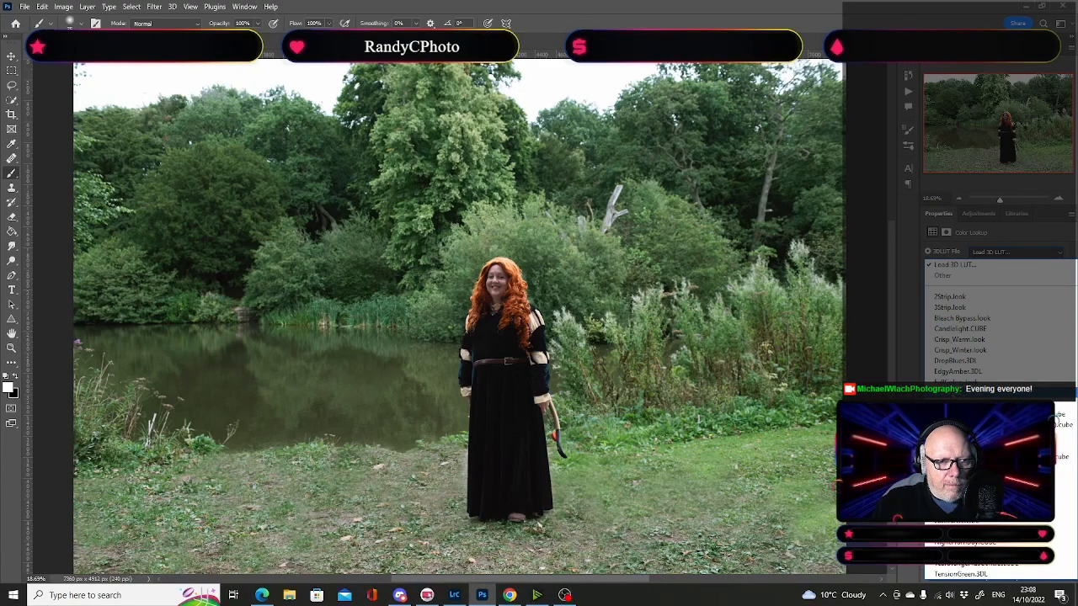
pyautogui.click(953, 393)
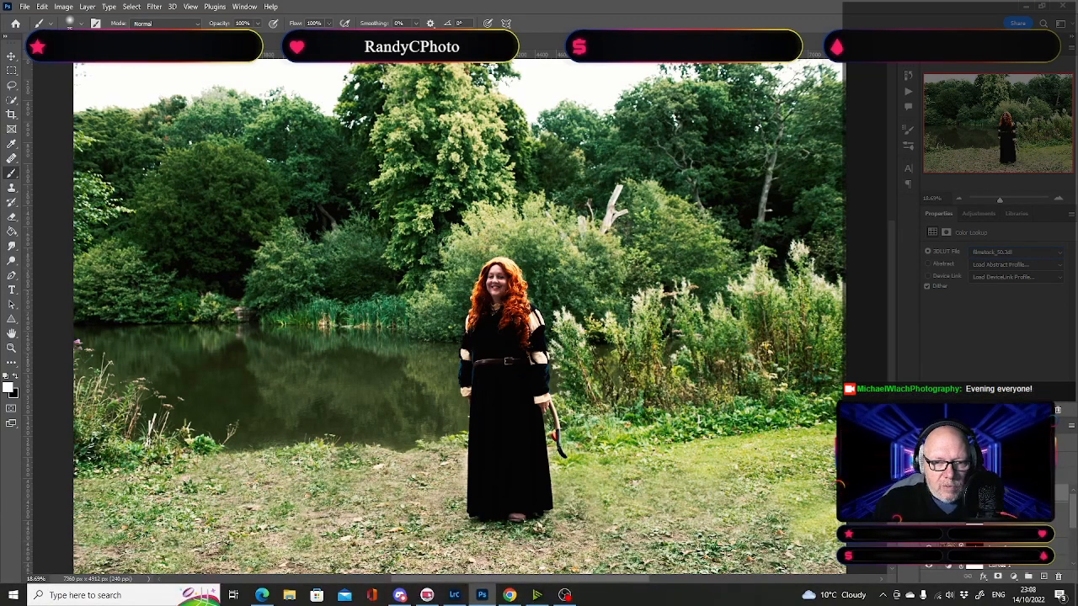
# Step: Give the filmstock_50.3dl Color Lookup layer a contrast-boosting blend mode and weaken its effect on the scene
pyautogui.click(964, 455)
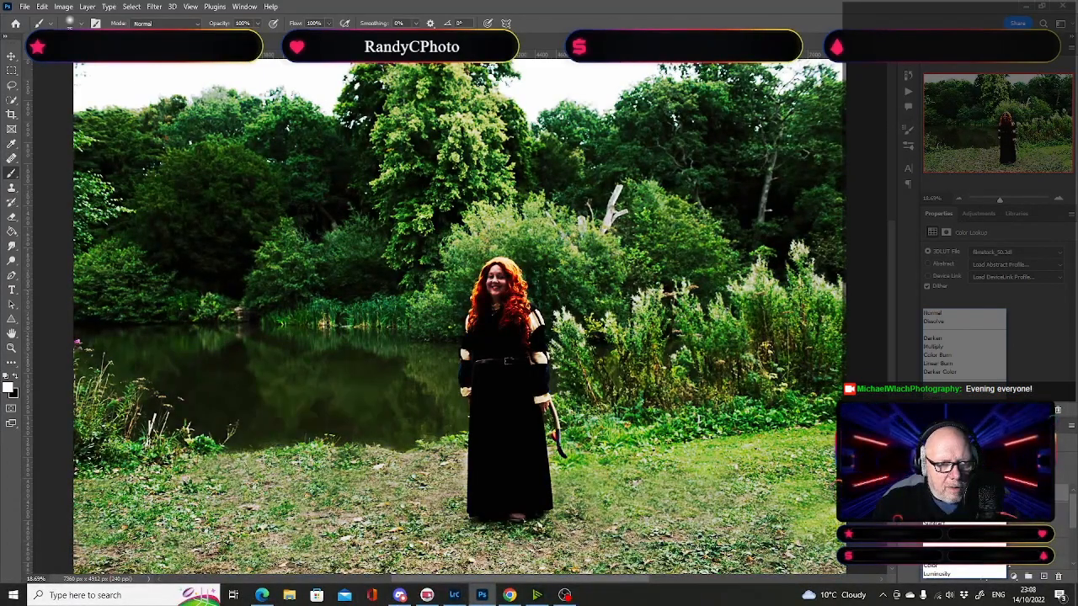
pyautogui.press('Return')
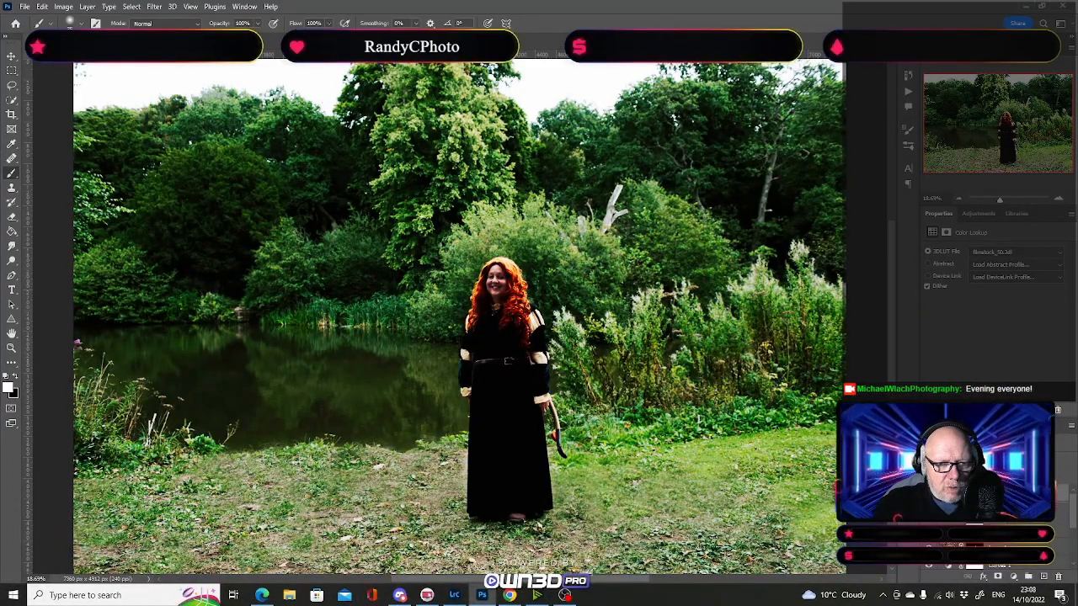
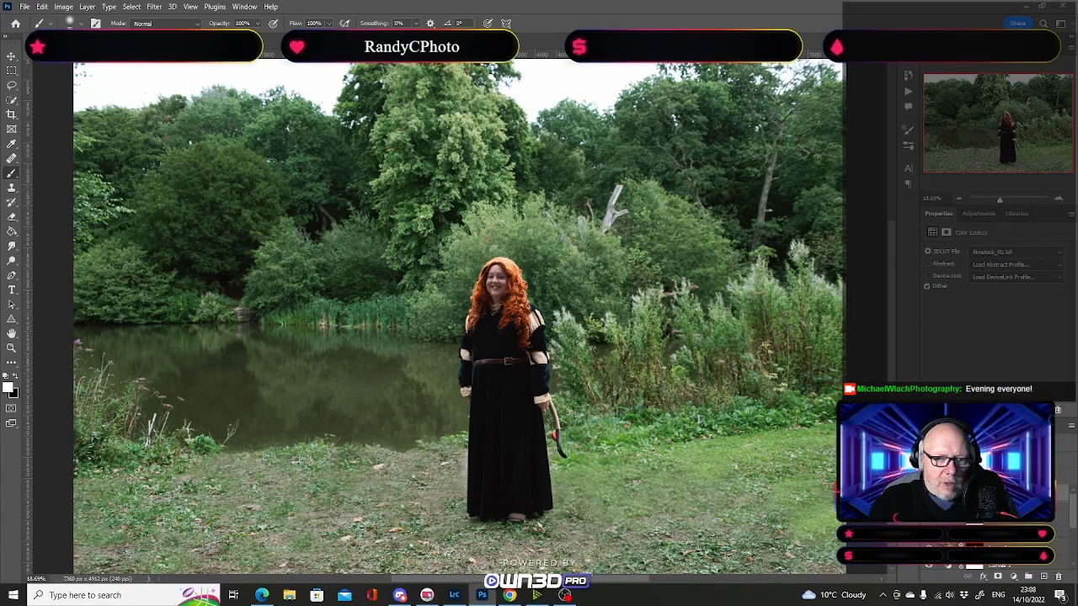
pyautogui.click(929, 493)
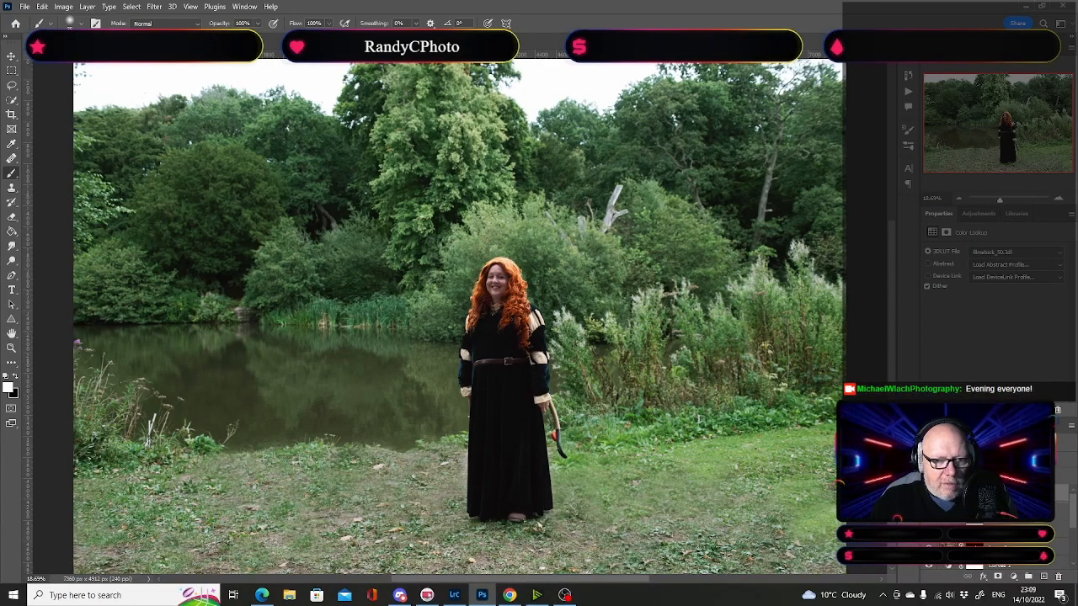
# Step: Add a second Color Lookup adjustment and try the Soft_Warming.look LUT on the lake scene
pyautogui.click(1013, 578)
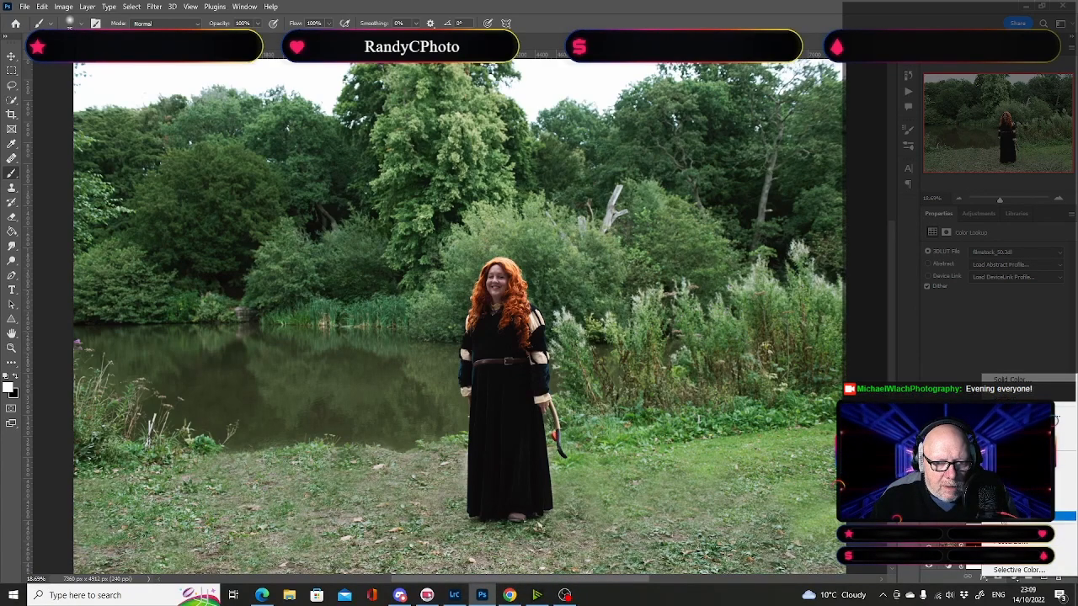
pyautogui.click(1028, 506)
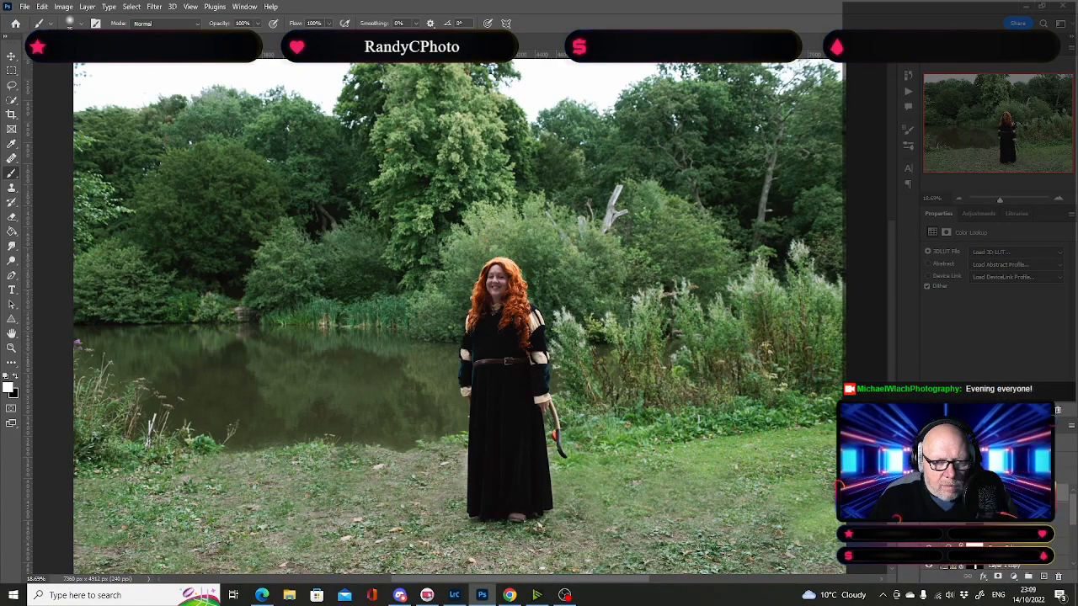
pyautogui.click(984, 254)
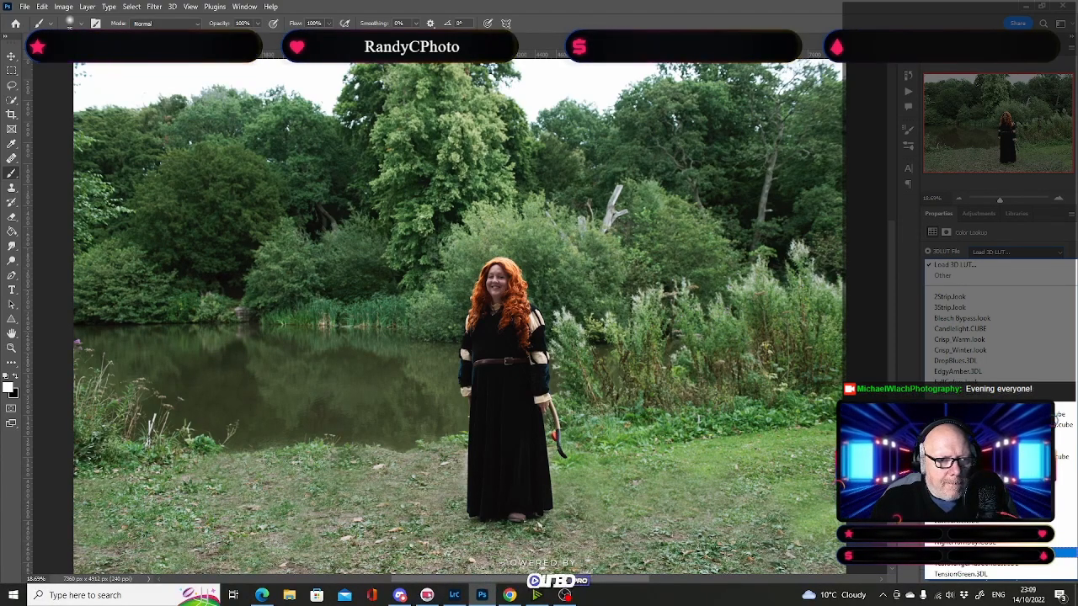
pyautogui.click(993, 553)
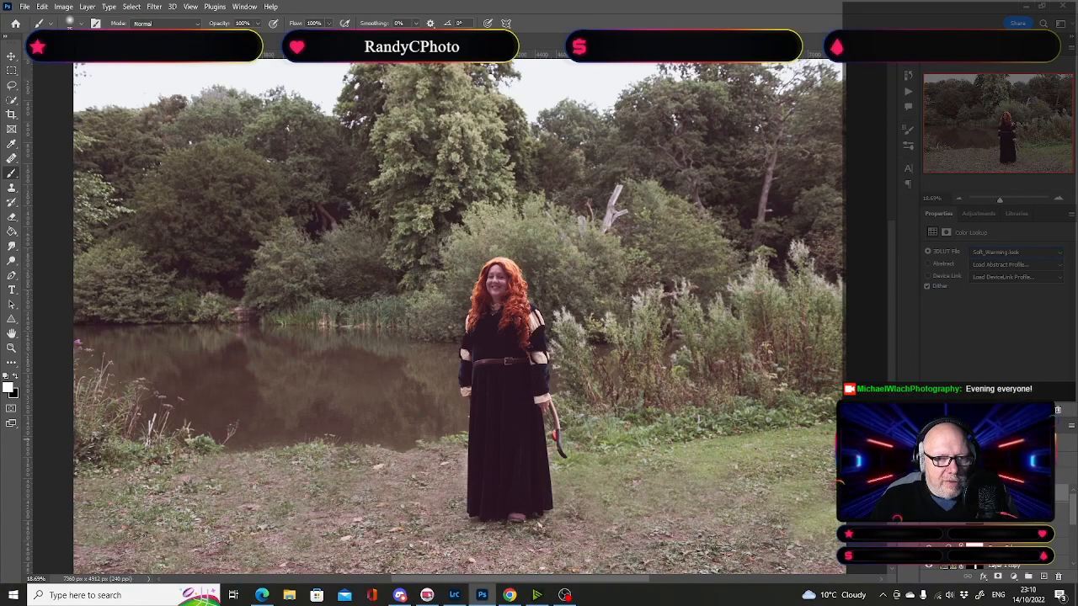
# Step: Try the FallColors.look and EdgyAmber.3DL LUTs in the second Color Lookup layer
pyautogui.click(1006, 254)
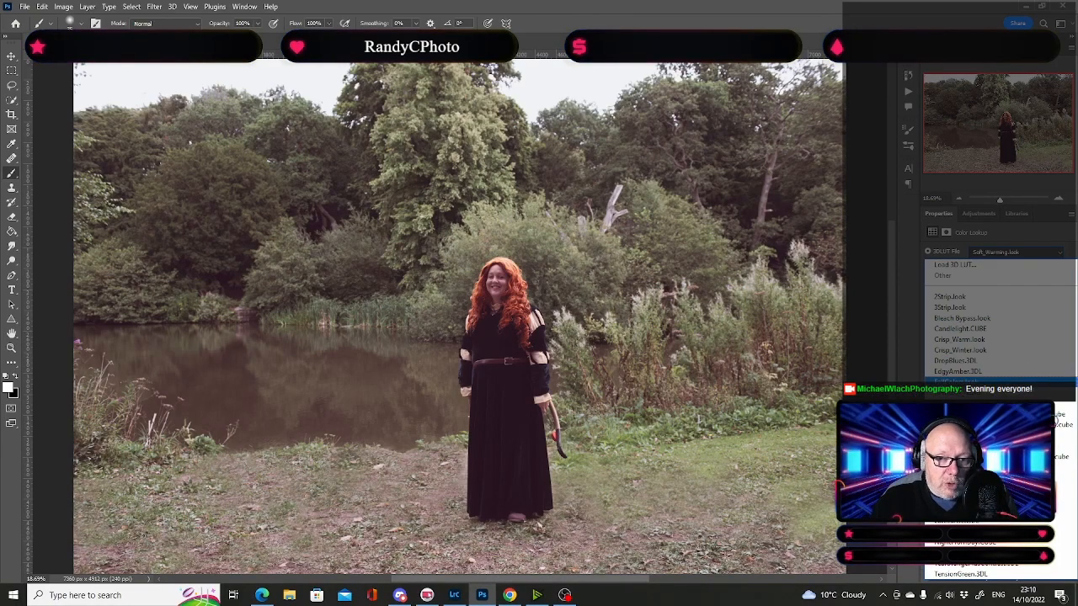
pyautogui.click(960, 382)
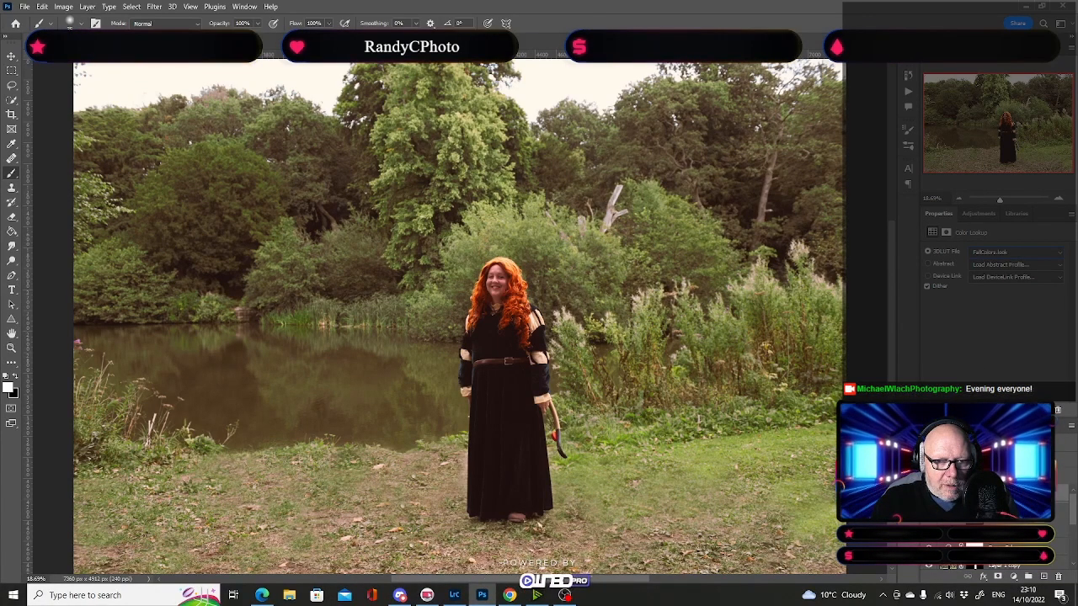
pyautogui.click(994, 255)
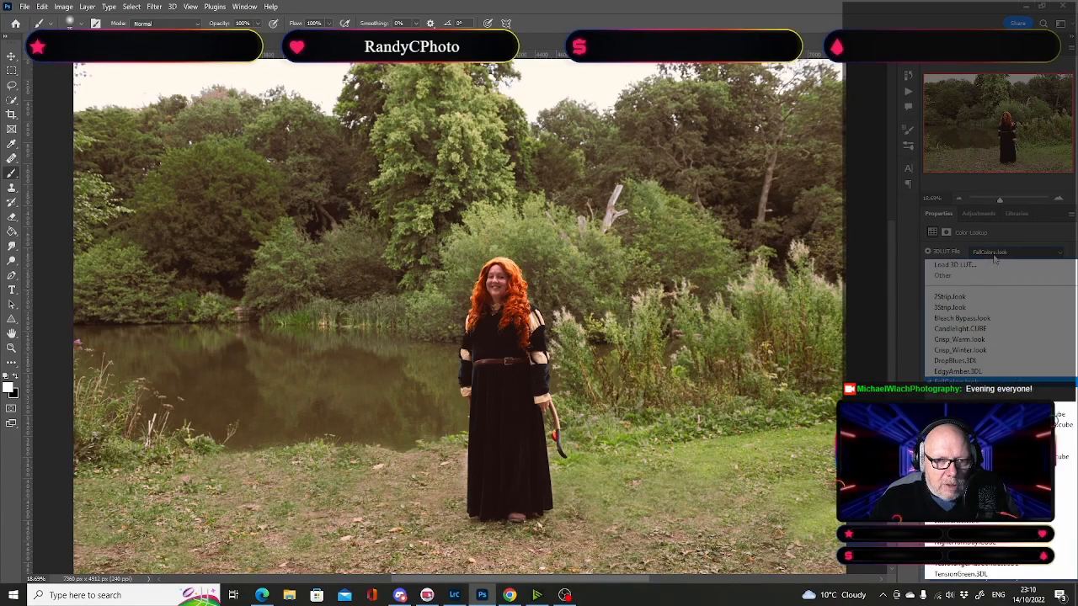
pyautogui.click(991, 372)
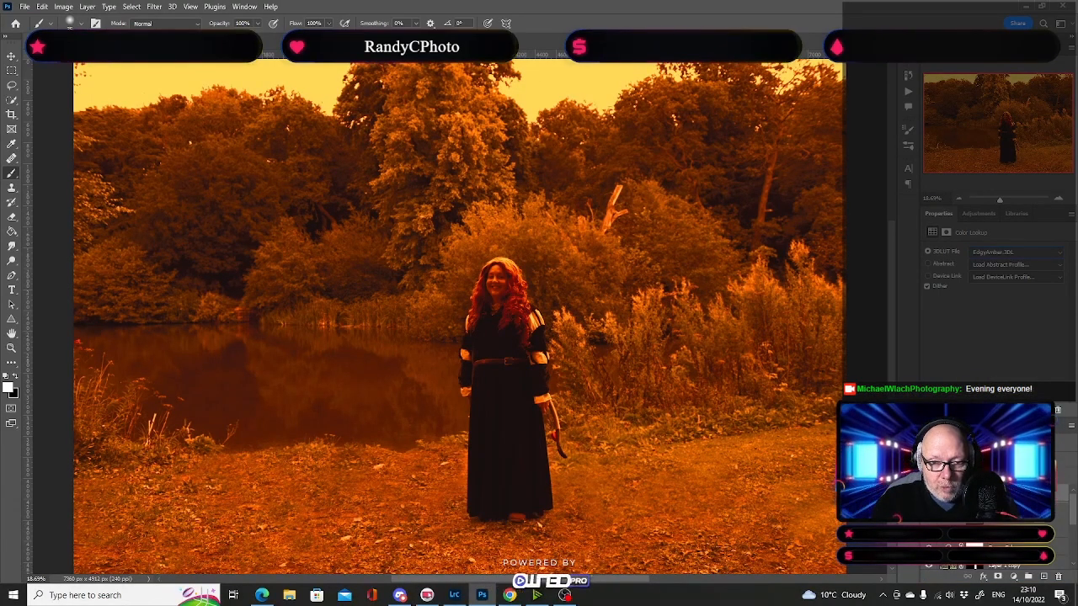
# Step: Blend the EdgyAmber.3DL Color Lookup layer with a contrast-boosting mode and compare it at low and full opacity
pyautogui.click(964, 456)
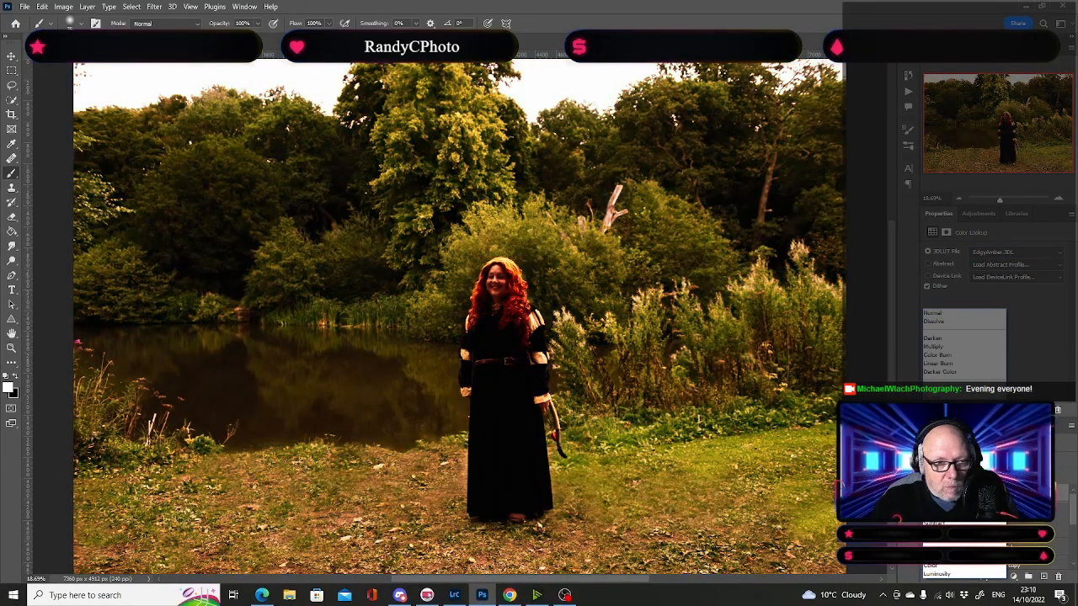
pyautogui.click(964, 574)
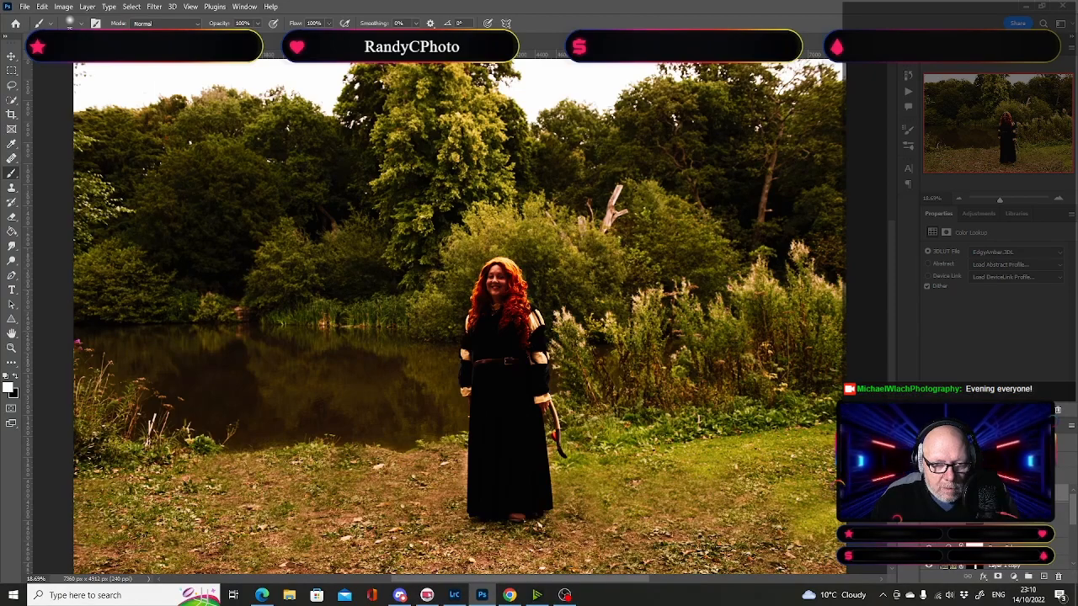
pyautogui.hotkey('ctrl', 'z')
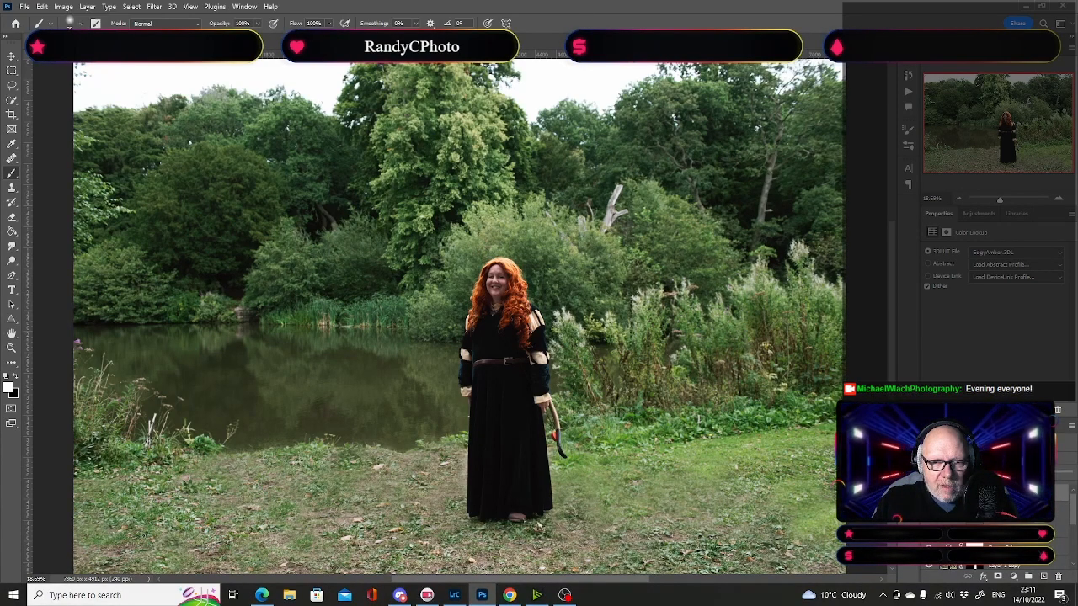
pyautogui.moveTo(1004, 473); pyautogui.dragTo(1070, 472)
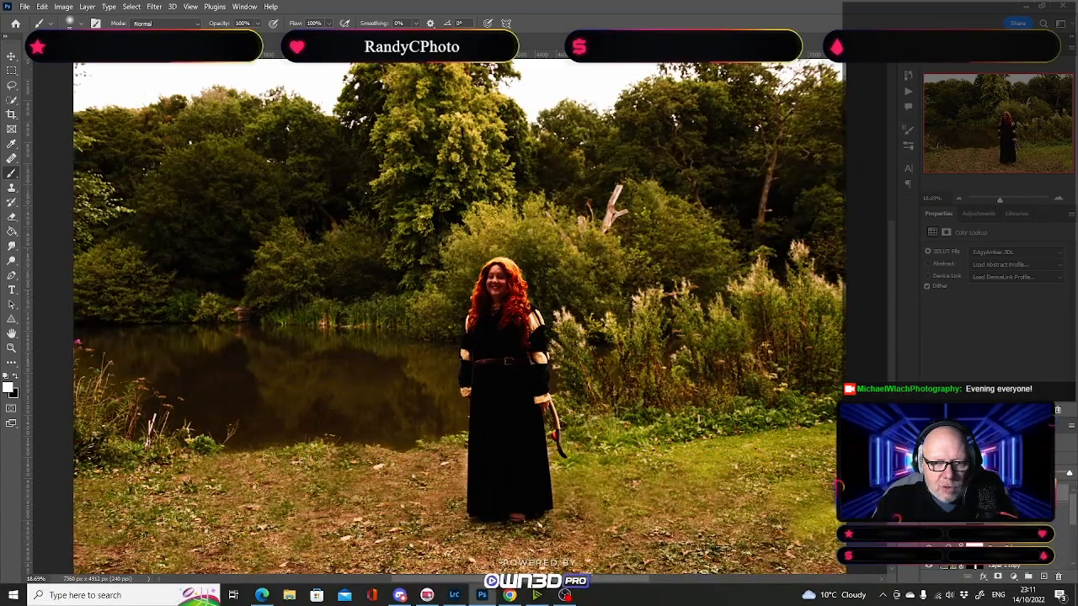
# Step: Try the Crisp_Warm.look LUT in the second Color Lookup layer and compare its faded and full-strength effect
pyautogui.click(987, 255)
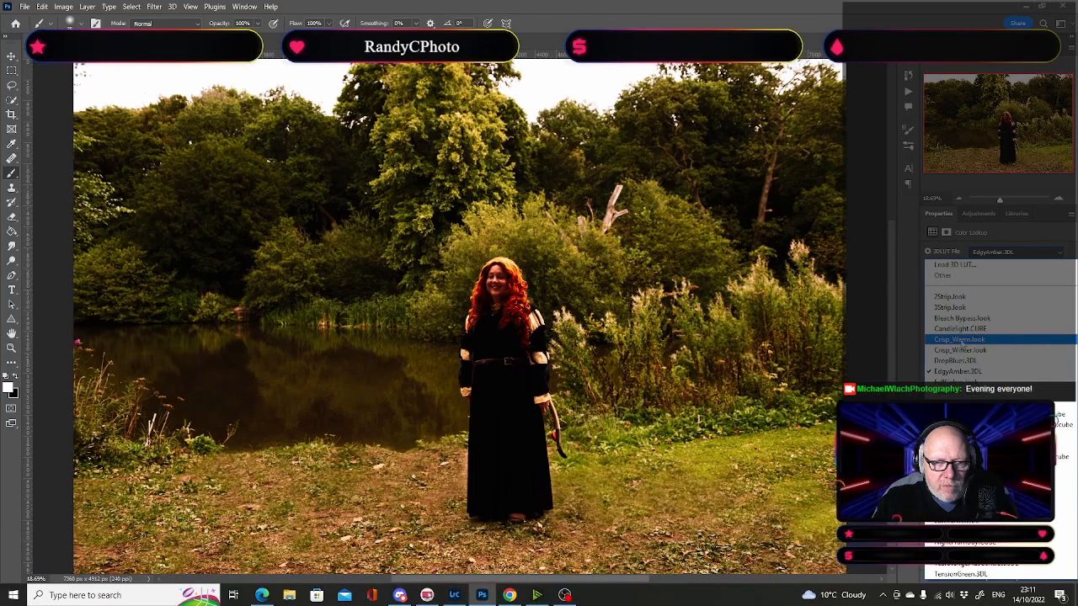
pyautogui.click(962, 340)
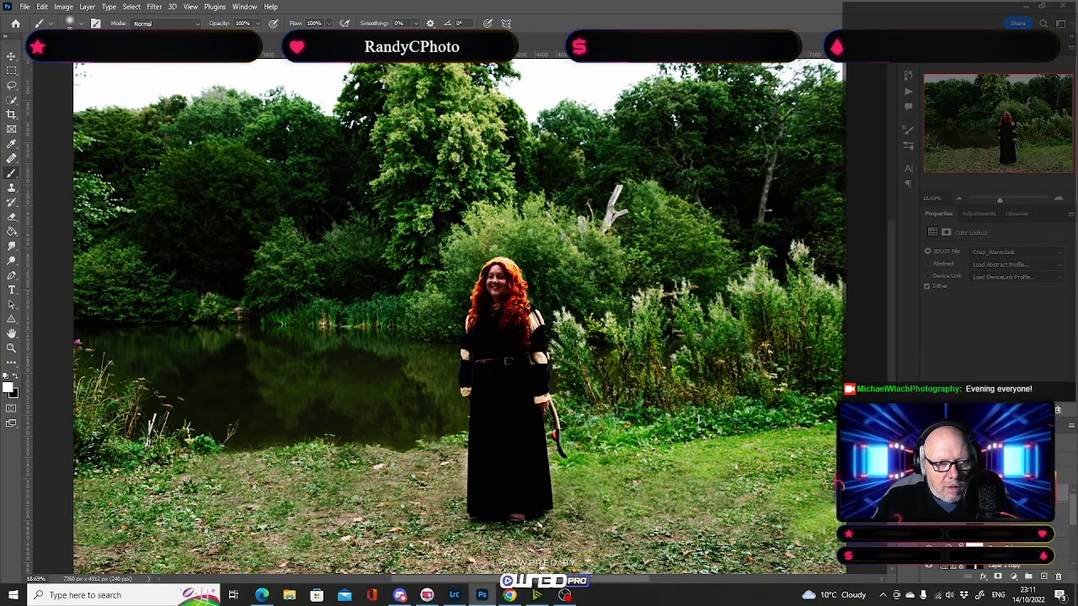
pyautogui.press('ctrl+')
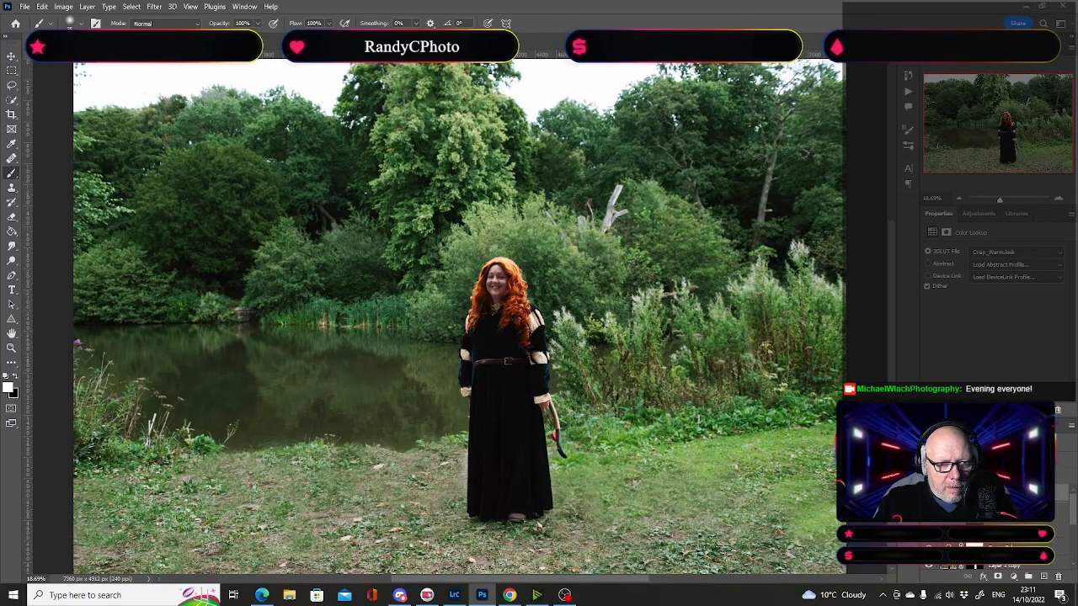
pyautogui.press('ctrl+')
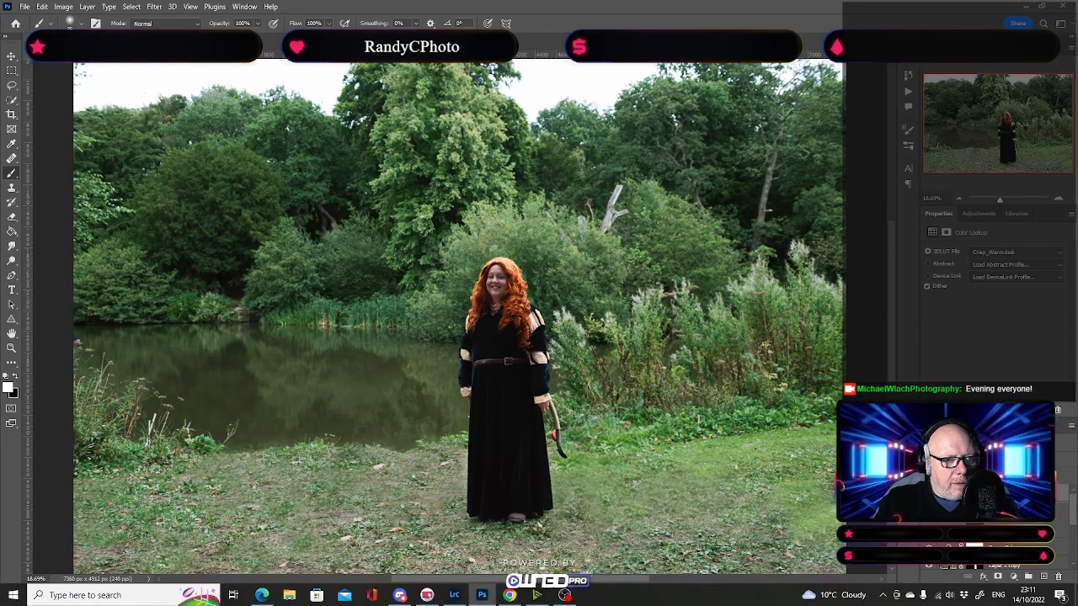
pyautogui.press('ctrl+')
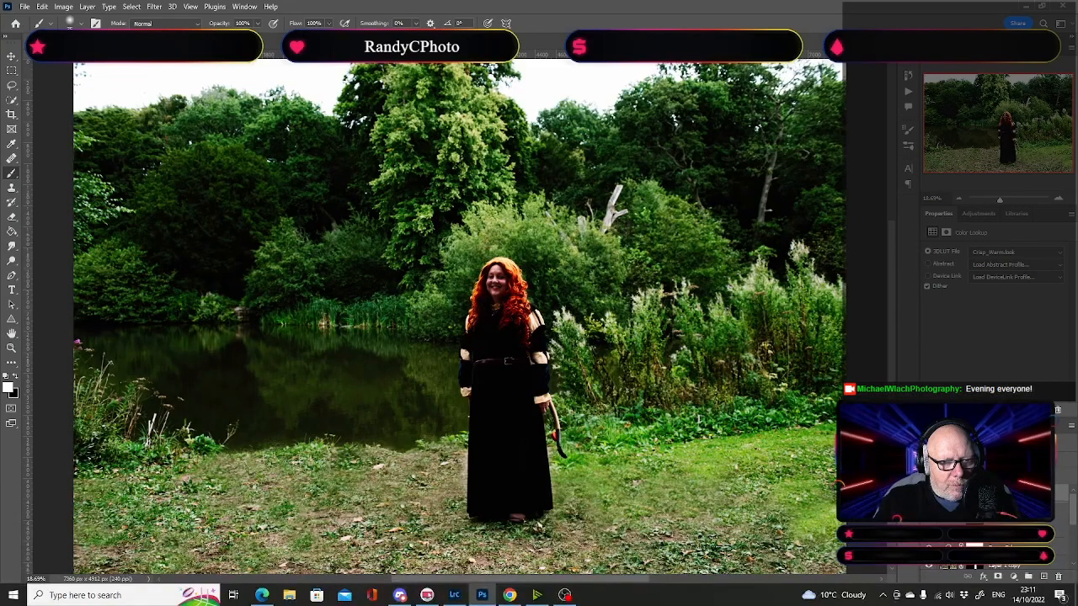
# Step: Load the LateSunset.3DL LUT in the second Color Lookup layer and test a different contrast-boosting blend mode
pyautogui.click(1003, 260)
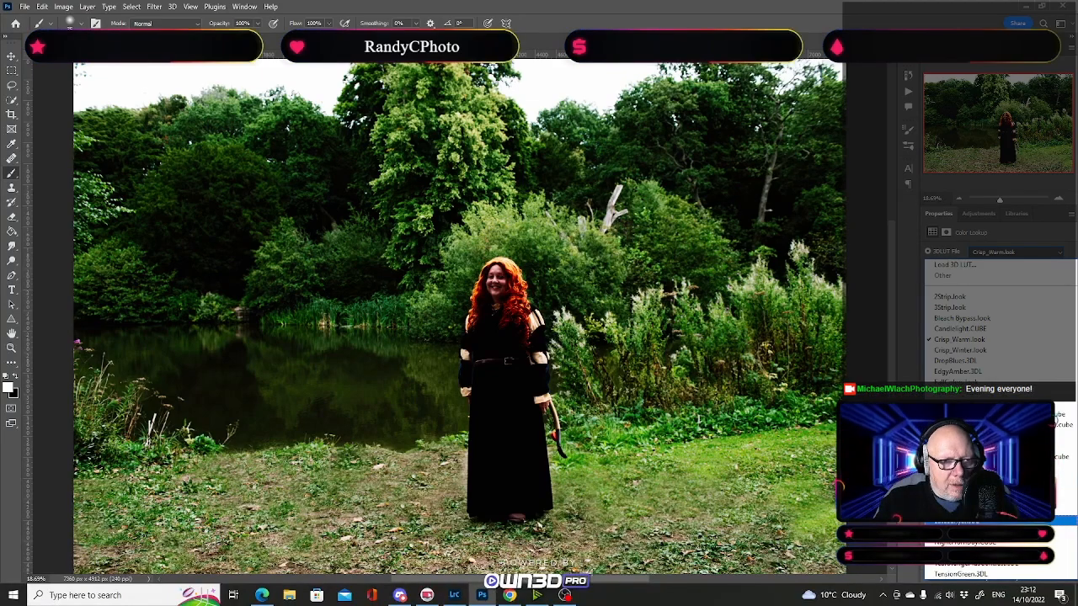
pyautogui.click(968, 520)
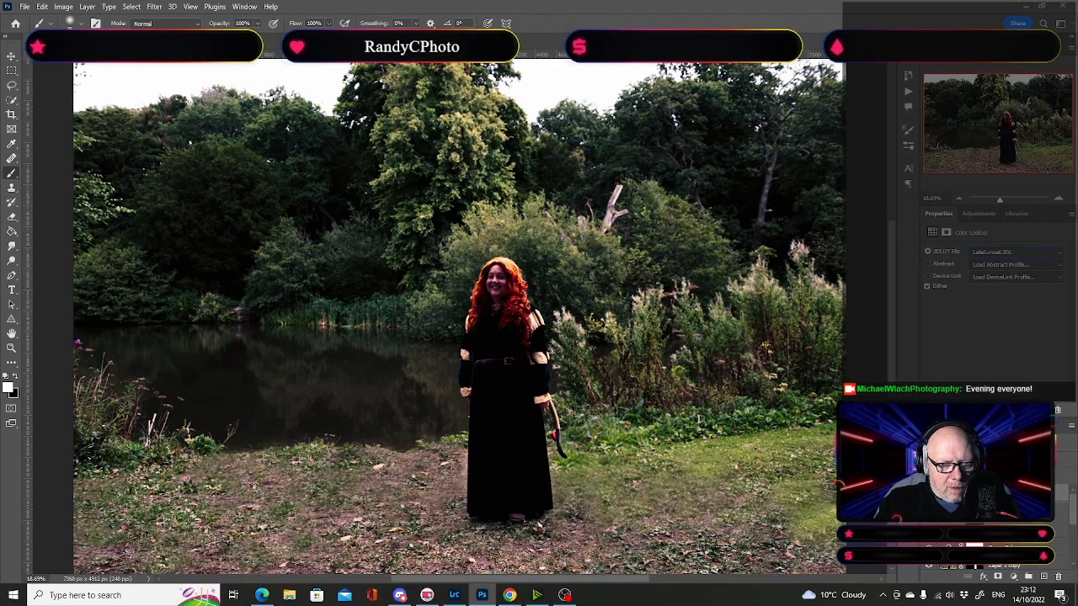
pyautogui.click(952, 452)
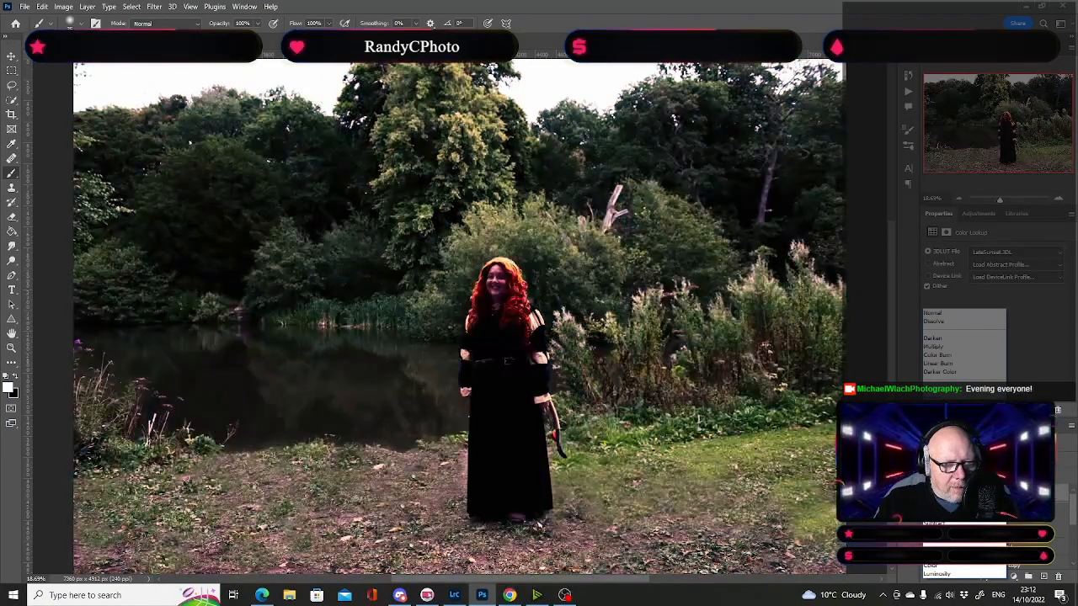
pyautogui.click(955, 448)
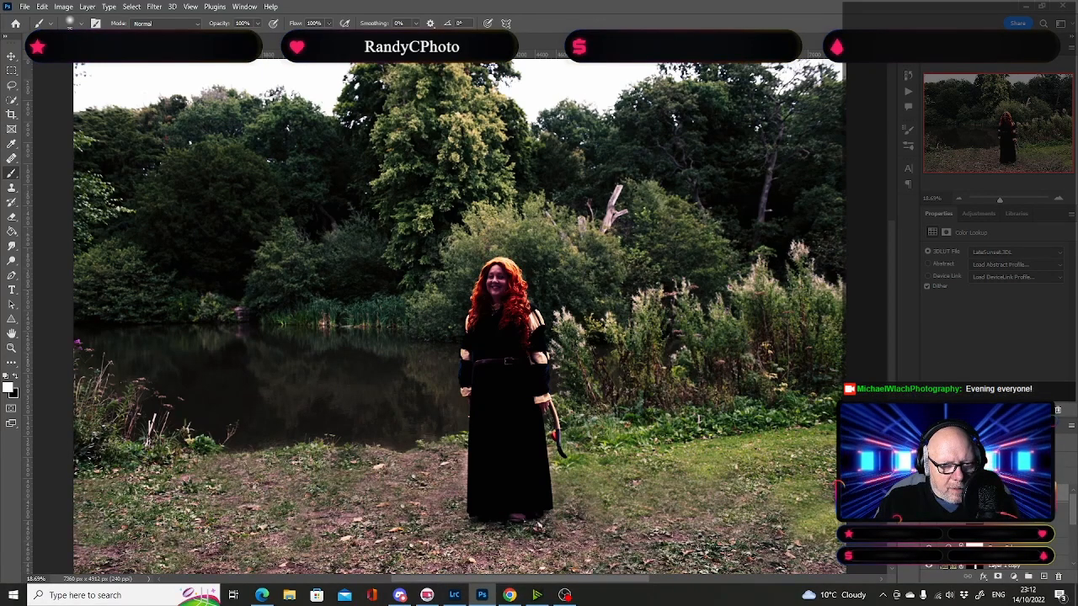
# Step: Fade the LateSunset.3DL Color Lookup effect to a subtle tint
pyautogui.hotkey('ctrl', 'z')
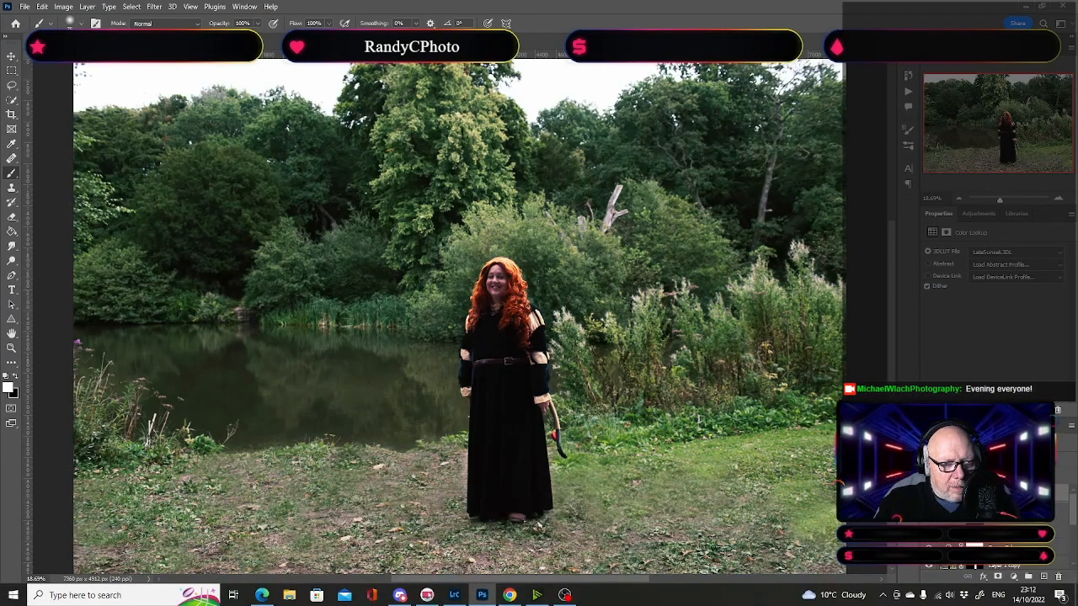
pyautogui.hotkey('ctrl', 'z')
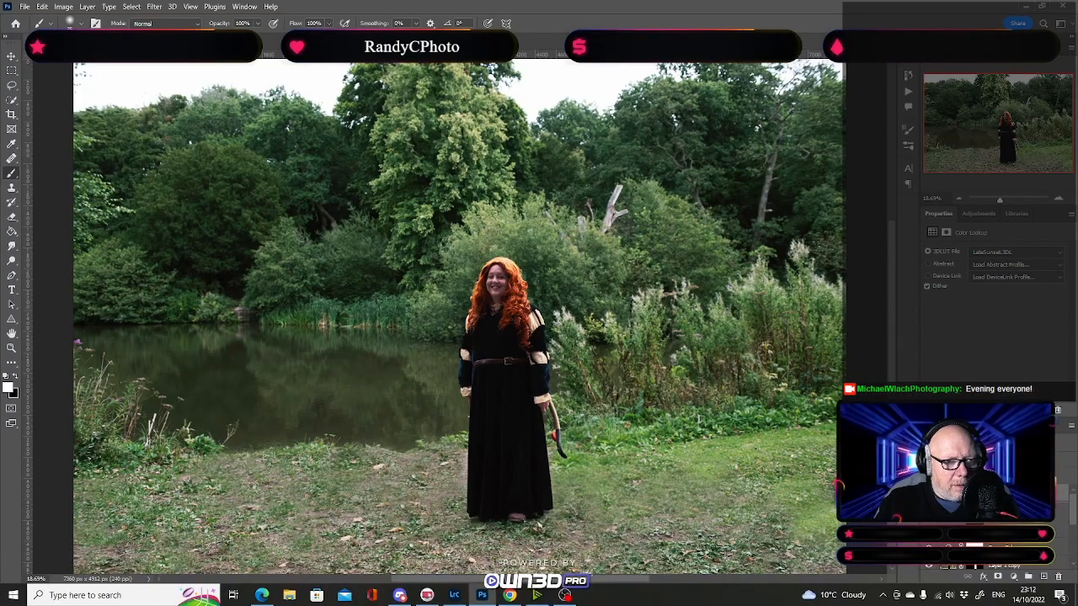
pyautogui.hotkey('ctrl', 'z')
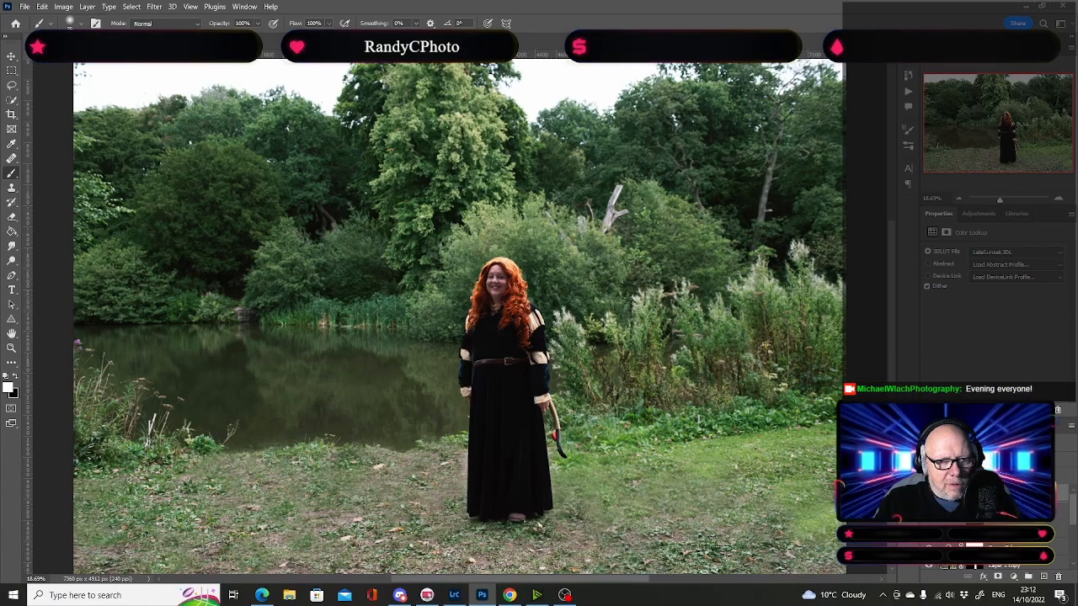
# Step: Add another Color Lookup layer with the EdgyAmber.3DL LUT and blend it with a contrast-boosting mode, comparing the image without it
pyautogui.click(1015, 579)
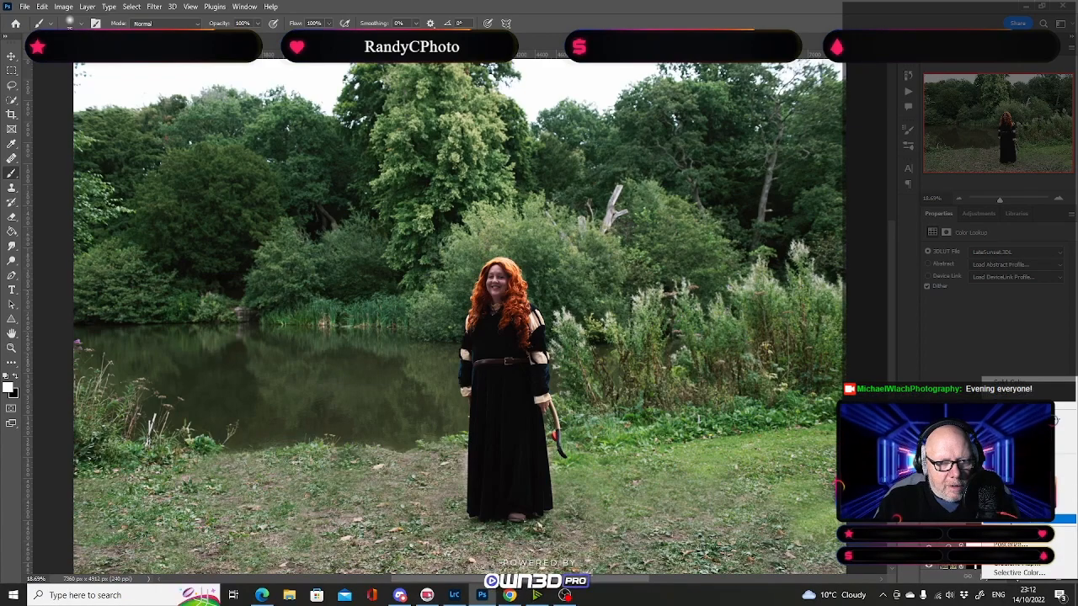
pyautogui.click(1023, 518)
pyautogui.click(985, 254)
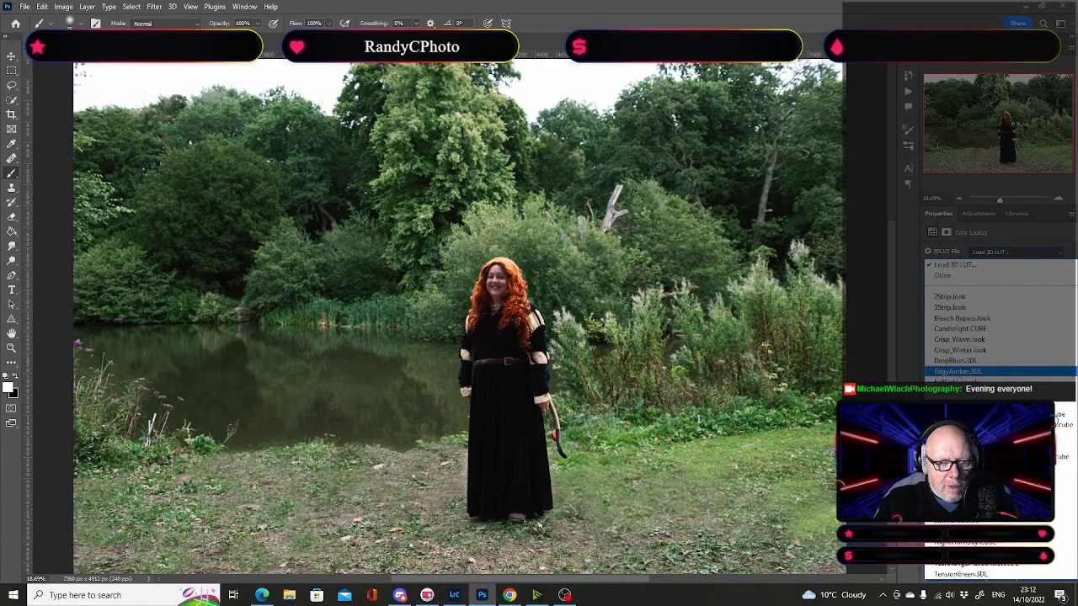
pyautogui.click(957, 371)
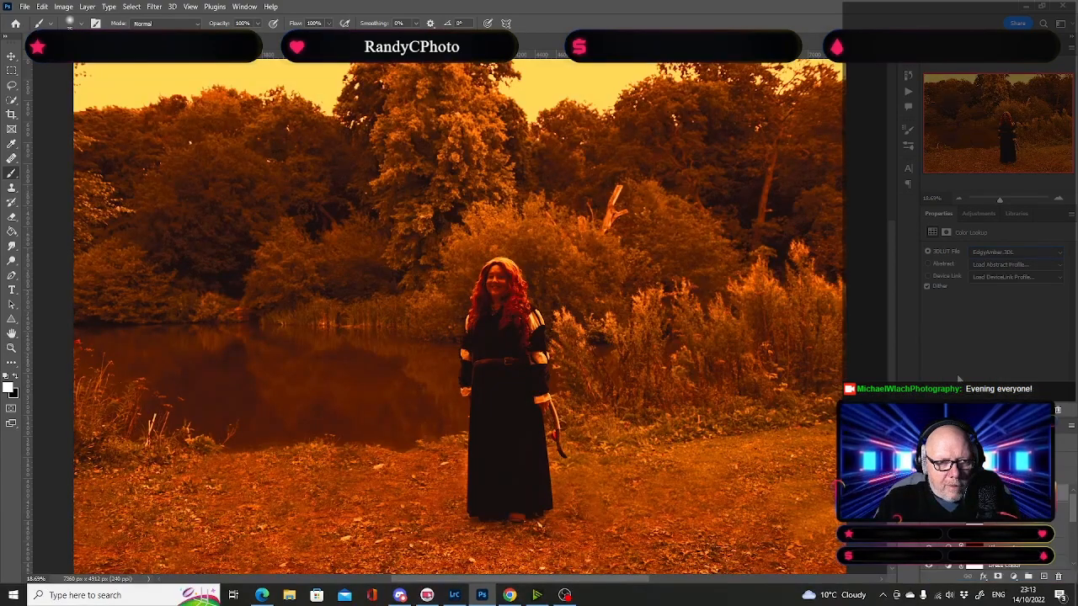
pyautogui.click(960, 450)
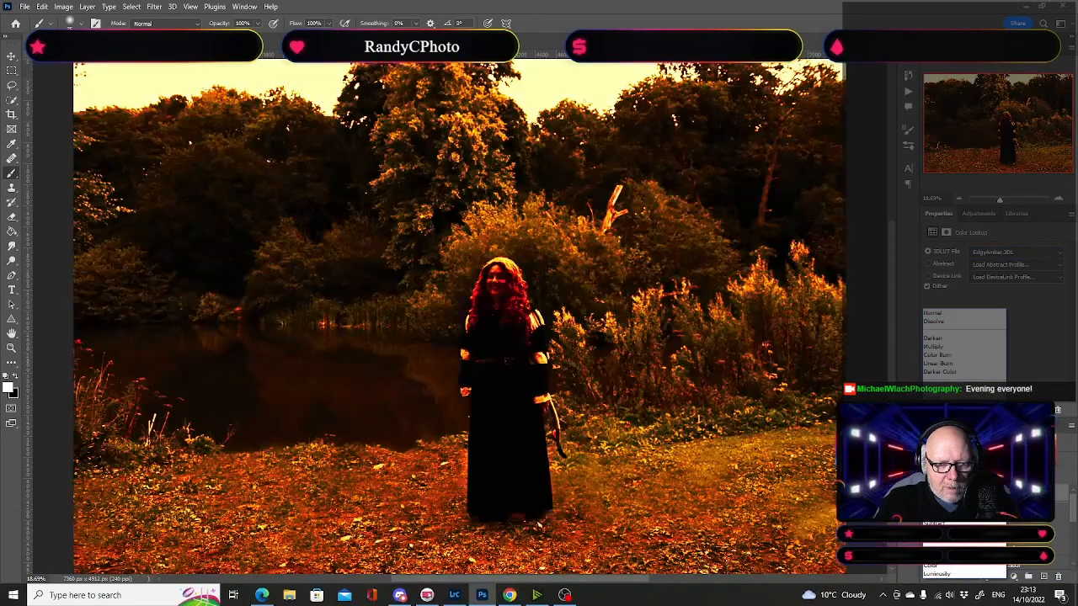
pyautogui.press('Return')
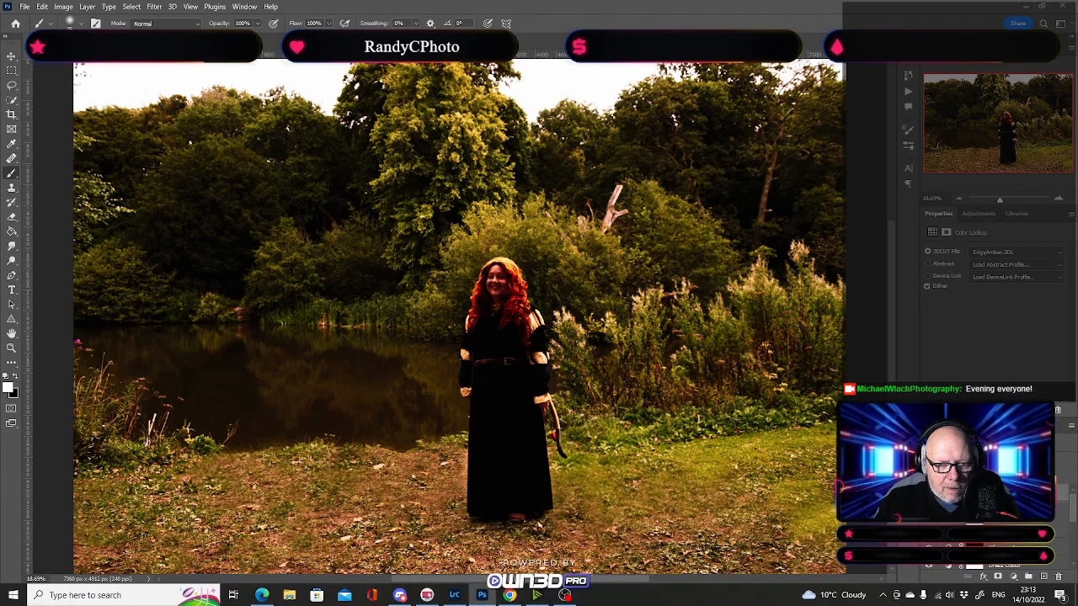
pyautogui.hotkey('ctrl', ',')
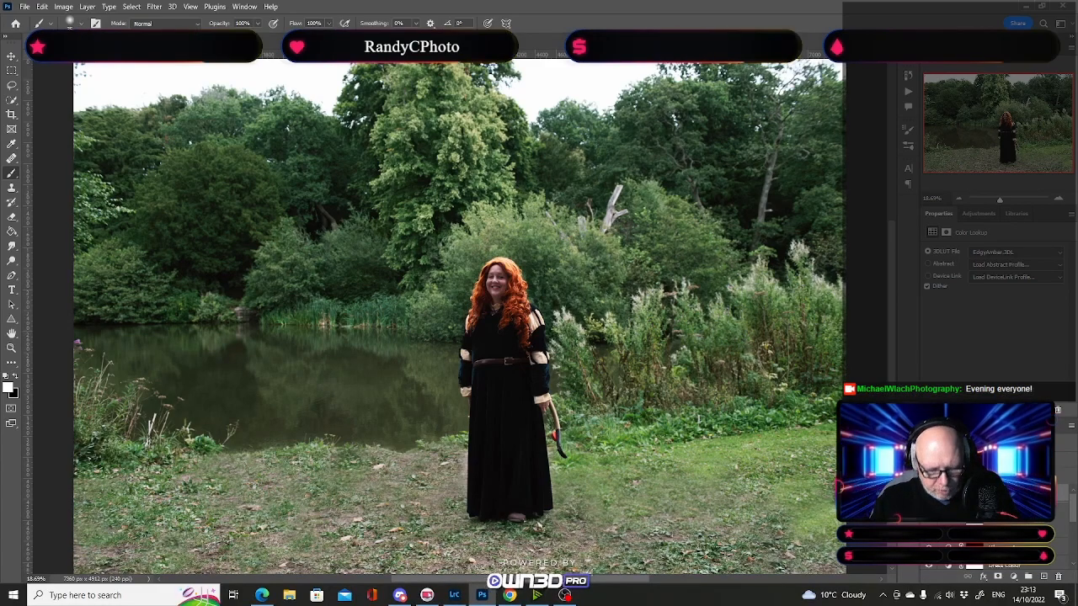
# Step: Group the selected Color Lookup layers
pyautogui.keyDown('shift'); pyautogui.click(1058, 526); pyautogui.keyUp('shift')
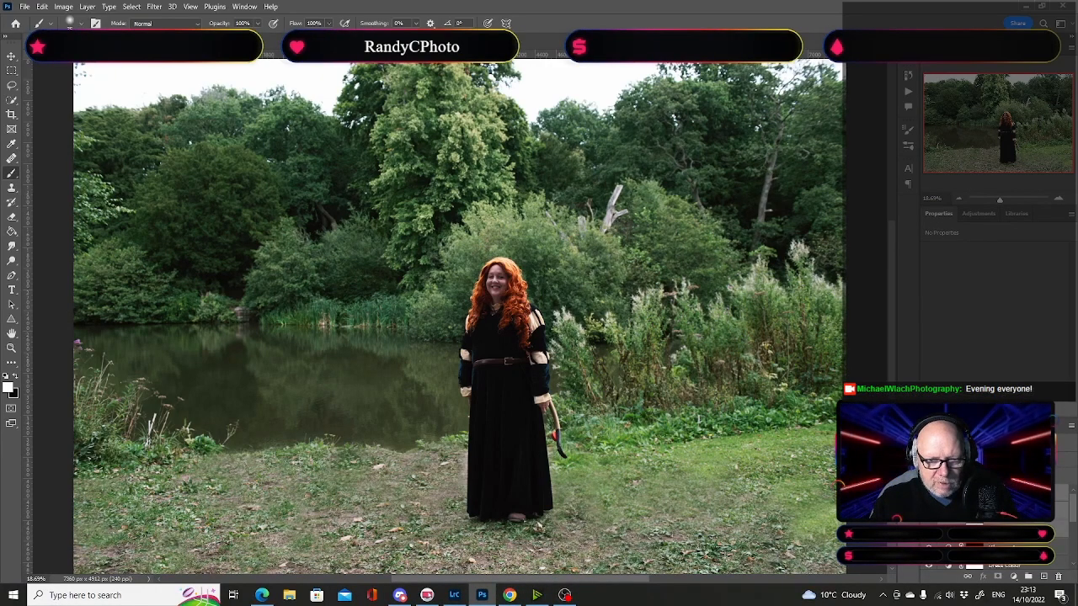
pyautogui.click(1029, 578)
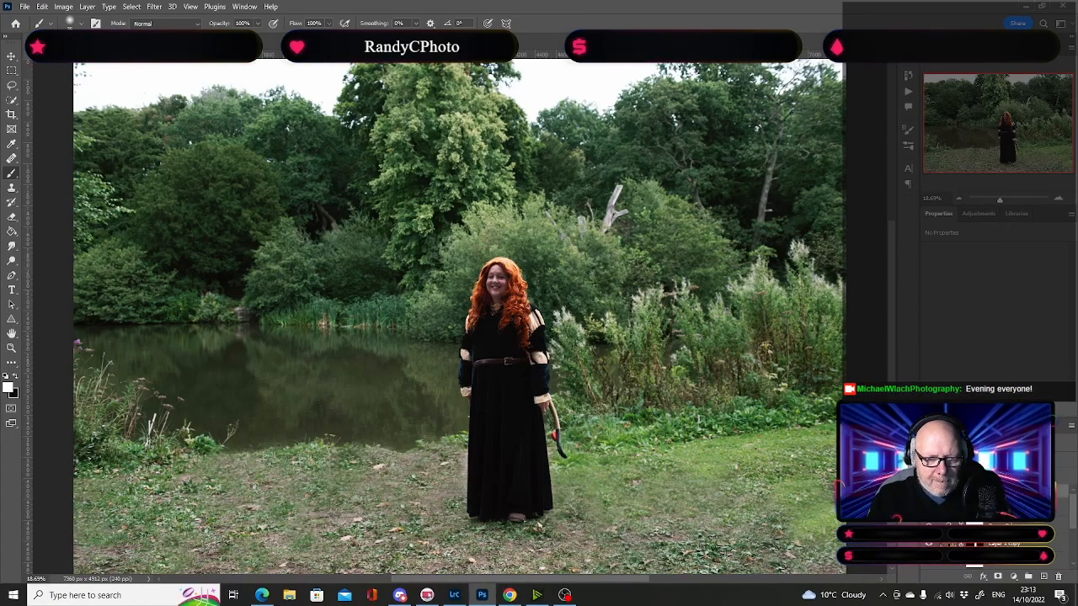
pyautogui.scroll(1, 993, 543)
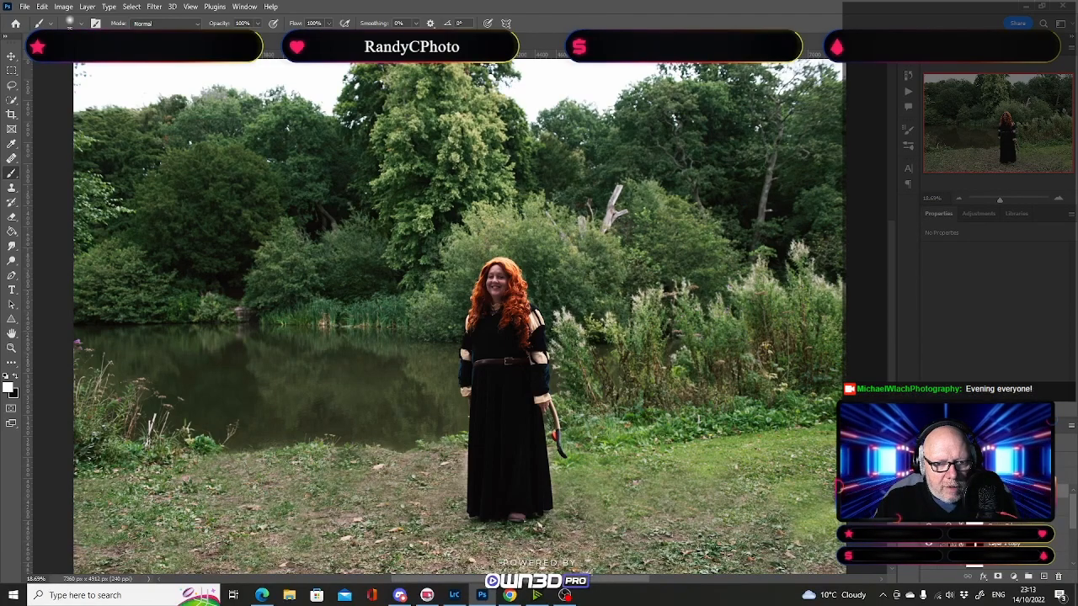
# Step: Compare the portrait with and without the grouped Color Lookup grading
pyautogui.press('Delete')
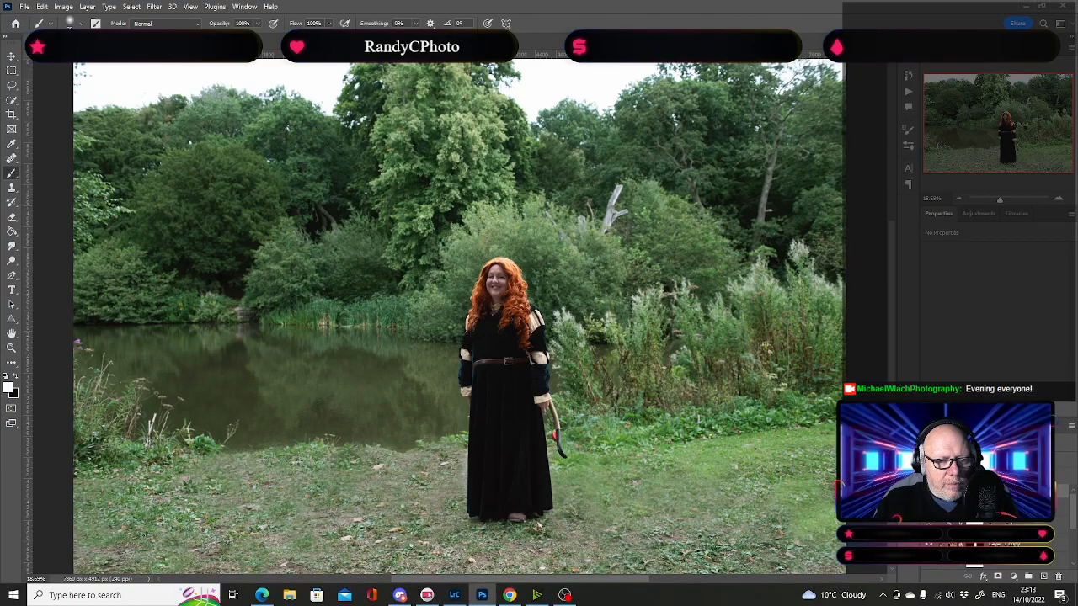
pyautogui.hotkey('ctrl', 'z')
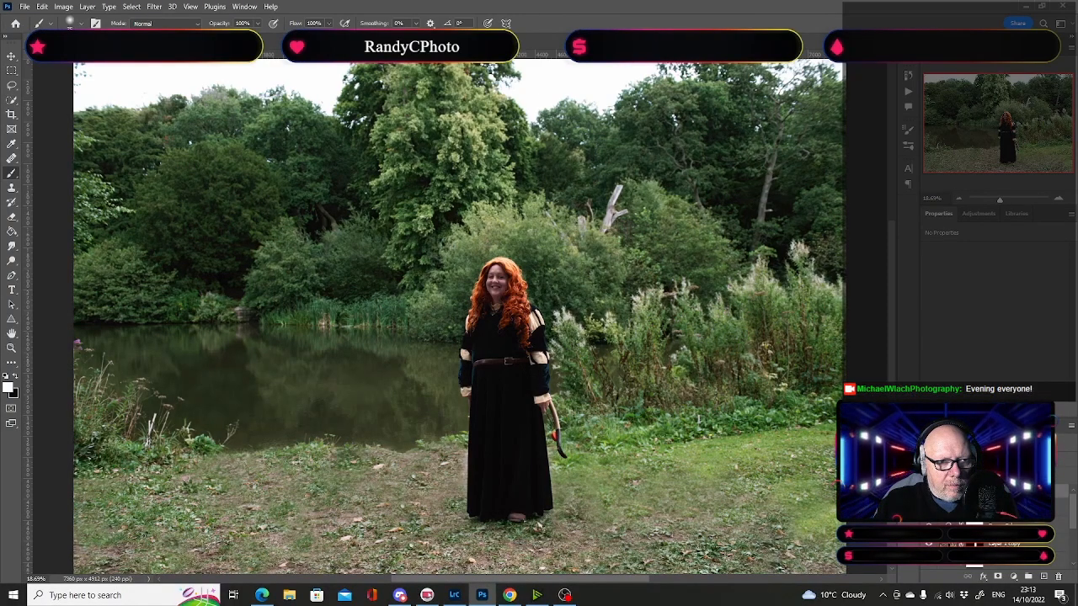
pyautogui.hotkey('ctrl', 'shift', 'z')
pyautogui.hotkey('ctrl', 'z')
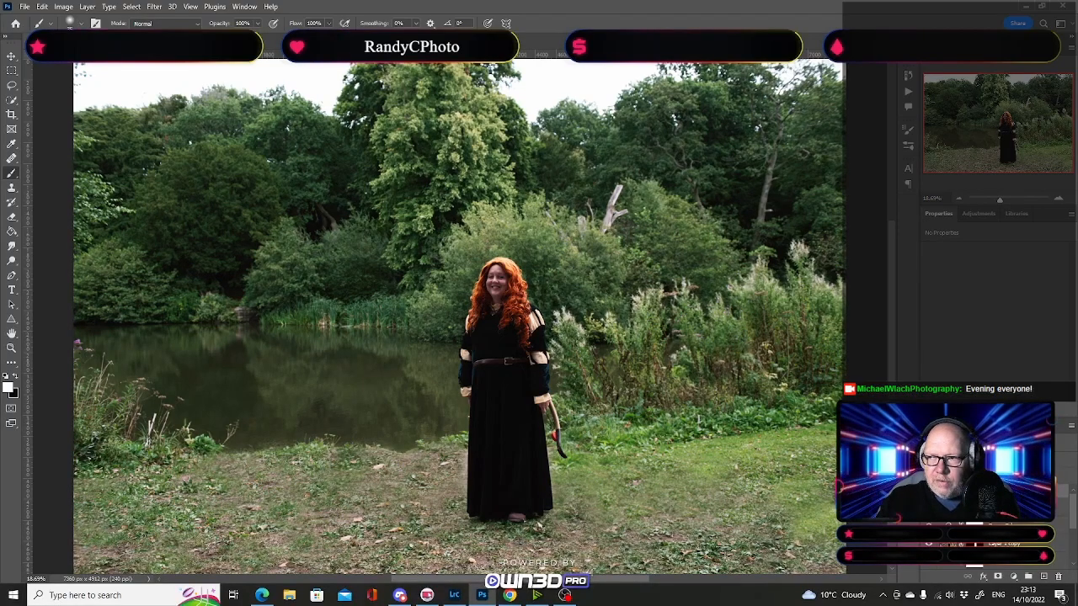
pyautogui.hotkey('ctrl', 'shift', 'z')
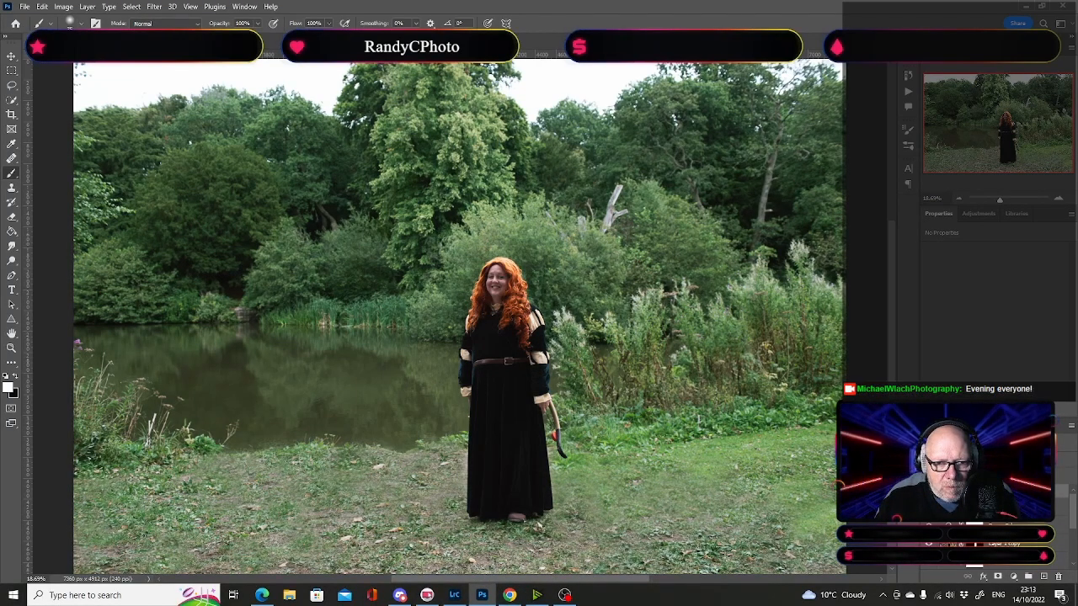
pyautogui.hotkey('ctrl', 'z')
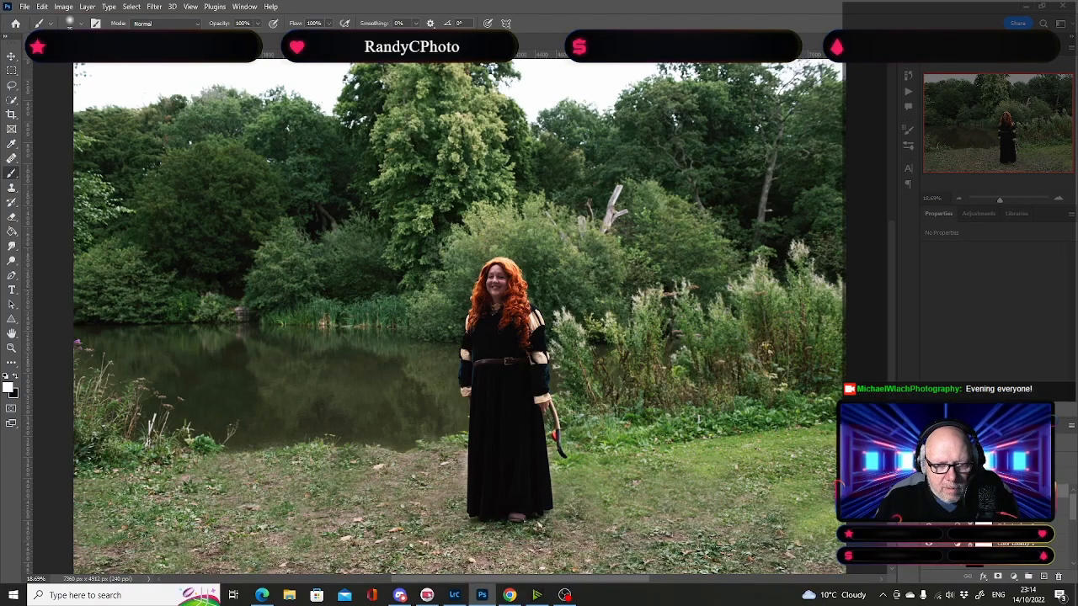
pyautogui.click(983, 505)
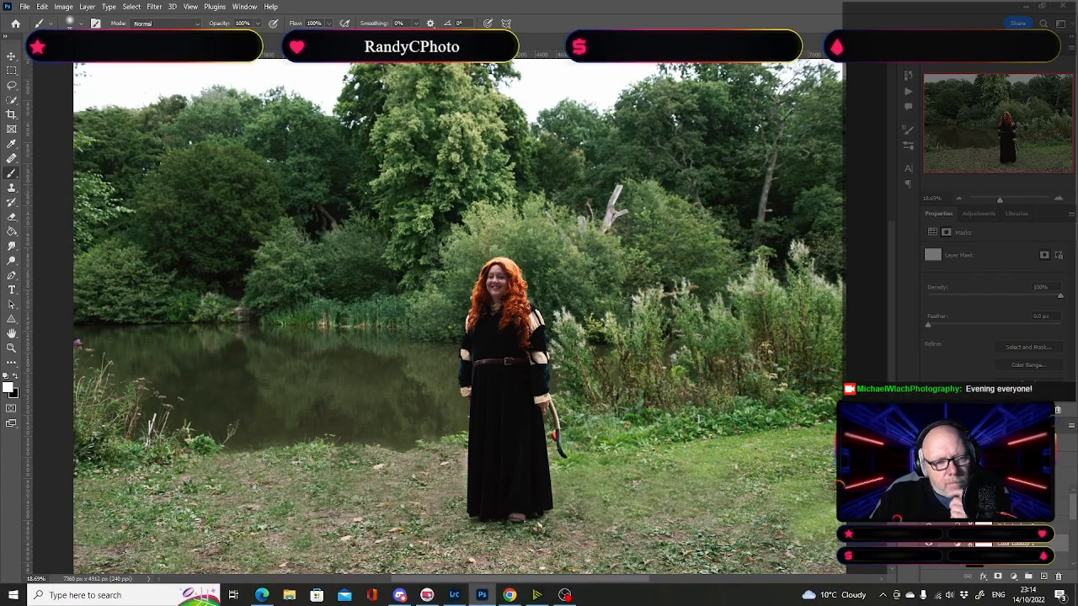
pyautogui.click(1010, 491)
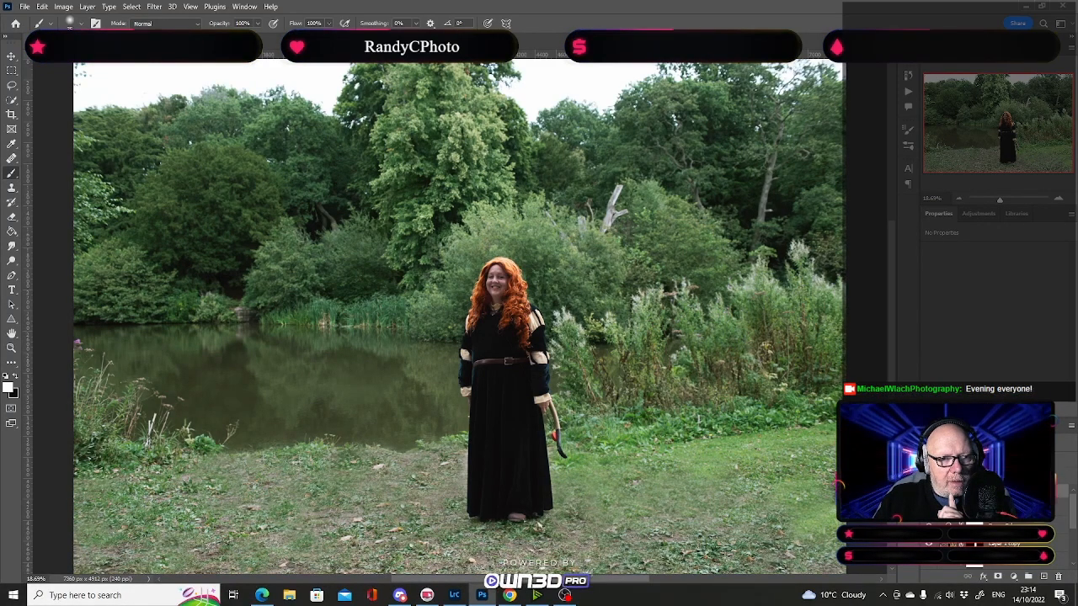
pyautogui.hotkey('ctrl', 'z')
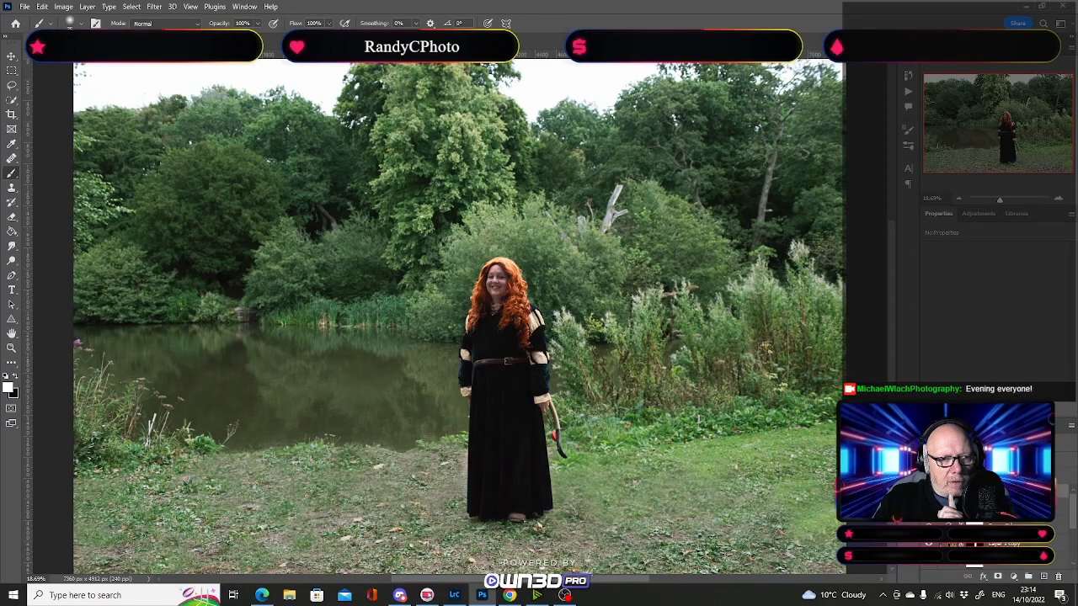
pyautogui.click(1014, 580)
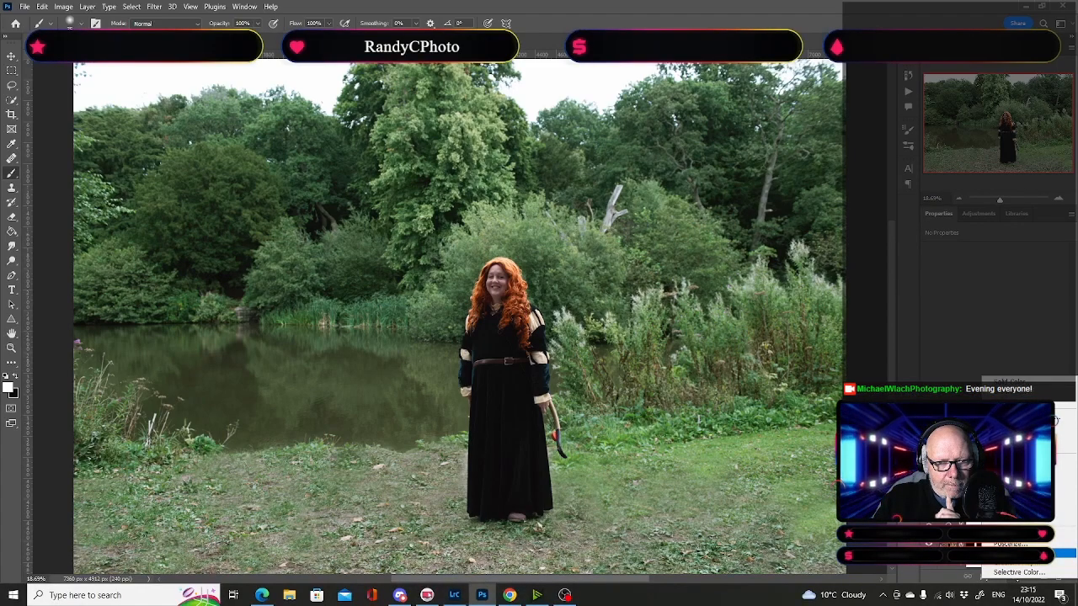
pyautogui.click(1010, 553)
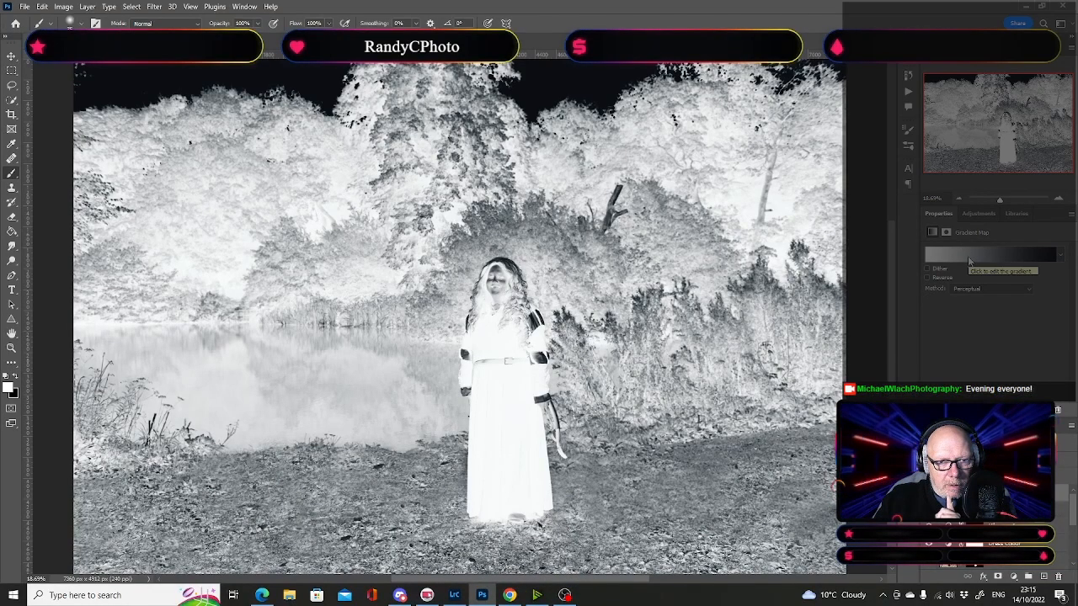
pyautogui.click(927, 278)
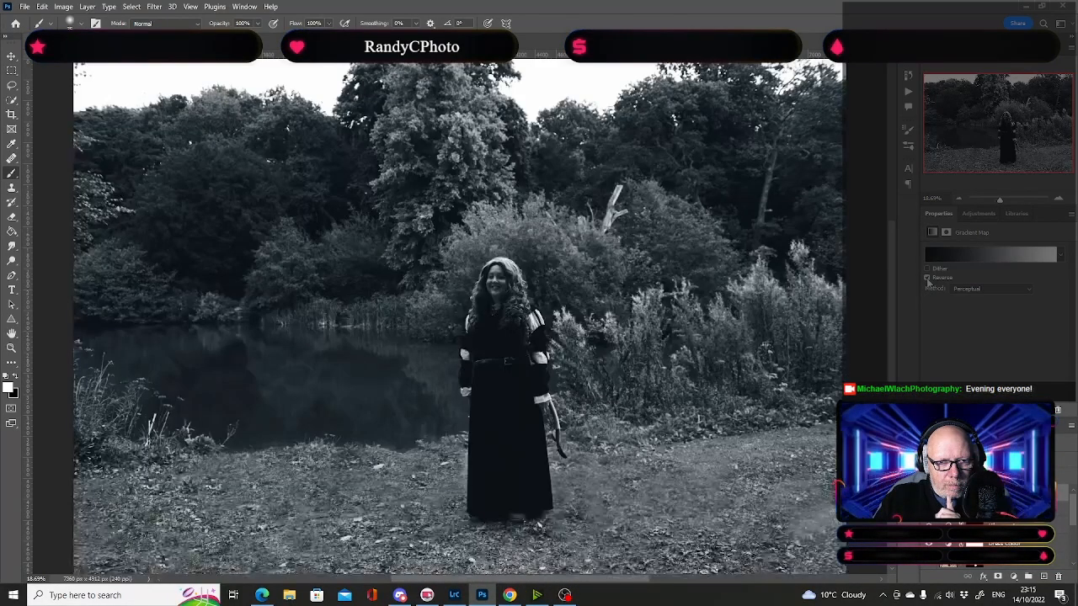
pyautogui.click(961, 253)
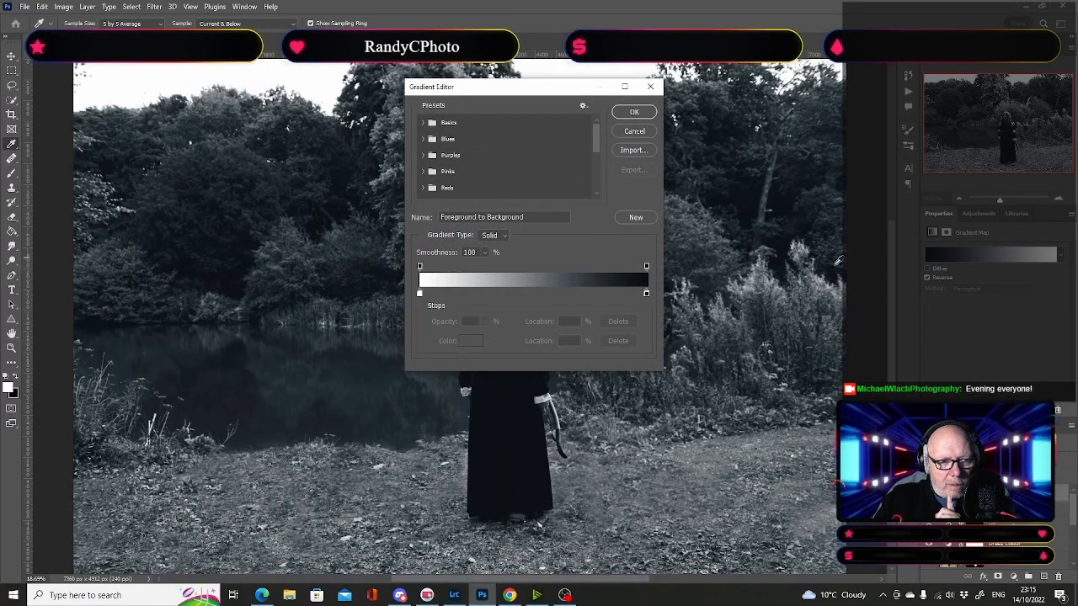
pyautogui.click(420, 293)
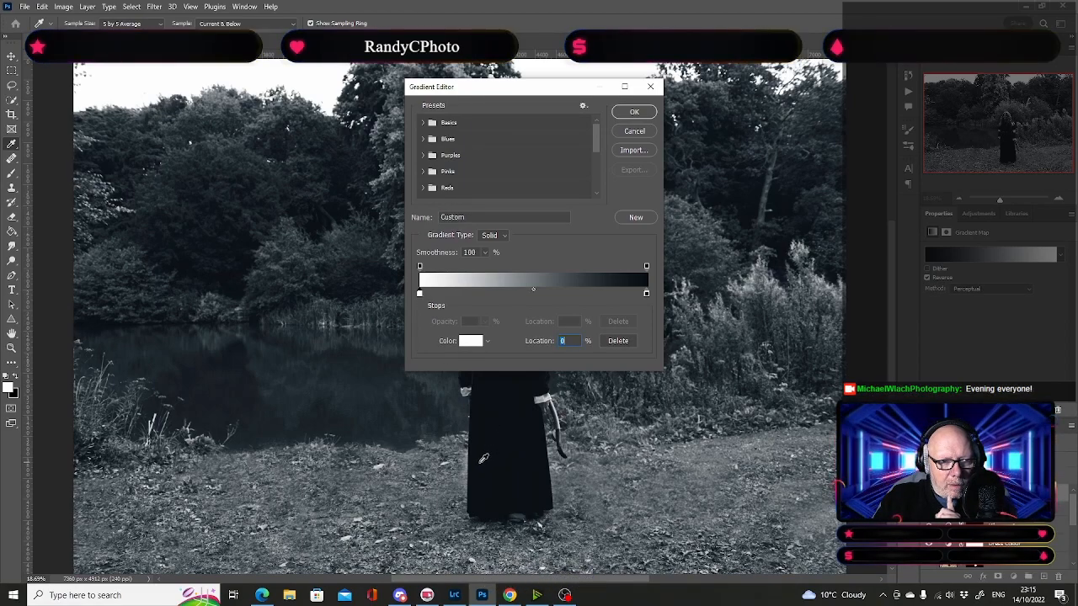
pyautogui.press('Return')
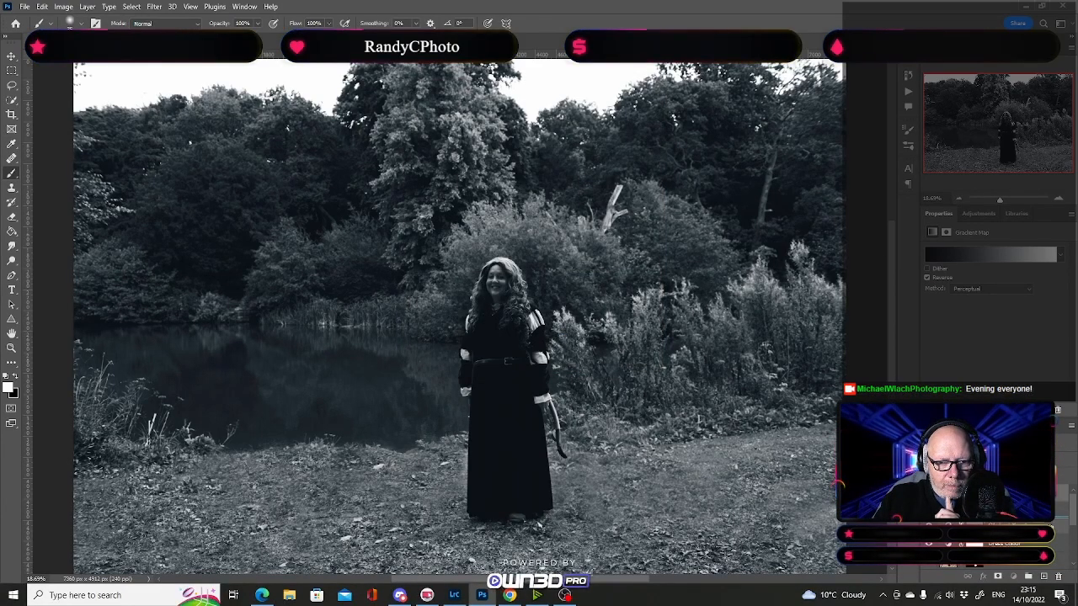
pyautogui.click(1060, 578)
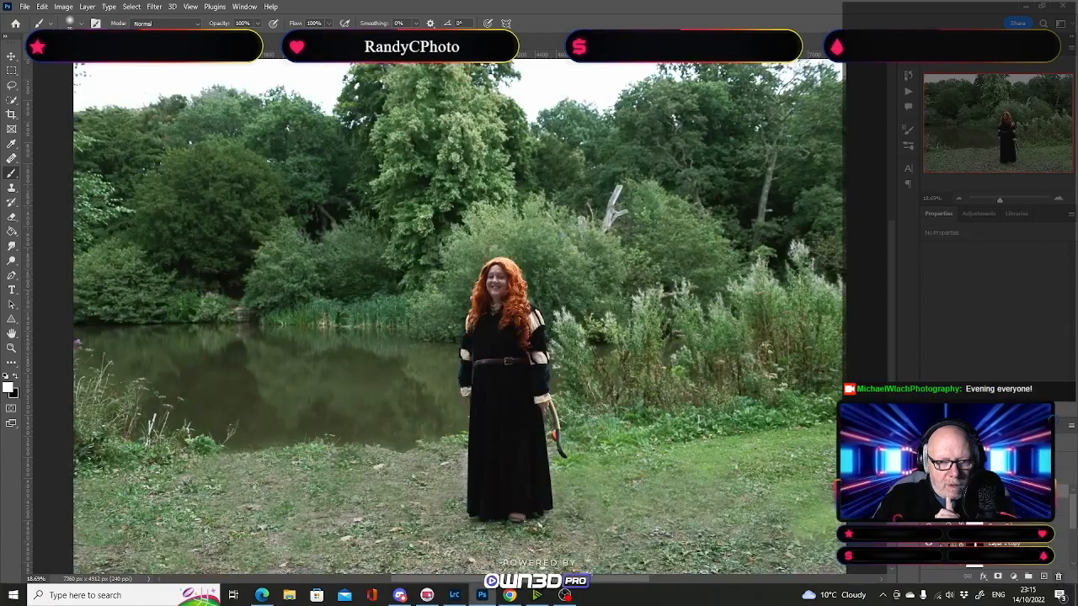
# Step: Sample the orange of the woman's hair and the light green of the grass as the two working colours
pyautogui.click(9, 389)
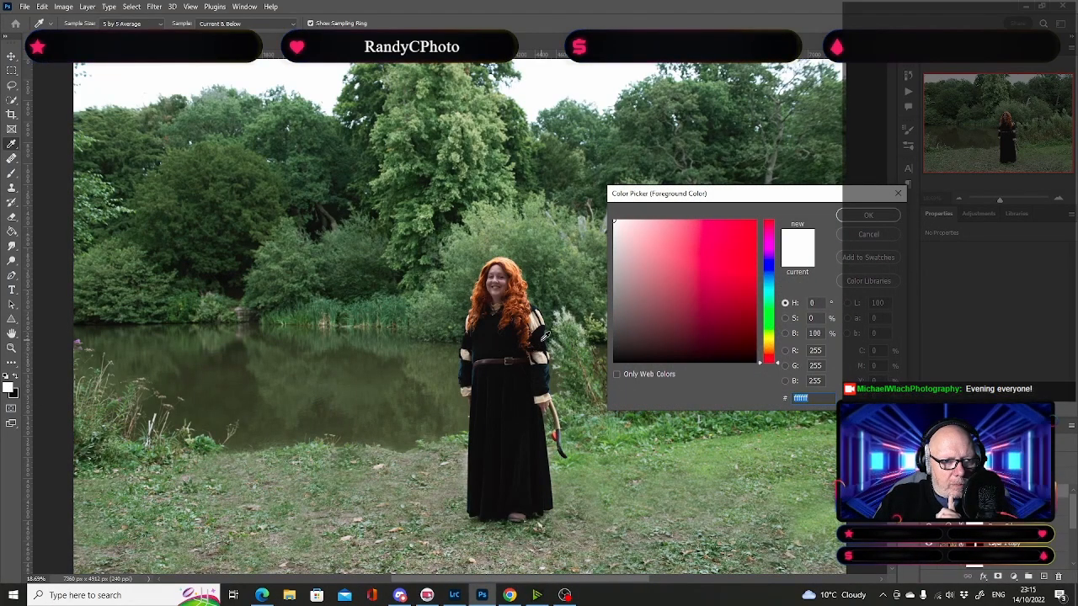
pyautogui.click(520, 292)
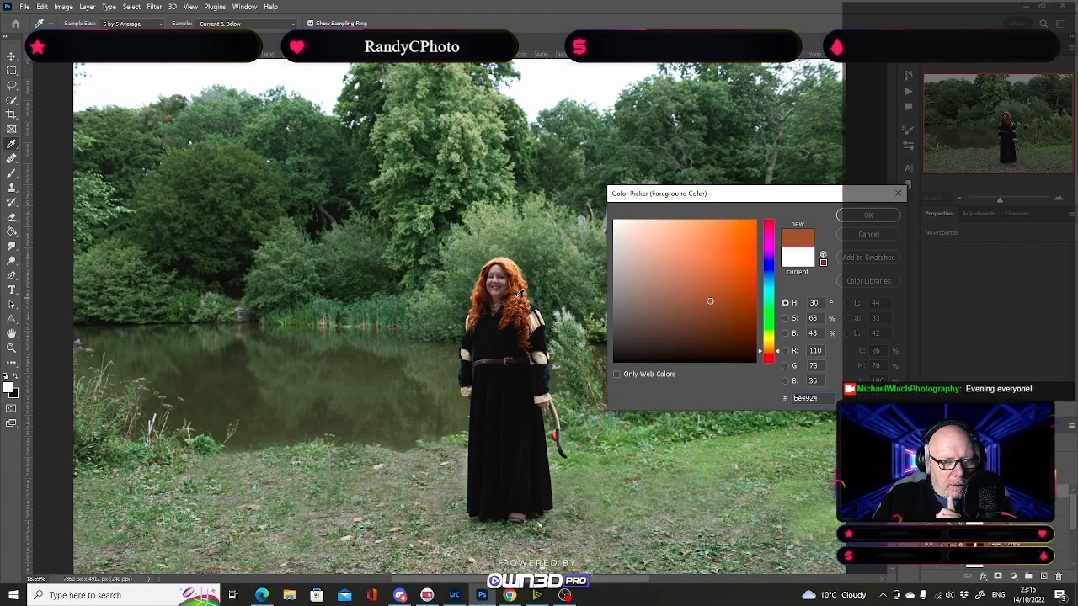
pyautogui.click(852, 217)
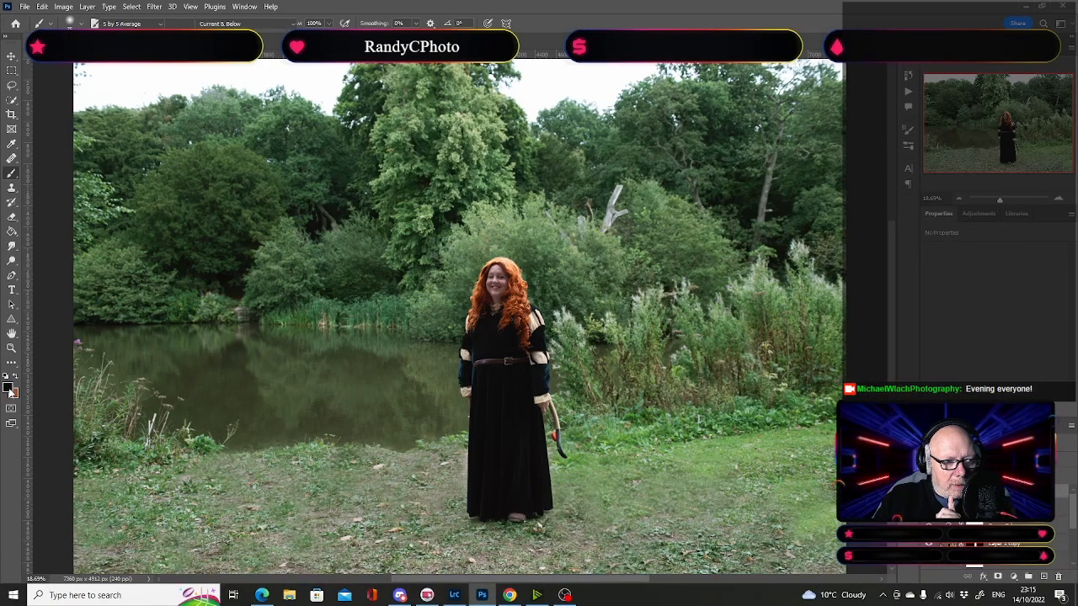
pyautogui.click(10, 385)
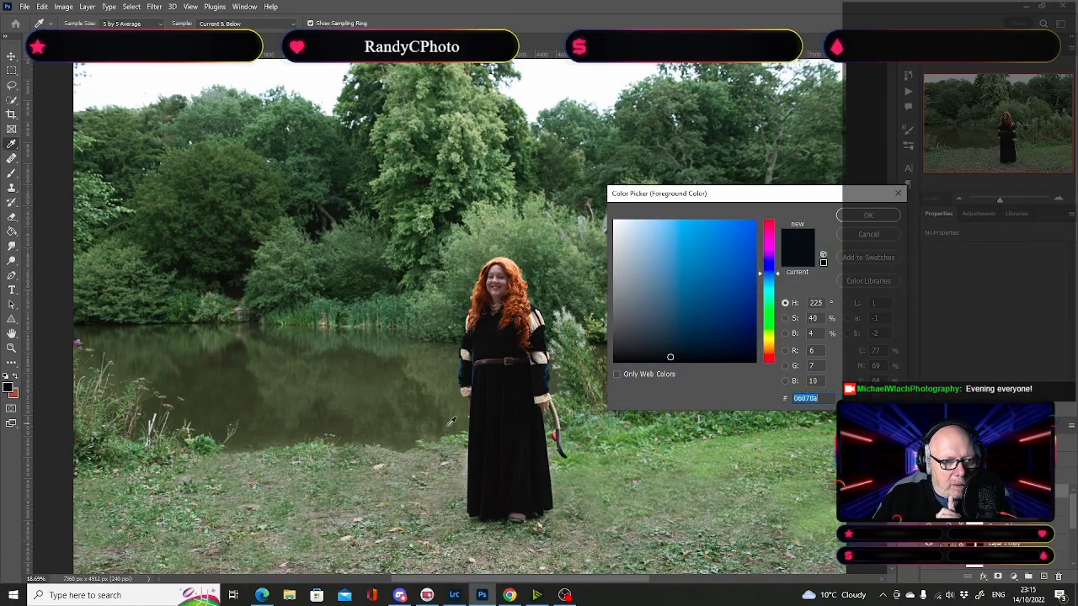
pyautogui.click(492, 419)
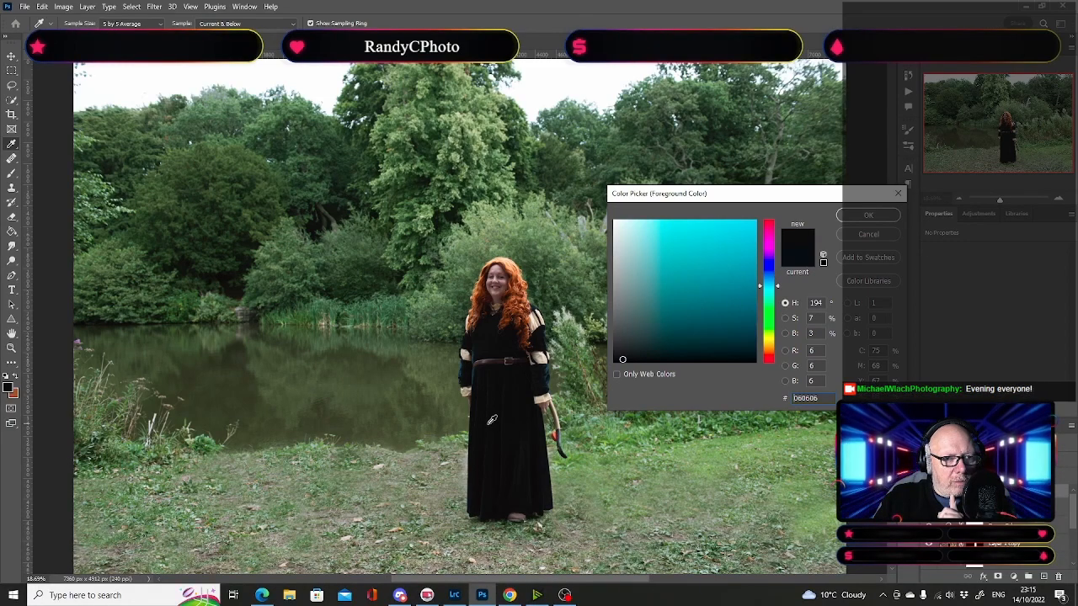
pyautogui.click(722, 455)
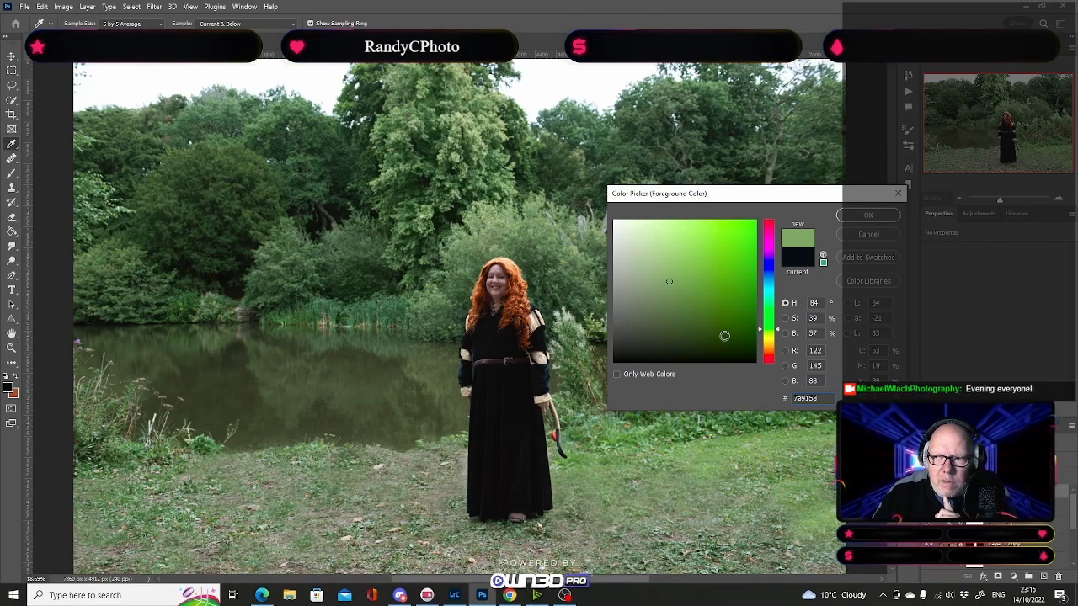
pyautogui.click(863, 218)
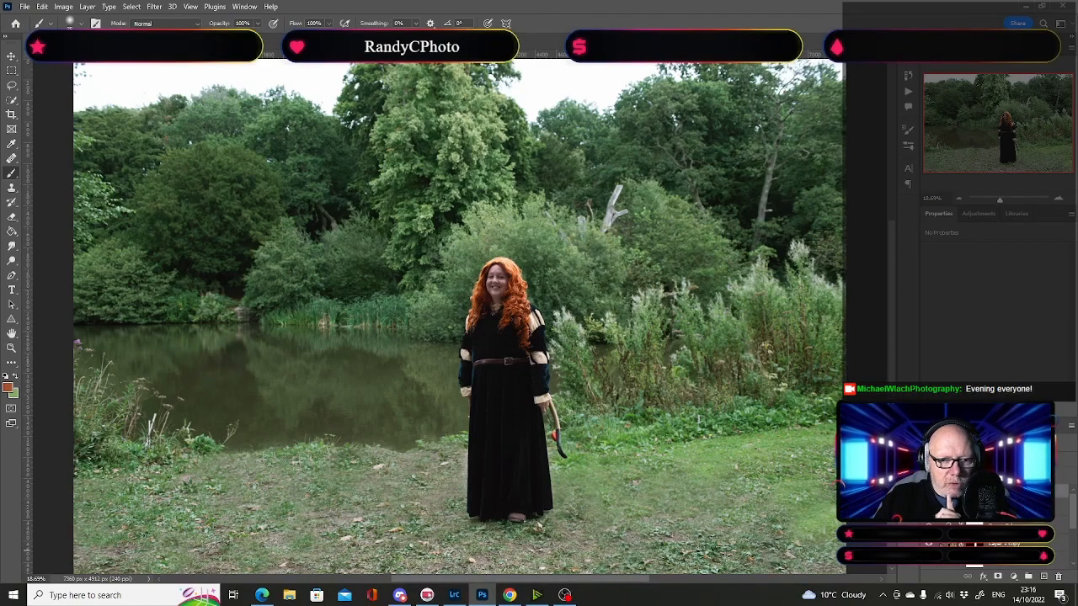
# Step: Add an orange-to-green Gradient Map layer and blend it into the image as a subtle tint
pyautogui.click(1012, 579)
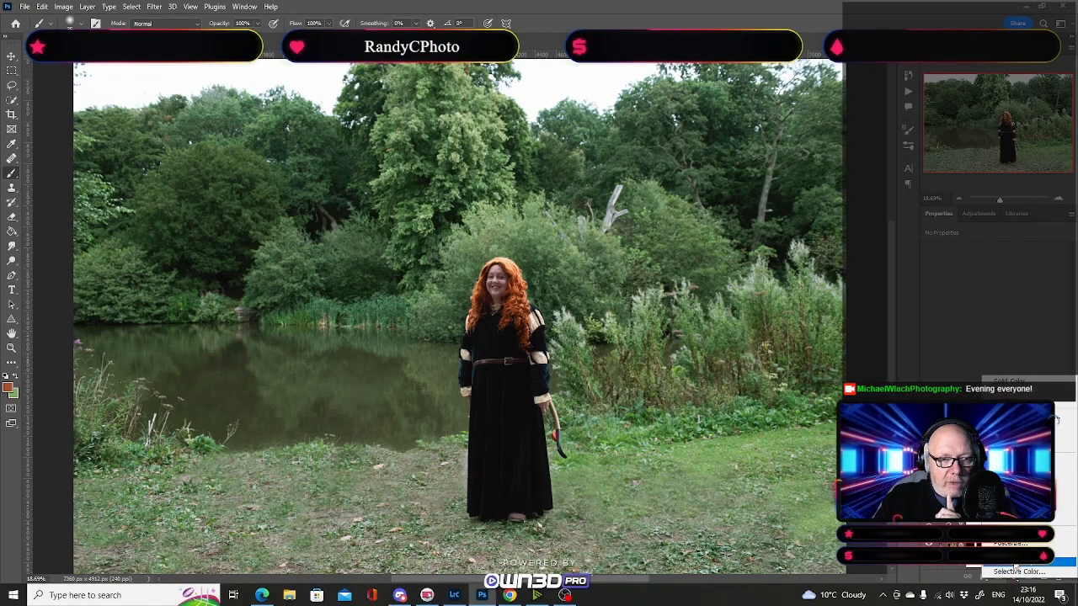
pyautogui.click(1019, 562)
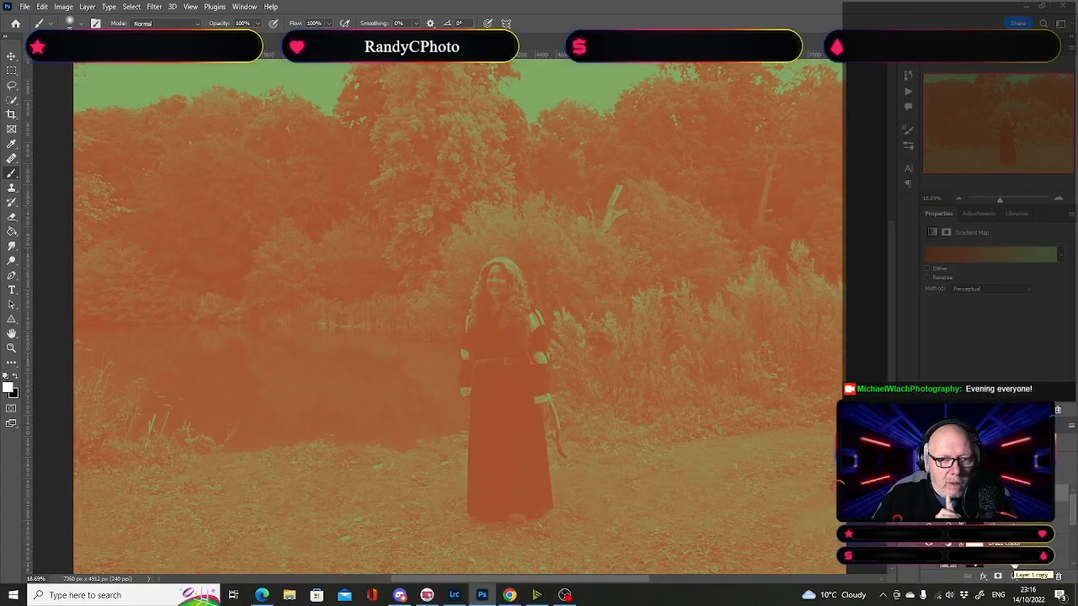
pyautogui.click(964, 455)
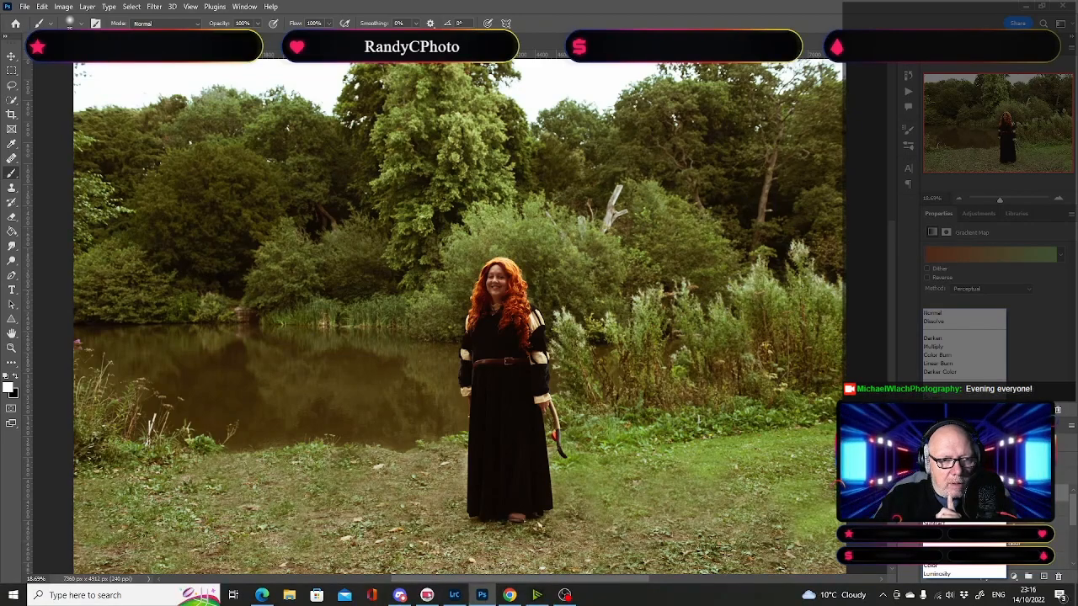
pyautogui.click(964, 448)
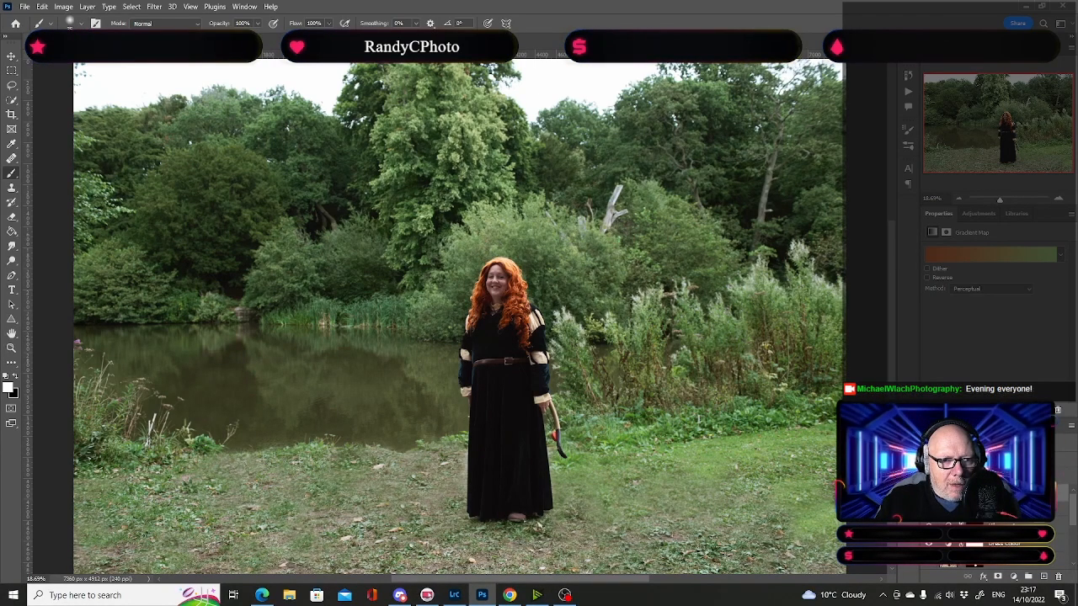
# Step: Add a Curves adjustment layer, slightly lower the Green channel's midtones and lift its black point
pyautogui.click(1012, 577)
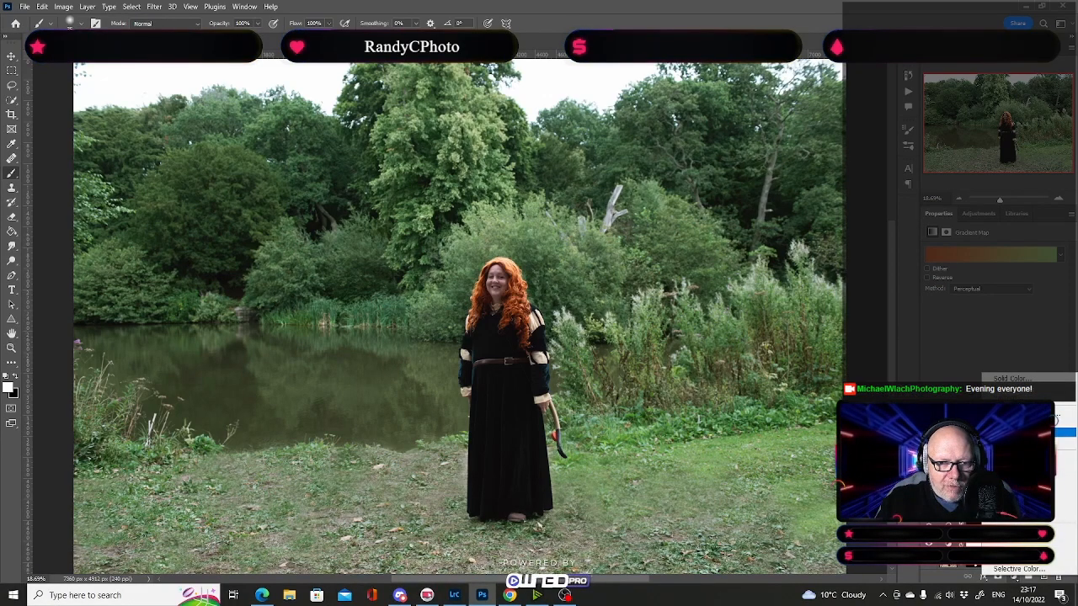
pyautogui.click(1053, 431)
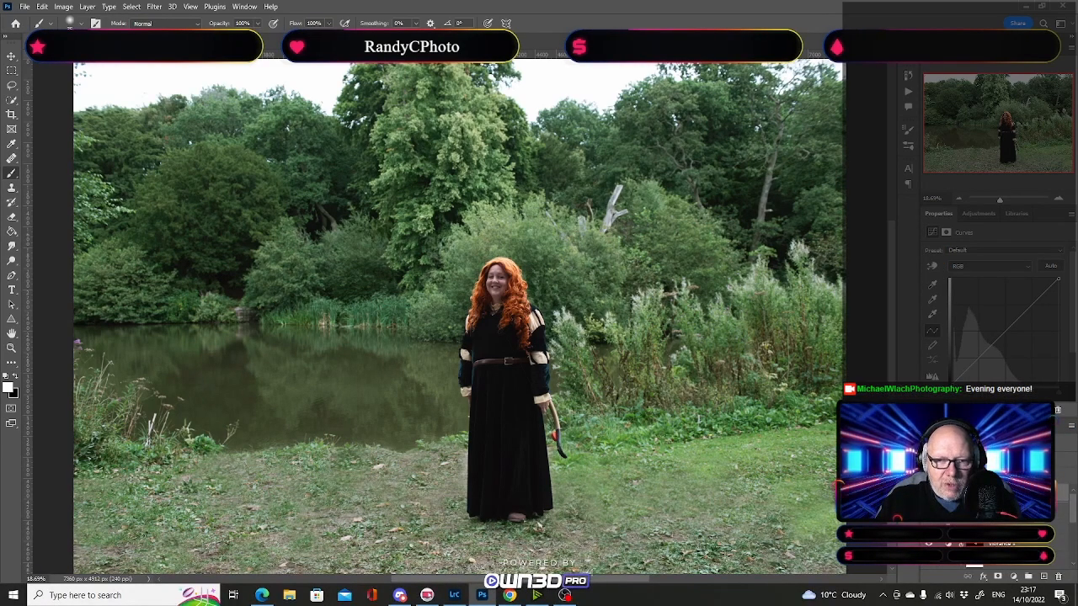
pyautogui.click(988, 266)
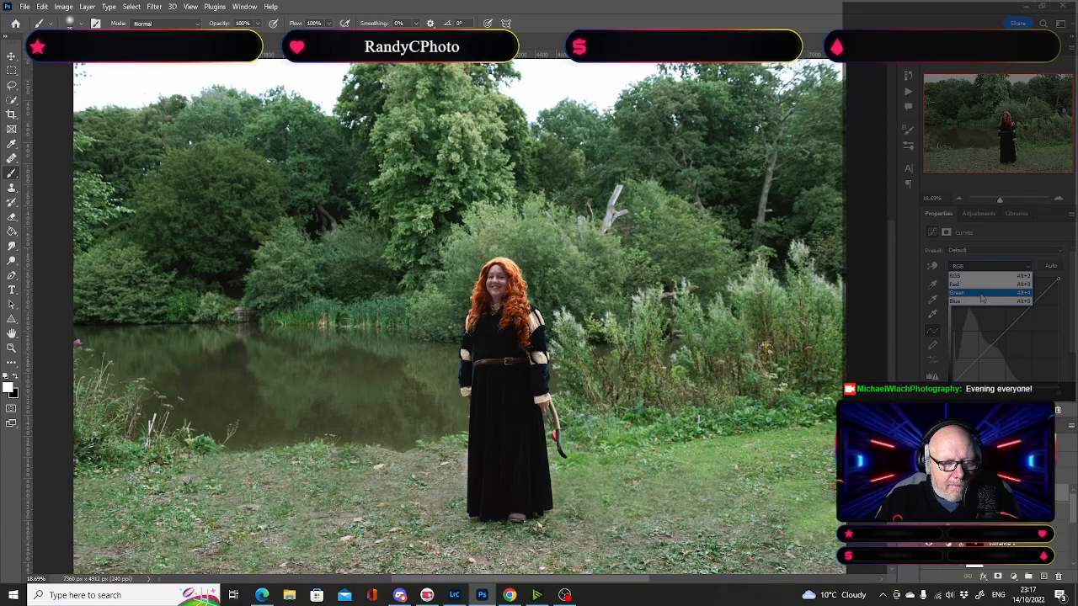
pyautogui.click(981, 295)
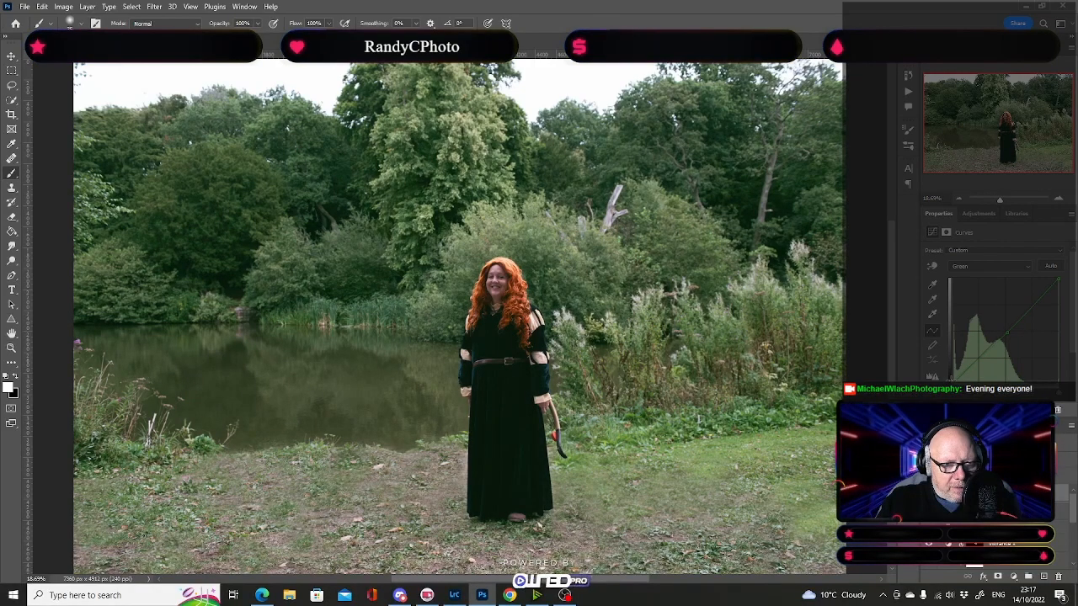
pyautogui.moveTo(949, 378); pyautogui.dragTo(951, 373)
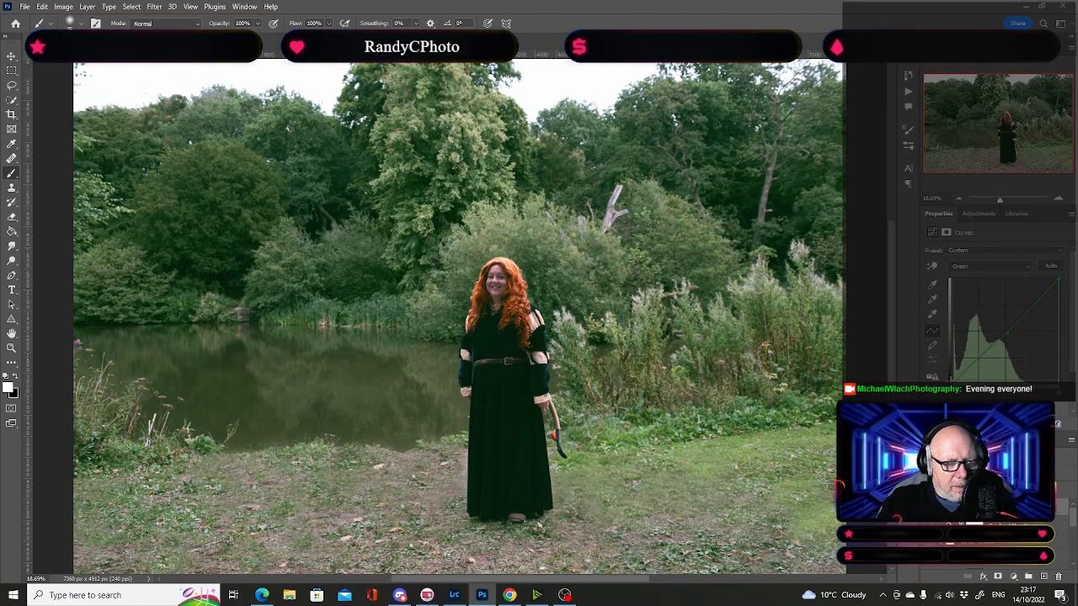
# Step: Slightly raise the Red channel's midtones and fine-tune the midtones of the Blue channel in the Curves layer
pyautogui.click(989, 268)
pyautogui.click(977, 285)
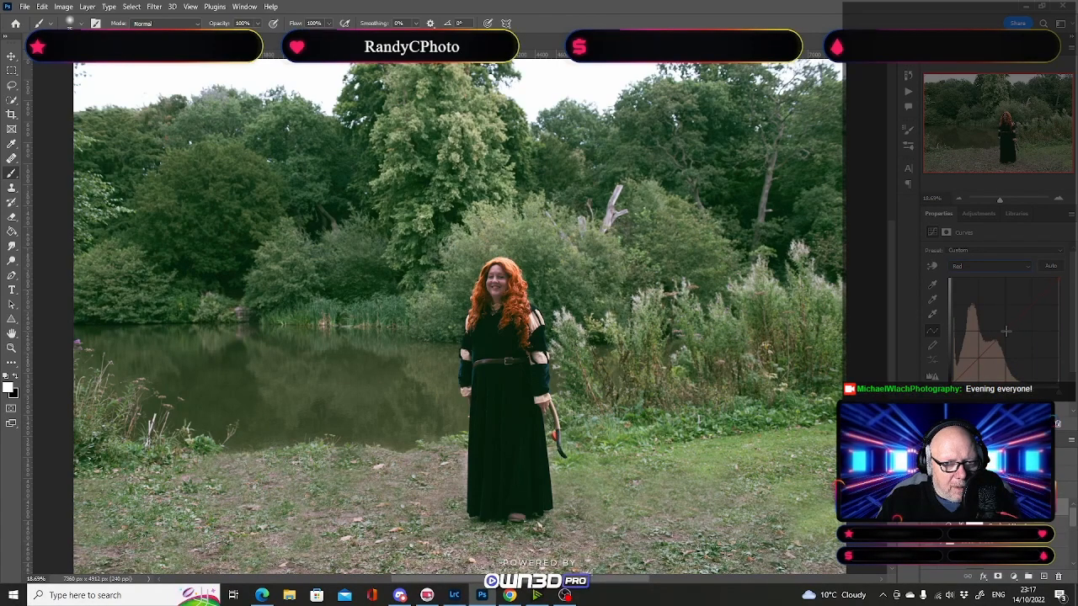
pyautogui.moveTo(1006, 331); pyautogui.dragTo(1001, 330)
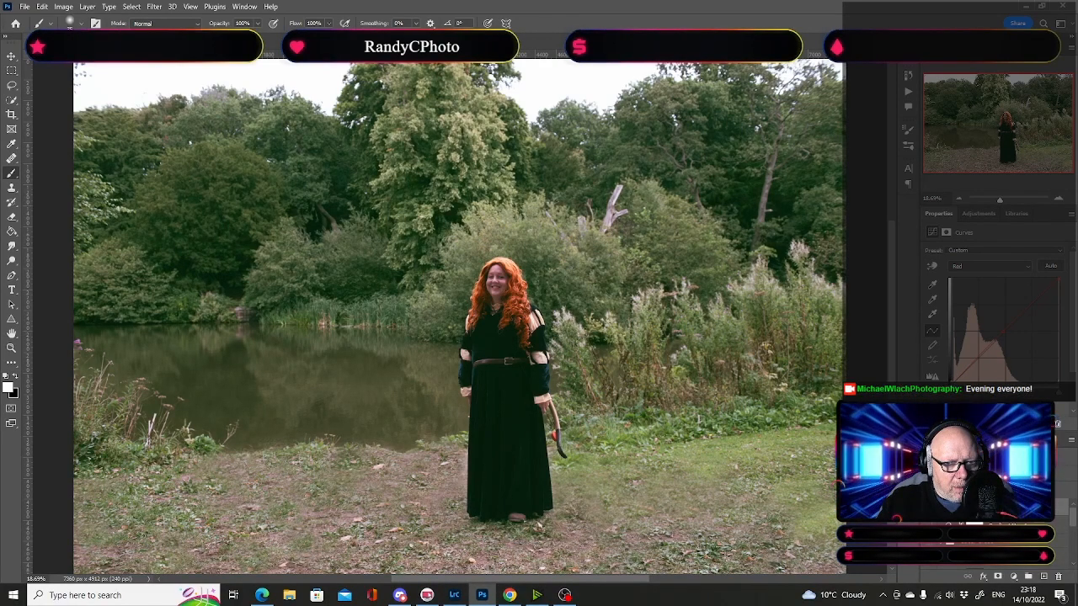
pyautogui.click(990, 267)
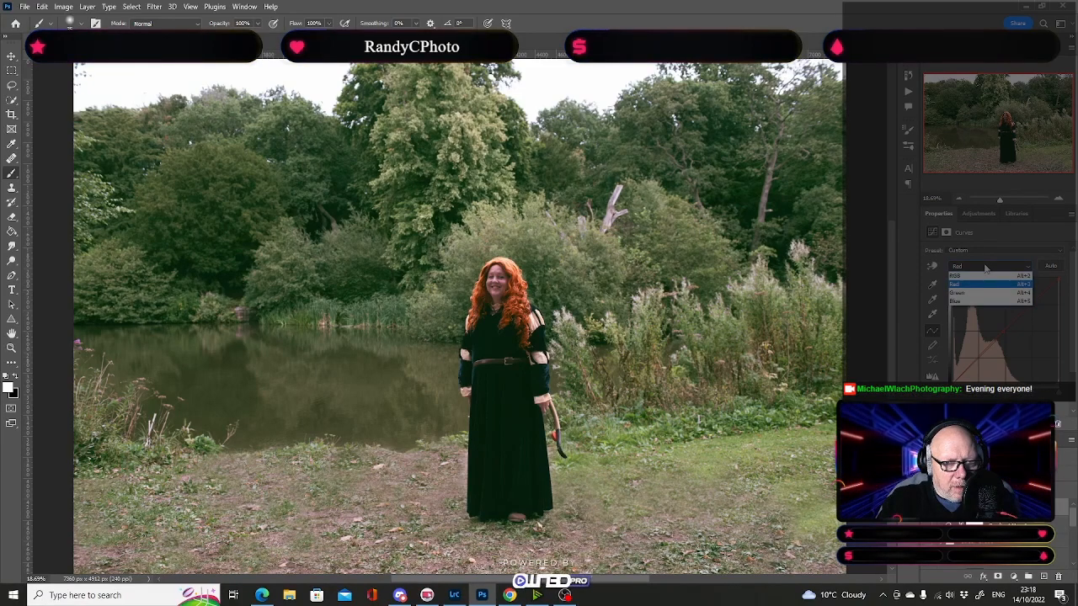
pyautogui.click(970, 302)
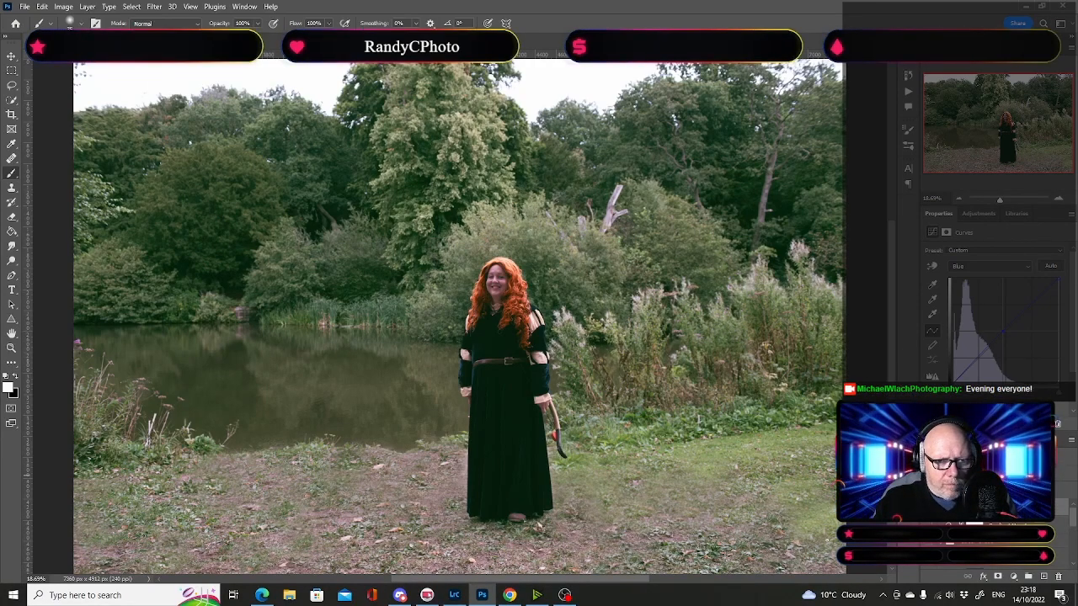
pyautogui.hotkey('ctrl', 'z')
pyautogui.hotkey('ctrl', 'shift', 'z')
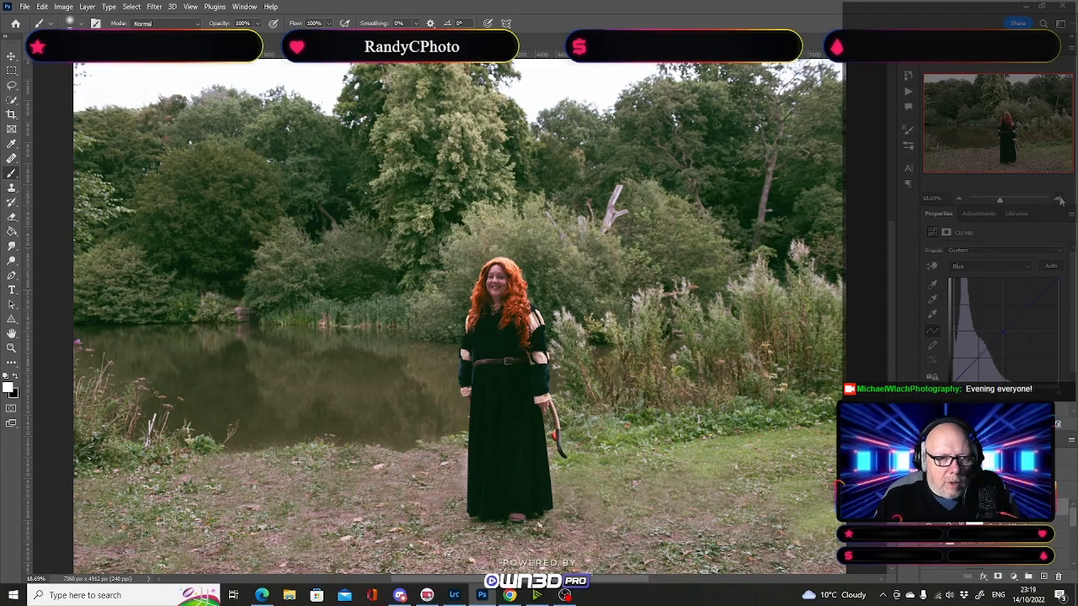
# Step: Compare the woman's face and costume close up with and without the Color Lookup group
pyautogui.hotkey('ctrl', '+')
pyautogui.hotkey('ctrl', '+')
pyautogui.hotkey('ctrl', '+')
pyautogui.hotkey('ctrl', '+')
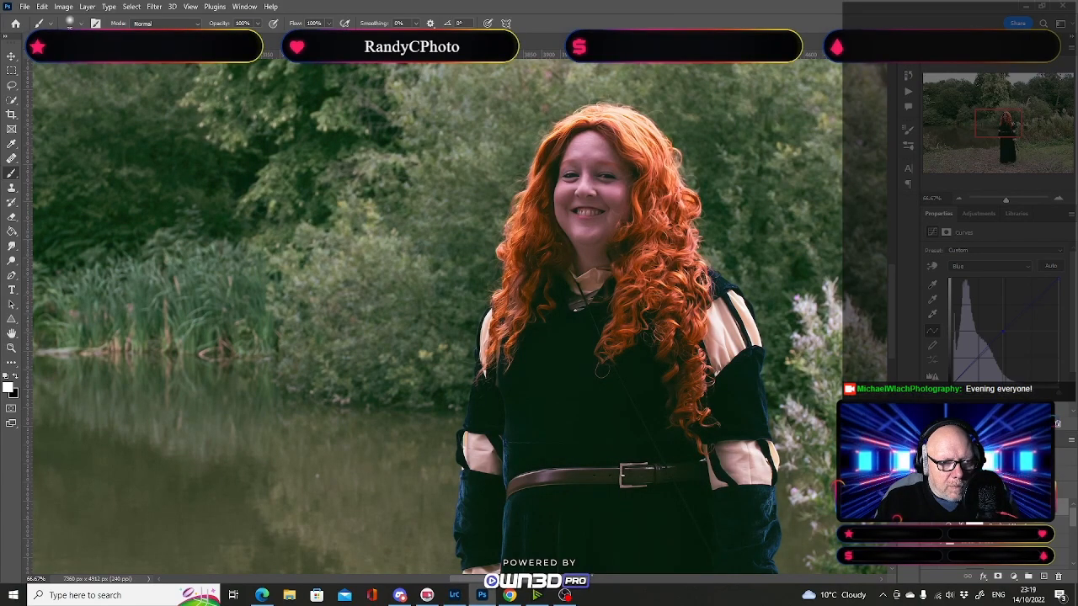
pyautogui.hotkey('ctrl', ',')
pyautogui.hotkey('ctrl', ',')
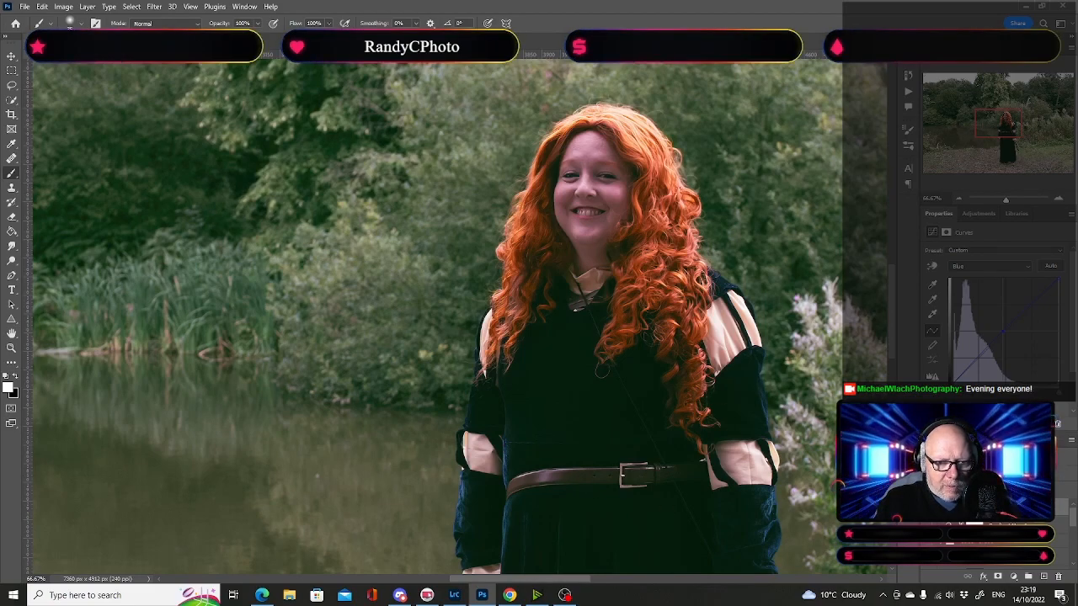
pyautogui.hotkey('ctrl', ',')
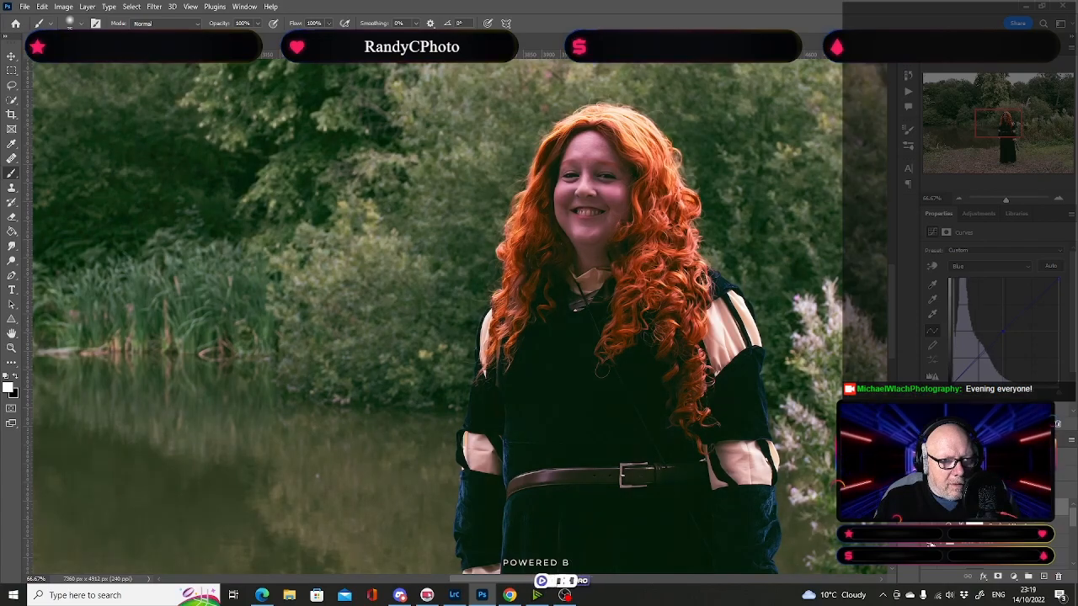
pyautogui.hotkey('ctrl', ',')
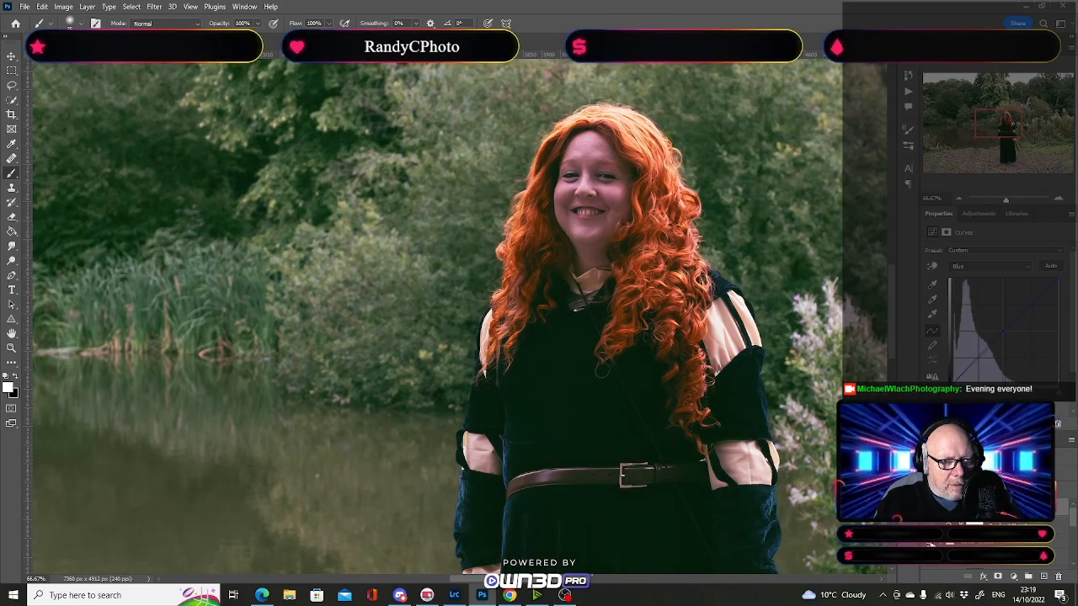
pyautogui.hotkey('ctrl', ',')
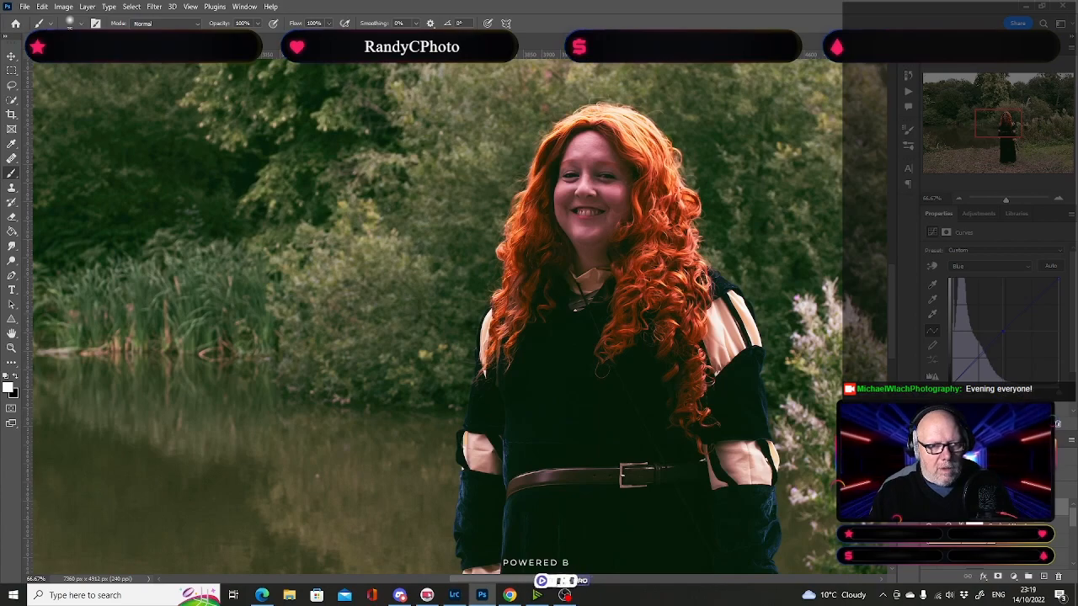
pyautogui.click(929, 544)
pyautogui.click(930, 544)
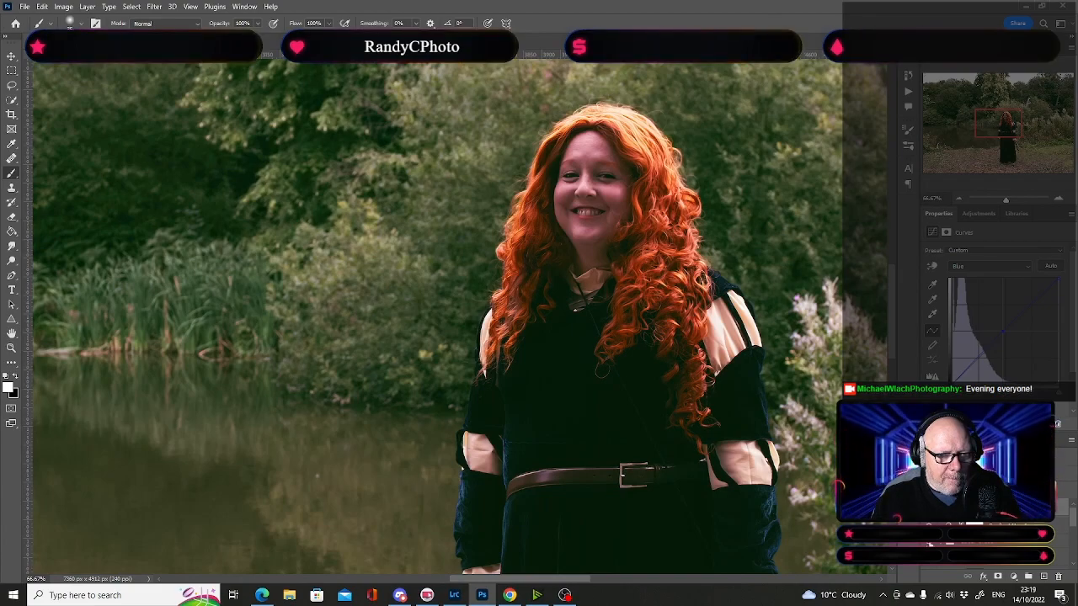
pyautogui.click(930, 544)
pyautogui.click(930, 544)
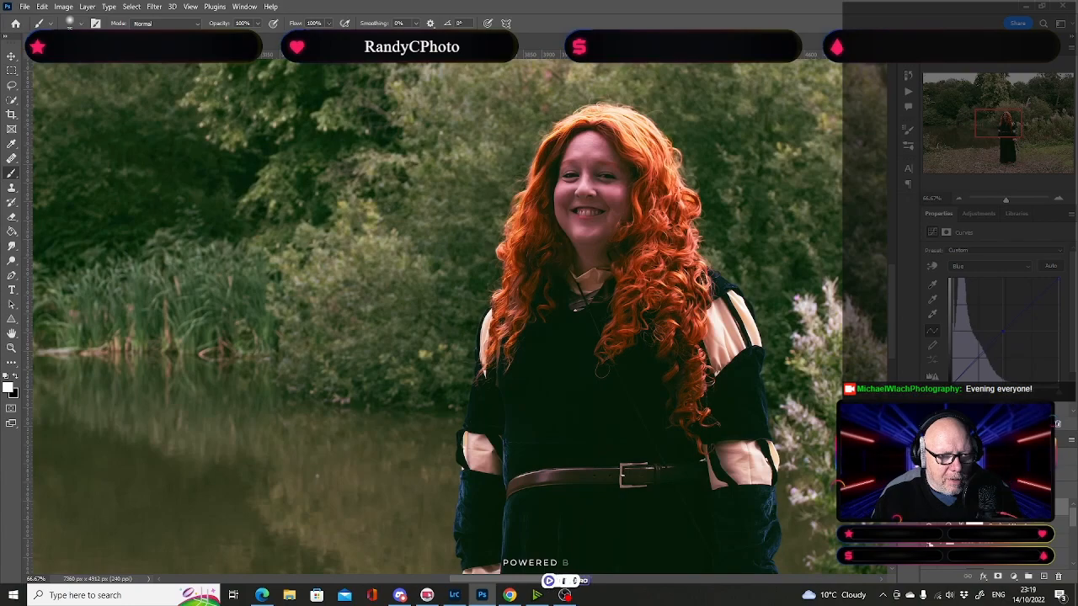
pyautogui.click(929, 544)
pyautogui.click(929, 544)
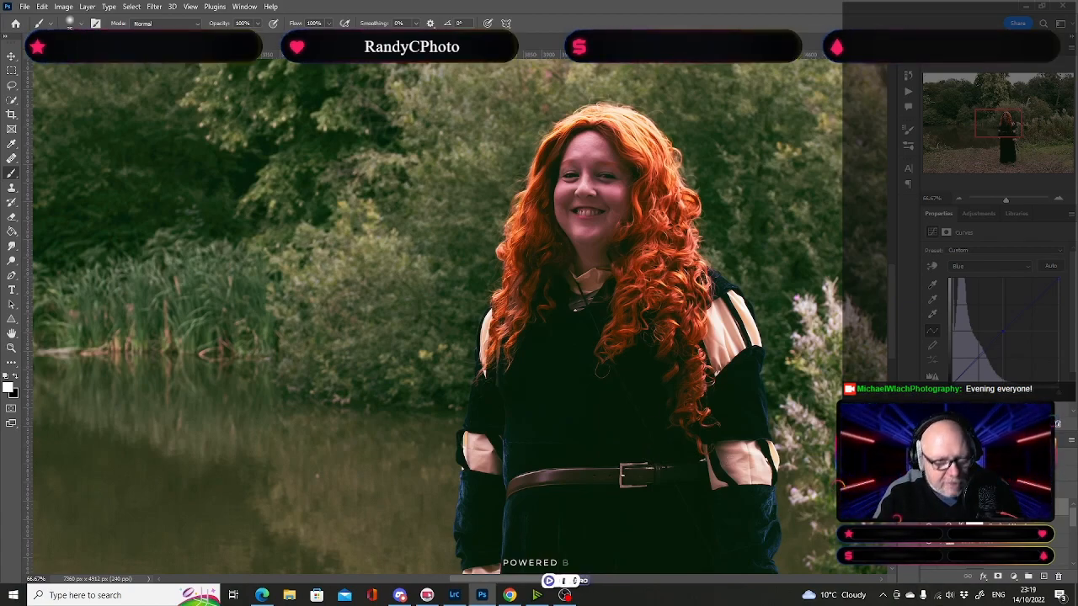
# Step: Compare the whole portrait with and without the Color Lookup group, leaving the group hidden
pyautogui.hotkey('ctrl', '0')
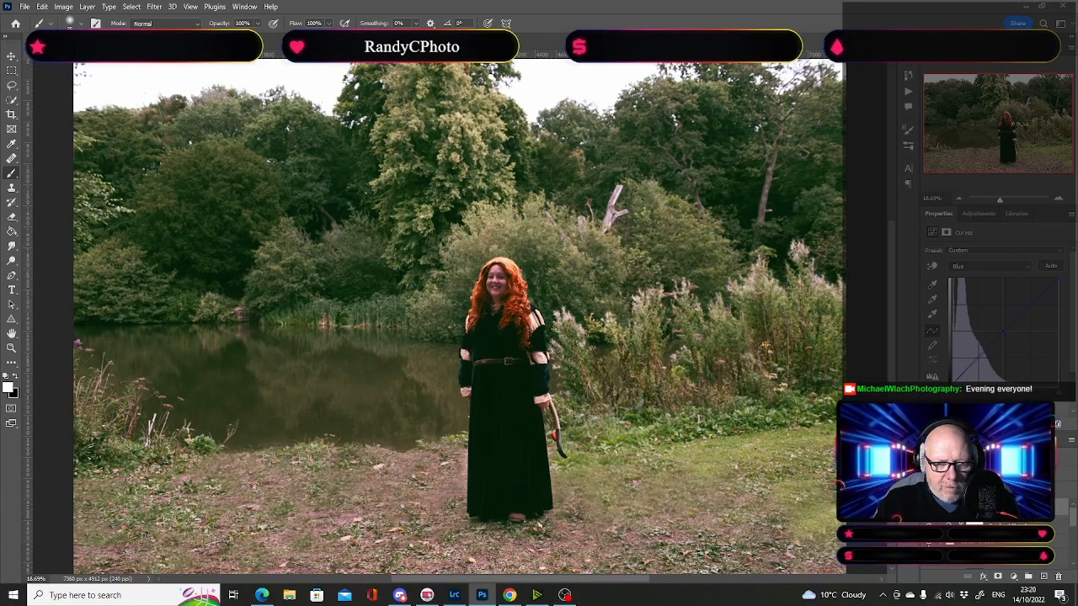
pyautogui.click(930, 543)
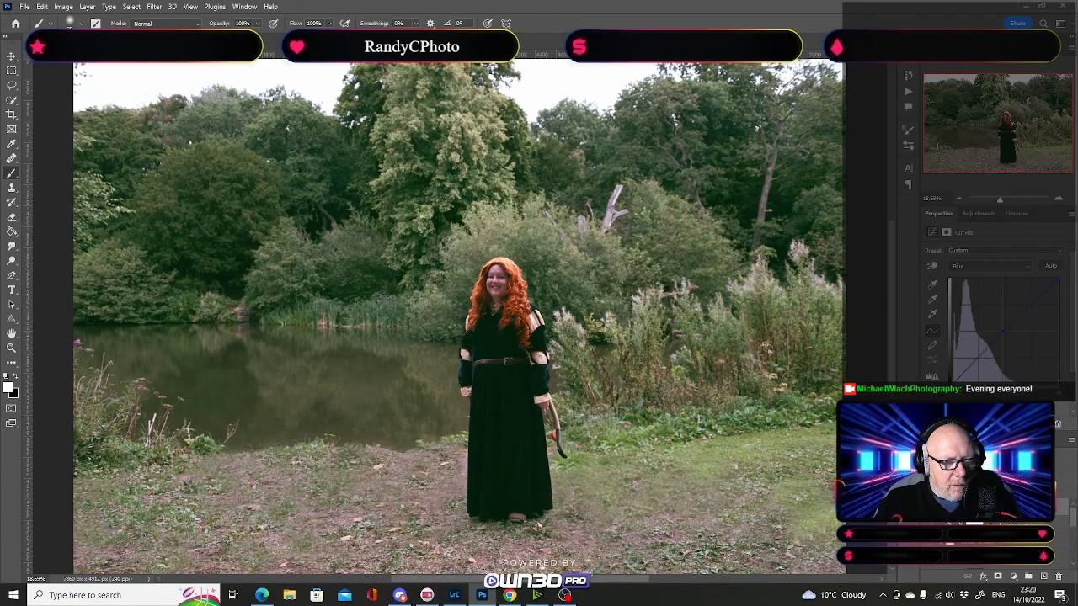
pyautogui.click(930, 543)
pyautogui.click(930, 543)
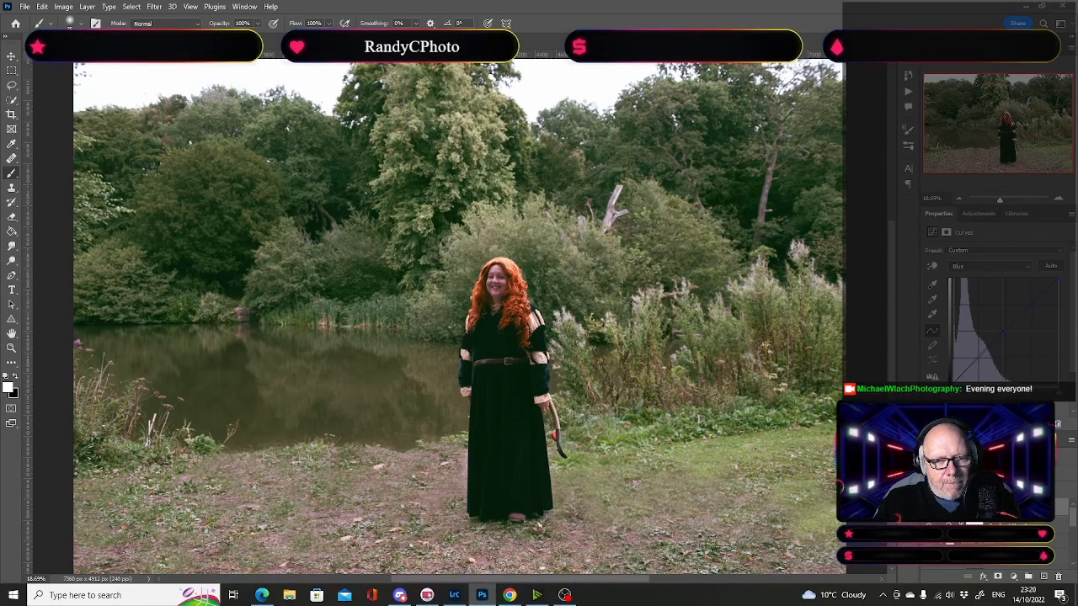
# Step: Delete the hidden Color Lookup group
pyautogui.click(1013, 544)
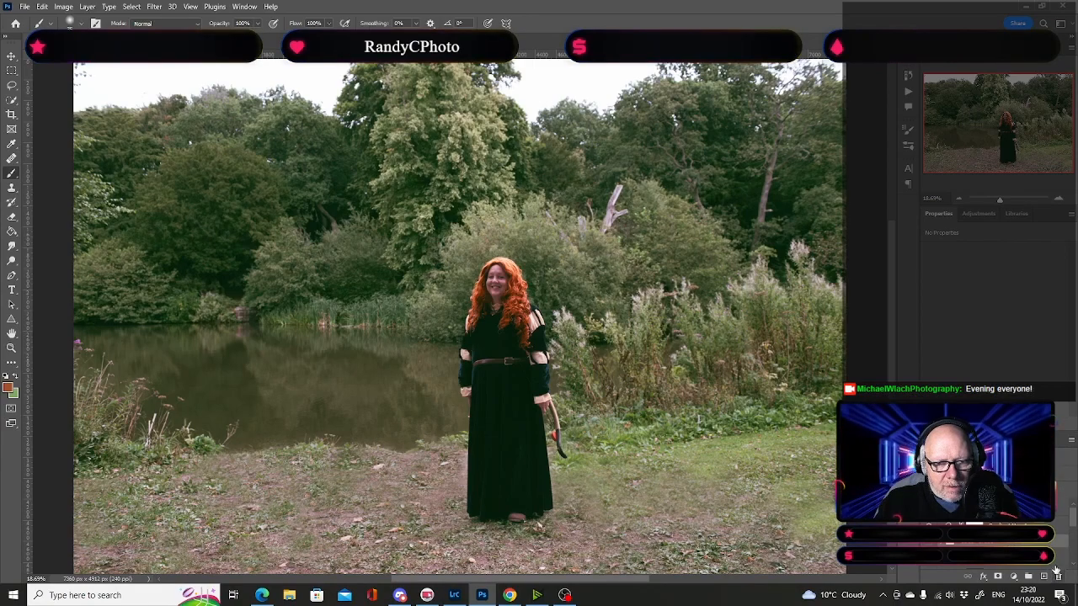
pyautogui.moveTo(1036, 545); pyautogui.dragTo(1059, 579)
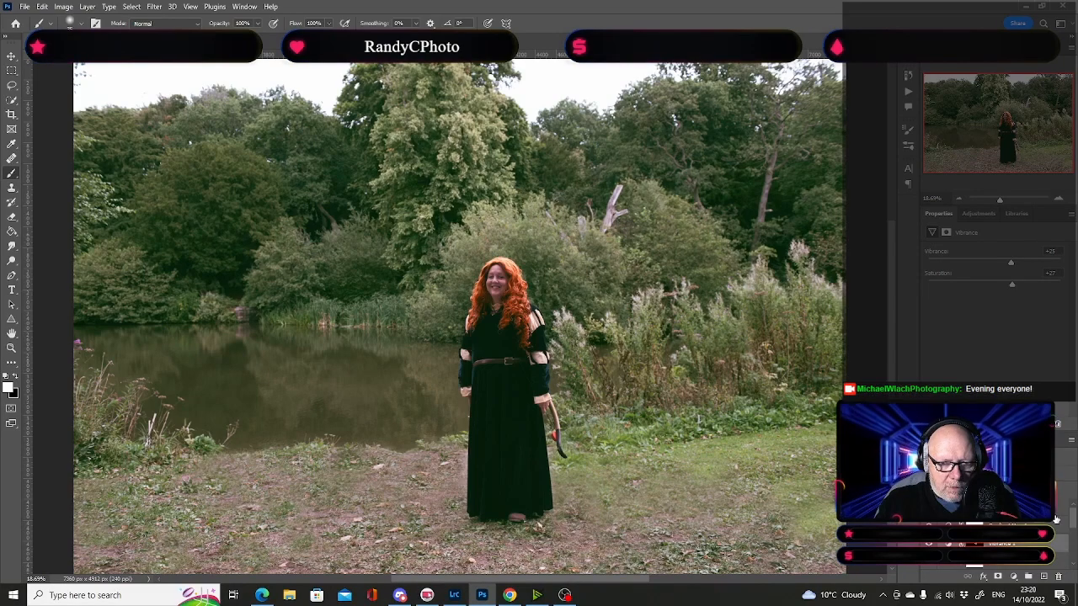
# Step: Stamp the retouching and grading layers, from the lower pixel layer up to the newest Curves layer, into one merged layer
pyautogui.moveTo(1073, 522); pyautogui.dragTo(1067, 544)
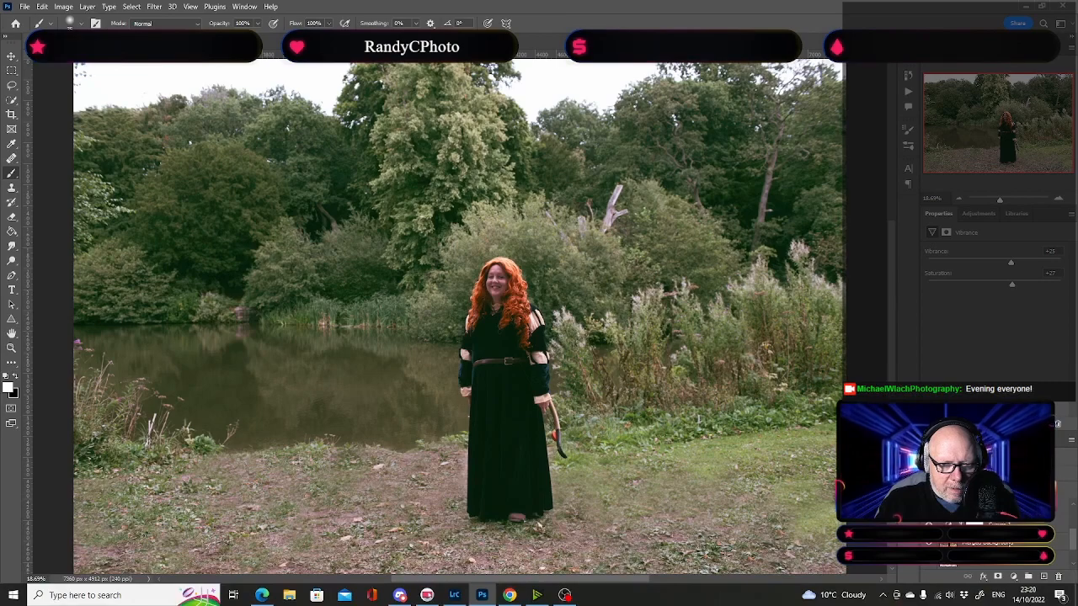
pyautogui.click(1011, 543)
pyautogui.moveTo(1071, 544); pyautogui.dragTo(1073, 514)
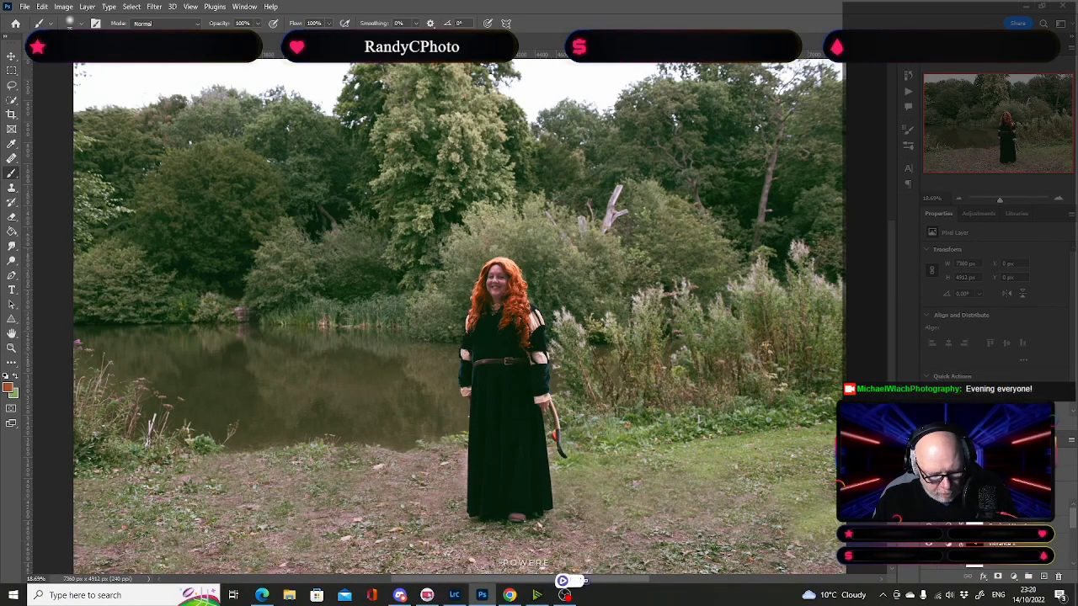
pyautogui.keyDown('shift'); pyautogui.click(1011, 509); pyautogui.keyUp('shift')
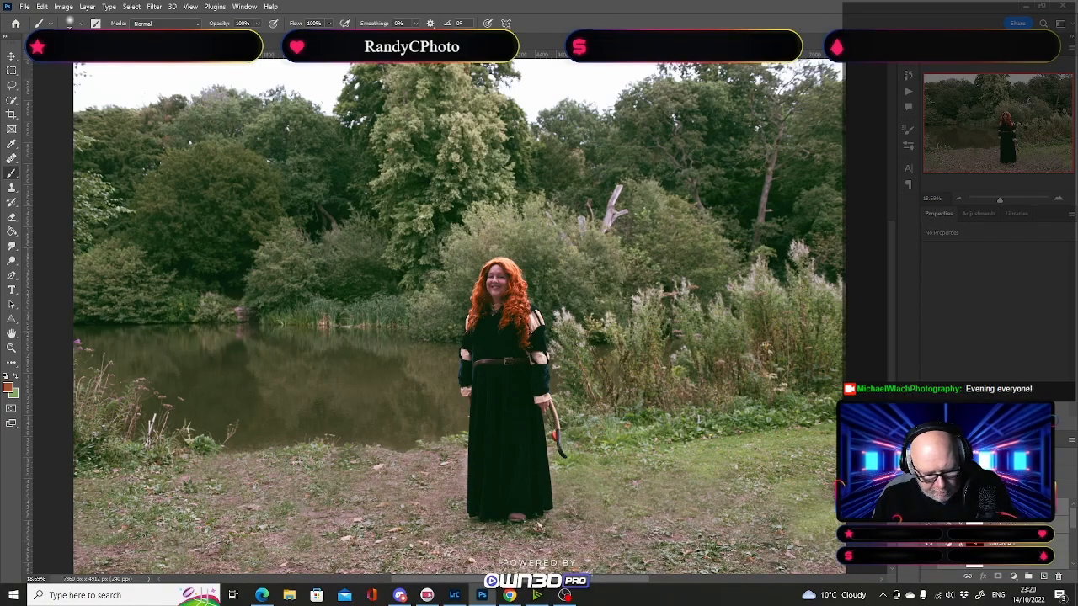
pyautogui.hotkey('ctrl', 'alt', 'e')
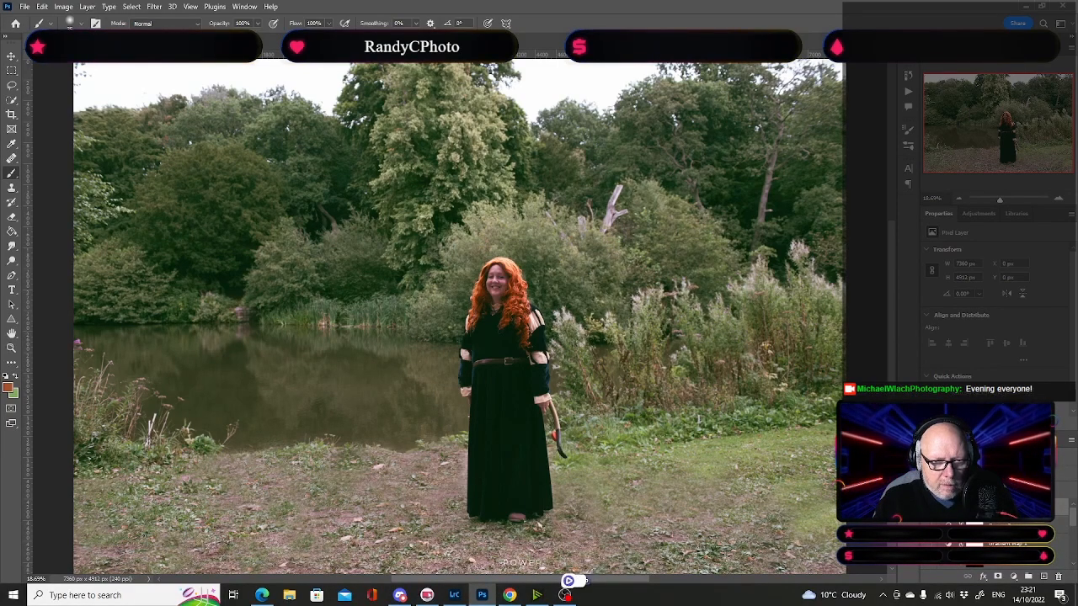
# Step: Compare the portrait with and without the merged grade and the clean-up of the bare ground
pyautogui.press('ctrl+')
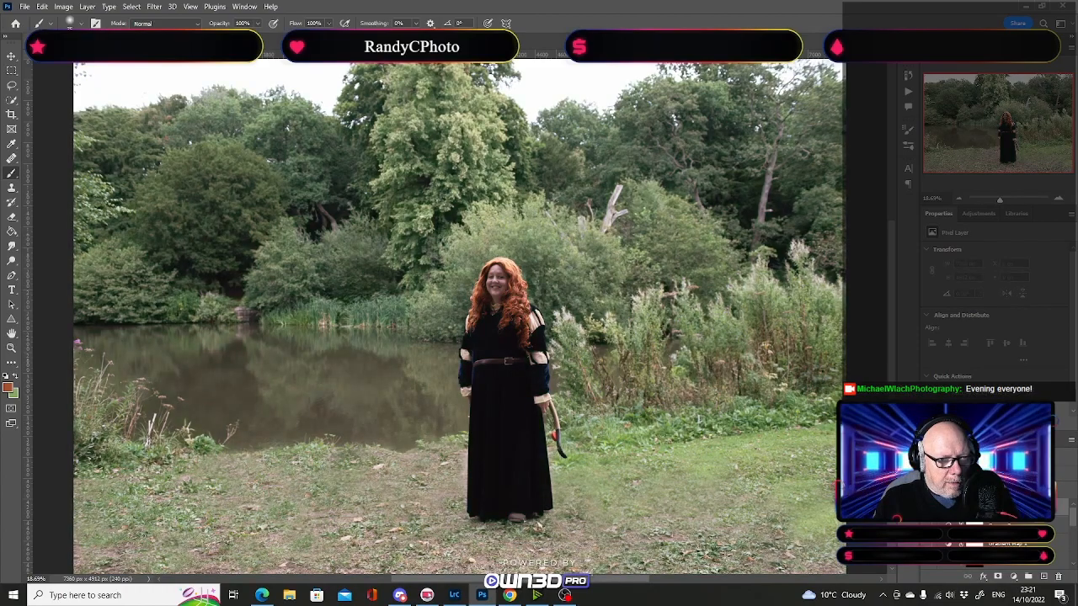
pyautogui.scroll(-1, 998, 514)
pyautogui.scroll(-1, 998, 544)
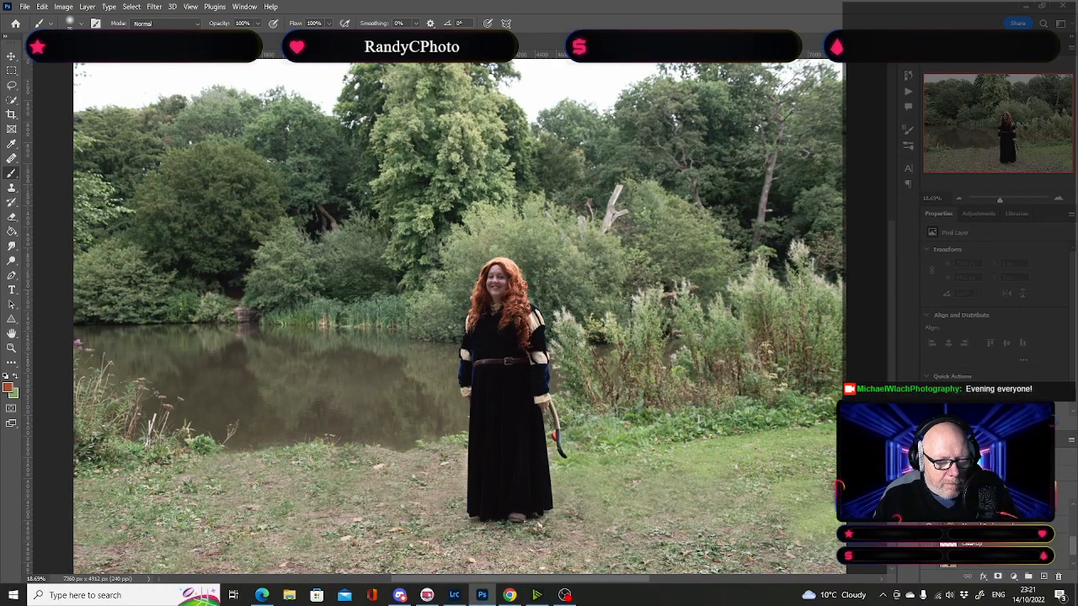
pyautogui.click(928, 544)
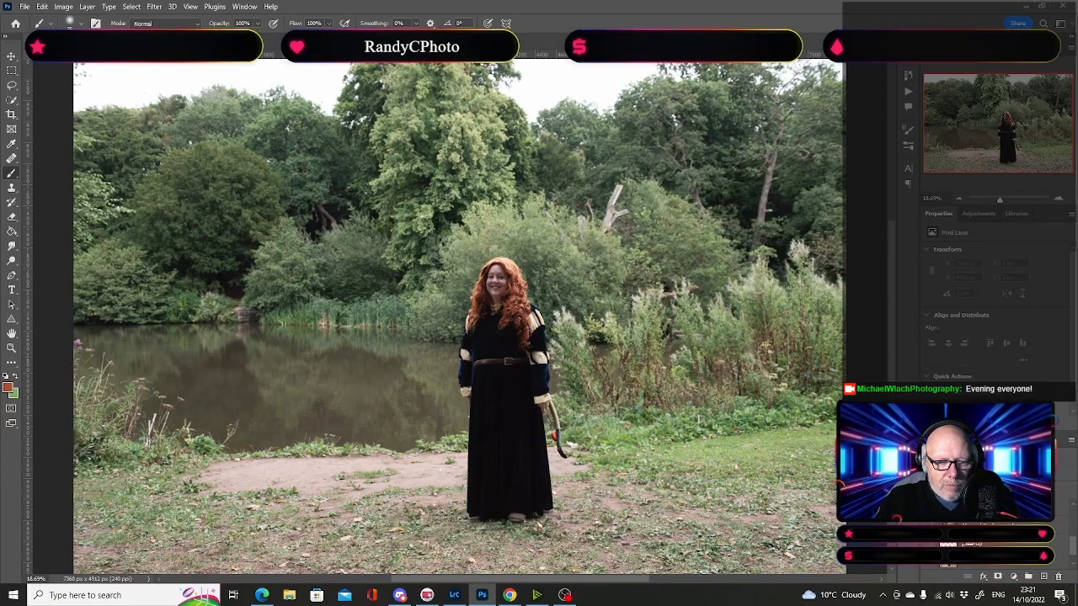
pyautogui.click(929, 525)
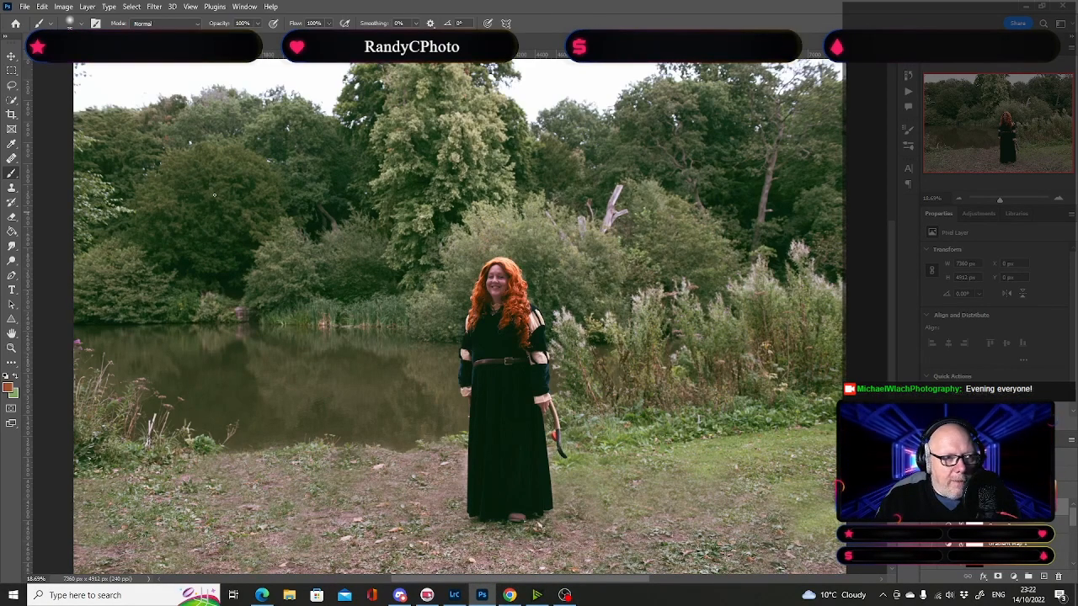
# Step: Save the document
pyautogui.click(25, 7)
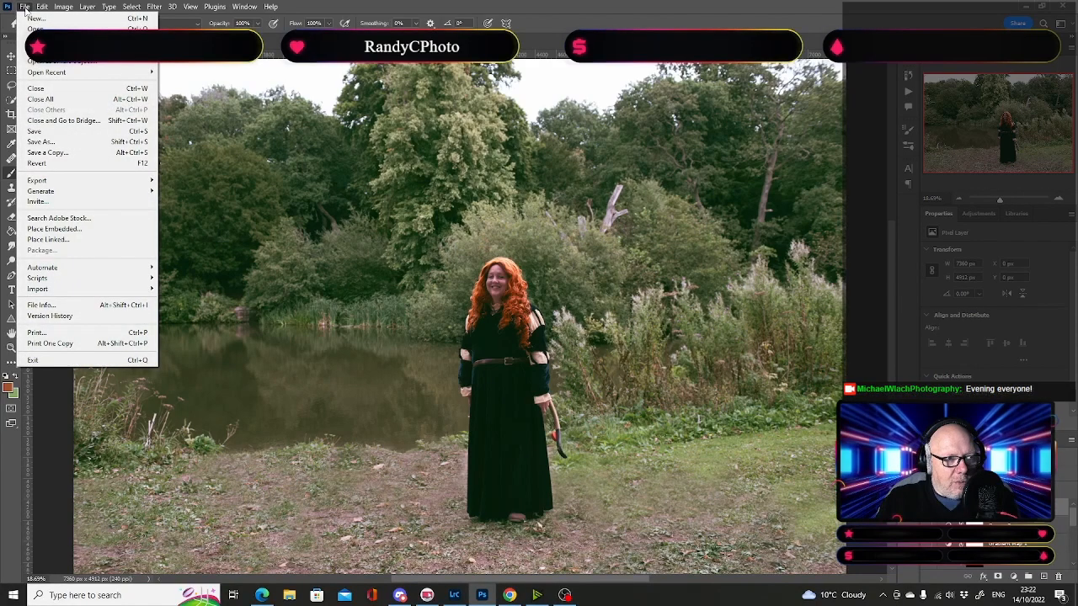
pyautogui.click(44, 133)
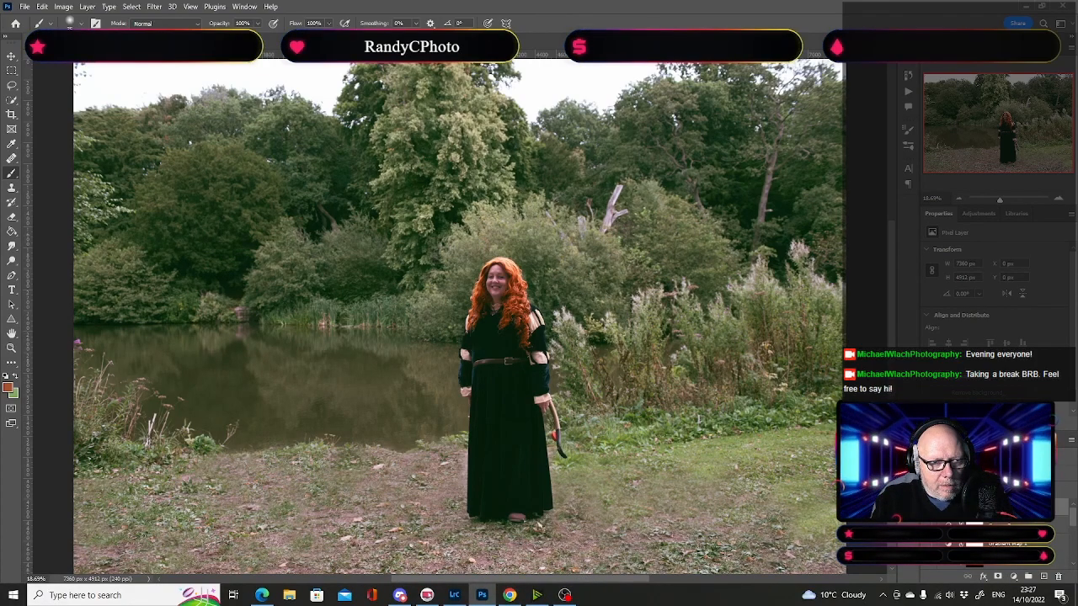
# Step: Compare the lake portrait without the merged grade and without the ground clean-up against the finished version
pyautogui.click(929, 505)
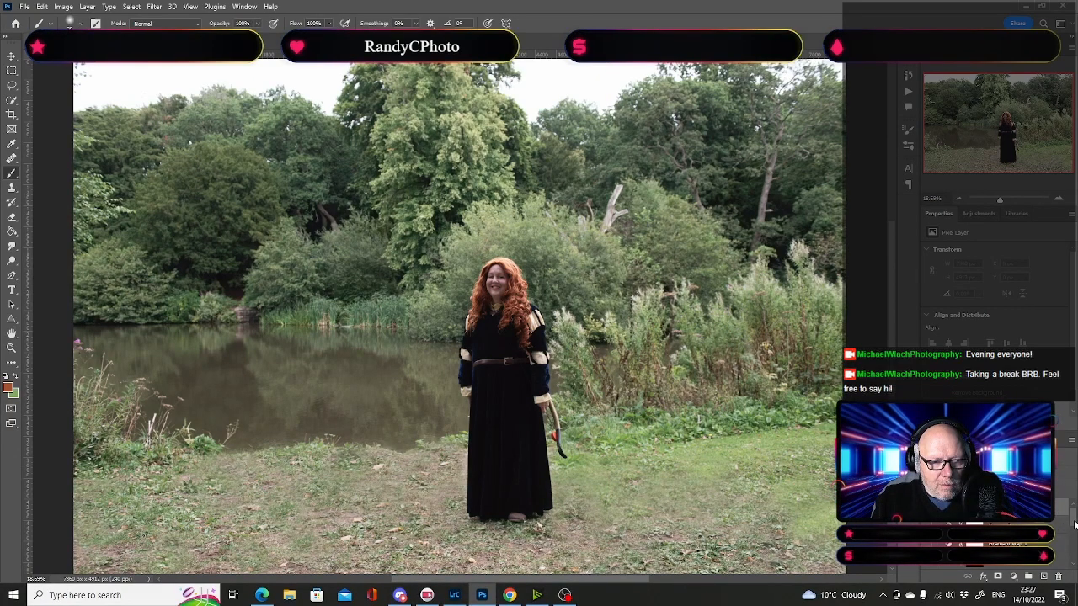
pyautogui.scroll(-1, 994, 531)
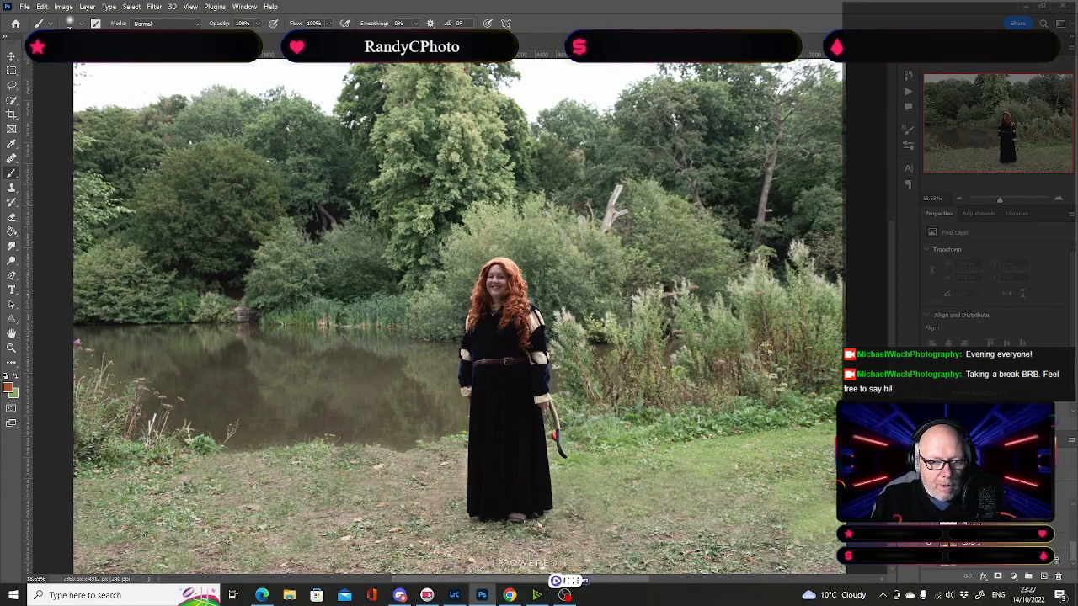
pyautogui.click(929, 524)
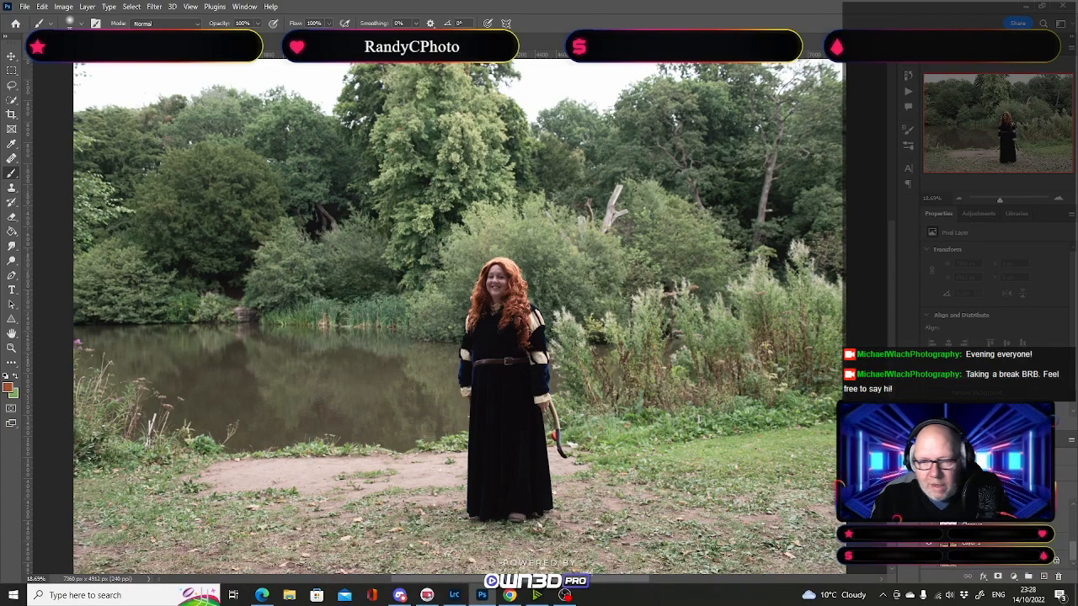
pyautogui.hotkey('ctrl', ',')
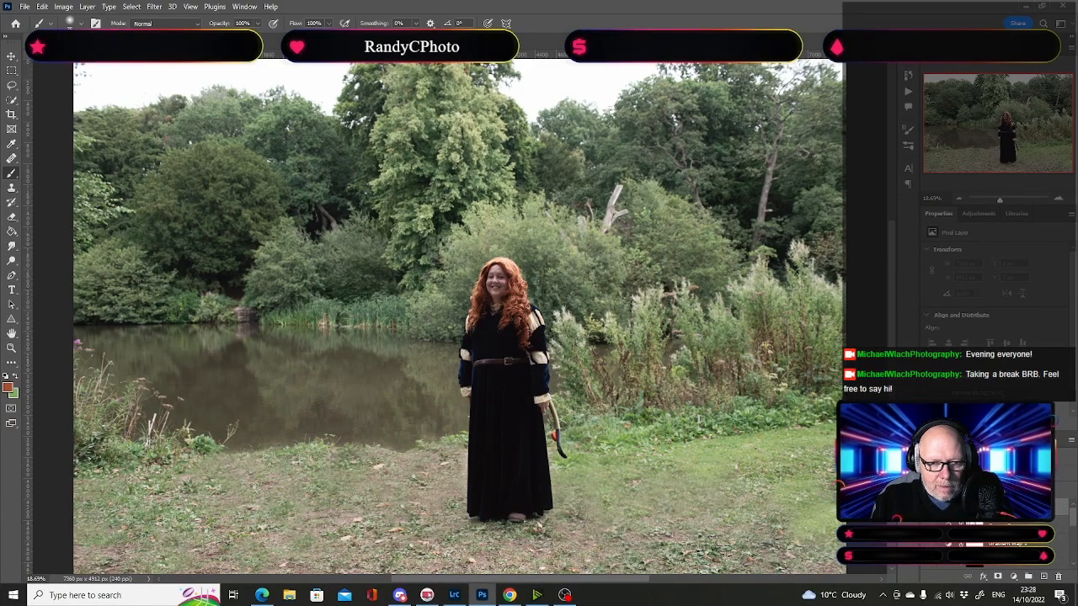
pyautogui.click(928, 507)
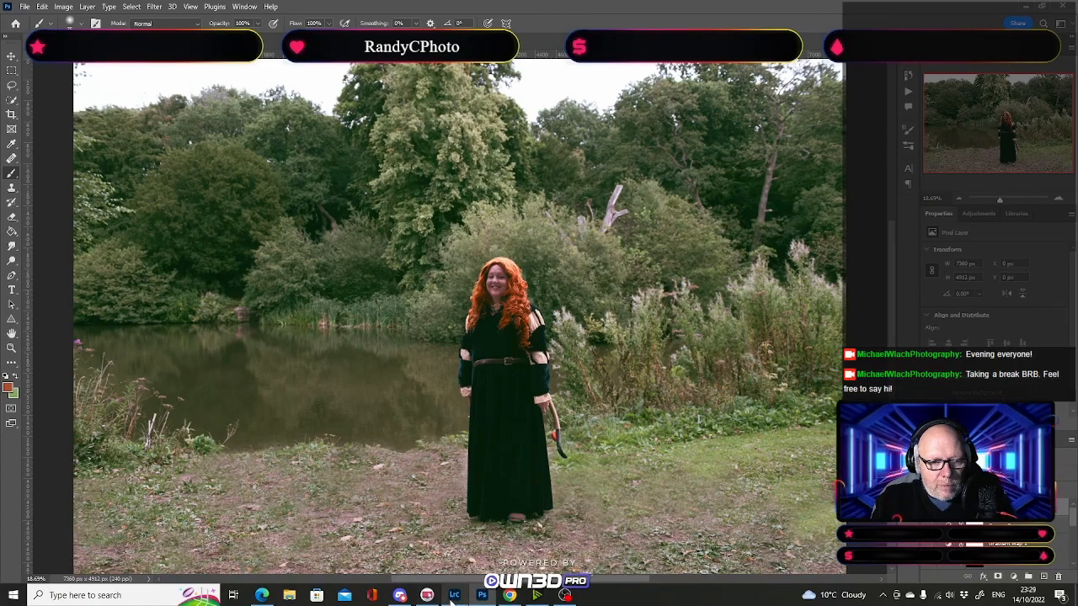
# Step: Switch to Lightroom Classic and compare the portraits among the leaves, 20220904A-N133603.NEF, 20220904A-N133608.NEF and 20220904A-N133611.NEF
pyautogui.moveTo(453, 597)
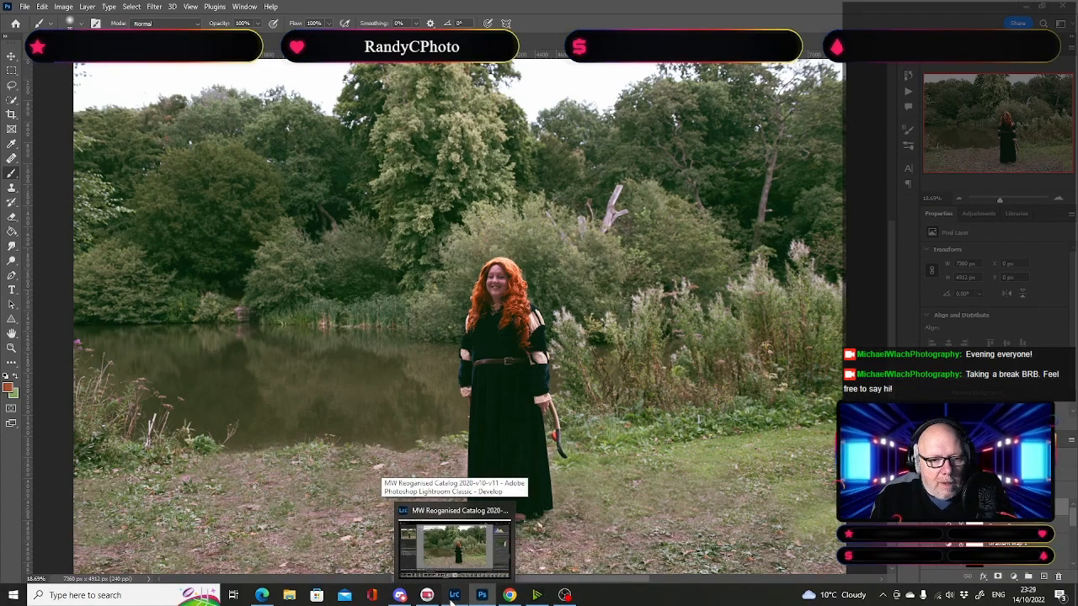
pyautogui.click(453, 597)
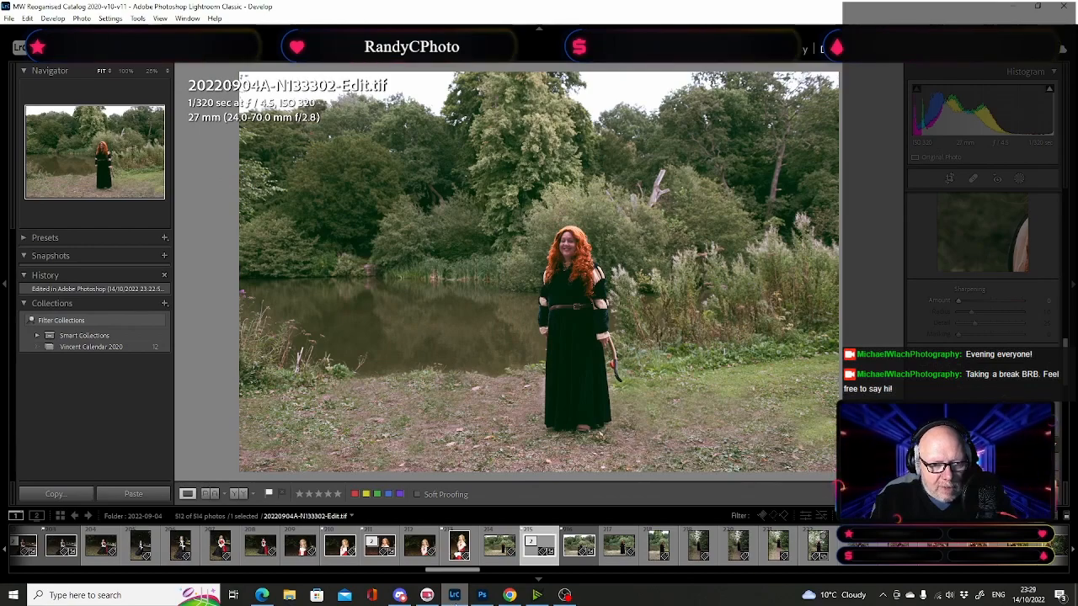
pyautogui.moveTo(476, 592)
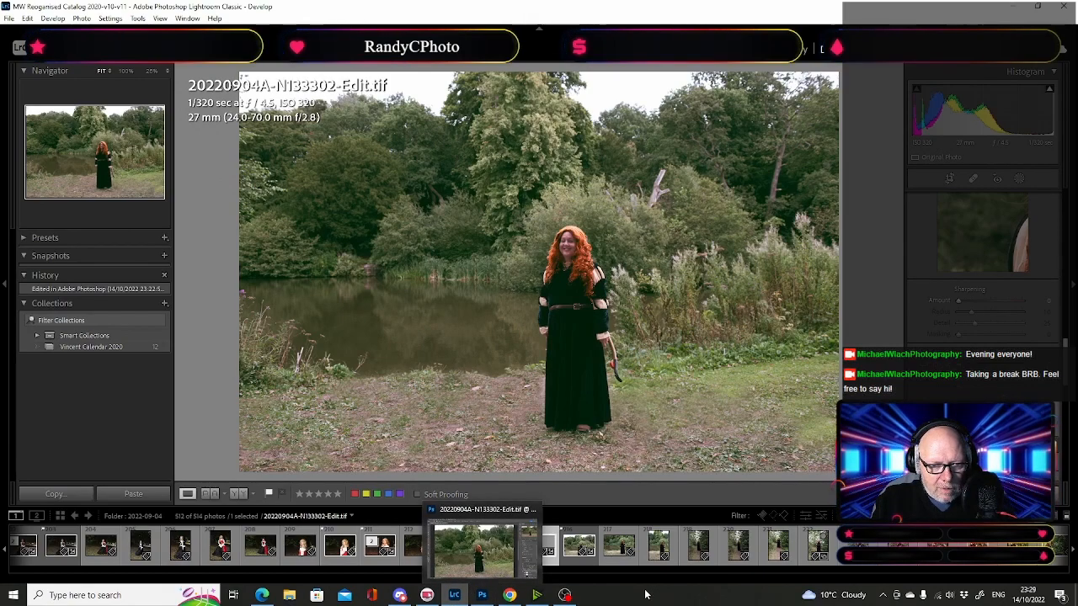
pyautogui.scroll(-4, 653, 552)
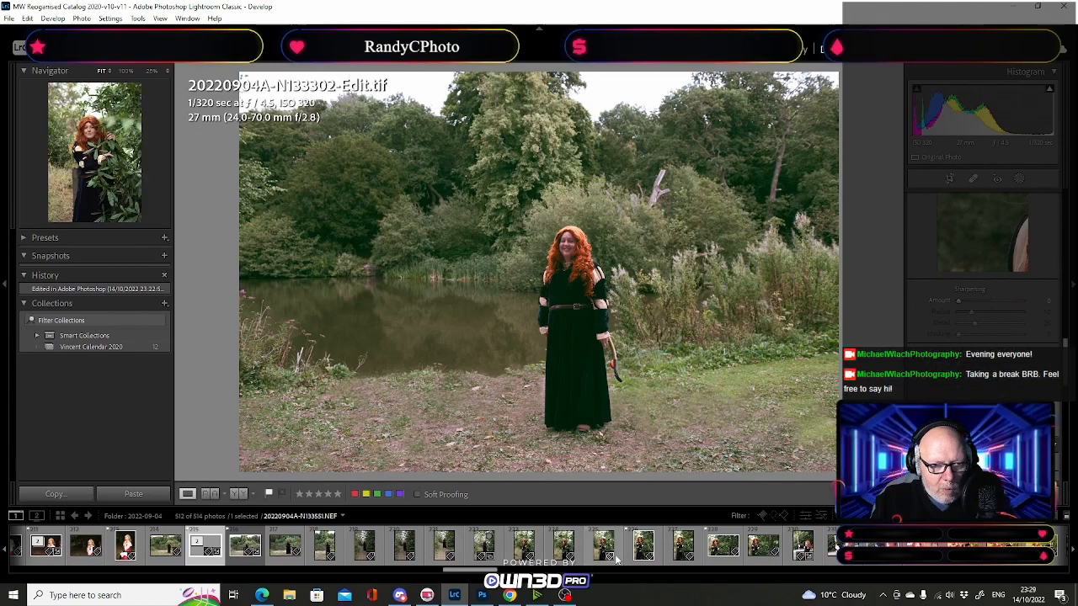
pyautogui.click(643, 552)
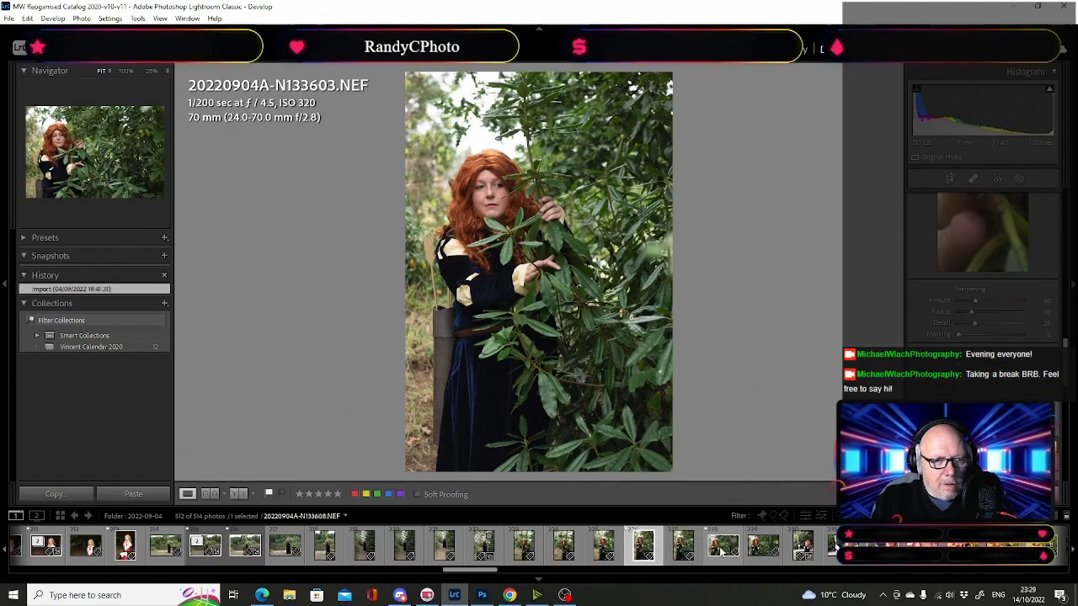
pyautogui.click(718, 549)
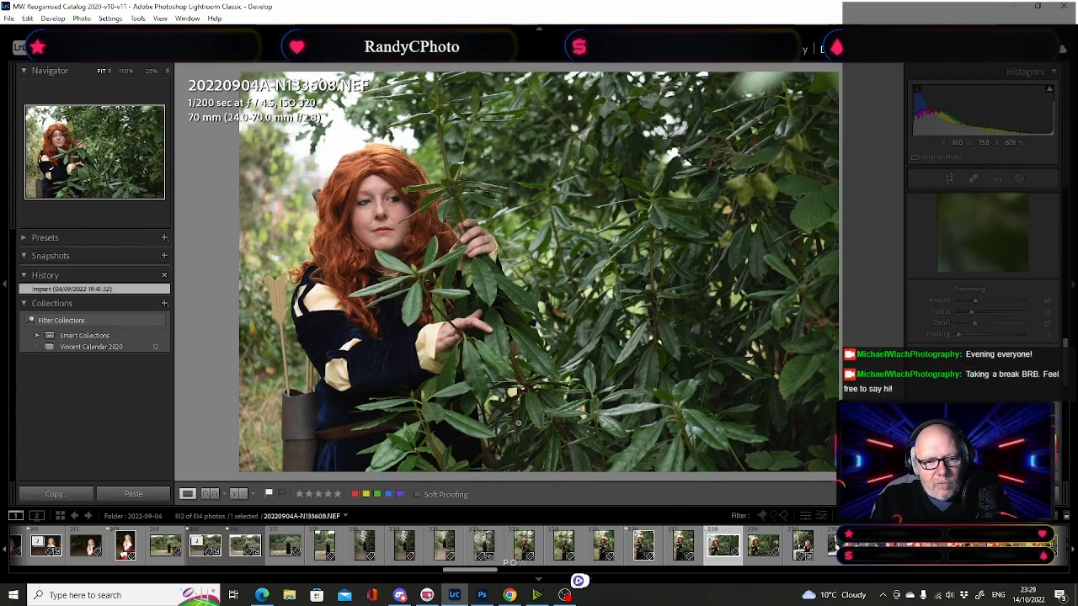
pyautogui.click(644, 549)
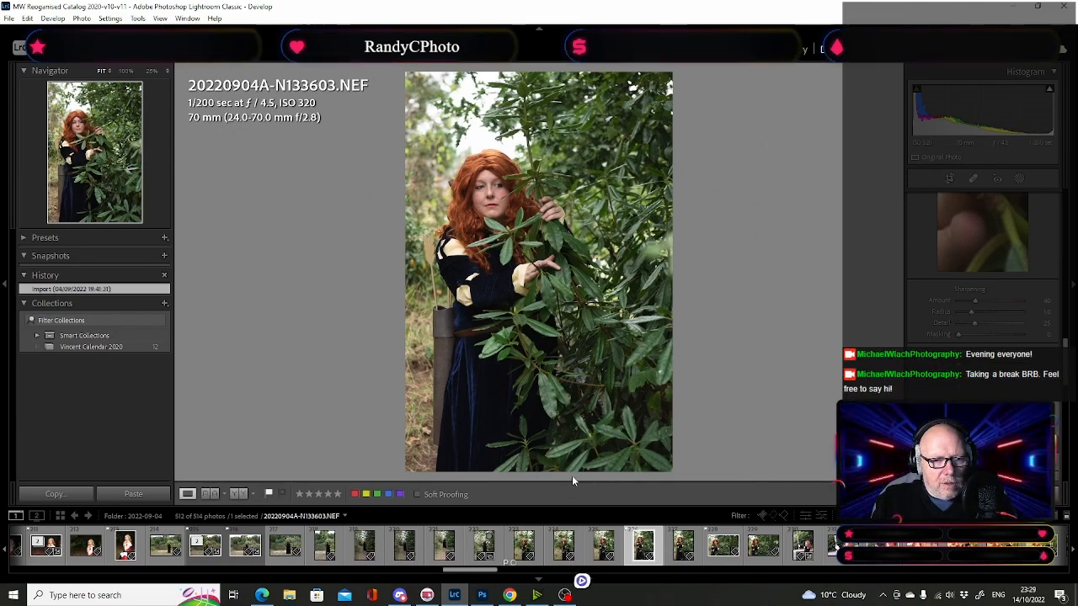
pyautogui.click(765, 544)
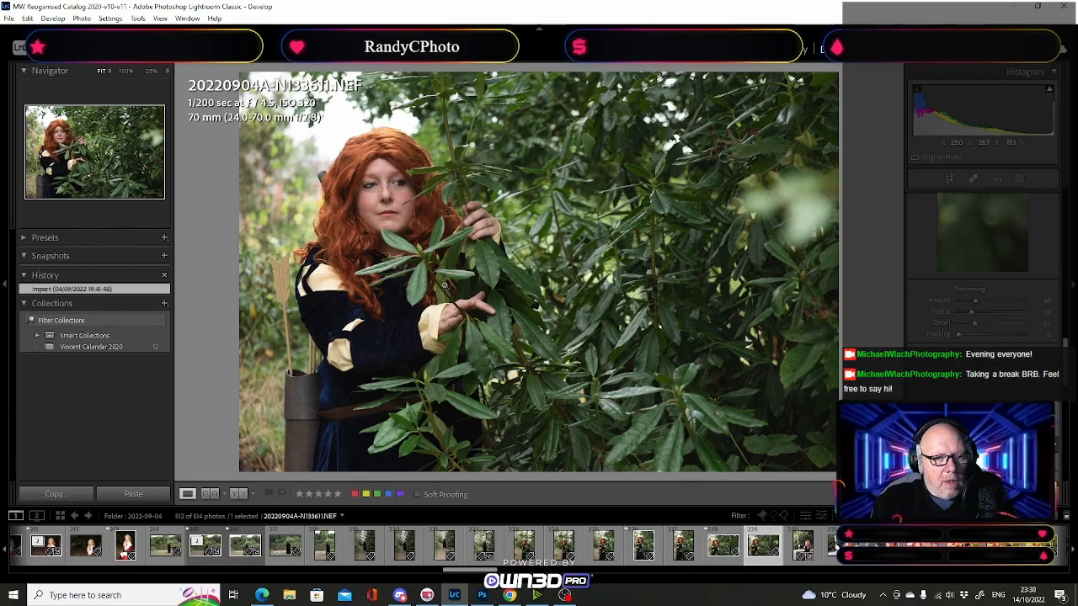
pyautogui.click(713, 549)
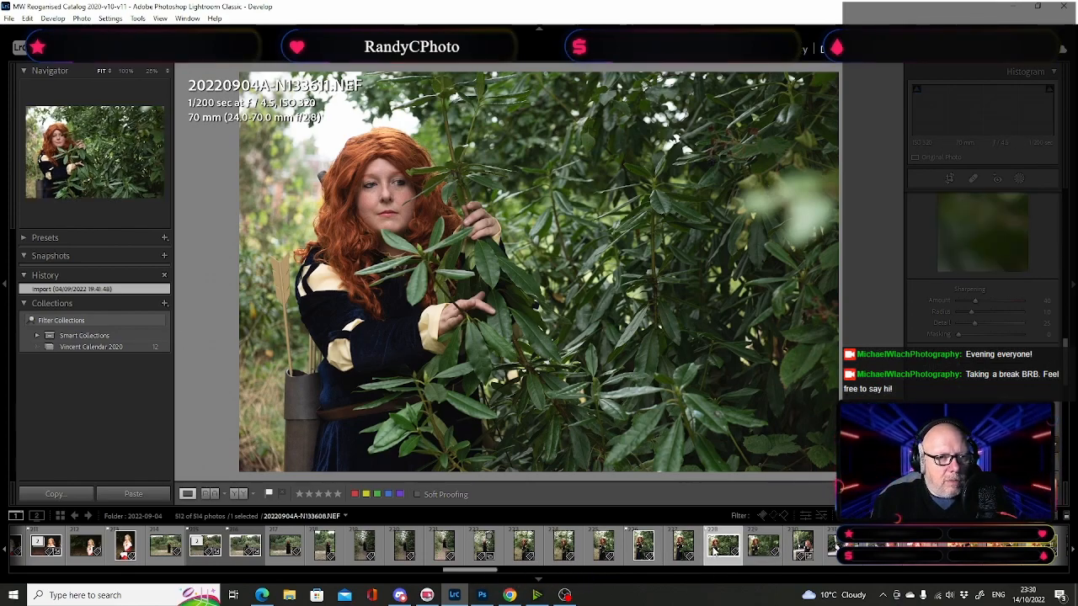
# Step: Check the face at 100% in 20220904A-N133608.NEF and 20220904A-N133611.NEF, and flag 20220904A-N133611.NEF as a pick
pyautogui.click(391, 203)
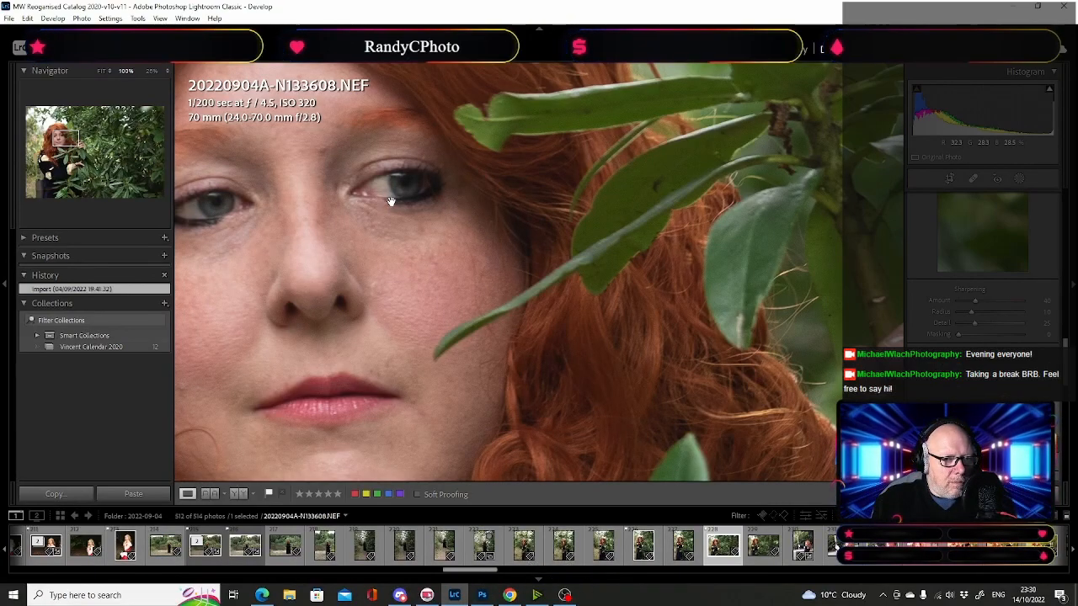
pyautogui.click(390, 202)
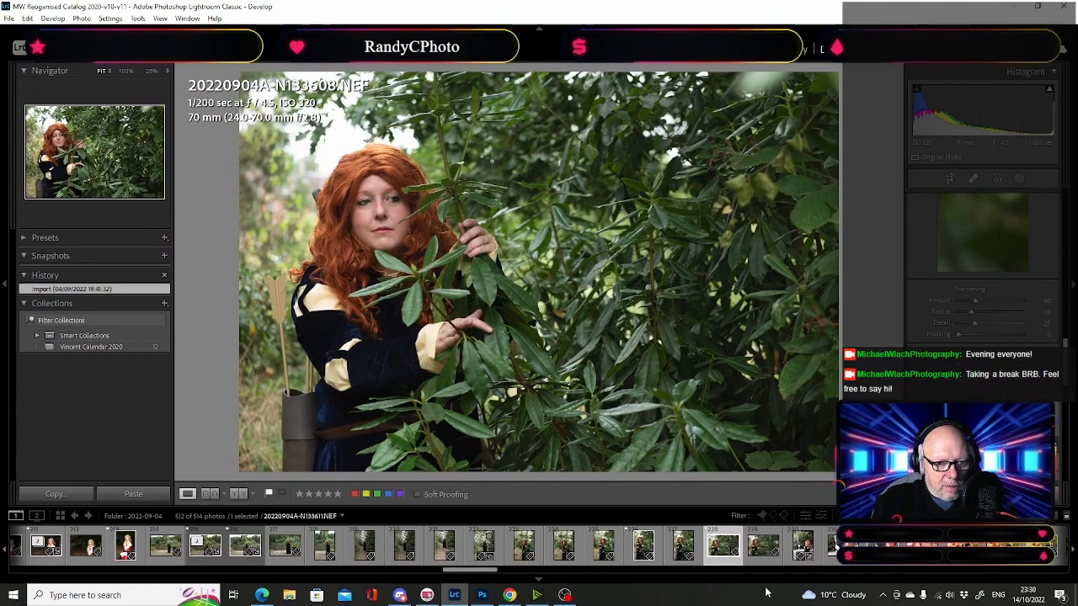
pyautogui.click(762, 549)
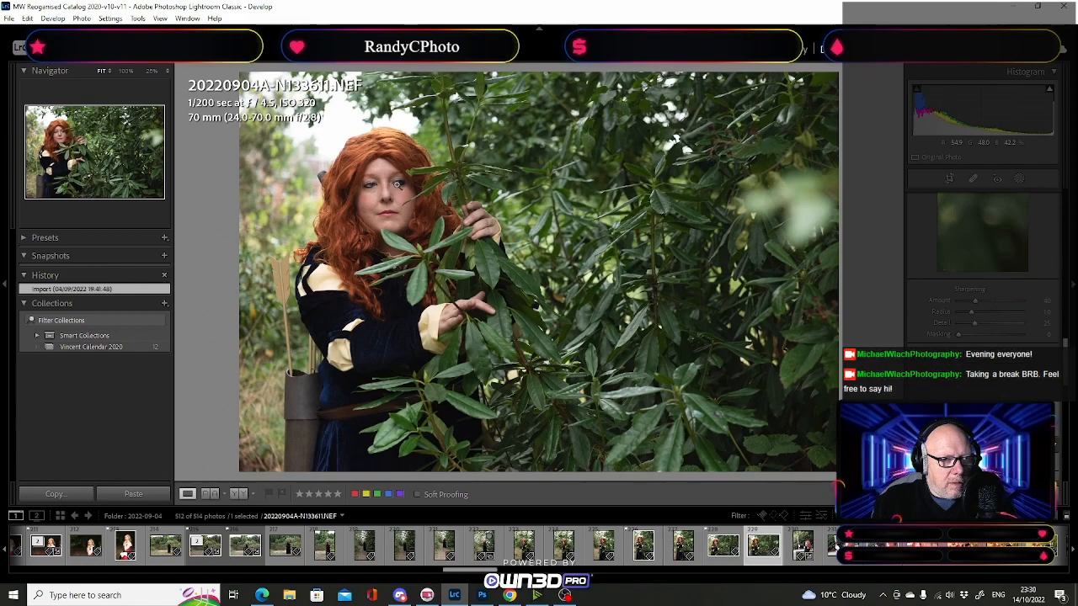
pyautogui.click(394, 184)
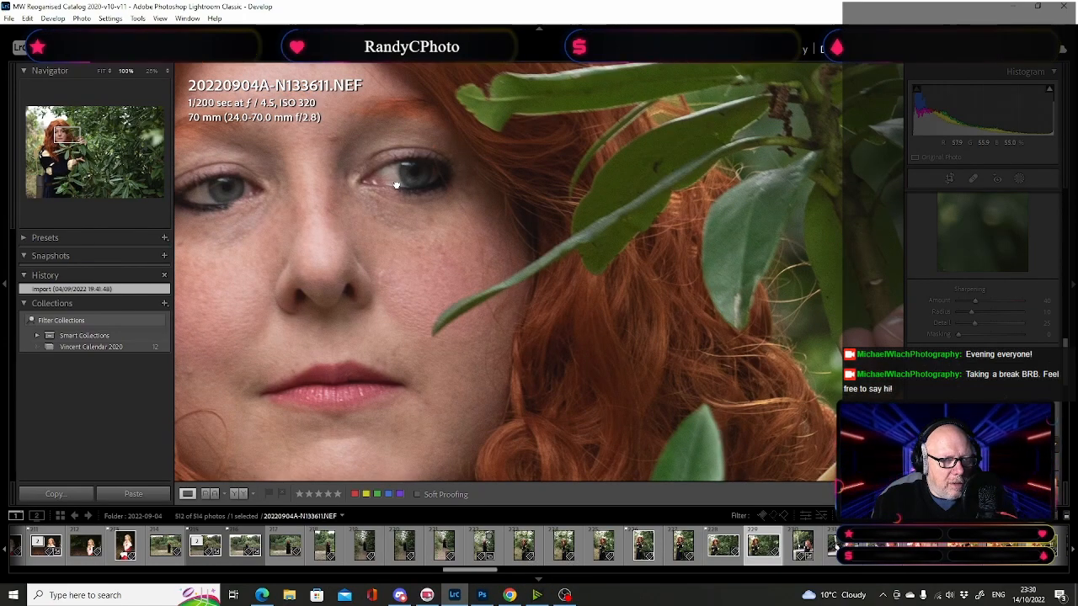
pyautogui.click(396, 184)
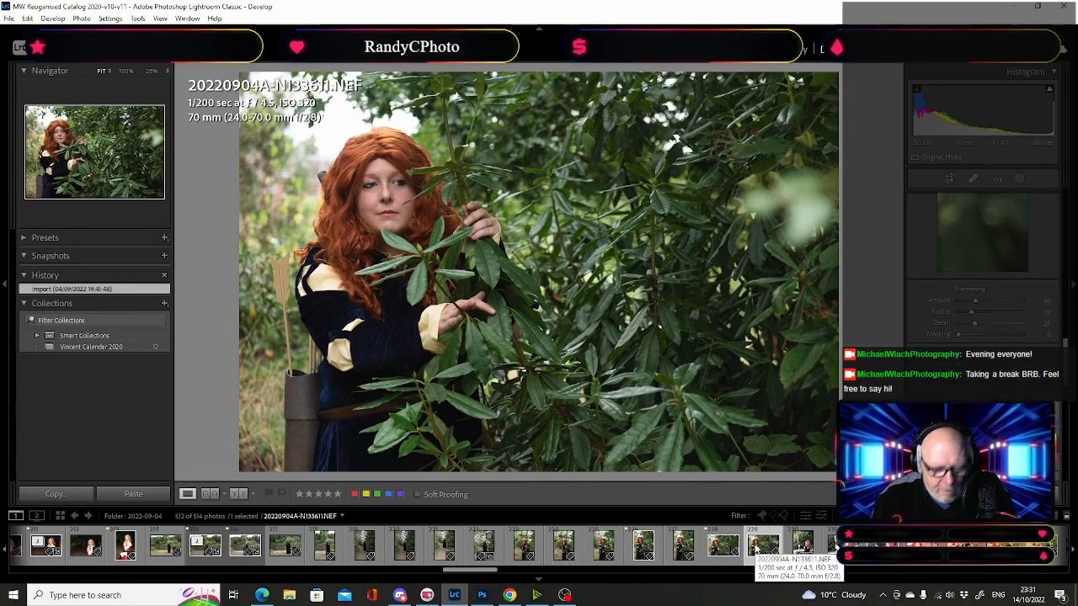
pyautogui.press('p')
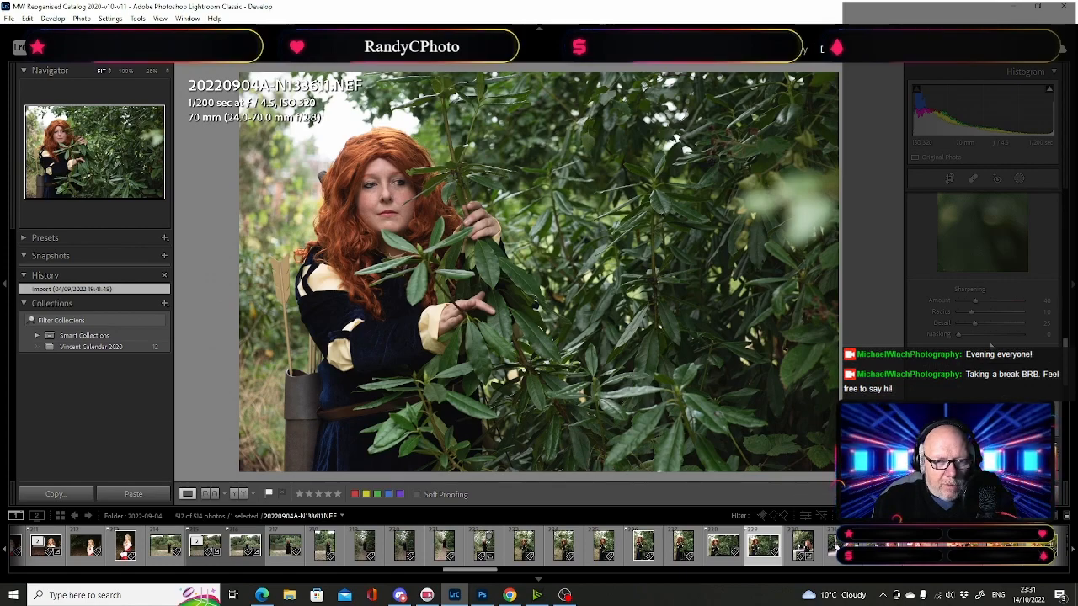
# Step: Set the photo's Texture to +7 and slightly lower its Saturation
pyautogui.scroll(5, 991, 343)
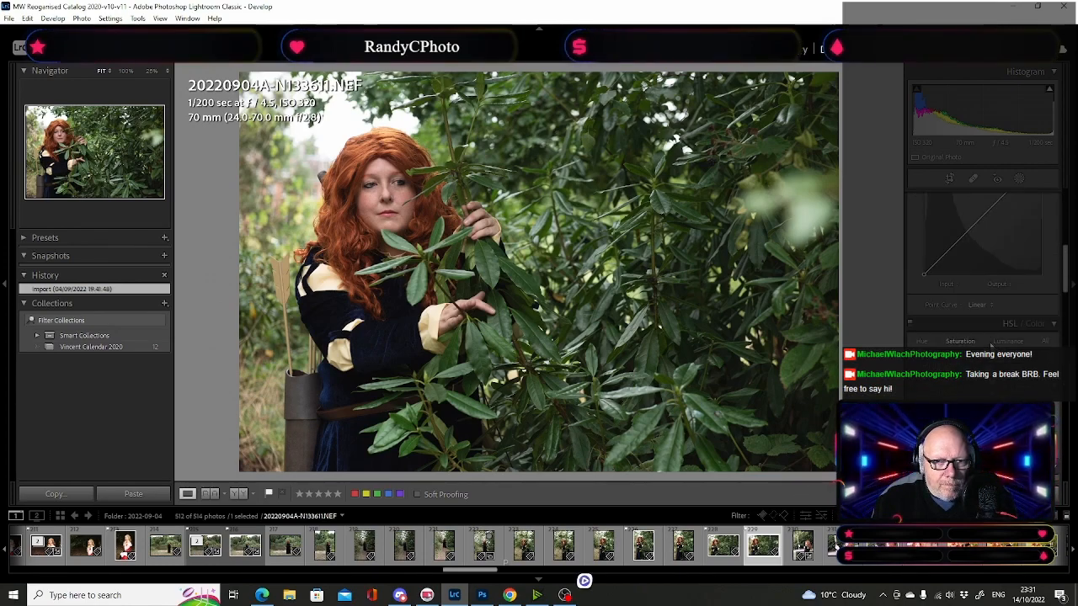
pyautogui.scroll(5, 989, 333)
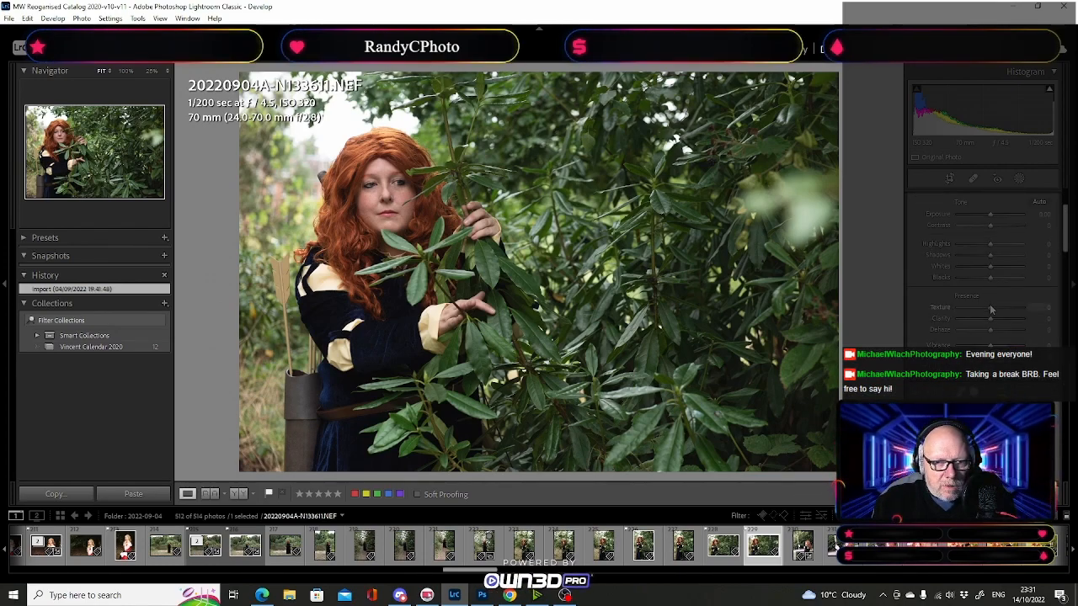
pyautogui.moveTo(990, 308); pyautogui.dragTo(993, 309)
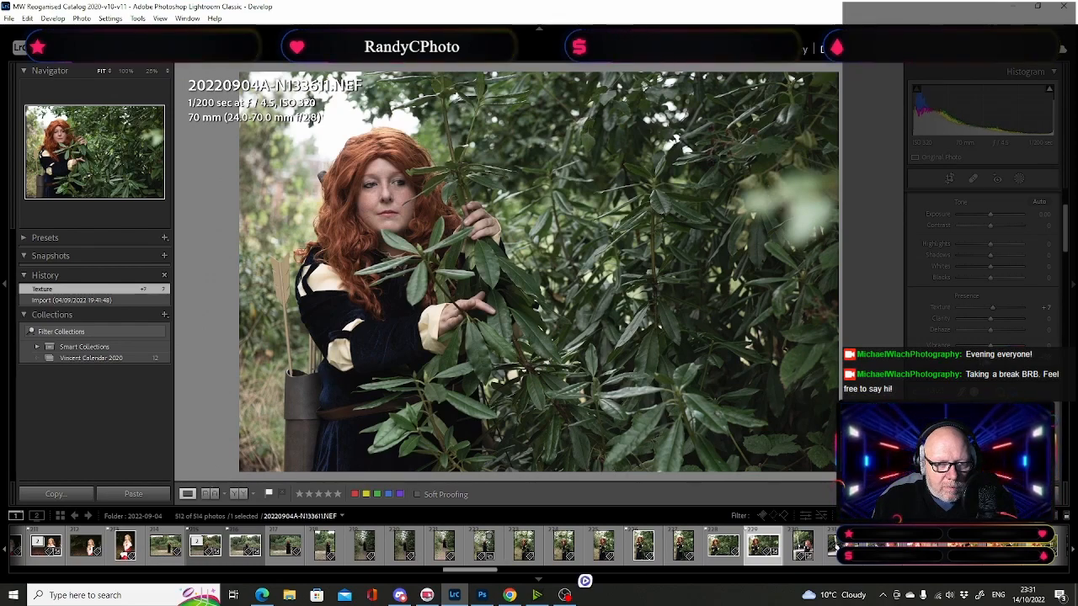
pyautogui.moveTo(990, 356); pyautogui.dragTo(984, 357)
# Step: Set the sharpening Masking to 90 and inspect the face and hair at 100%
pyautogui.scroll(-3, 982, 278)
pyautogui.scroll(-8, 982, 278)
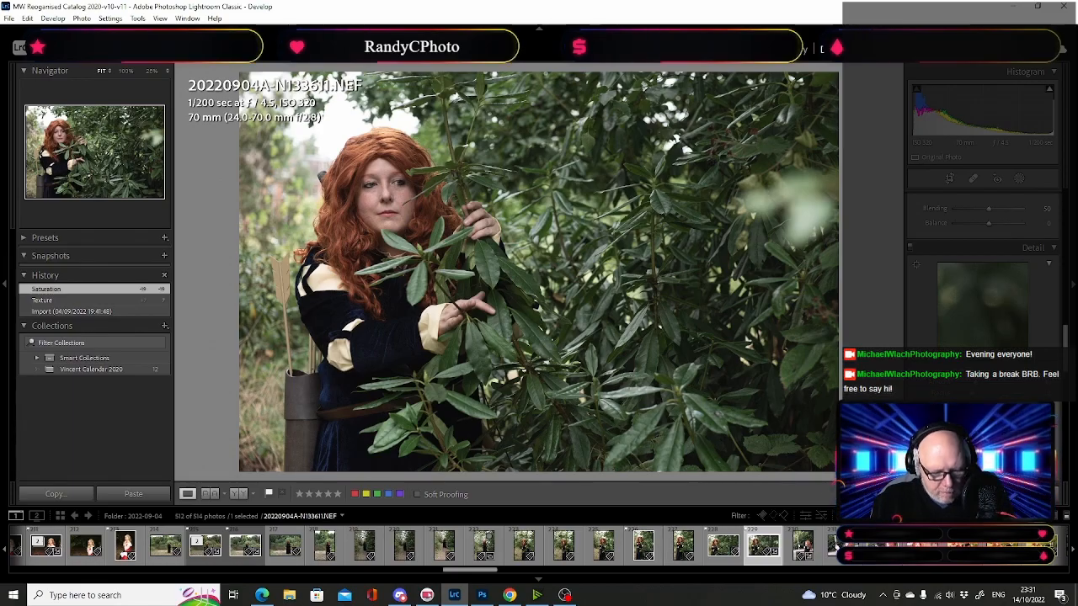
pyautogui.keyDown('alt'); pyautogui.click(953, 426); pyautogui.keyUp('alt')
pyautogui.moveTo(953, 426); pyautogui.dragTo(1011, 426)
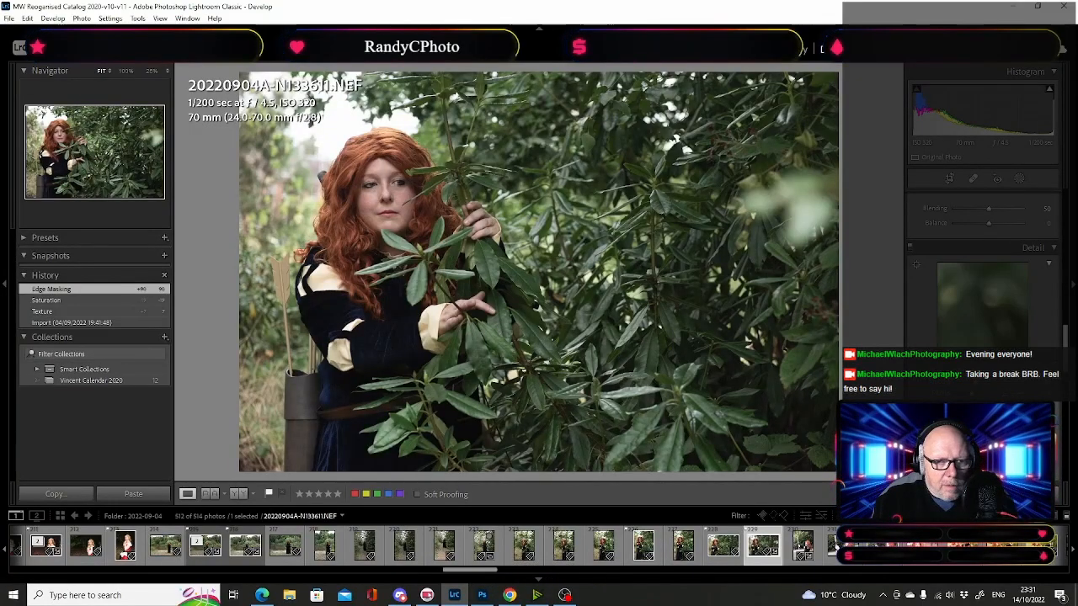
pyautogui.click(368, 212)
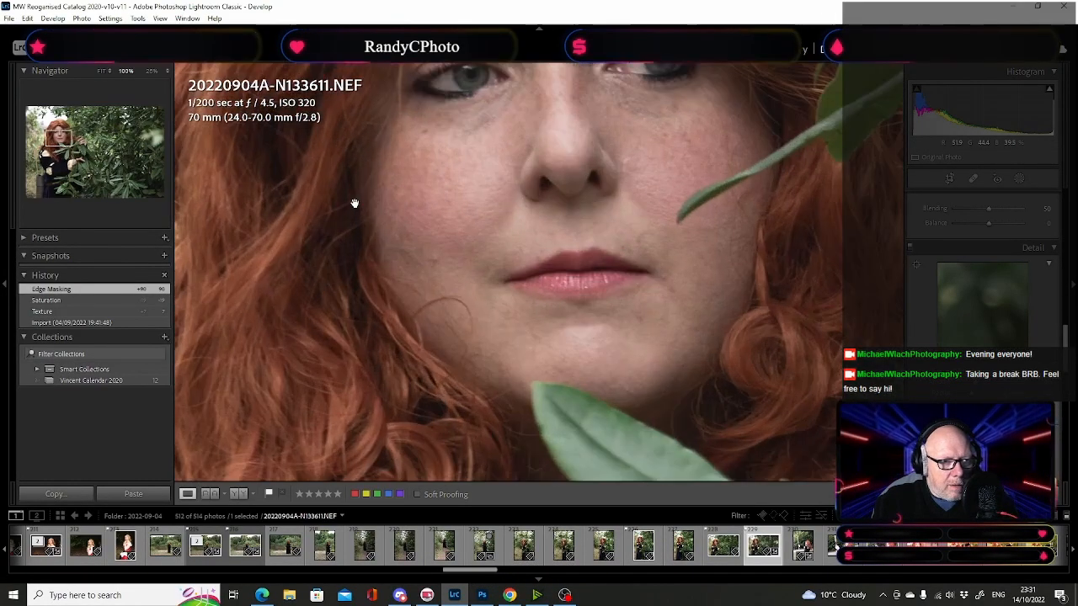
pyautogui.moveTo(337, 238); pyautogui.dragTo(773, 311)
pyautogui.click(773, 311)
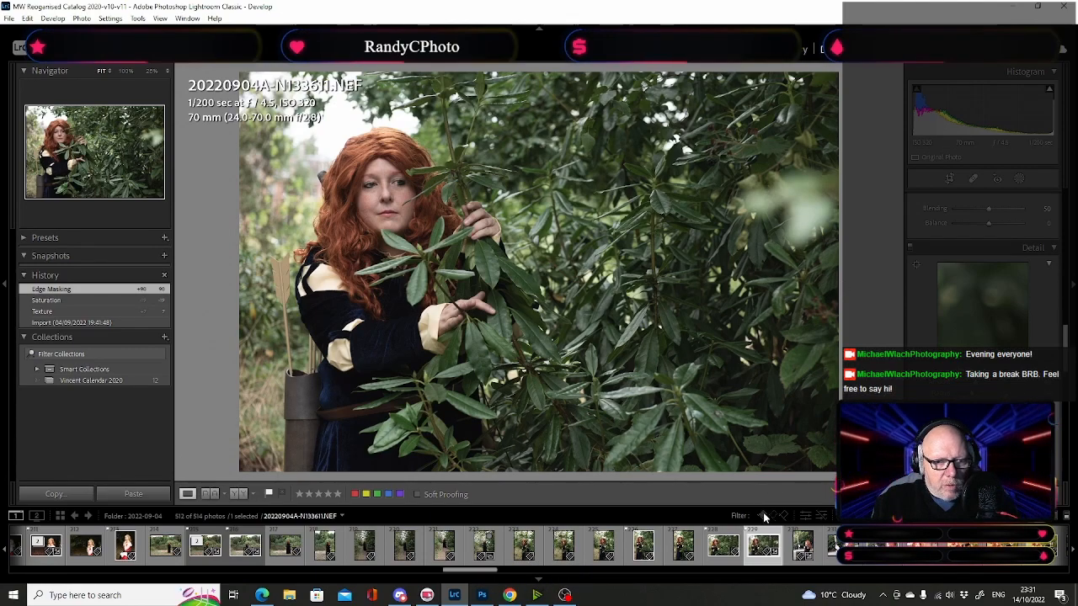
# Step: Send 20220904A-N133611.NEF to Adobe Photoshop 2022 for editing
pyautogui.rightClick(762, 548)
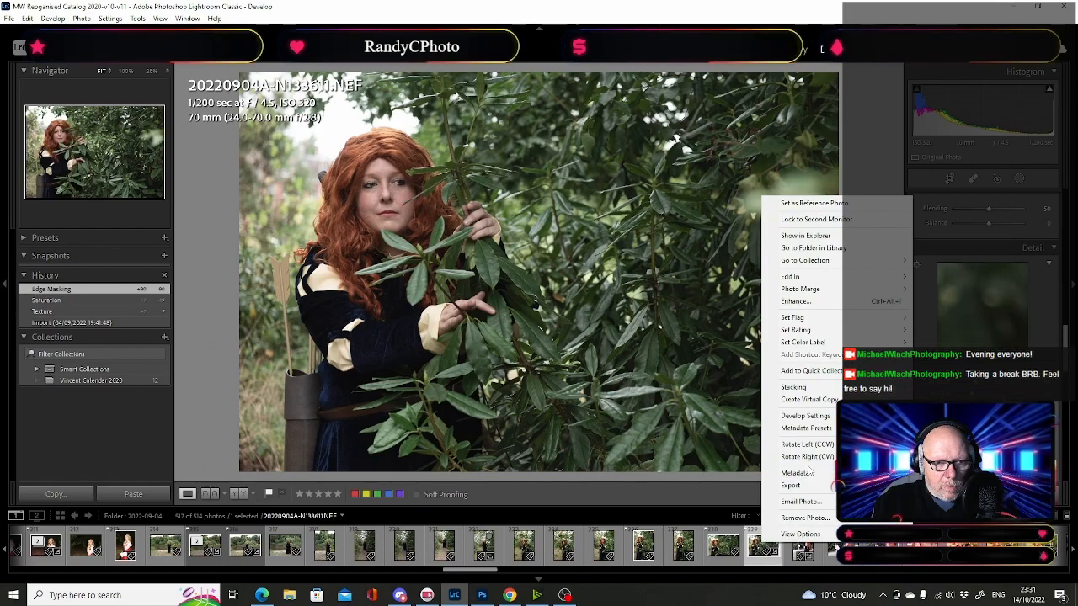
pyautogui.moveTo(823, 282)
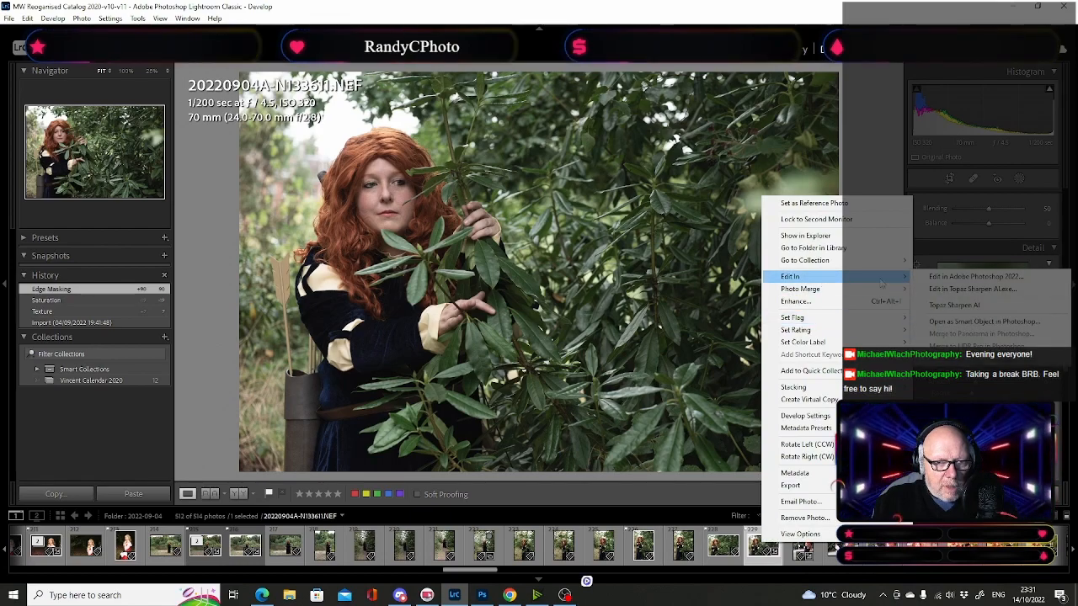
pyautogui.click(942, 279)
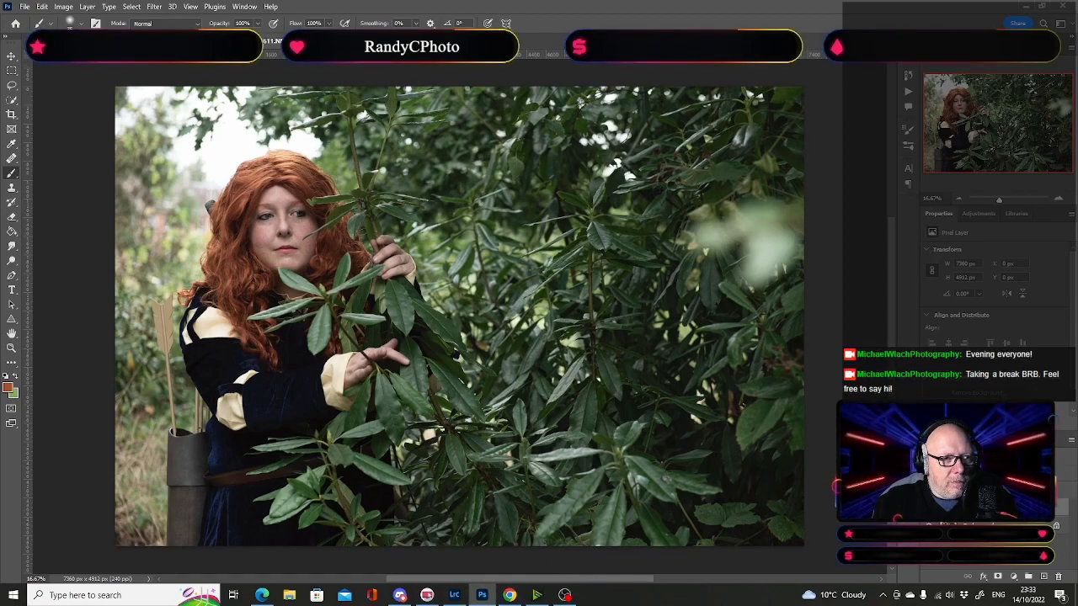
# Step: Sharpen the photo in Topaz Sharpen AI with the Motion Blur - Very Noisy model limited to Auto - Subjects, previewing the face at 50%
pyautogui.click(154, 6)
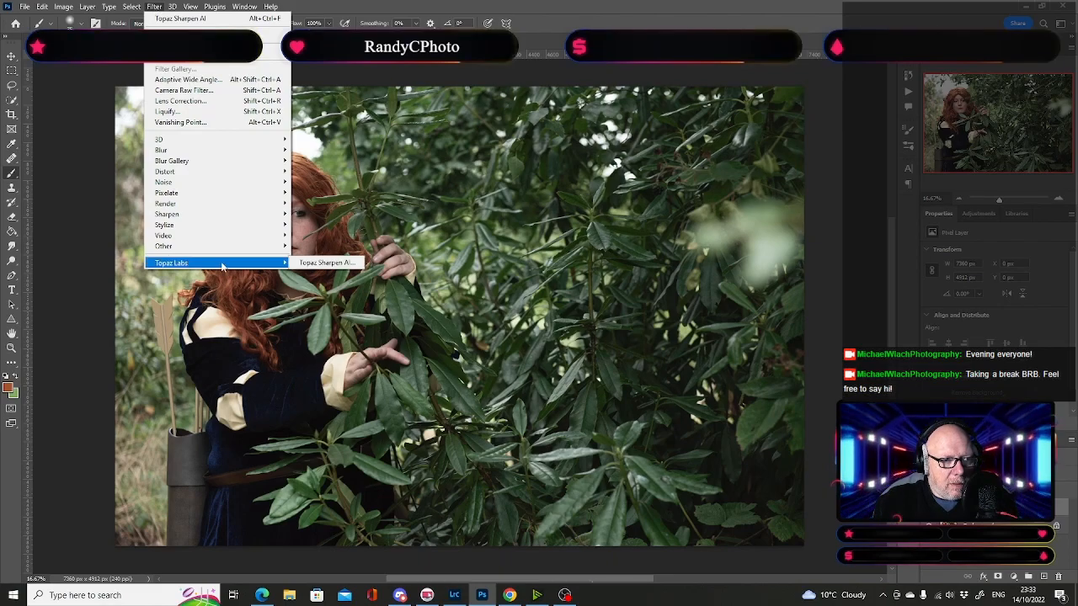
pyautogui.moveTo(282, 264)
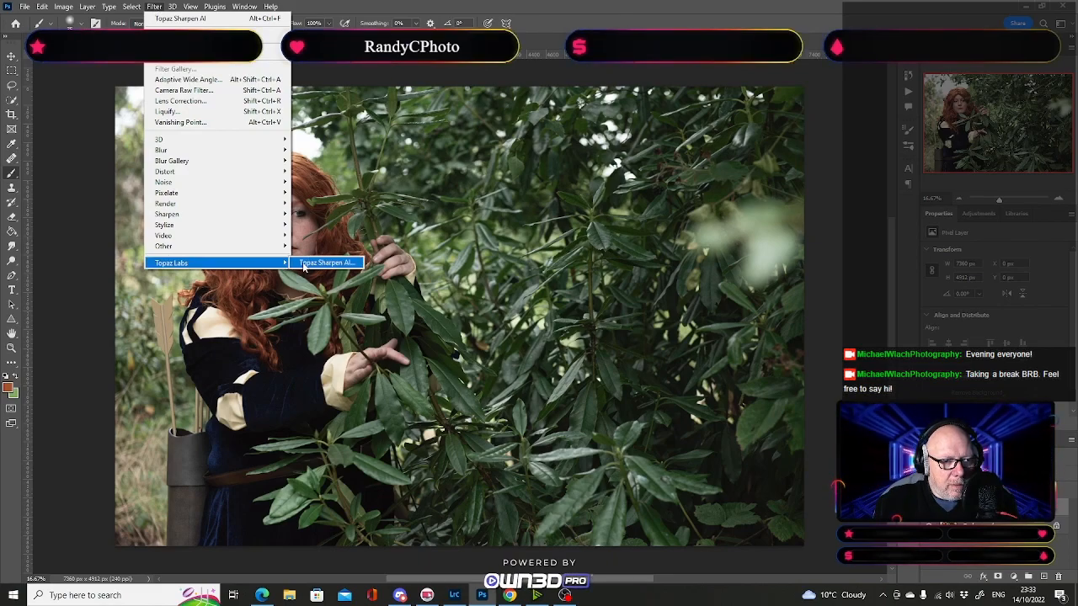
pyautogui.click(320, 263)
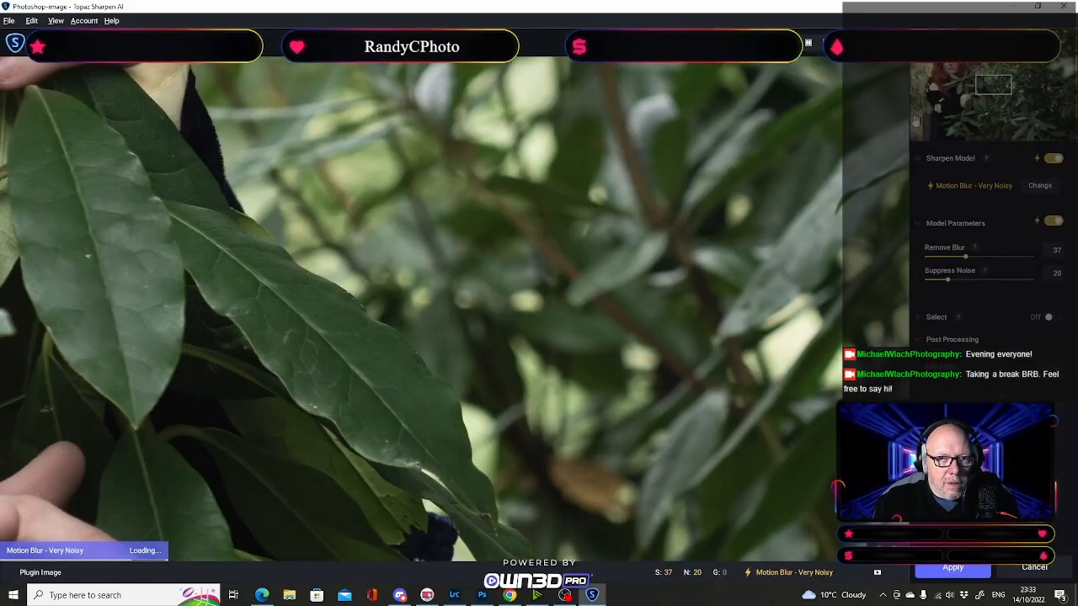
pyautogui.moveTo(991, 97); pyautogui.dragTo(943, 66)
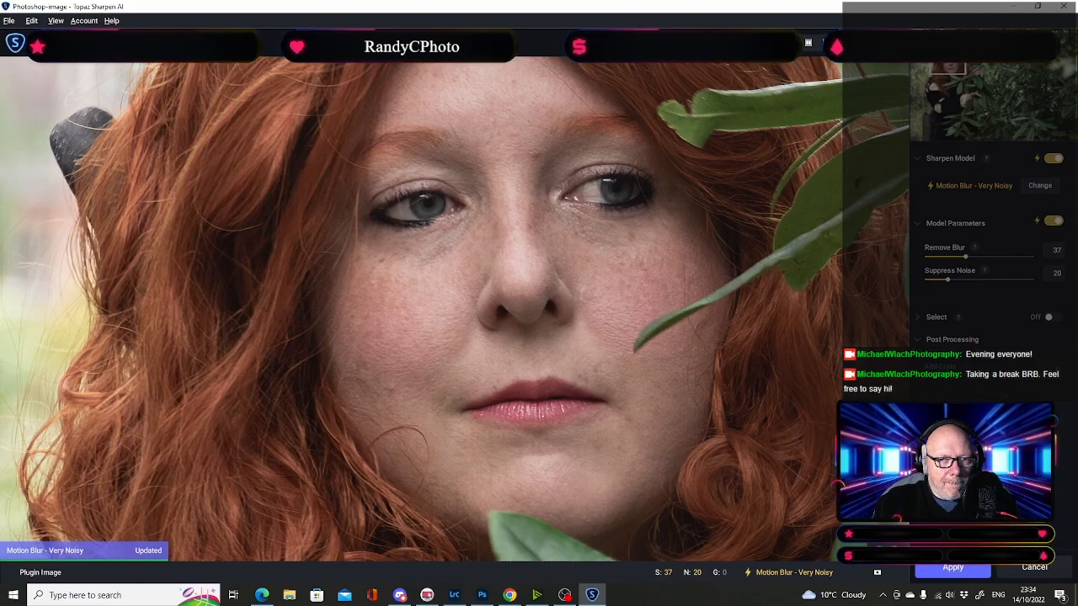
pyautogui.click(847, 44)
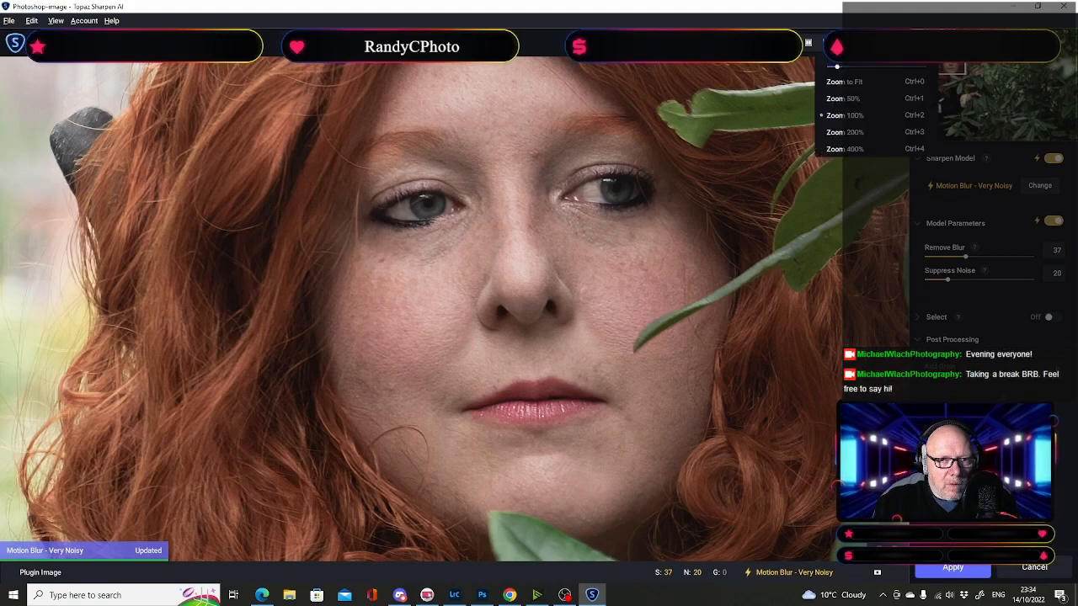
pyautogui.click(860, 98)
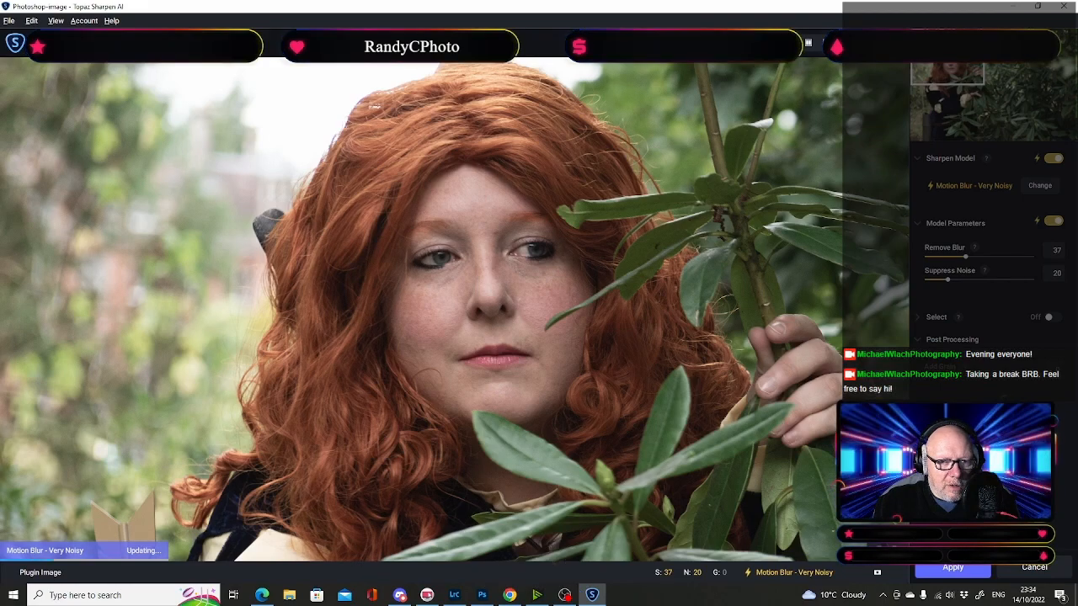
pyautogui.click(917, 322)
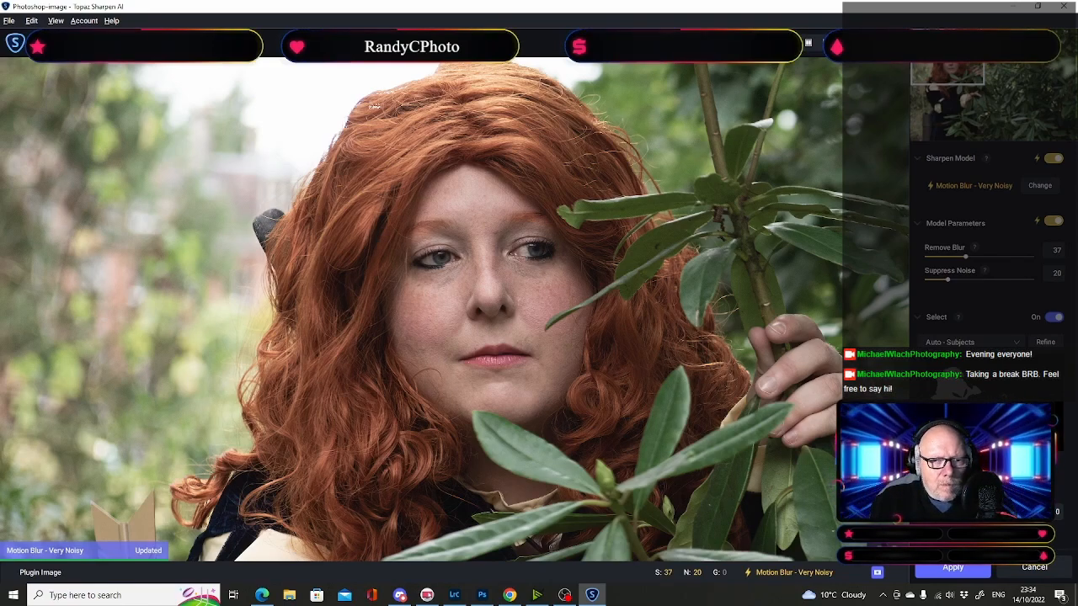
pyautogui.click(953, 568)
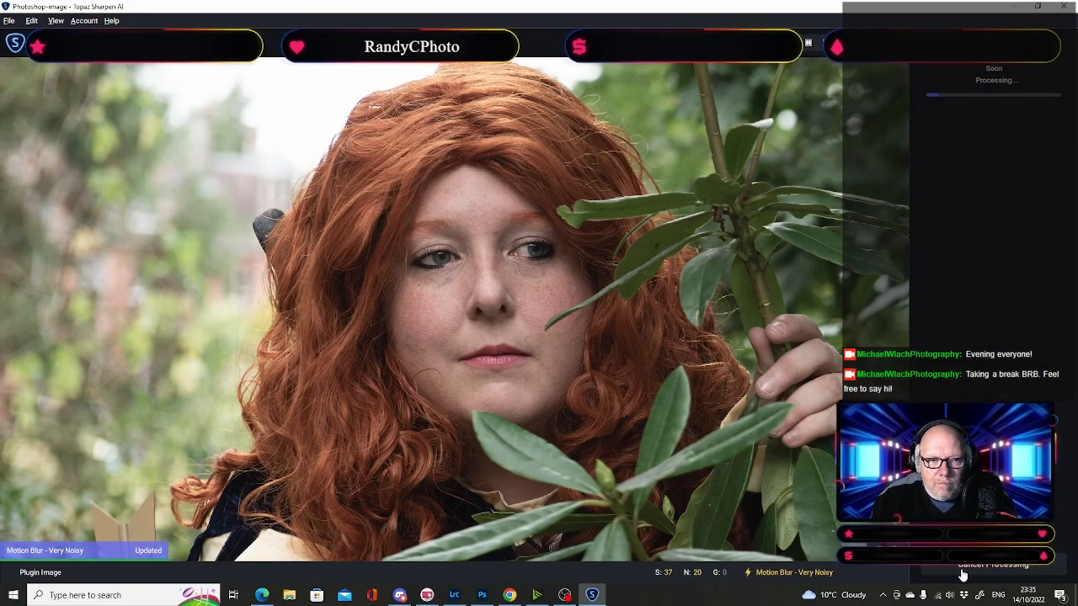
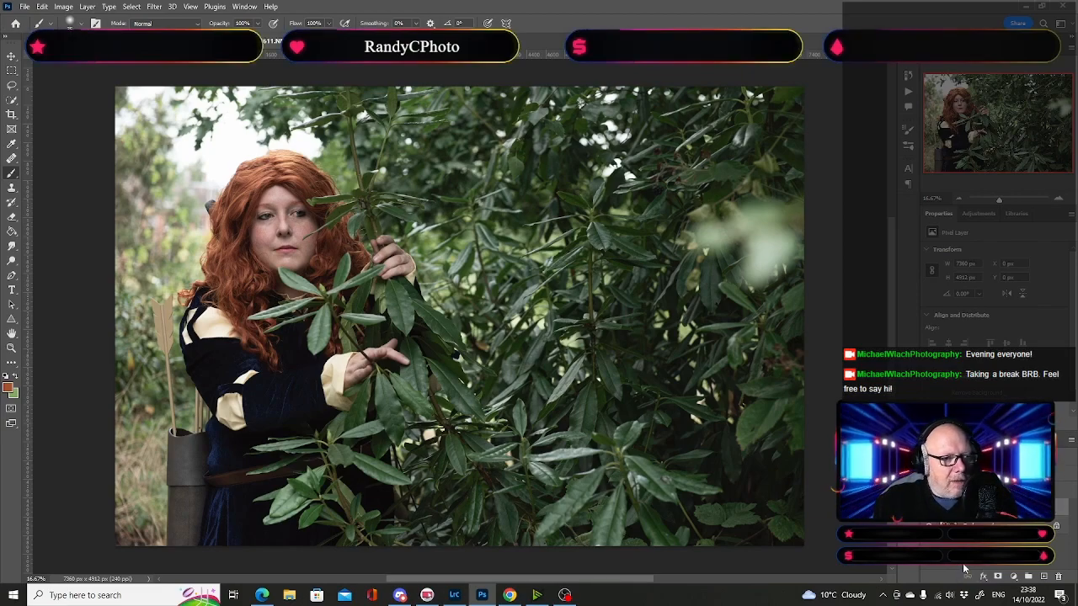
# Step: Examine the sharpened subject at 50% and add a new empty layer above the sharpened photo
pyautogui.click(1059, 199)
pyautogui.click(1059, 200)
pyautogui.click(1059, 200)
pyautogui.moveTo(1010, 137); pyautogui.dragTo(982, 142)
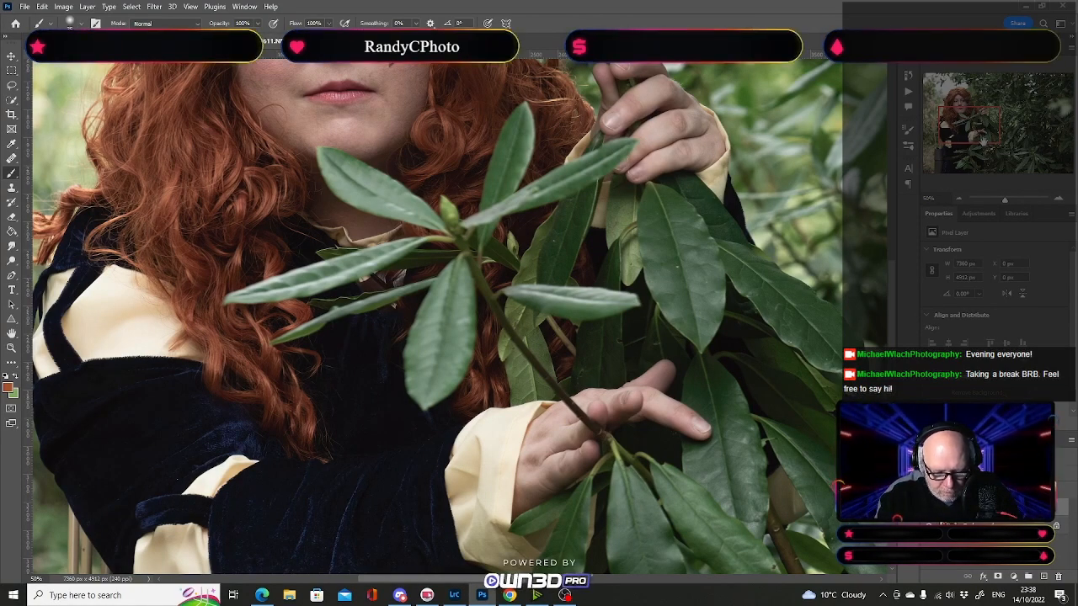
pyautogui.hotkey('ctrl', '0')
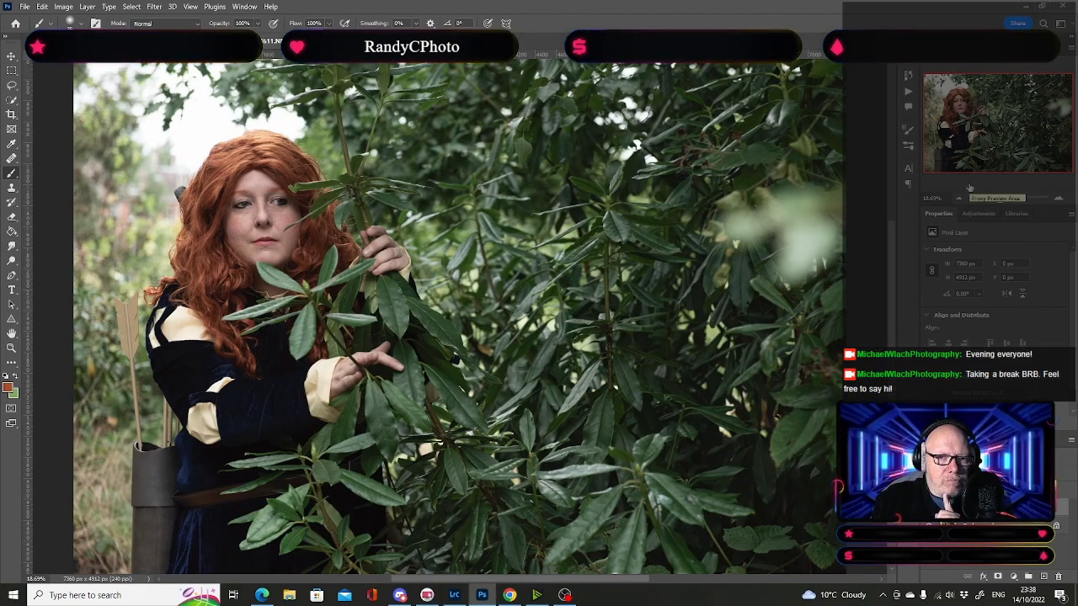
pyautogui.click(1042, 580)
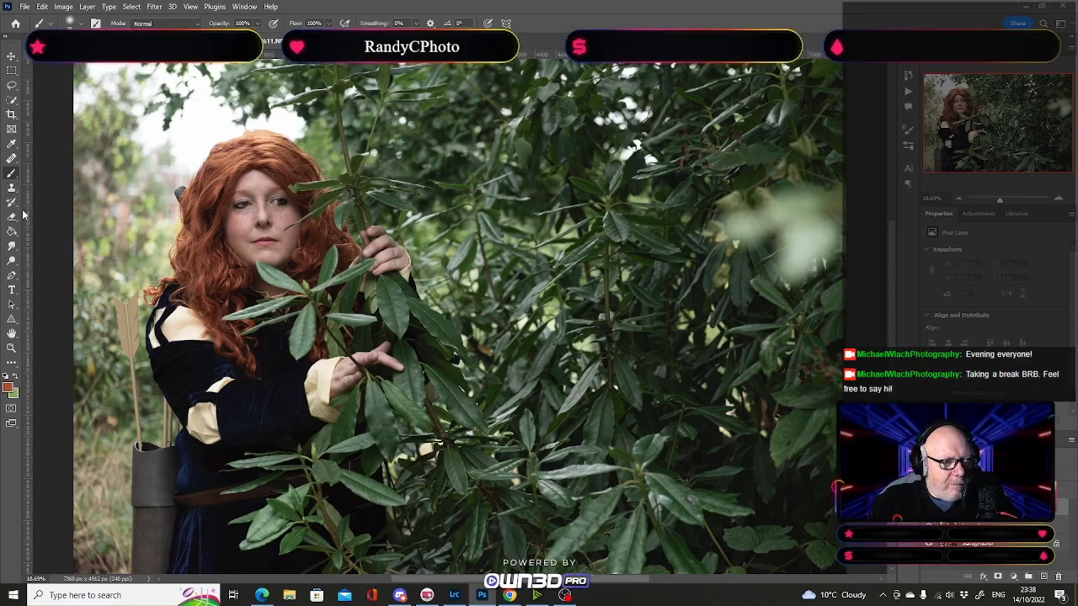
# Step: Try to remove the pale blurred leaves on the photo's right side with a lassoed Content-Aware Fill, and discard the resulting fill layer
pyautogui.click(10, 189)
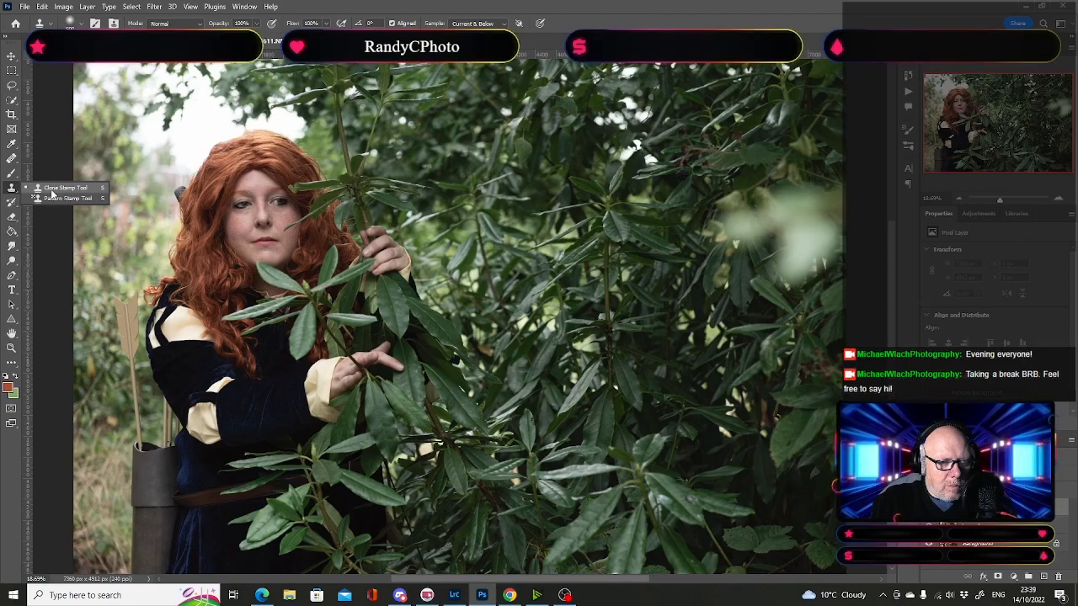
pyautogui.click(11, 187)
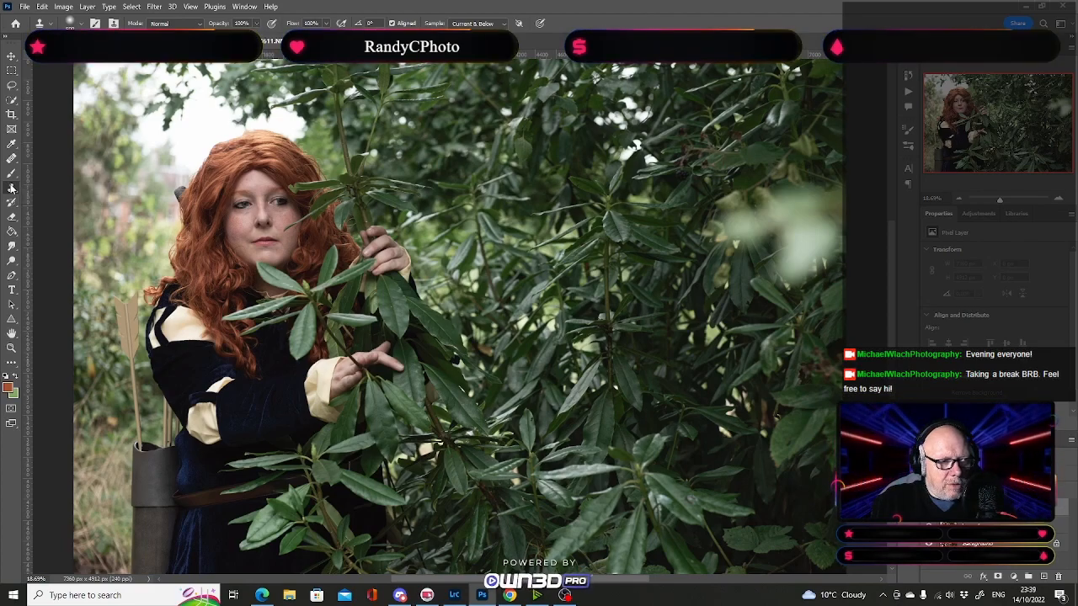
pyautogui.click(10, 87)
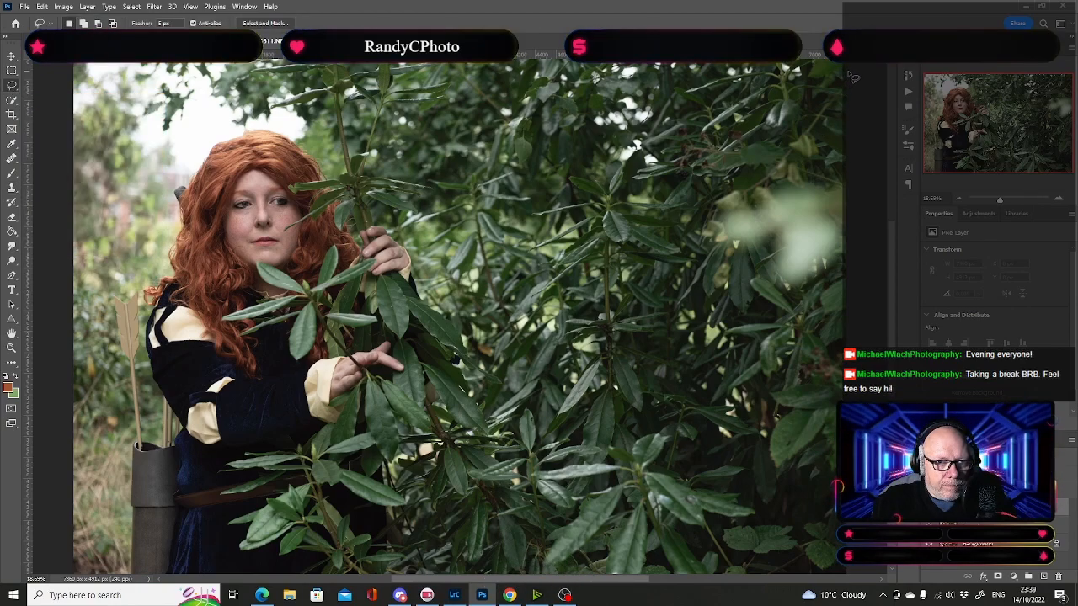
pyautogui.moveTo(850, 77)
pyautogui.mouseDown()
pyautogui.moveTo(788, 80)
pyautogui.moveTo(644, 268)
pyautogui.moveTo(768, 418)
pyautogui.moveTo(850, 438)
pyautogui.mouseUp()
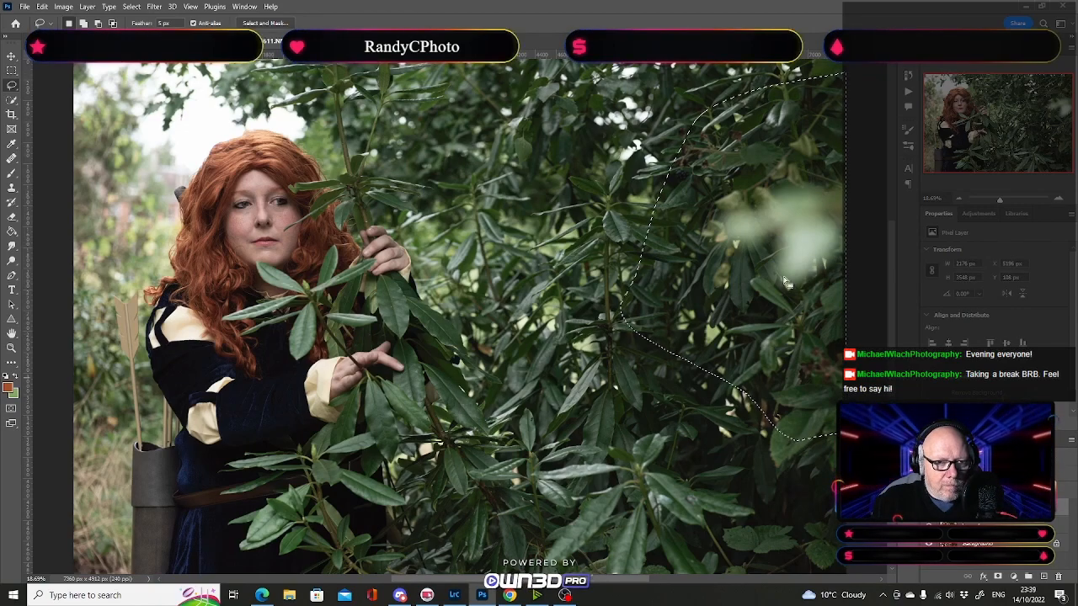
pyautogui.click(42, 7)
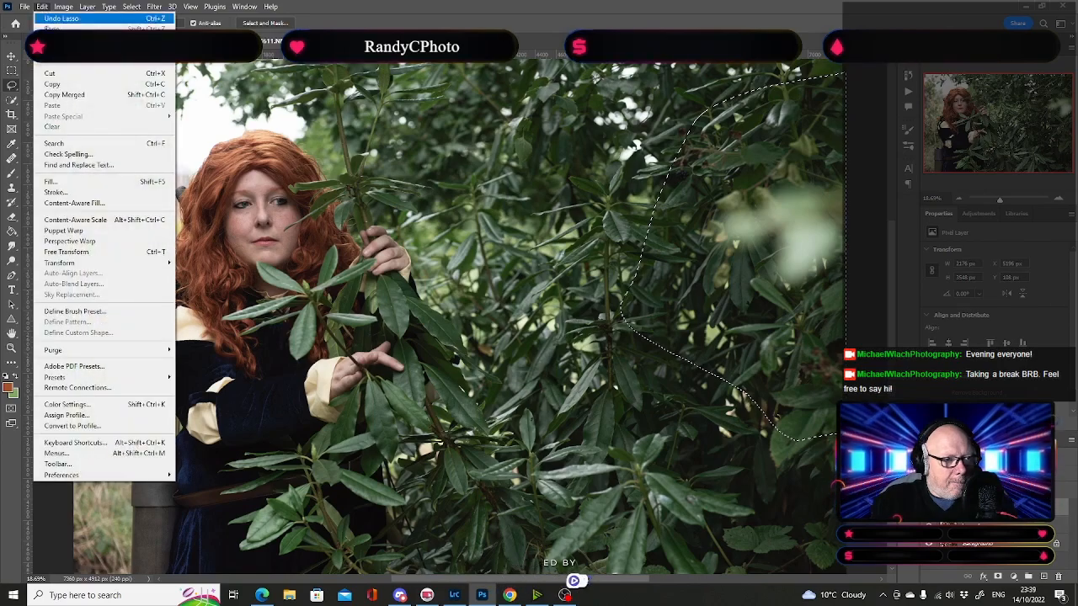
pyautogui.click(77, 203)
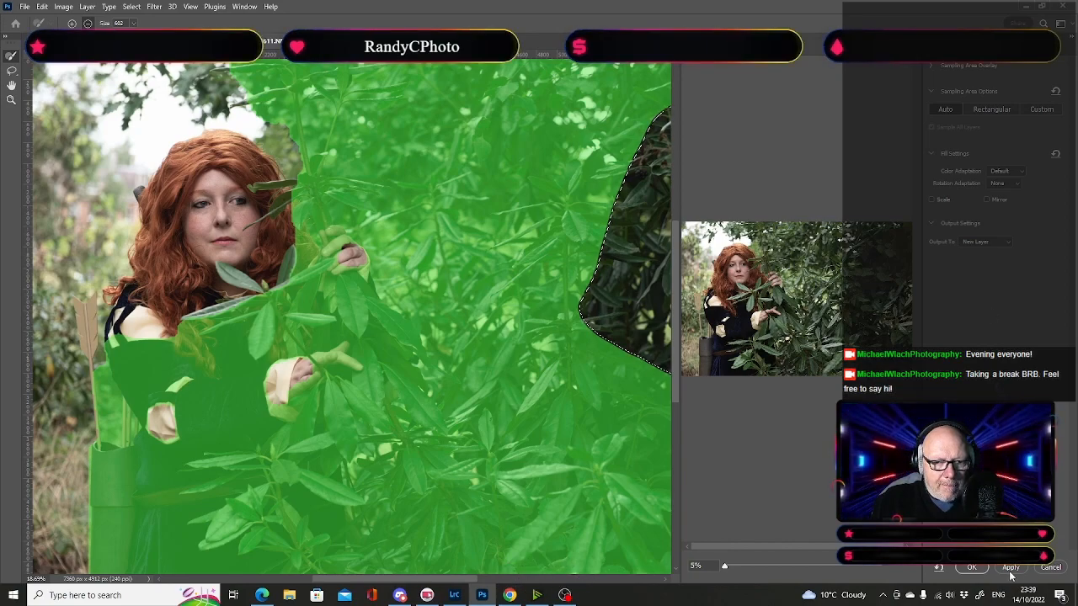
pyautogui.click(975, 568)
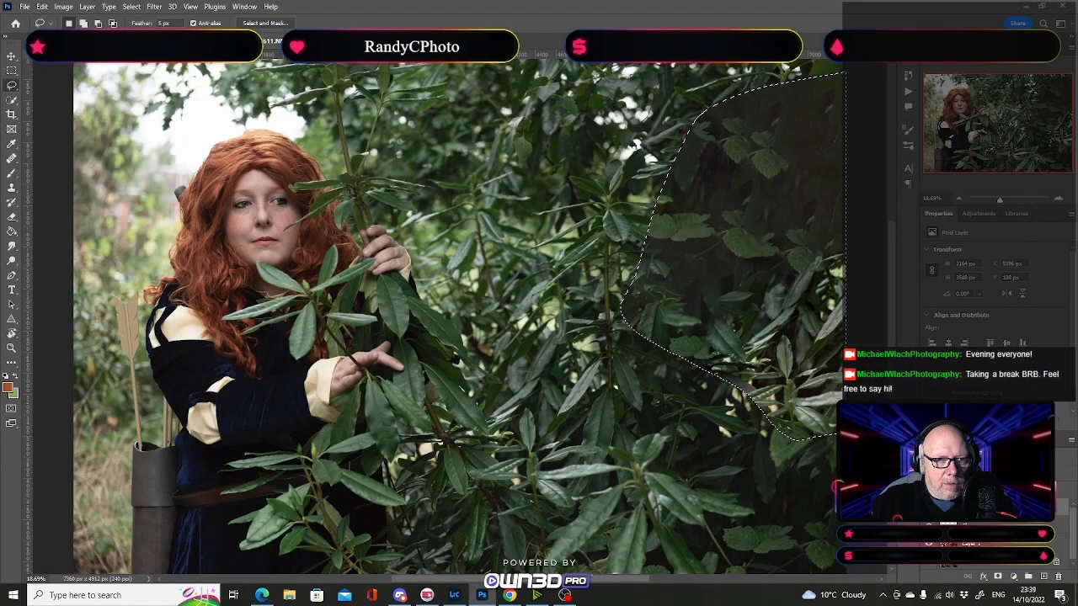
pyautogui.hotkey('ctrl', 'd')
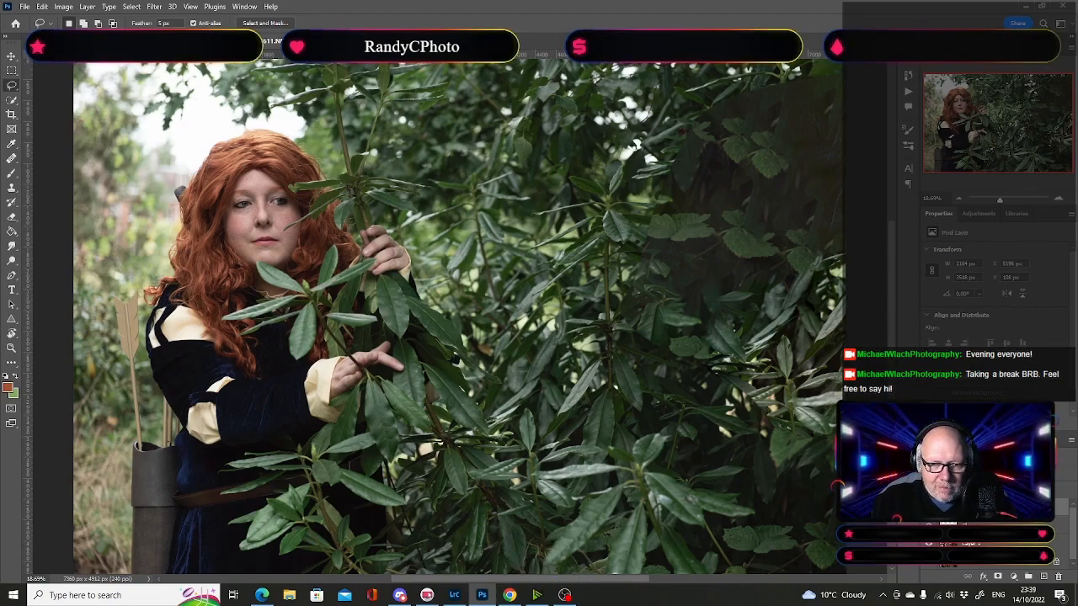
pyautogui.moveTo(1011, 507); pyautogui.dragTo(1060, 579)
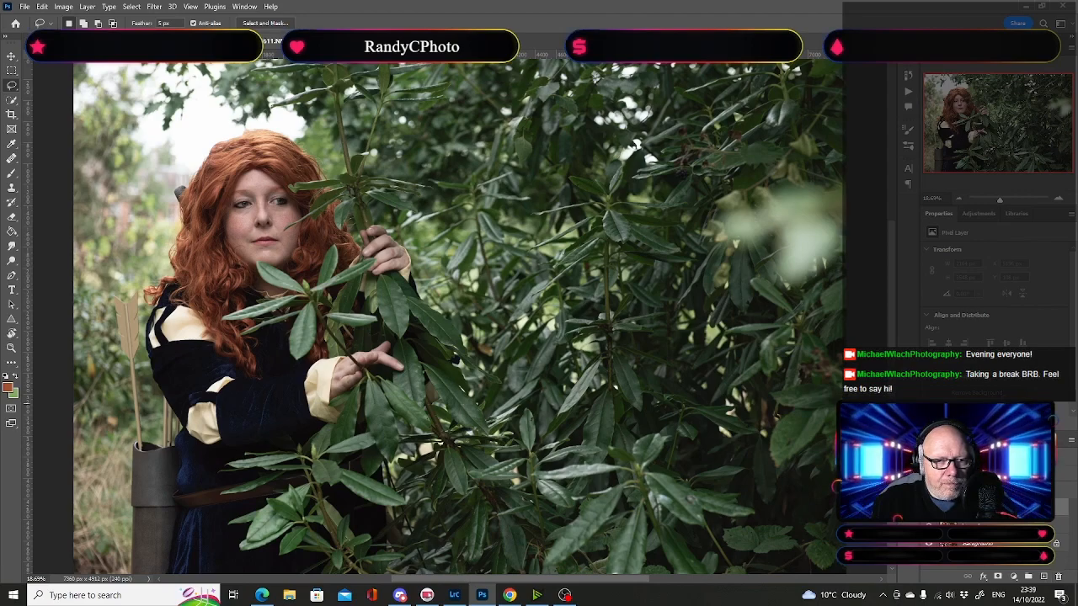
# Step: Clone dark foliage over the pale blurred leaves on the photo's right side with the Clone Stamp tool
pyautogui.click(11, 187)
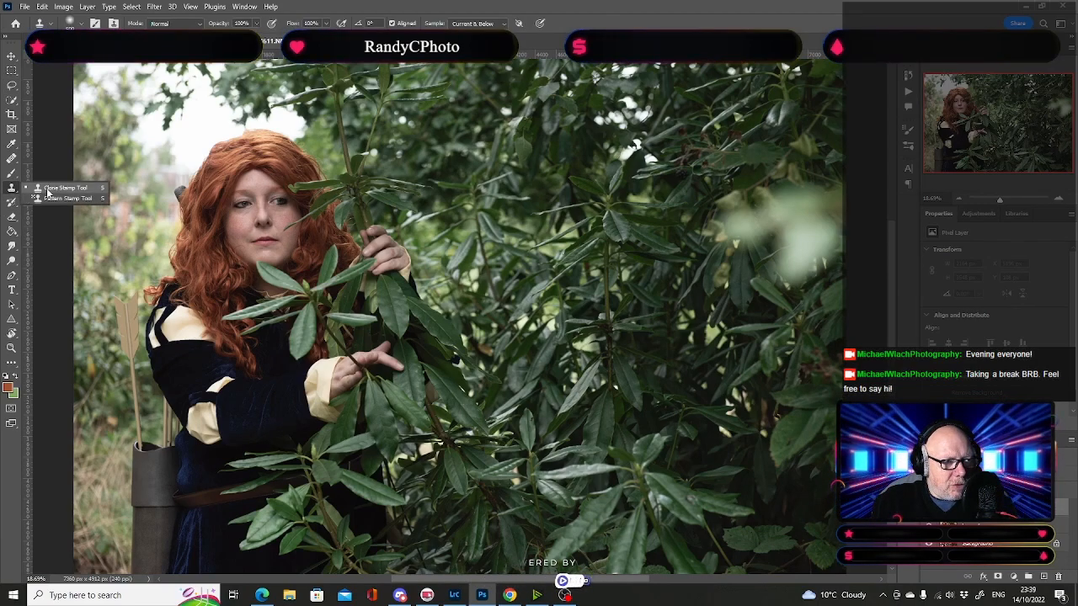
pyautogui.click(49, 188)
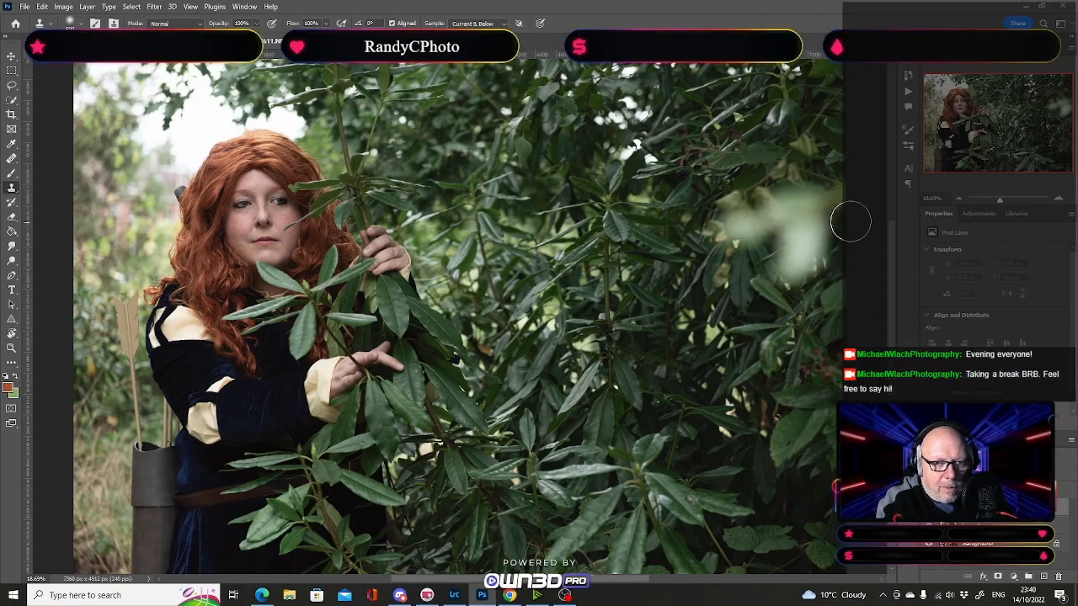
pyautogui.moveTo(822, 274)
pyautogui.mouseDown()
pyautogui.moveTo(792, 269)
pyautogui.moveTo(816, 237)
pyautogui.moveTo(756, 250)
pyautogui.moveTo(762, 239)
pyautogui.moveTo(744, 221)
pyautogui.moveTo(734, 229)
pyautogui.moveTo(757, 236)
pyautogui.moveTo(800, 219)
pyautogui.moveTo(789, 222)
pyautogui.moveTo(787, 210)
pyautogui.moveTo(810, 231)
pyautogui.mouseUp()
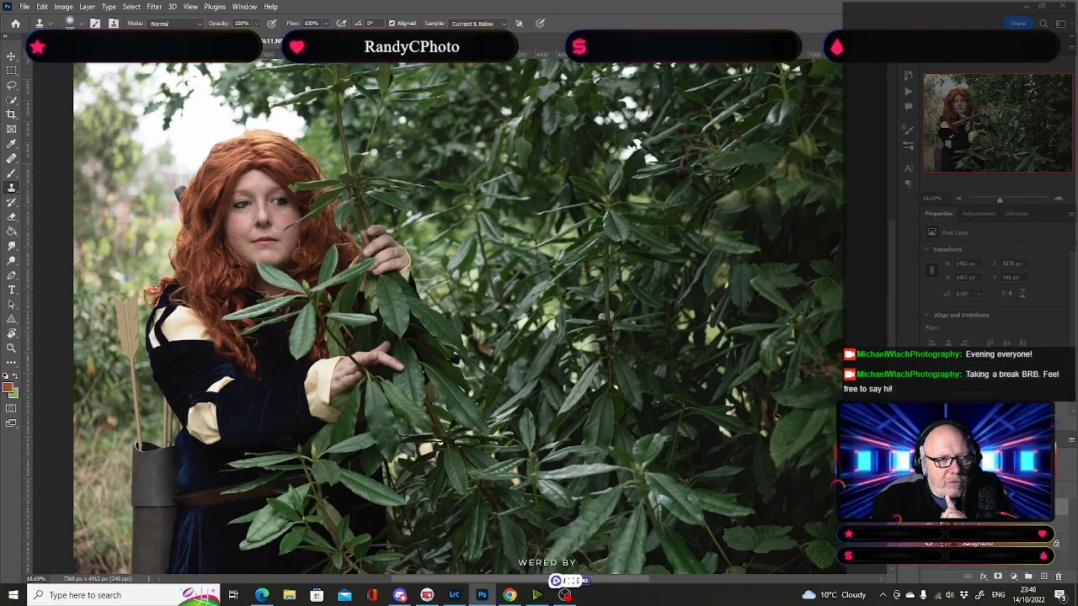
# Step: Copy the retouching adjustment layers from the lake portrait document into the leaf portrait document
pyautogui.hotkey('ctrl', 'Tab')
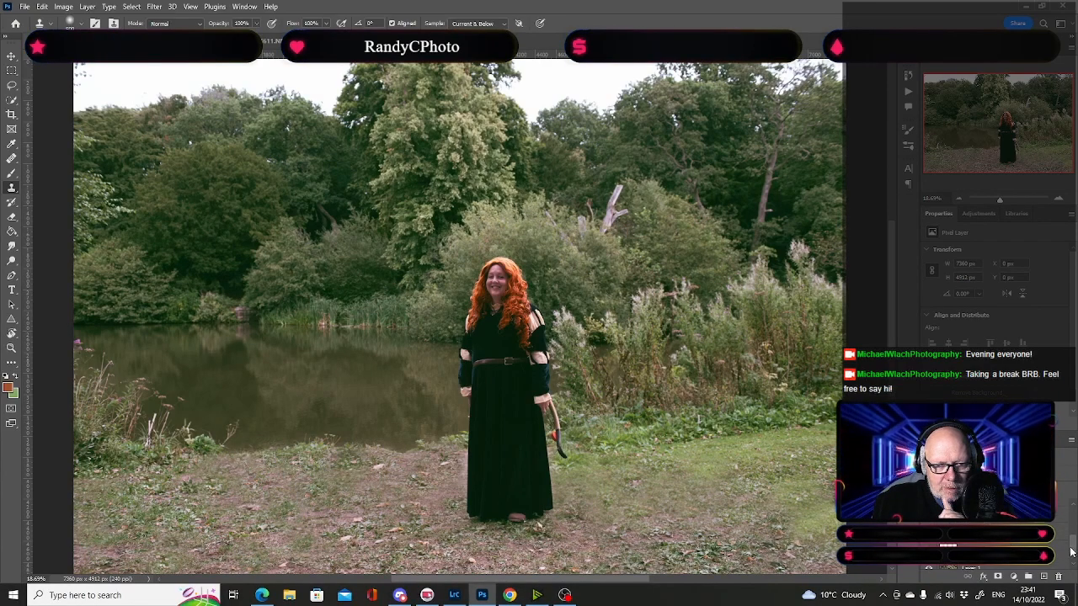
pyautogui.moveTo(1072, 550); pyautogui.dragTo(1071, 536)
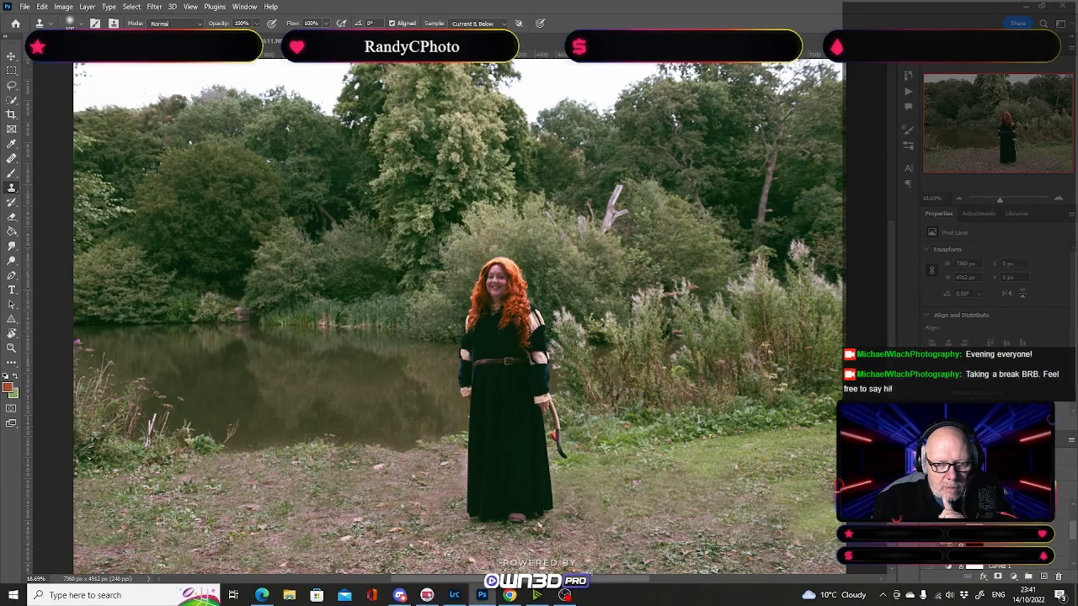
pyautogui.click(974, 532)
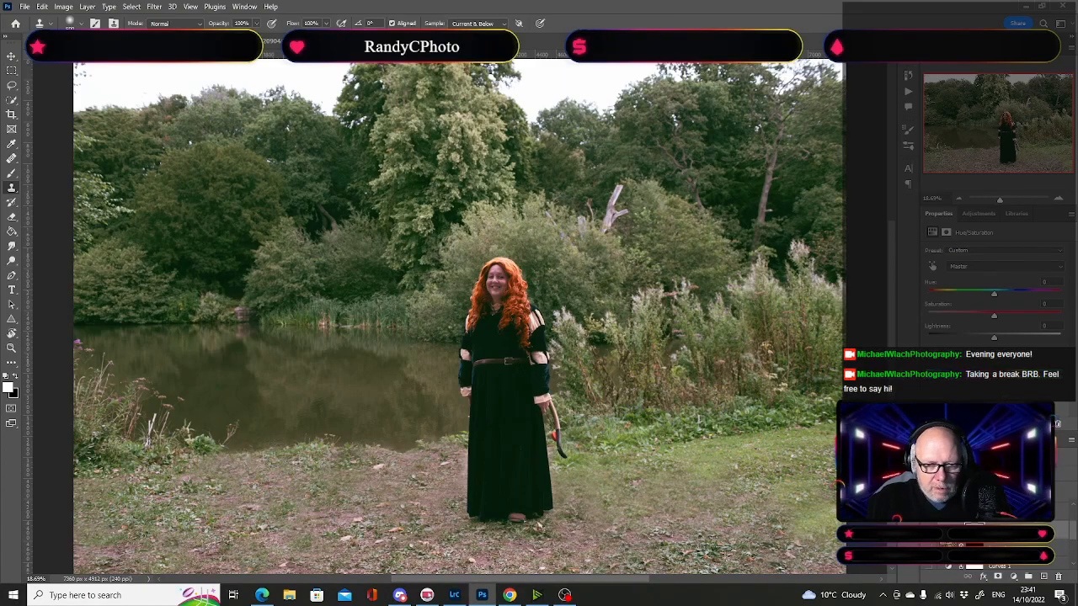
pyautogui.keyDown('shift'); pyautogui.click(1063, 511); pyautogui.keyUp('shift')
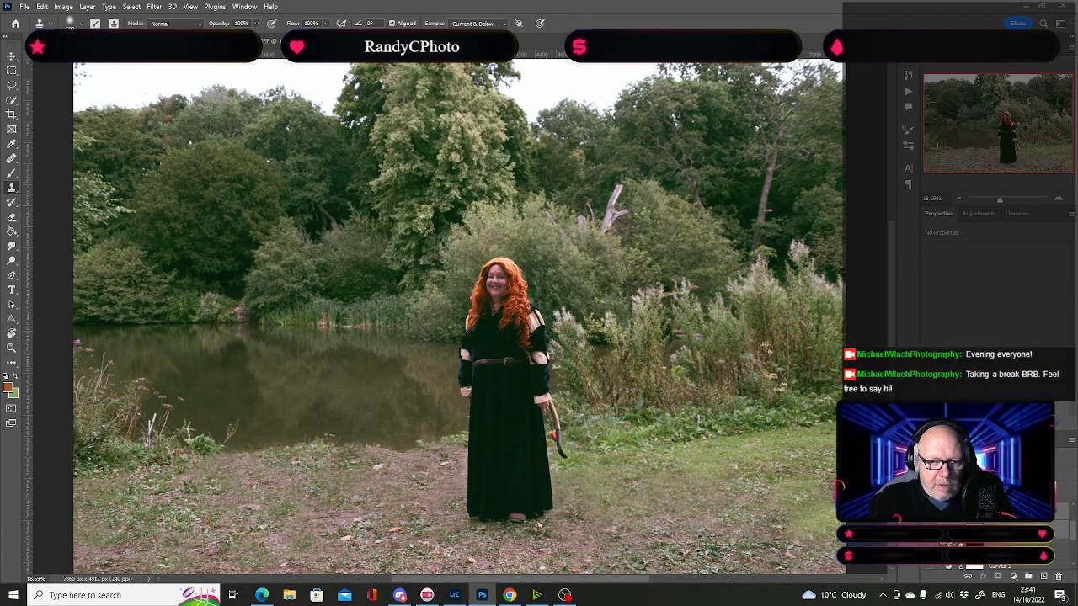
pyautogui.click(274, 40)
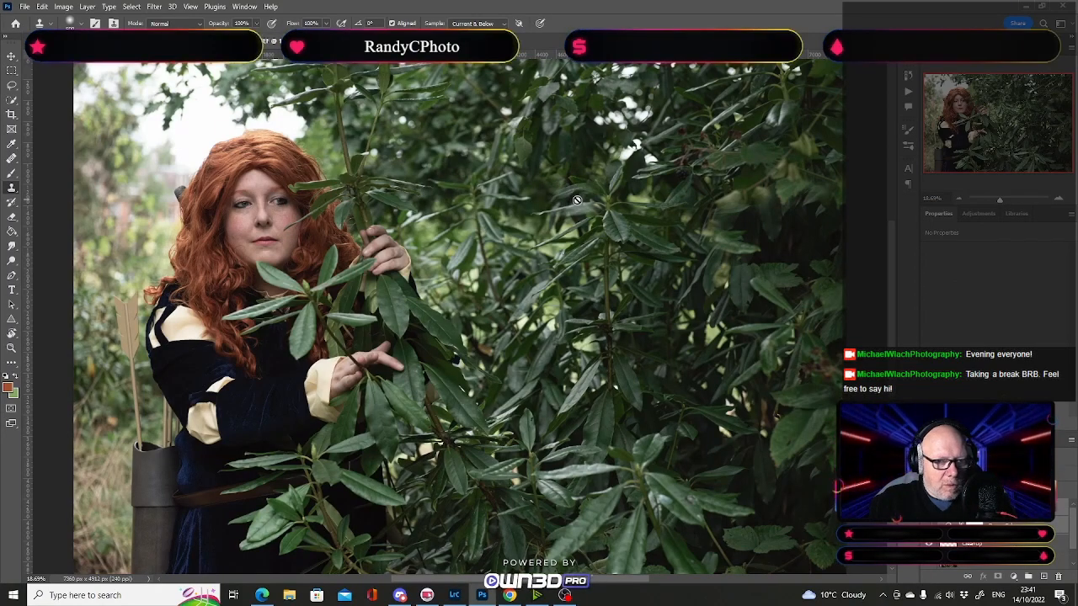
pyautogui.click(1062, 517)
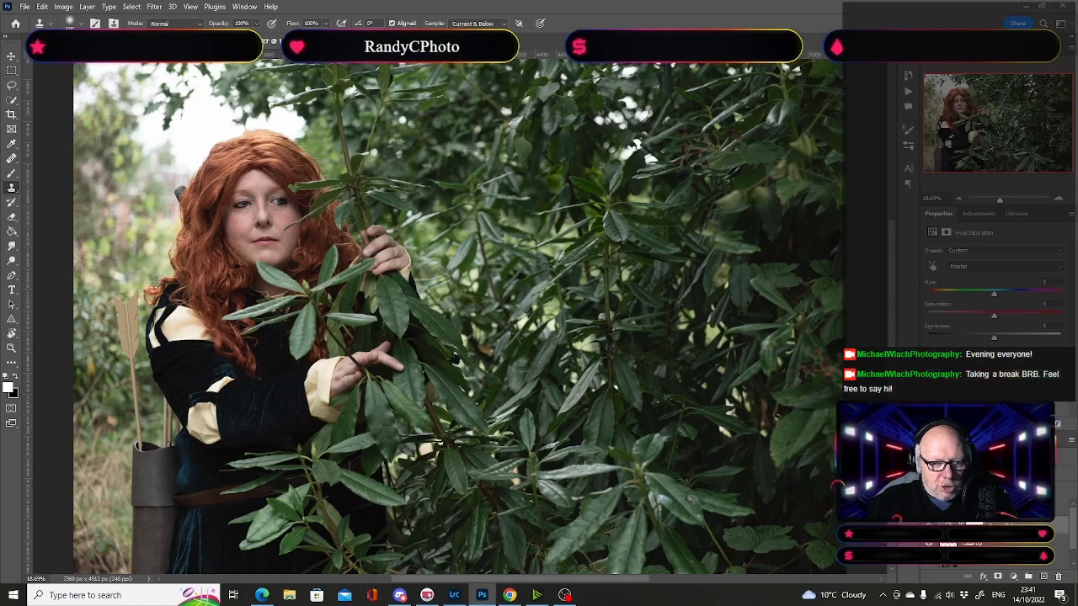
# Step: Replace the copied Vibrance adjustment layer's mask with a solid black mask
pyautogui.click(973, 507)
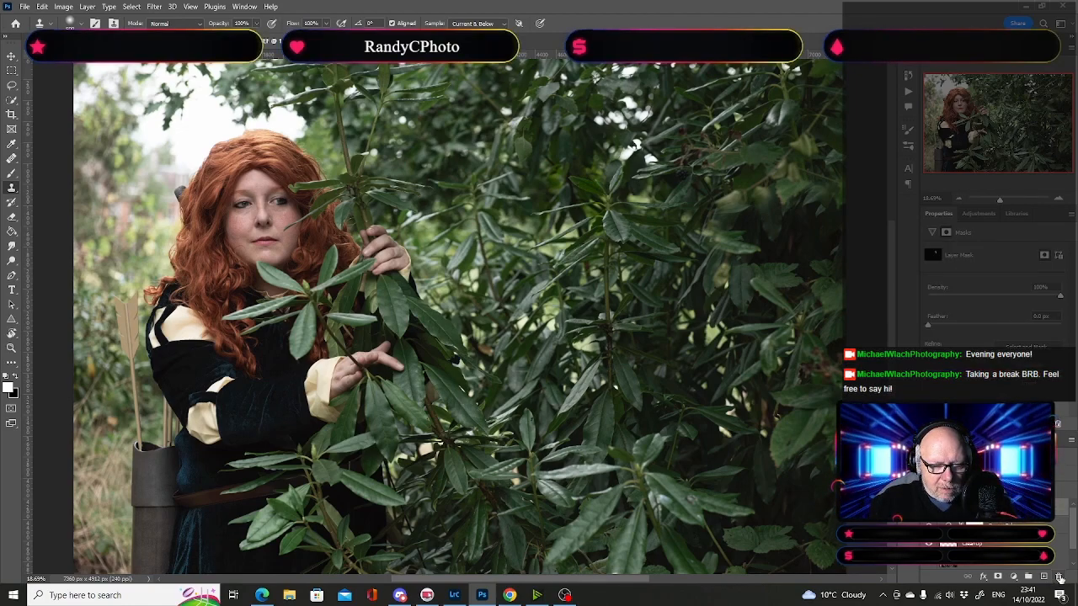
pyautogui.click(1059, 579)
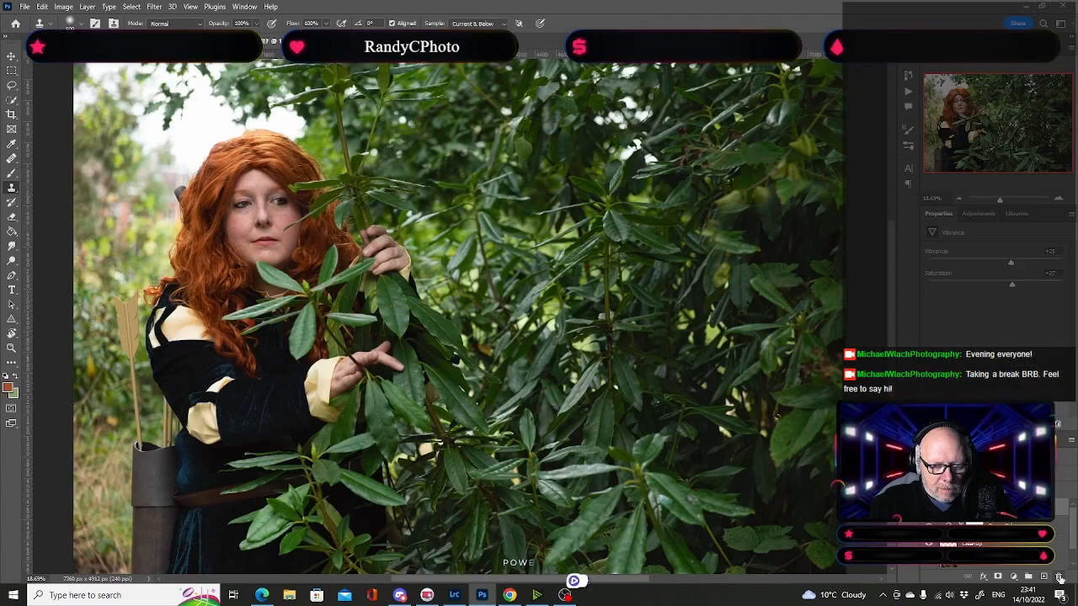
pyautogui.click(997, 579)
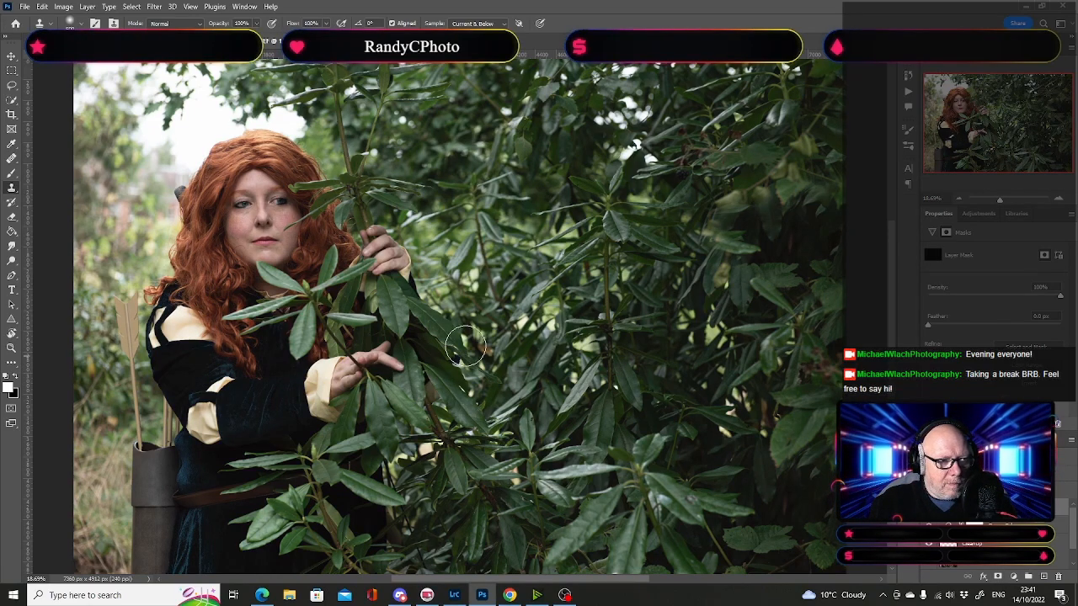
pyautogui.hotkey('ctrl', '+')
pyautogui.hotkey('ctrl', '+')
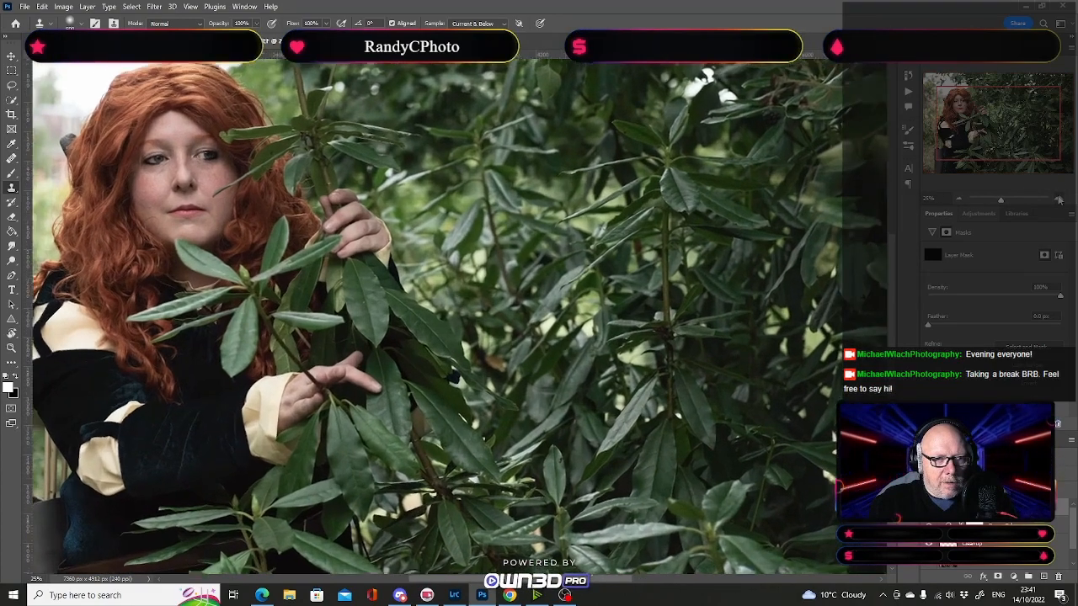
pyautogui.moveTo(1016, 145); pyautogui.dragTo(988, 132)
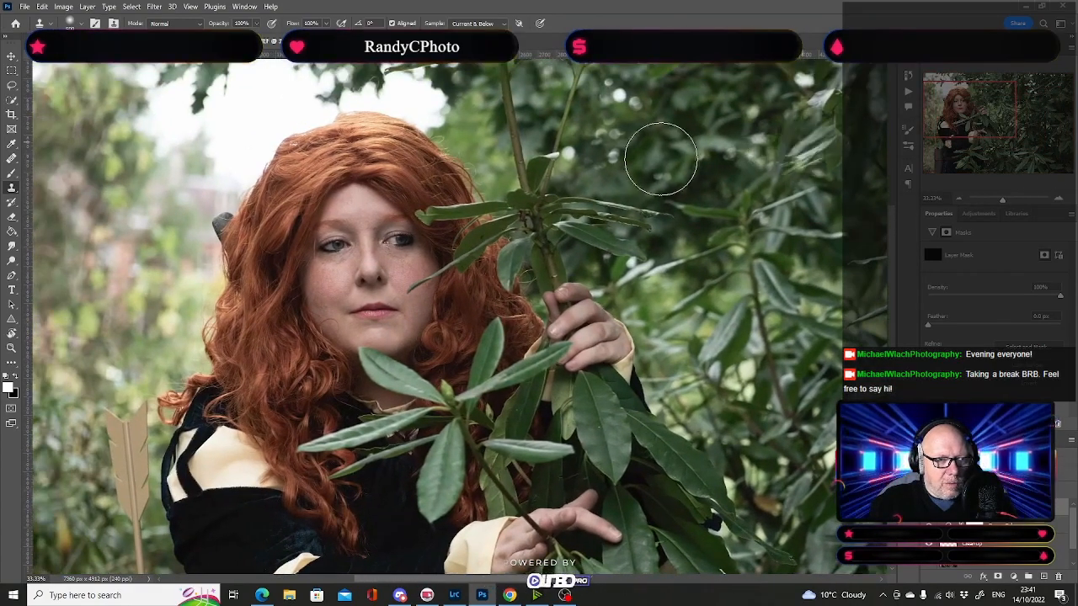
# Step: Paint white on the Vibrance layer's mask over the hair on top of the head with a smaller Brush
pyautogui.click(1060, 202)
pyautogui.moveTo(981, 124); pyautogui.dragTo(964, 112)
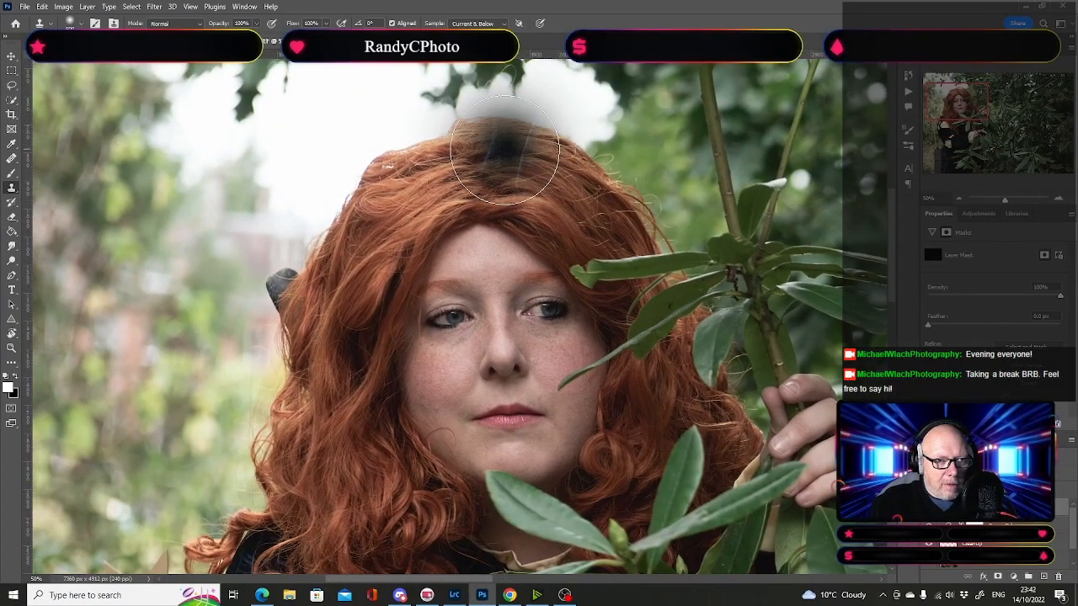
pyautogui.press('[')
pyautogui.press('[')
pyautogui.press('[')
pyautogui.press('[')
pyautogui.press('[')
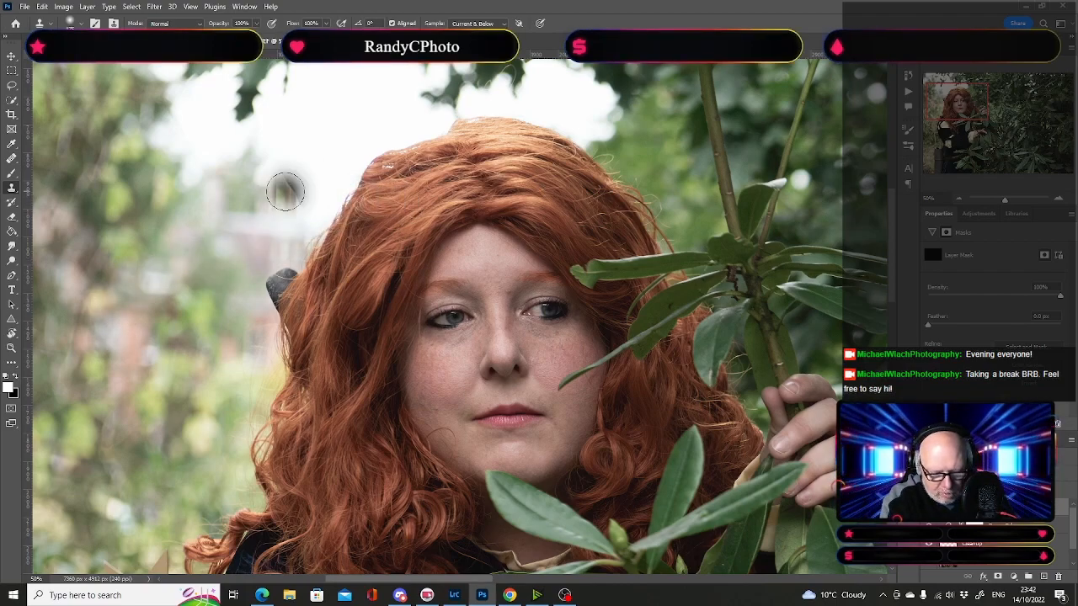
pyautogui.press('b')
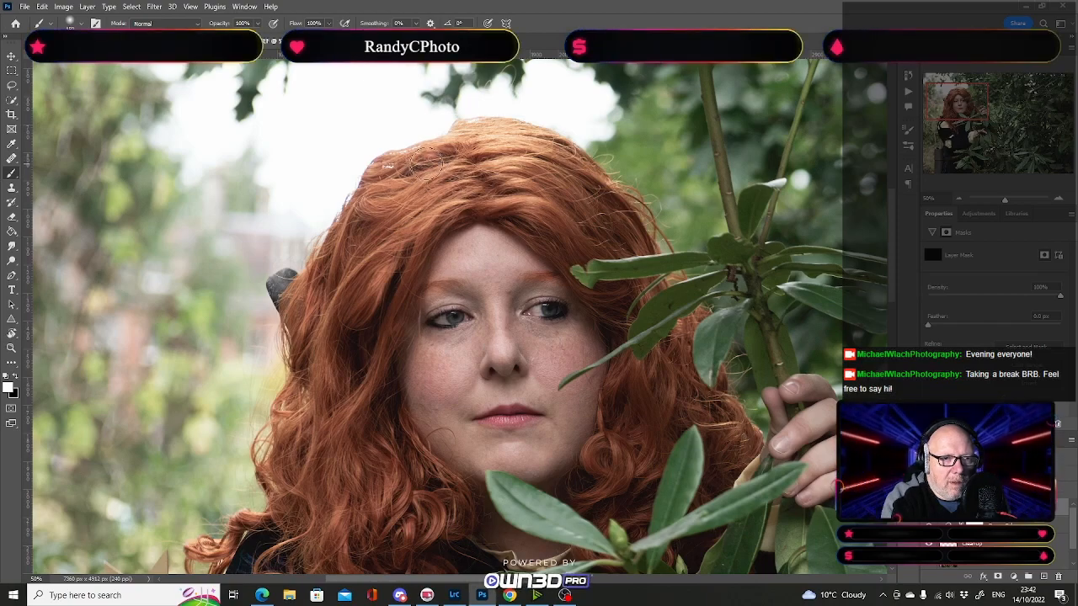
pyautogui.moveTo(402, 196)
pyautogui.mouseDown()
pyautogui.moveTo(475, 199)
pyautogui.moveTo(544, 217)
pyautogui.mouseUp()
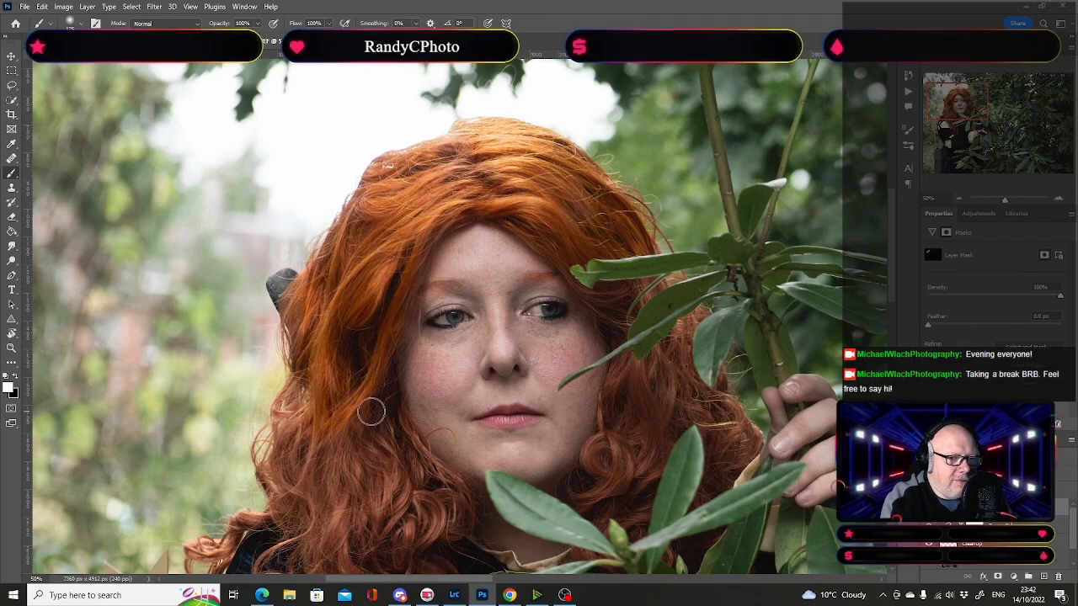
# Step: Continue painting the Vibrance mask white over the long curls around the face and shoulders, and over the eyebrows
pyautogui.moveTo(354, 434); pyautogui.dragTo(366, 264)
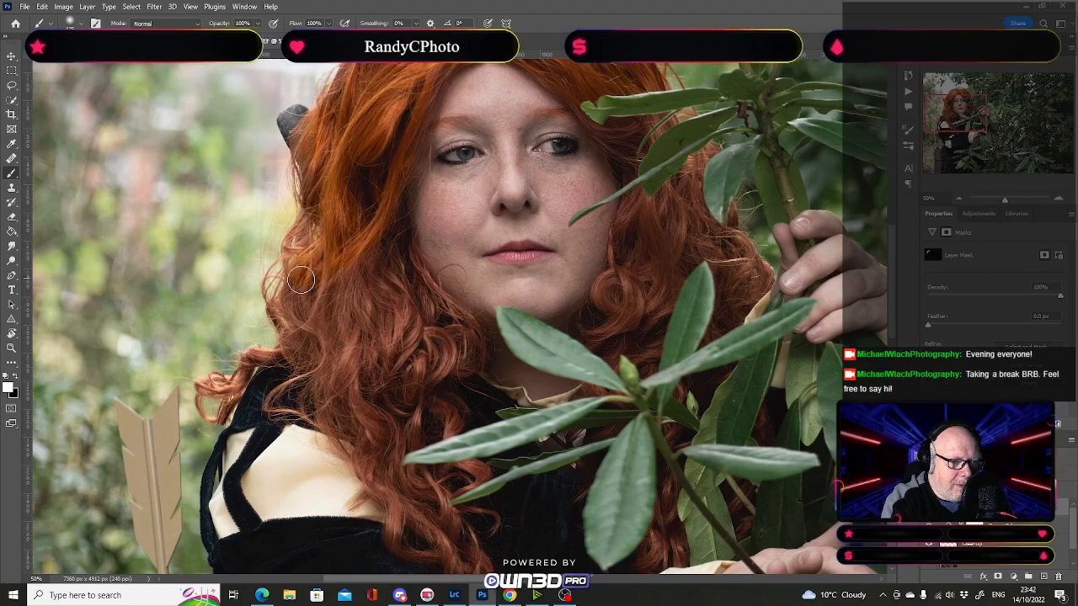
pyautogui.moveTo(299, 285)
pyautogui.mouseDown()
pyautogui.moveTo(331, 349)
pyautogui.moveTo(310, 297)
pyautogui.moveTo(334, 326)
pyautogui.moveTo(331, 278)
pyautogui.moveTo(350, 298)
pyautogui.mouseUp()
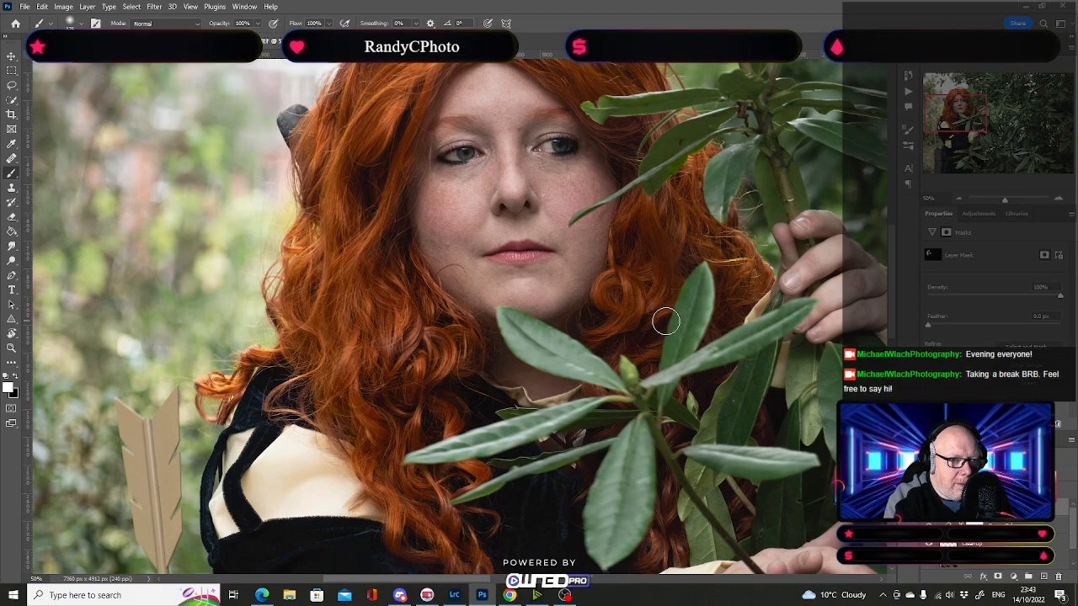
pyautogui.moveTo(392, 387); pyautogui.dragTo(412, 238)
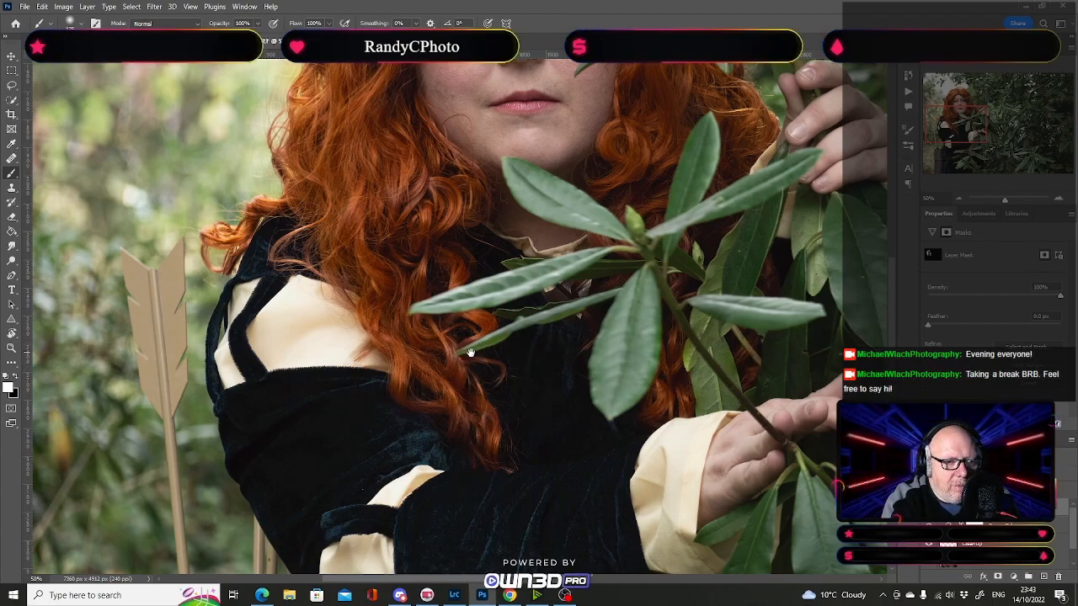
pyautogui.moveTo(448, 360); pyautogui.dragTo(454, 463)
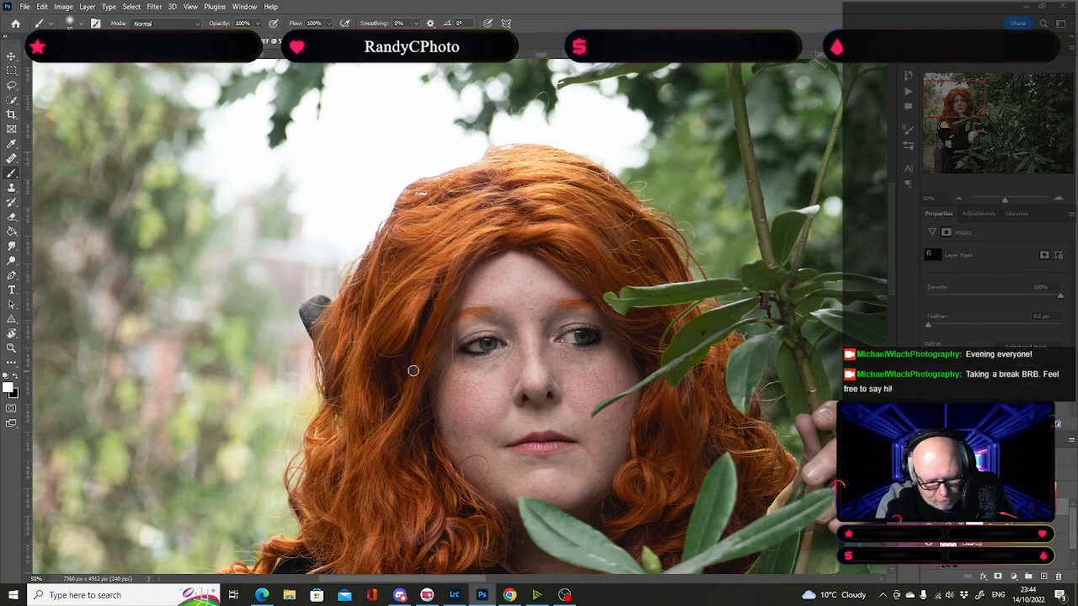
# Step: Revert the most recent eyebrow brush strokes by returning to an earlier Brush Tool state in the document history
pyautogui.press('ctrl')
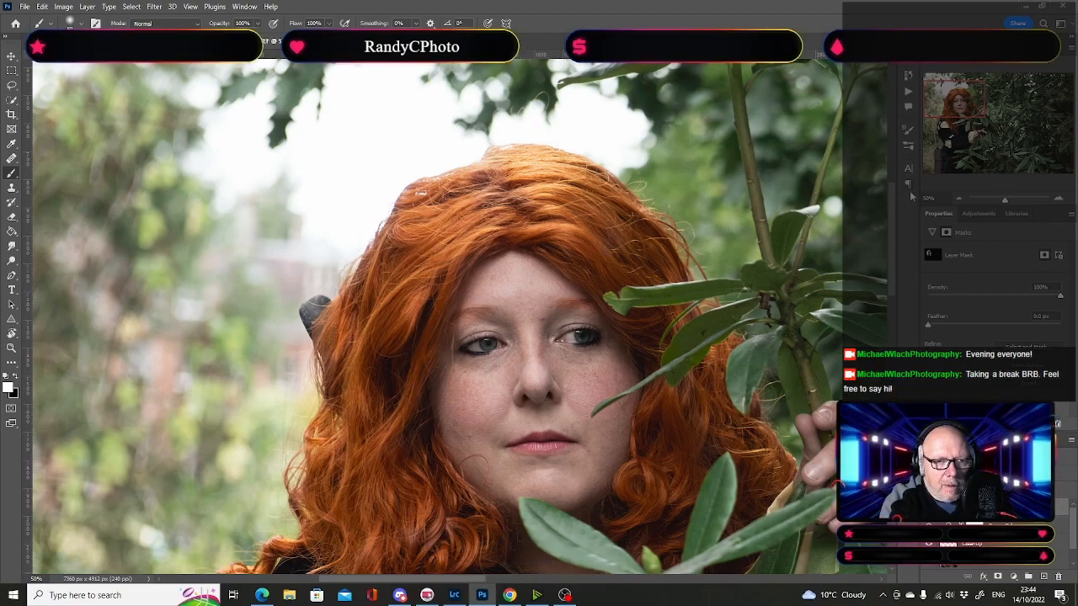
pyautogui.click(909, 76)
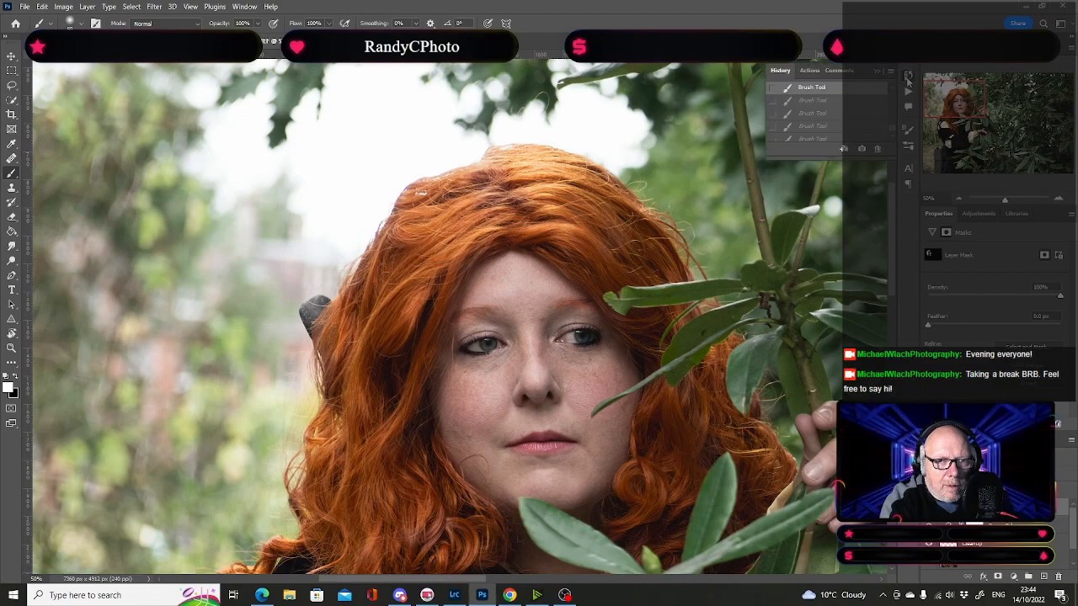
pyautogui.scroll(2, 893, 85)
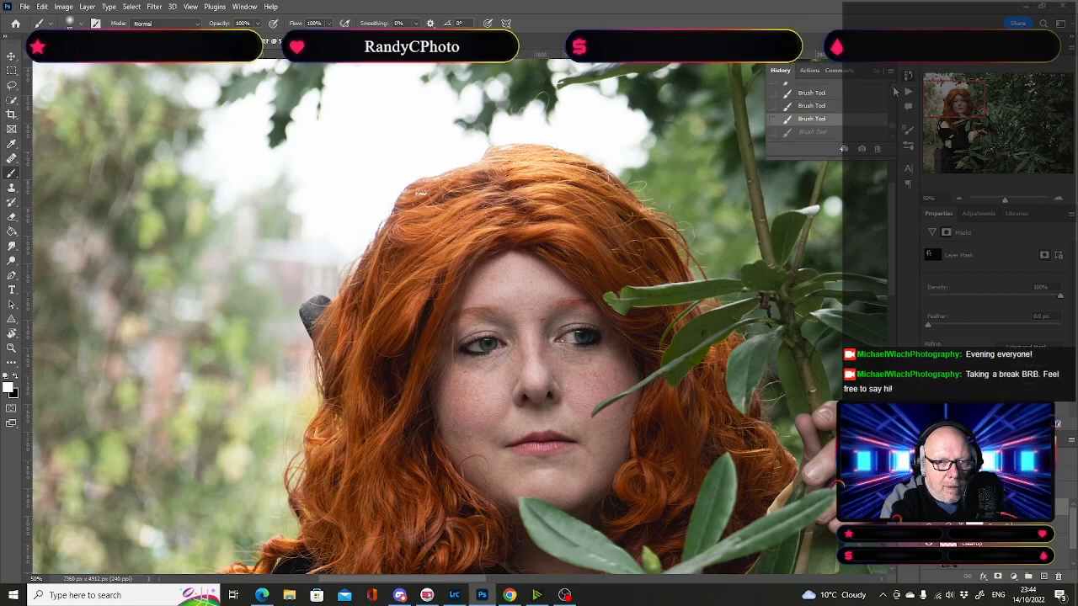
pyautogui.click(819, 107)
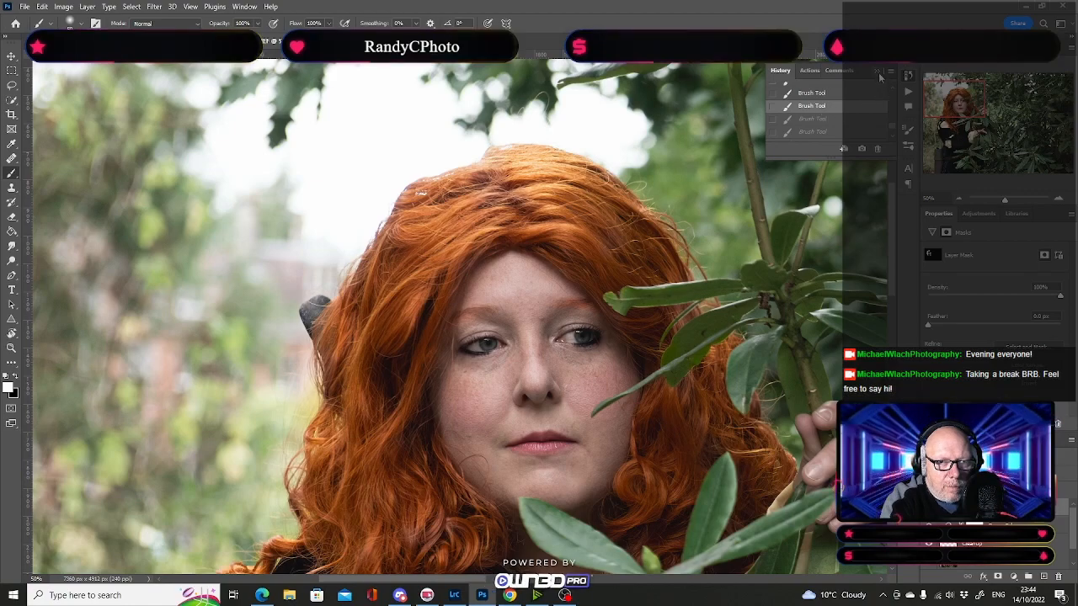
pyautogui.click(877, 72)
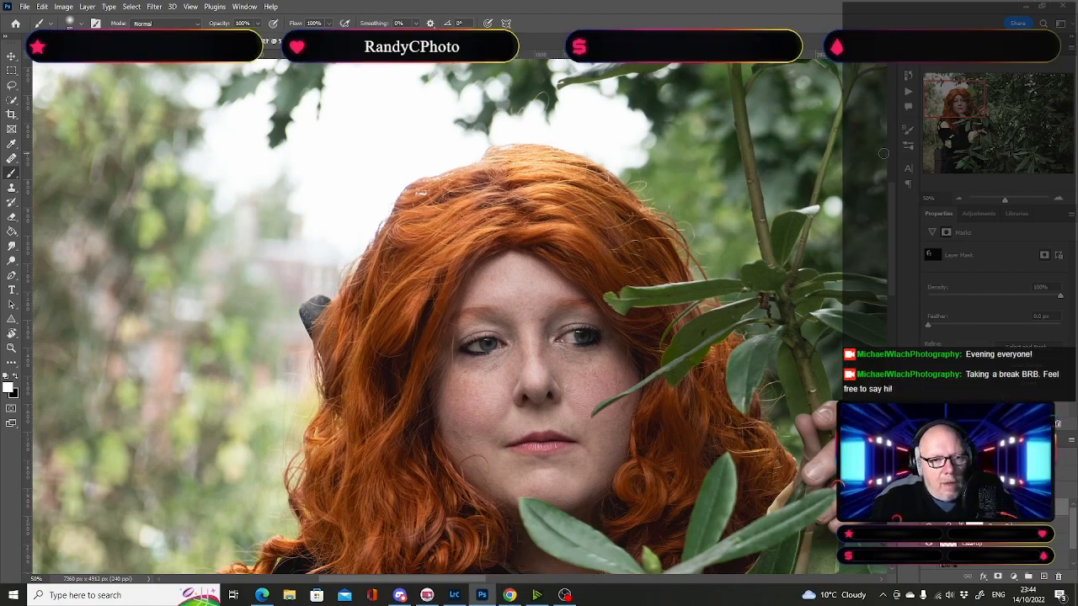
# Step: Add a new blank pixel layer for the face retouching and set the foreground colour to white
pyautogui.click(1060, 200)
pyautogui.moveTo(966, 104); pyautogui.dragTo(974, 112)
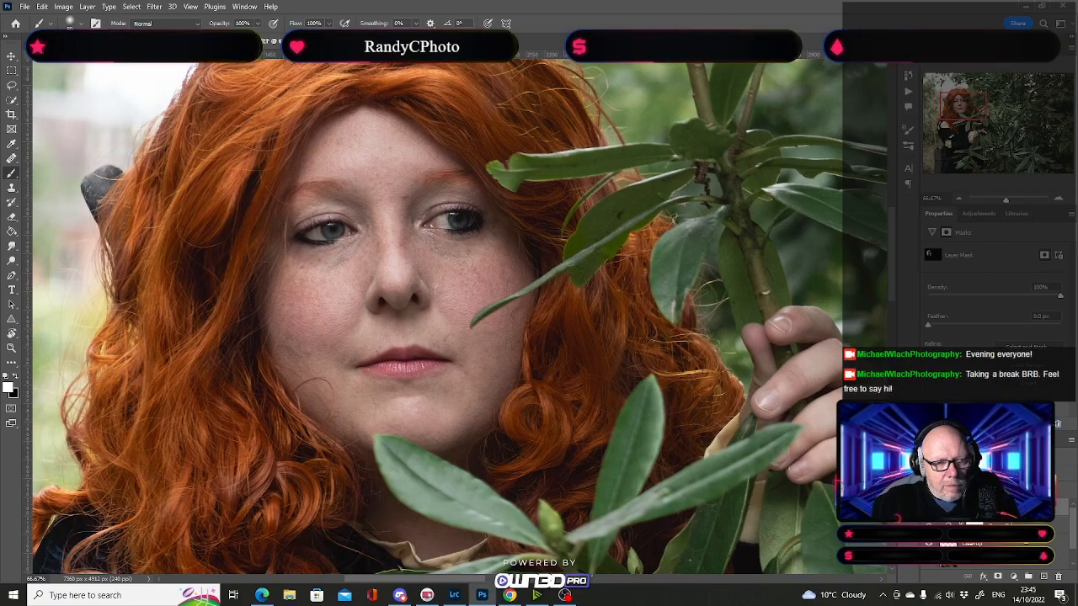
pyautogui.click(1044, 577)
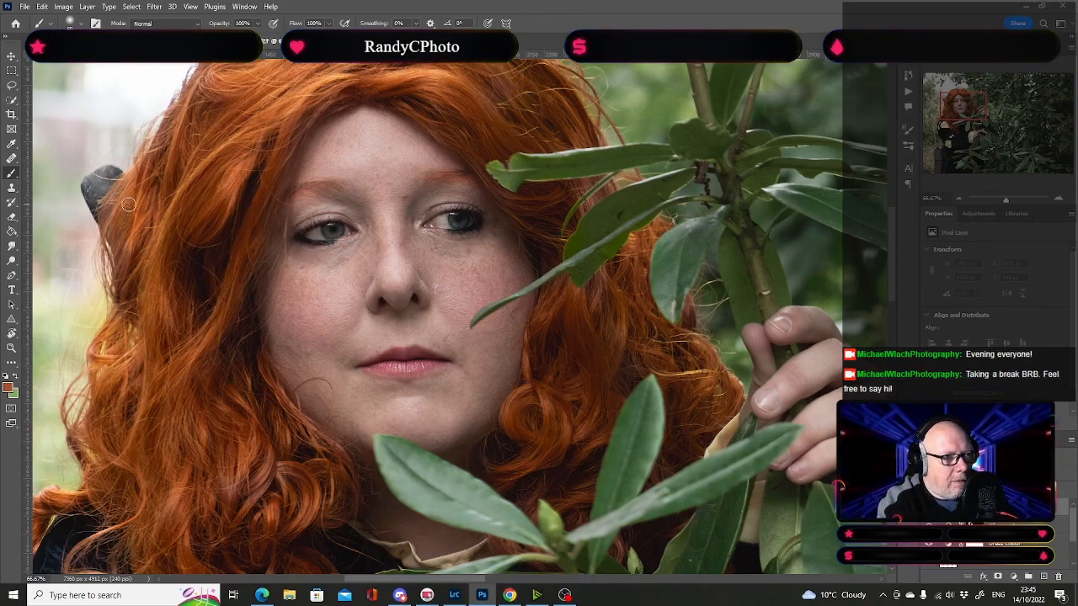
pyautogui.click(7, 376)
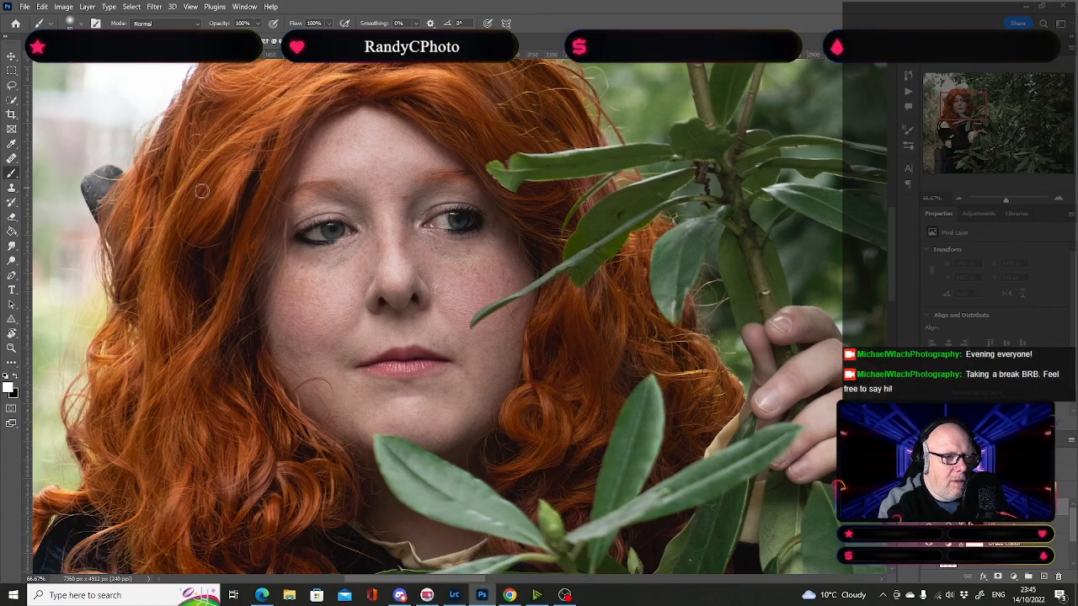
# Step: Clone out blemishes on the cheek, around the mouth and on the chin with a much smaller Clone Stamp at 59% opacity
pyautogui.click(12, 187)
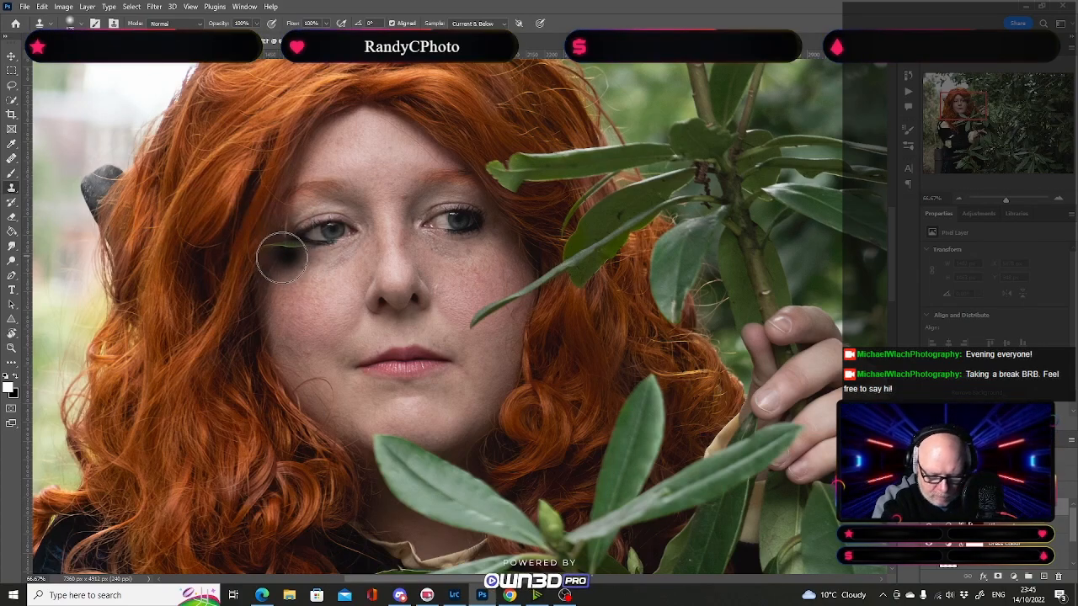
pyautogui.press('[')
pyautogui.press('[')
pyautogui.press('[')
pyautogui.press('[')
pyautogui.press('[')
pyautogui.press('[')
pyautogui.press('[')
pyautogui.press('[')
pyautogui.press('[')
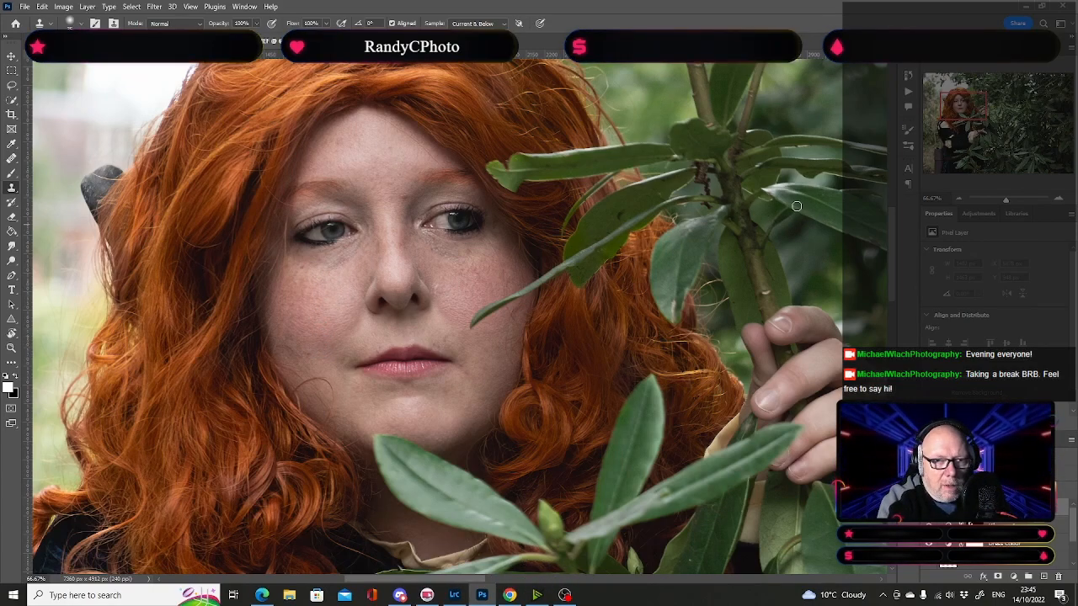
pyautogui.hotkey('ctrl', '+')
pyautogui.hotkey('ctrl', '+')
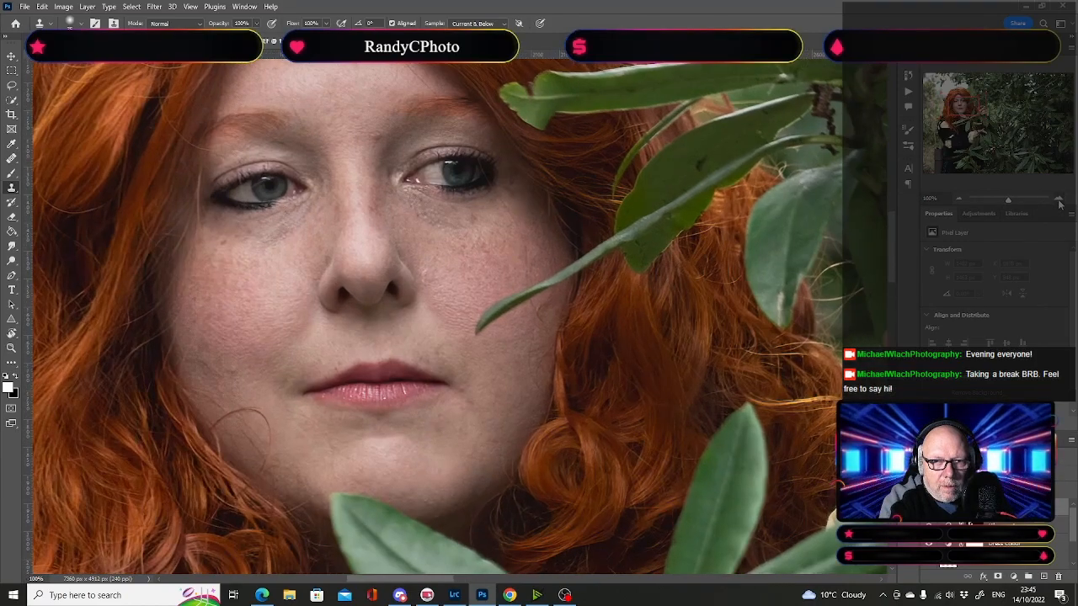
pyautogui.moveTo(351, 357)
pyautogui.mouseDown()
pyautogui.moveTo(548, 240)
pyautogui.moveTo(635, 222)
pyautogui.moveTo(645, 329)
pyautogui.mouseUp()
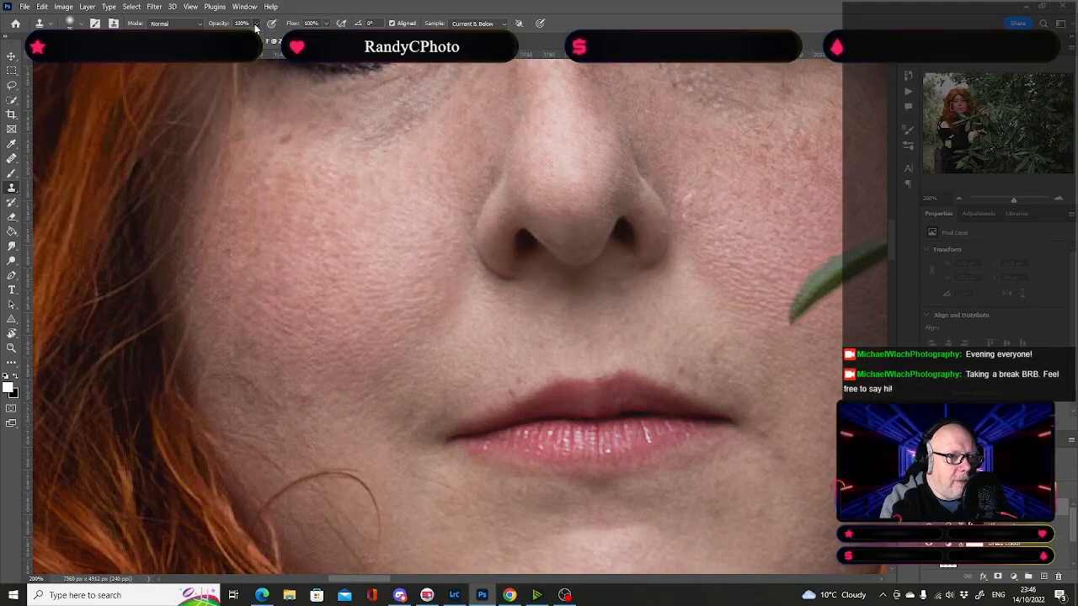
pyautogui.press('5')
pyautogui.press('9')
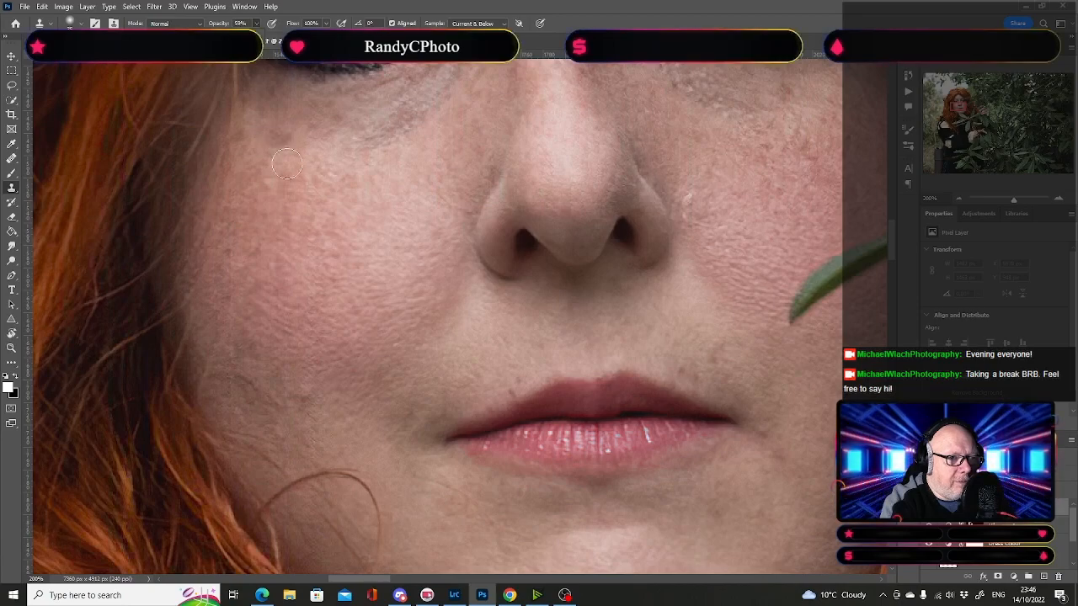
pyautogui.moveTo(317, 405)
pyautogui.mouseDown()
pyautogui.moveTo(310, 397)
pyautogui.moveTo(341, 396)
pyautogui.mouseUp()
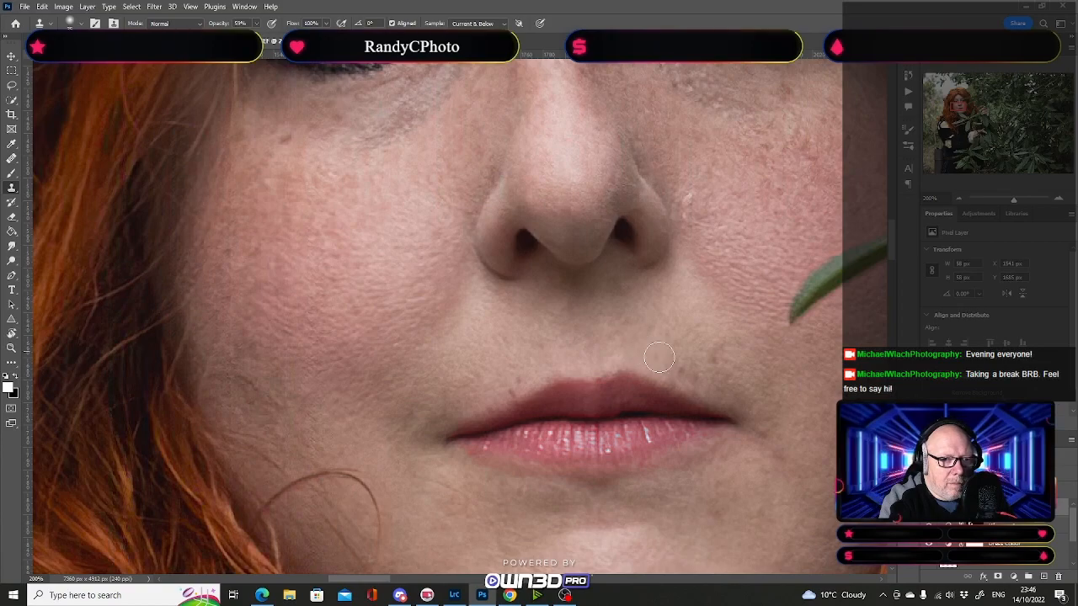
pyautogui.click(714, 373)
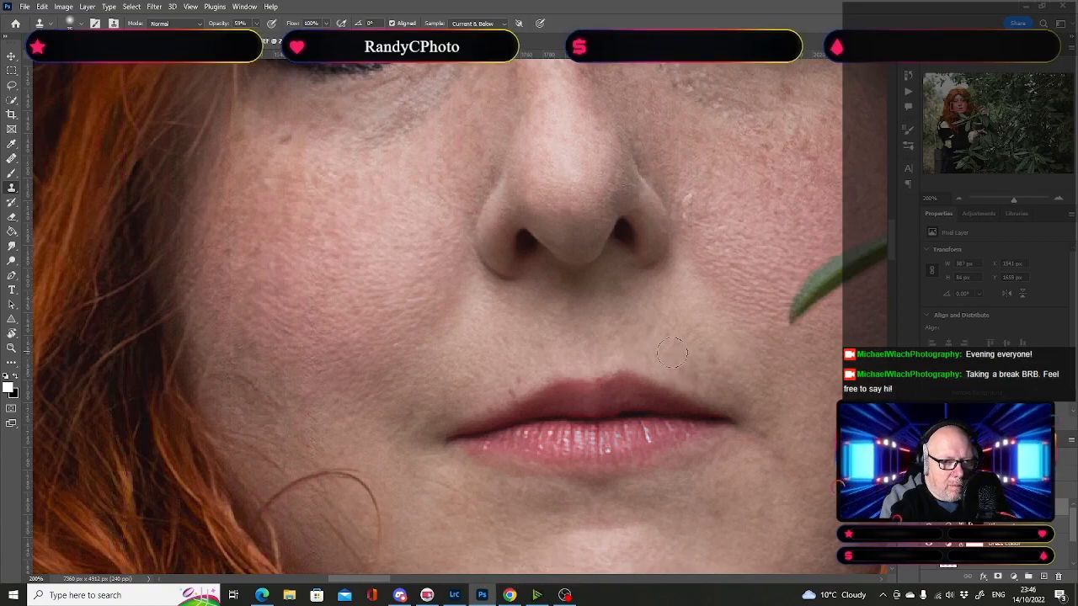
pyautogui.keyDown('alt'); pyautogui.click(525, 363); pyautogui.keyUp('alt')
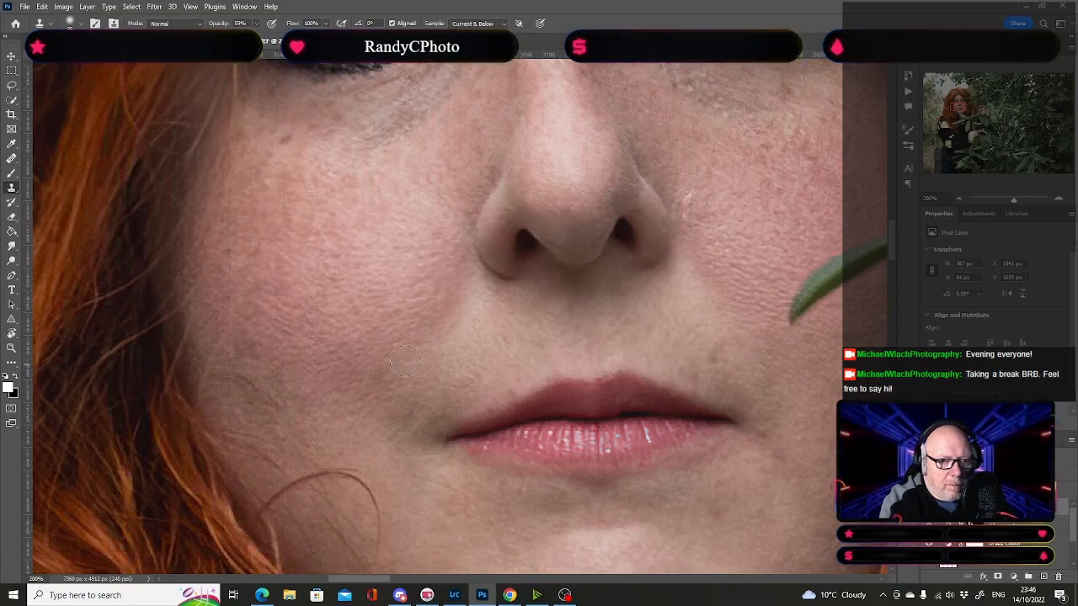
pyautogui.moveTo(440, 444); pyautogui.dragTo(368, 298)
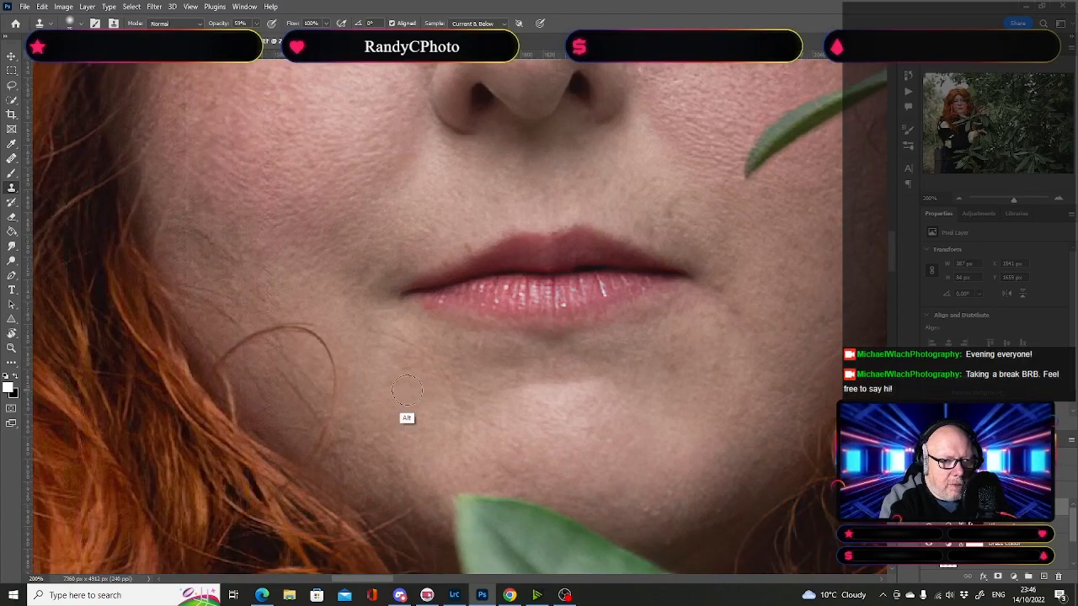
pyautogui.click(551, 402)
# Step: Clone clean skin over the marks and stray hairs on the cheek above the leaf tip and beside the outer eye corner
pyautogui.moveTo(720, 364); pyautogui.dragTo(598, 510)
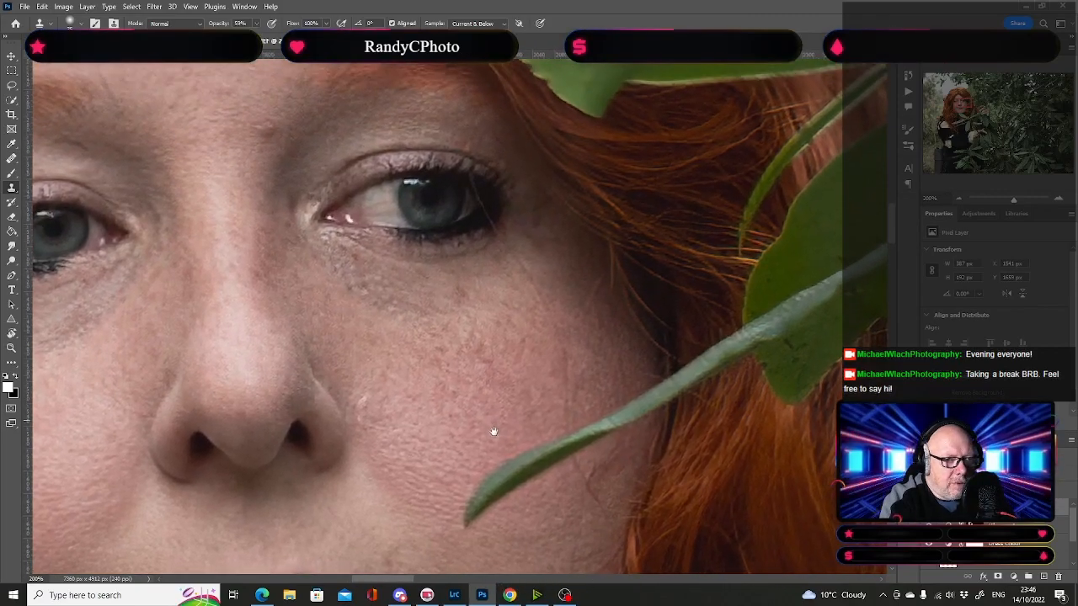
pyautogui.moveTo(493, 431); pyautogui.dragTo(477, 448)
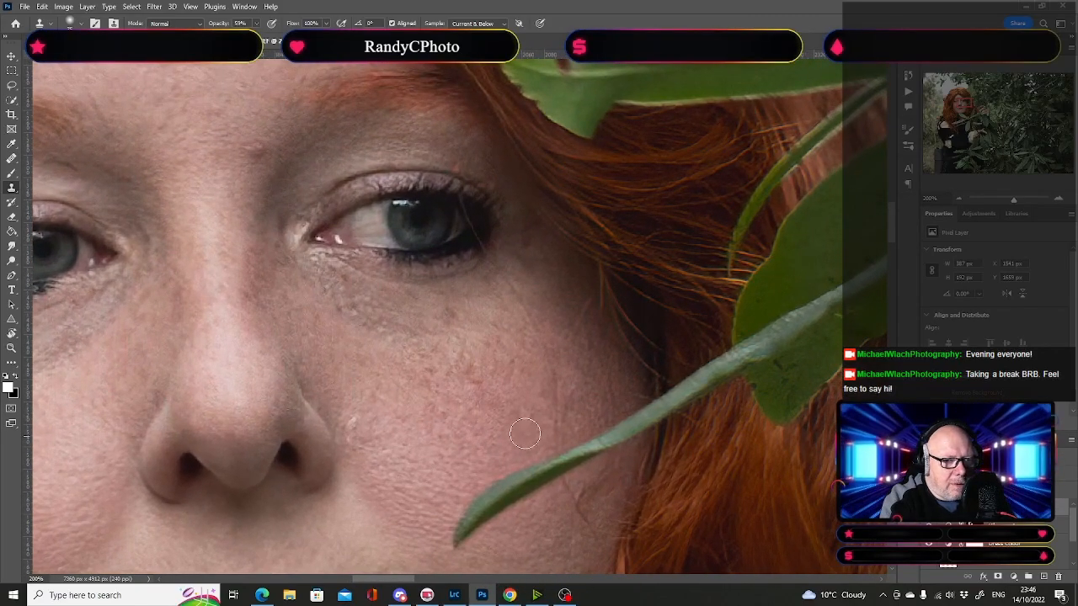
pyautogui.keyDown('alt'); pyautogui.click(553, 441); pyautogui.keyUp('alt')
pyautogui.click(555, 387)
pyautogui.keyDown('alt'); pyautogui.click(558, 342); pyautogui.keyUp('alt')
pyautogui.click(536, 332)
pyautogui.click(525, 313)
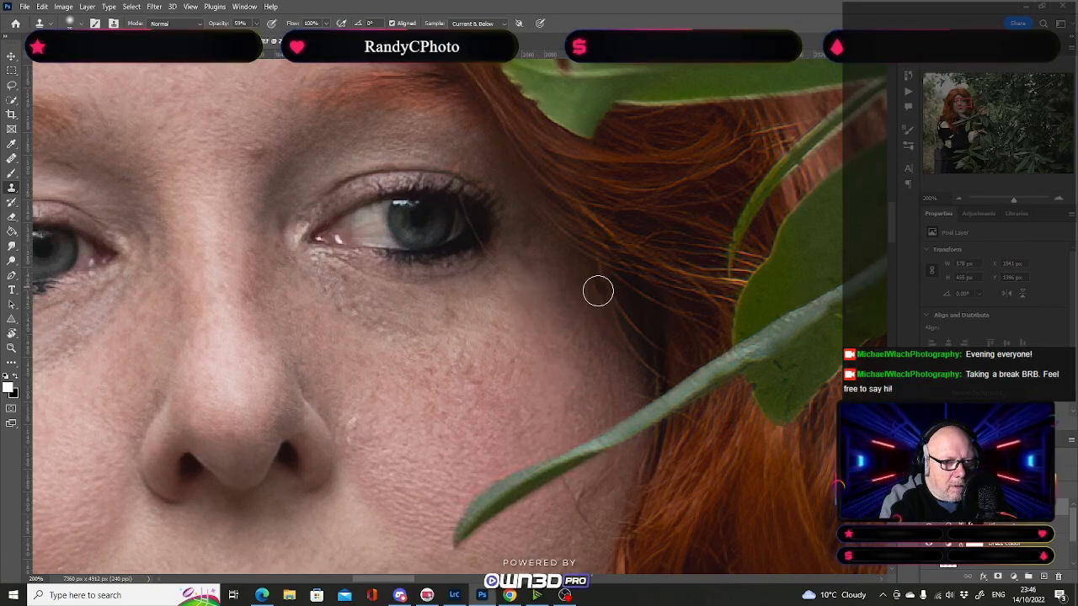
pyautogui.keyDown('alt'); pyautogui.click(499, 297); pyautogui.keyUp('alt')
pyautogui.click(551, 278)
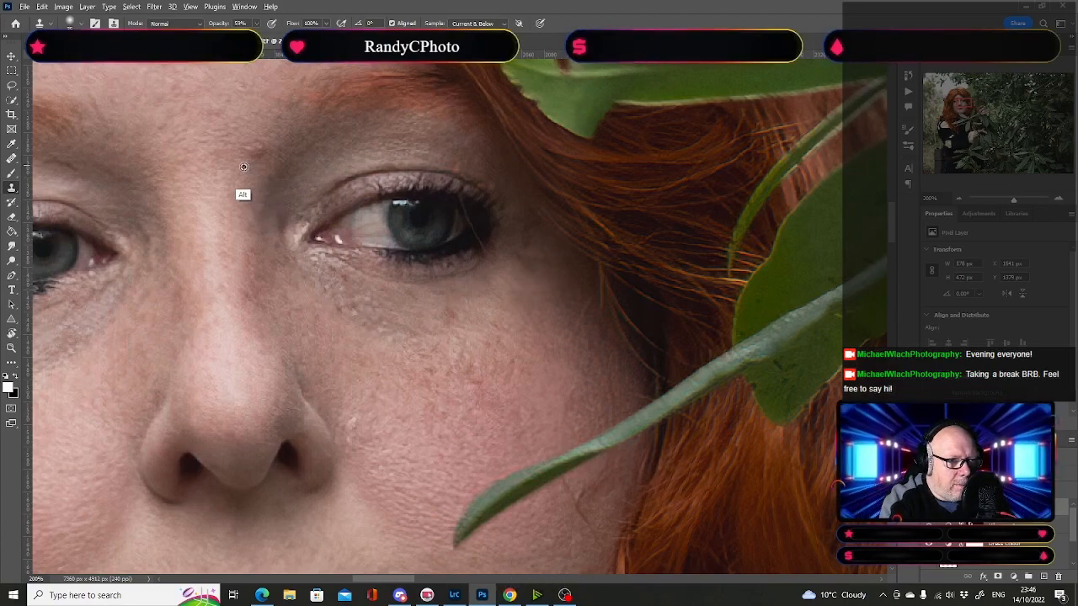
# Step: Clone away the small skin marks between the eyebrows above the bridge of the nose
pyautogui.click(235, 134)
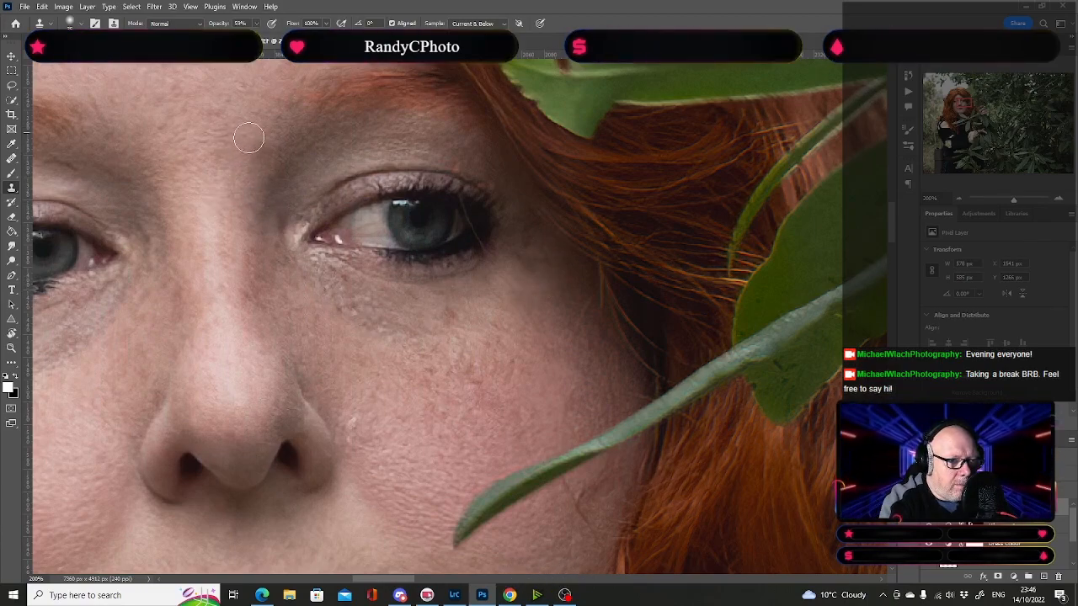
pyautogui.click(221, 115)
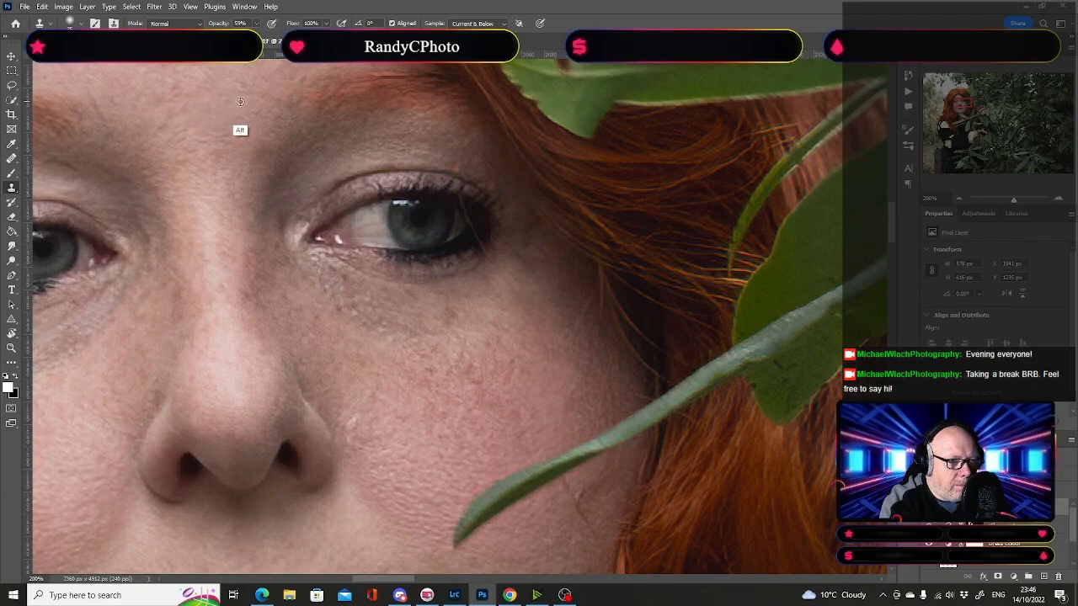
pyautogui.click(304, 78)
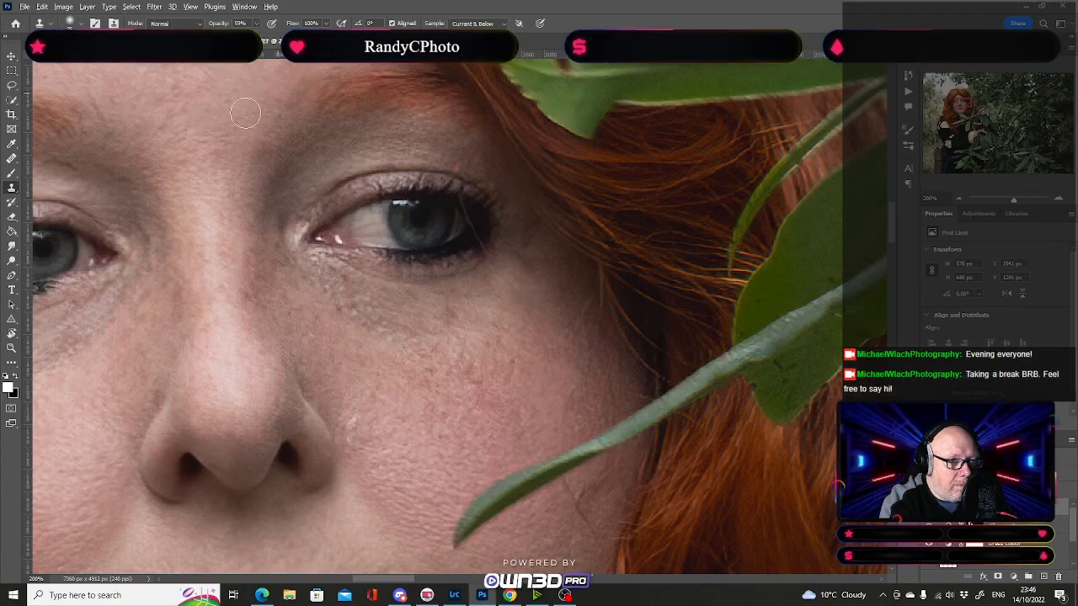
# Step: Clone forehead skin over the thin stray hair running from the hairline down to the eyebrow
pyautogui.moveTo(223, 292); pyautogui.dragTo(369, 552)
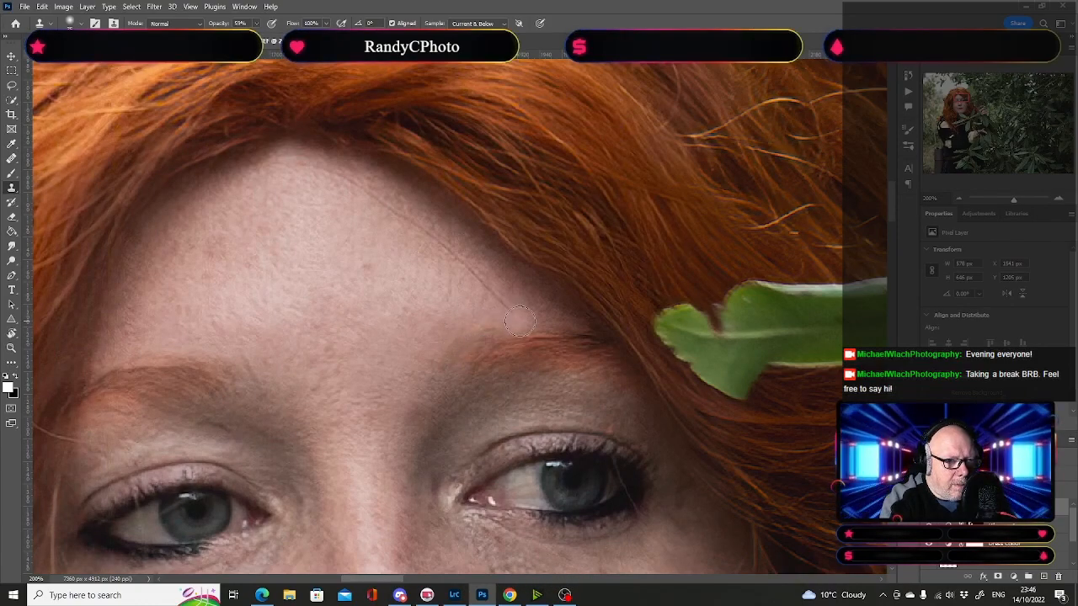
pyautogui.click(489, 290)
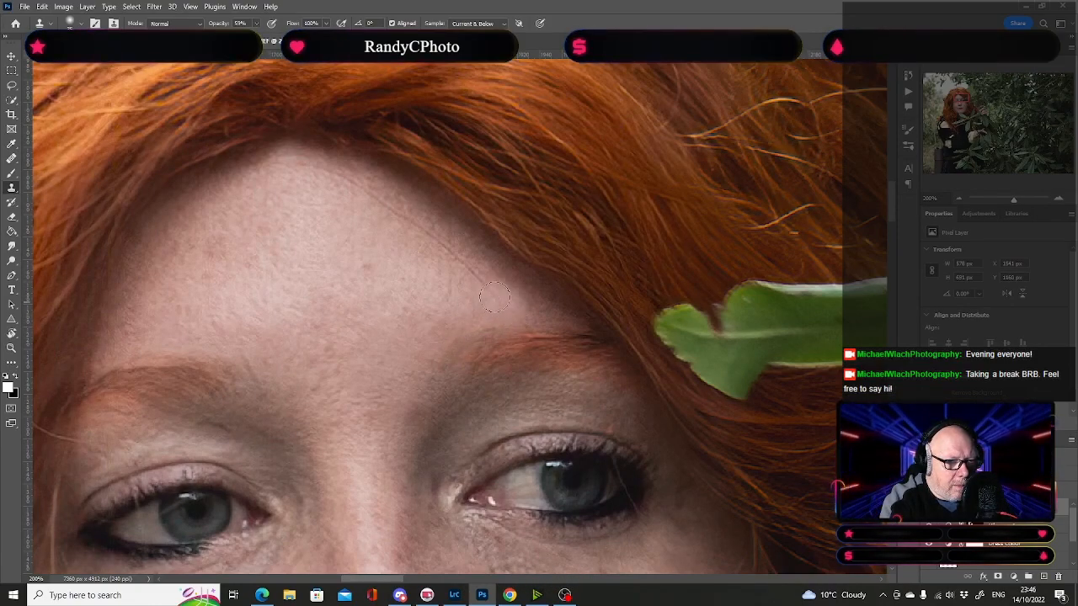
pyautogui.keyDown('alt'); pyautogui.click(468, 282); pyautogui.keyUp('alt')
pyautogui.click(459, 265)
pyautogui.moveTo(447, 255); pyautogui.dragTo(399, 219)
pyautogui.keyDown('alt'); pyautogui.click(413, 240); pyautogui.keyUp('alt')
pyautogui.click(448, 238)
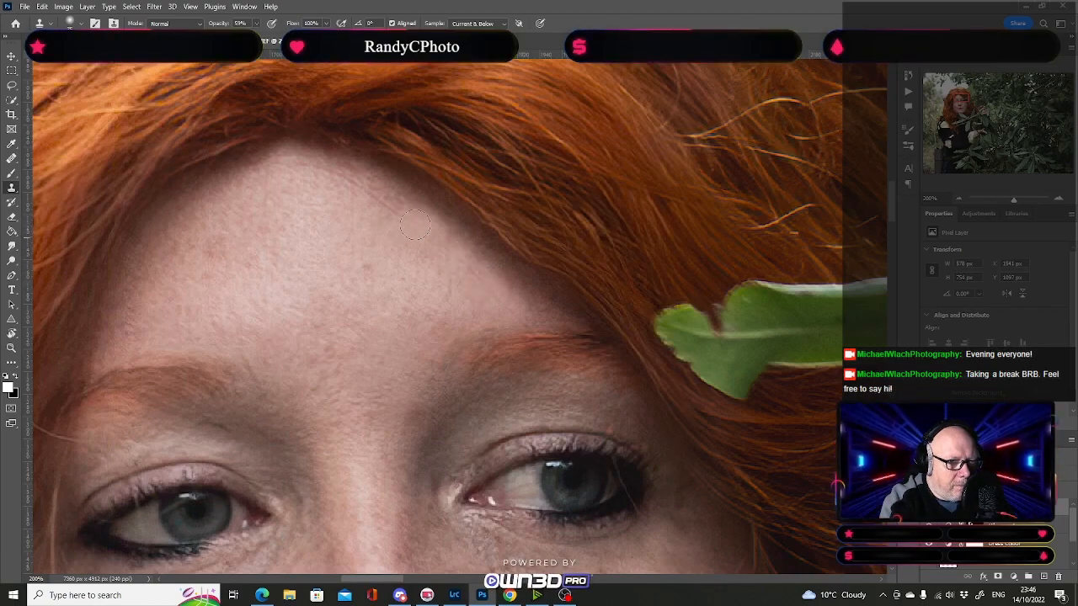
# Step: Clone clean forehead skin over marks and stray hairs along the upper hairline and above the eyebrow on the leaf side
pyautogui.keyDown('alt'); pyautogui.click(340, 224); pyautogui.keyUp('alt')
pyautogui.moveTo(327, 206)
pyautogui.mouseDown()
pyautogui.moveTo(319, 165)
pyautogui.moveTo(275, 172)
pyautogui.mouseUp()
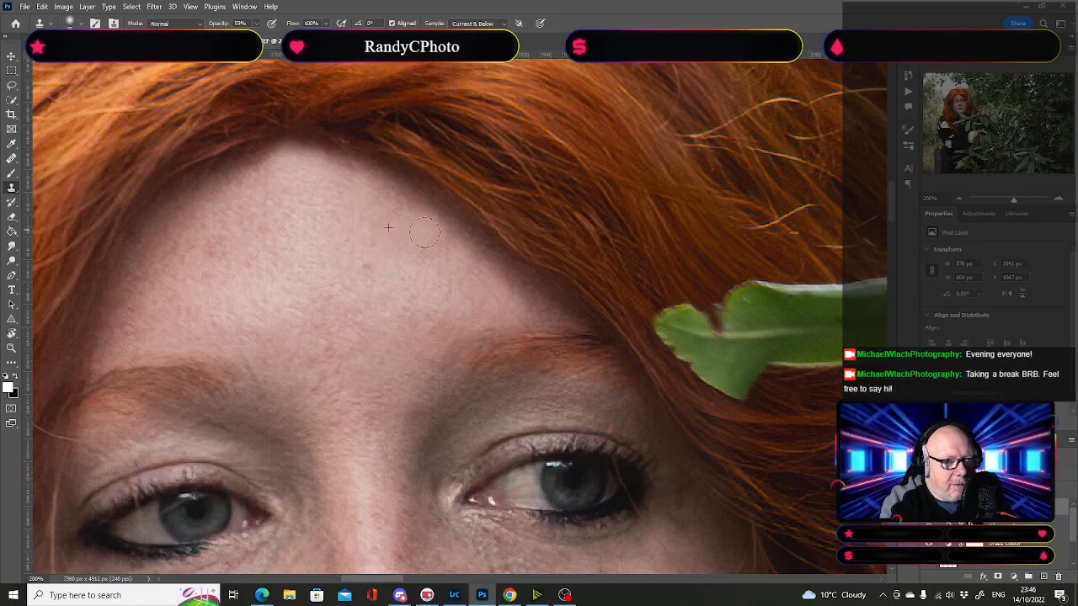
pyautogui.keyDown('alt'); pyautogui.click(387, 263); pyautogui.keyUp('alt')
pyautogui.moveTo(371, 220); pyautogui.dragTo(368, 192)
pyautogui.keyDown('alt'); pyautogui.click(440, 277); pyautogui.keyUp('alt')
pyautogui.moveTo(457, 258)
pyautogui.mouseDown()
pyautogui.moveTo(470, 273)
pyautogui.moveTo(469, 303)
pyautogui.mouseUp()
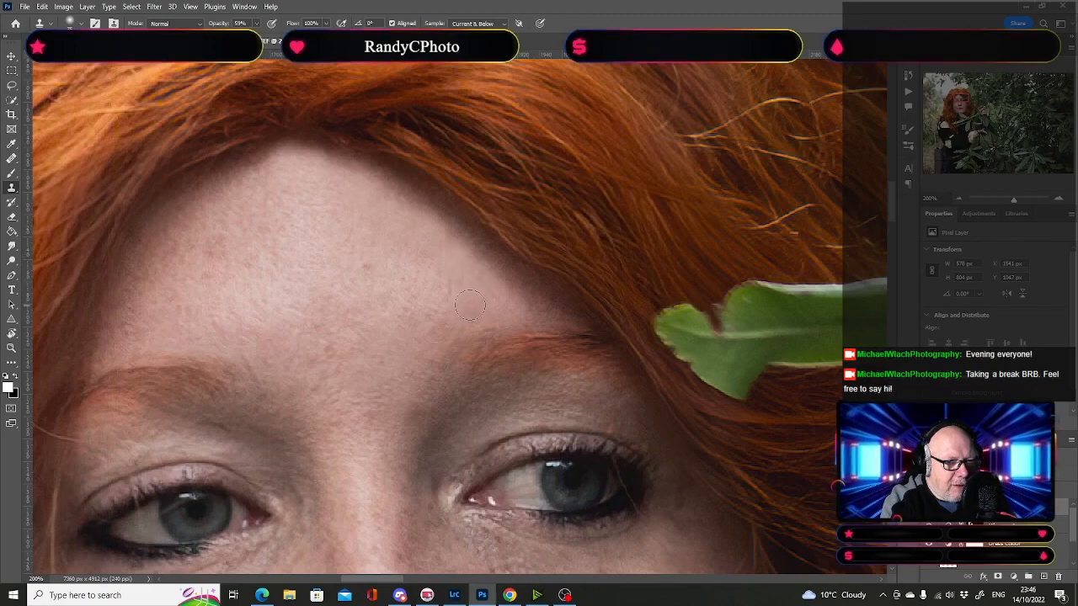
pyautogui.keyDown('alt'); pyautogui.click(512, 291); pyautogui.keyUp('alt')
pyautogui.click(493, 289)
pyautogui.hotkey('ctrl', 'z')
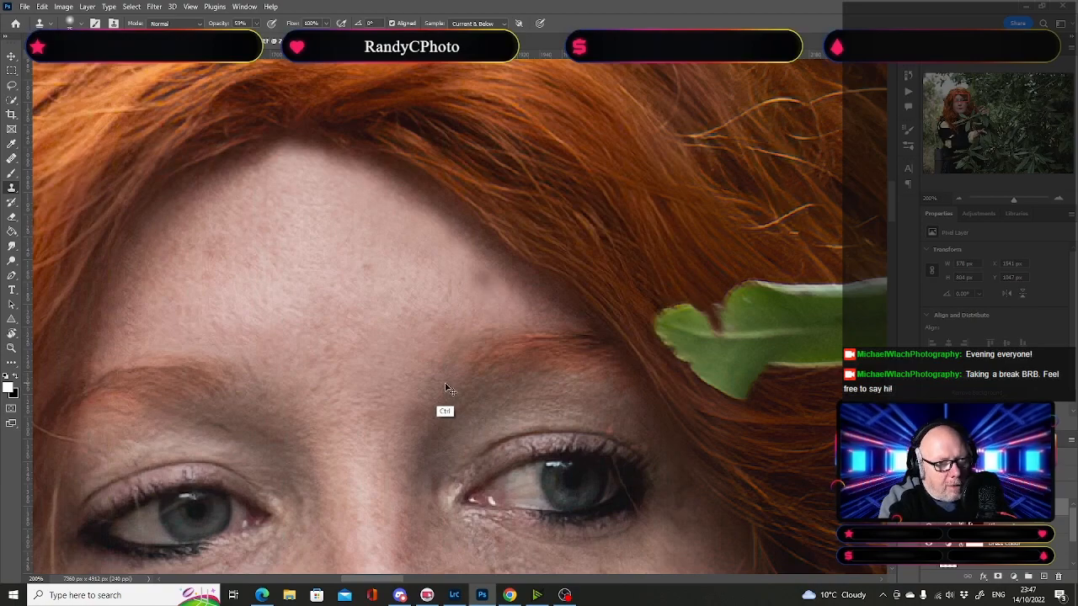
# Step: Clone out the remaining small marks on the middle of the forehead and on the side away from the leaf
pyautogui.keyDown('alt'); pyautogui.click(474, 294); pyautogui.keyUp('alt')
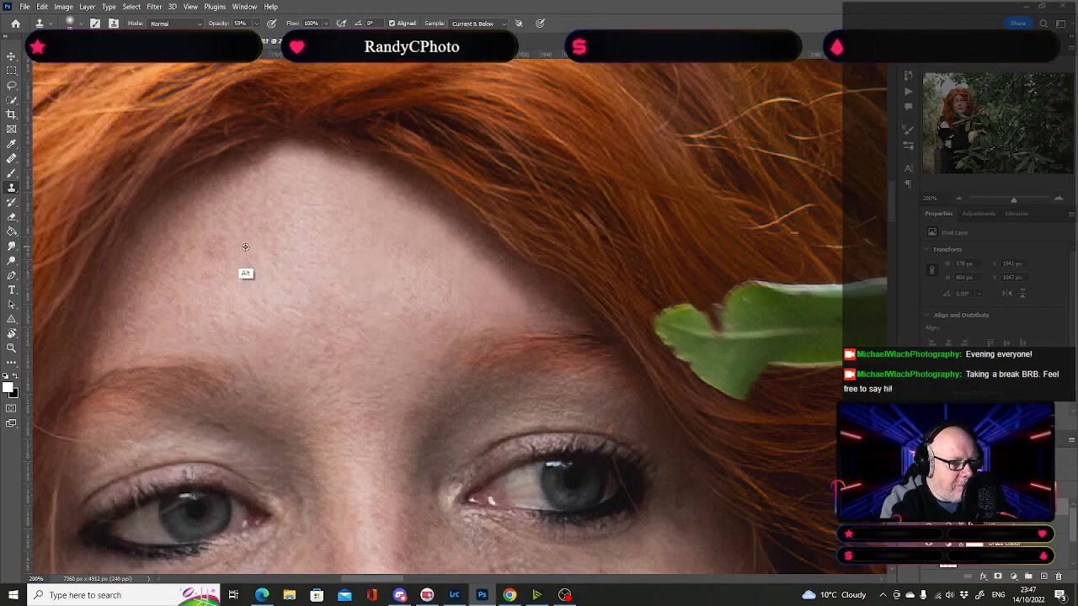
pyautogui.keyDown('alt'); pyautogui.click(227, 315); pyautogui.keyUp('alt')
pyautogui.click(205, 277)
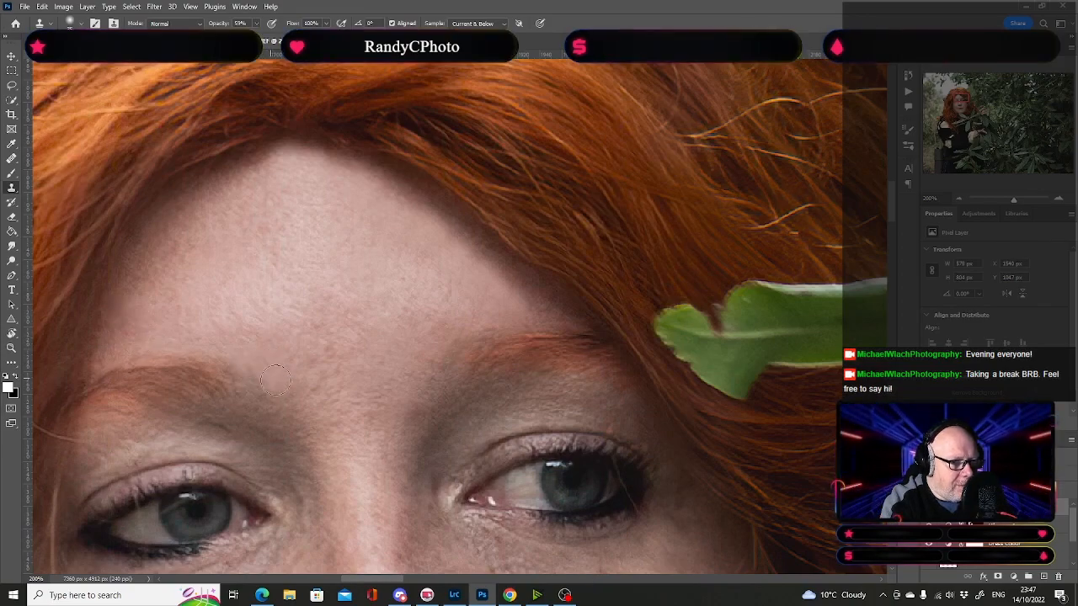
pyautogui.moveTo(344, 438); pyautogui.dragTo(366, 278)
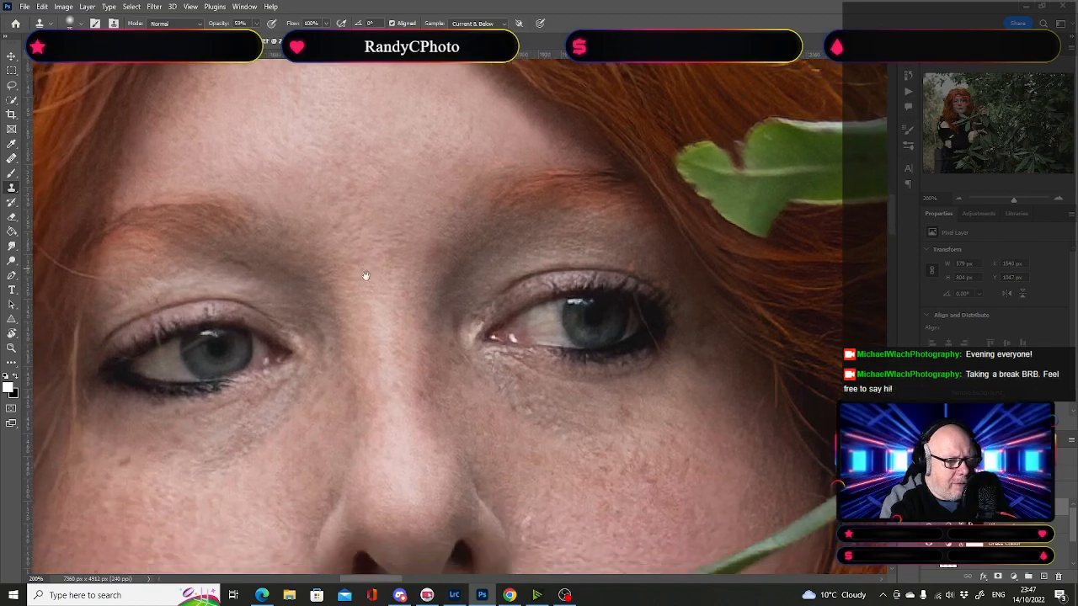
pyautogui.moveTo(358, 399); pyautogui.dragTo(345, 355)
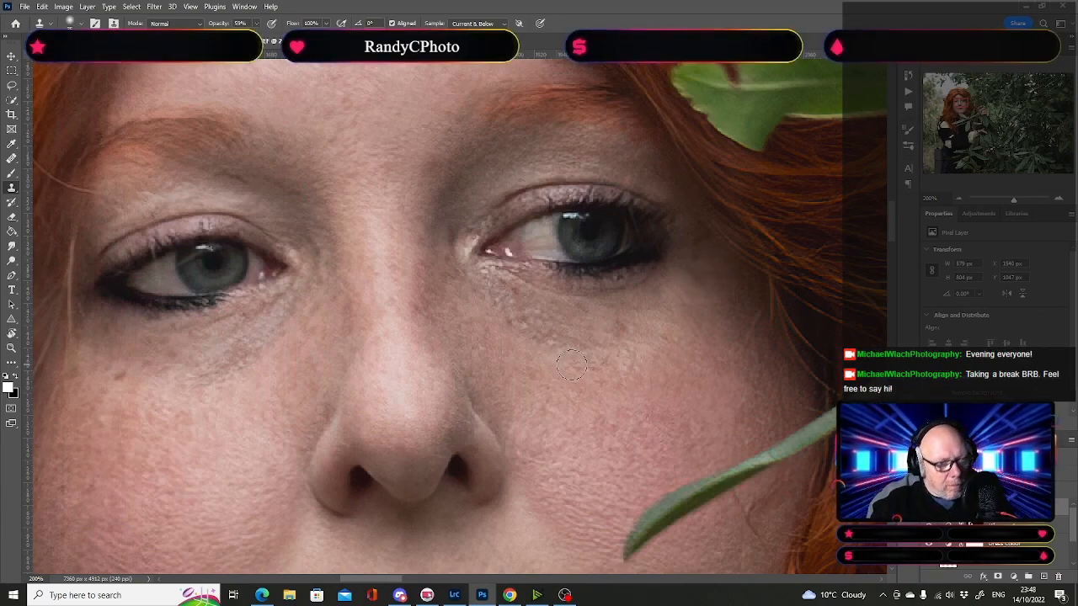
# Step: Fit the whole image in view and merge a copy of all layers into one new layer
pyautogui.hotkey('ctrl', '0')
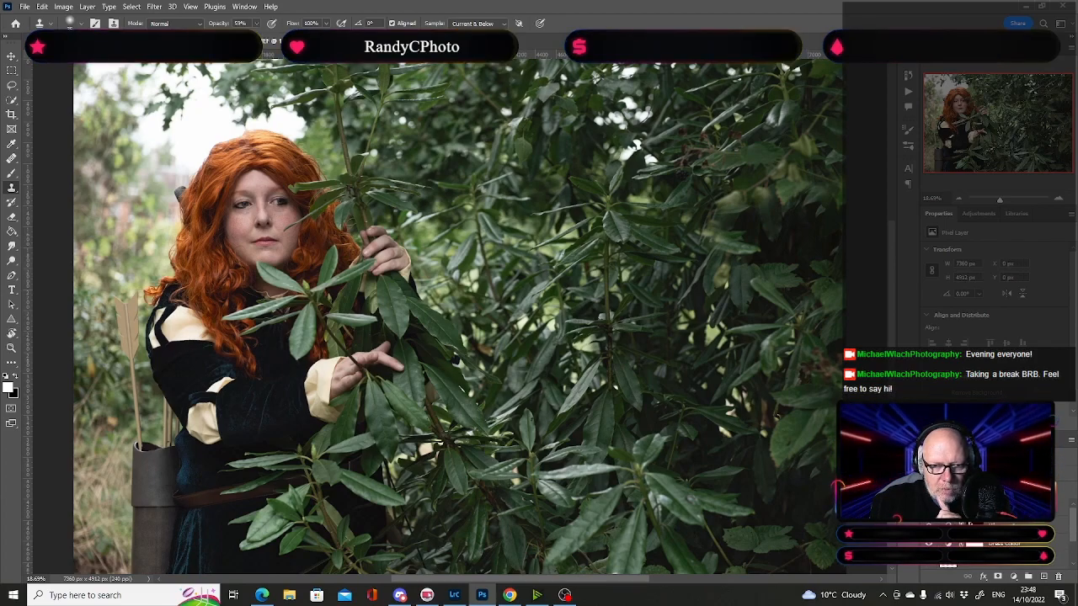
pyautogui.hotkey('ctrl', 'alt', 'a')
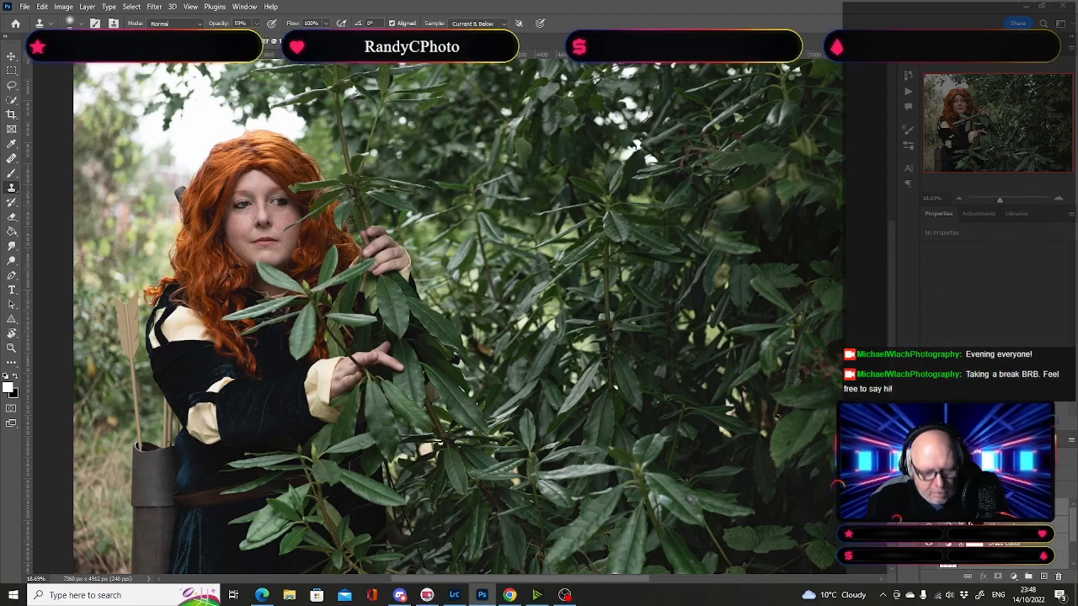
pyautogui.hotkey('ctrl', 'alt', 'e')
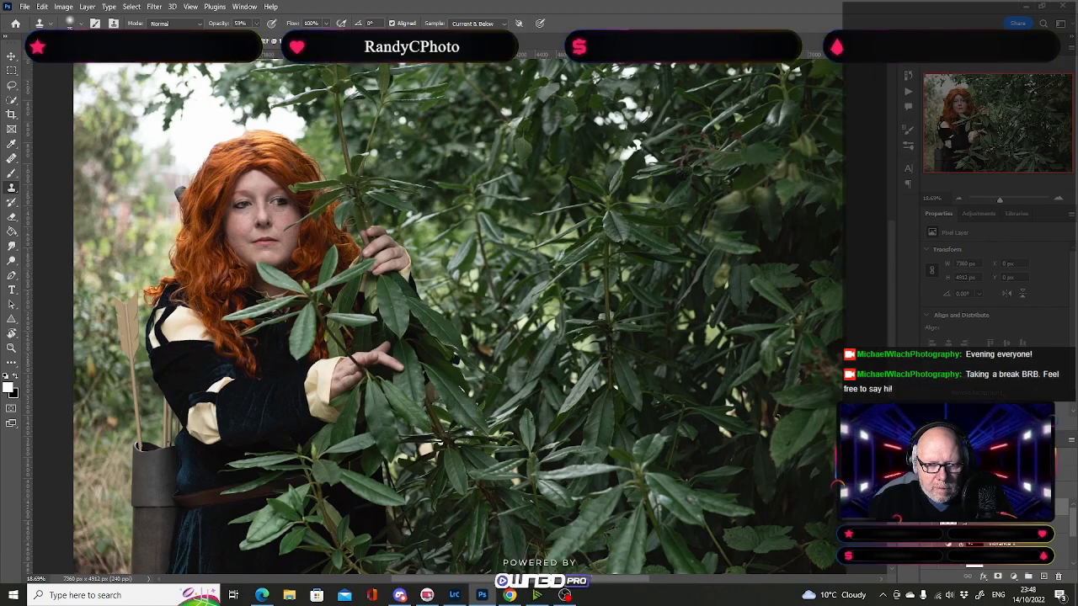
# Step: Hide and reshow the edited result twice to compare the portrait before and after retouching
pyautogui.hotkey('ctrl', ',')
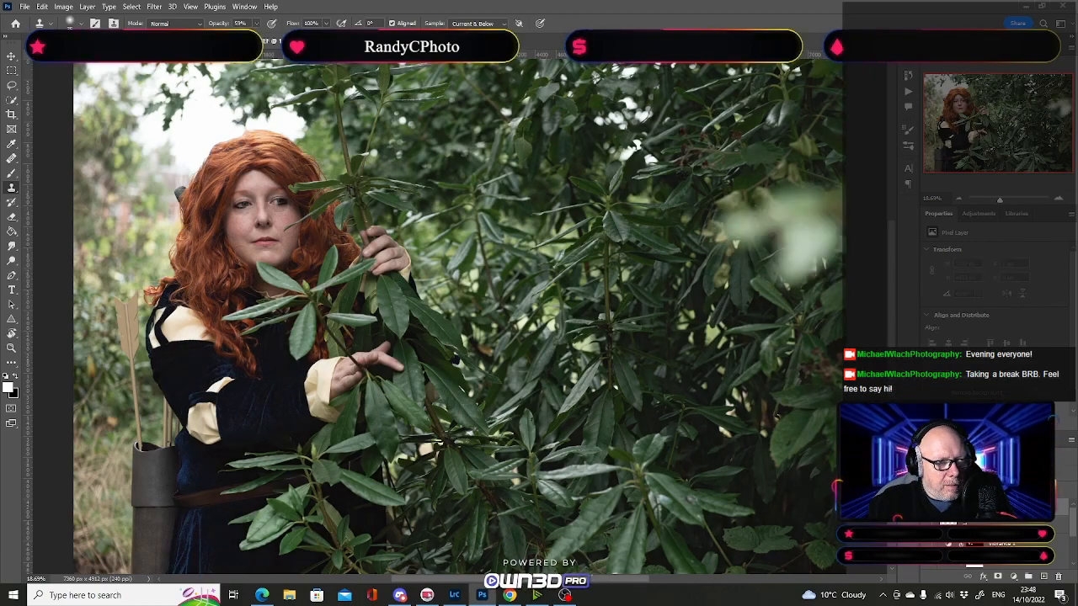
pyautogui.hotkey('ctrl', ',')
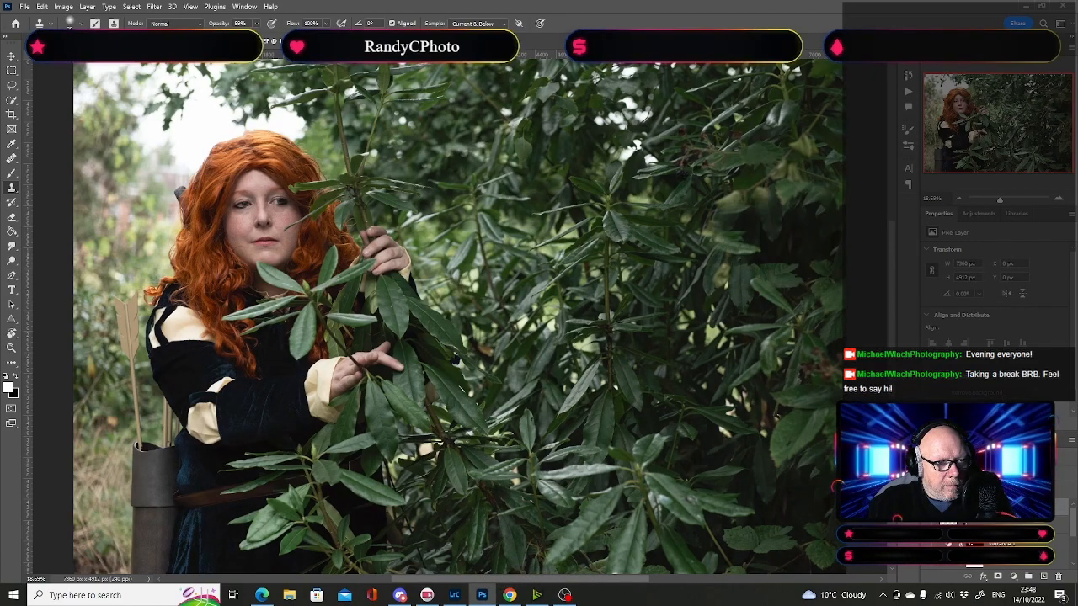
pyautogui.hotkey('ctrl', ',')
pyautogui.hotkey('ctrl', ',')
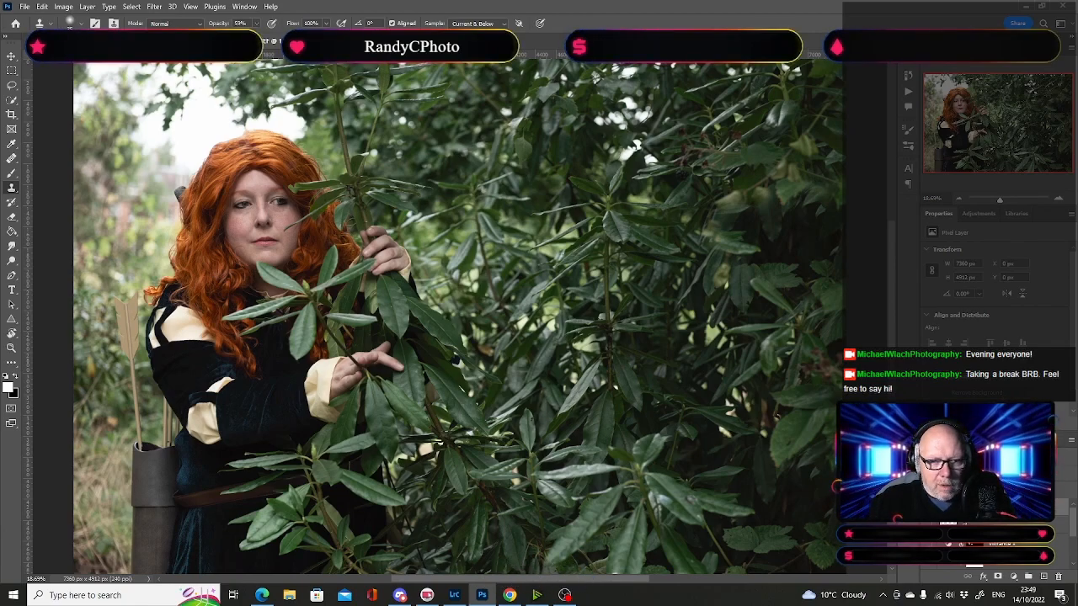
# Step: Find the Frequency Separation action in the portrait actions set and run it on the merged layer
pyautogui.click(908, 93)
pyautogui.scroll(-5, 827, 118)
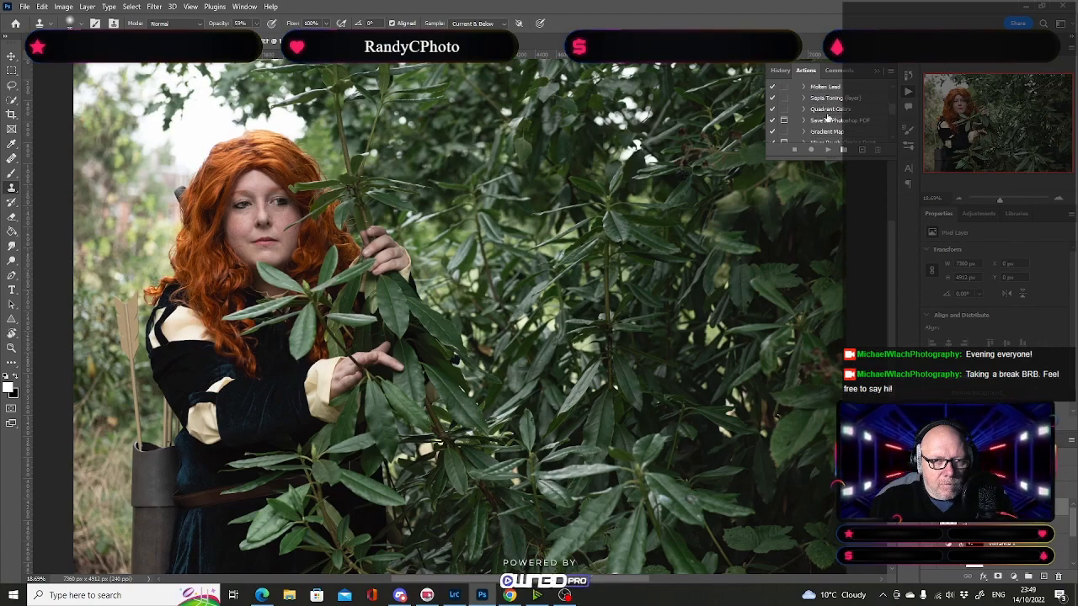
pyautogui.scroll(-3, 828, 118)
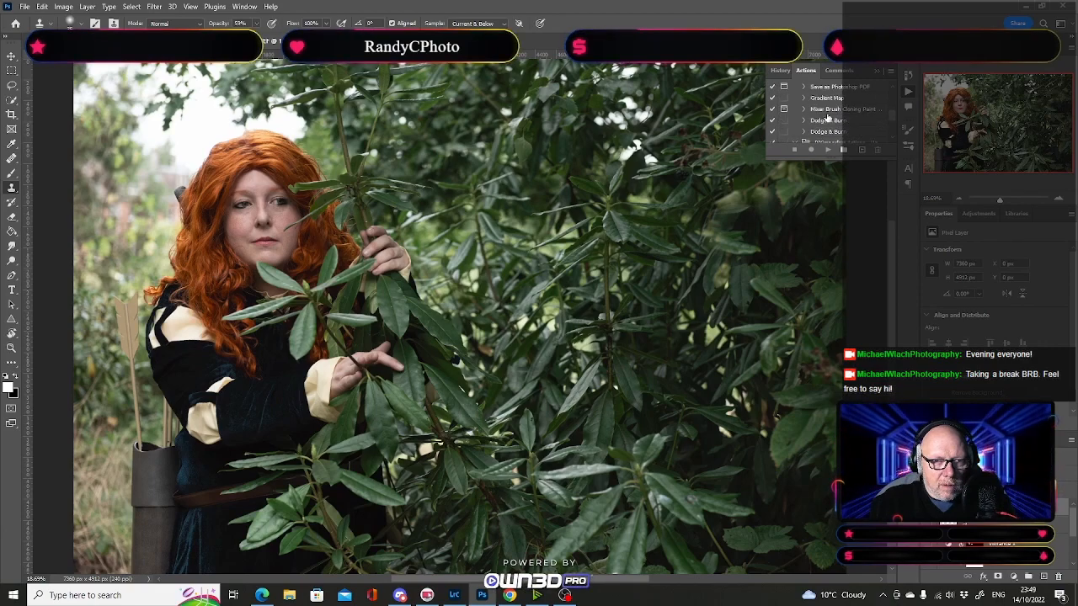
pyautogui.scroll(-3, 828, 118)
pyautogui.scroll(-2, 828, 118)
pyautogui.click(828, 134)
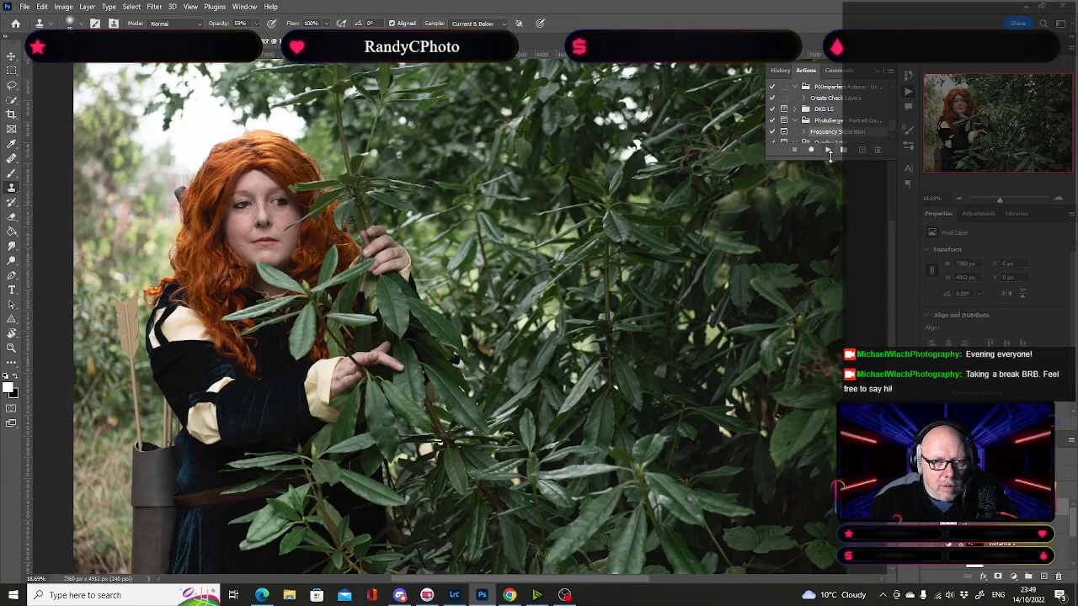
pyautogui.click(827, 150)
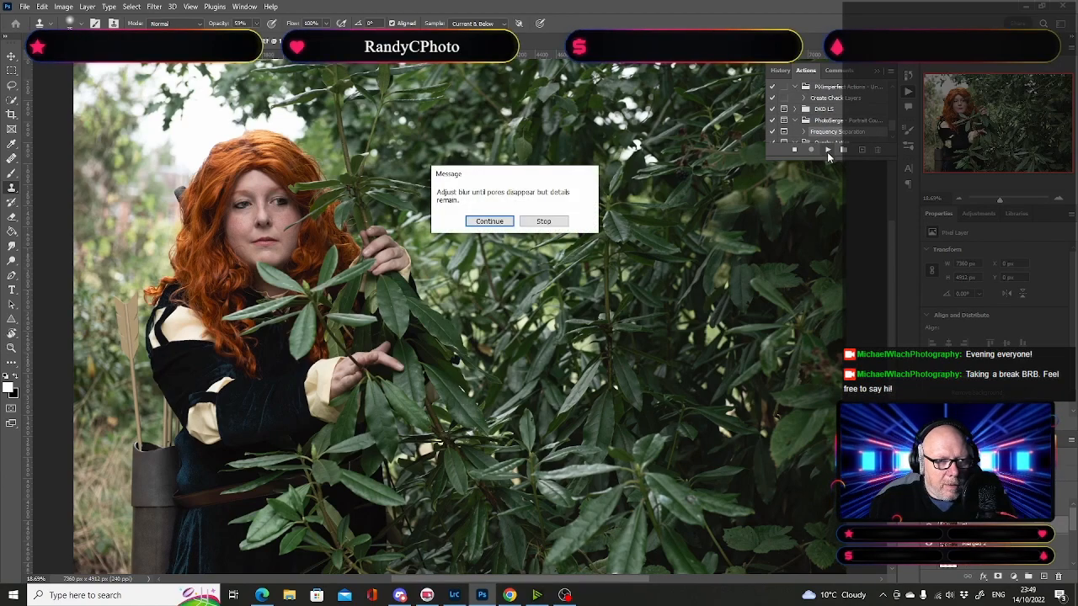
# Step: Continue the action and apply its Gaussian Blur with a radius of 6 pixels
pyautogui.click(494, 224)
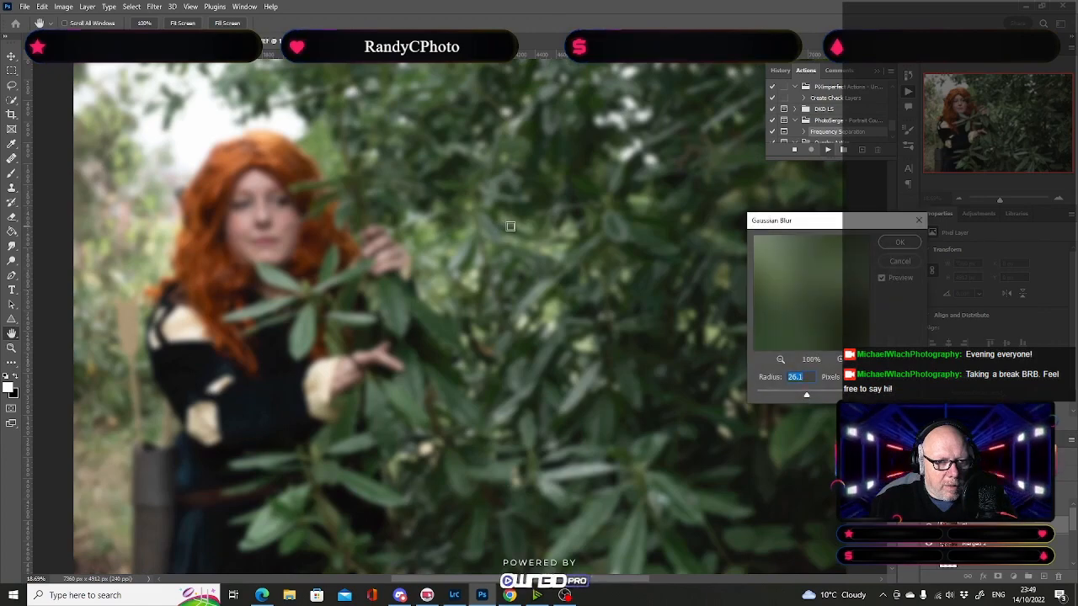
pyautogui.click(510, 226)
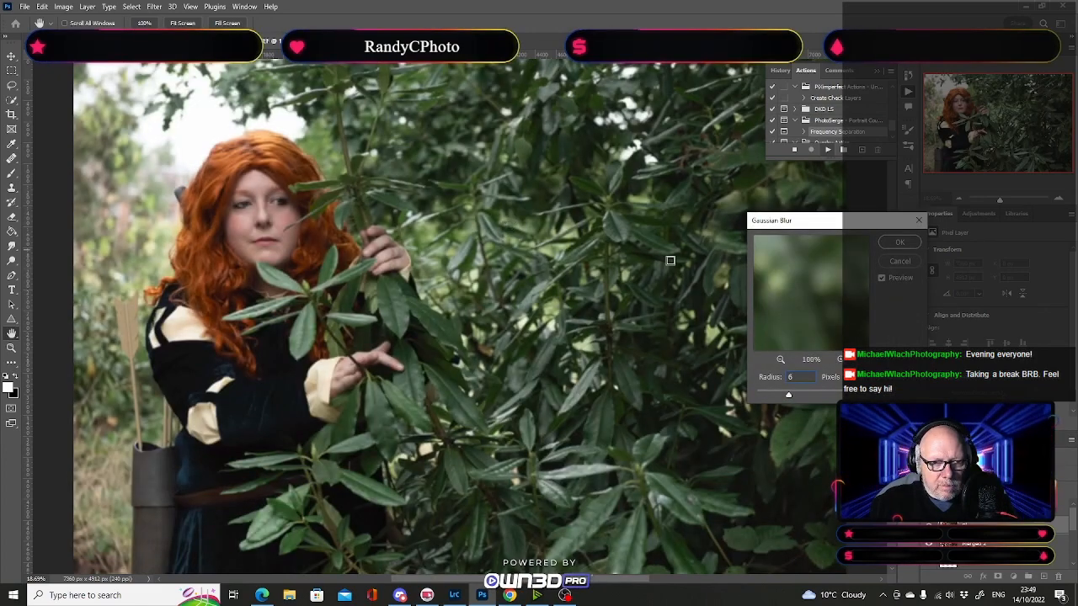
pyautogui.click(900, 242)
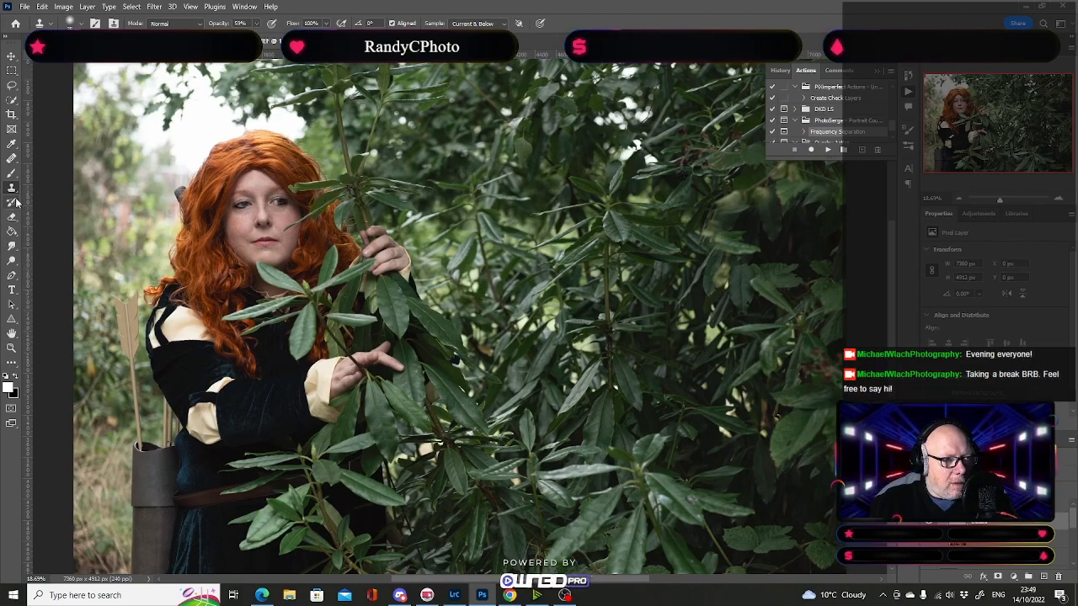
# Step: Set the Clone Stamp to sample only the current layer and retouch the skin around the mouth, under the eye and on the forehead
pyautogui.click(471, 24)
pyautogui.click(472, 37)
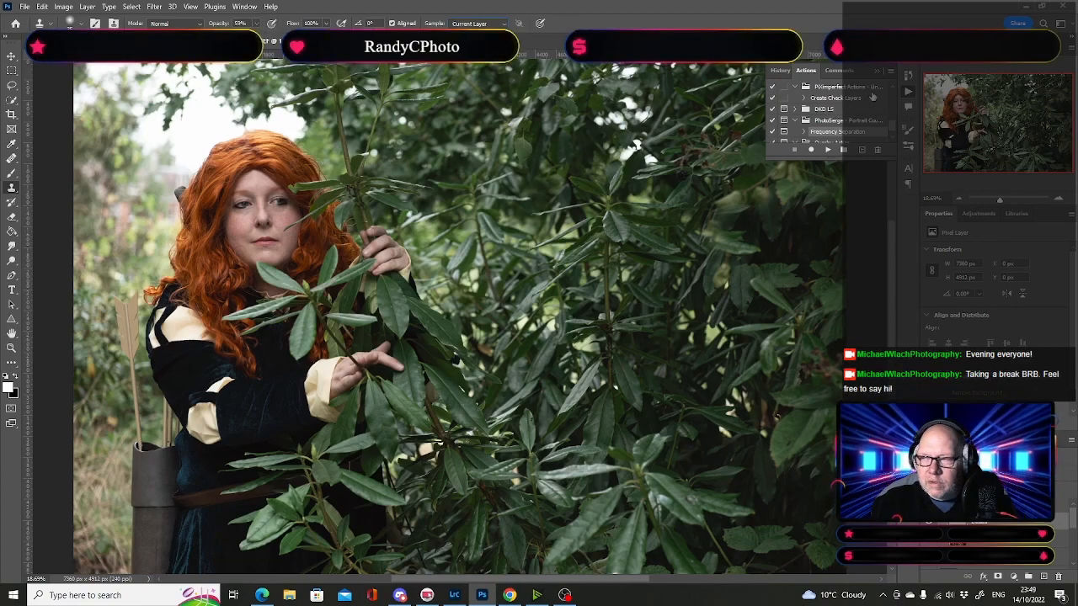
pyautogui.click(1059, 199)
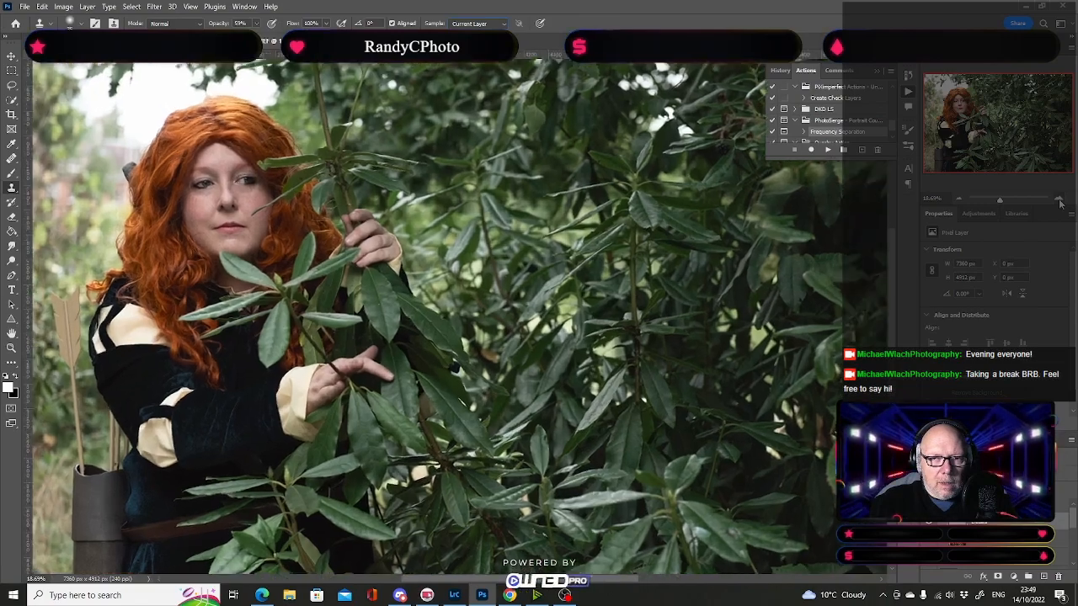
pyautogui.click(1059, 199)
pyautogui.click(1059, 199)
pyautogui.click(1059, 199)
pyautogui.moveTo(1006, 127); pyautogui.dragTo(968, 111)
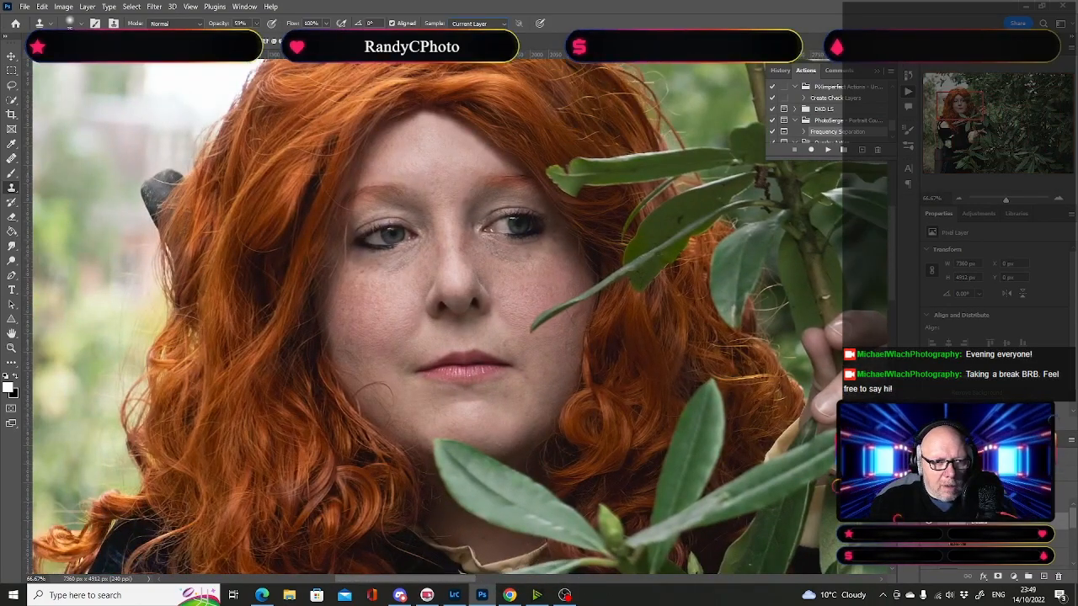
pyautogui.click(1060, 201)
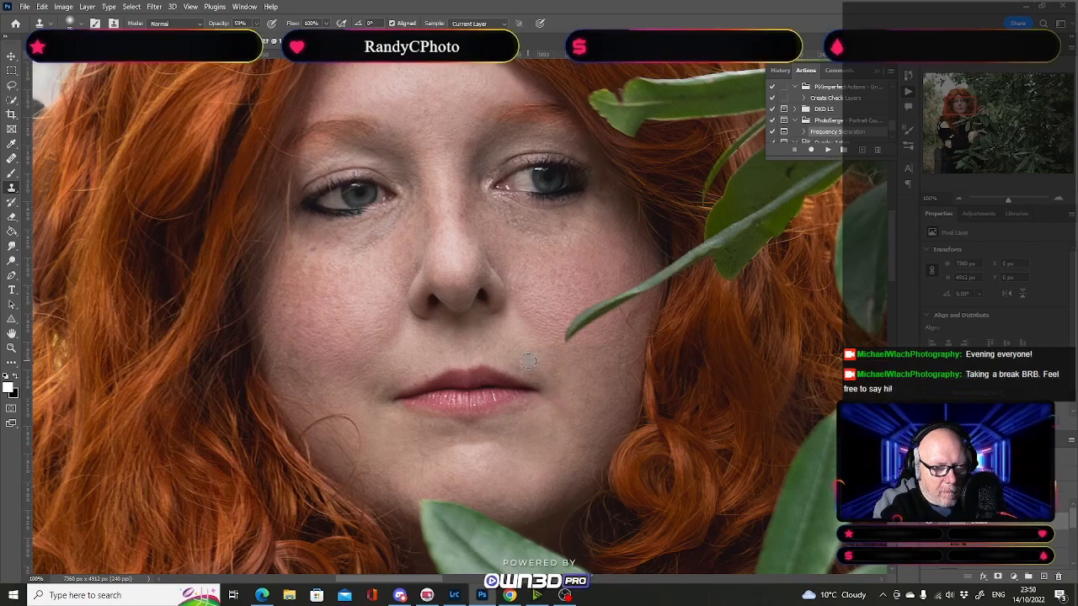
pyautogui.keyDown('alt'); pyautogui.click(426, 371); pyautogui.keyUp('alt')
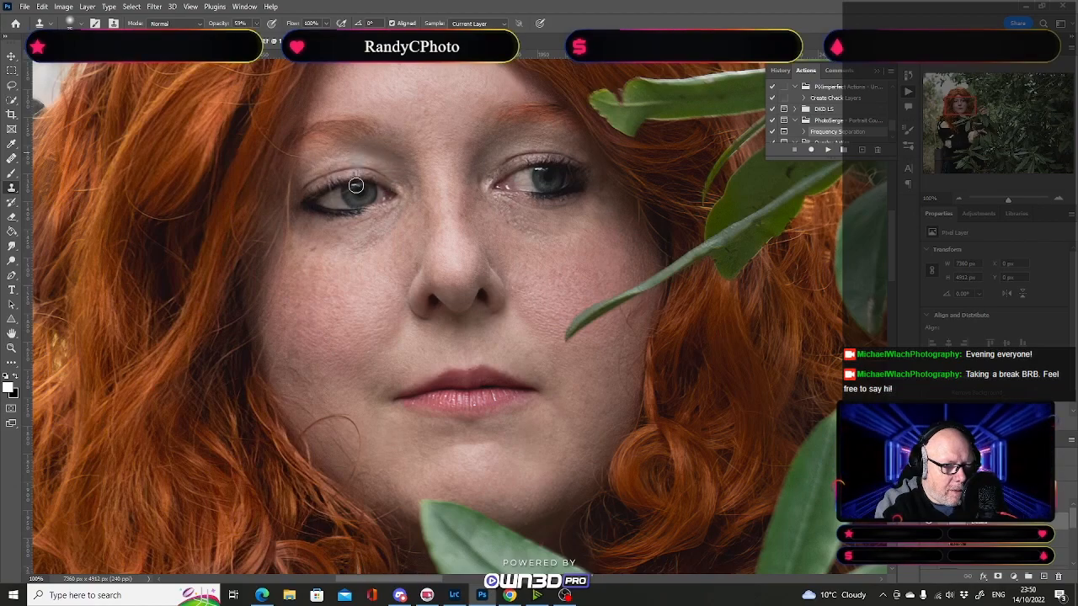
pyautogui.keyDown('alt'); pyautogui.click(339, 251); pyautogui.keyUp('alt')
pyautogui.moveTo(451, 248); pyautogui.dragTo(438, 375)
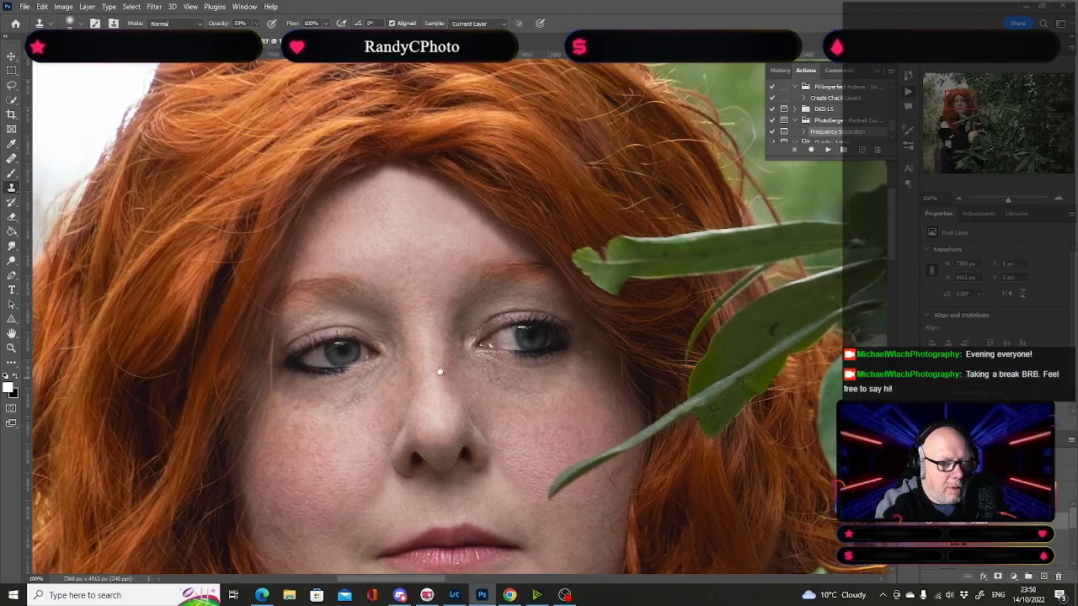
pyautogui.keyDown('alt'); pyautogui.click(381, 216); pyautogui.keyUp('alt')
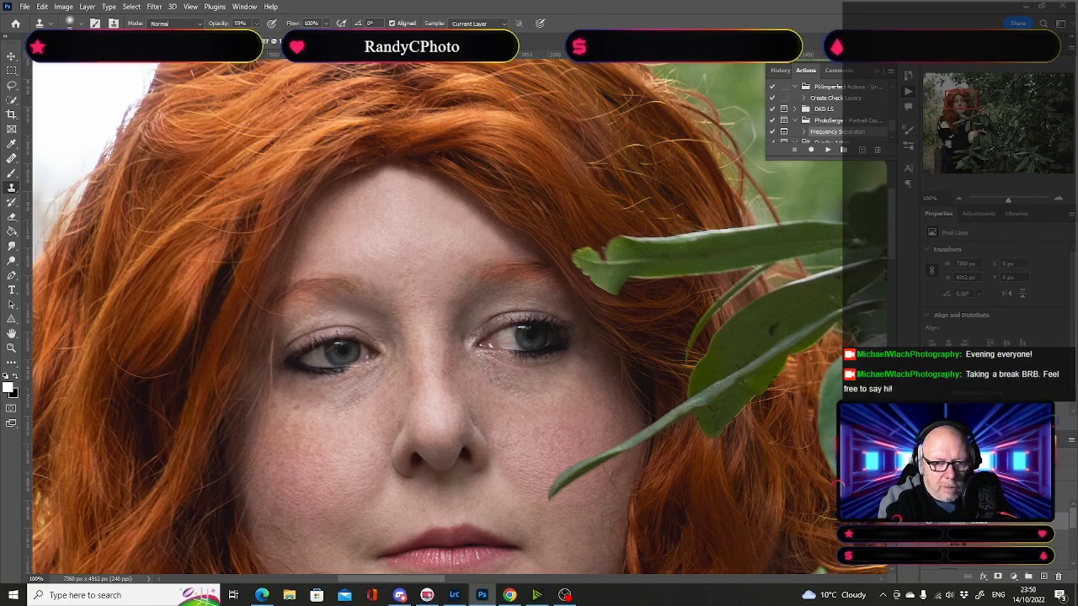
# Step: Lasso the forehead from the hairline around the eyebrows to the nose bridge and apply a 6.0-pixel Gaussian Blur
pyautogui.press('l')
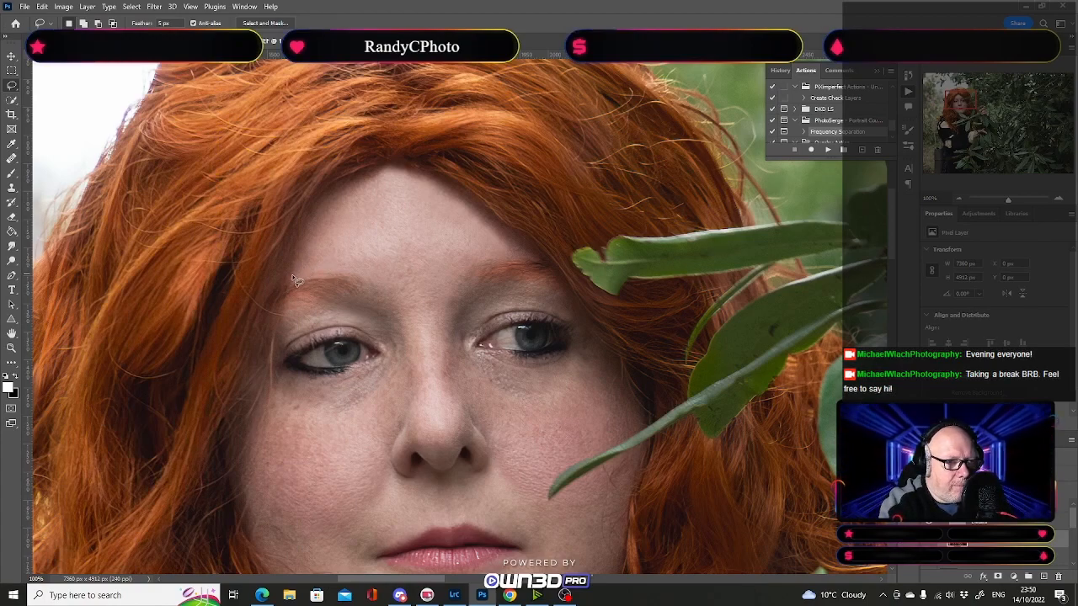
pyautogui.moveTo(288, 275)
pyautogui.mouseDown()
pyautogui.moveTo(309, 226)
pyautogui.moveTo(334, 203)
pyautogui.mouseUp()
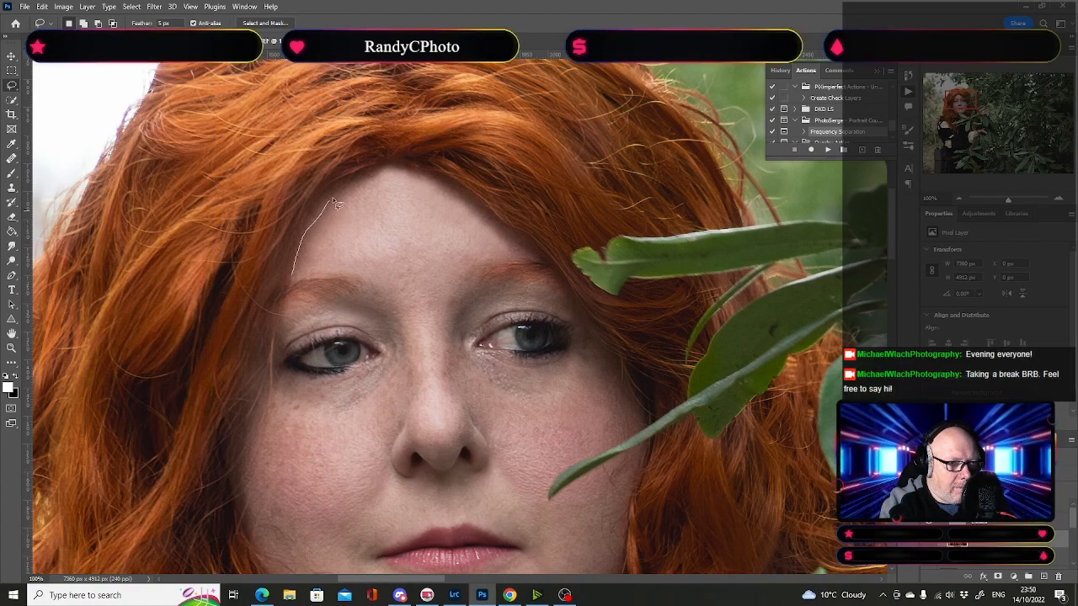
pyautogui.moveTo(421, 175)
pyautogui.mouseDown()
pyautogui.moveTo(471, 203)
pyautogui.moveTo(510, 249)
pyautogui.mouseUp()
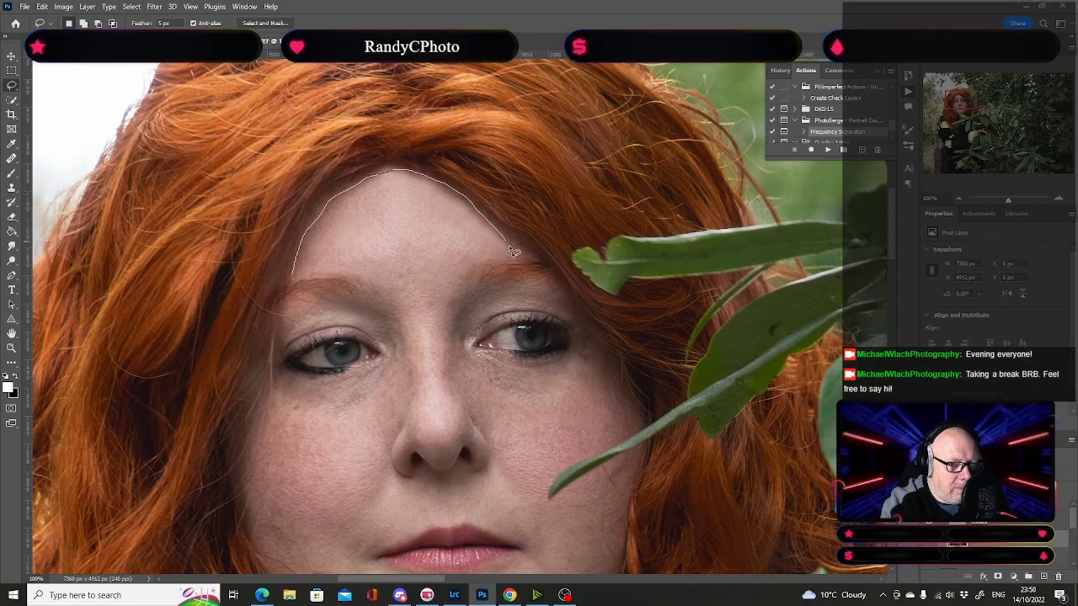
pyautogui.moveTo(453, 293); pyautogui.dragTo(435, 356)
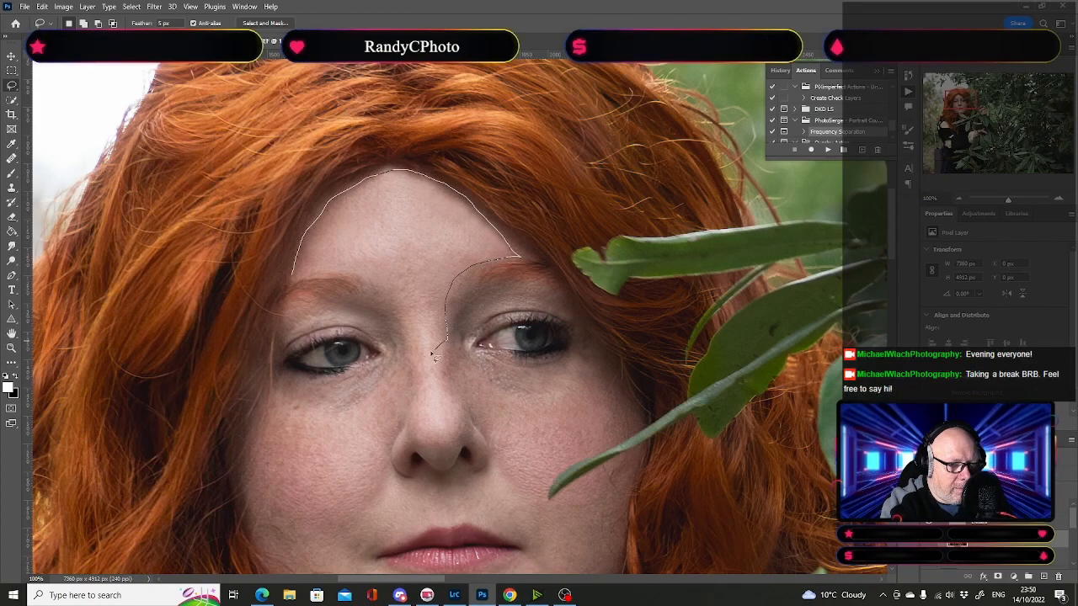
pyautogui.moveTo(329, 270); pyautogui.dragTo(293, 273)
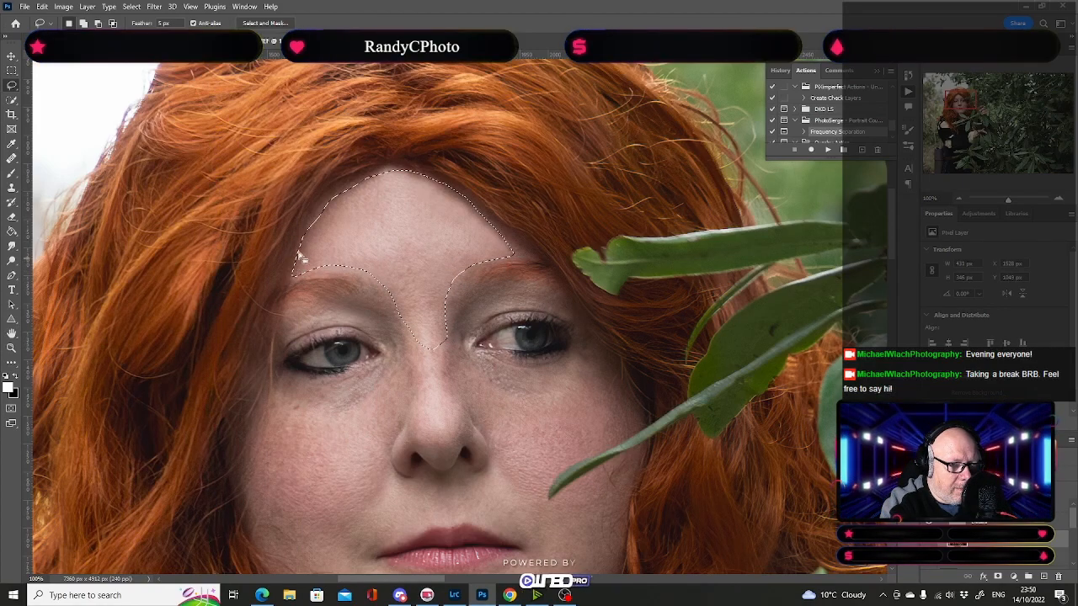
pyautogui.click(154, 7)
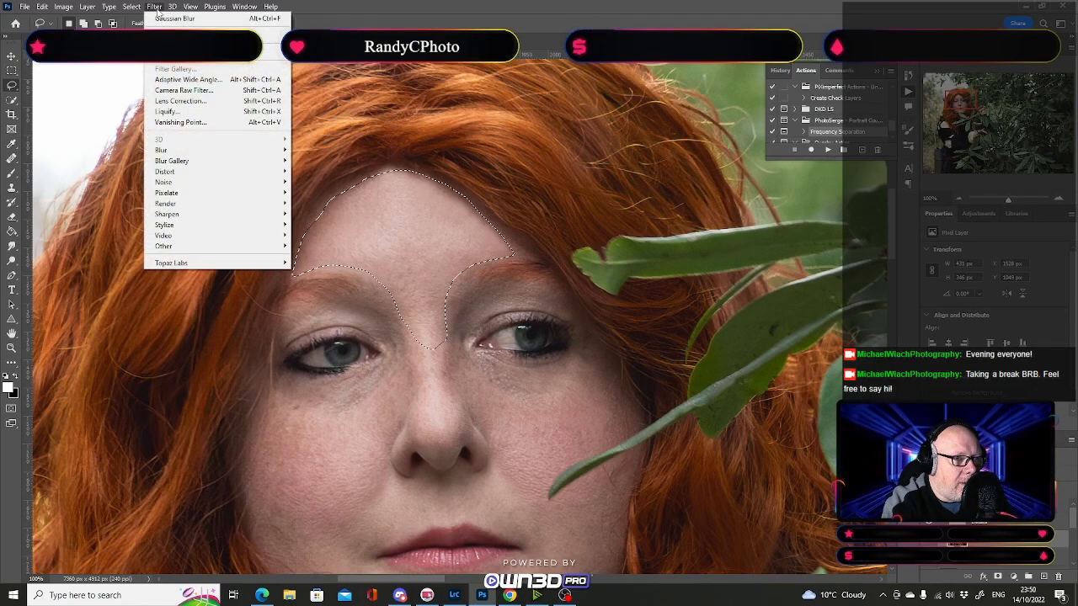
pyautogui.moveTo(219, 150)
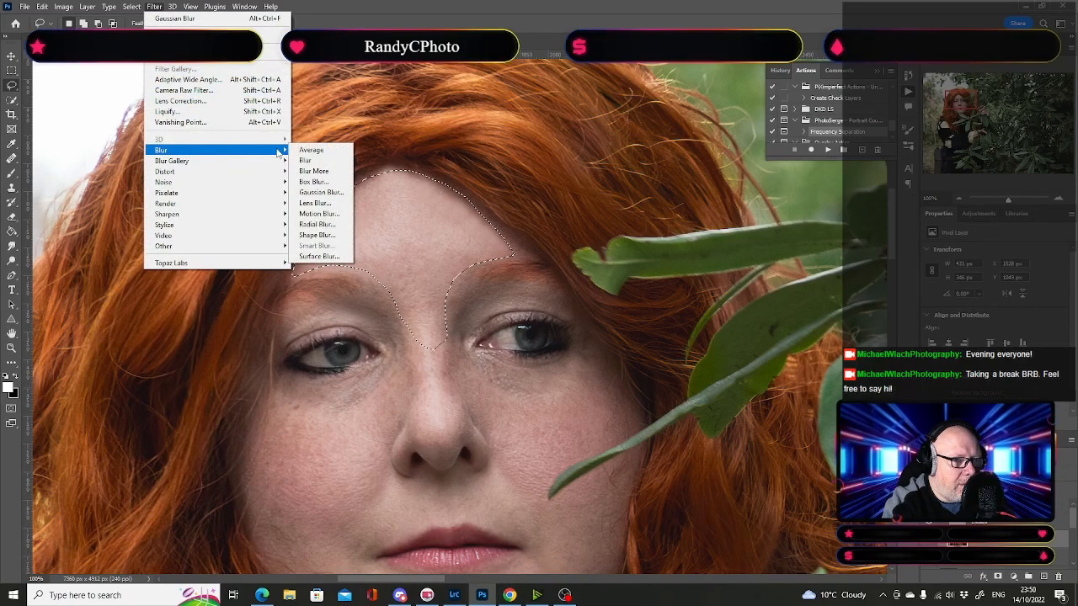
pyautogui.click(308, 193)
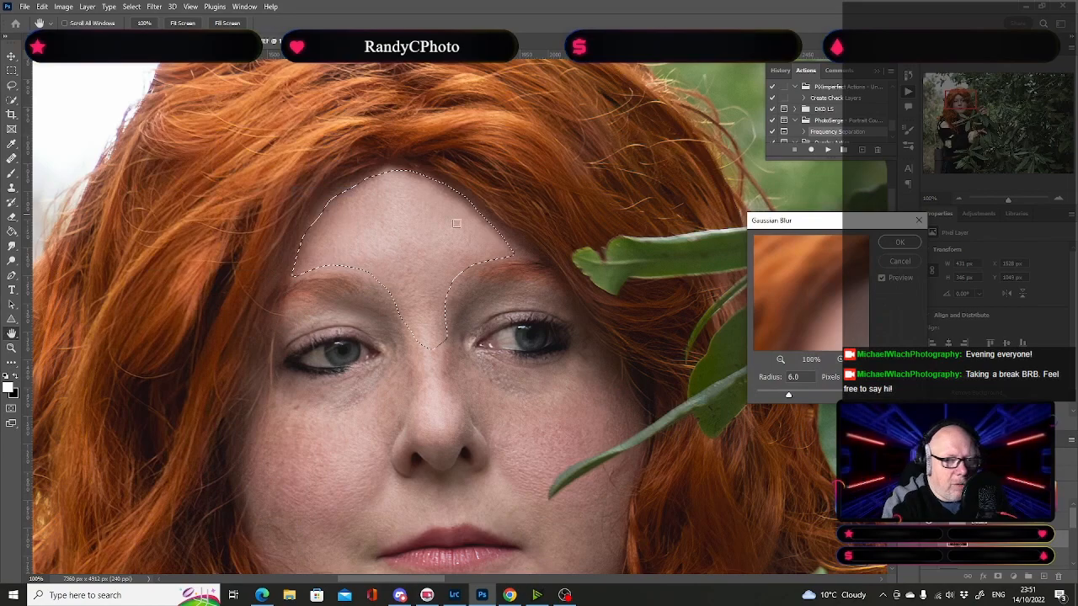
pyautogui.click(898, 242)
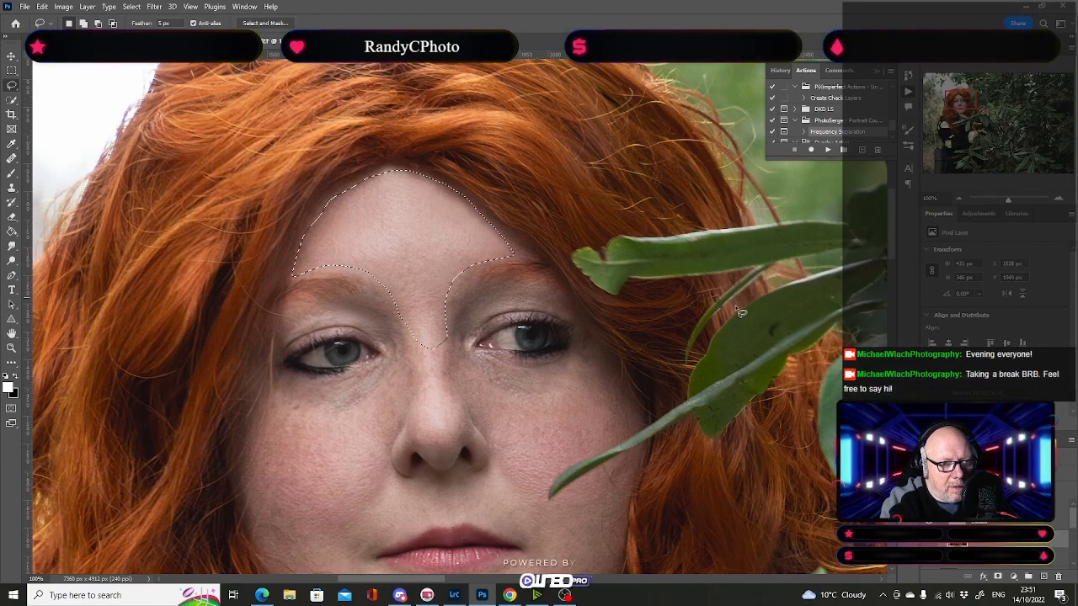
# Step: Lasso the cheek behind the leaf, the chin and that eye's surrounding skin, excluding leaf, lips and eye, and repeat the Gaussian Blur
pyautogui.moveTo(576, 419); pyautogui.dragTo(544, 345)
pyautogui.click(461, 256)
pyautogui.moveTo(483, 266); pyautogui.dragTo(572, 254)
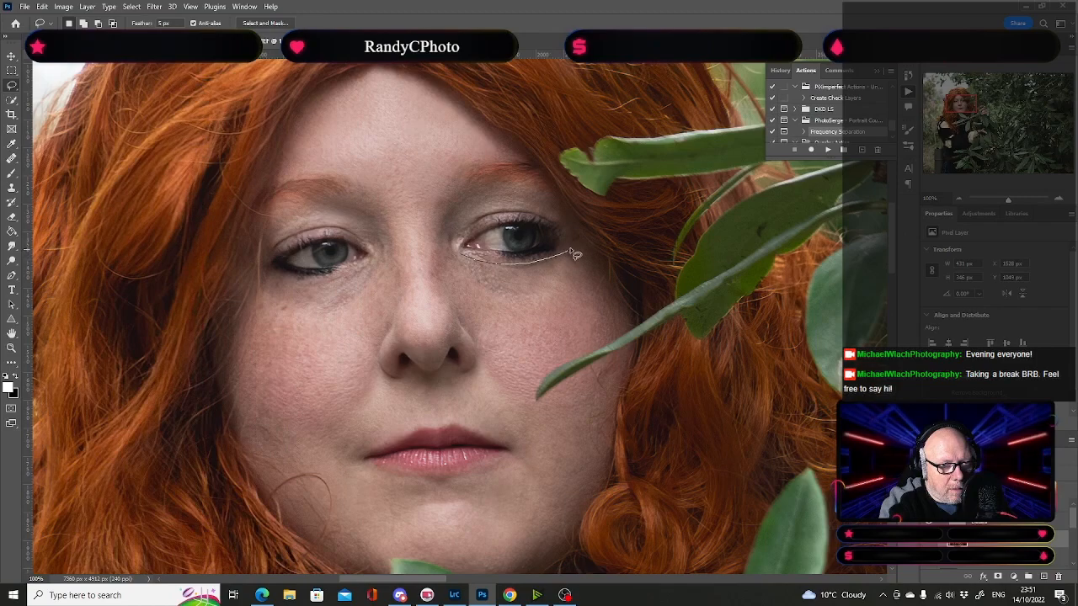
pyautogui.moveTo(612, 292)
pyautogui.mouseDown()
pyautogui.moveTo(628, 313)
pyautogui.moveTo(607, 344)
pyautogui.mouseUp()
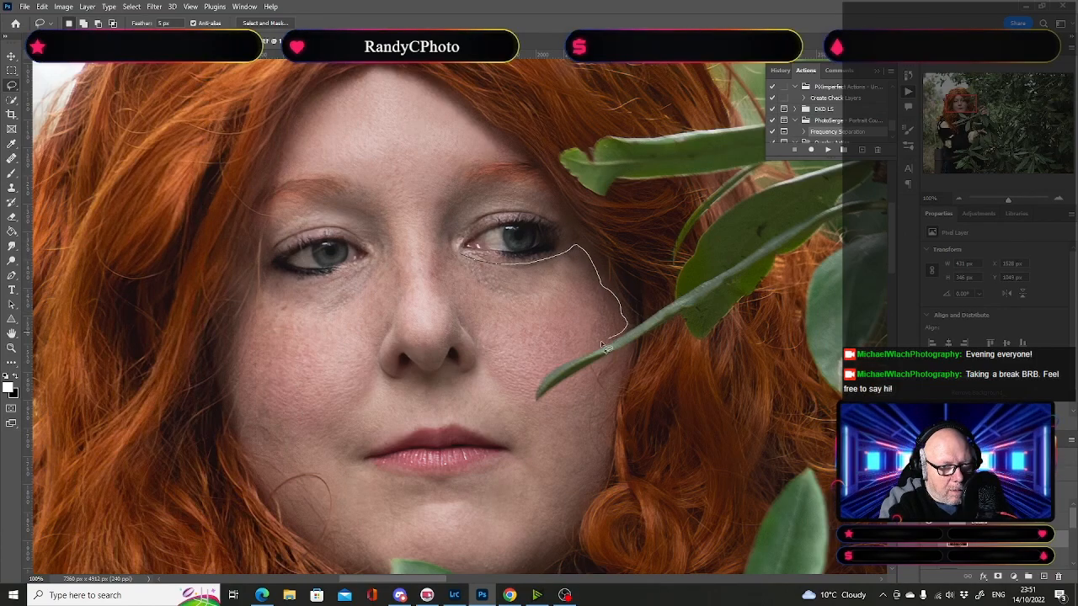
pyautogui.moveTo(536, 402)
pyautogui.mouseDown()
pyautogui.moveTo(619, 355)
pyautogui.moveTo(601, 402)
pyautogui.moveTo(614, 438)
pyautogui.mouseUp()
pyautogui.moveTo(555, 556)
pyautogui.mouseDown()
pyautogui.moveTo(536, 570)
pyautogui.moveTo(551, 494)
pyautogui.moveTo(499, 522)
pyautogui.mouseUp()
pyautogui.press('space')
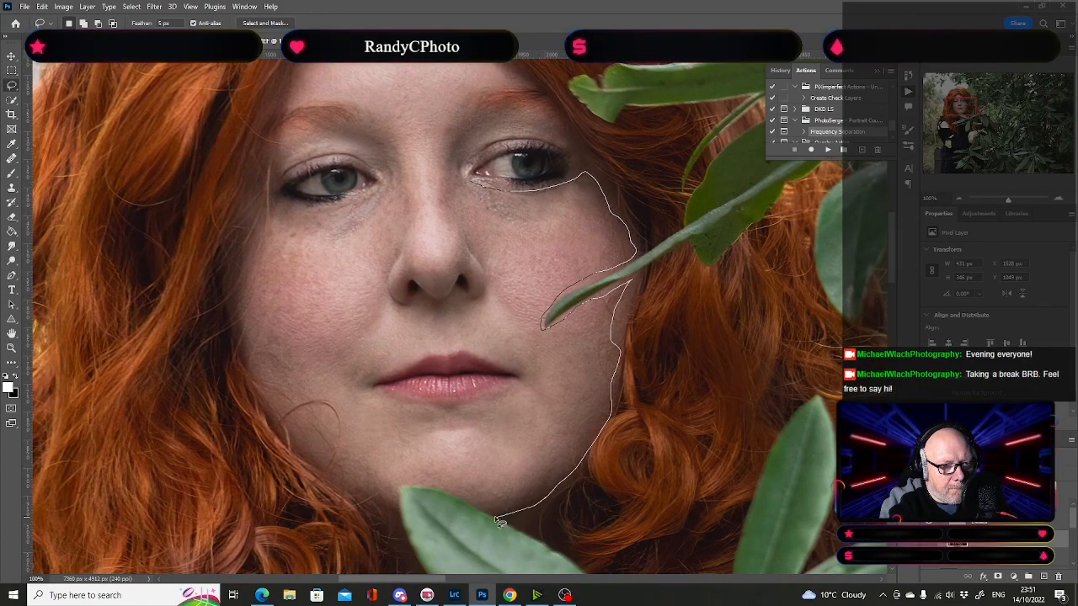
pyautogui.moveTo(428, 489); pyautogui.dragTo(371, 493)
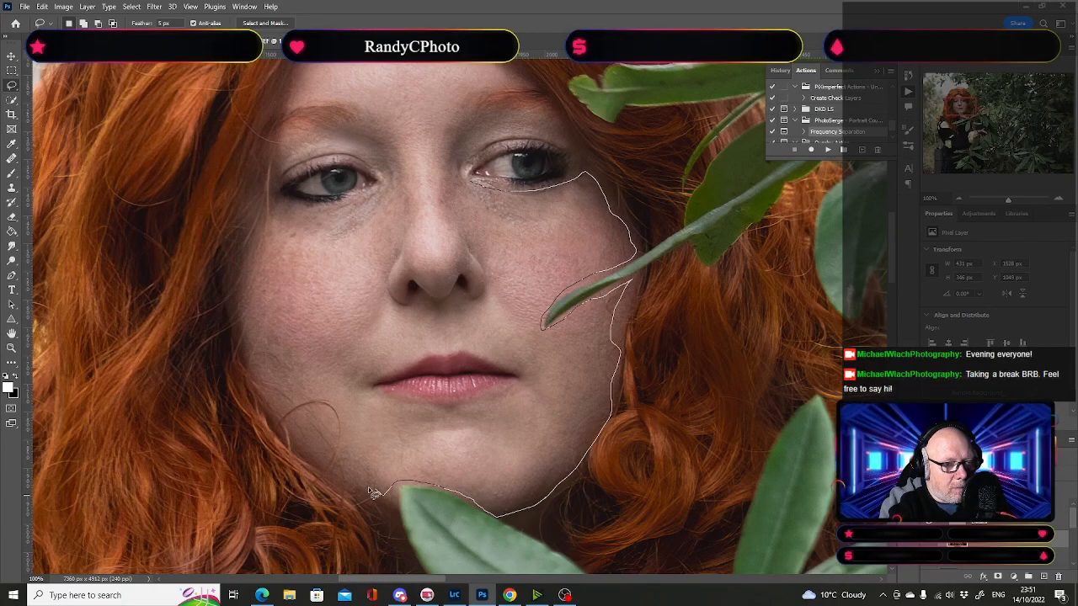
pyautogui.moveTo(343, 439)
pyautogui.mouseDown()
pyautogui.moveTo(334, 404)
pyautogui.moveTo(371, 399)
pyautogui.moveTo(405, 411)
pyautogui.mouseUp()
pyautogui.moveTo(519, 401)
pyautogui.mouseDown()
pyautogui.moveTo(492, 321)
pyautogui.moveTo(480, 260)
pyautogui.mouseUp()
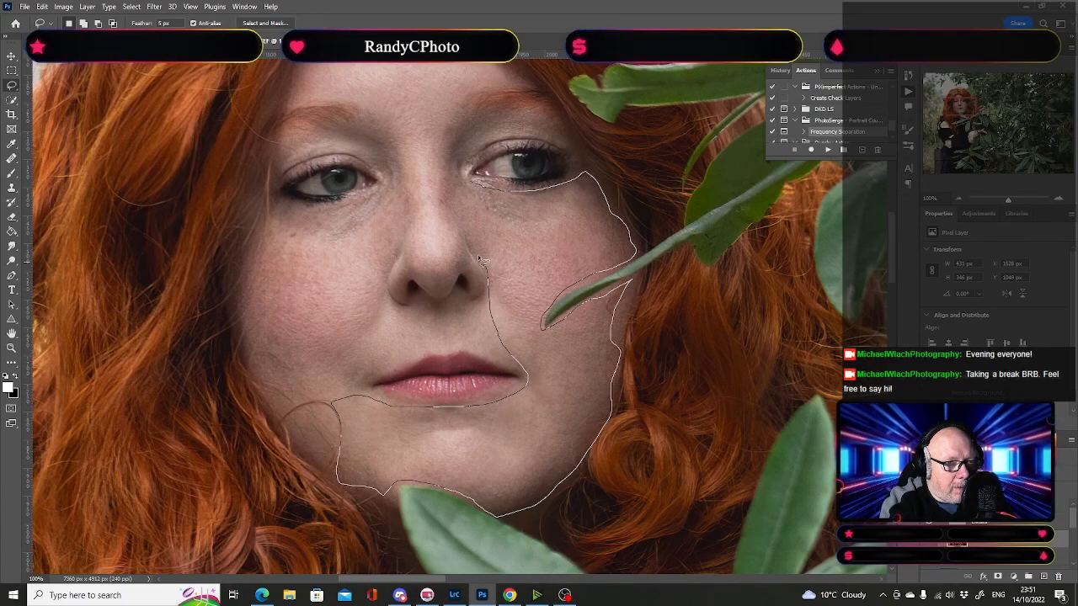
pyautogui.moveTo(459, 195)
pyautogui.mouseDown()
pyautogui.moveTo(463, 158)
pyautogui.moveTo(484, 129)
pyautogui.mouseUp()
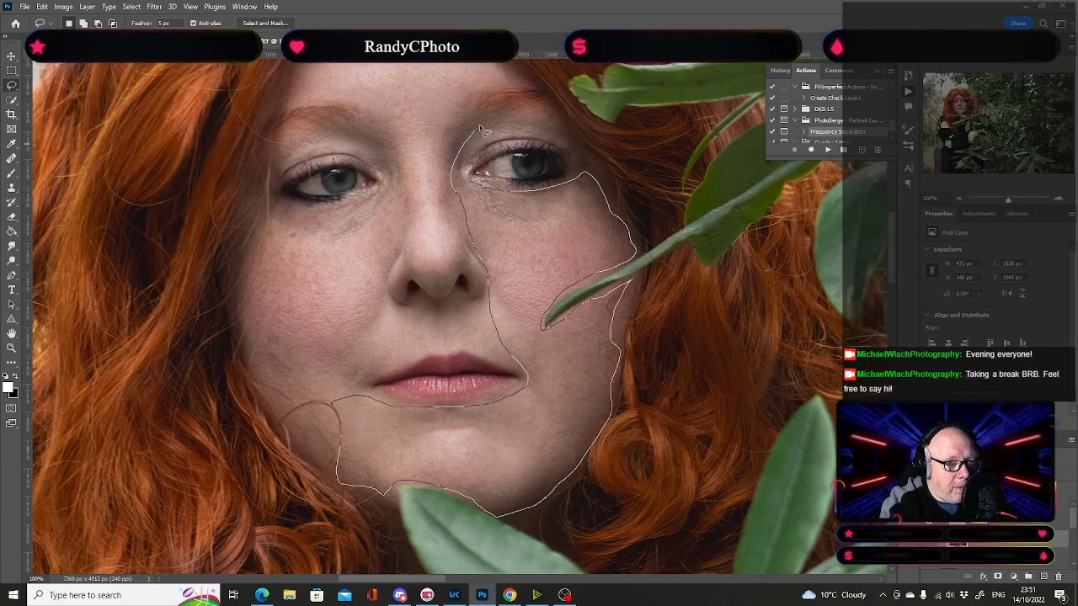
pyautogui.moveTo(569, 132); pyautogui.dragTo(569, 148)
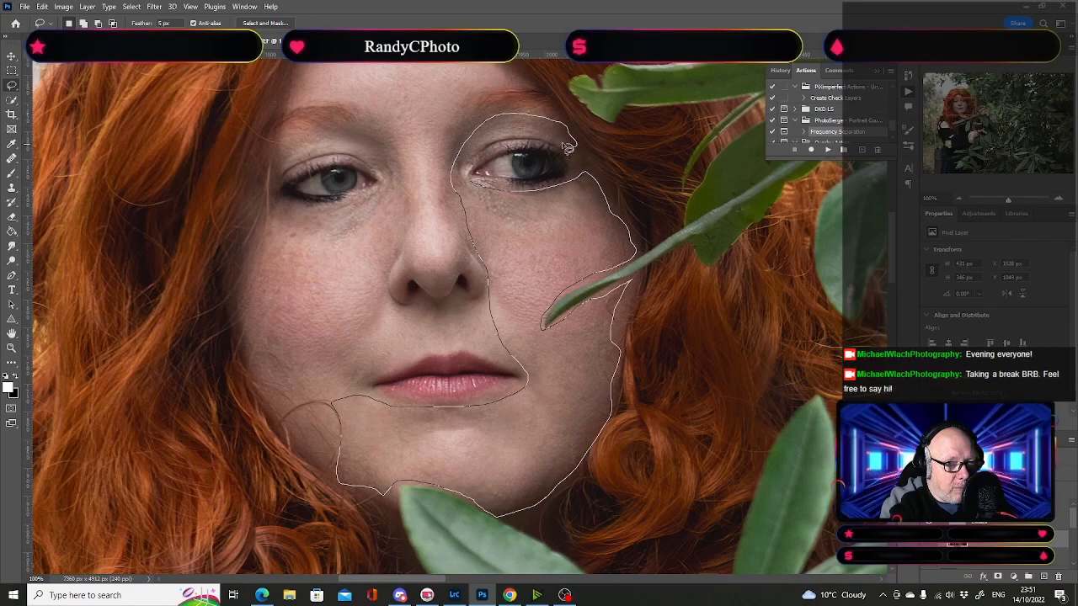
pyautogui.moveTo(495, 147); pyautogui.dragTo(470, 192)
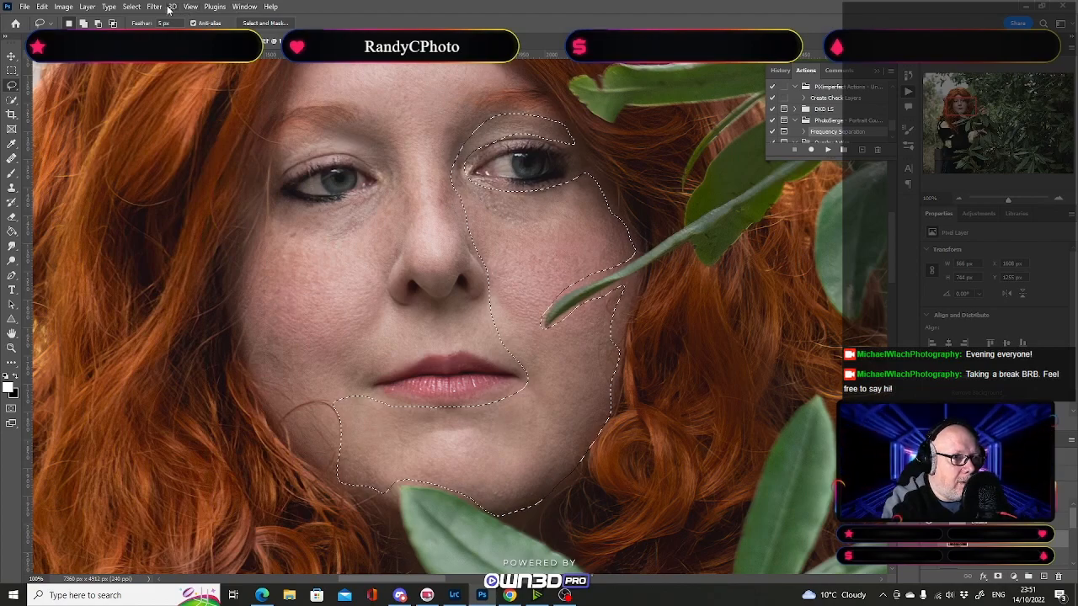
pyautogui.click(154, 7)
pyautogui.click(177, 19)
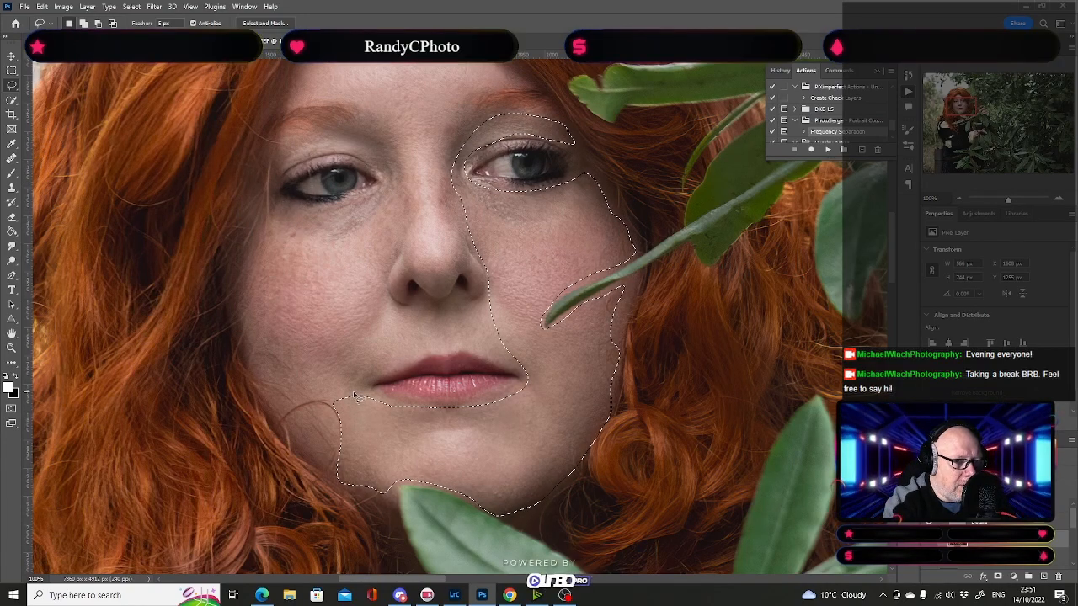
# Step: Lasso the other cheek with its eyelid and jaw, leaving out the eye and the stray hair curl, and repeat the Gaussian Blur
pyautogui.moveTo(335, 403)
pyautogui.mouseDown()
pyautogui.moveTo(340, 429)
pyautogui.moveTo(332, 406)
pyautogui.moveTo(287, 410)
pyautogui.moveTo(269, 390)
pyautogui.mouseUp()
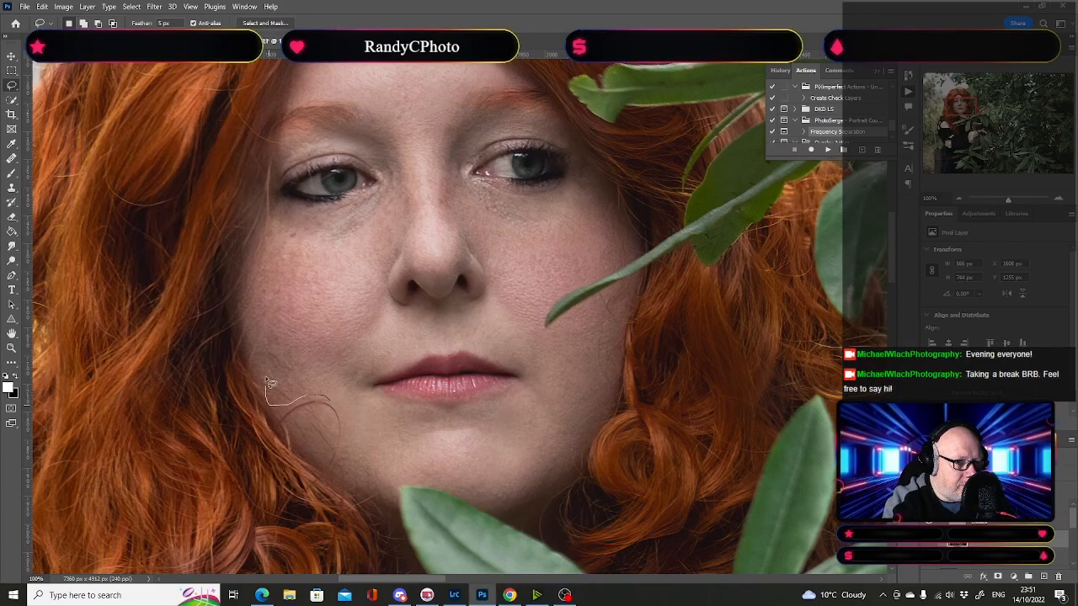
pyautogui.moveTo(260, 251); pyautogui.dragTo(271, 200)
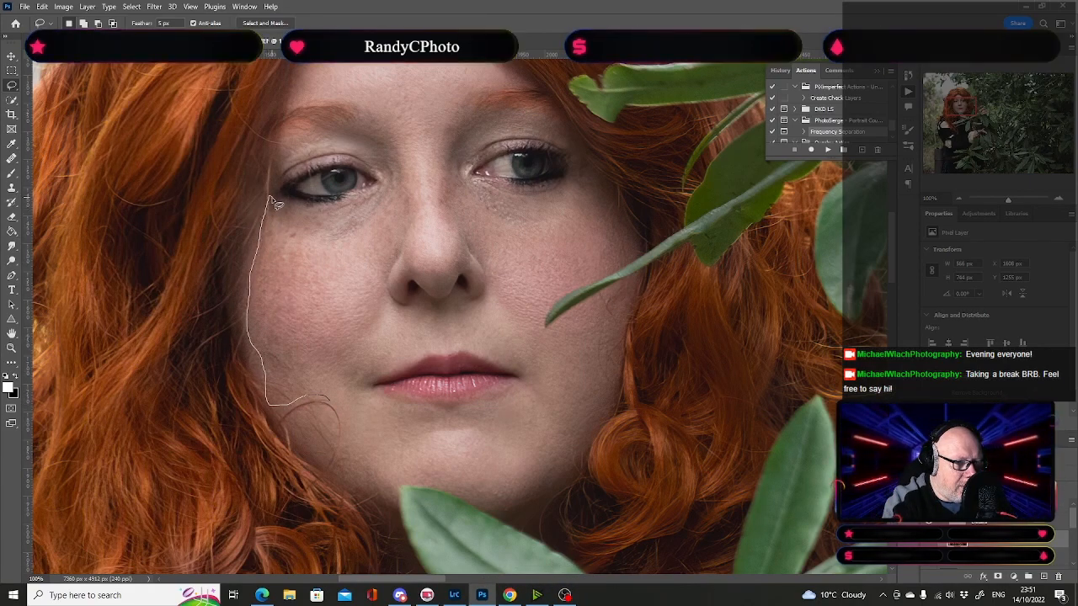
pyautogui.moveTo(364, 209); pyautogui.dragTo(364, 168)
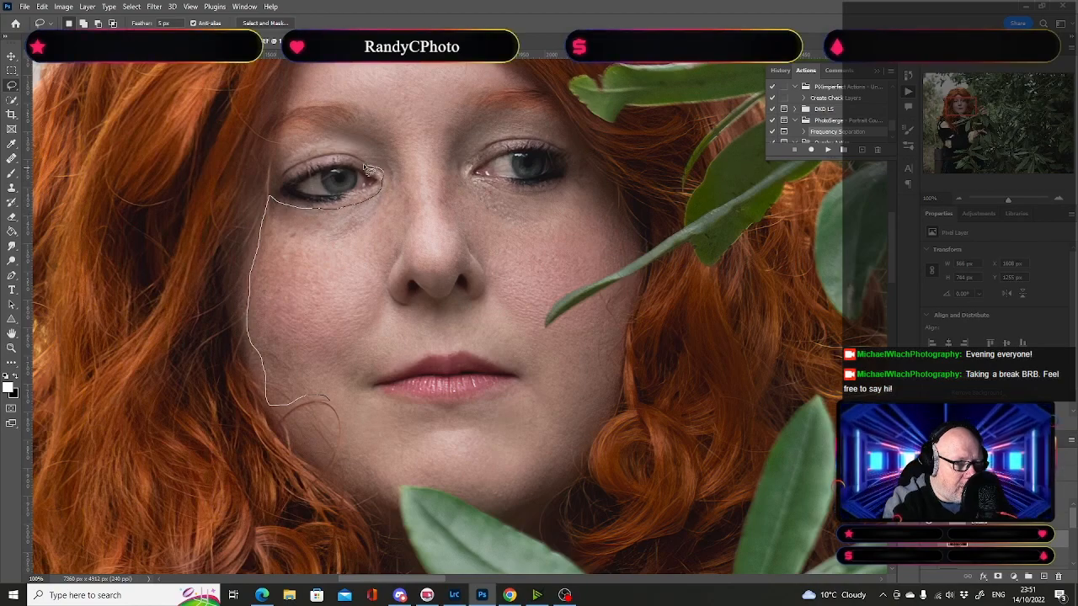
pyautogui.moveTo(288, 169)
pyautogui.mouseDown()
pyautogui.moveTo(295, 140)
pyautogui.moveTo(358, 130)
pyautogui.moveTo(397, 152)
pyautogui.moveTo(411, 177)
pyautogui.mouseUp()
pyautogui.moveTo(380, 289)
pyautogui.mouseDown()
pyautogui.moveTo(366, 362)
pyautogui.moveTo(400, 429)
pyautogui.moveTo(389, 503)
pyautogui.moveTo(338, 475)
pyautogui.moveTo(325, 402)
pyautogui.mouseUp()
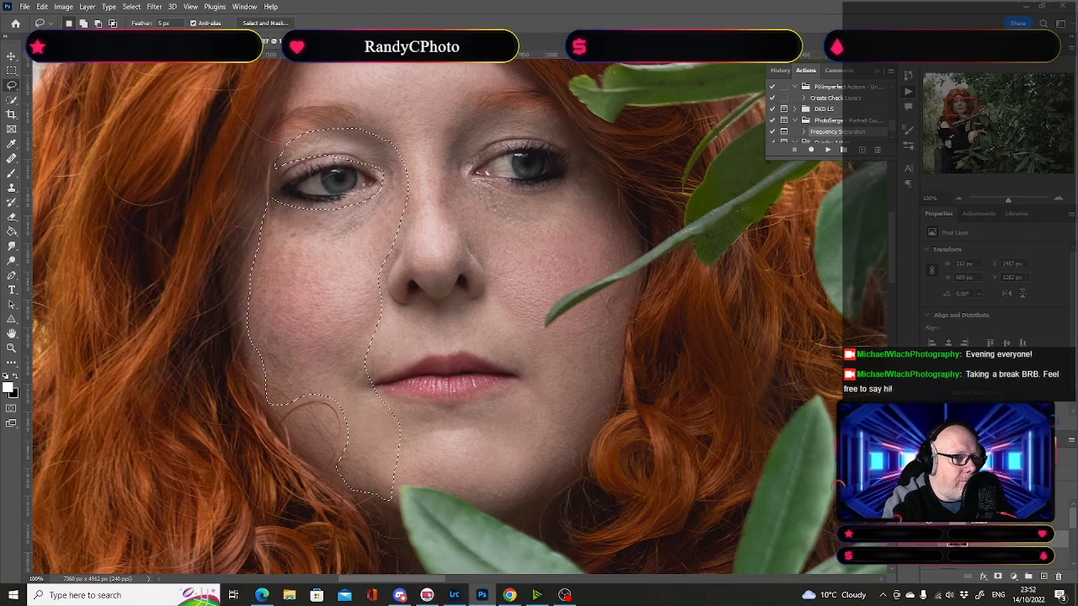
pyautogui.click(154, 7)
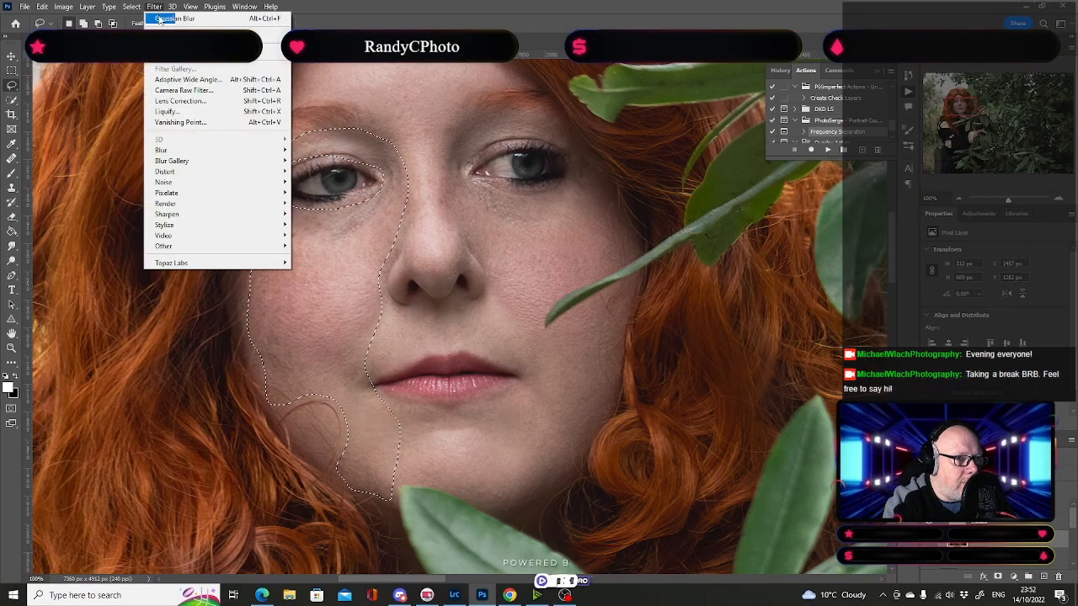
pyautogui.click(177, 18)
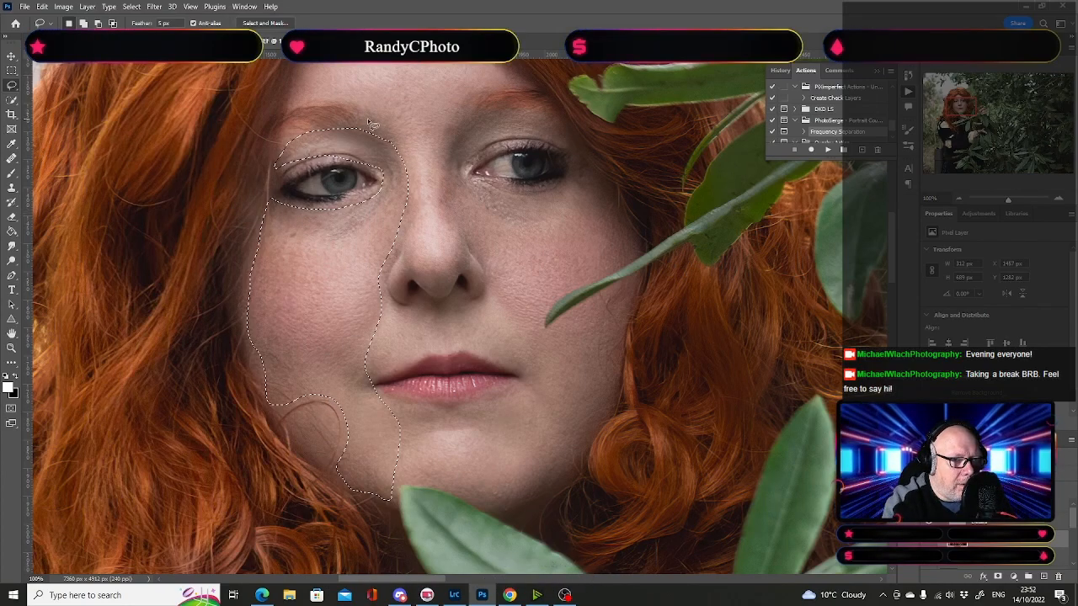
# Step: Lasso the nose from between the eyebrows to above the nostrils, repeat the Gaussian Blur and clear the selection
pyautogui.moveTo(378, 119)
pyautogui.mouseDown()
pyautogui.moveTo(405, 139)
pyautogui.moveTo(408, 212)
pyautogui.mouseUp()
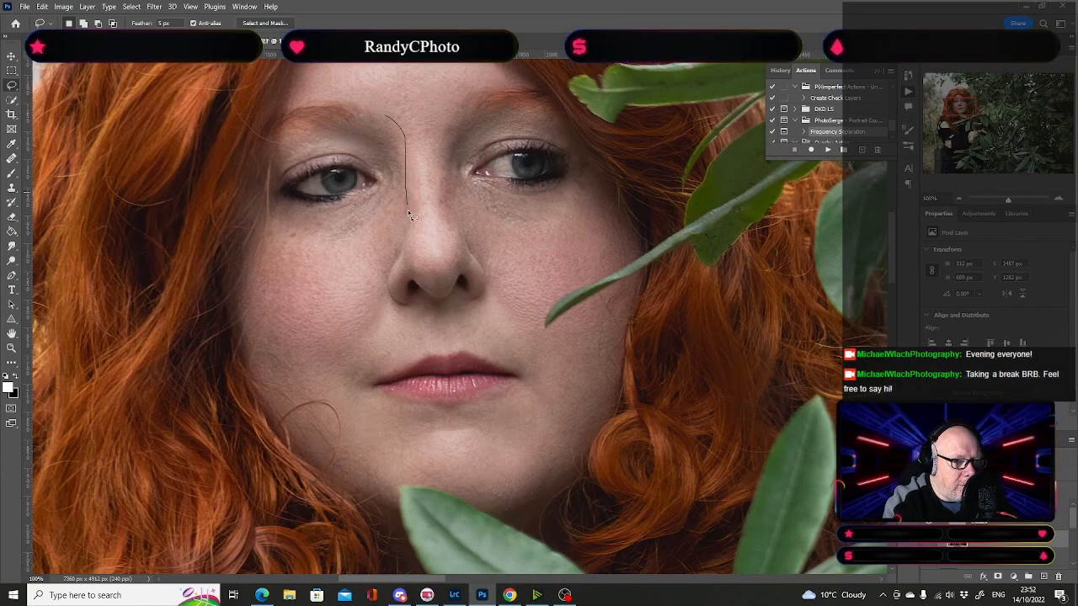
pyautogui.moveTo(418, 278); pyautogui.dragTo(452, 276)
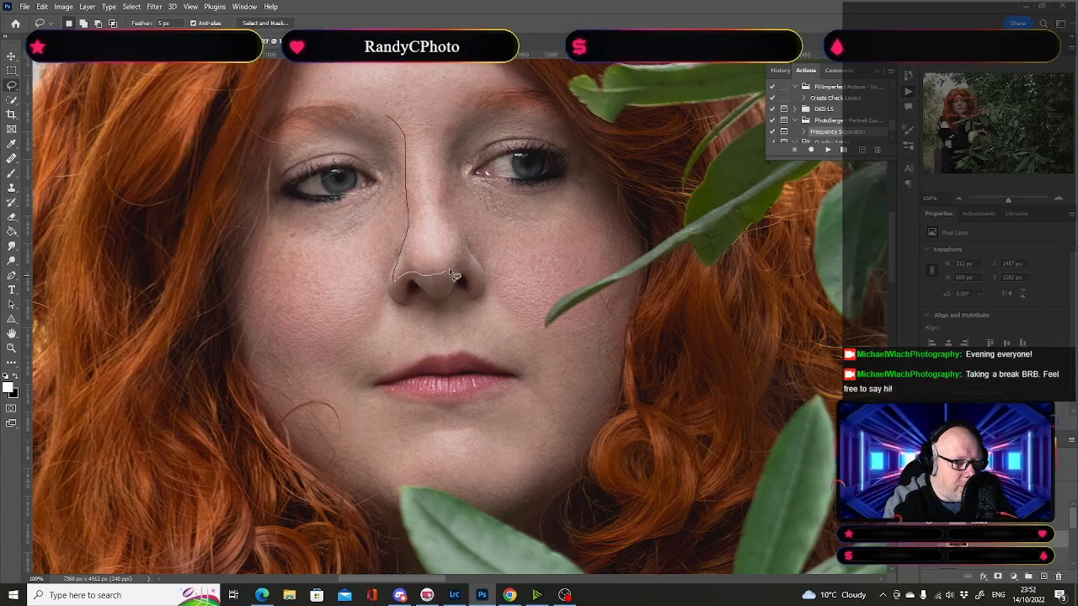
pyautogui.moveTo(453, 233)
pyautogui.mouseDown()
pyautogui.moveTo(451, 145)
pyautogui.moveTo(470, 86)
pyautogui.moveTo(376, 103)
pyautogui.moveTo(405, 131)
pyautogui.mouseUp()
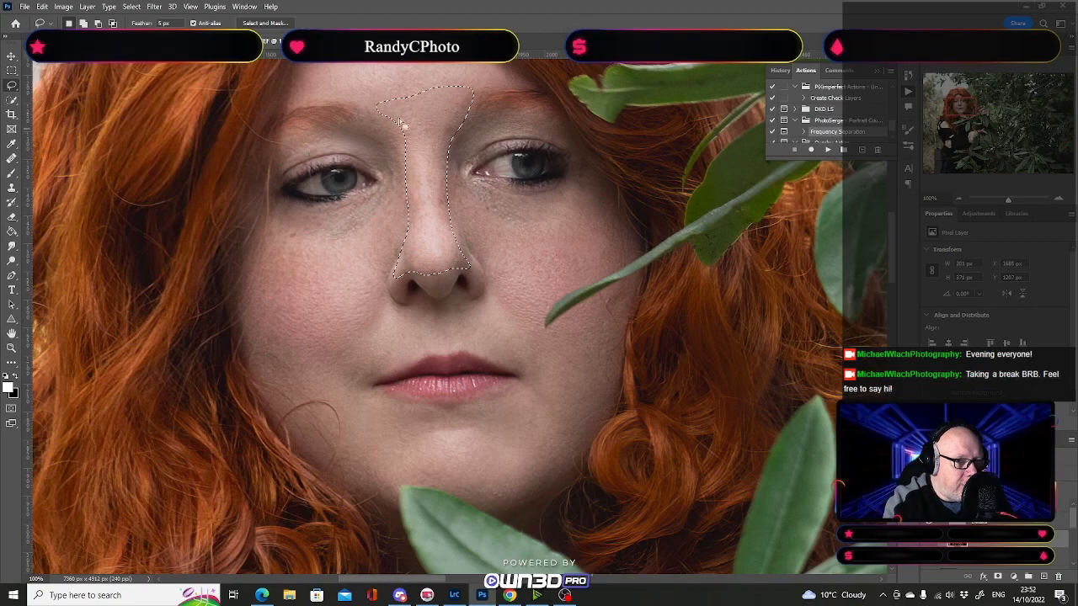
pyautogui.click(157, 10)
pyautogui.click(172, 17)
pyautogui.hotkey('ctrl', 'd')
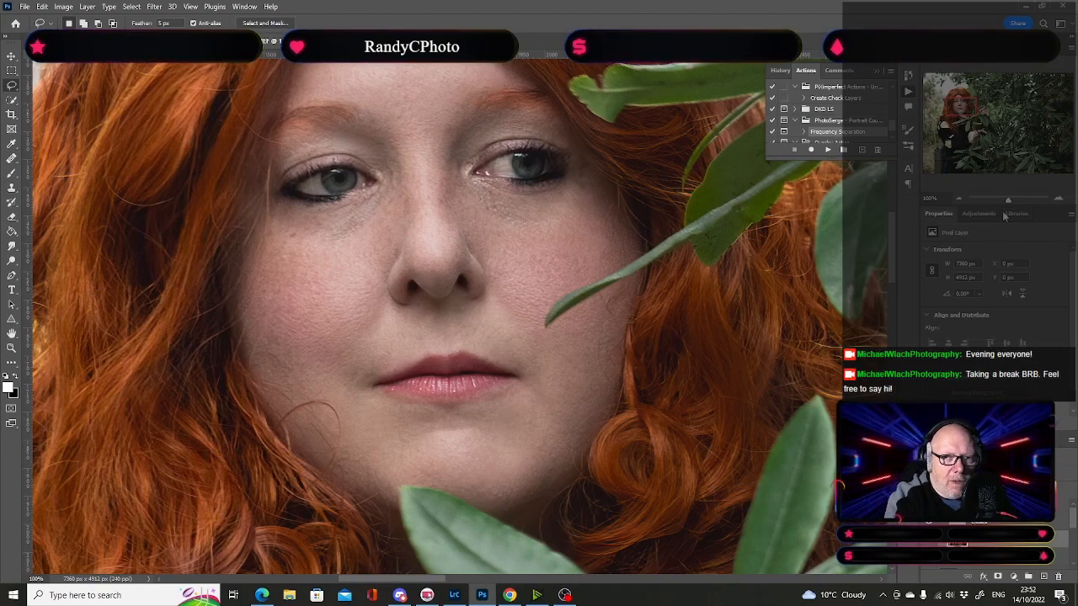
# Step: Copy the colour-grading adjustment layers, including the Gradient Map, from the lakeside photo's document into the portrait's document
pyautogui.moveTo(965, 107); pyautogui.dragTo(968, 106)
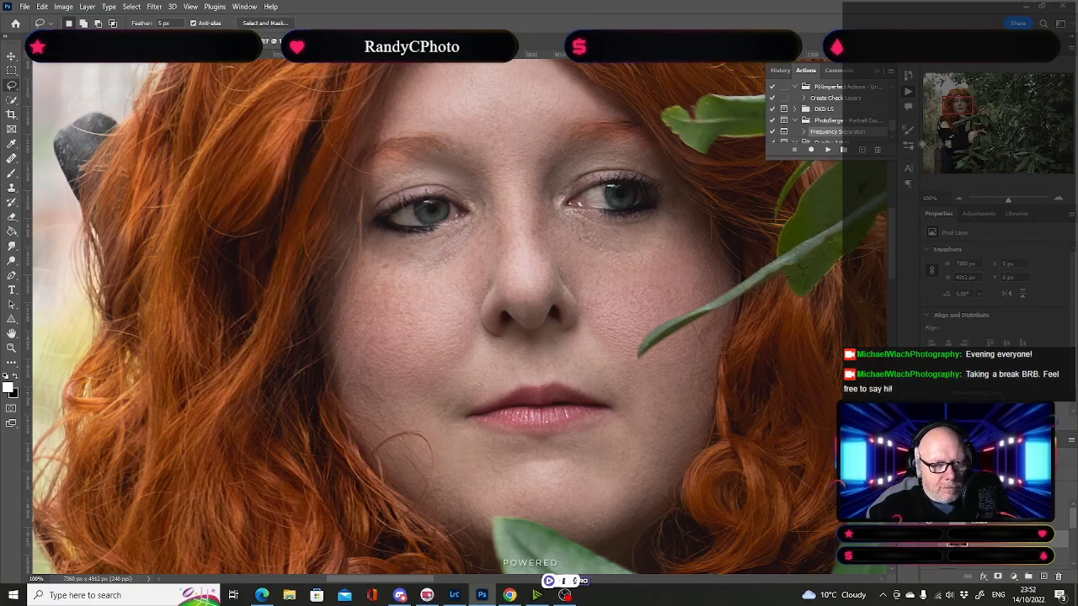
pyautogui.hotkey('ctrl', '0')
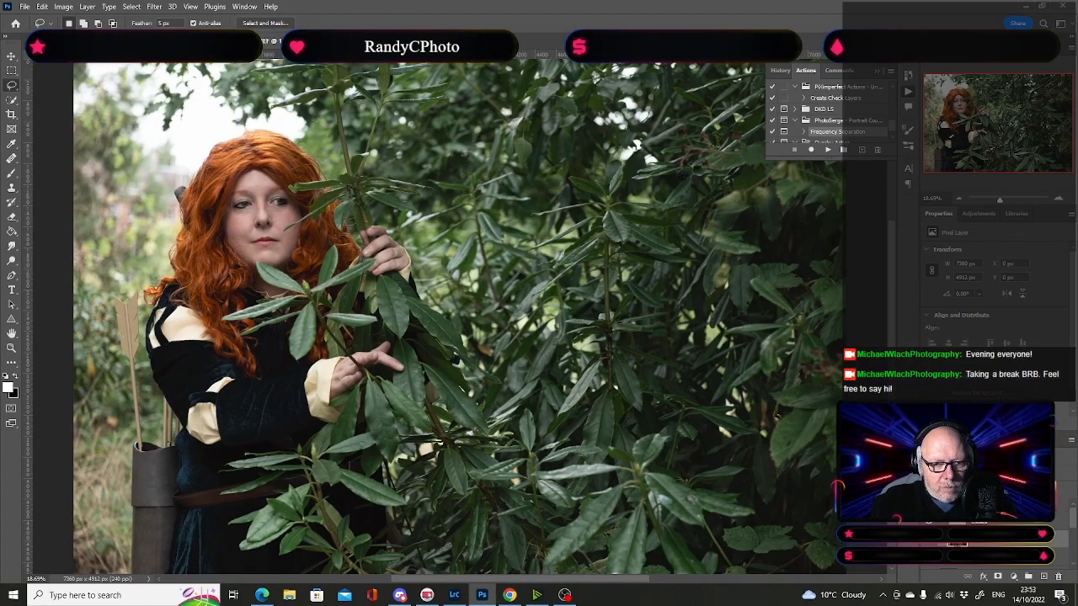
pyautogui.click(941, 505)
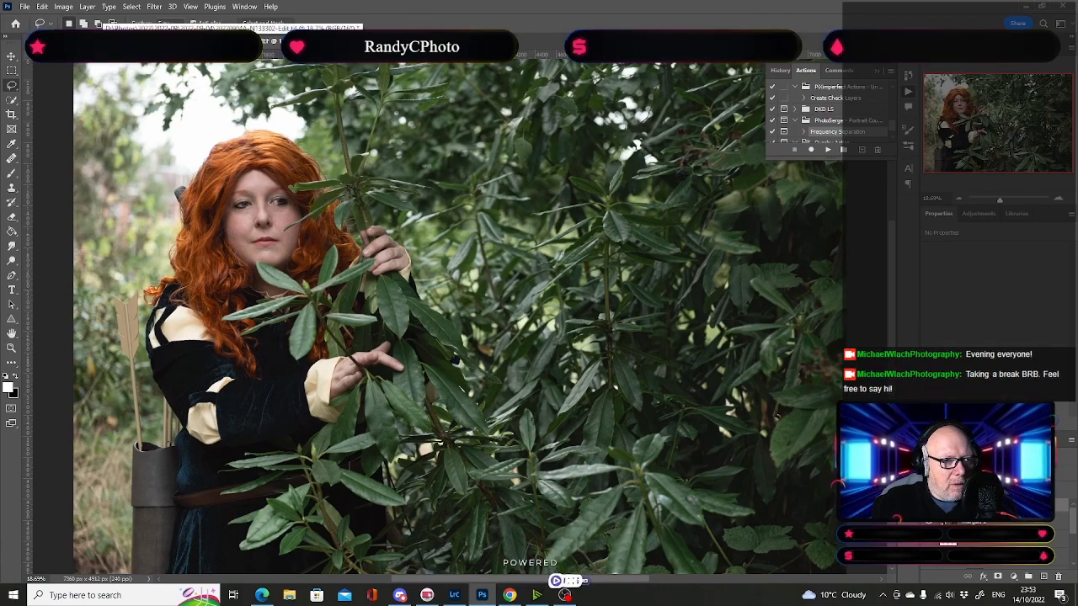
pyautogui.hotkey('ctrl', 'Tab')
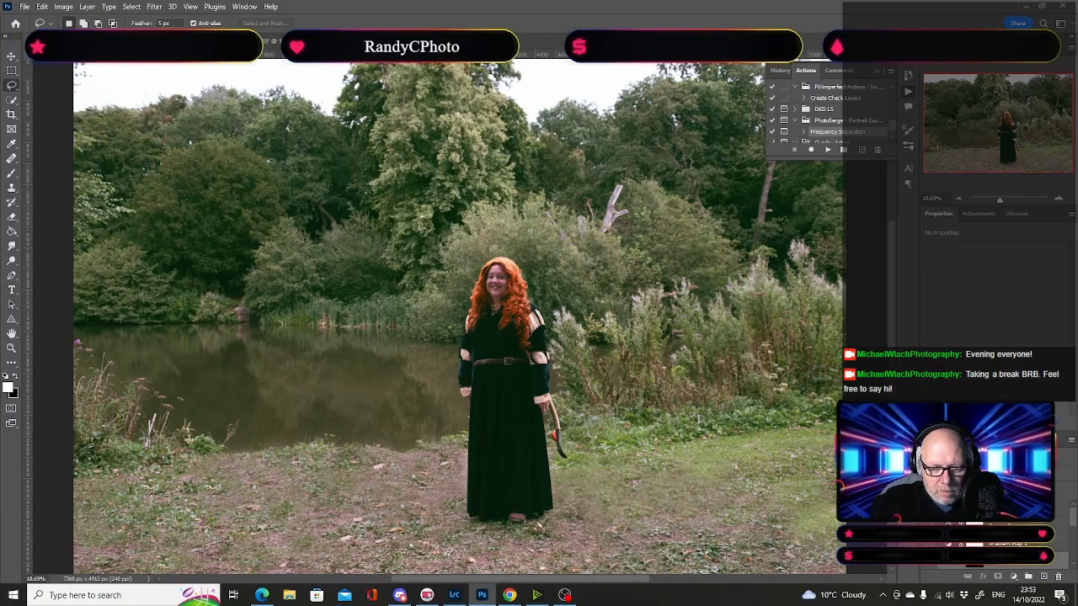
pyautogui.click(1042, 544)
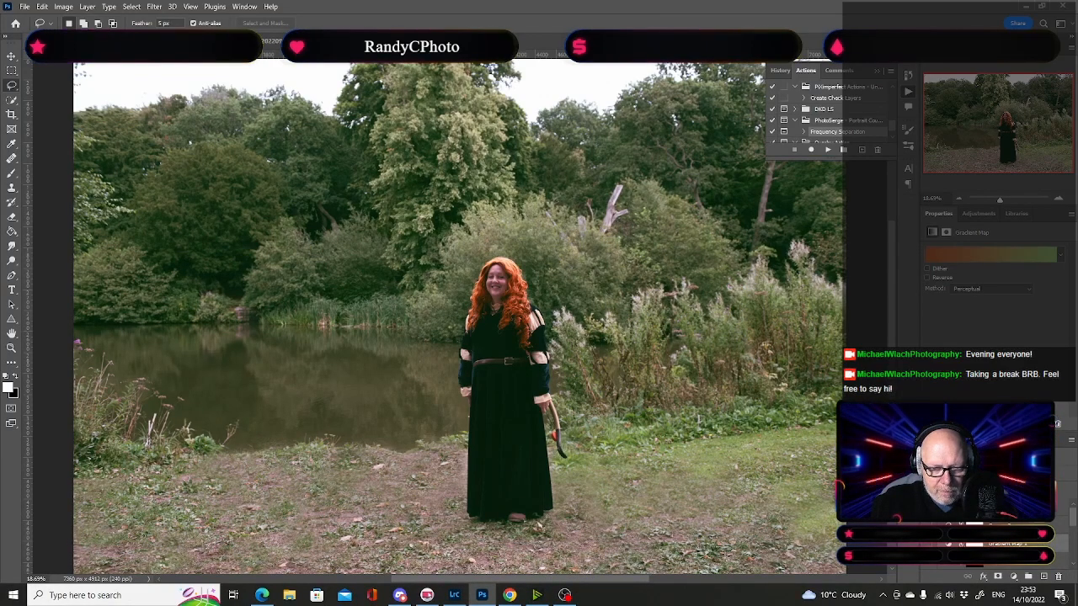
pyautogui.keyDown('shift'); pyautogui.click(1042, 526); pyautogui.keyUp('shift')
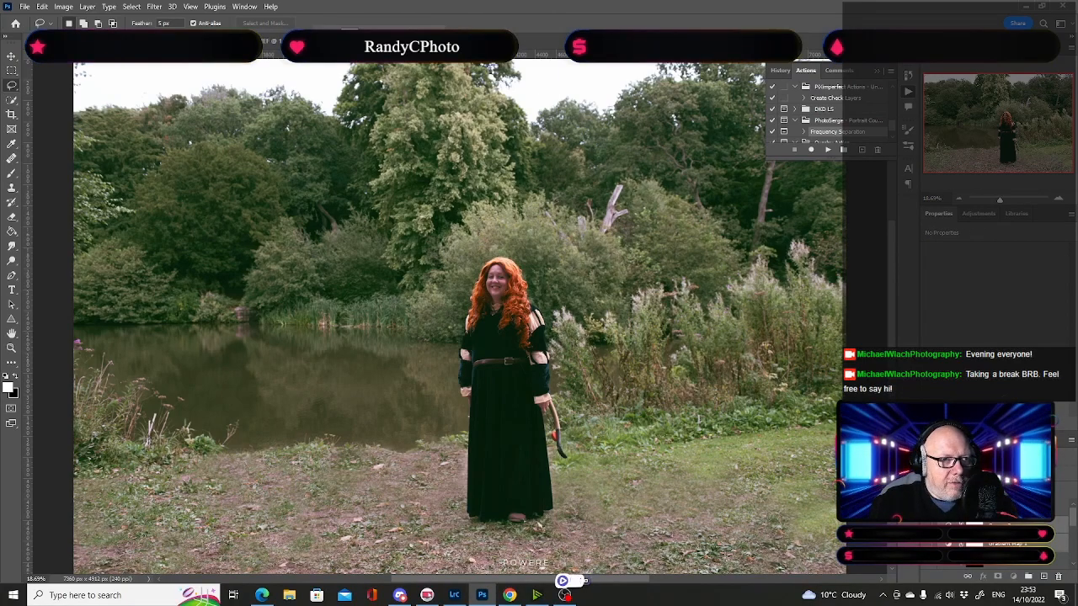
pyautogui.moveTo(393, 49); pyautogui.dragTo(571, 222)
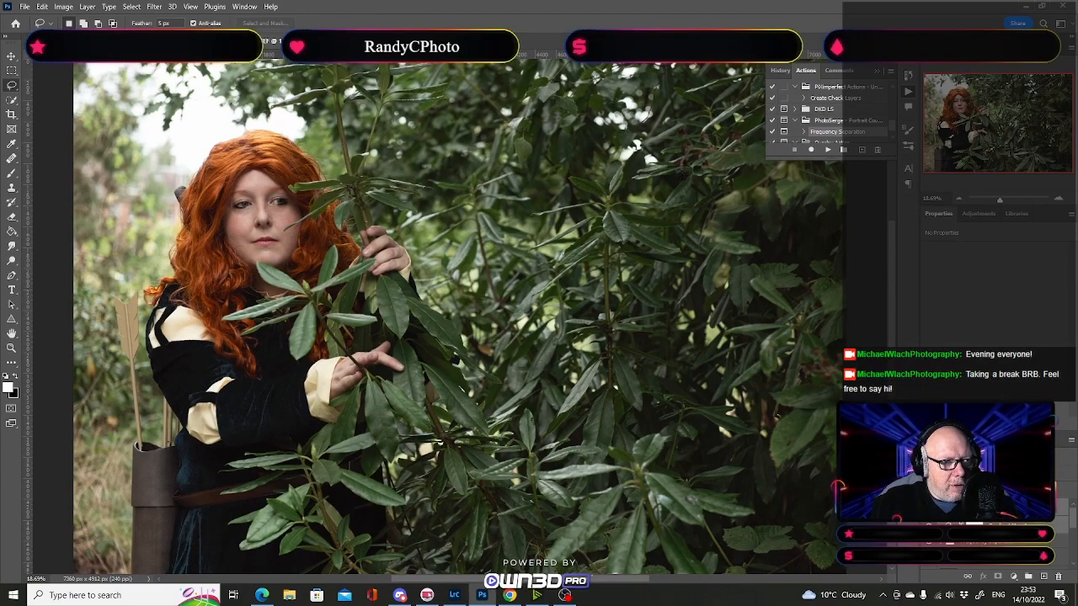
# Step: Compare the portrait with and without the copied colour grading, looking closely at the woman and foliage
pyautogui.hotkey('ctrl', 'z')
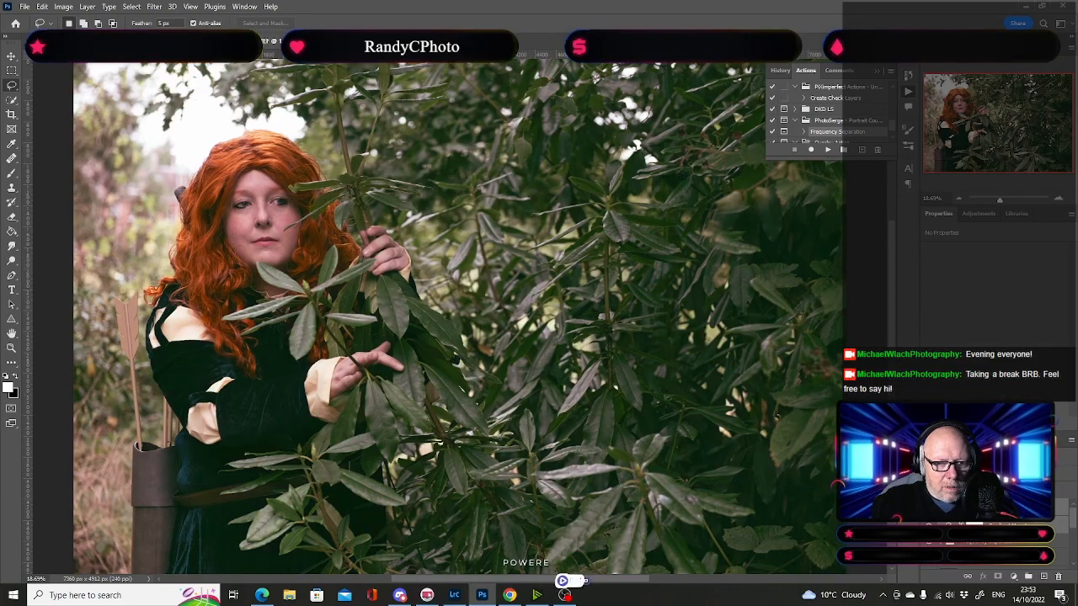
pyautogui.click(1058, 199)
pyautogui.click(1059, 199)
pyautogui.moveTo(1014, 132); pyautogui.dragTo(992, 124)
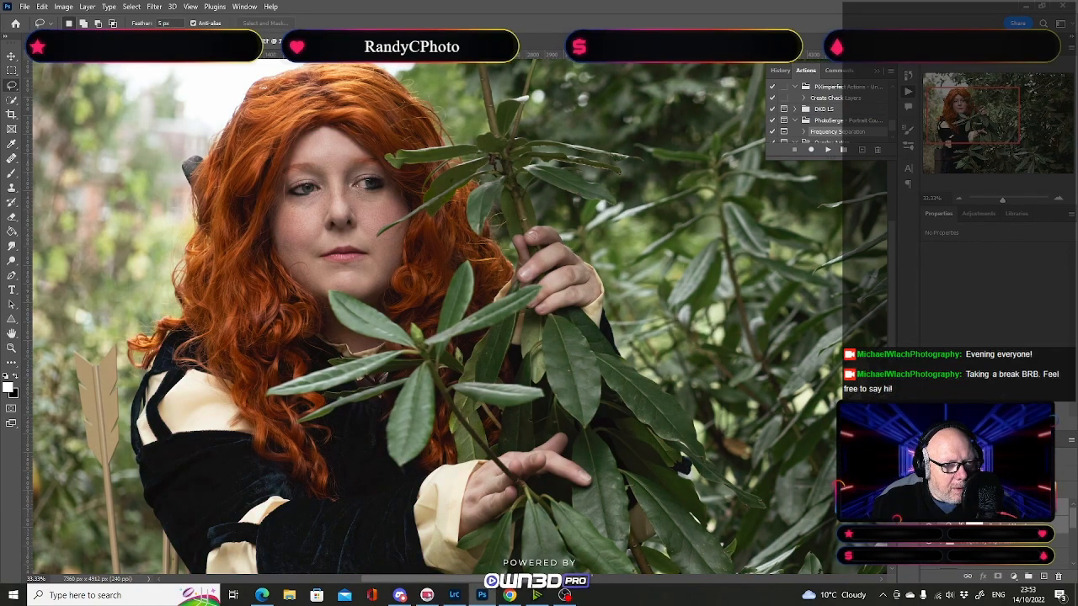
pyautogui.hotkey('ctrl', 'shift', 'z')
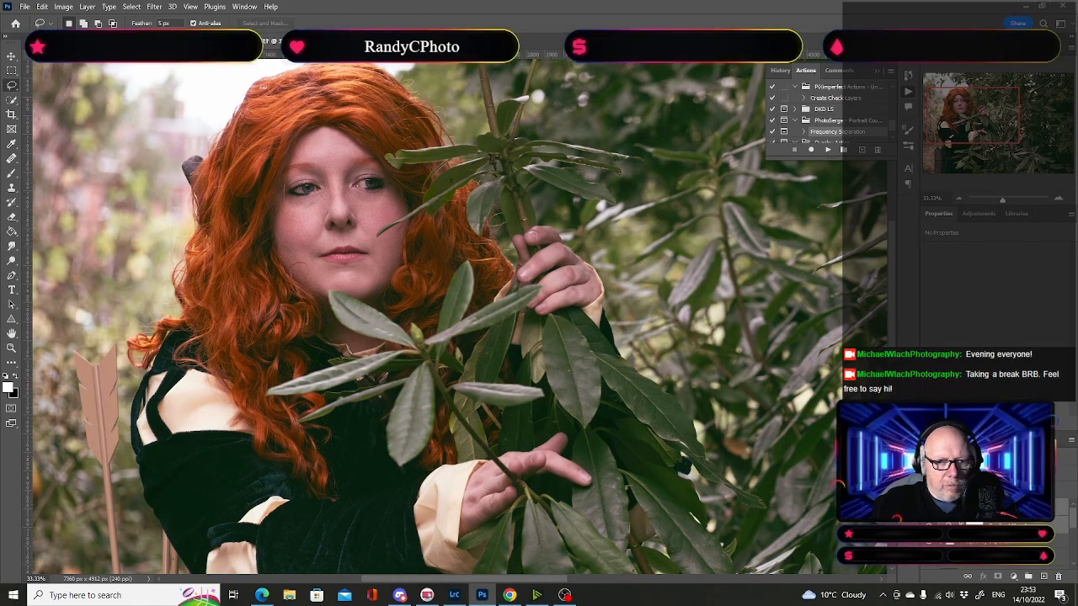
# Step: Lower the Red channel in the copied Curves adjustment to cool the portrait's tones, and save the file
pyautogui.click(1002, 508)
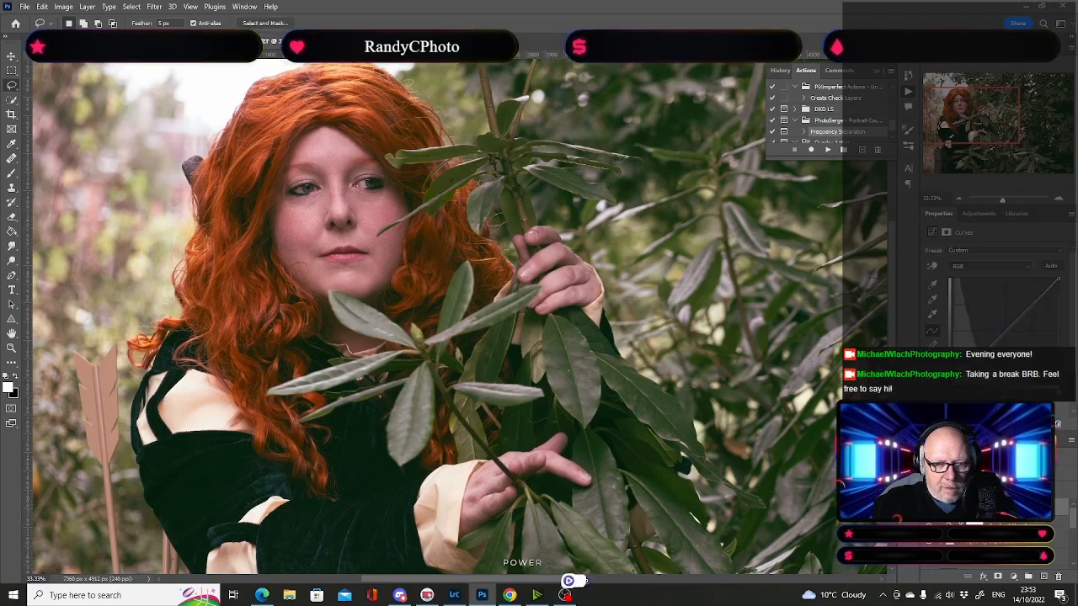
pyautogui.click(985, 270)
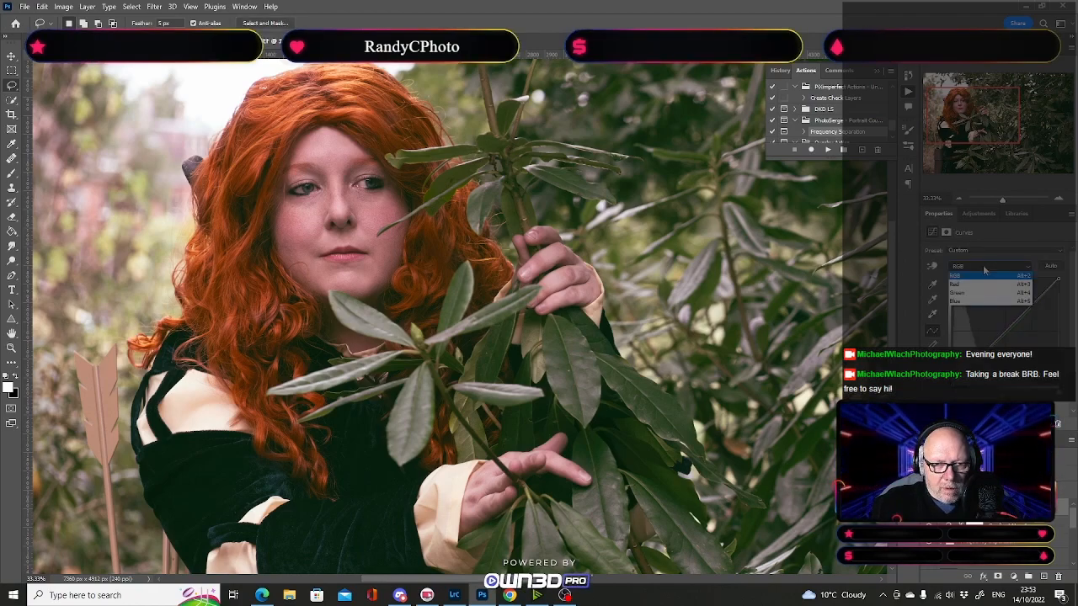
pyautogui.click(988, 284)
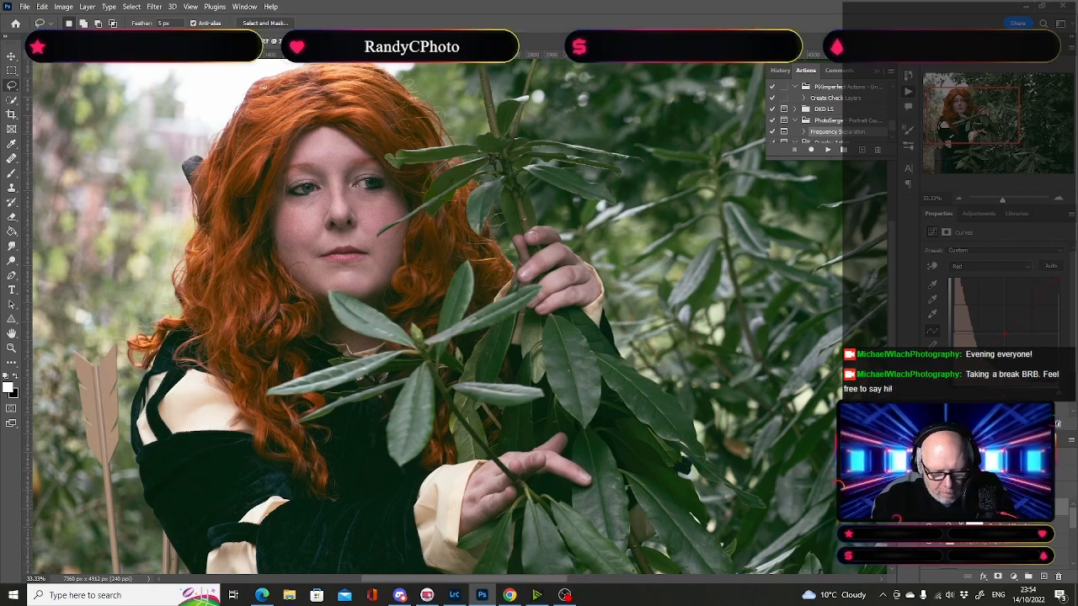
pyautogui.hotkey('ctrl', '0')
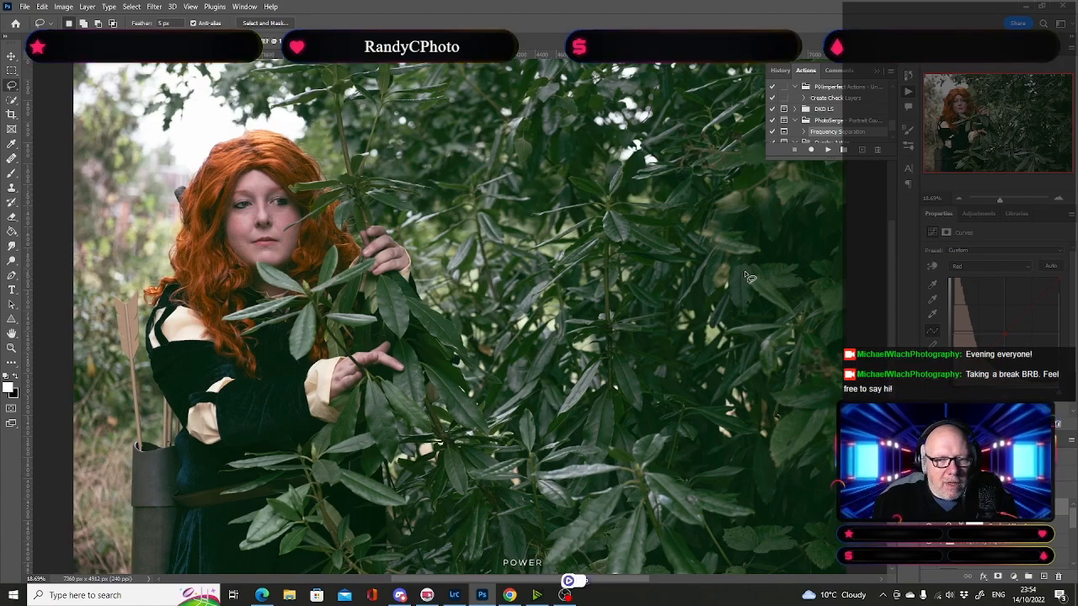
pyautogui.click(25, 7)
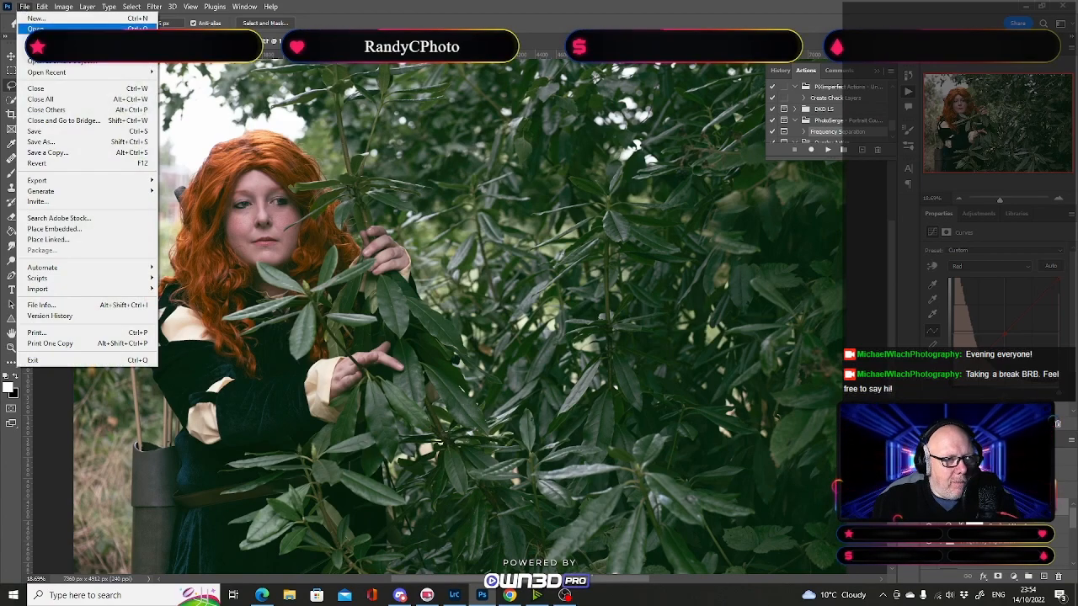
pyautogui.click(38, 132)
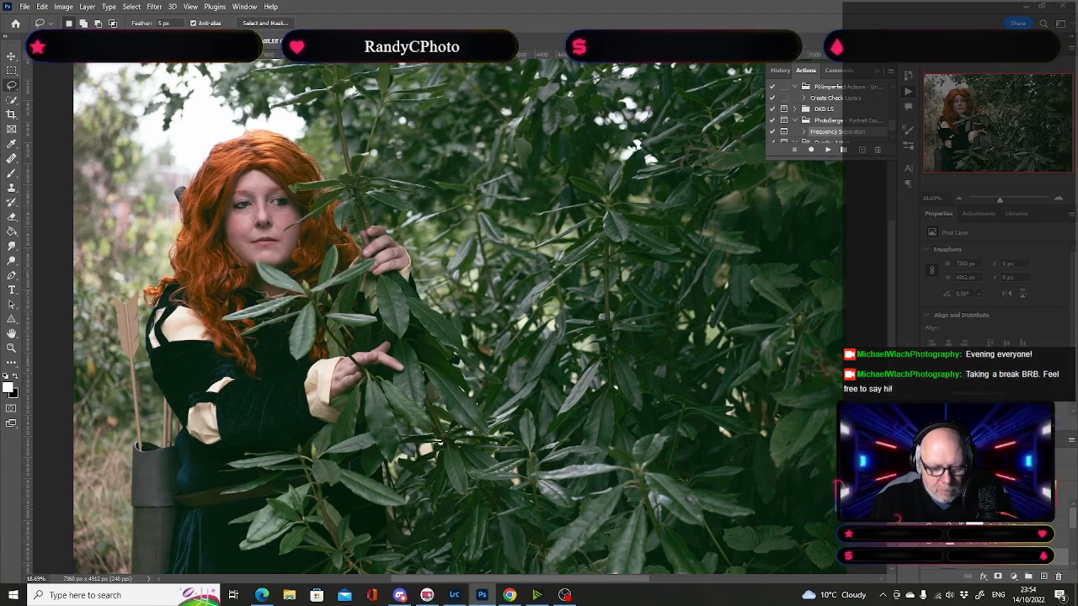
# Step: Stamp all layers into a merged layer and compare the portrait's original, retouched and colour-graded states
pyautogui.hotkey('ctrl', 'alt', 'a')
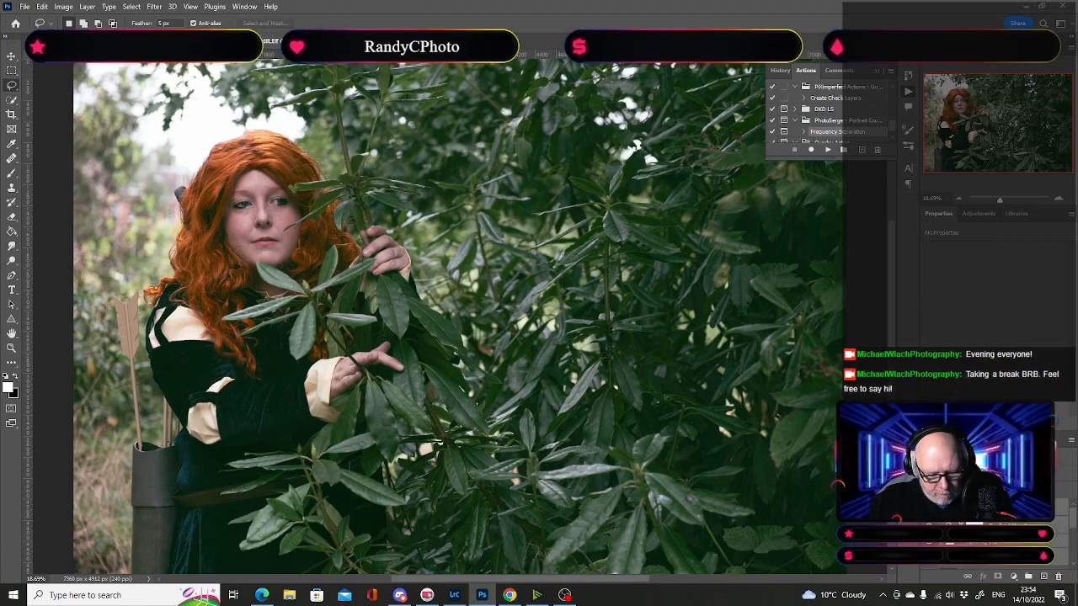
pyautogui.hotkey('ctrl', 'shift', 'alt', 'e')
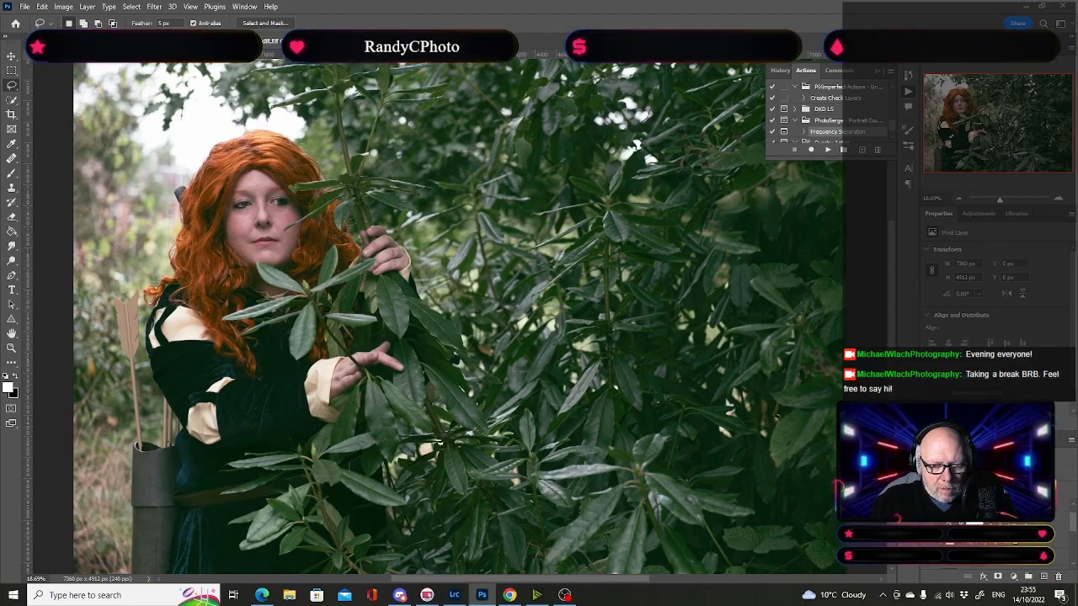
pyautogui.hotkey('ctrl', ',')
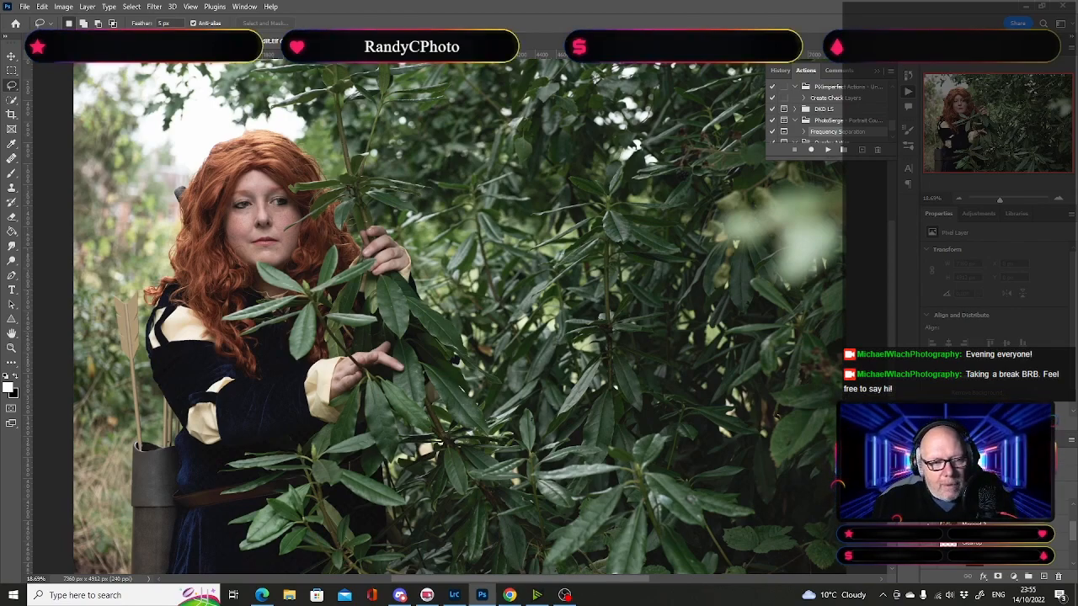
pyautogui.hotkey('ctrl', 'z')
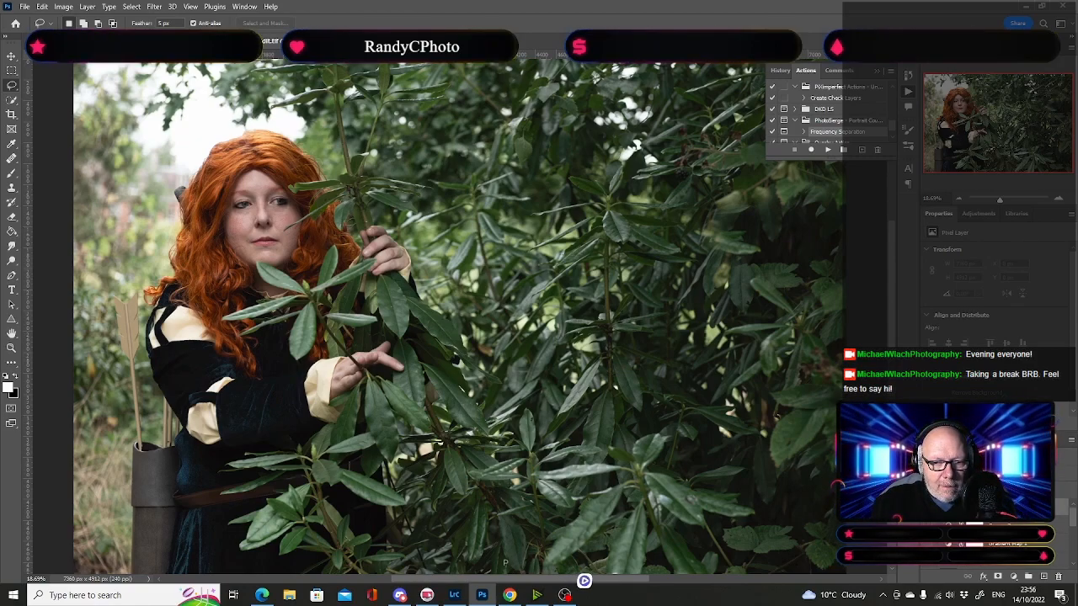
pyautogui.press('ctrl+')
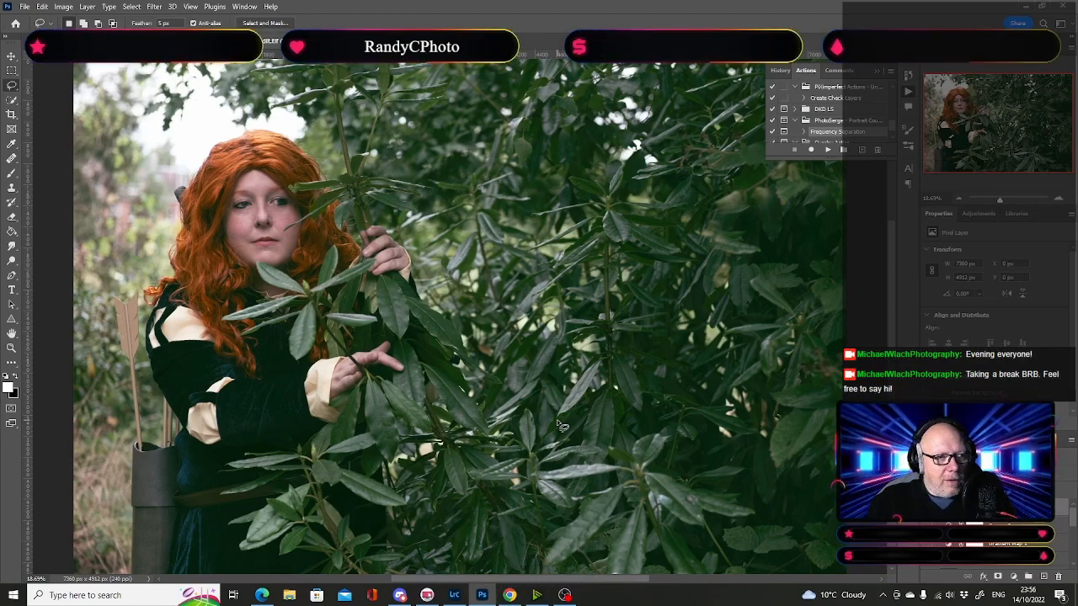
# Step: Save the finished portrait and switch to Lightroom Classic
pyautogui.click(25, 7)
pyautogui.click(37, 132)
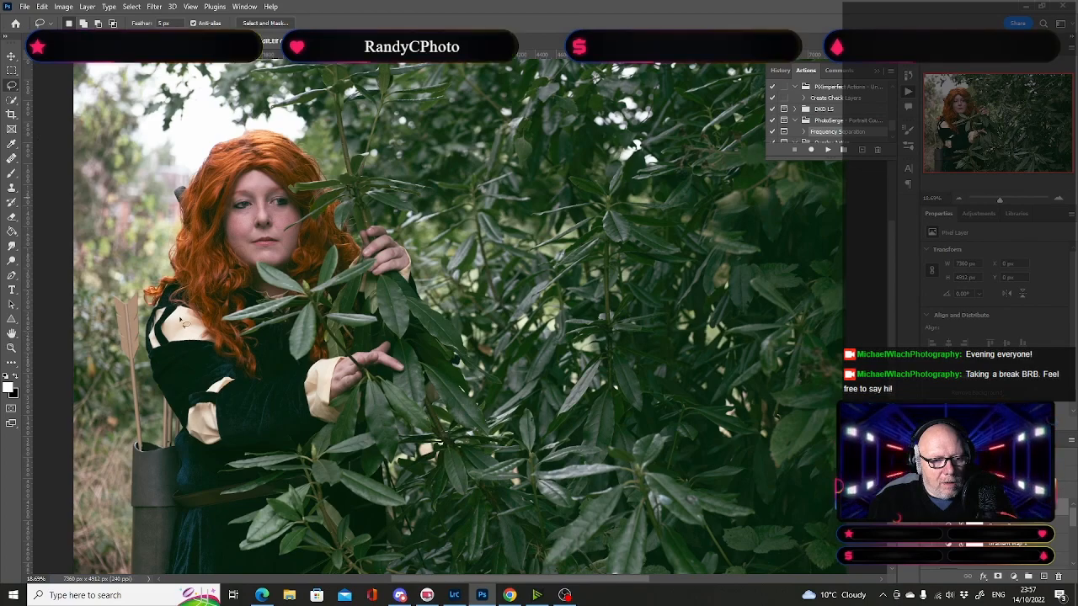
pyautogui.moveTo(453, 595)
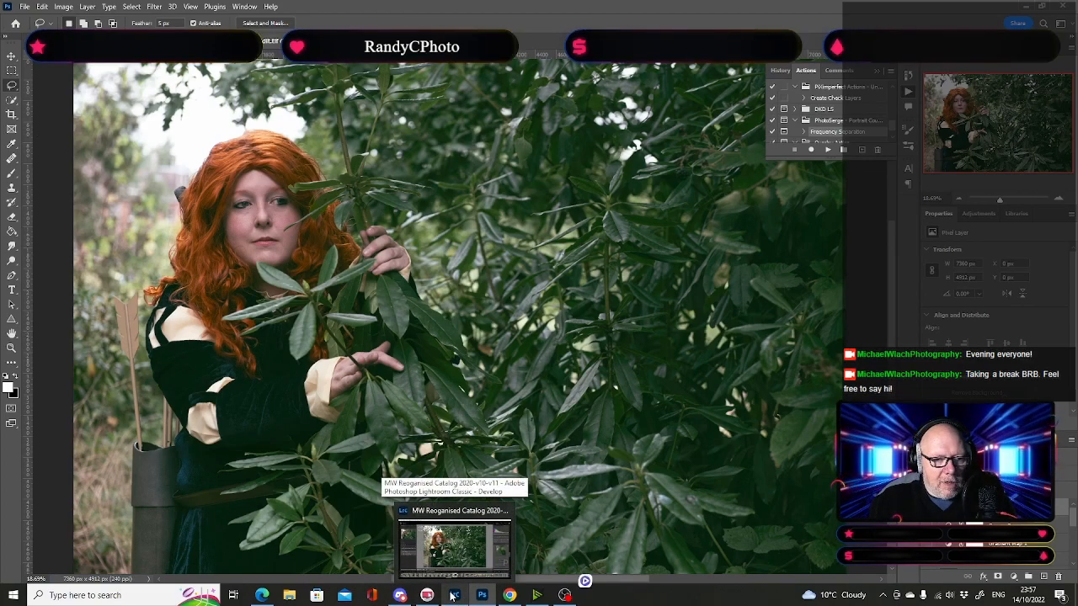
pyautogui.click(453, 595)
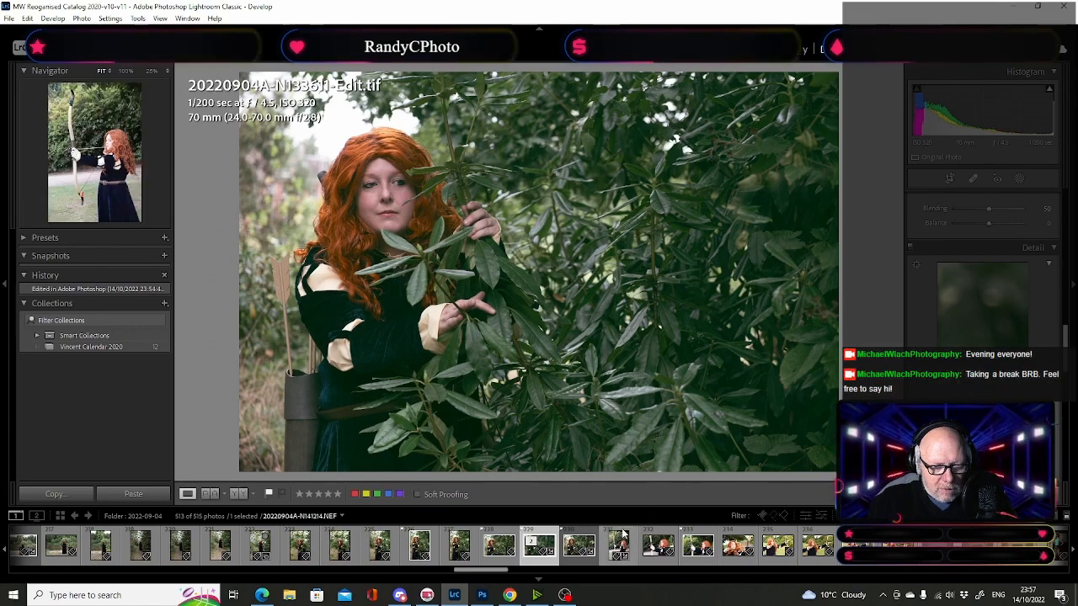
# Step: Open the archery photo 20220904A-N141224.NEF for developing, raise its texture slightly and reduce its saturation
pyautogui.click(695, 548)
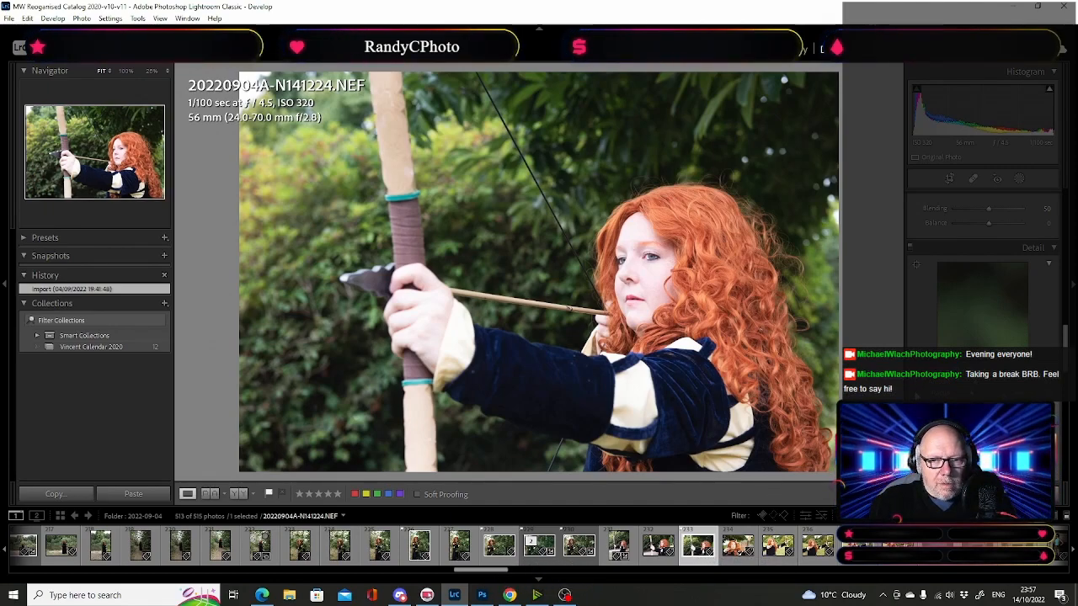
pyautogui.scroll(3, 926, 389)
pyautogui.scroll(5, 926, 389)
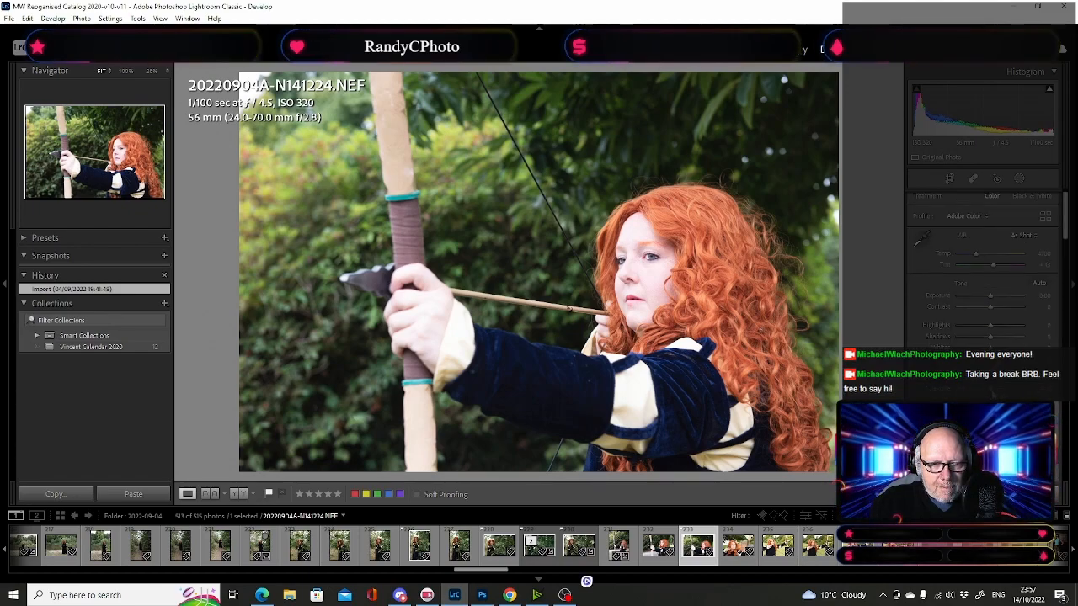
pyautogui.moveTo(993, 393); pyautogui.dragTo(993, 392)
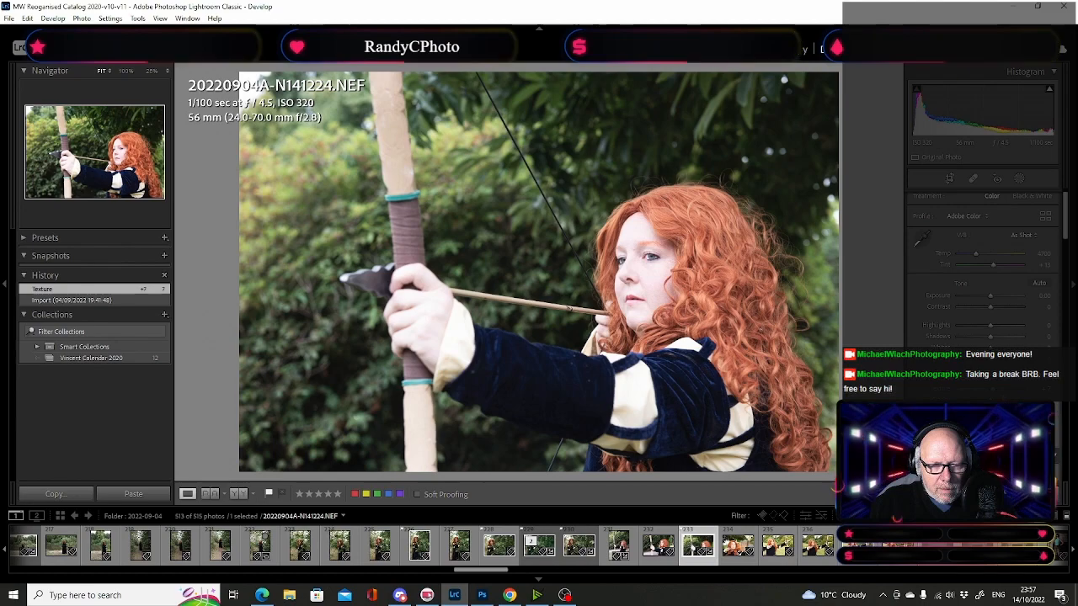
pyautogui.moveTo(990, 444); pyautogui.dragTo(983, 444)
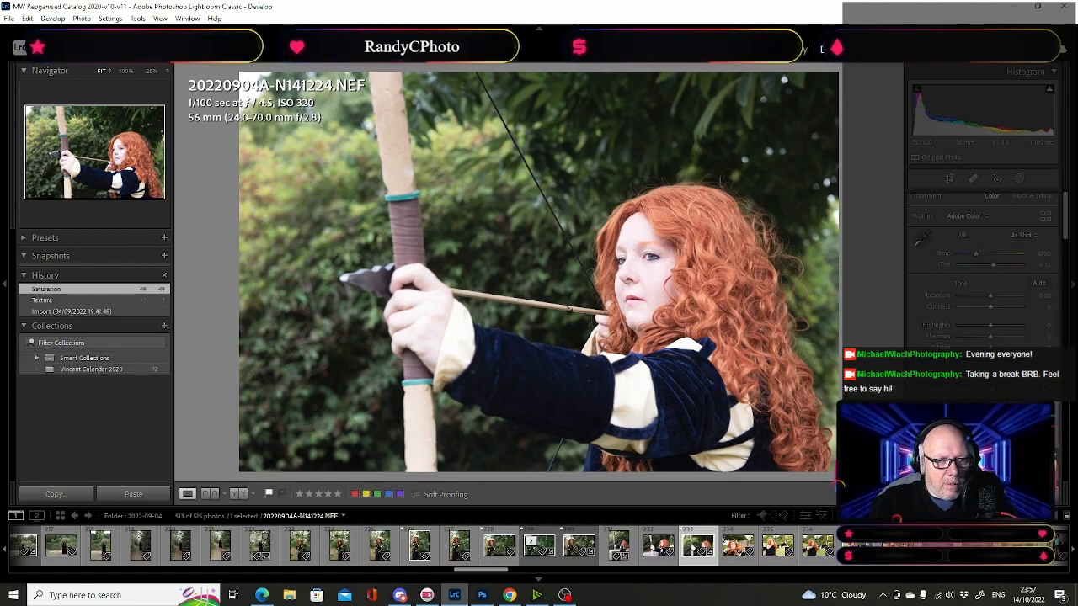
# Step: Examine the archery photo at 100%, checking the woman's face, the arrow shaft and the hand drawing the string
pyautogui.click(654, 257)
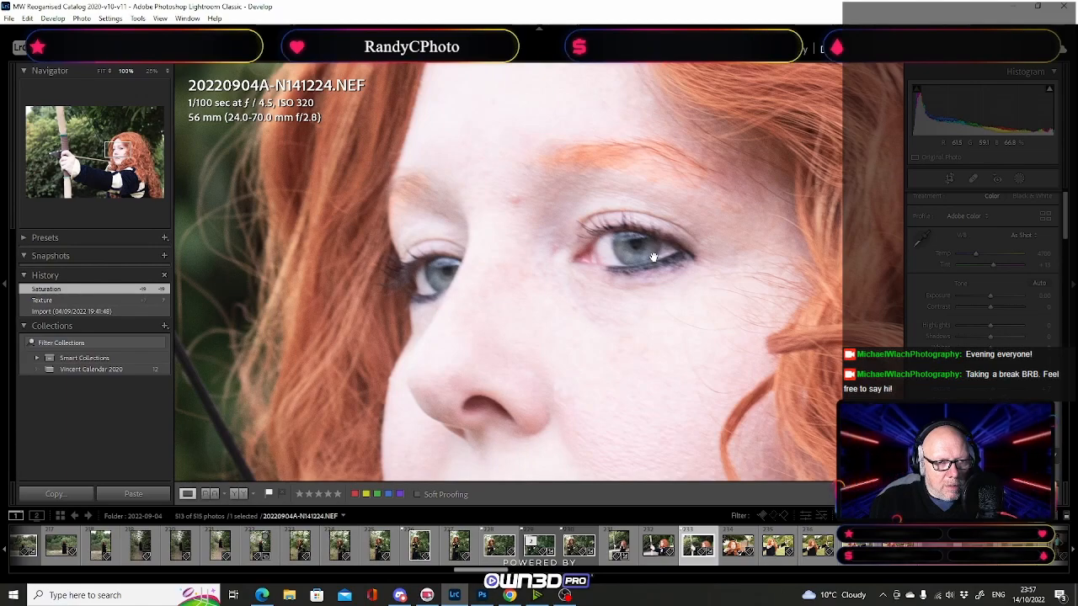
pyautogui.moveTo(566, 396); pyautogui.dragTo(729, 227)
pyautogui.moveTo(543, 379); pyautogui.dragTo(754, 239)
pyautogui.moveTo(313, 271); pyautogui.dragTo(497, 329)
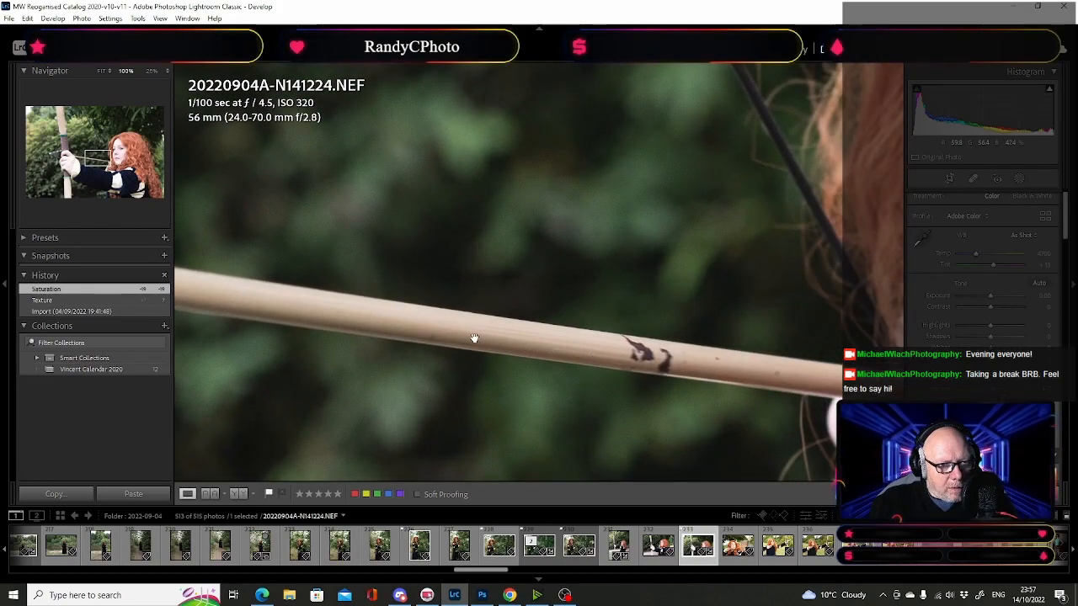
pyautogui.moveTo(581, 355); pyautogui.dragTo(529, 233)
pyautogui.moveTo(623, 376); pyautogui.dragTo(623, 320)
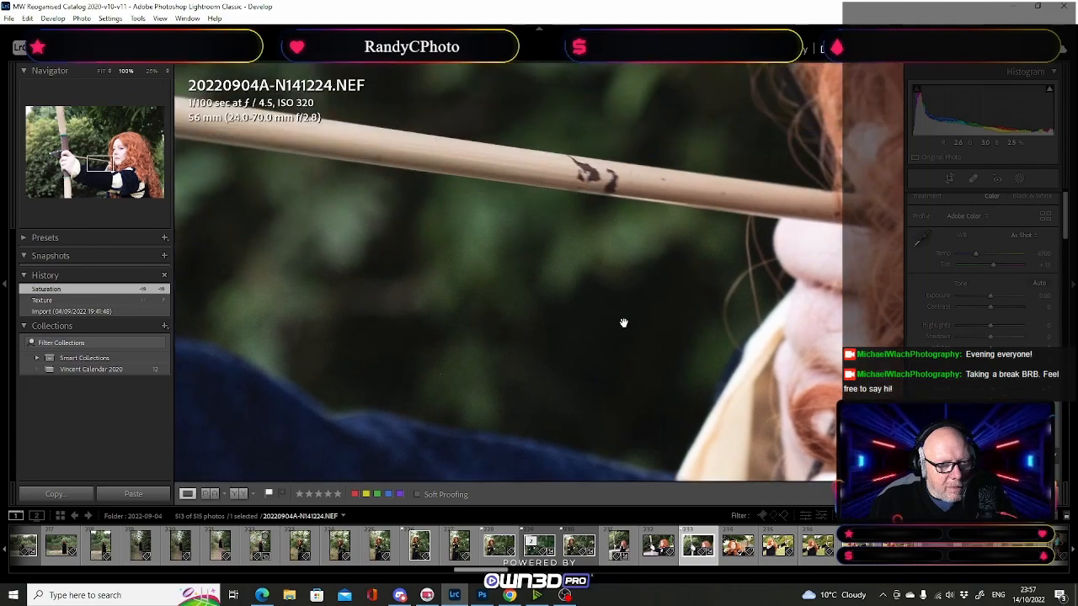
pyautogui.click(801, 357)
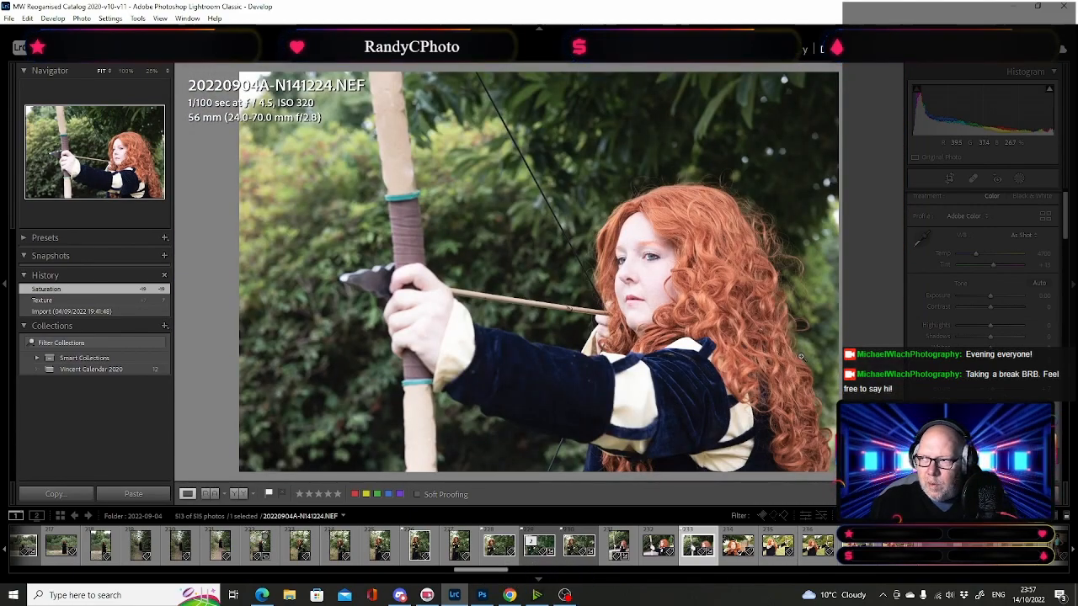
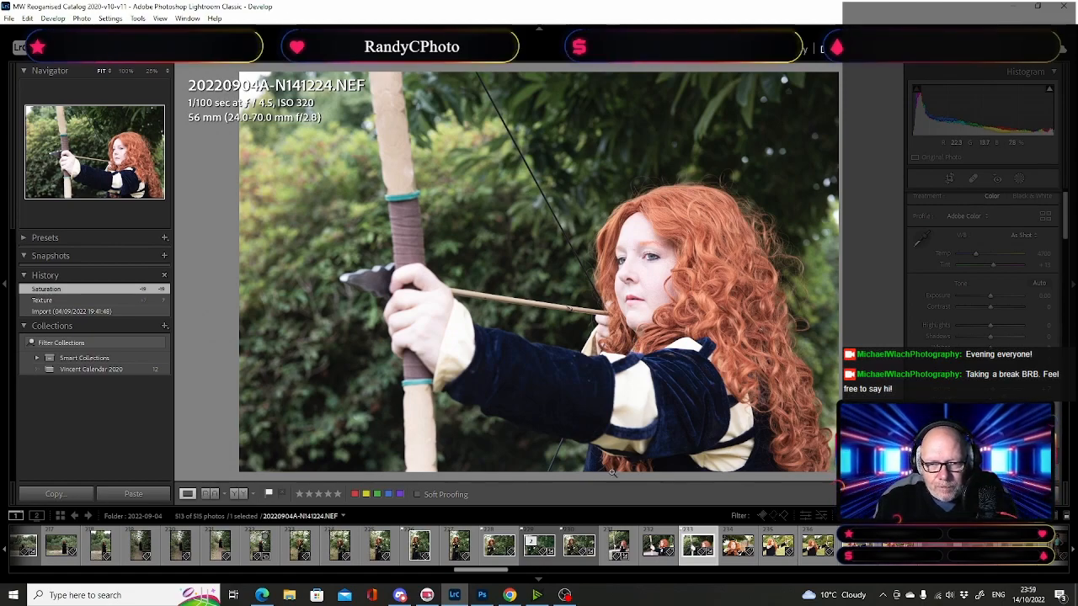
# Step: Set the sharpening edge masking of the archery photo to 83
pyautogui.scroll(-5, 984, 269)
pyautogui.scroll(-8, 983, 269)
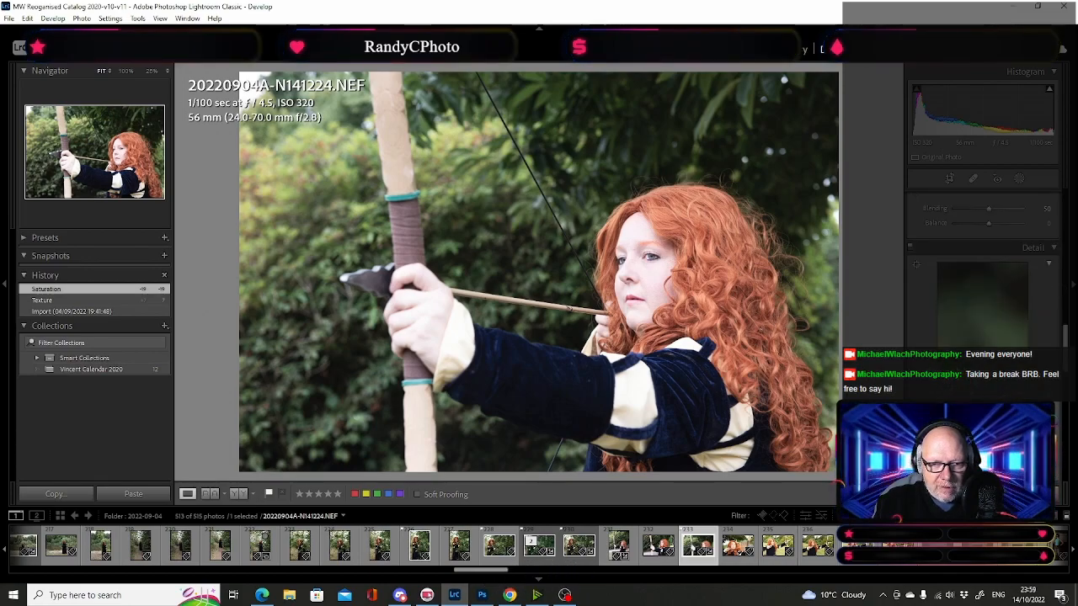
pyautogui.moveTo(955, 427); pyautogui.dragTo(1024, 426)
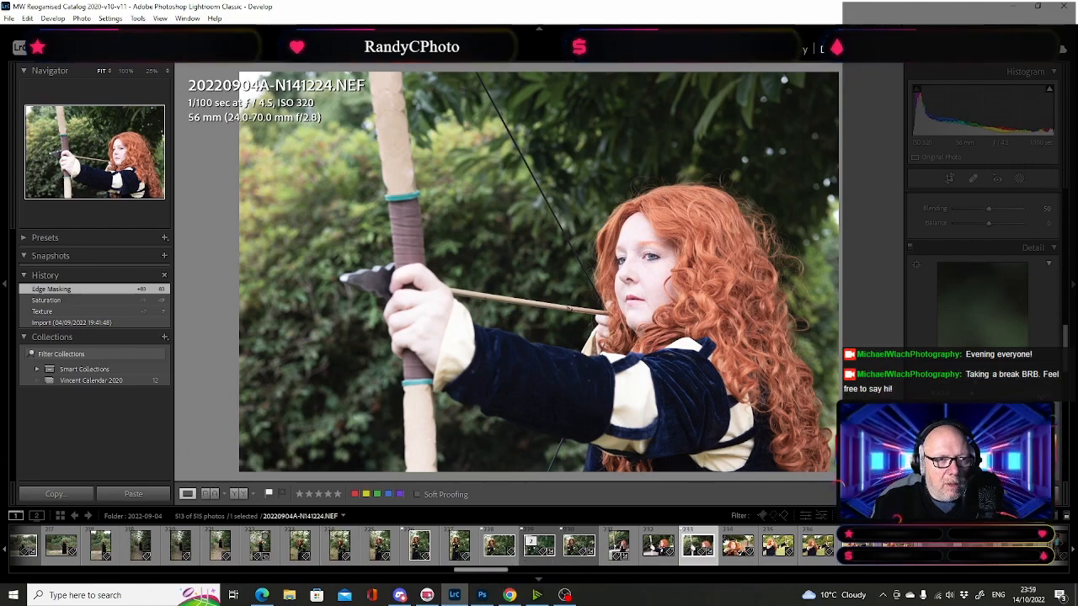
# Step: Check the hair and bowstring at 100%, and send the archery photo to Adobe Photoshop 2022 for editing
pyautogui.click(579, 246)
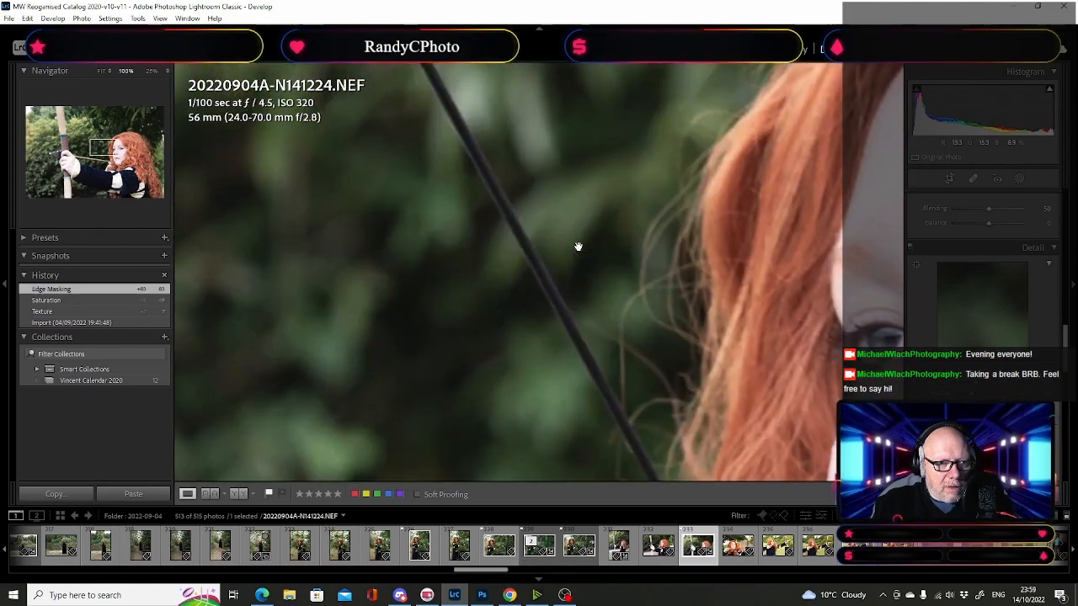
pyautogui.click(579, 247)
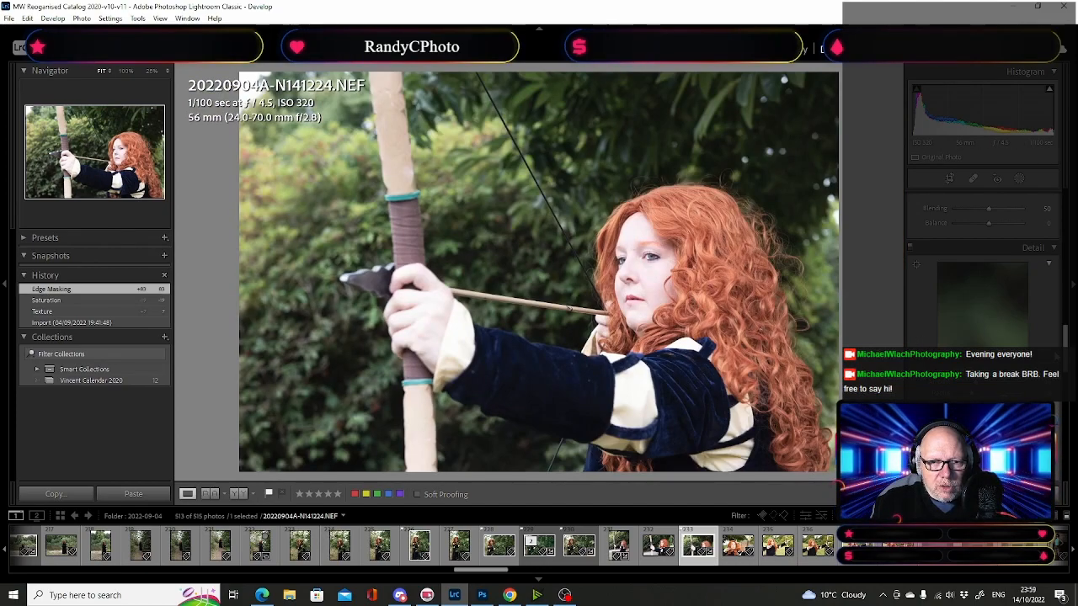
pyautogui.moveTo(1065, 354); pyautogui.dragTo(1069, 228)
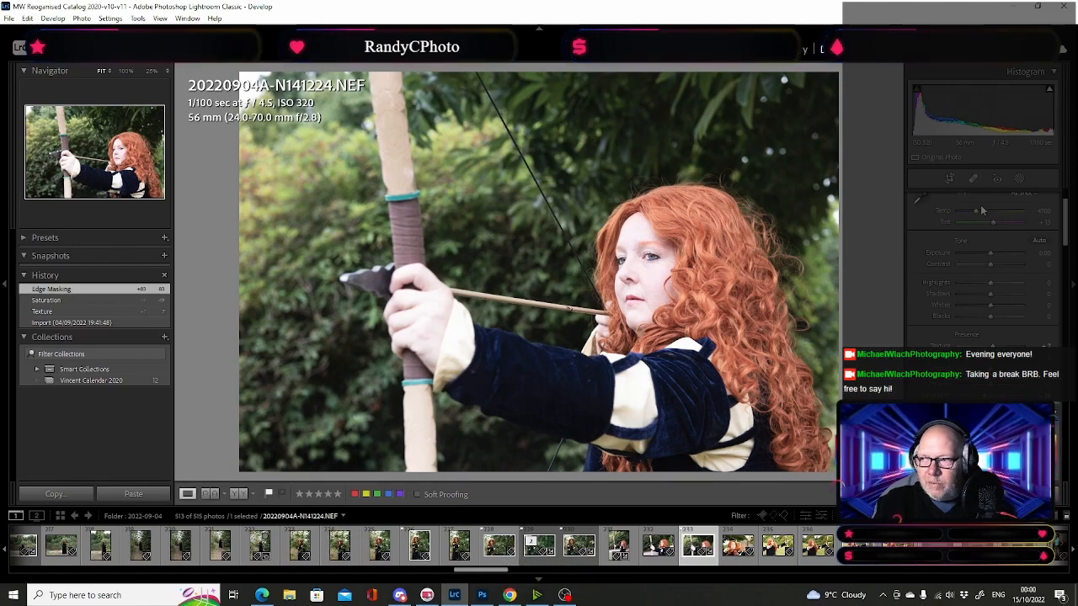
pyautogui.rightClick(697, 551)
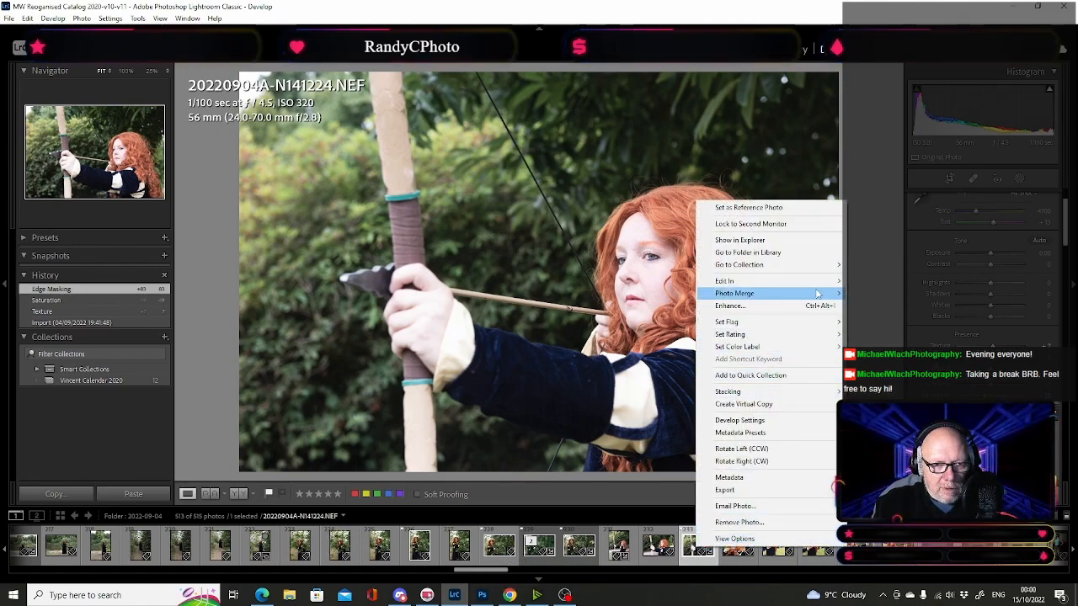
pyautogui.moveTo(829, 282)
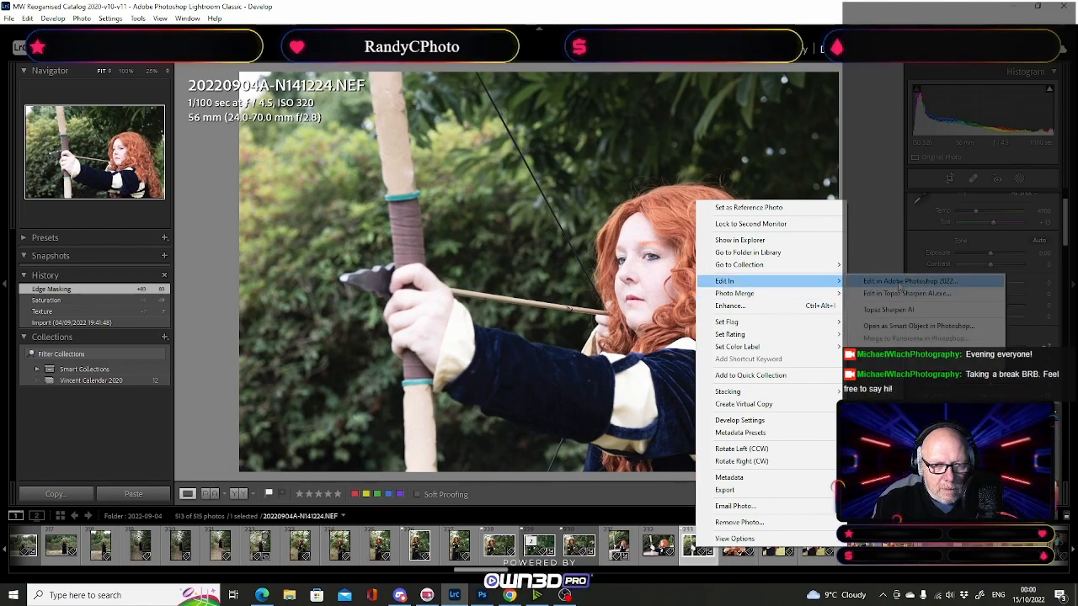
pyautogui.click(898, 286)
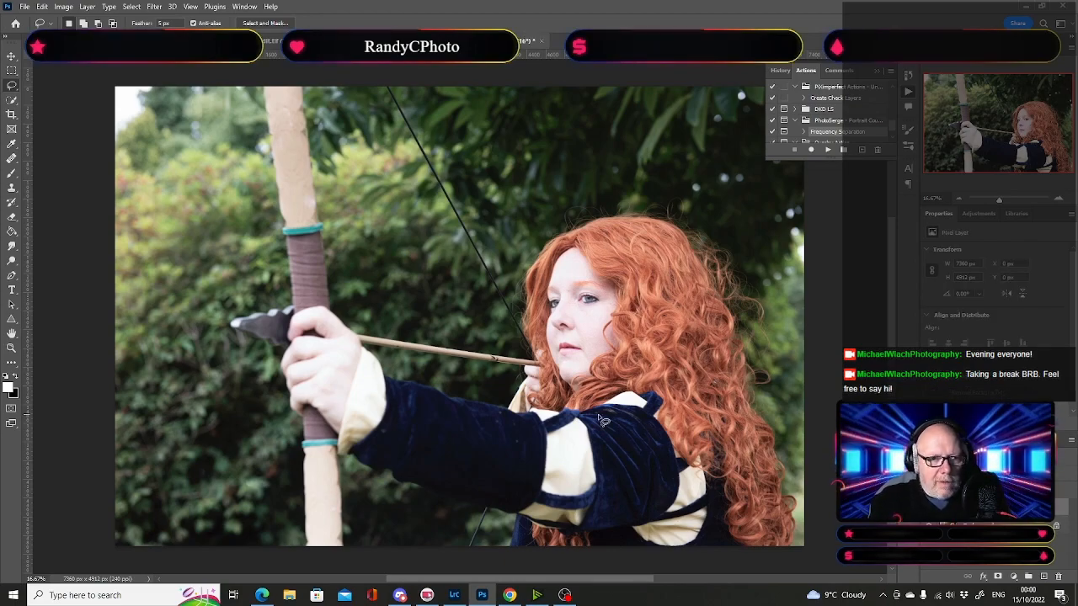
pyautogui.click(155, 8)
pyautogui.moveTo(263, 264)
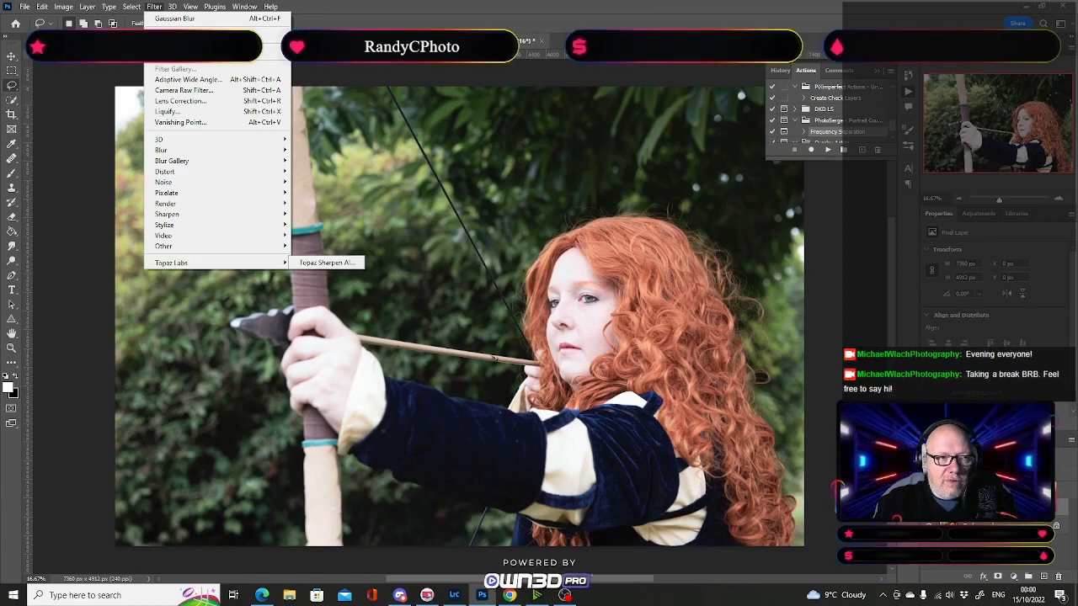
pyautogui.click(329, 8)
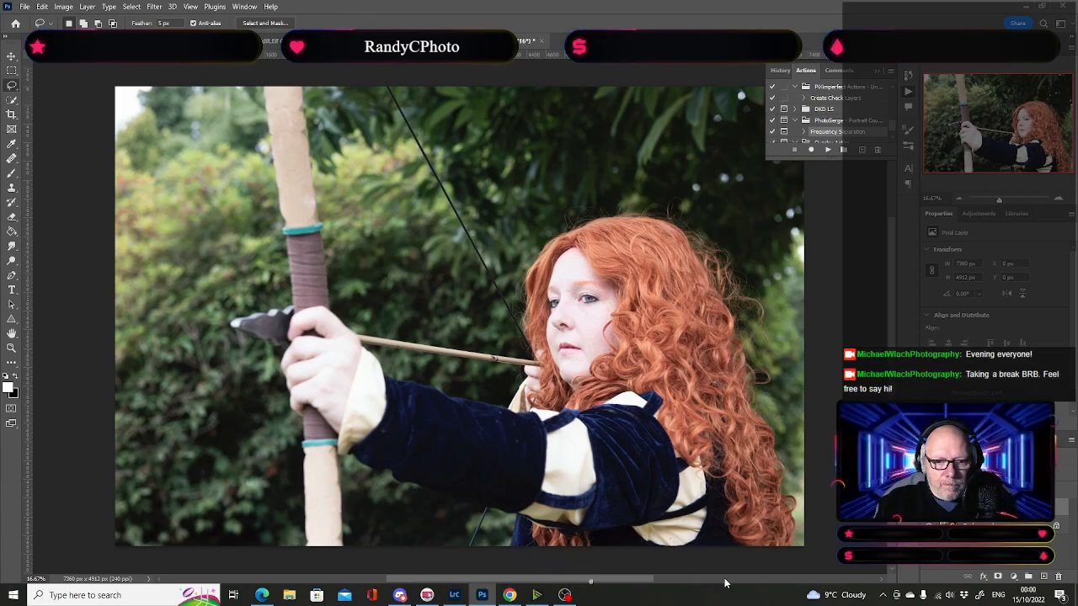
# Step: Open Task Manager's performance view and move its window over the upper part of the woman's side of the photo
pyautogui.rightClick(736, 597)
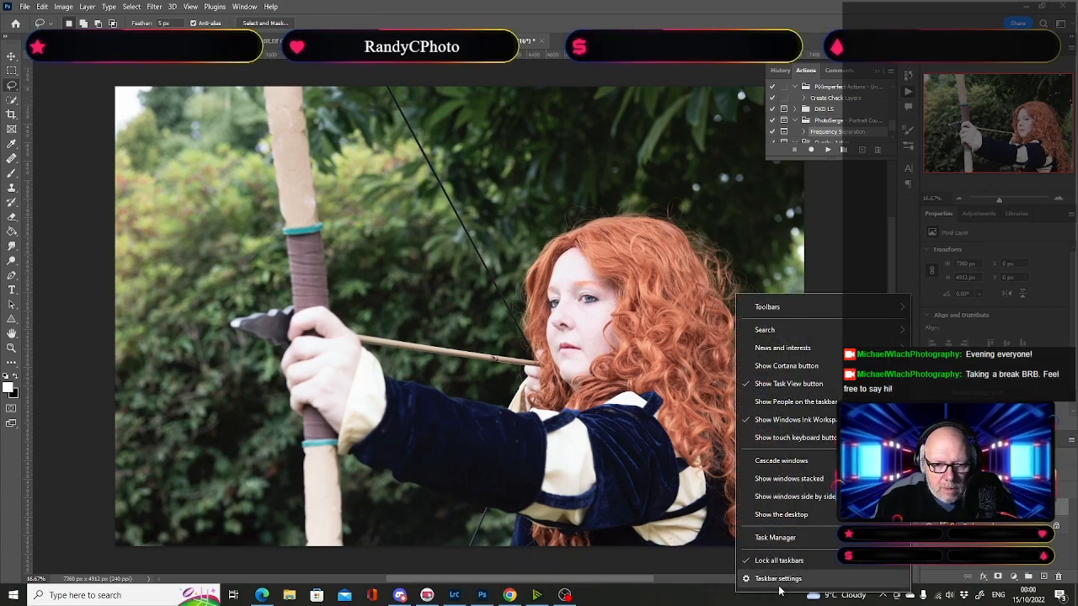
pyautogui.click(773, 539)
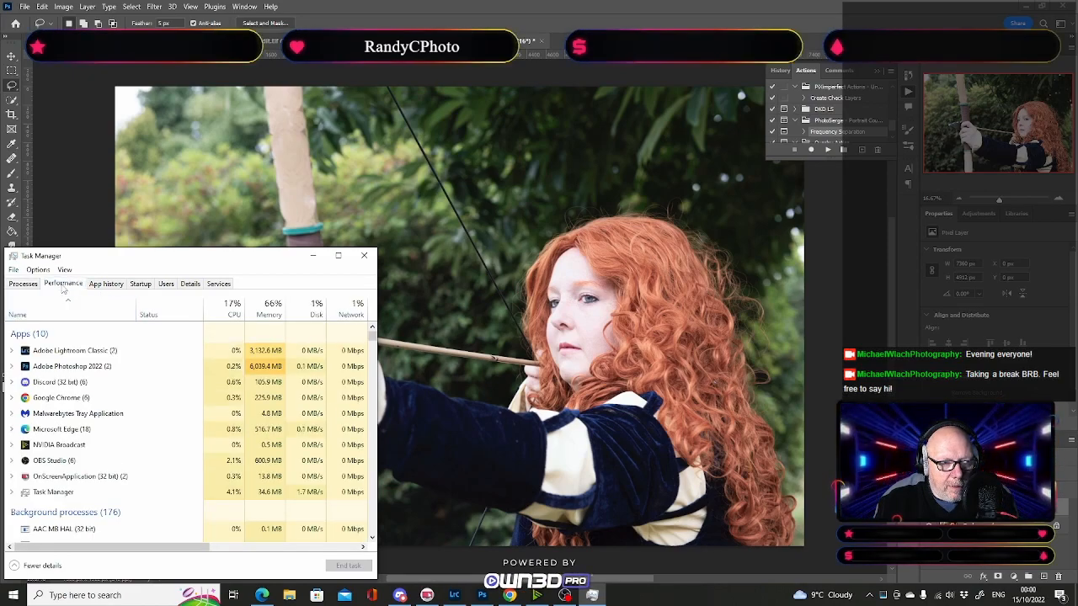
pyautogui.click(63, 284)
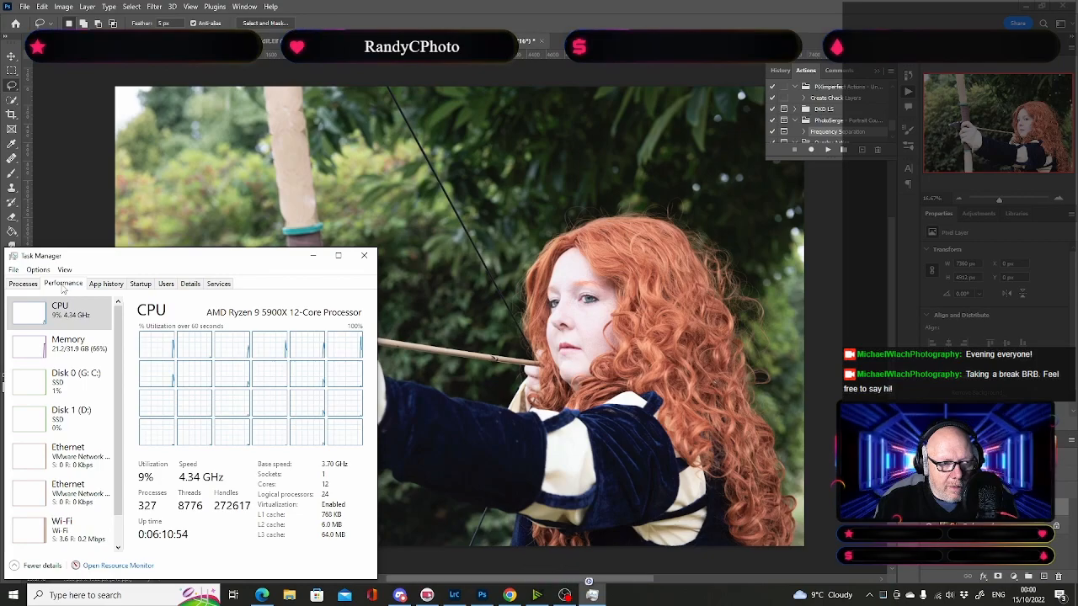
pyautogui.moveTo(81, 258); pyautogui.dragTo(773, 71)
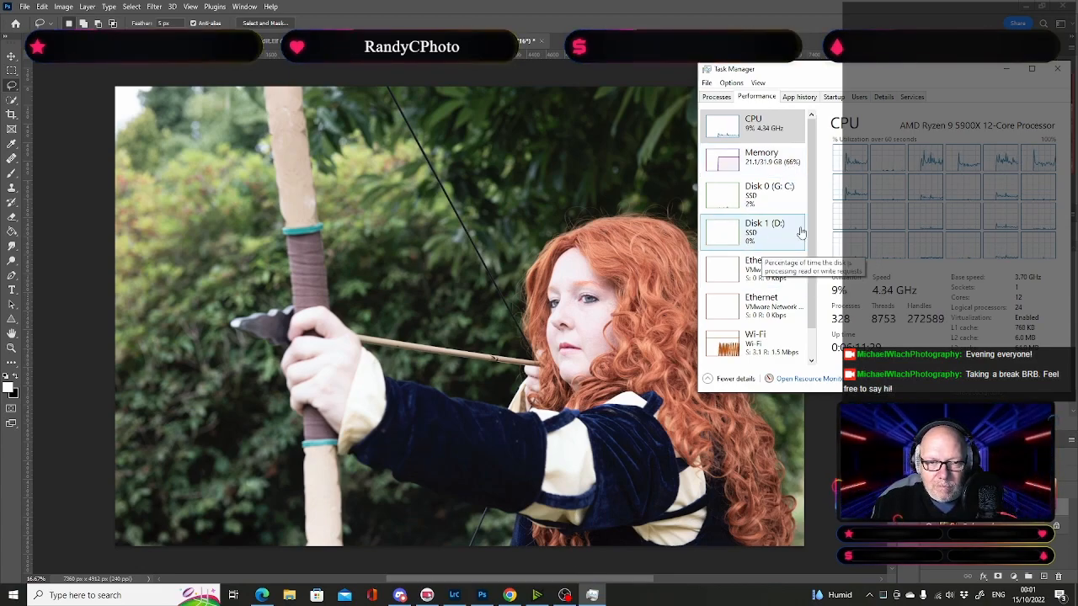
# Step: Run the Topaz Sharpen AI filter on the archery photo, check the processor load, and preview the woman's face
pyautogui.click(154, 8)
pyautogui.moveTo(269, 263)
pyautogui.click(305, 264)
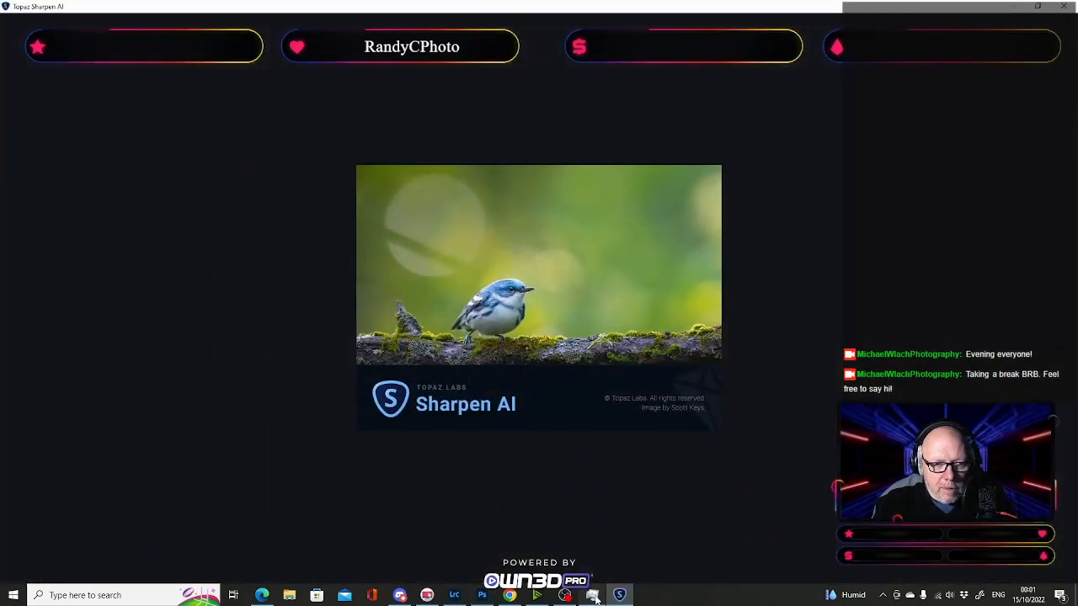
pyautogui.click(593, 595)
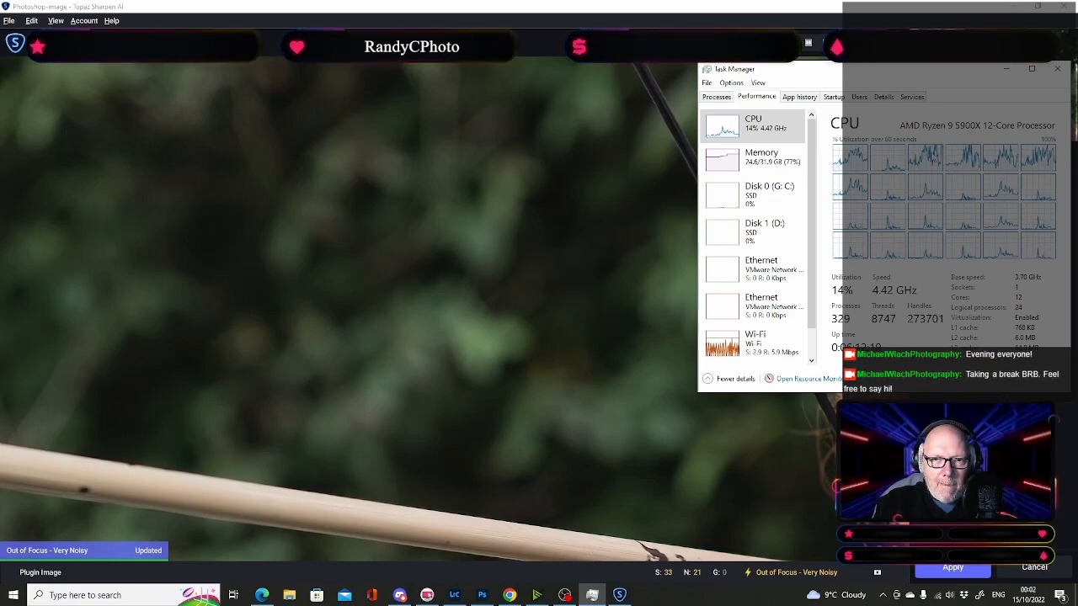
pyautogui.click(807, 12)
pyautogui.click(1014, 80)
pyautogui.moveTo(1014, 80); pyautogui.dragTo(1019, 85)
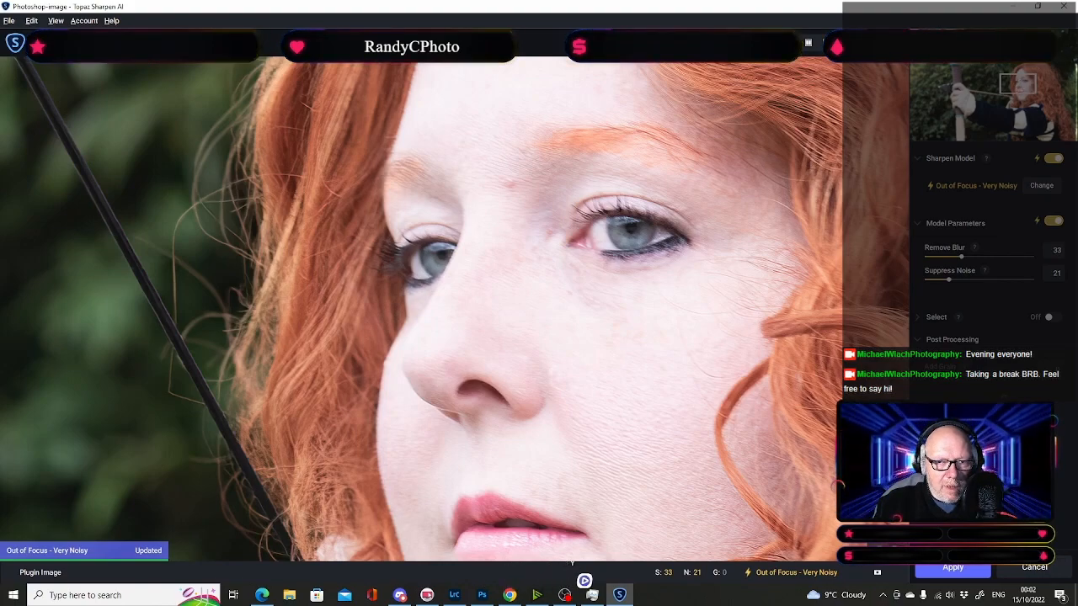
# Step: Try the Motion Blur - Very Blurry sharpening model and inspect its effect on the face and hair
pyautogui.click(1047, 190)
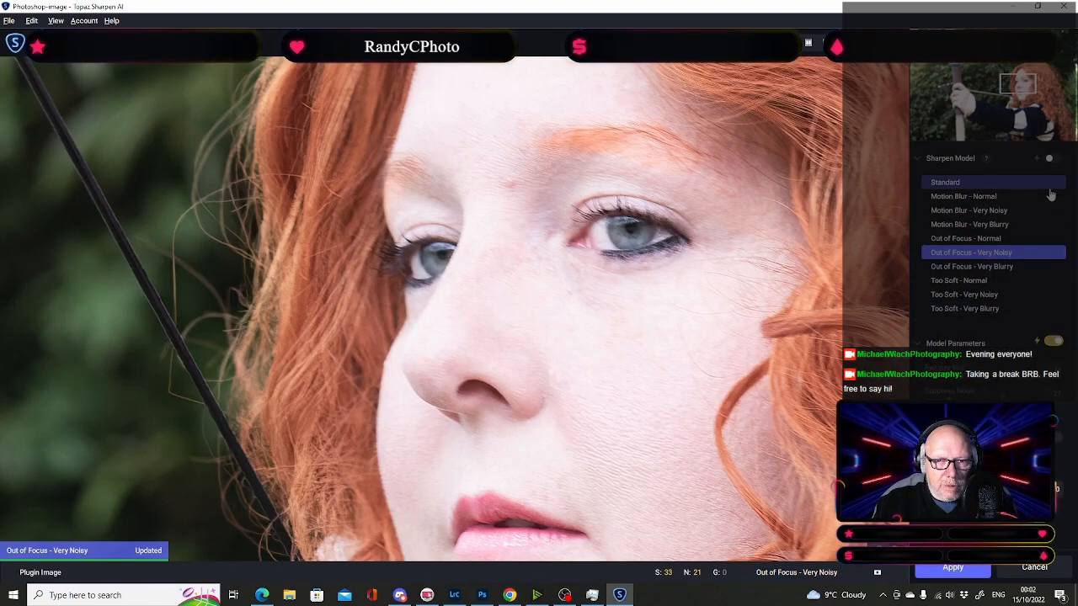
pyautogui.click(988, 224)
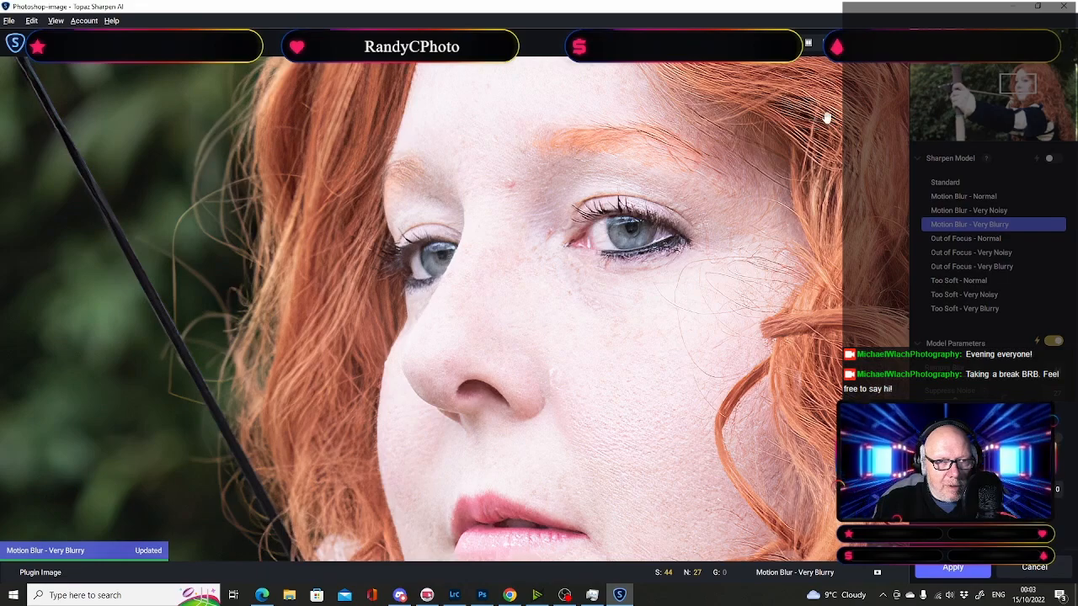
pyautogui.moveTo(1008, 94); pyautogui.dragTo(1034, 74)
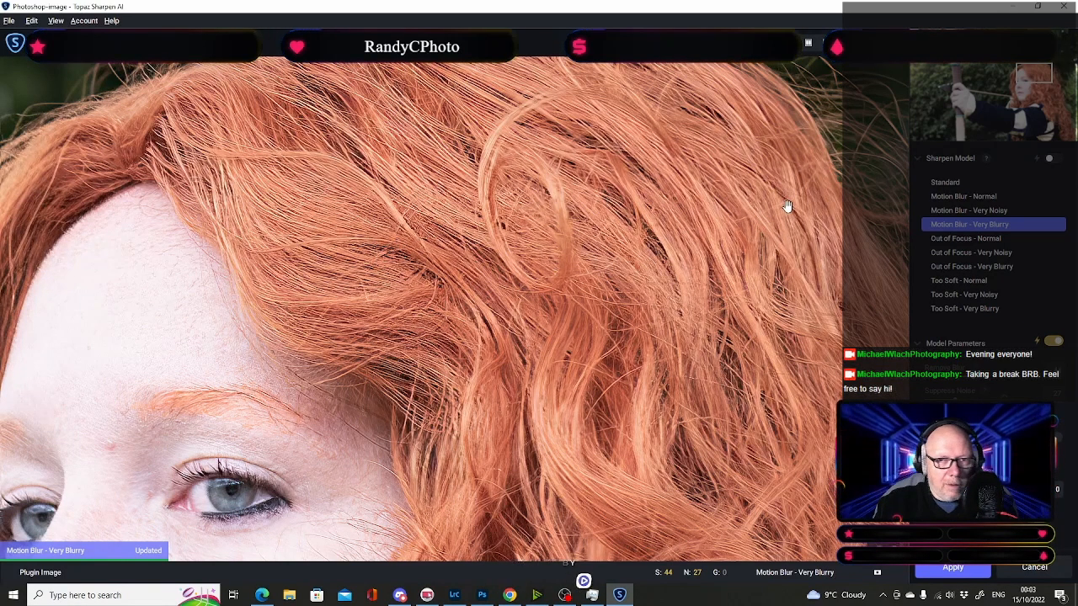
pyautogui.moveTo(1045, 78); pyautogui.dragTo(1027, 82)
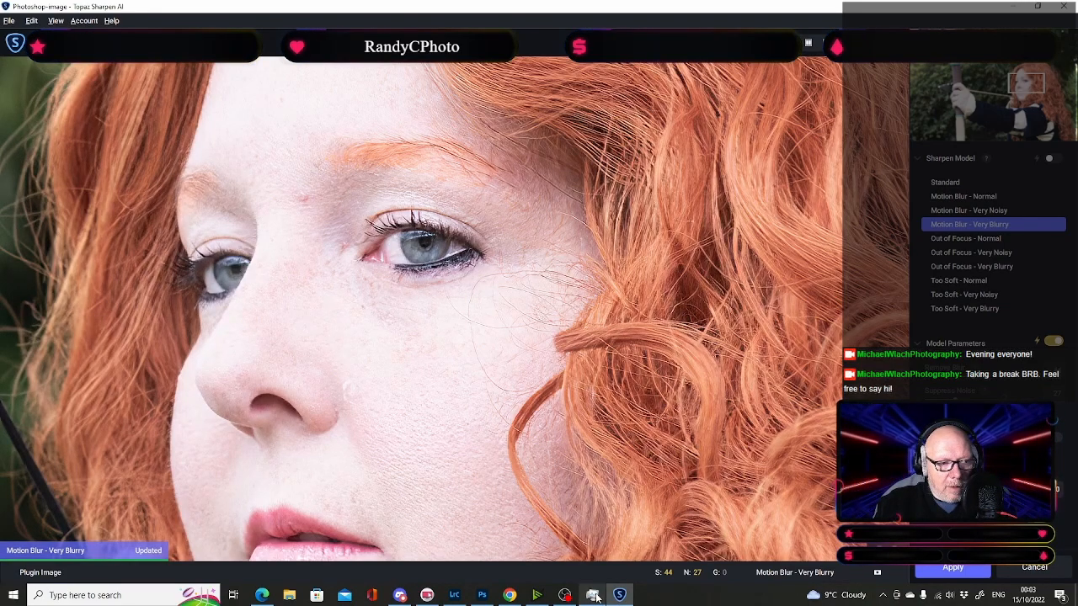
pyautogui.moveTo(595, 597); pyautogui.dragTo(619, 597)
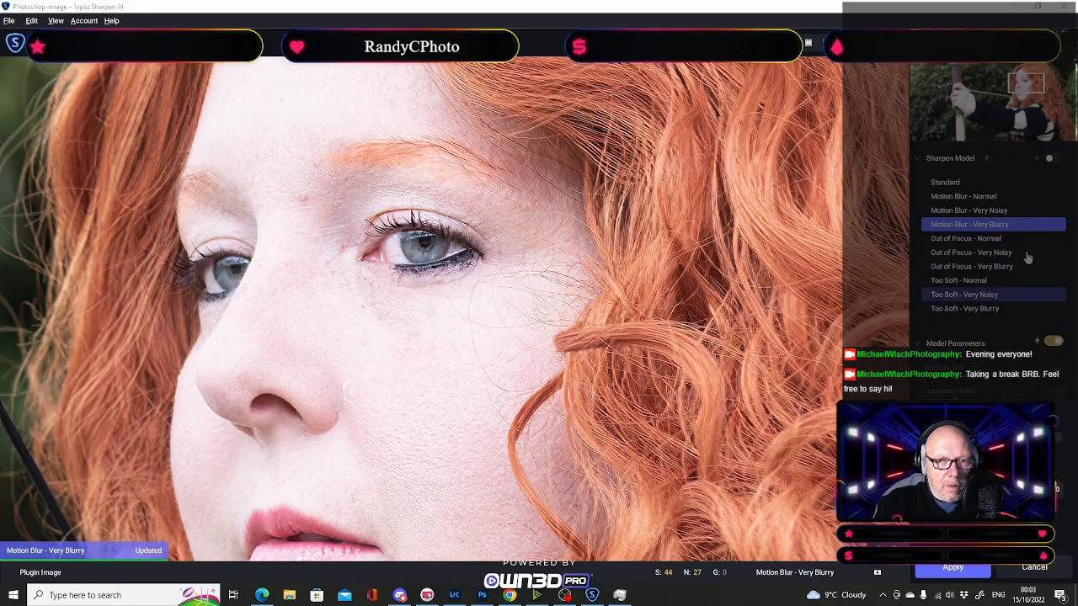
# Step: Select the Motion Blur - Normal sharpening model, check the forehead and hair, and apply it to the photo
pyautogui.click(993, 200)
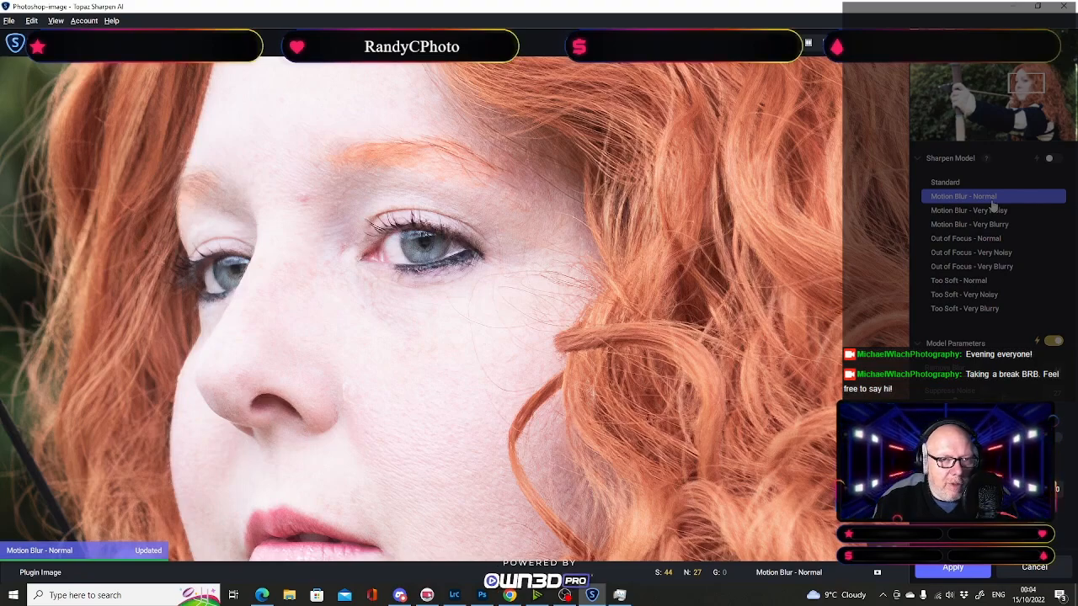
pyautogui.moveTo(710, 113); pyautogui.dragTo(710, 293)
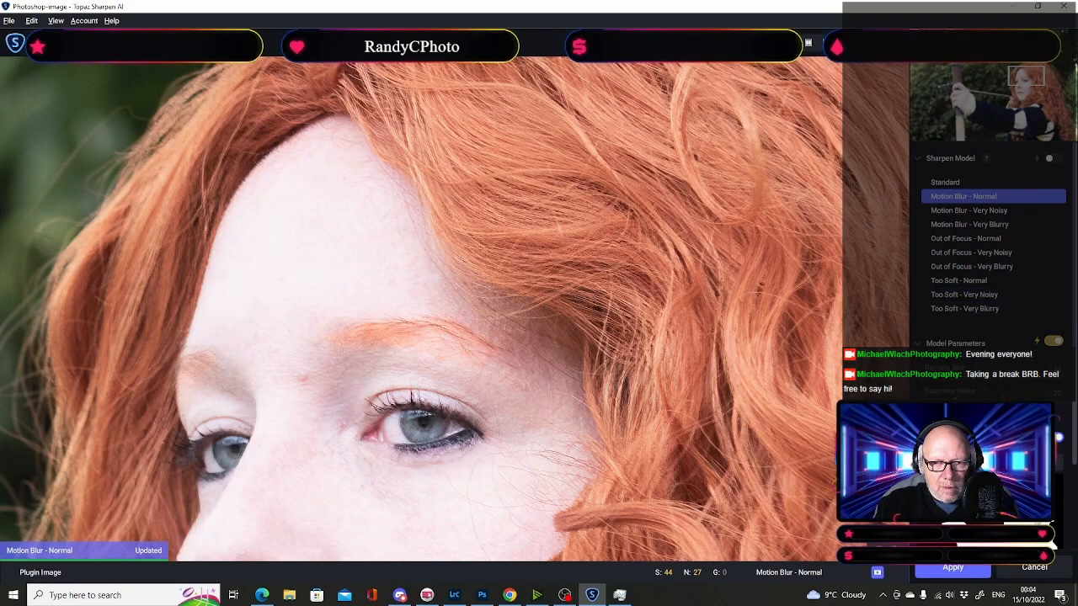
pyautogui.scroll(-1, 974, 307)
pyautogui.scroll(-2, 993, 219)
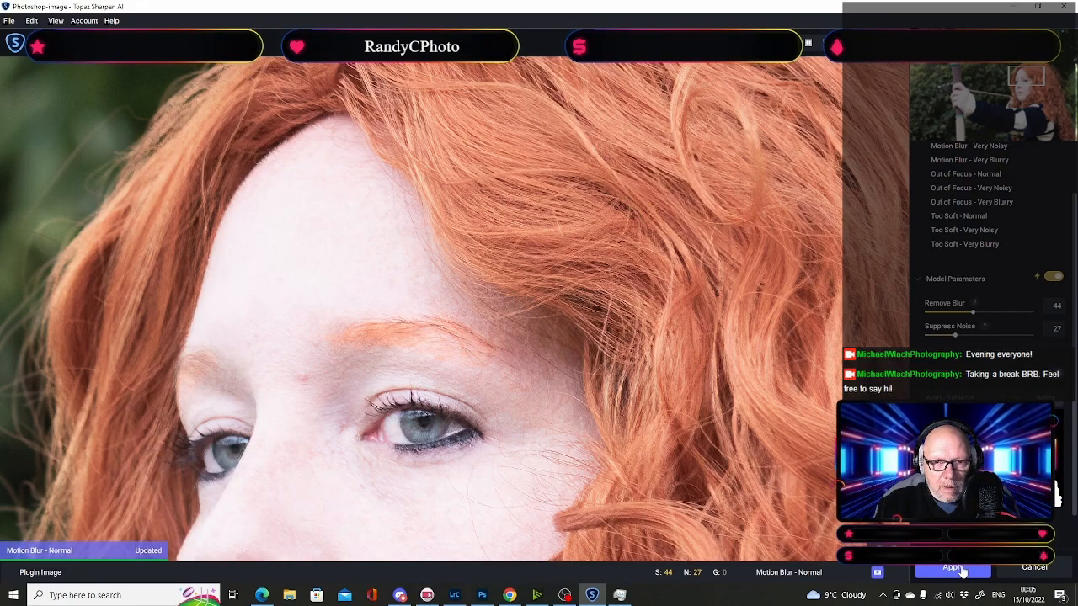
pyautogui.click(961, 570)
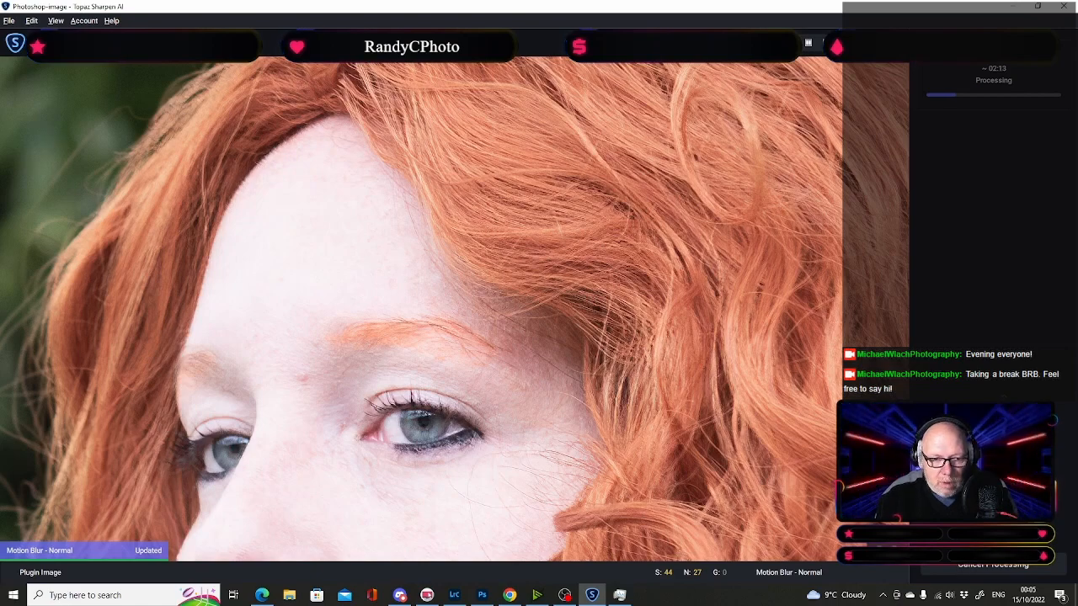
# Step: Check the processor and memory load in Task Manager while the sharpening runs, and minimize its window
pyautogui.click(619, 597)
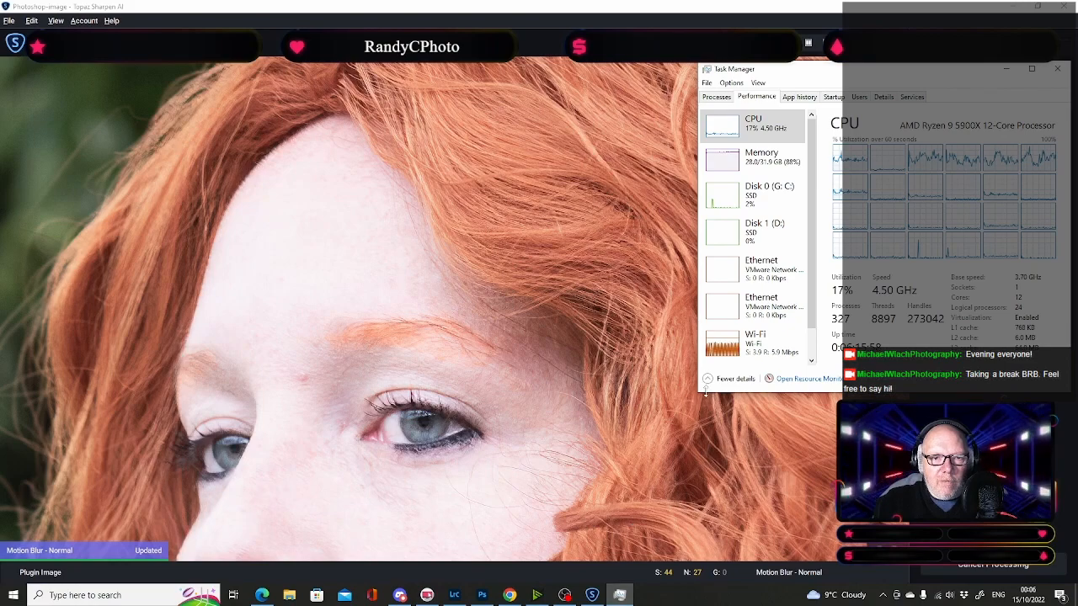
pyautogui.click(684, 15)
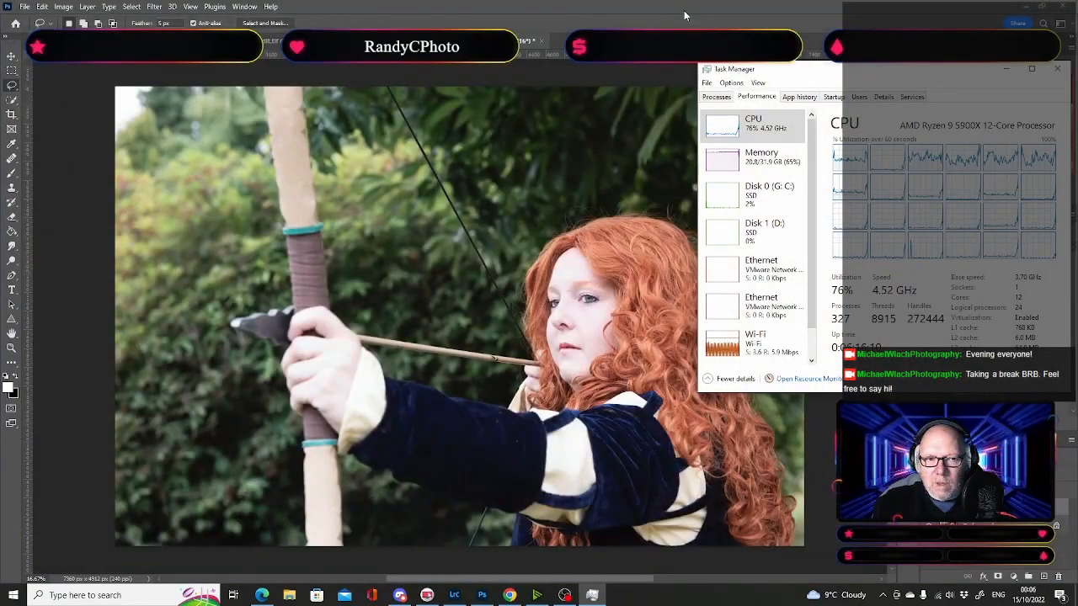
pyautogui.click(1010, 72)
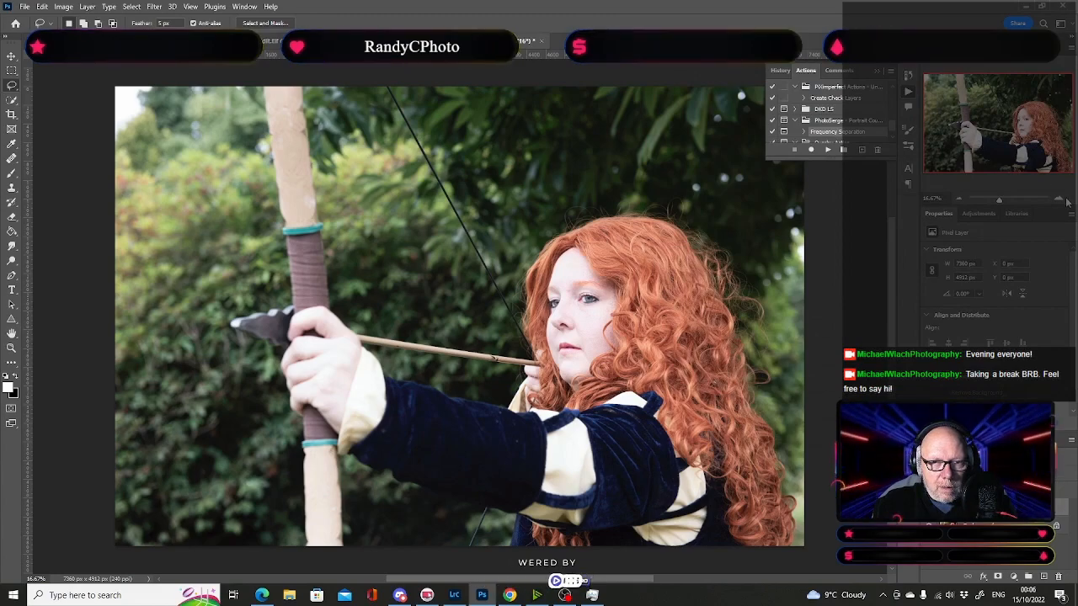
# Step: Add a new empty layer above the sharpened photo for retouching the woman's face
pyautogui.click(1059, 200)
pyautogui.click(1059, 200)
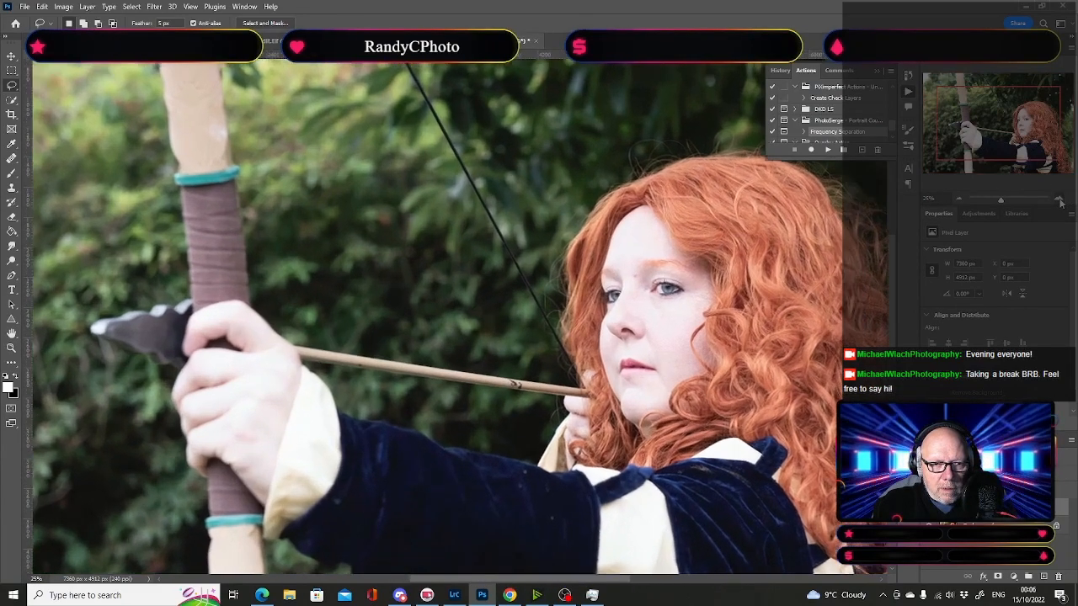
pyautogui.click(1060, 200)
pyautogui.moveTo(1015, 134); pyautogui.dragTo(1035, 138)
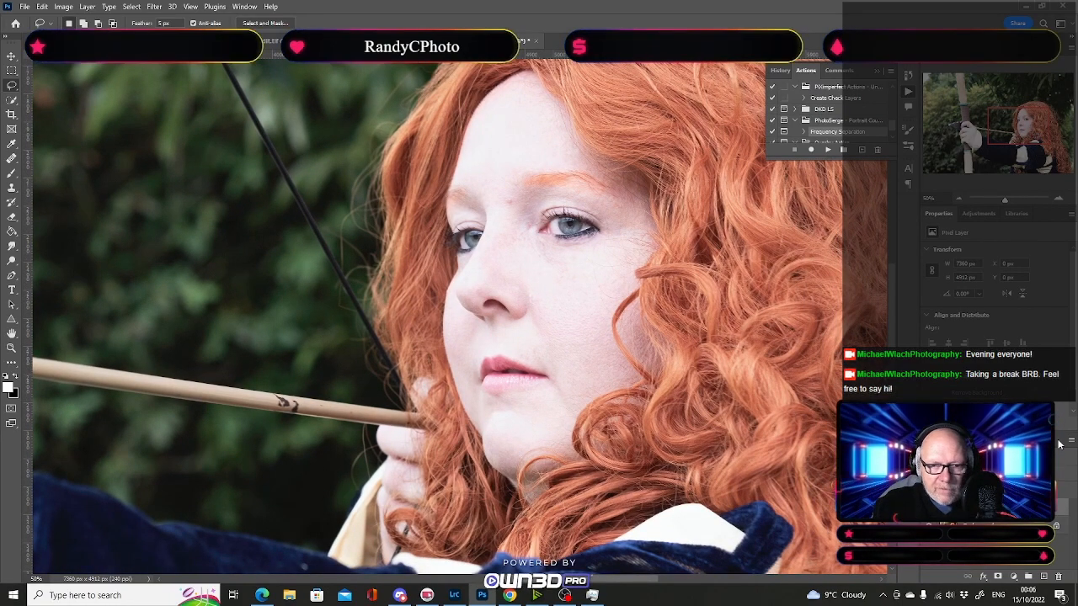
pyautogui.click(1044, 577)
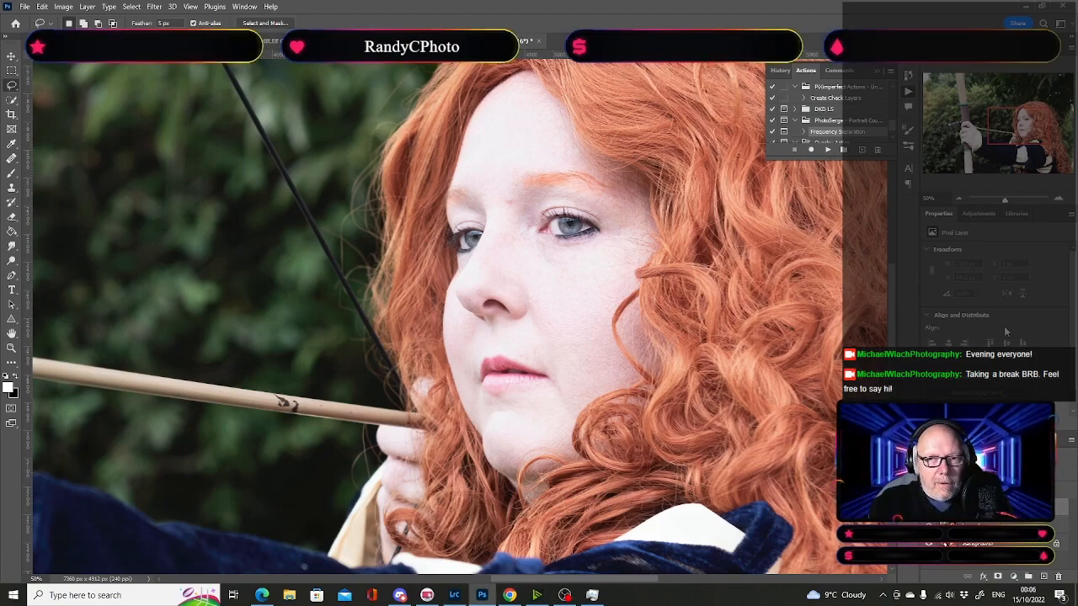
# Step: Set the Clone Stamp tool to sample Current & Below and clone away the red blemish between the eyebrows
pyautogui.click(1059, 200)
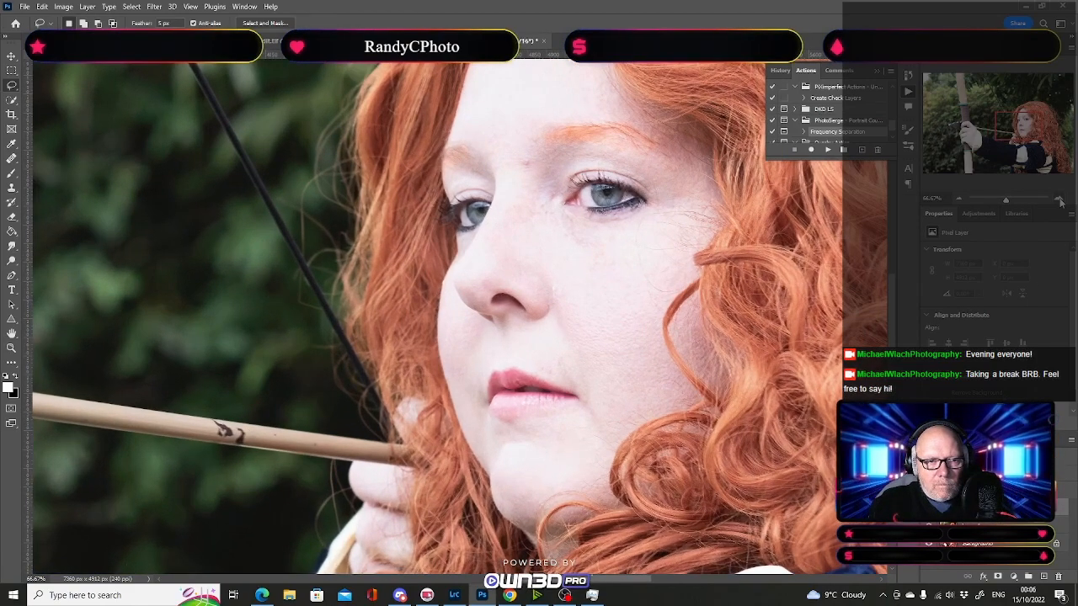
pyautogui.click(1060, 201)
pyautogui.moveTo(1026, 129); pyautogui.dragTo(1030, 125)
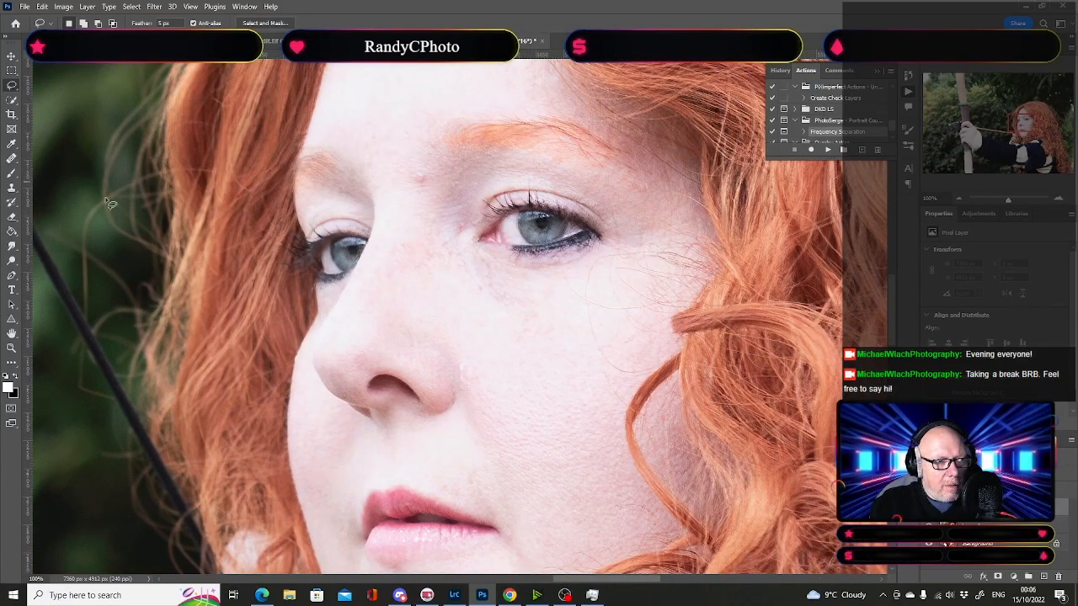
pyautogui.click(11, 189)
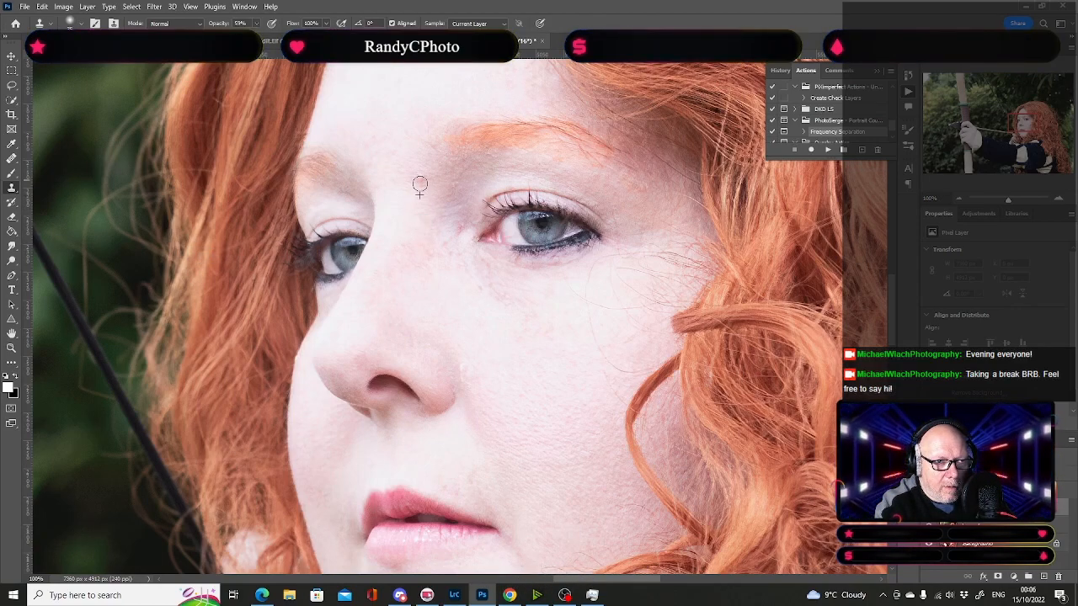
pyautogui.click(478, 24)
pyautogui.click(476, 37)
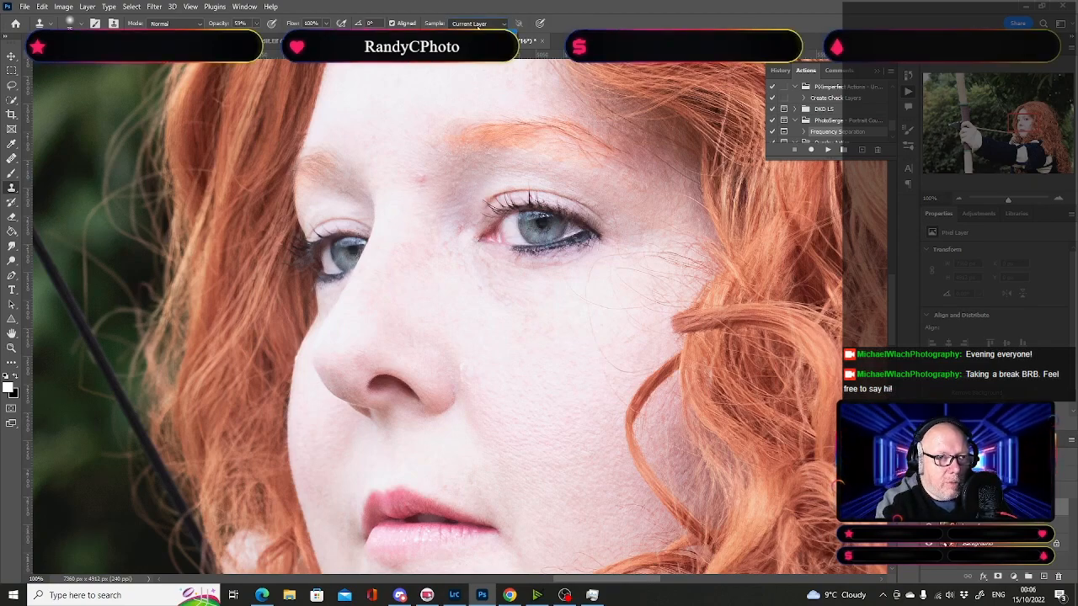
pyautogui.keyDown('alt'); pyautogui.click(425, 196); pyautogui.keyUp('alt')
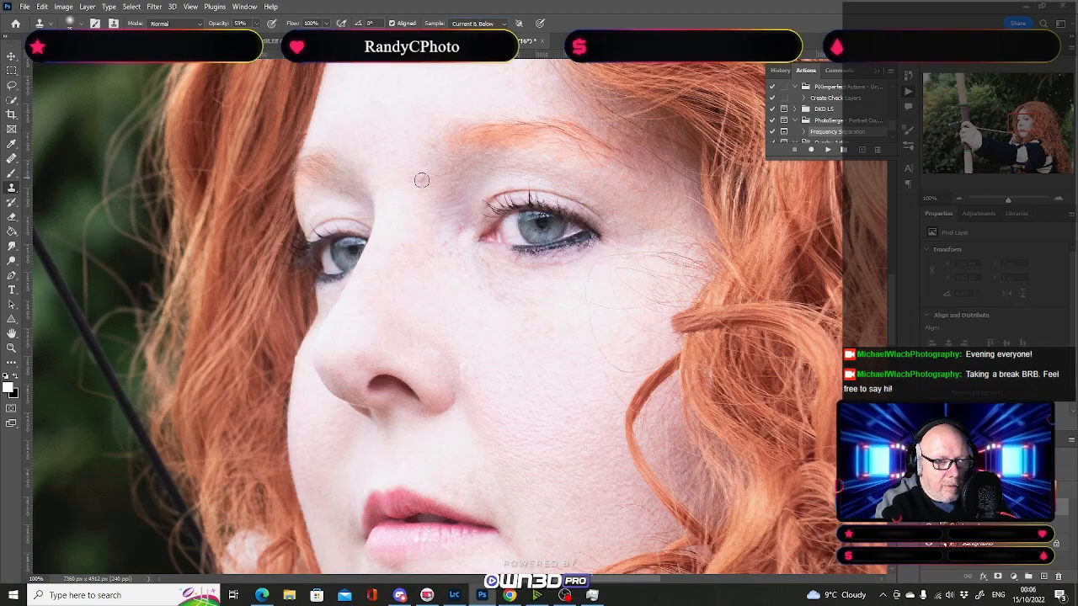
# Step: Clone out the remaining small skin marks under the near eye and on the cheek, chin and nose
pyautogui.keyDown('alt'); pyautogui.click(482, 298); pyautogui.keyUp('alt')
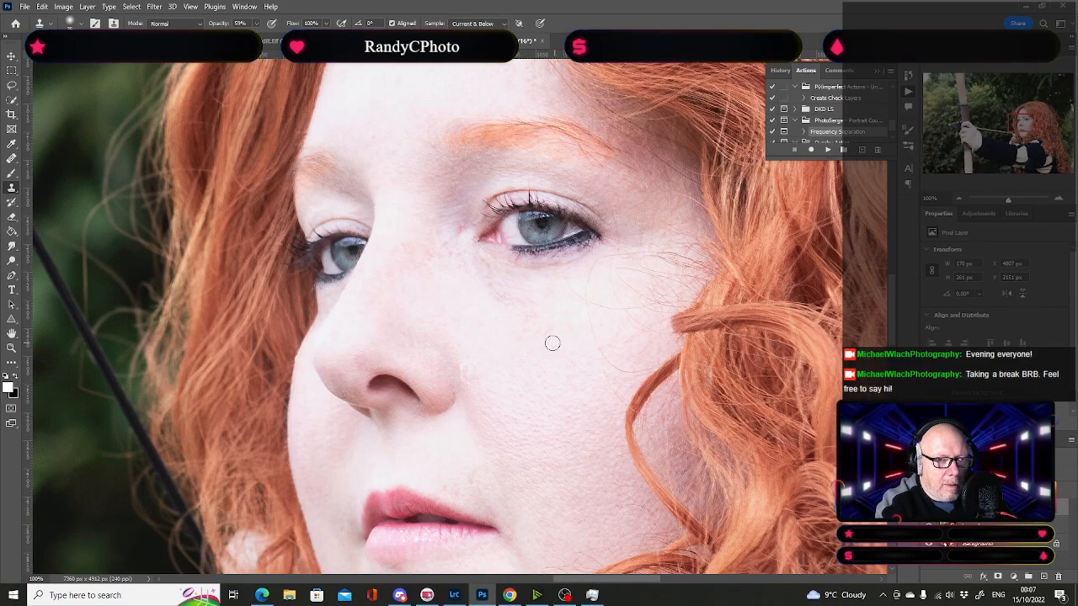
pyautogui.moveTo(540, 350); pyautogui.dragTo(548, 277)
pyautogui.press('alt')
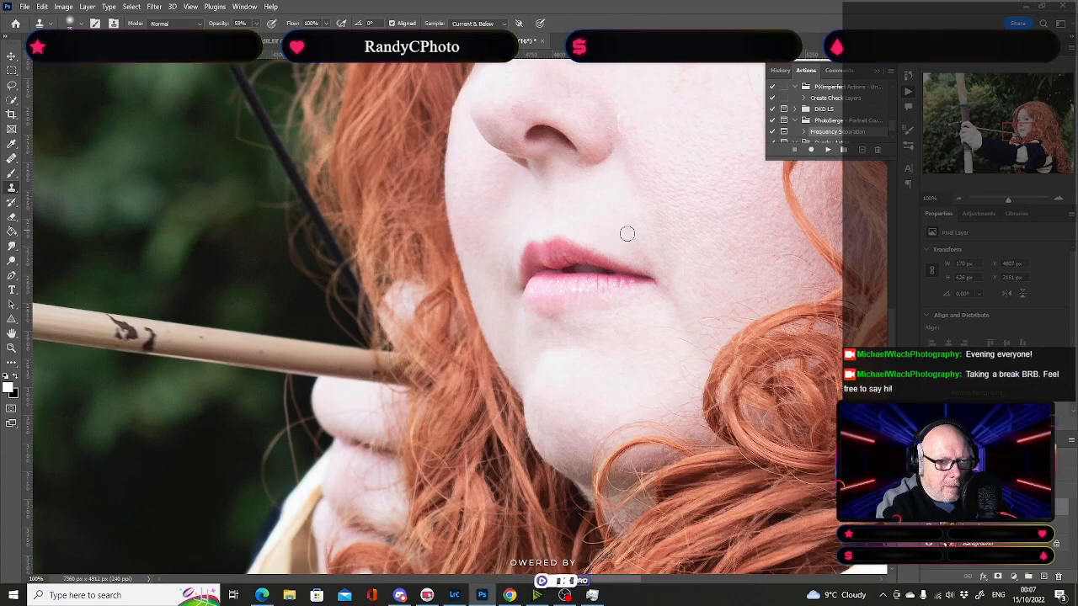
pyautogui.moveTo(601, 378); pyautogui.dragTo(608, 466)
pyautogui.moveTo(541, 422); pyautogui.dragTo(531, 471)
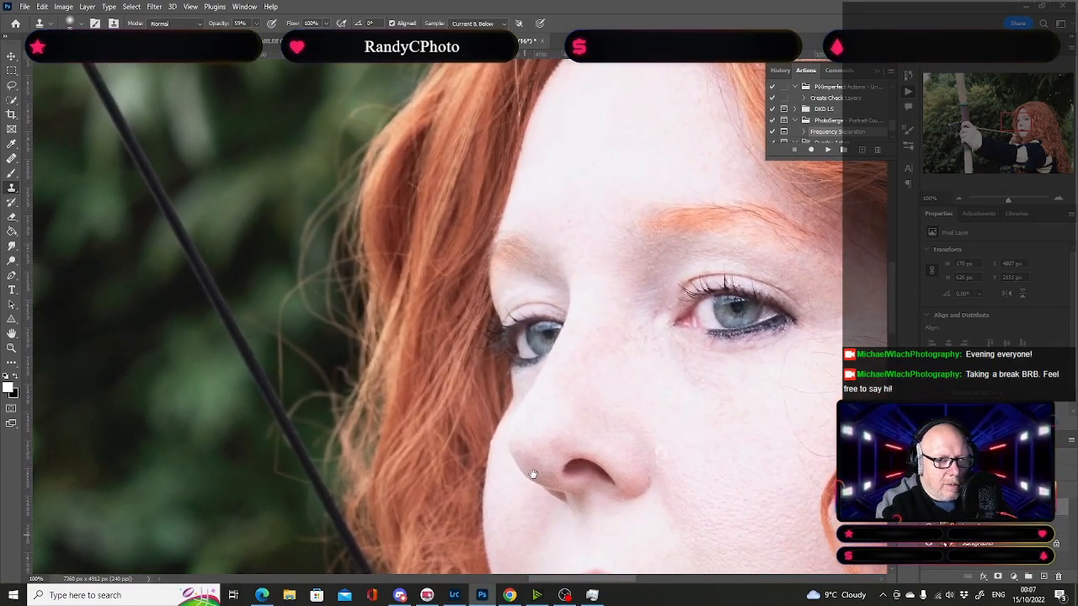
pyautogui.moveTo(582, 427); pyautogui.dragTo(568, 301)
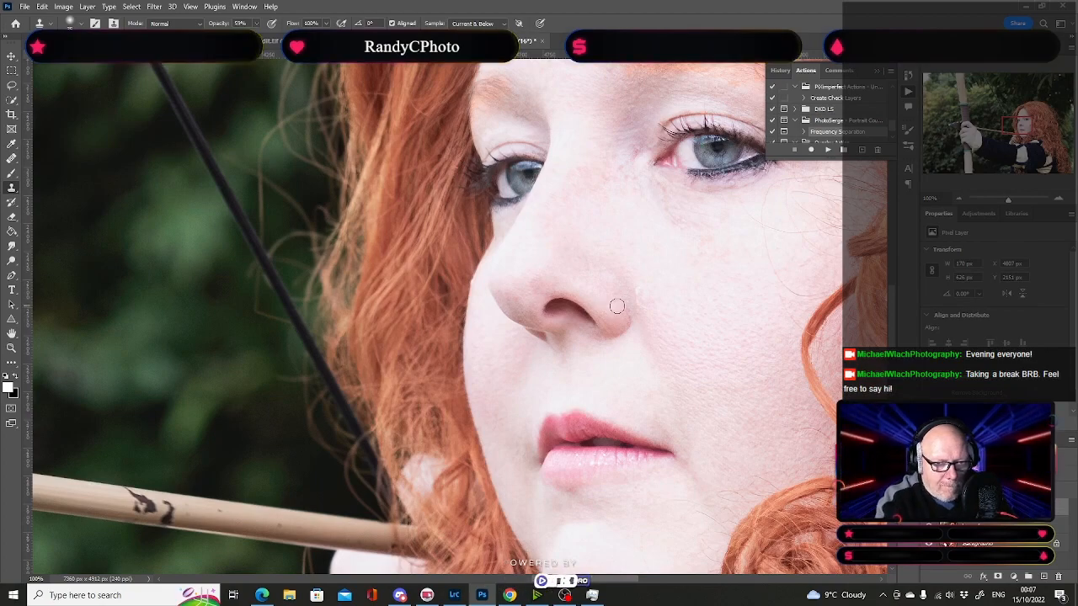
# Step: Clone away the light specks of lint on the blue velvet sleeve, near the upper arm and beside the cuff
pyautogui.hotkey('ctrl', '0')
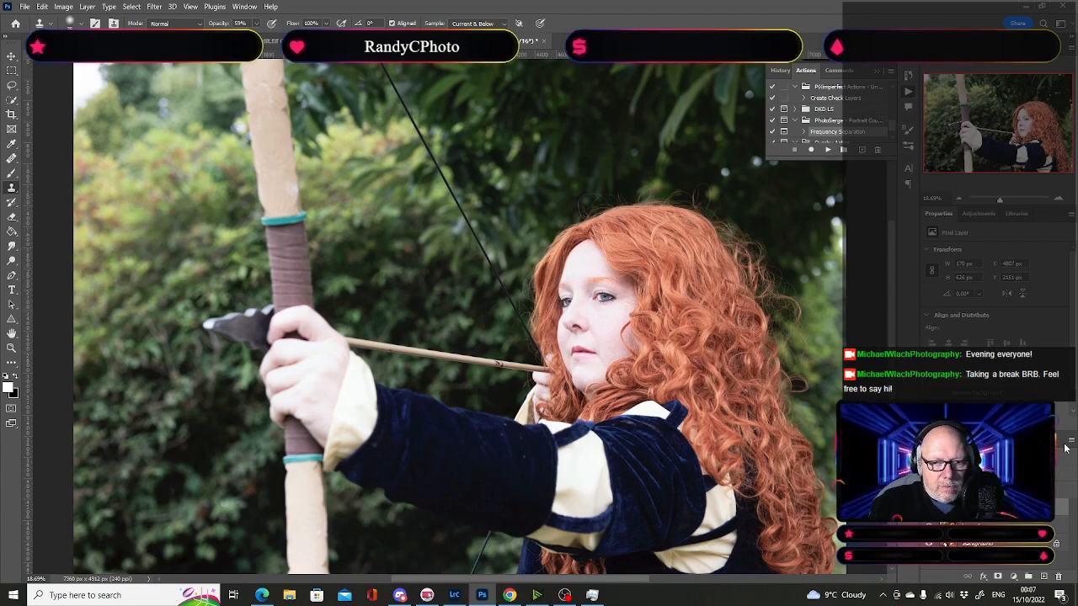
pyautogui.click(1059, 200)
pyautogui.click(1059, 200)
pyautogui.click(1059, 200)
pyautogui.moveTo(997, 140); pyautogui.dragTo(996, 156)
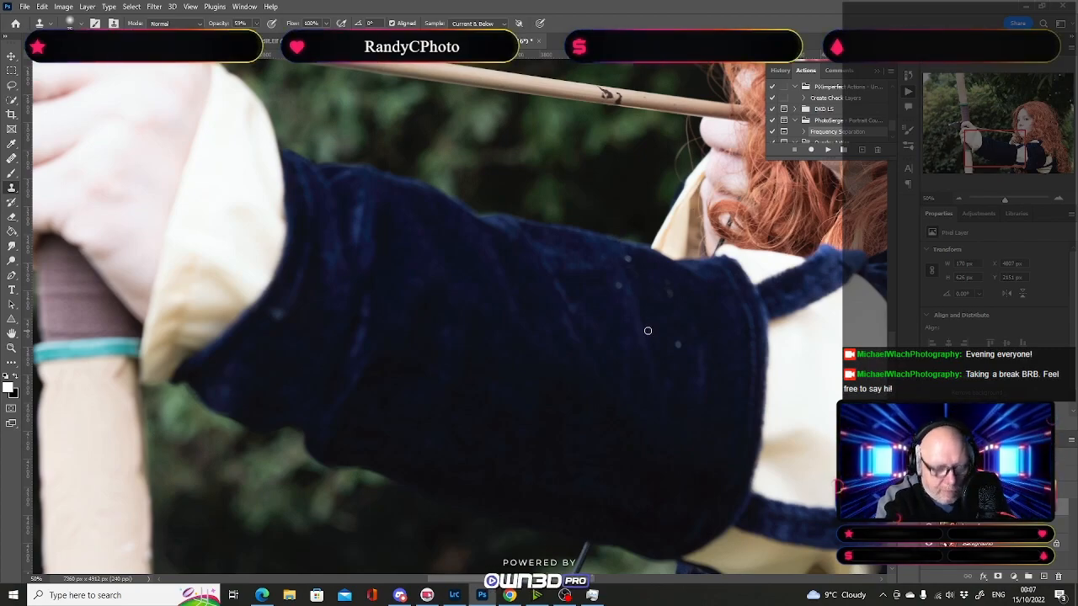
pyautogui.keyDown('alt'); pyautogui.click(677, 354); pyautogui.keyUp('alt')
pyautogui.click(678, 346)
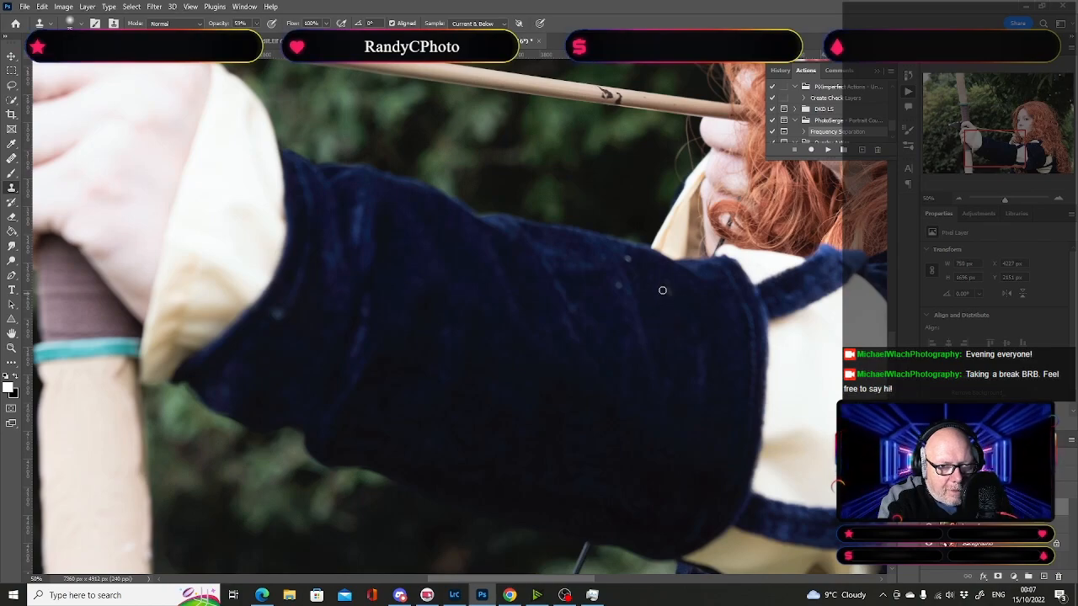
pyautogui.moveTo(670, 294); pyautogui.dragTo(669, 289)
pyautogui.keyDown('alt'); pyautogui.click(635, 259); pyautogui.keyUp('alt')
pyautogui.click(631, 261)
pyautogui.keyDown('alt'); pyautogui.click(634, 259); pyautogui.keyUp('alt')
pyautogui.click(628, 262)
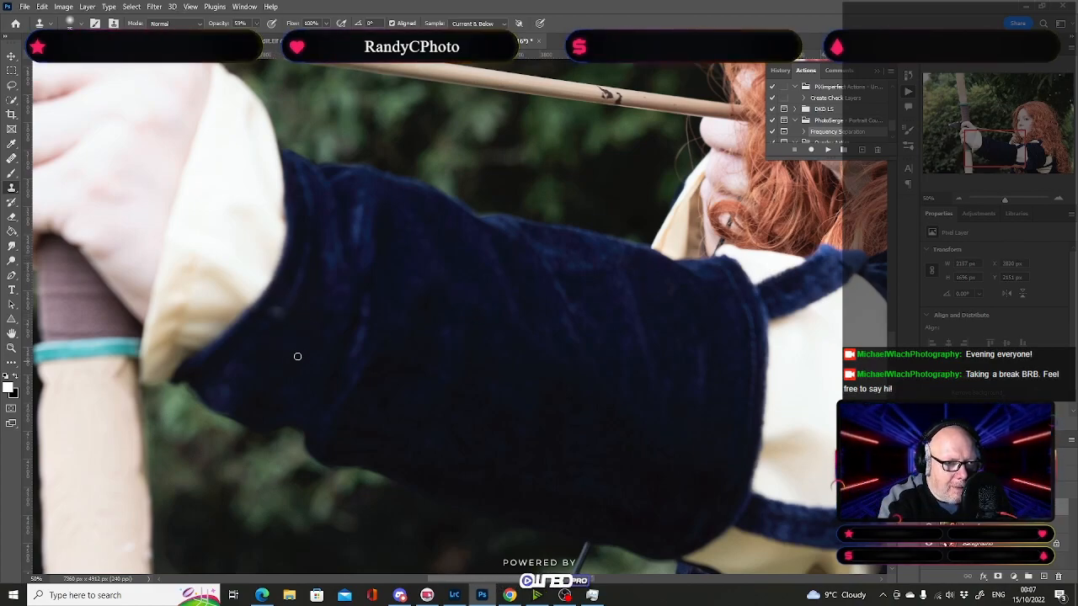
pyautogui.keyDown('alt'); pyautogui.click(283, 293); pyautogui.keyUp('alt')
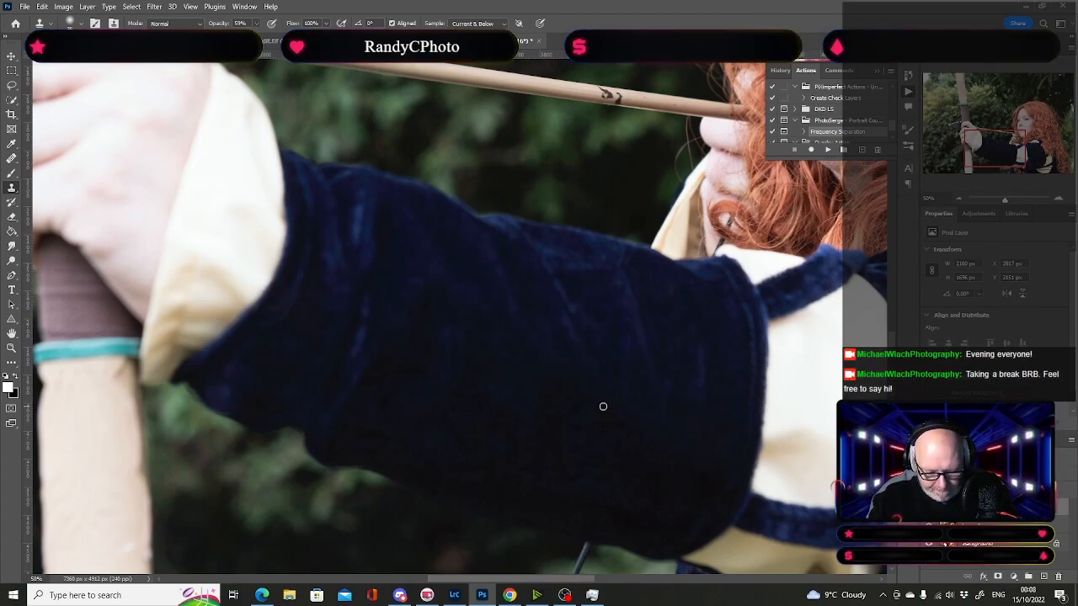
# Step: Select the retouching layer together with the sharpened photo layer and merge them into a new combined layer
pyautogui.hotkey('ctrl', '0')
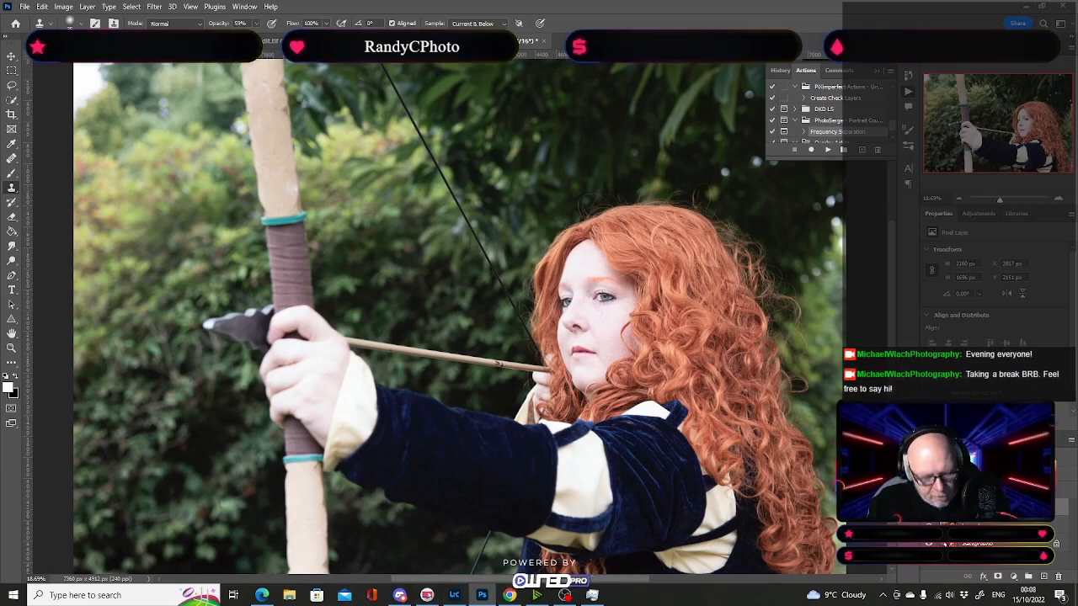
pyautogui.keyDown('shift'); pyautogui.click(993, 524); pyautogui.keyUp('shift')
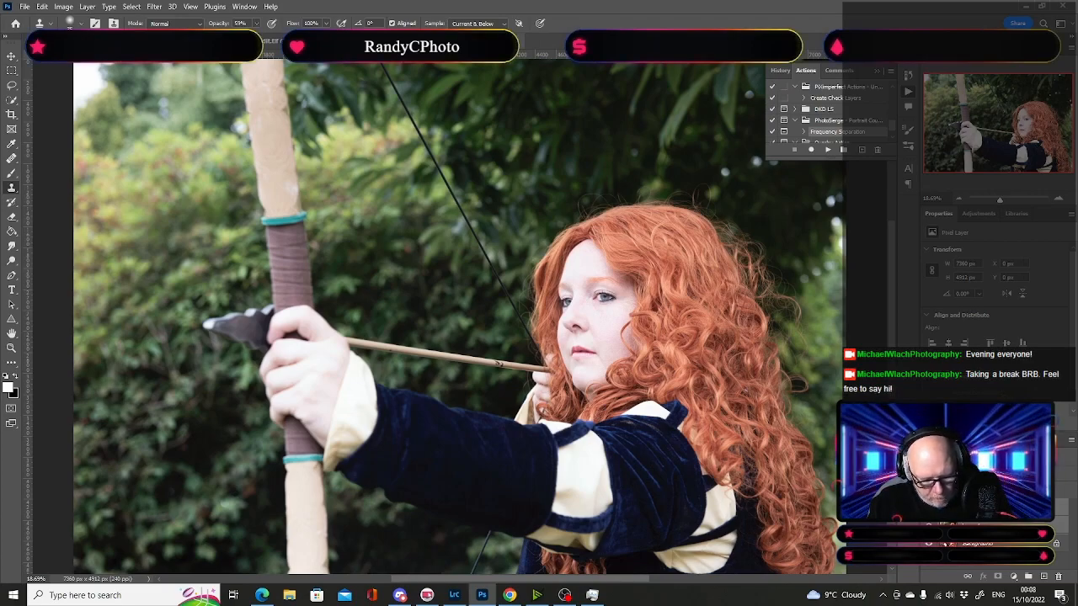
pyautogui.hotkey('ctrl', 'alt', 'e')
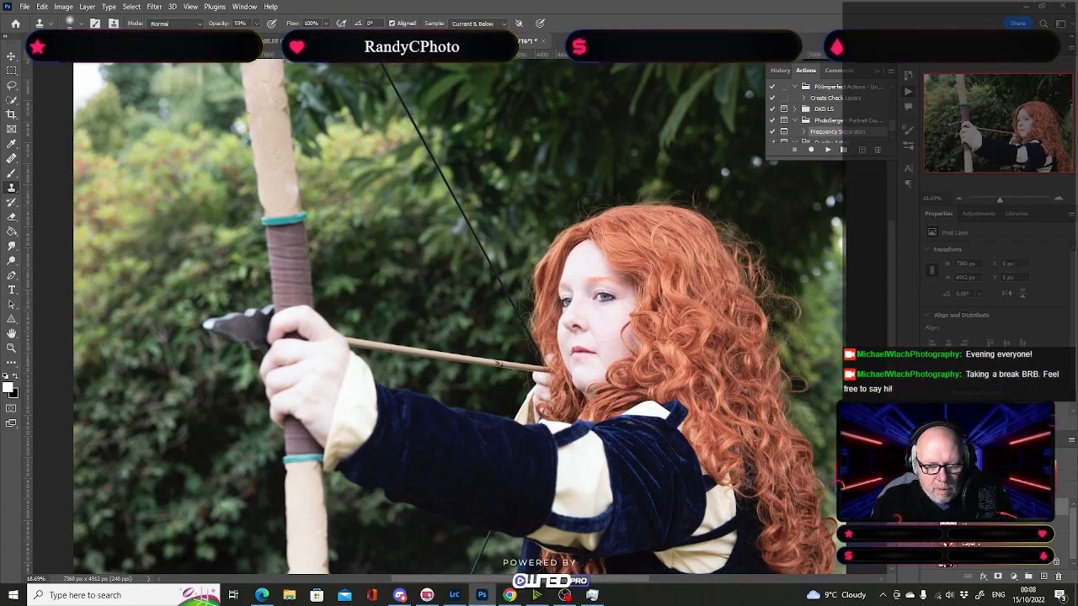
# Step: Run the Frequency Separation action on the merged layer with a Gaussian Blur radius of 26.1 pixels
pyautogui.click(830, 152)
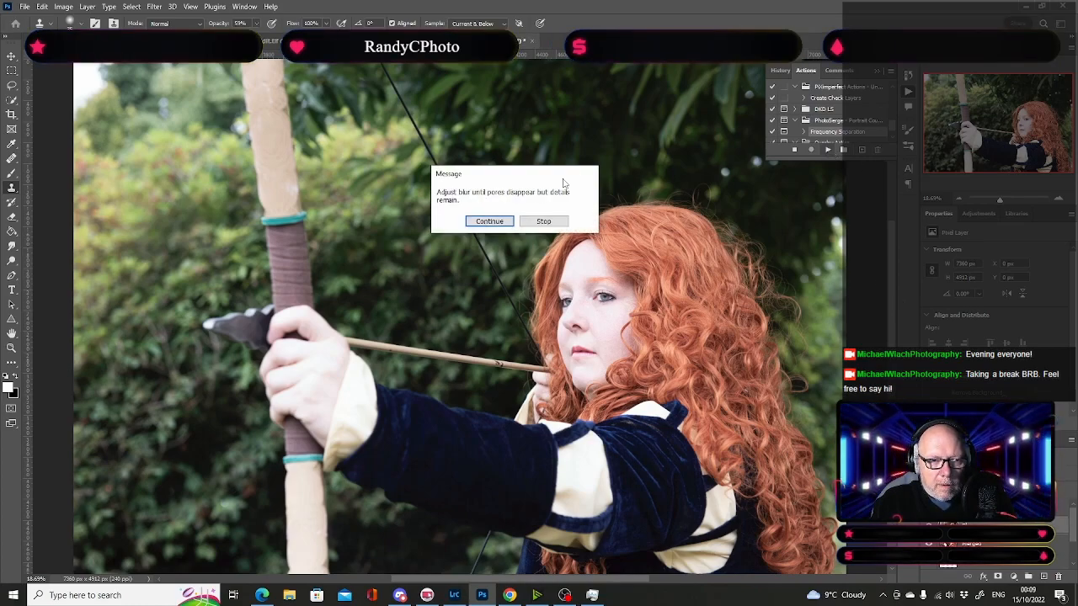
pyautogui.click(488, 221)
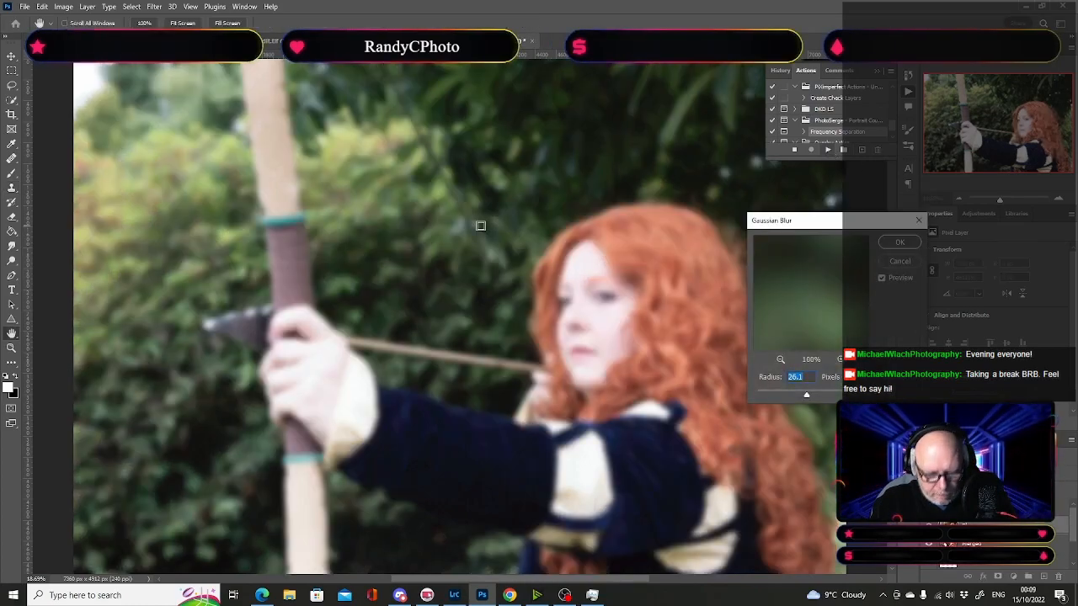
pyautogui.press('Return')
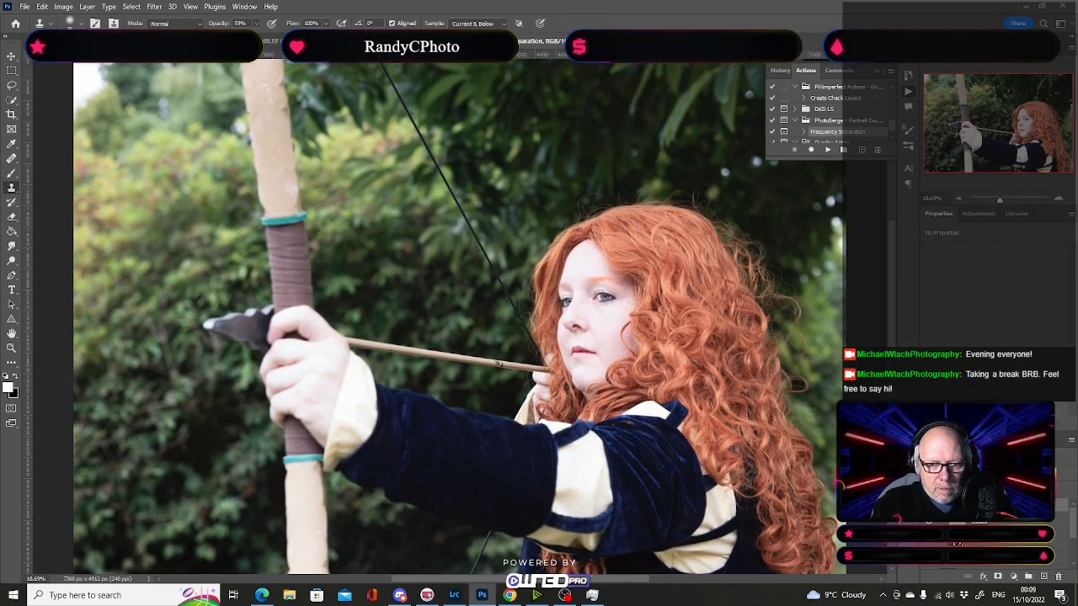
# Step: Lasso the forehead down to the eyebrows with a 5 px feather and reapply the last filter to smooth it
pyautogui.click(1059, 200)
pyautogui.click(1060, 200)
pyautogui.click(1059, 200)
pyautogui.moveTo(1003, 134); pyautogui.dragTo(1014, 134)
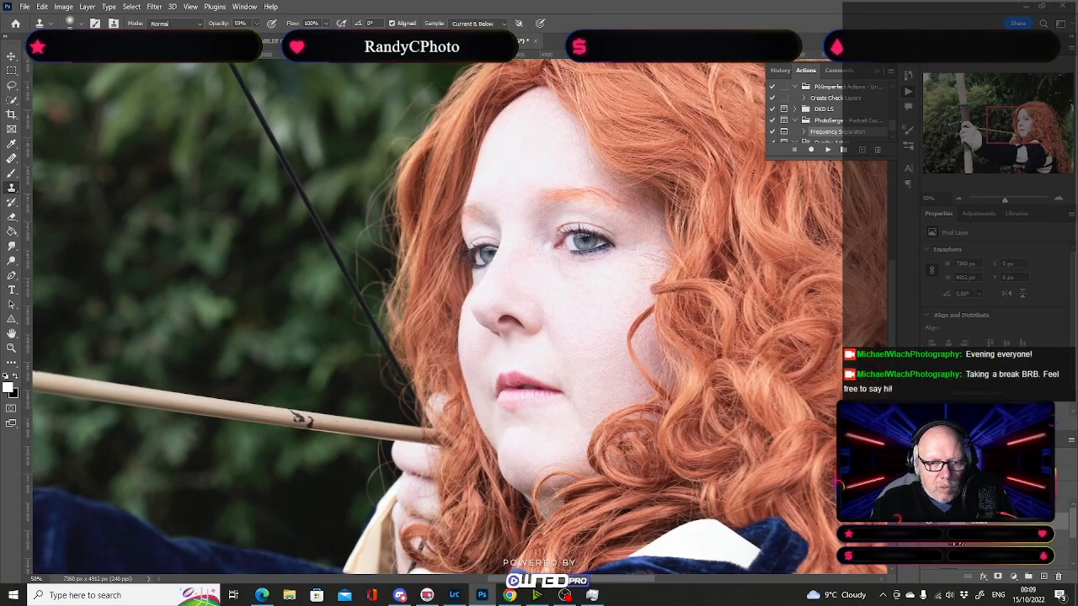
pyautogui.press('l')
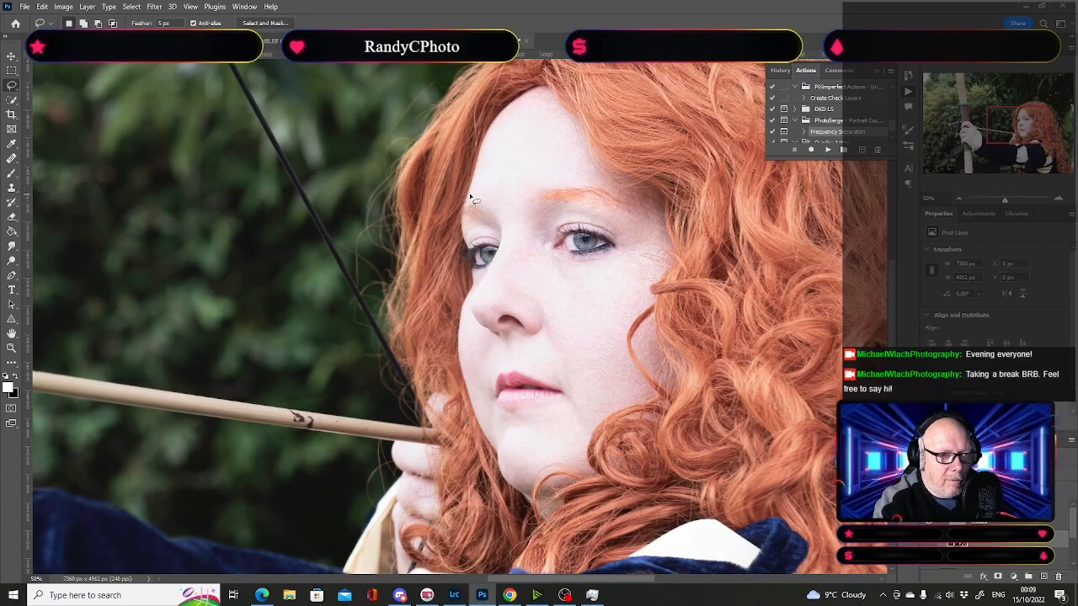
pyautogui.moveTo(474, 193)
pyautogui.mouseDown()
pyautogui.moveTo(502, 111)
pyautogui.moveTo(547, 91)
pyautogui.moveTo(609, 195)
pyautogui.moveTo(547, 191)
pyautogui.moveTo(510, 228)
pyautogui.moveTo(476, 195)
pyautogui.mouseUp()
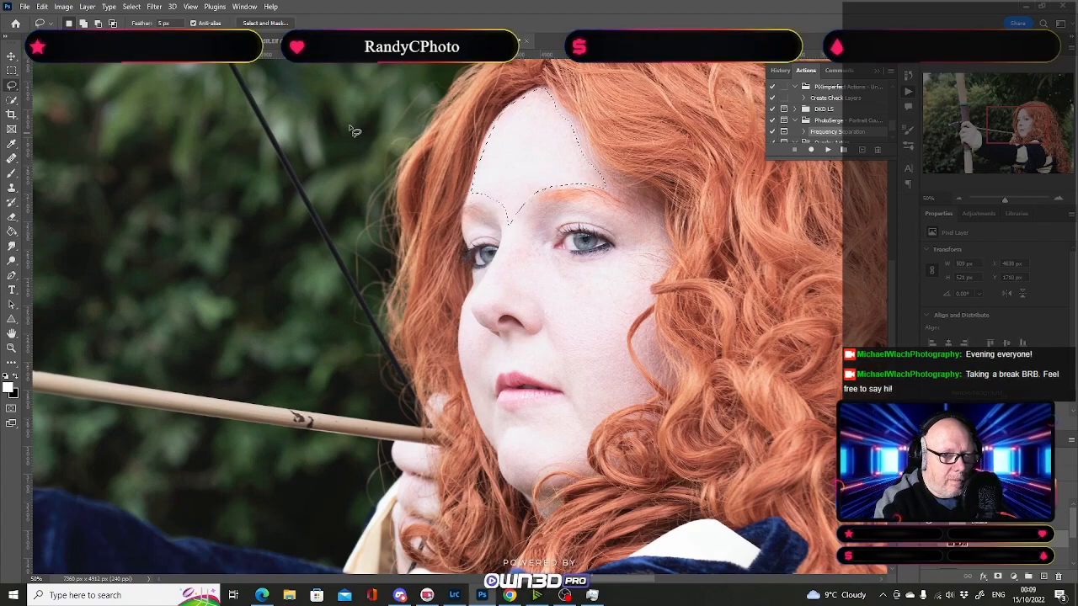
pyautogui.click(154, 6)
pyautogui.click(176, 18)
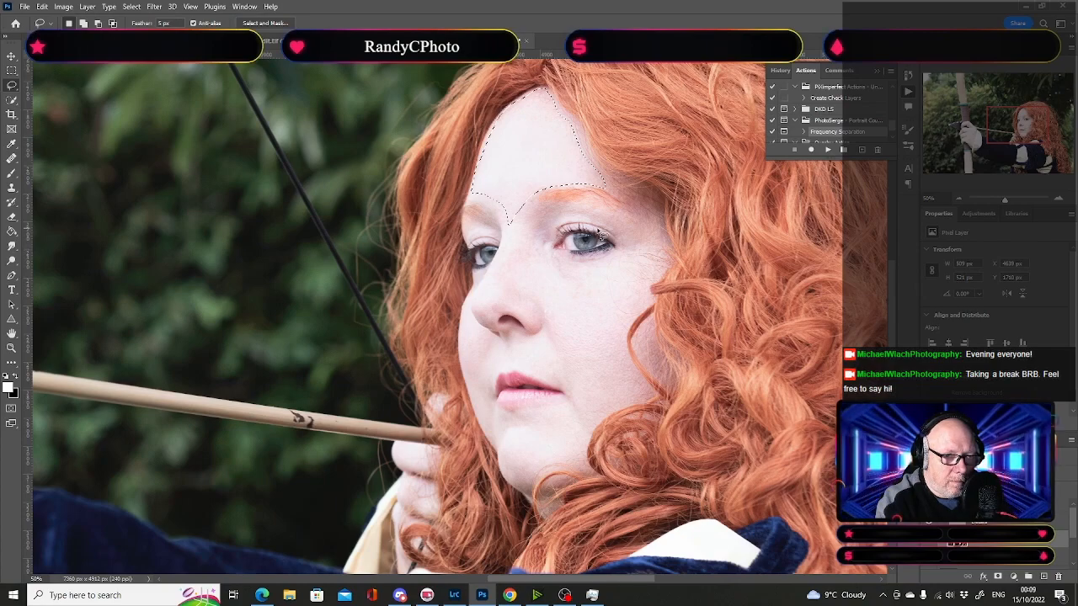
# Step: Lasso the near upper eyelid below the eyebrow, reapply the last filter to it, and clear the selection
pyautogui.moveTo(543, 244)
pyautogui.mouseDown()
pyautogui.moveTo(562, 226)
pyautogui.moveTo(589, 225)
pyautogui.moveTo(655, 246)
pyautogui.mouseUp()
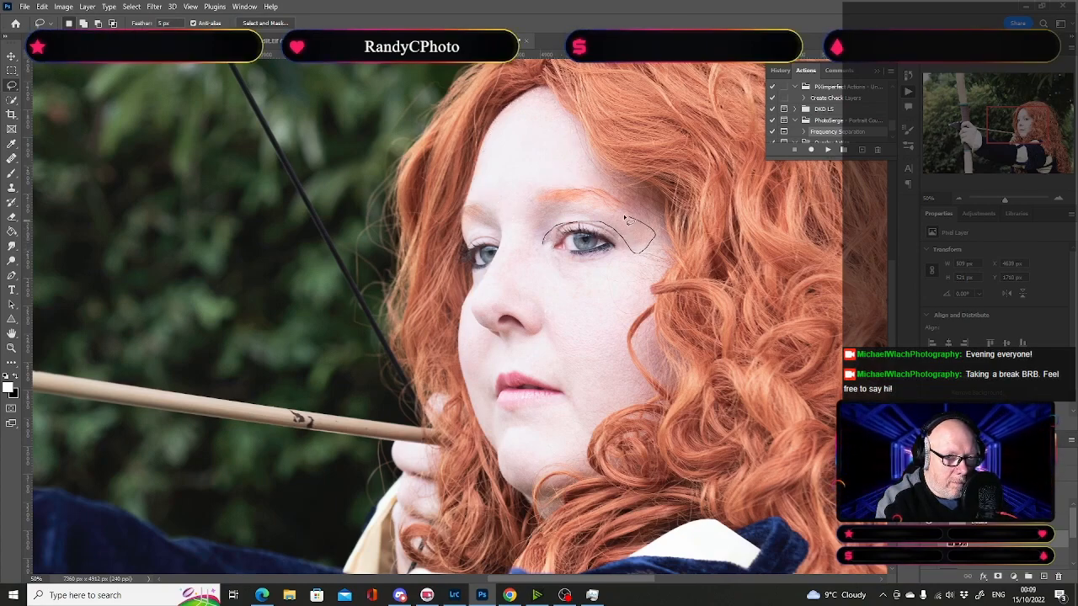
pyautogui.moveTo(583, 205)
pyautogui.mouseDown()
pyautogui.moveTo(527, 228)
pyautogui.moveTo(544, 250)
pyautogui.mouseUp()
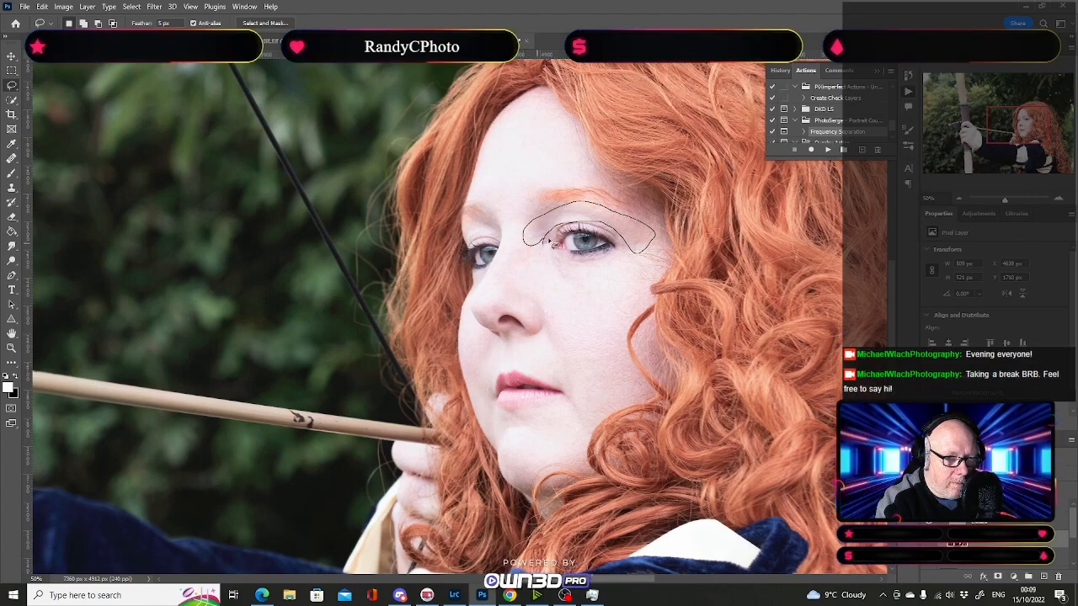
pyautogui.click(154, 7)
pyautogui.click(158, 19)
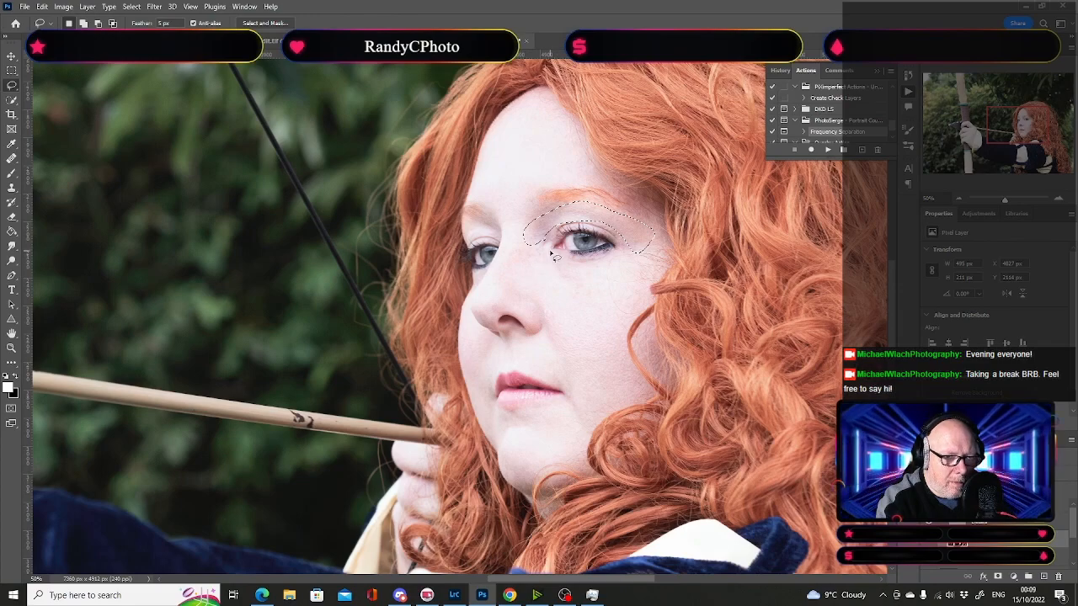
pyautogui.hotkey('ctrl', 'd')
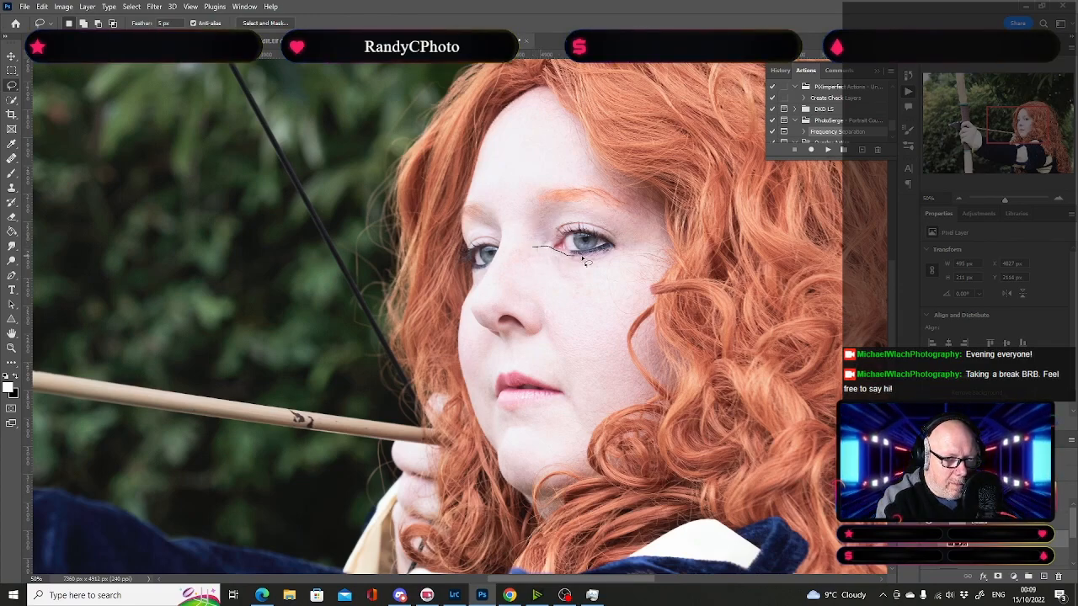
# Step: Lasso the near cheek from under the eye down to the chin, reapply the last filter, and clear the selection
pyautogui.moveTo(637, 251)
pyautogui.mouseDown()
pyautogui.moveTo(658, 283)
pyautogui.moveTo(625, 337)
pyautogui.mouseUp()
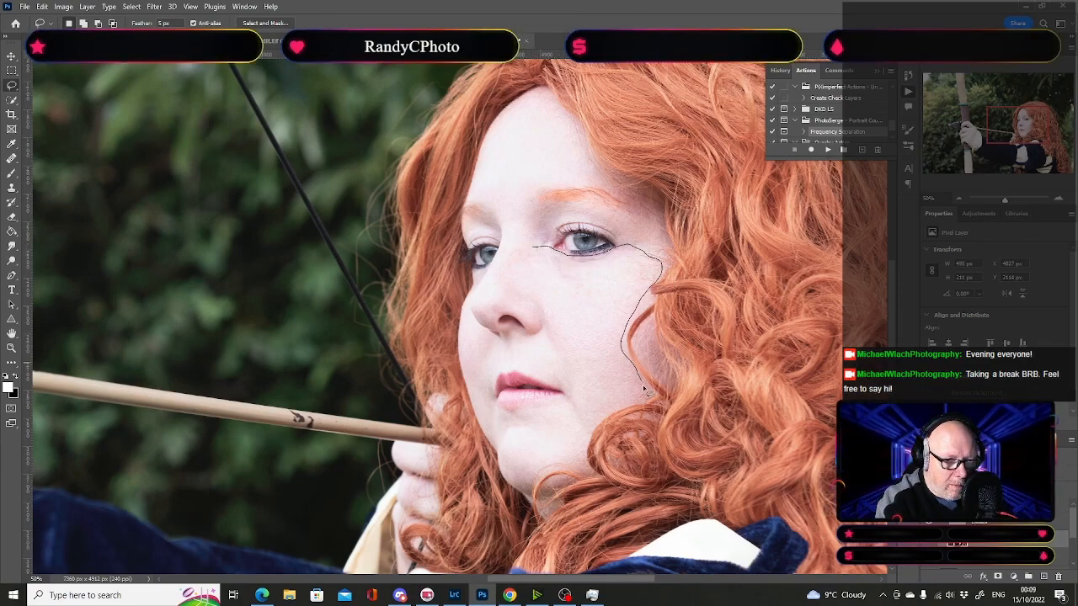
pyautogui.moveTo(609, 413)
pyautogui.mouseDown()
pyautogui.moveTo(578, 473)
pyautogui.moveTo(538, 469)
pyautogui.moveTo(505, 475)
pyautogui.mouseUp()
pyautogui.moveTo(510, 416)
pyautogui.mouseDown()
pyautogui.moveTo(566, 402)
pyautogui.moveTo(531, 266)
pyautogui.moveTo(537, 251)
pyautogui.mouseUp()
pyautogui.click(155, 7)
pyautogui.click(175, 18)
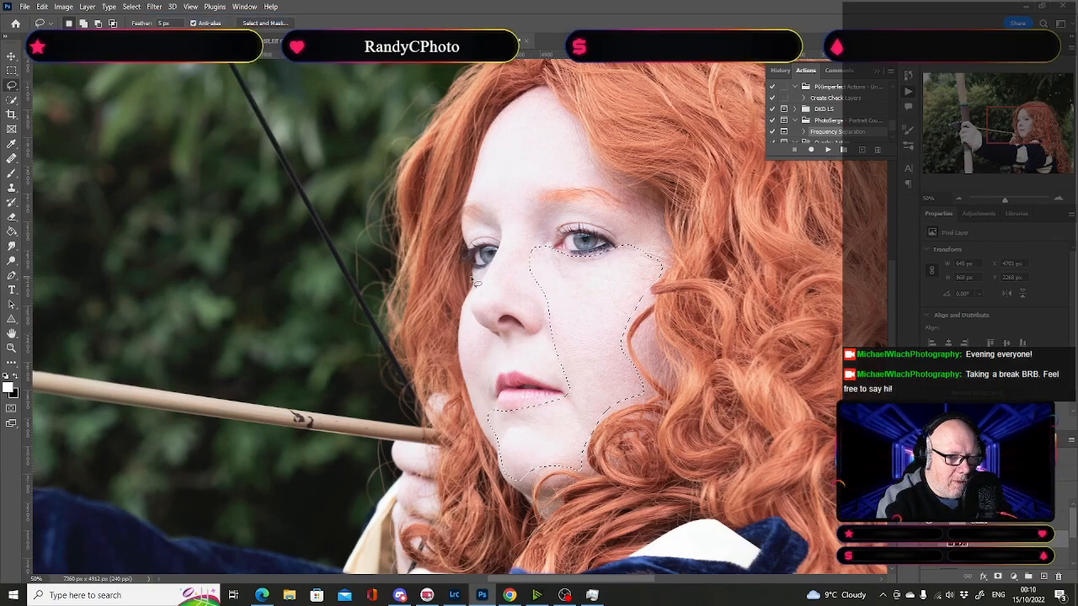
pyautogui.hotkey('ctrl', 'd')
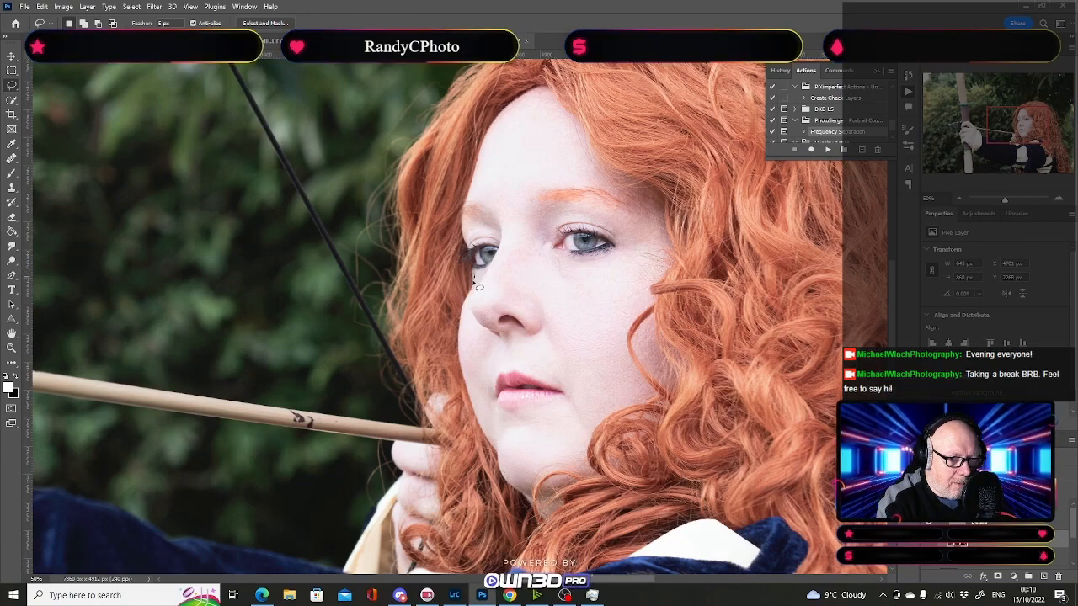
# Step: Lasso the narrow far cheek and jaw strip beside the nose and mouth, and reapply the last filter to it
pyautogui.moveTo(460, 345); pyautogui.dragTo(504, 462)
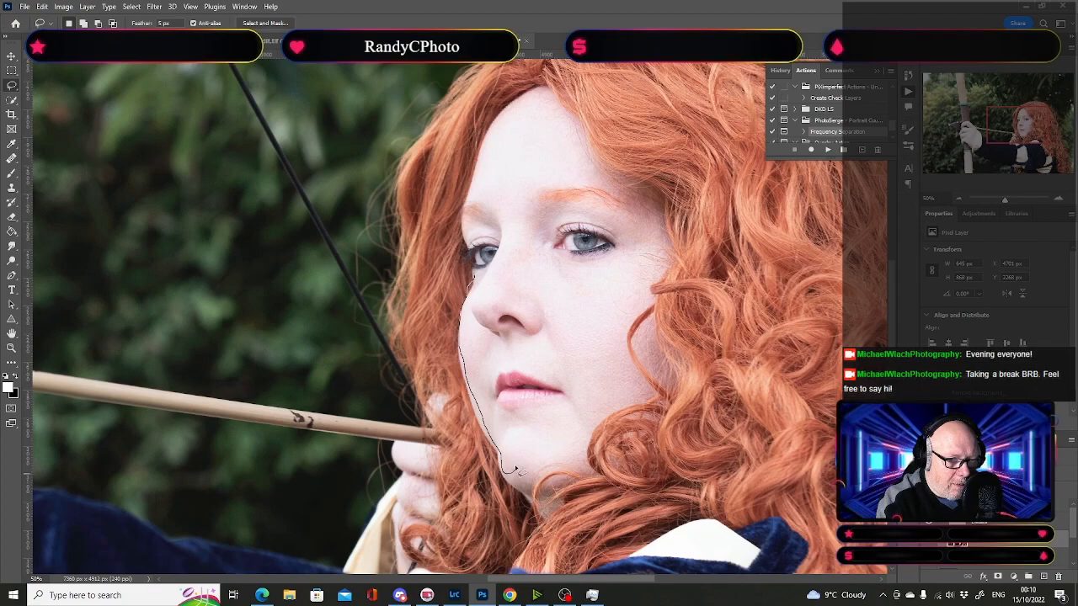
pyautogui.moveTo(504, 423)
pyautogui.mouseDown()
pyautogui.moveTo(494, 352)
pyautogui.moveTo(471, 312)
pyautogui.moveTo(477, 278)
pyautogui.mouseUp()
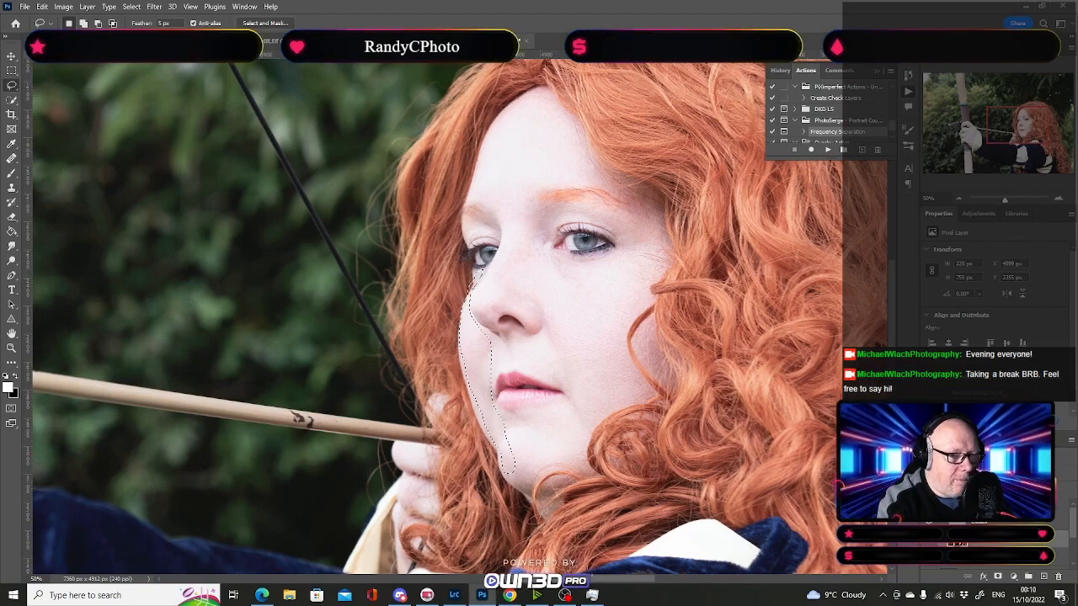
pyautogui.click(154, 7)
pyautogui.click(156, 18)
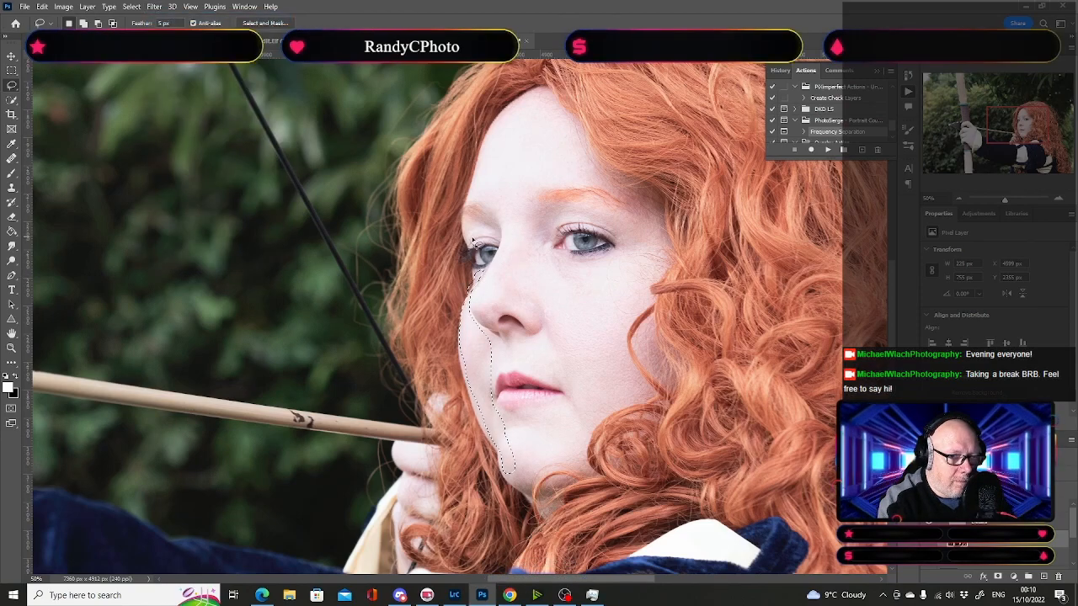
# Step: Lasso the far upper eyelid between the eyebrow and lashes, and reapply the last filter to it
pyautogui.moveTo(470, 242)
pyautogui.mouseDown()
pyautogui.moveTo(499, 236)
pyautogui.moveTo(462, 231)
pyautogui.mouseUp()
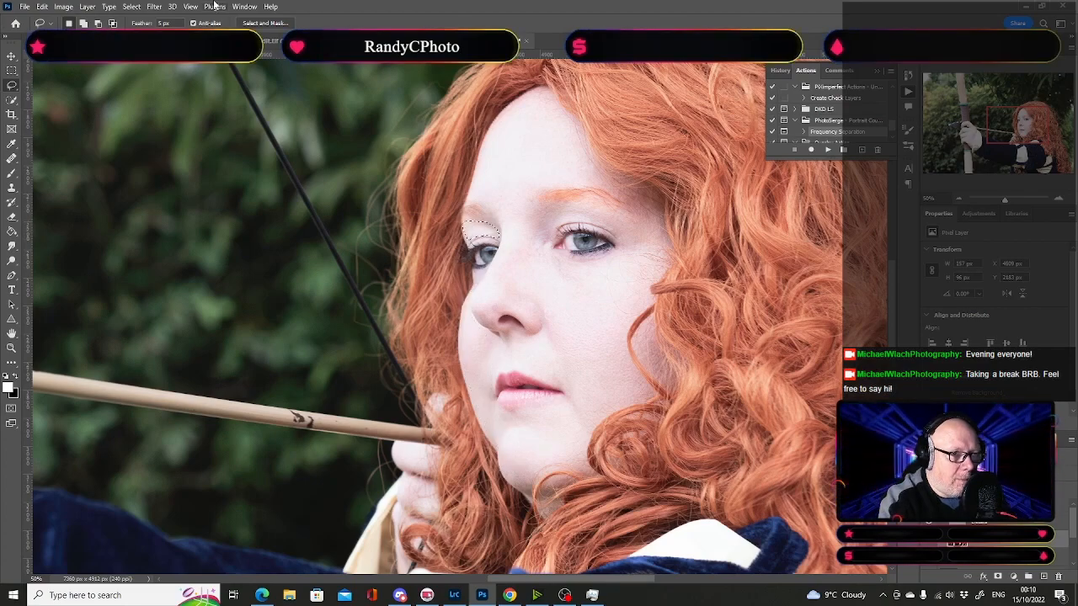
pyautogui.click(156, 7)
pyautogui.click(169, 17)
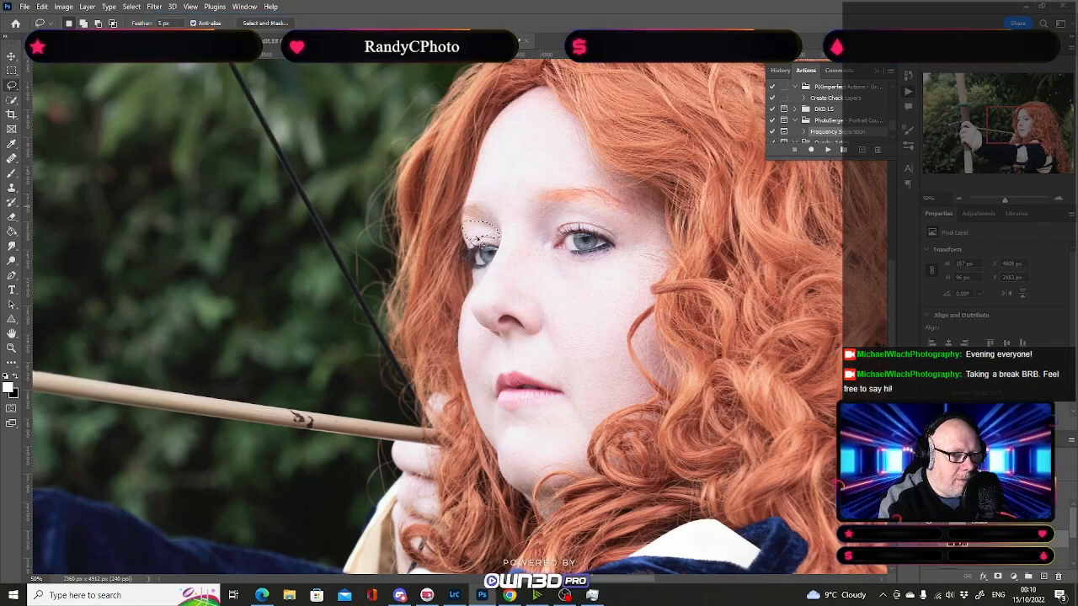
# Step: Lasso the nose from the bridge between the eyebrows down to the tip, reapply the last filter, and clear the selection
pyautogui.moveTo(503, 228)
pyautogui.mouseDown()
pyautogui.moveTo(473, 301)
pyautogui.moveTo(475, 315)
pyautogui.moveTo(505, 317)
pyautogui.mouseUp()
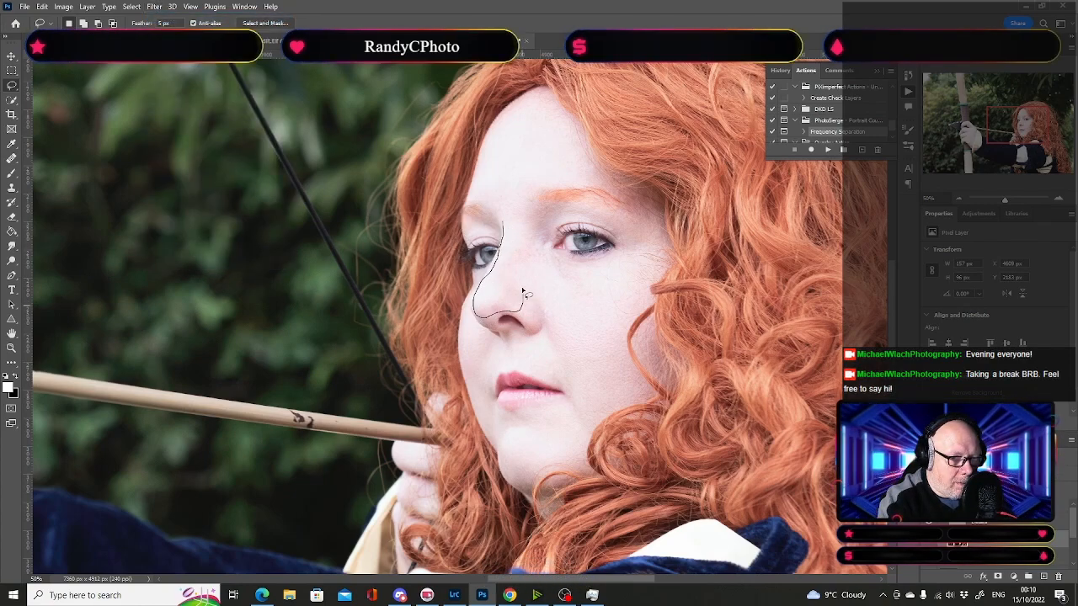
pyautogui.moveTo(525, 238)
pyautogui.mouseDown()
pyautogui.moveTo(524, 204)
pyautogui.moveTo(505, 226)
pyautogui.mouseUp()
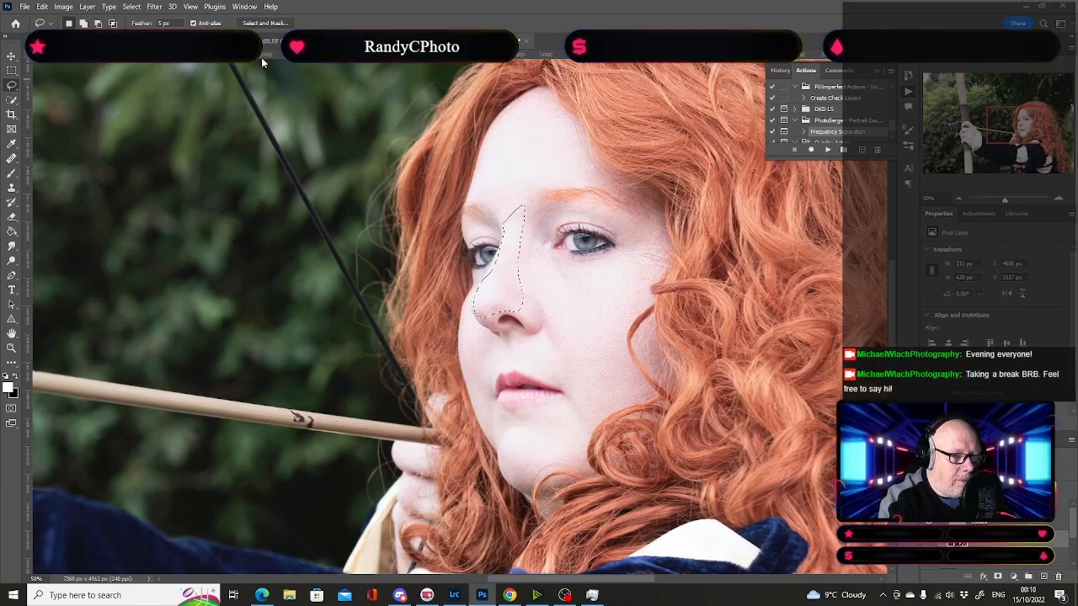
pyautogui.click(150, 8)
pyautogui.click(169, 17)
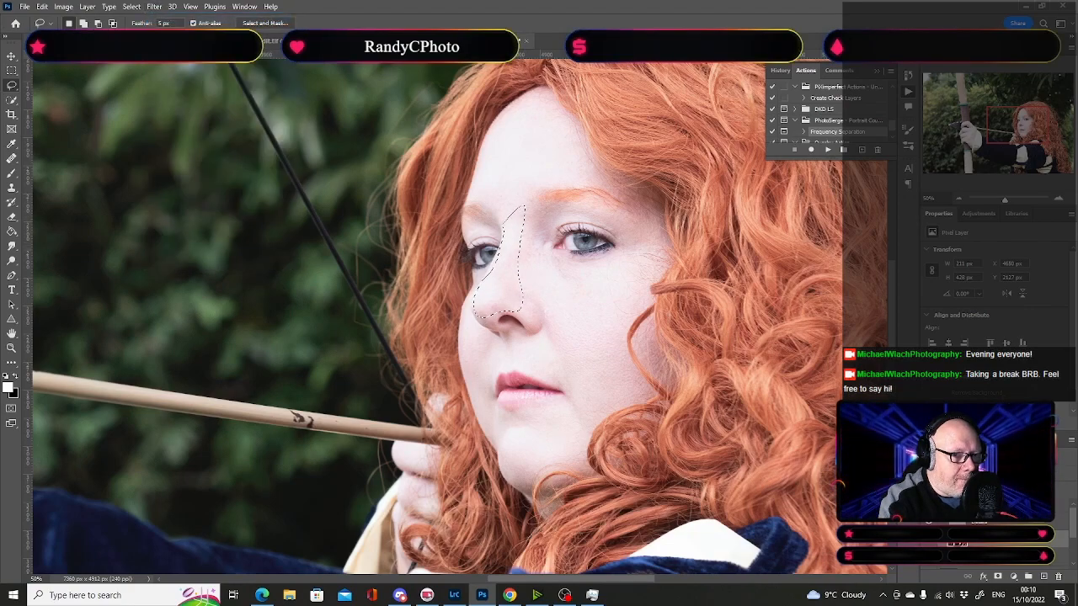
pyautogui.hotkey('ctrl', 'd')
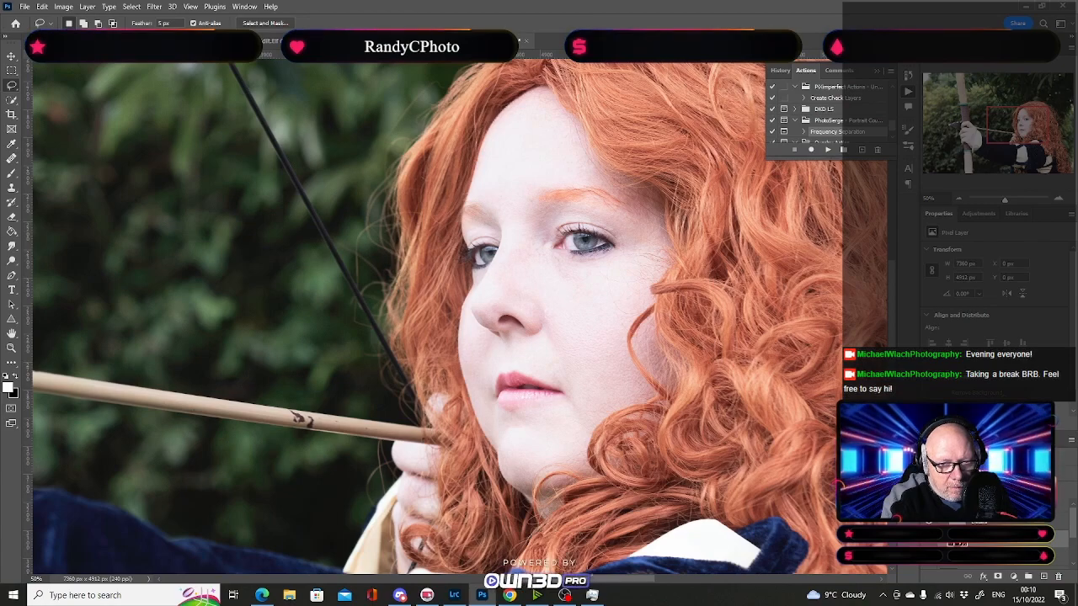
# Step: Copy the Hue/Saturation and Vibrance adjustment layers from the leafy bush photo onto the archery photo, above its frequency separation group
pyautogui.click(993, 505)
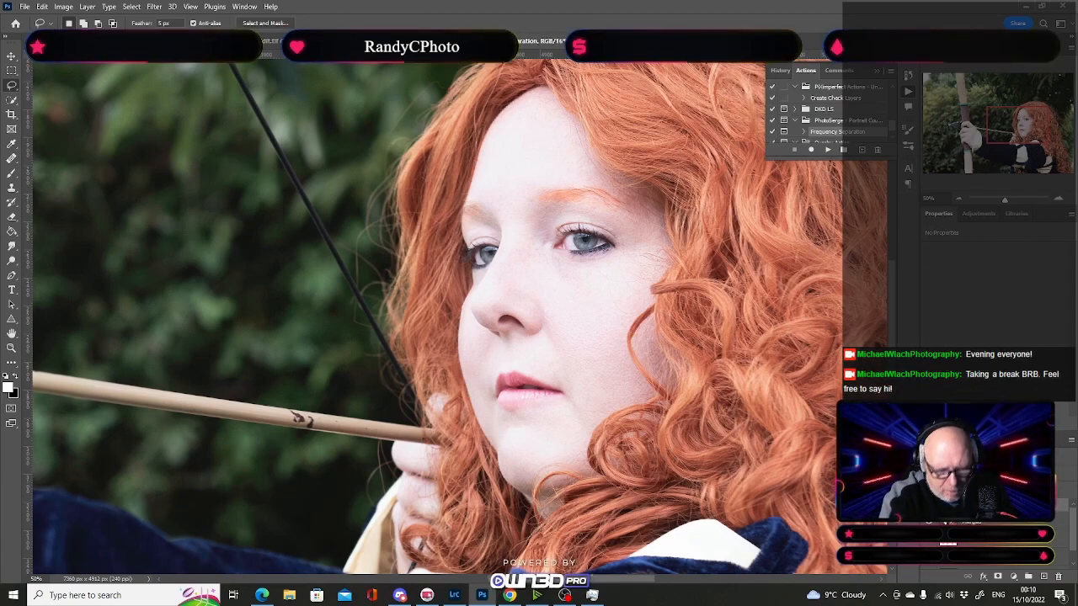
pyautogui.hotkey('ctrl', '0')
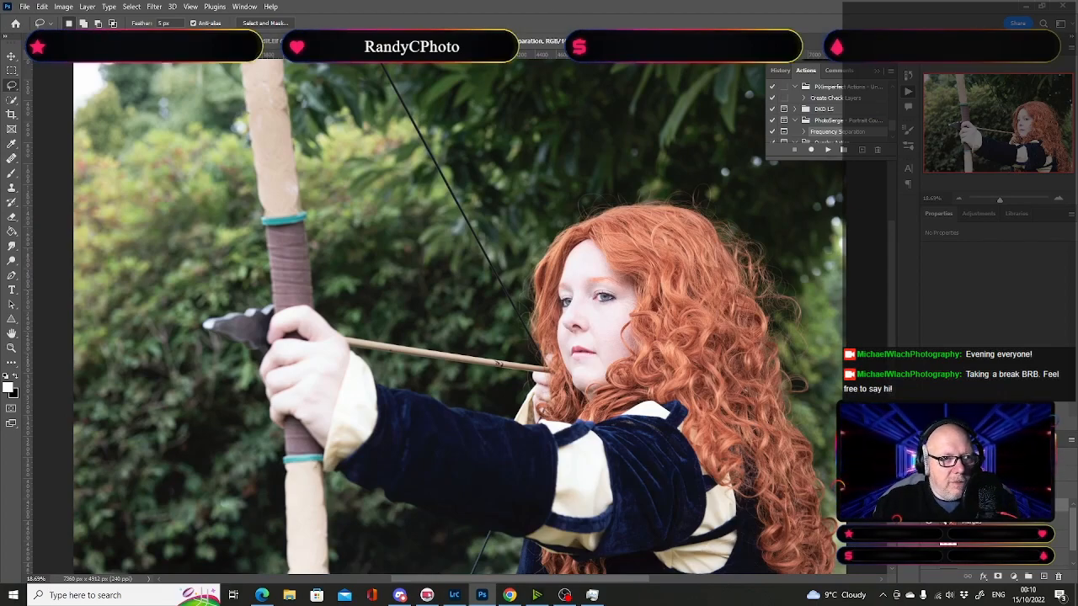
pyautogui.hotkey('ctrl', 'Tab')
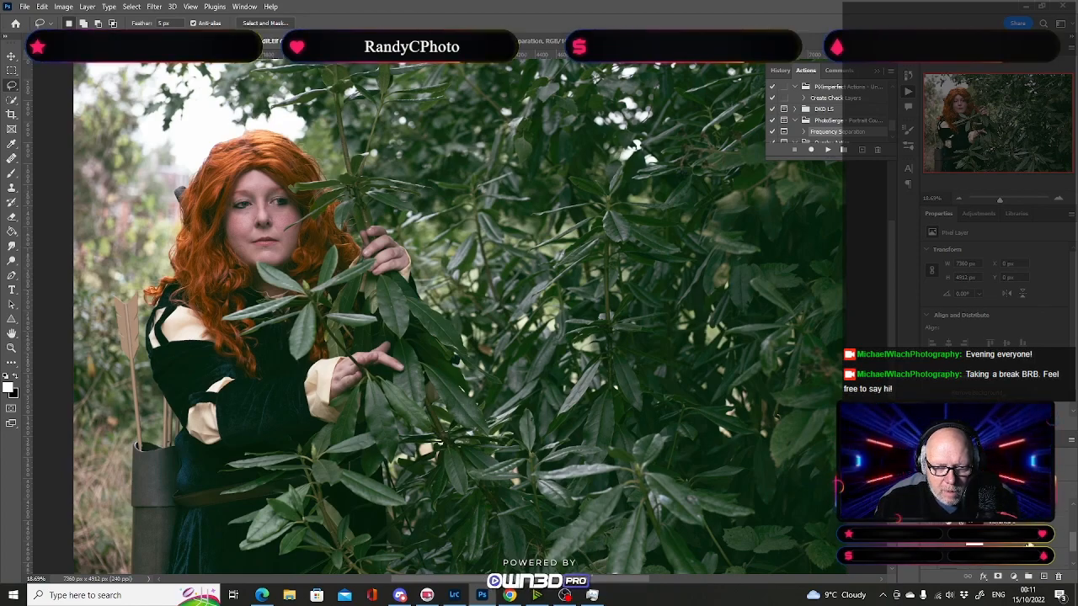
pyautogui.click(1017, 532)
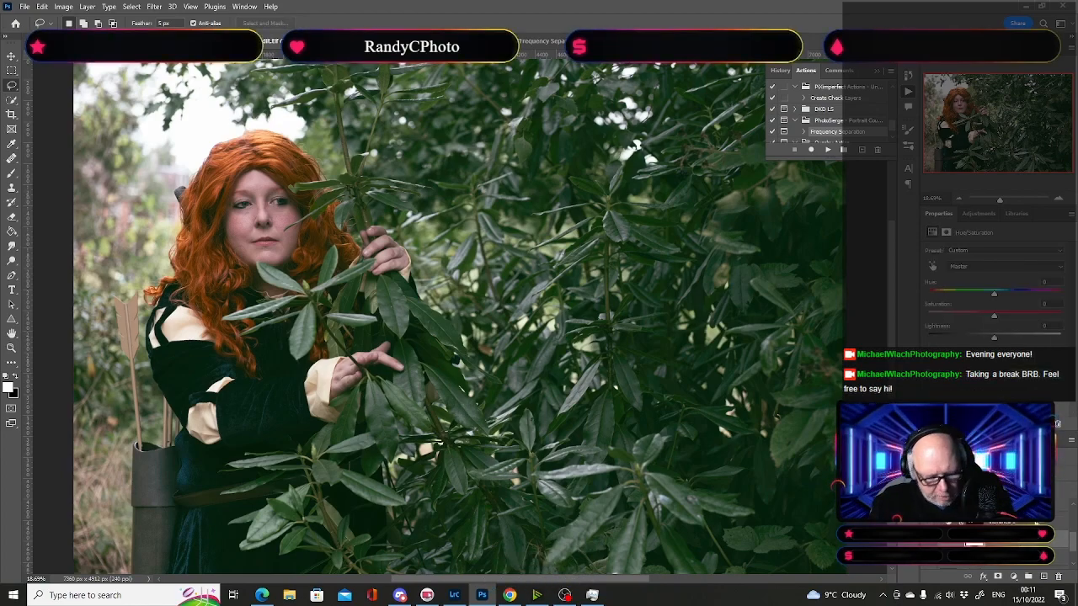
pyautogui.click(1016, 505)
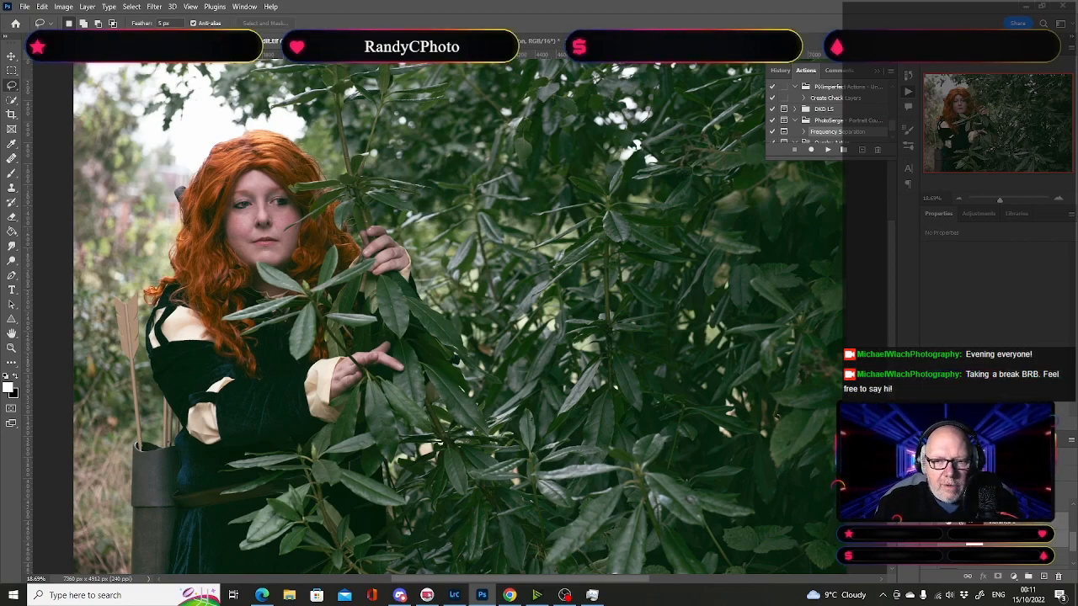
pyautogui.moveTo(1016, 522); pyautogui.dragTo(571, 151)
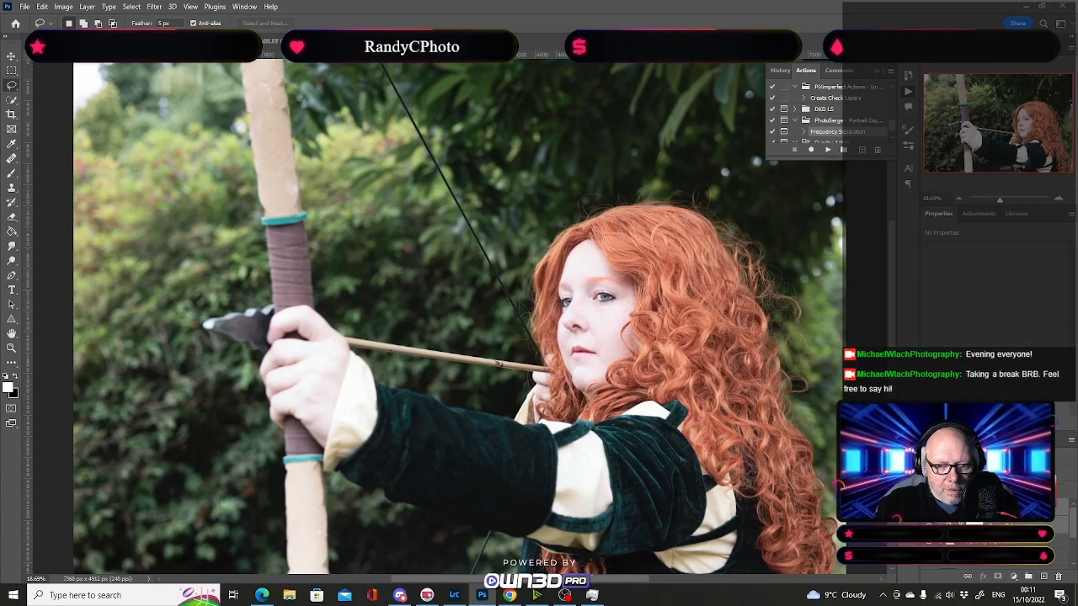
# Step: Delete the copied Vibrance layer's mask and give the layer a new black mask
pyautogui.click(1011, 506)
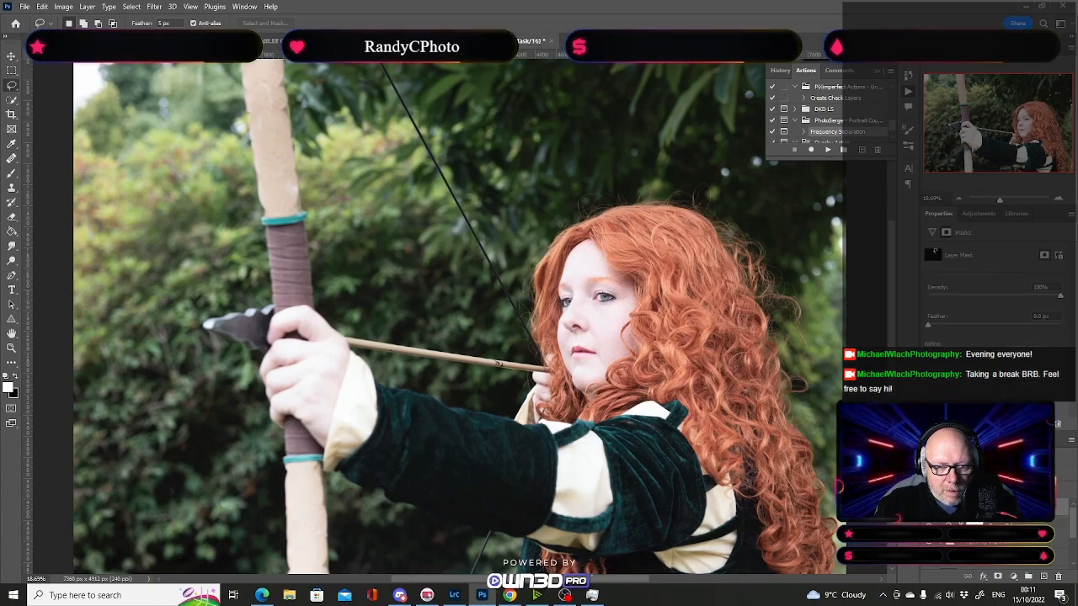
pyautogui.click(1060, 578)
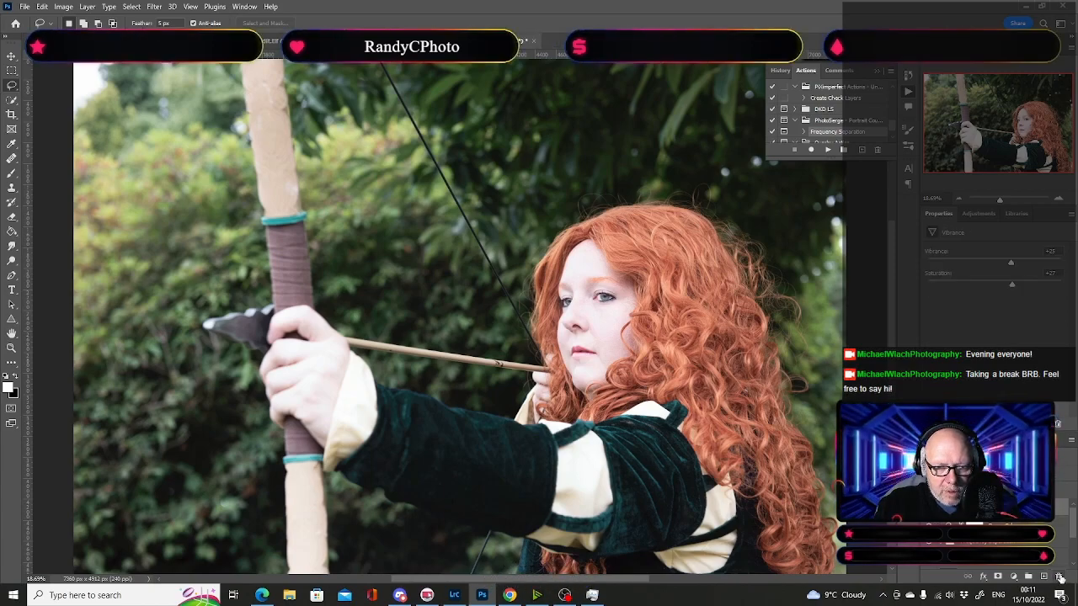
pyautogui.click(999, 579)
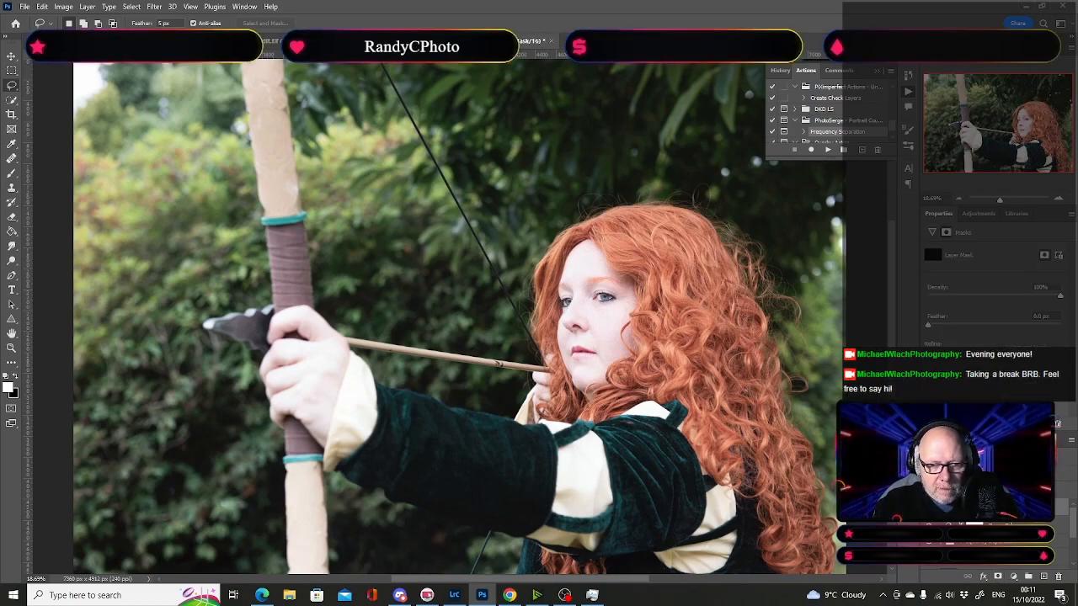
# Step: Paint white with the Brush over all of the woman's red hair on the Vibrance layer's mask
pyautogui.press('b')
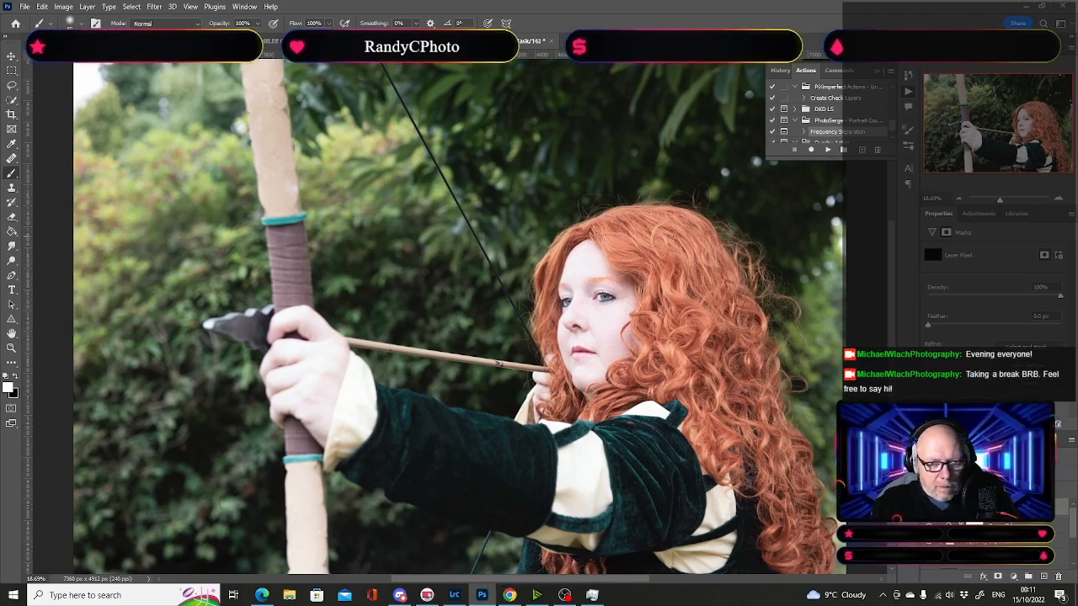
pyautogui.click(1060, 200)
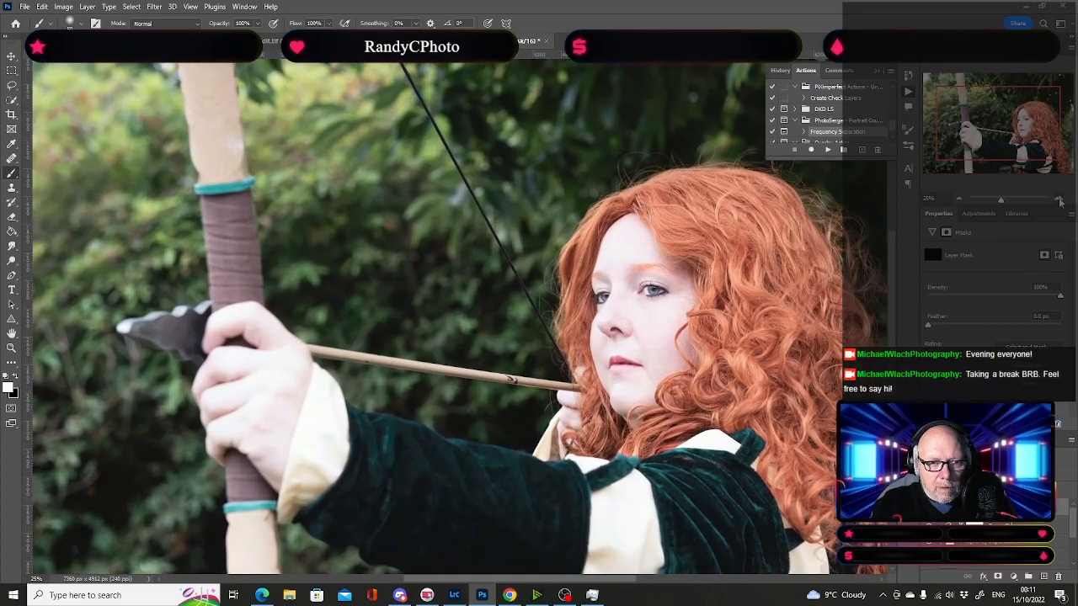
pyautogui.moveTo(986, 143); pyautogui.dragTo(999, 154)
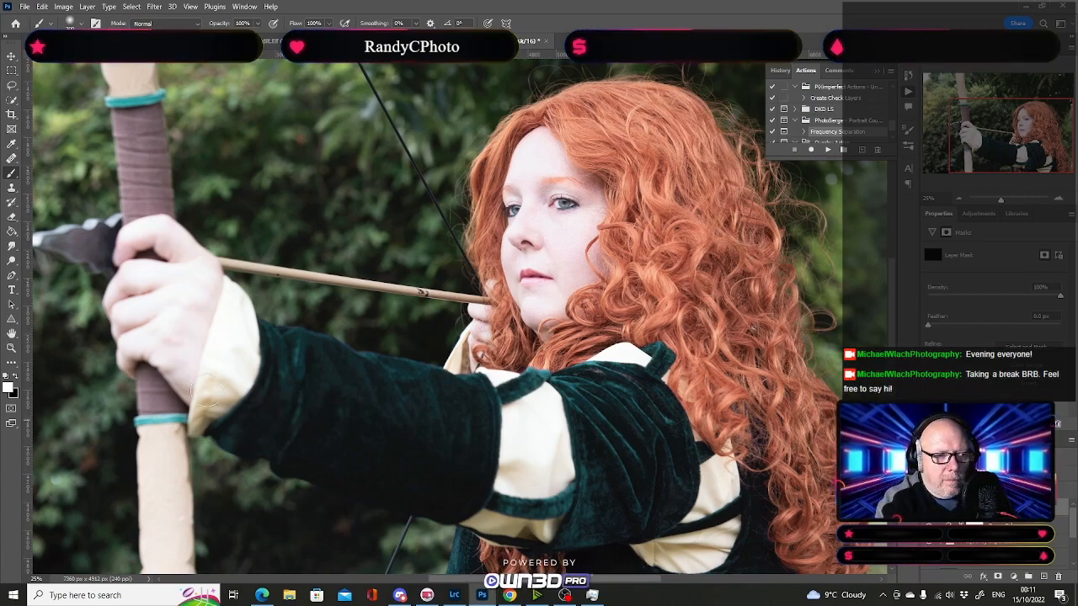
pyautogui.moveTo(588, 115)
pyautogui.mouseDown()
pyautogui.moveTo(578, 114)
pyautogui.moveTo(581, 133)
pyautogui.moveTo(593, 103)
pyautogui.moveTo(604, 156)
pyautogui.mouseUp()
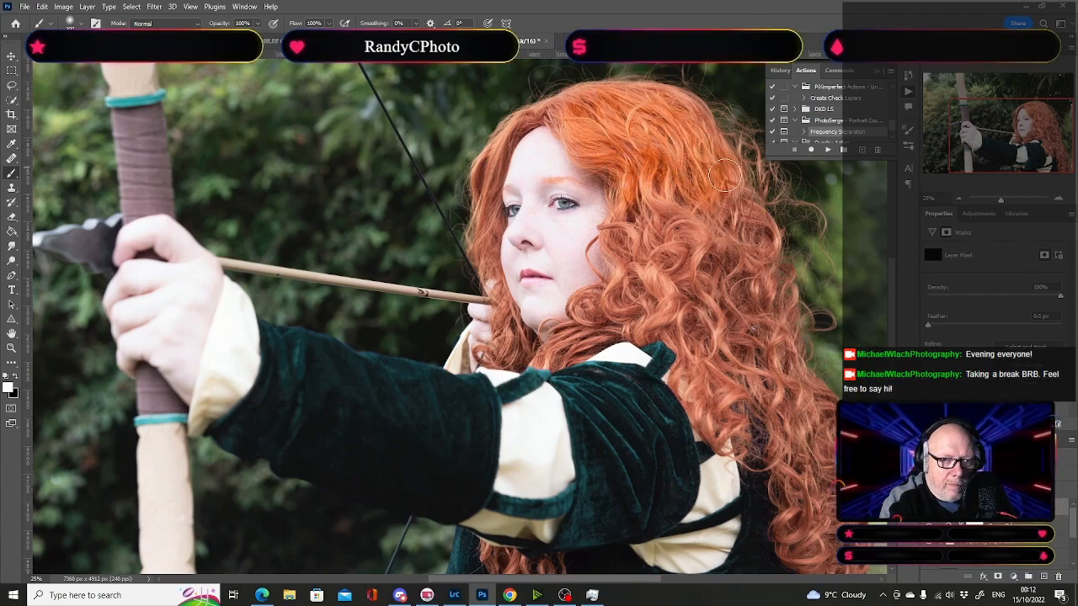
pyautogui.moveTo(691, 208)
pyautogui.mouseDown()
pyautogui.moveTo(646, 234)
pyautogui.moveTo(641, 201)
pyautogui.moveTo(628, 245)
pyautogui.mouseUp()
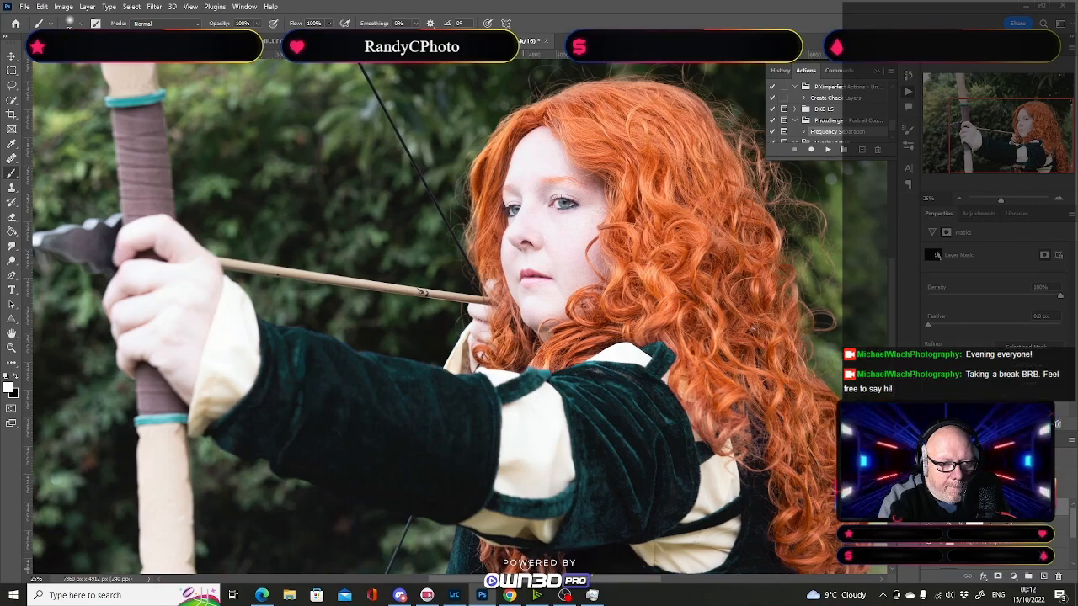
pyautogui.scroll(-3, 547, 527)
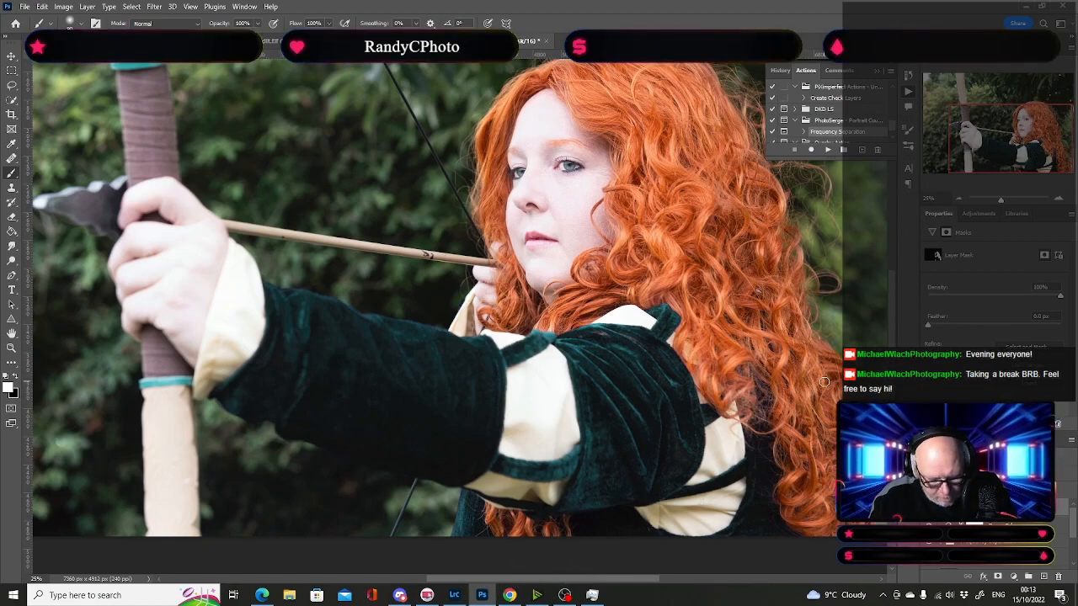
pyautogui.scroll(-2, 826, 384)
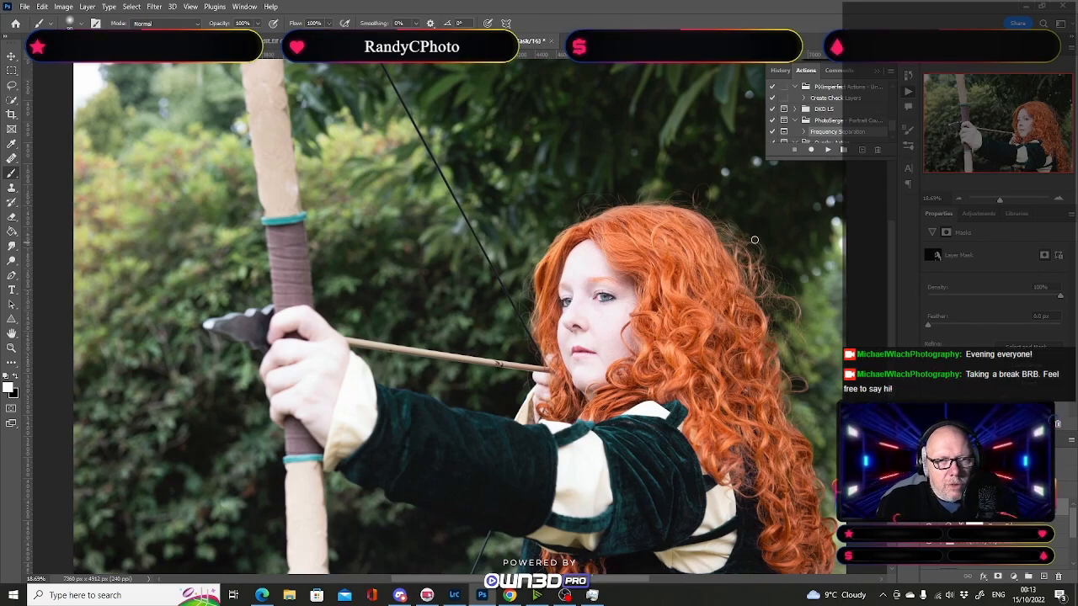
# Step: Copy the adjustment layers from Gradient Map to Curves out of the leafy bush photo onto the archery photo
pyautogui.hotkey('ctrl', 'Tab')
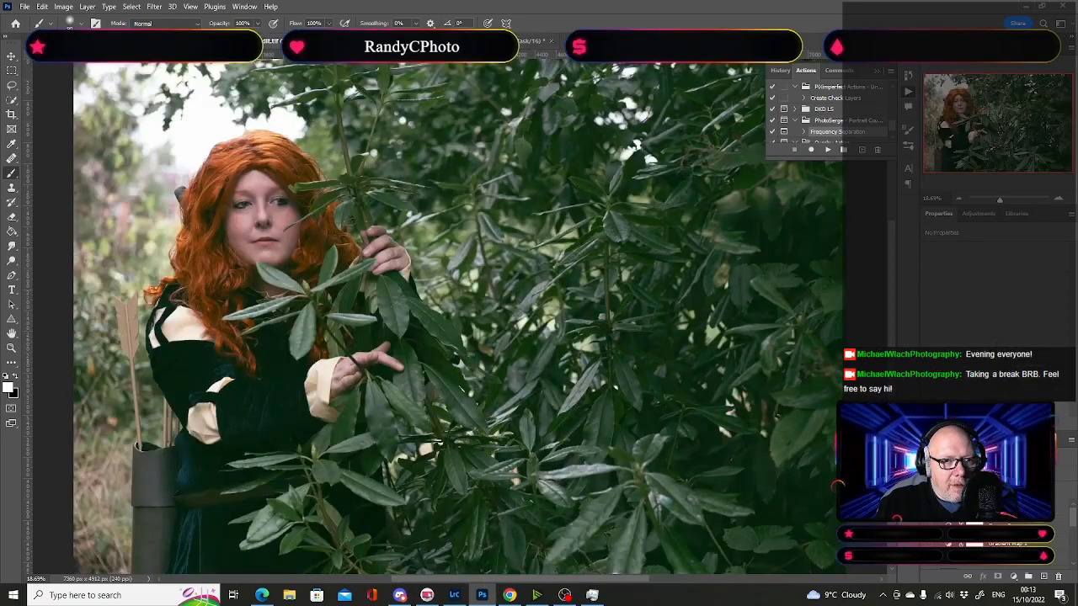
pyautogui.click(1024, 544)
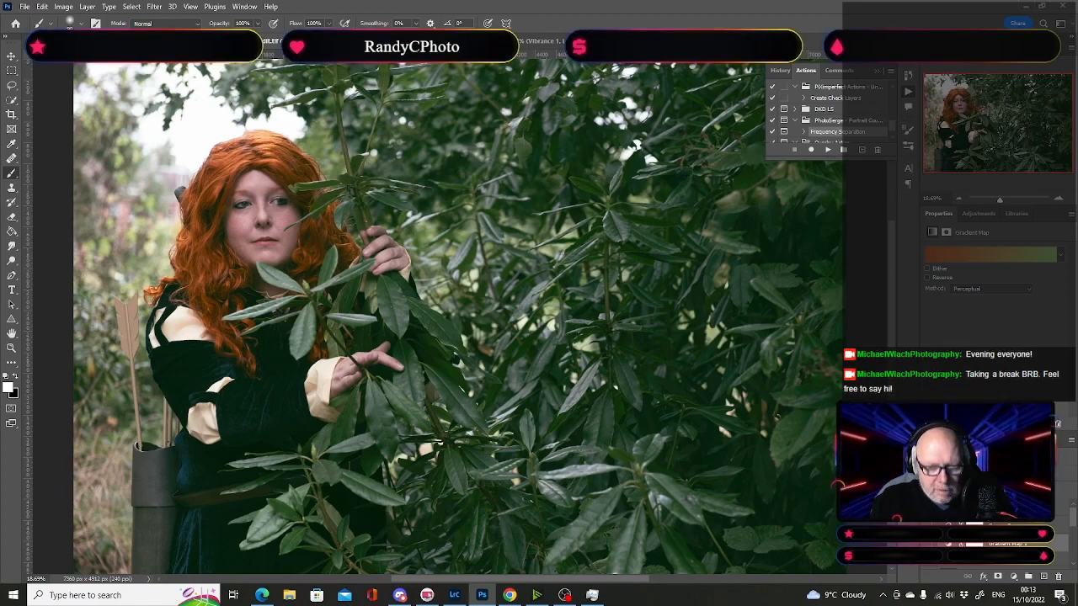
pyautogui.keyDown('shift'); pyautogui.click(1023, 524); pyautogui.keyUp('shift')
pyautogui.moveTo(1024, 522); pyautogui.dragTo(550, 145)
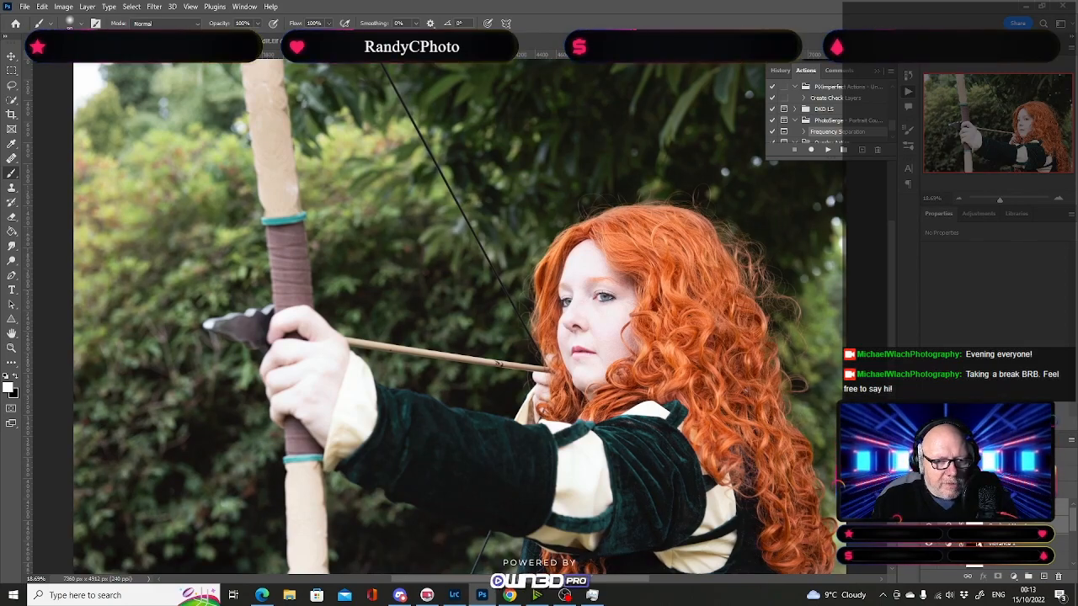
pyautogui.click(1010, 524)
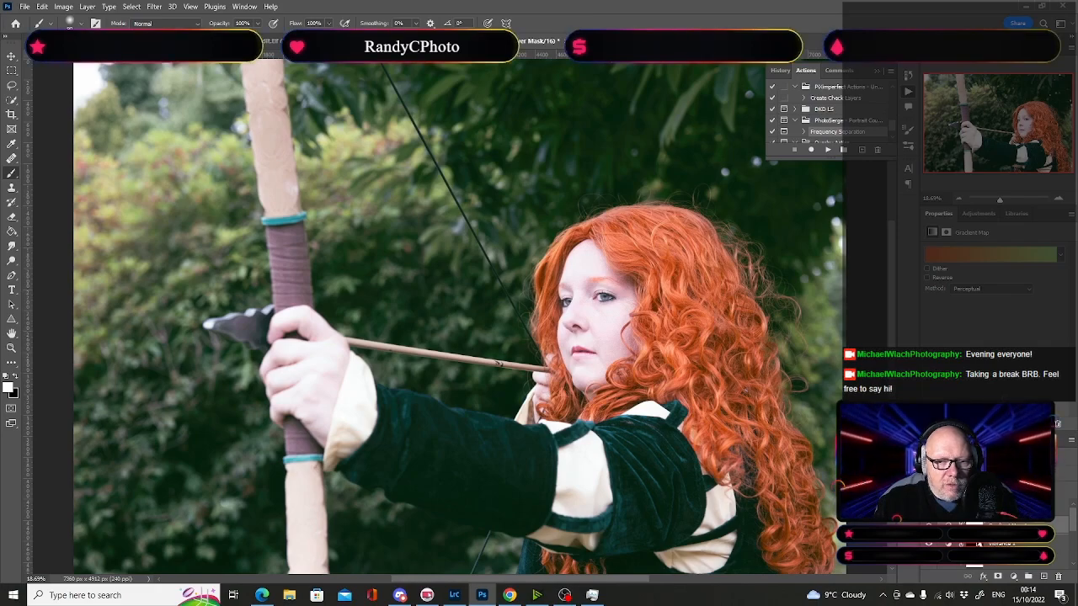
pyautogui.click(1010, 507)
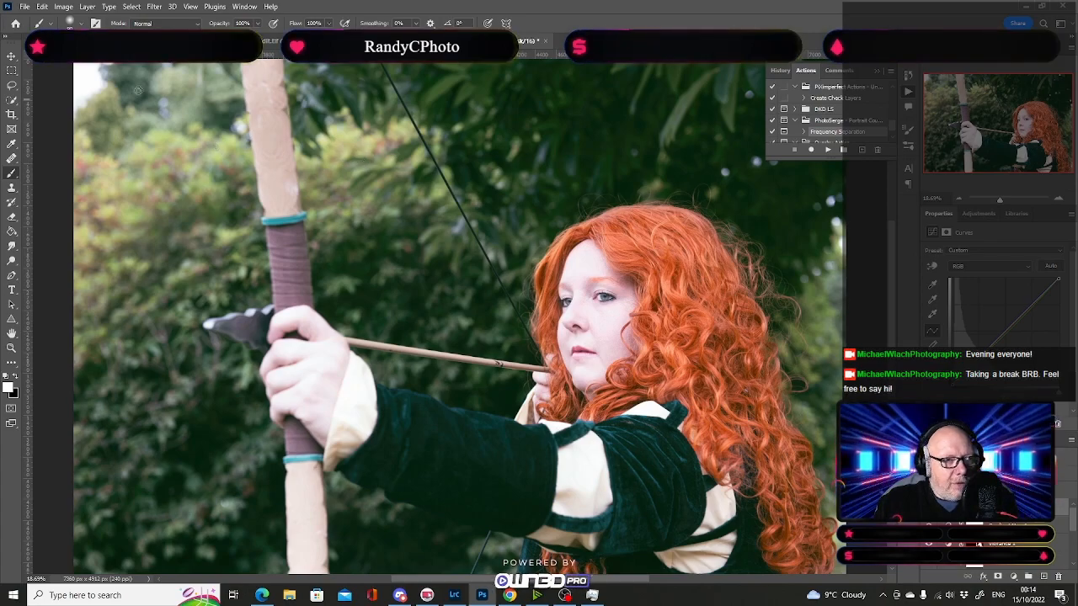
# Step: Save the edited archery photo and switch to Lightroom Classic
pyautogui.click(25, 7)
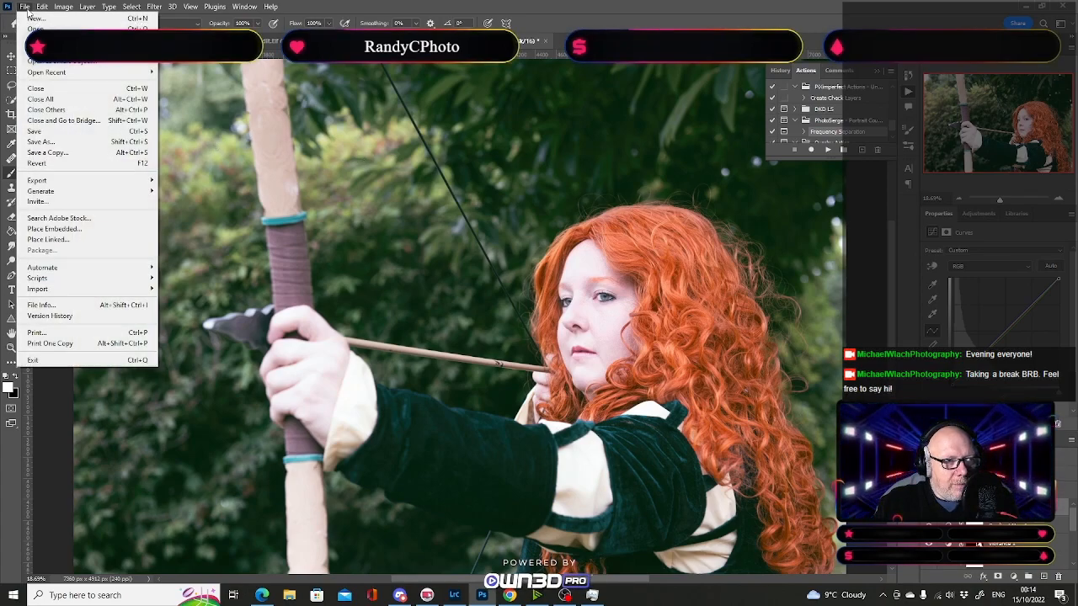
pyautogui.click(34, 132)
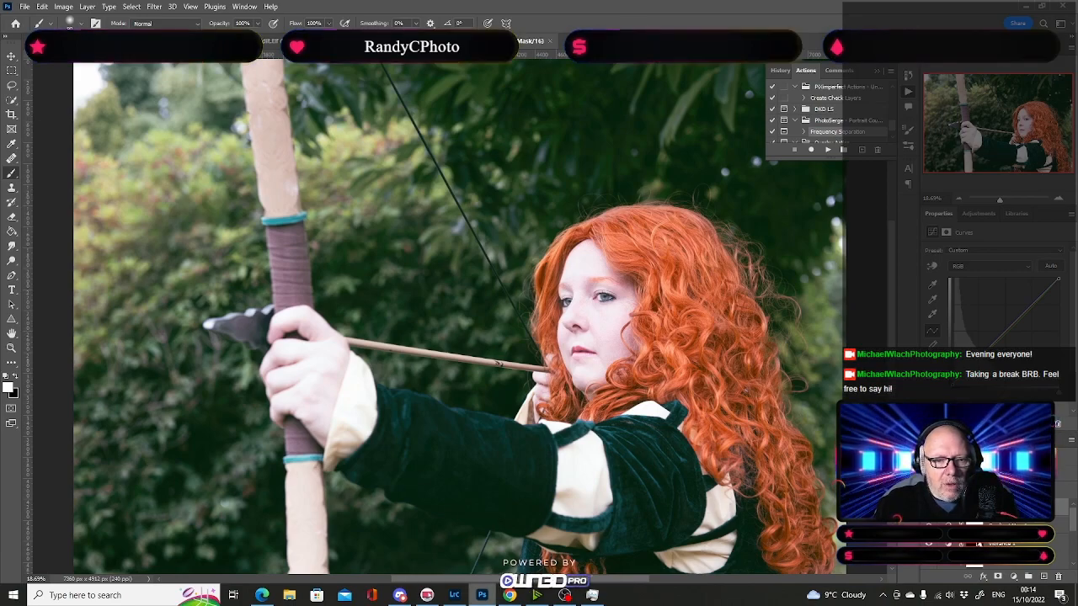
pyautogui.click(455, 595)
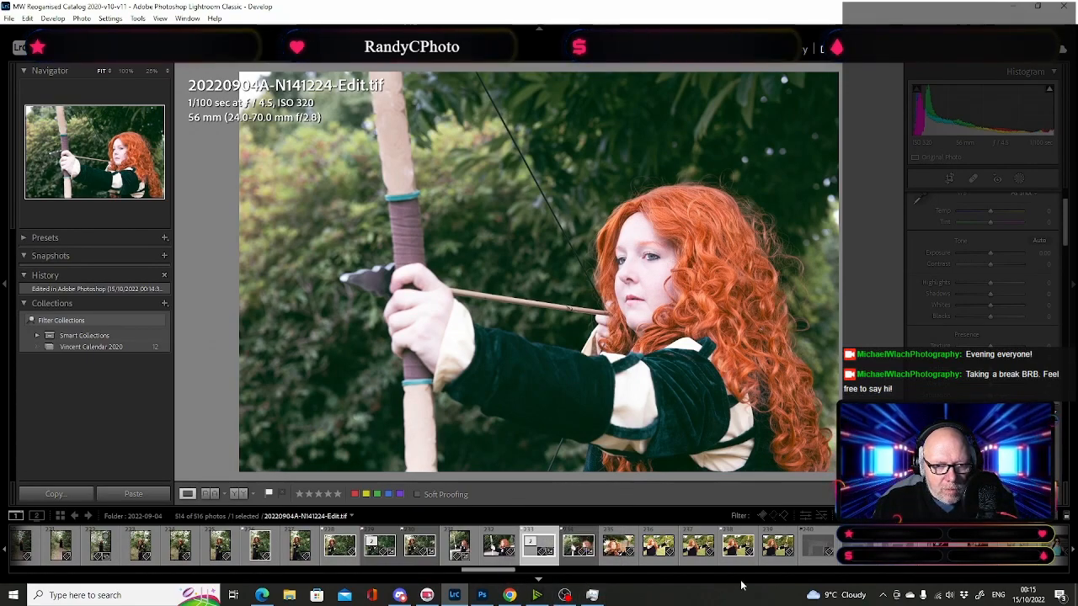
# Step: Compare the neighbouring unedited bow shots from N141233 to N141444, finishing on 20220904A-N141444.NEF
pyautogui.click(738, 546)
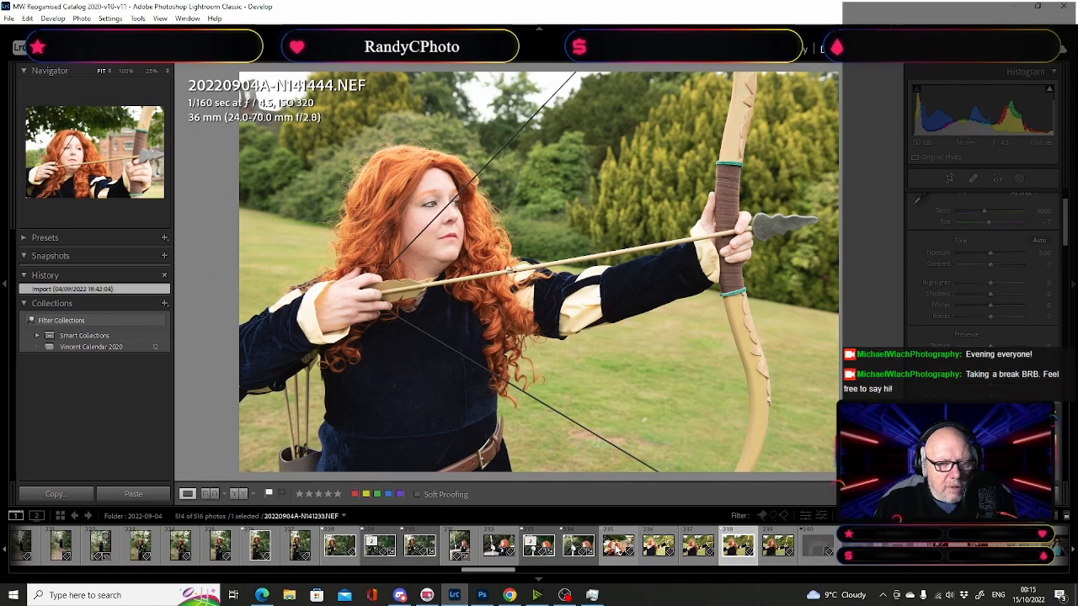
pyautogui.click(619, 547)
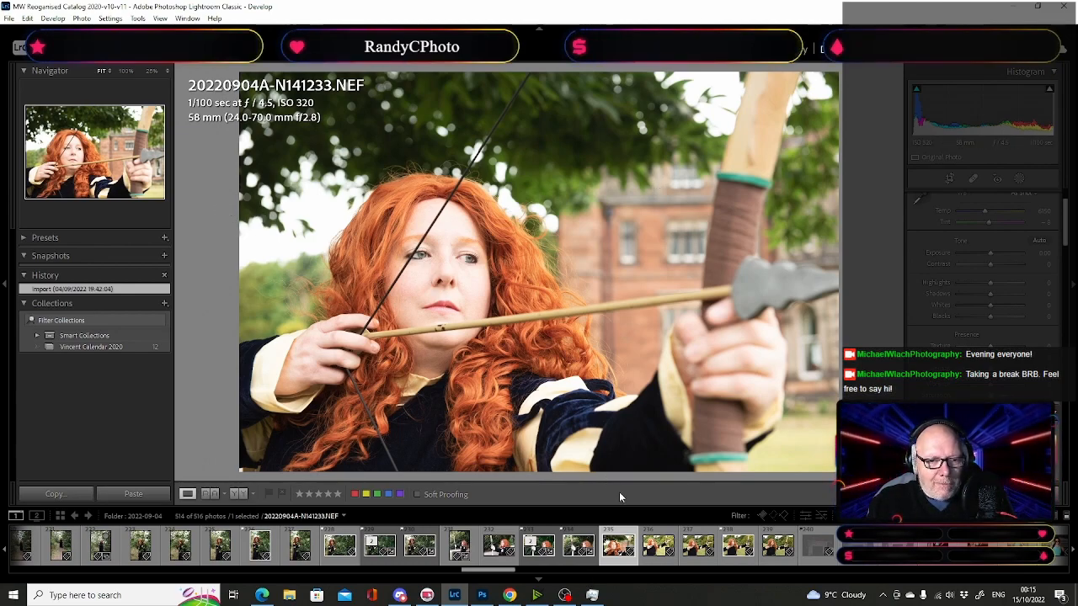
pyautogui.press('Right')
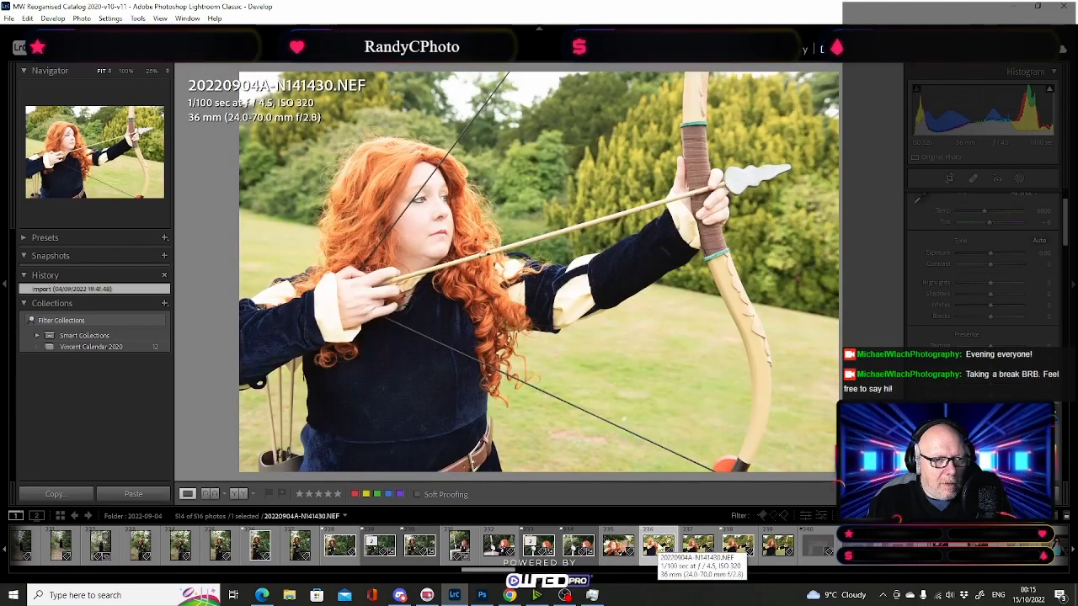
pyautogui.click(694, 548)
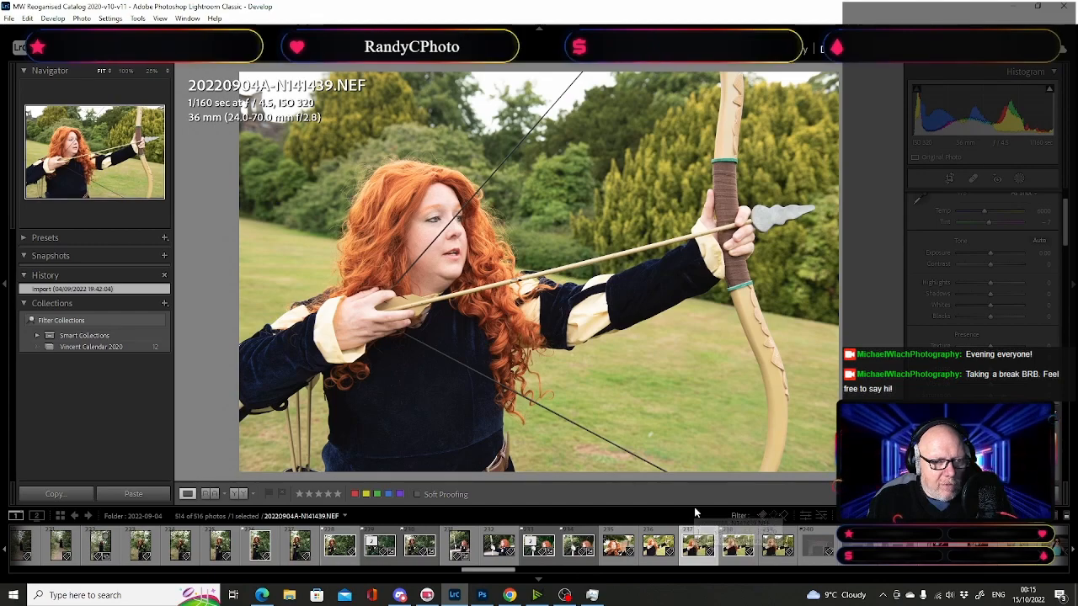
pyautogui.click(729, 547)
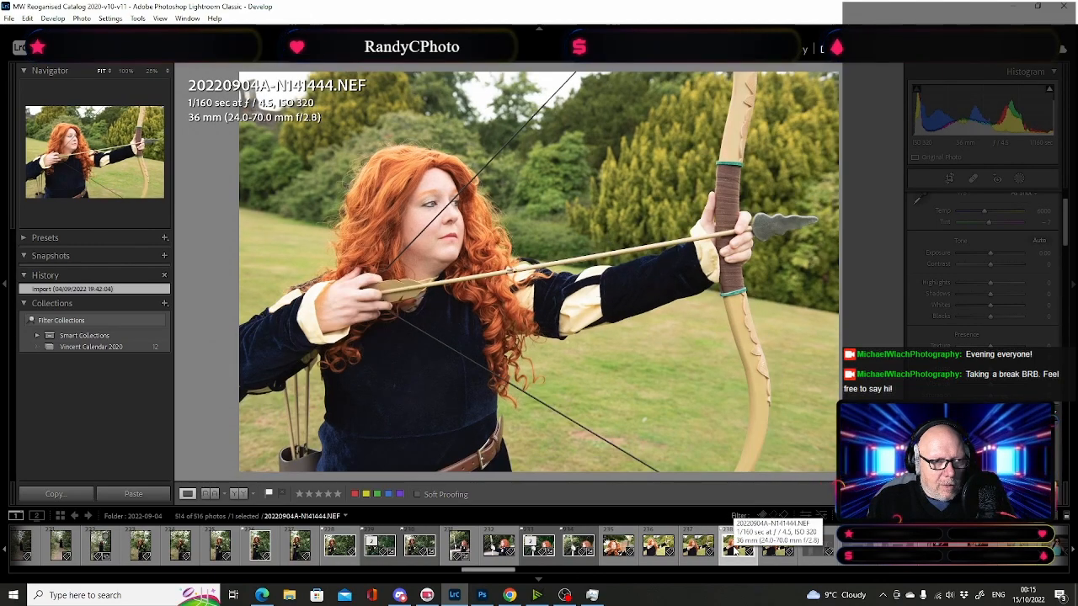
# Step: Compare 20220904A-N141457.NEF with 20220904A-N141444.NEF, returning to the latter
pyautogui.click(779, 549)
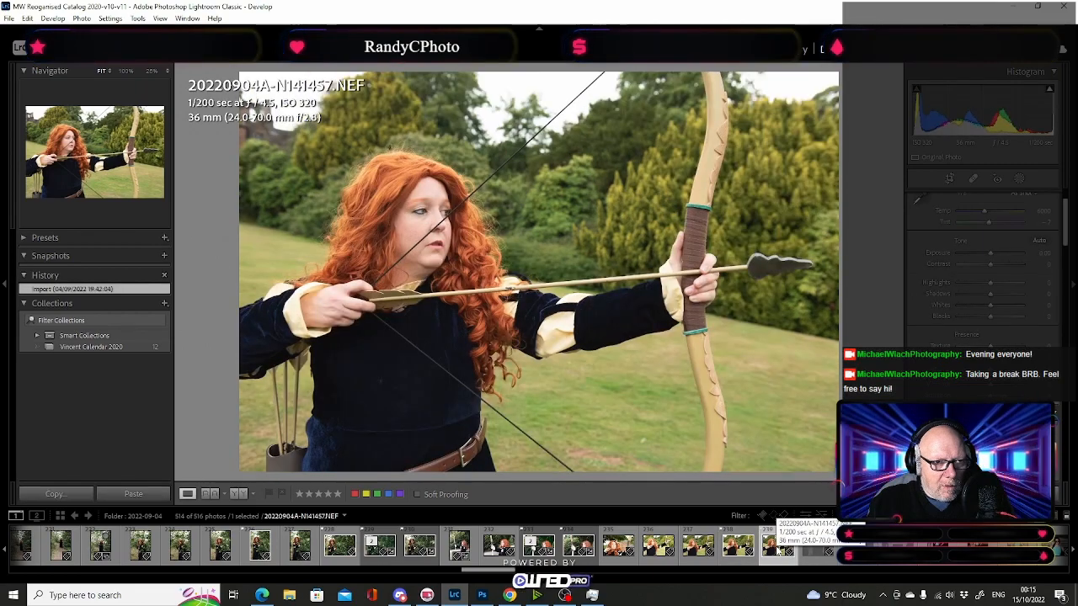
pyautogui.press('Left')
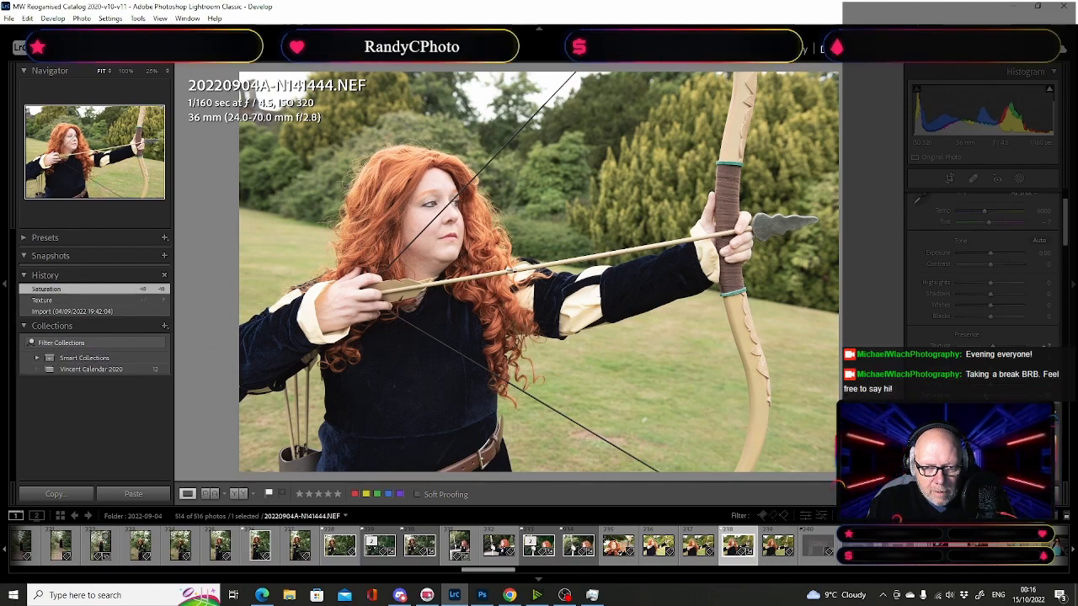
# Step: Raise the sharpening mask on 20220904A-N141444.NEF so that sharpening is limited to the edges
pyautogui.scroll(-5, 982, 270)
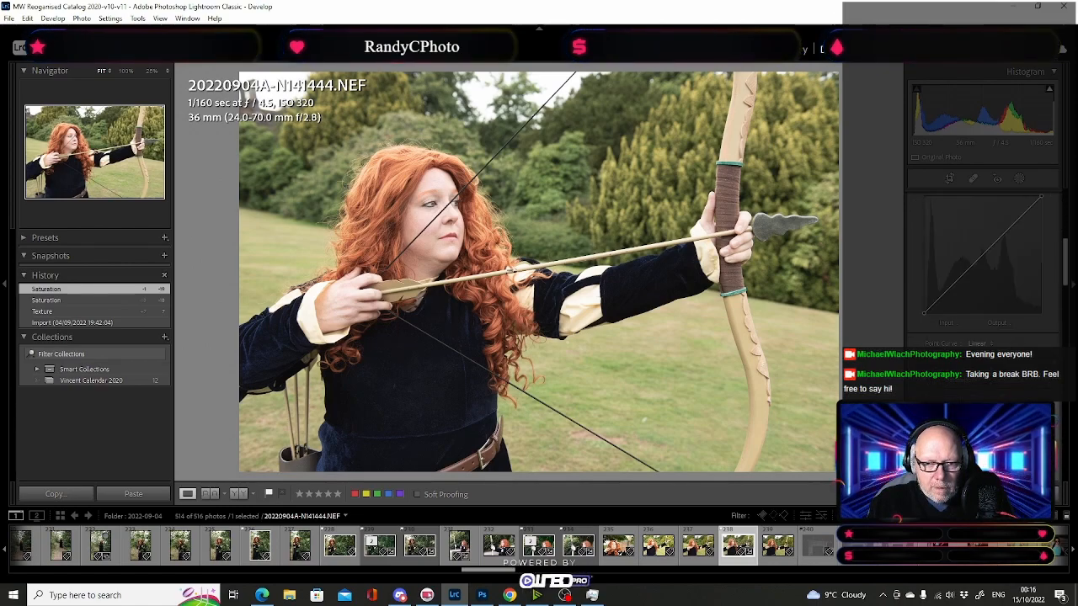
pyautogui.scroll(-5, 982, 270)
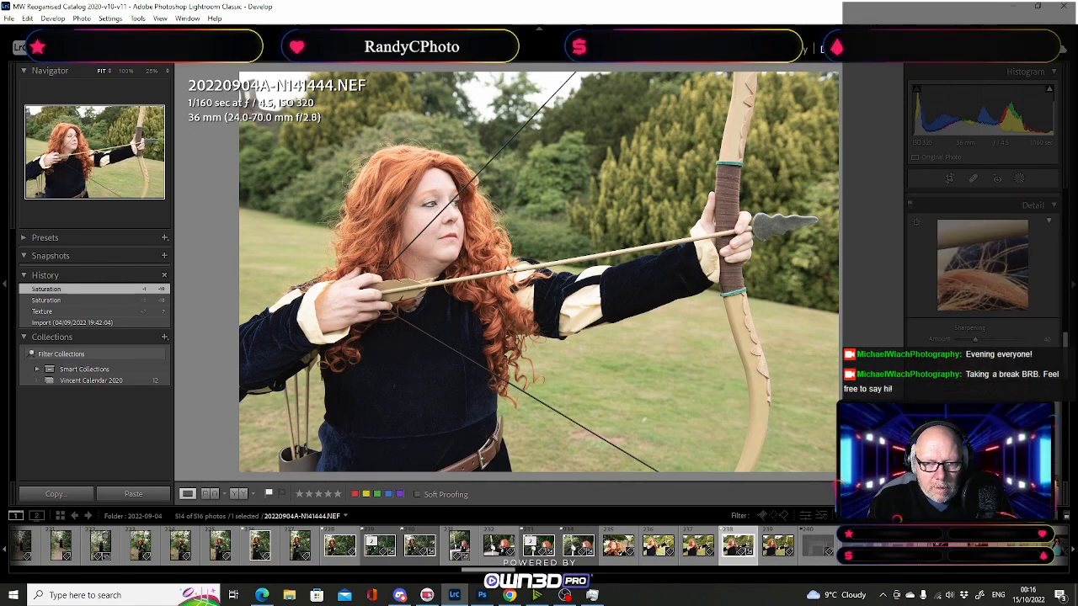
pyautogui.press('alt')
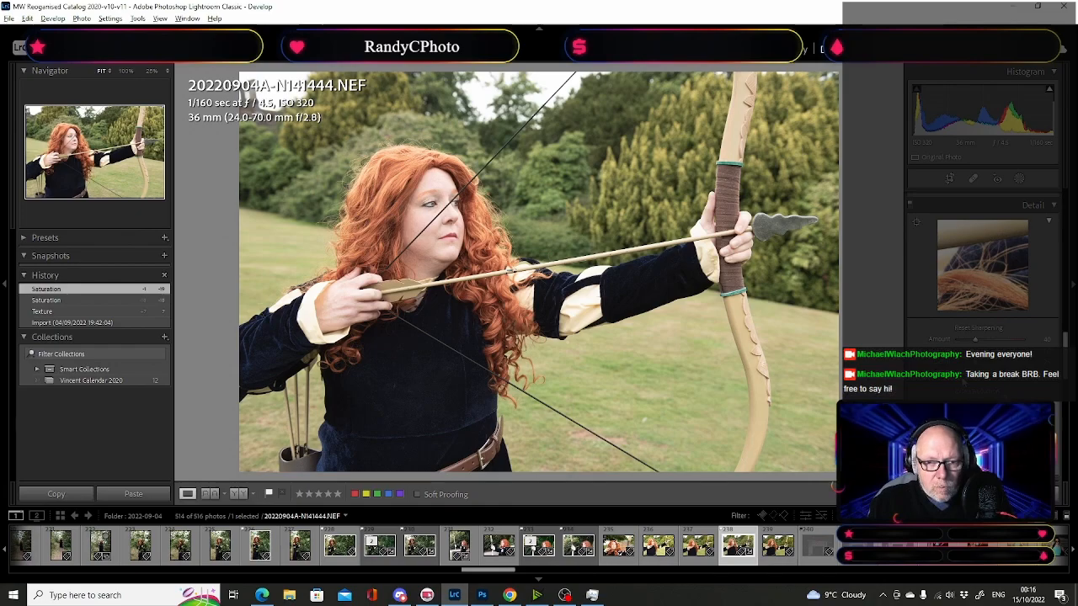
pyautogui.moveTo(955, 379); pyautogui.dragTo(1021, 379)
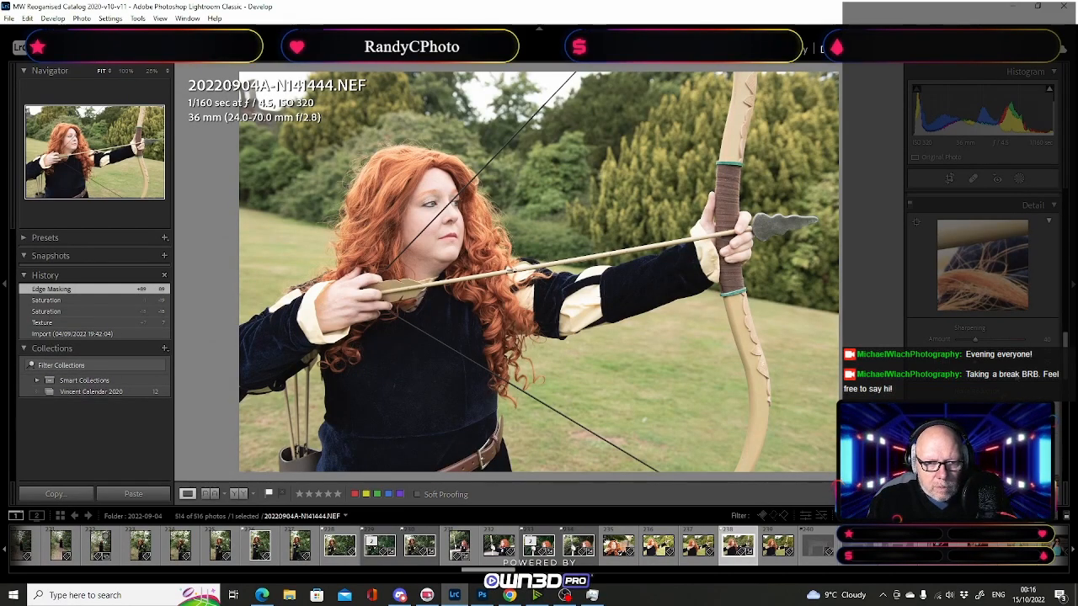
# Step: Open 20220904A-N141444.NEF for editing in Adobe Photoshop 2022
pyautogui.rightClick(736, 549)
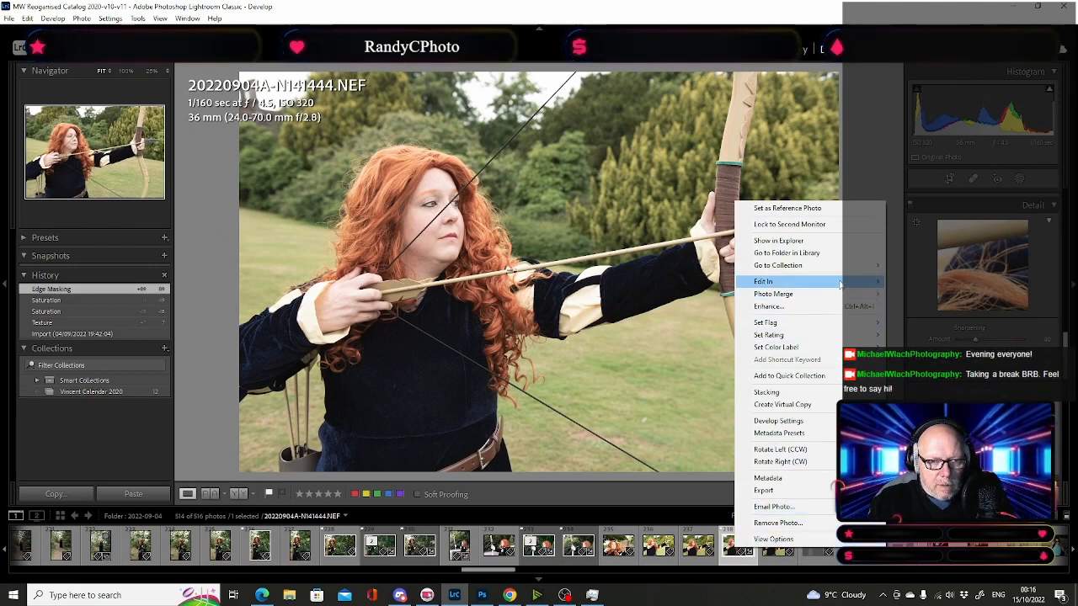
pyautogui.moveTo(867, 288)
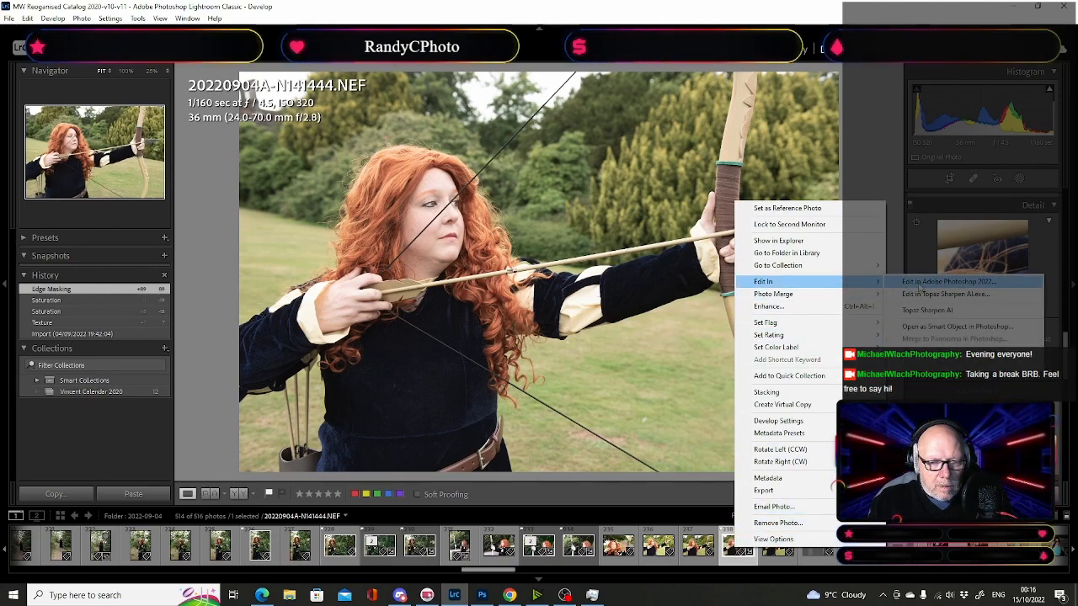
pyautogui.click(919, 288)
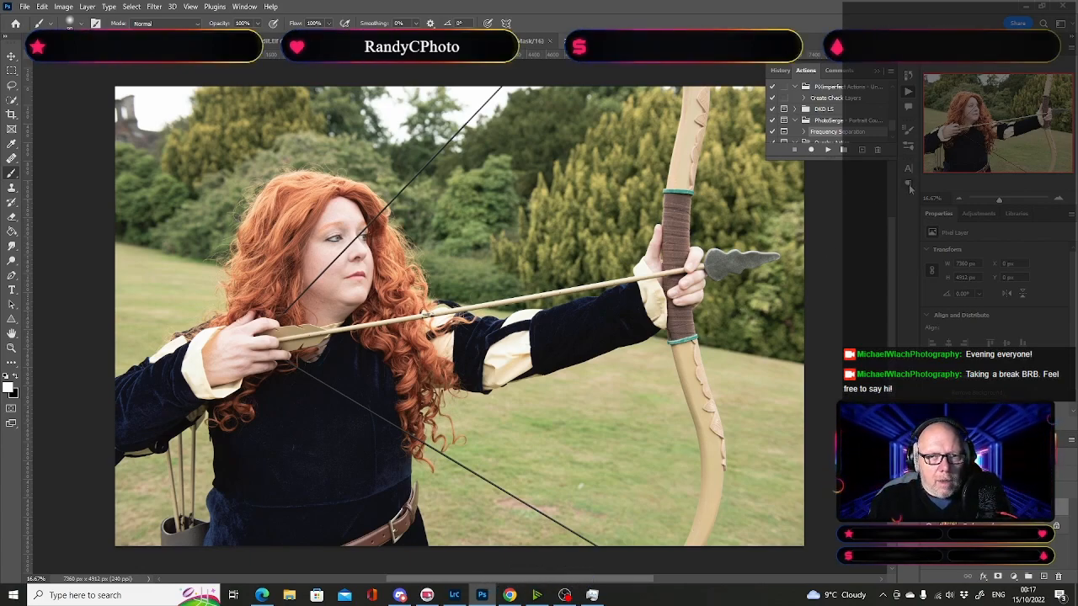
# Step: Examine the woman's face, neck and hair up close for areas that need retouching
pyautogui.click(1059, 199)
pyautogui.click(1059, 200)
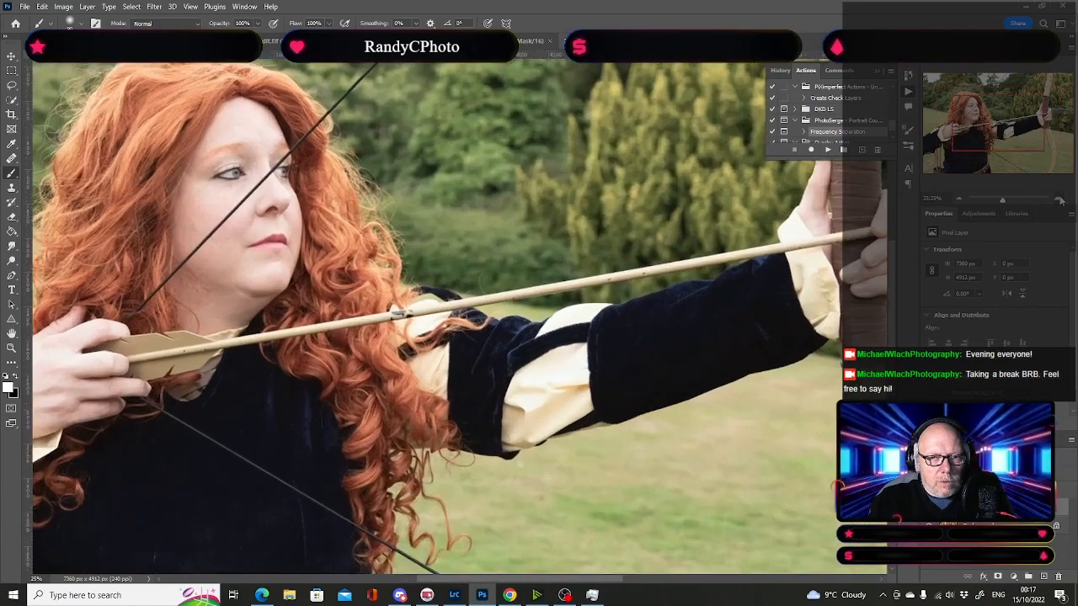
pyautogui.click(1059, 199)
pyautogui.click(1059, 199)
pyautogui.moveTo(990, 126); pyautogui.dragTo(955, 97)
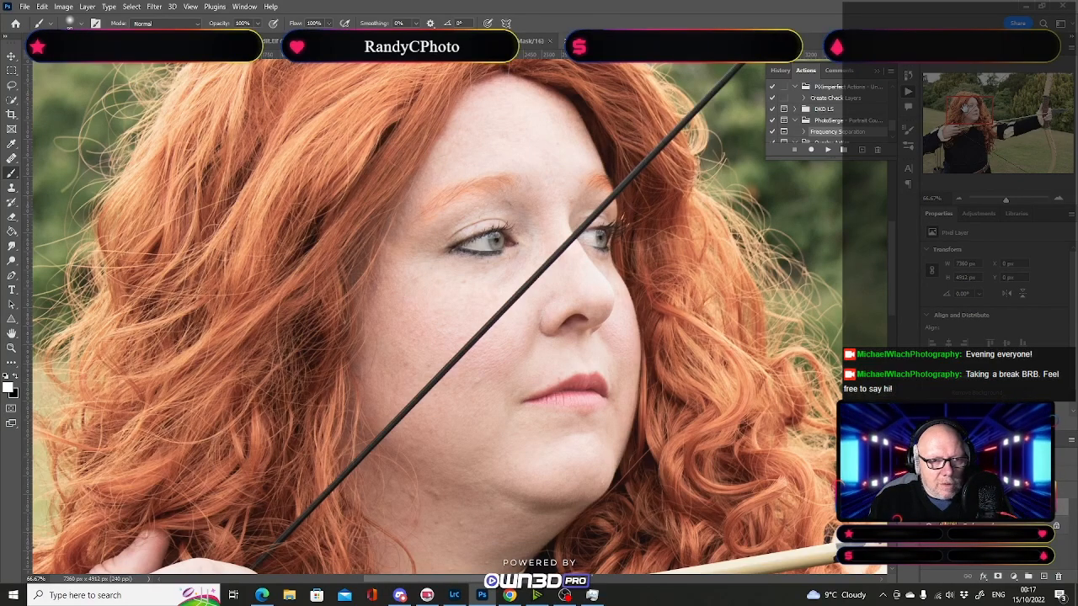
pyautogui.click(960, 201)
pyautogui.click(959, 200)
pyautogui.click(959, 201)
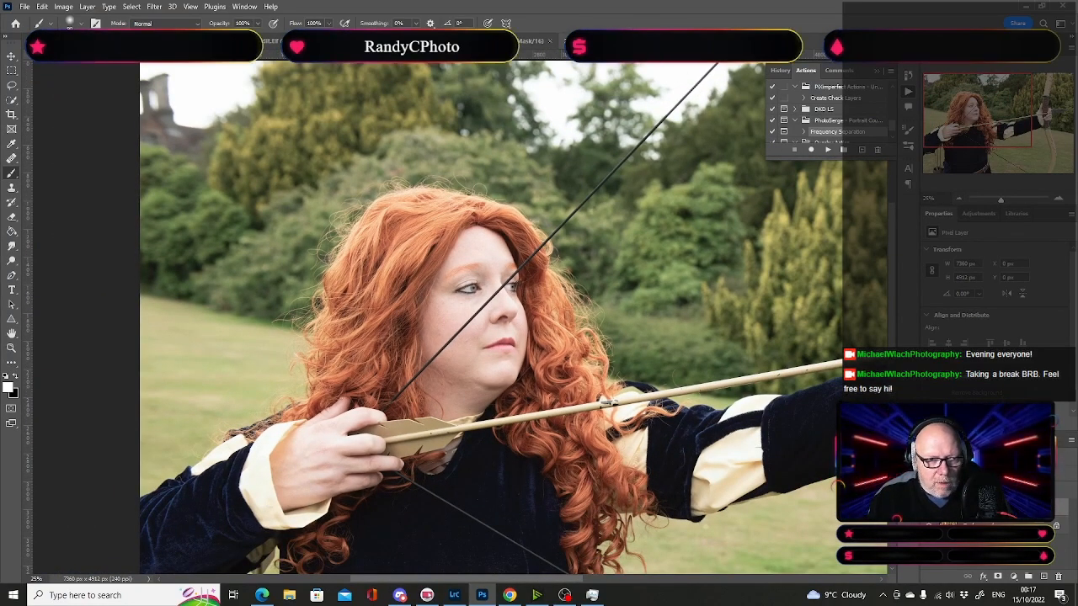
# Step: Add a new empty layer and Clone Stamp the mark on the woman's neck at 59% opacity, sampling Current & Below
pyautogui.click(1043, 577)
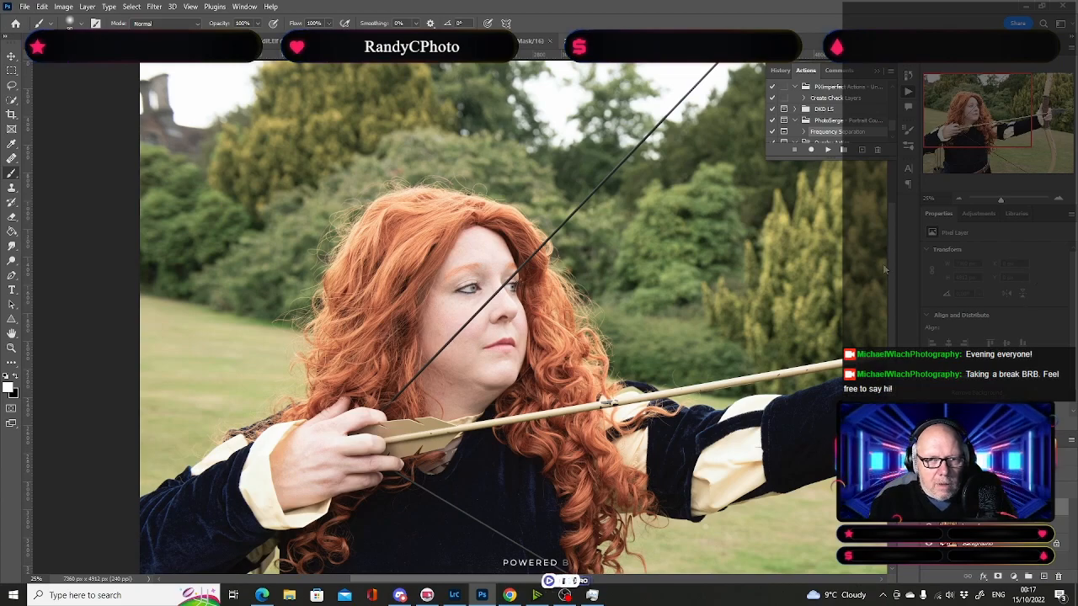
pyautogui.click(11, 189)
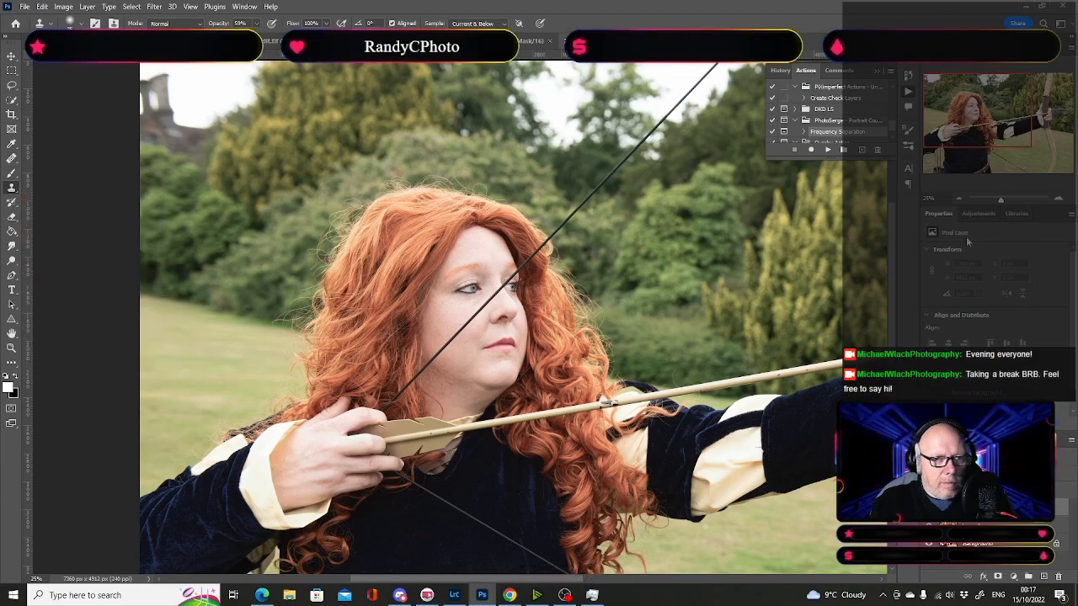
pyautogui.click(1060, 200)
pyautogui.click(1059, 201)
pyautogui.click(1060, 201)
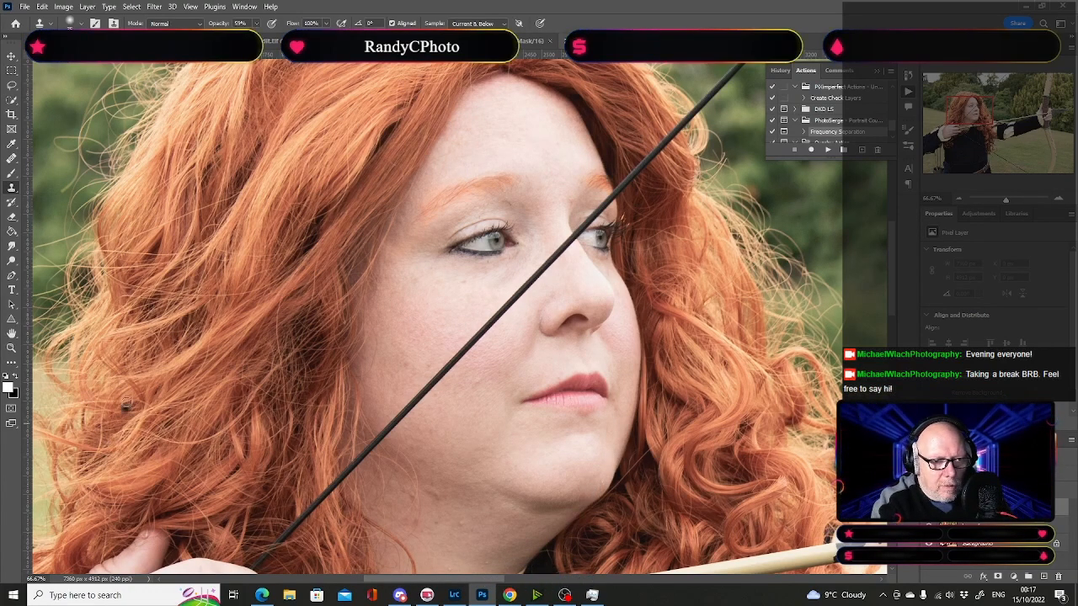
pyautogui.click(436, 497)
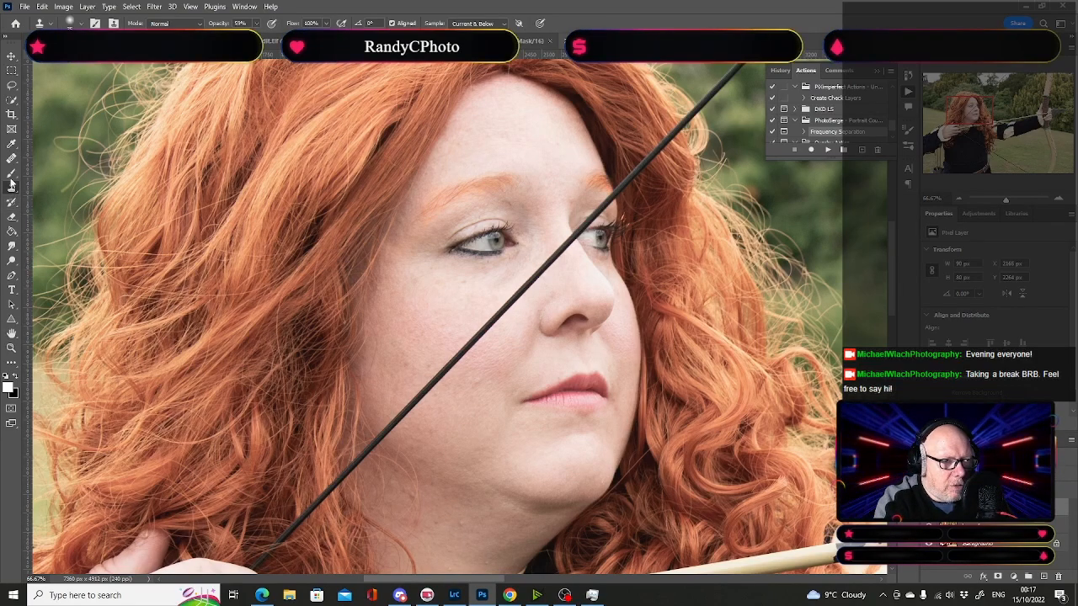
# Step: Try to heal the remaining neck marks with the Healing Brush, sampling the skin close by
pyautogui.rightClick(11, 160)
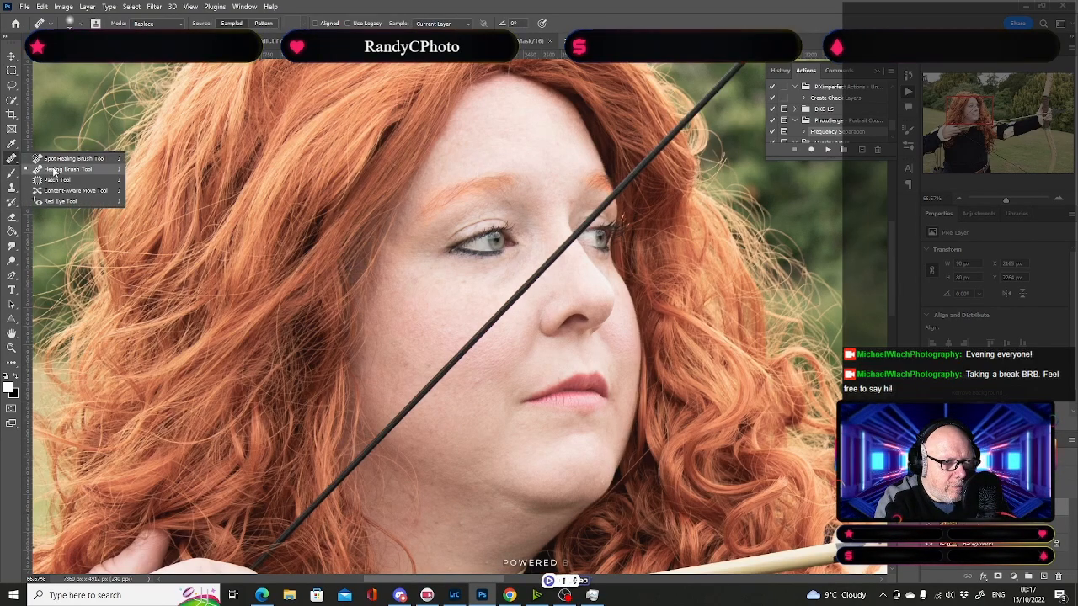
pyautogui.click(52, 172)
pyautogui.keyDown('alt'); pyautogui.click(426, 502); pyautogui.keyUp('alt')
pyautogui.click(419, 509)
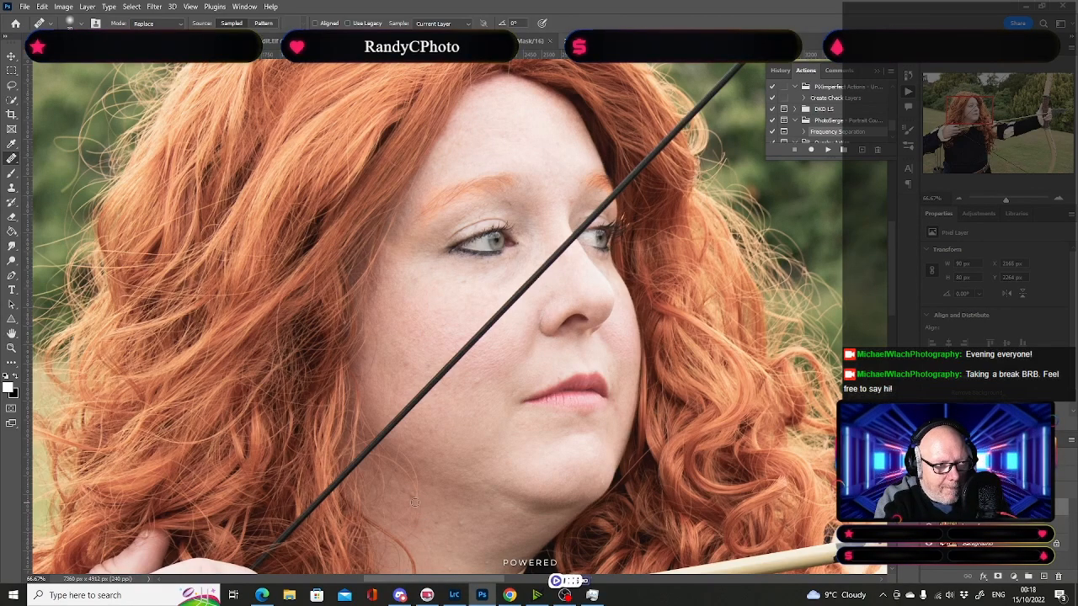
# Step: Clone Stamp the remaining blemishes on the woman's neck, cheeks, chin and forehead at 59% opacity, using clean skin nearby
pyautogui.click(11, 187)
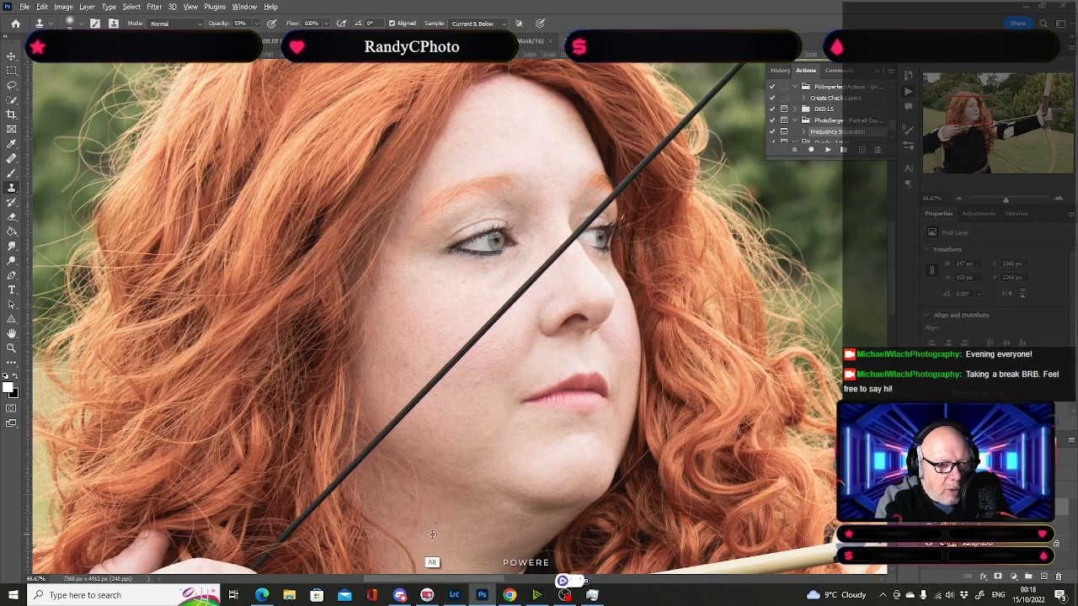
pyautogui.click(412, 496)
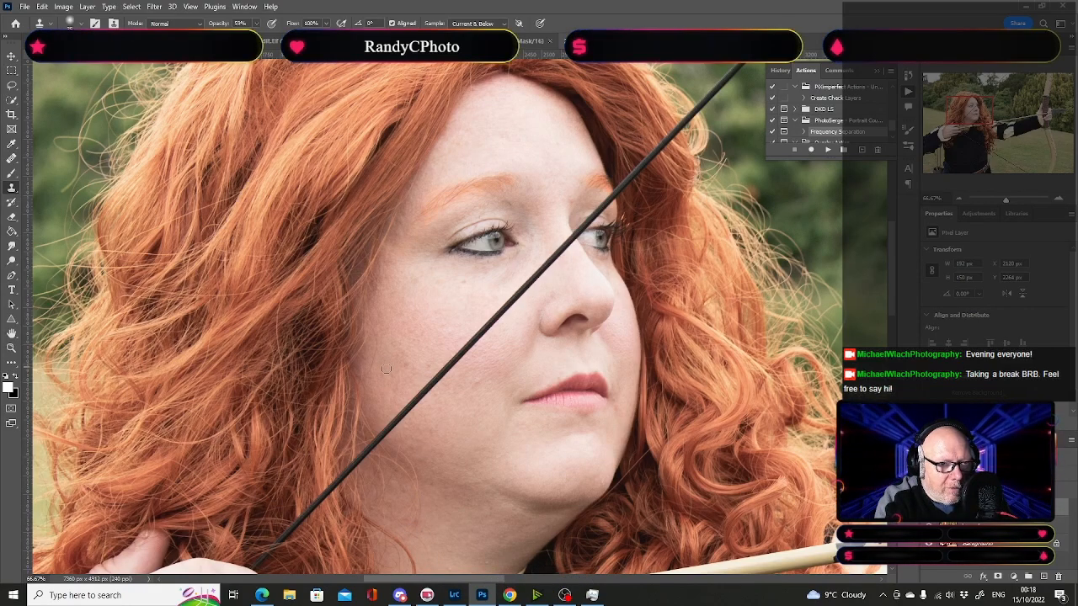
pyautogui.keyDown('alt'); pyautogui.click(491, 397); pyautogui.keyUp('alt')
pyautogui.click(491, 422)
pyautogui.click(502, 385)
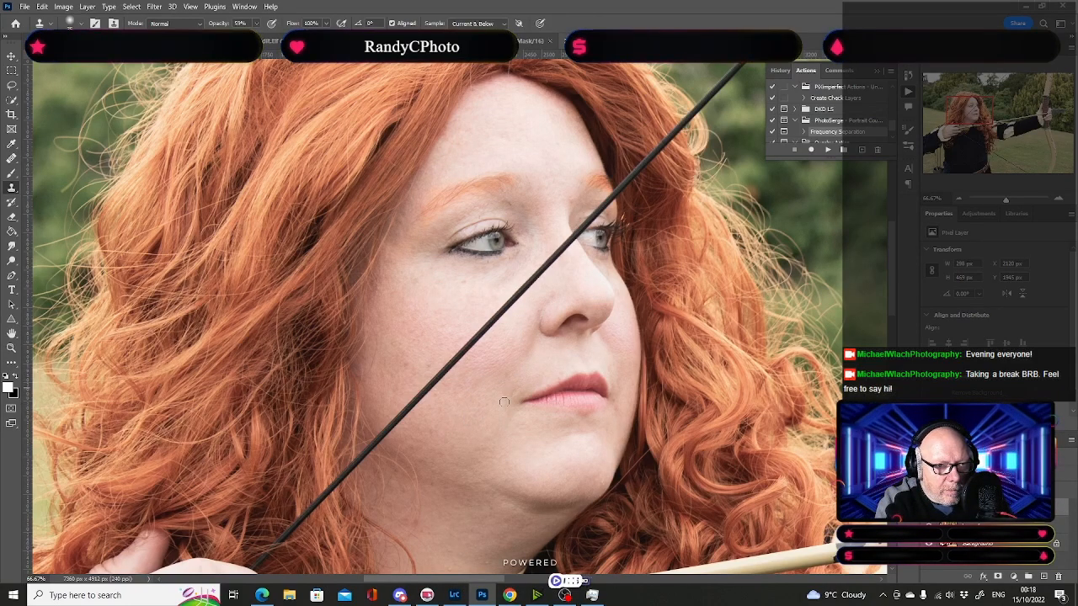
pyautogui.click(629, 415)
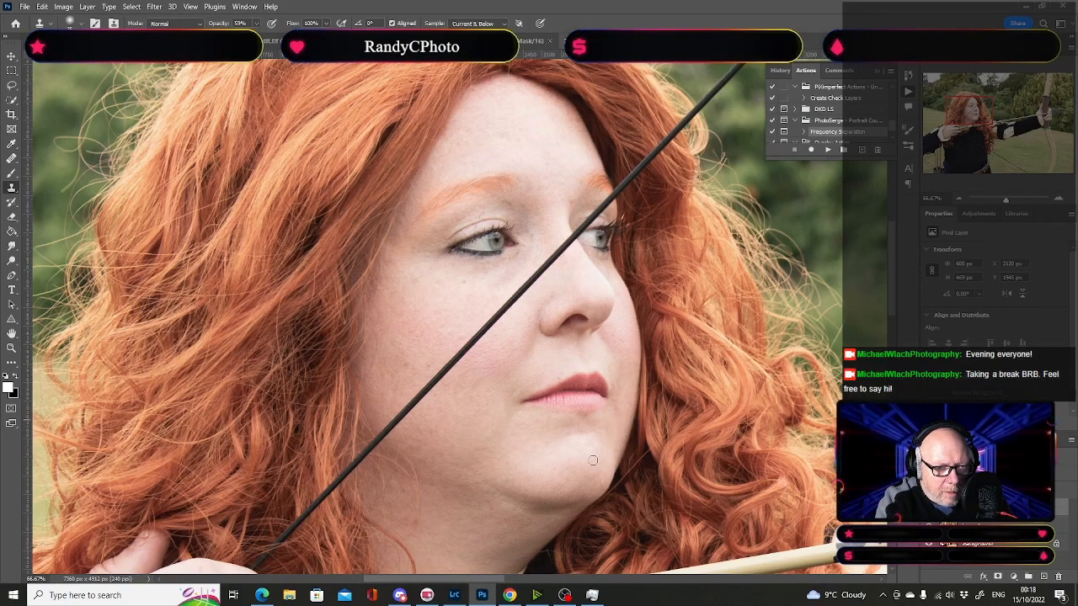
pyautogui.click(496, 555)
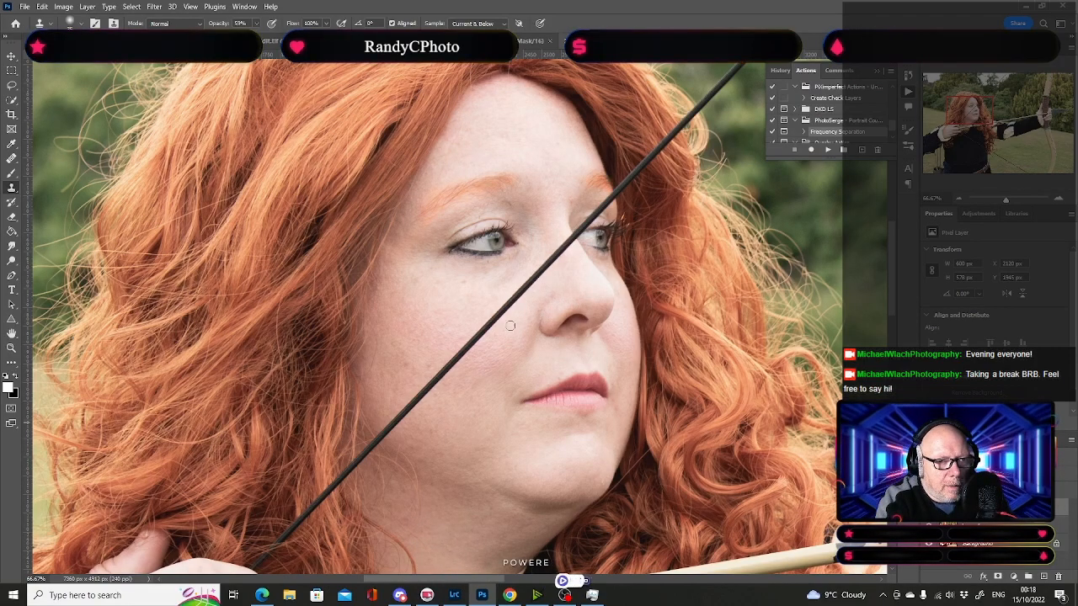
pyautogui.click(569, 201)
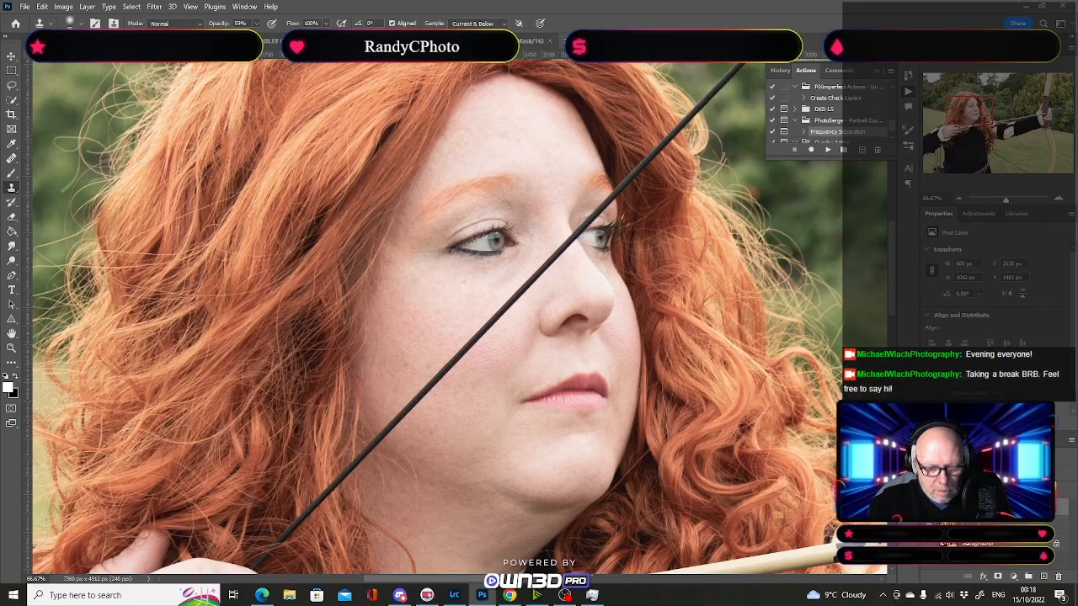
# Step: Run the Frequency Separation action on the retouched photo with a Gaussian Blur radius of 6 pixels
pyautogui.keyDown('shift'); pyautogui.click(994, 524); pyautogui.keyUp('shift')
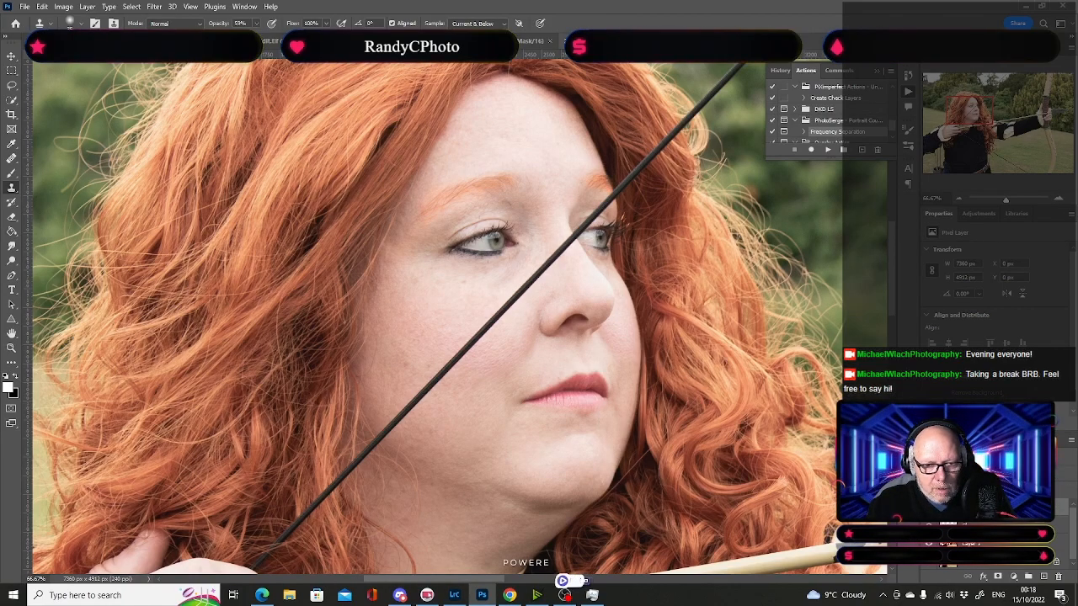
pyautogui.click(827, 149)
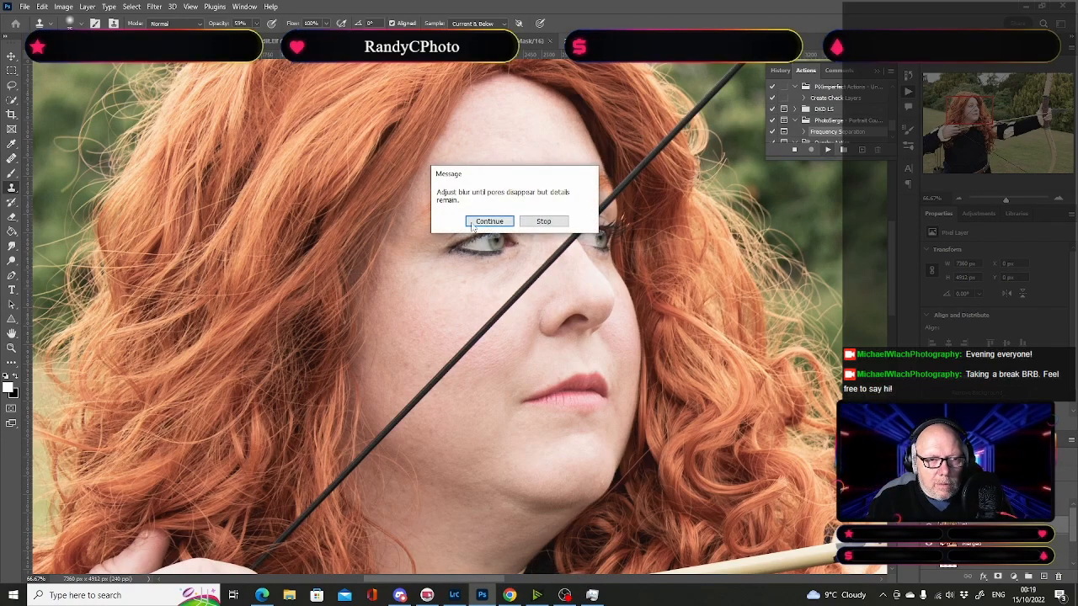
pyautogui.click(477, 223)
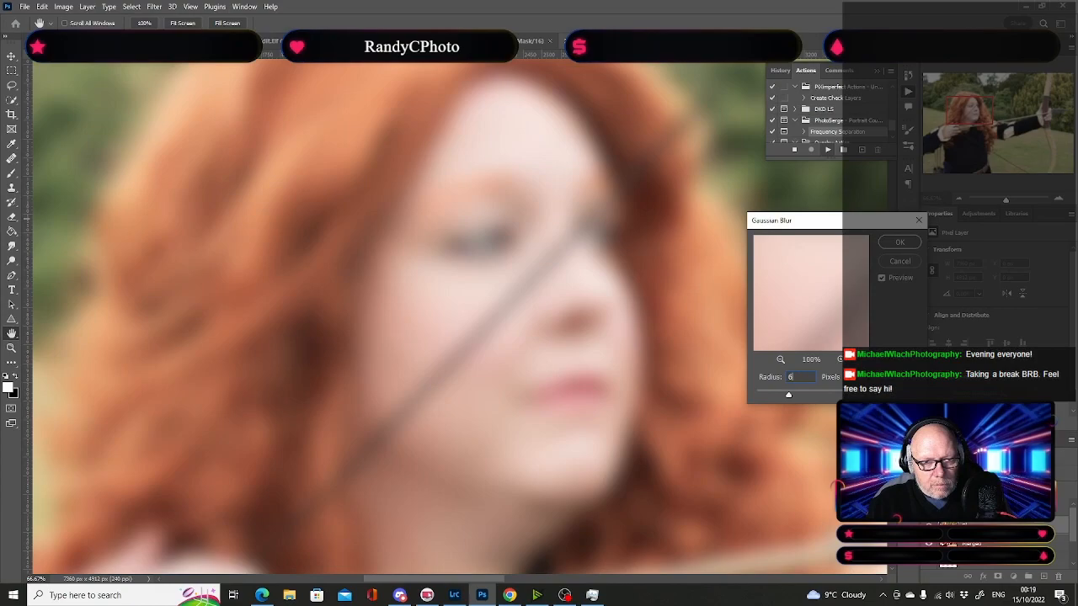
pyautogui.press('Return')
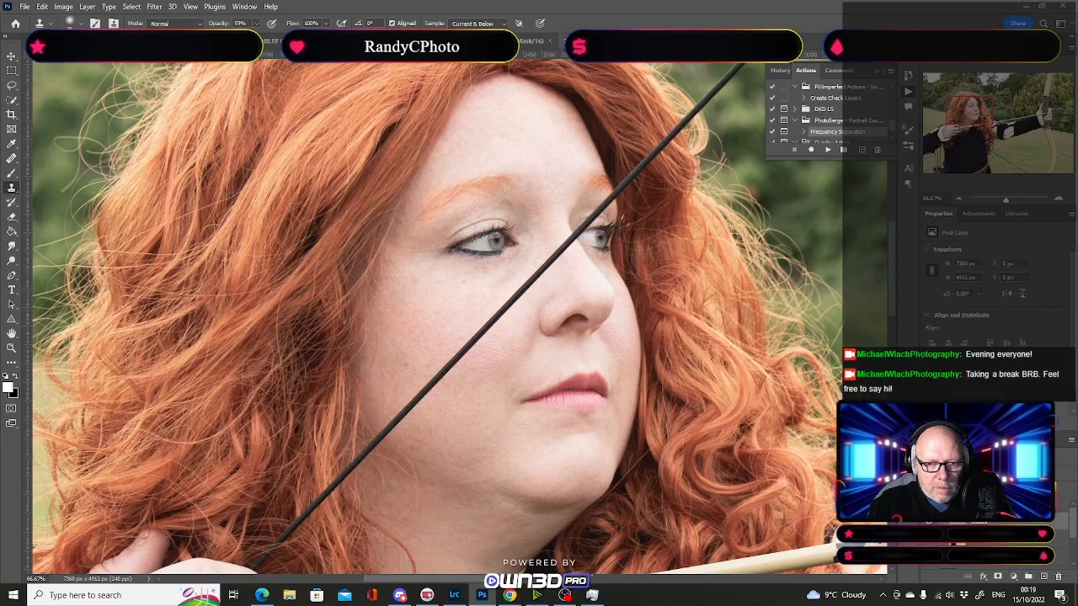
# Step: Lasso the skin beneath the woman's eye beside the bowstring with a 5 px feather, and clear the selection
pyautogui.click(1058, 199)
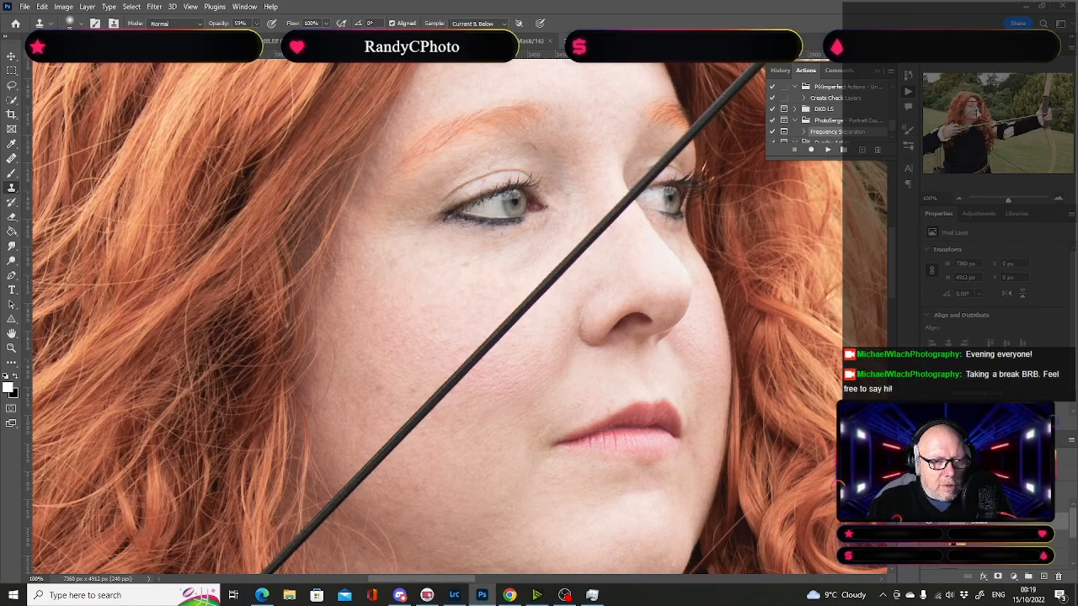
pyautogui.scroll(5, 455, 320)
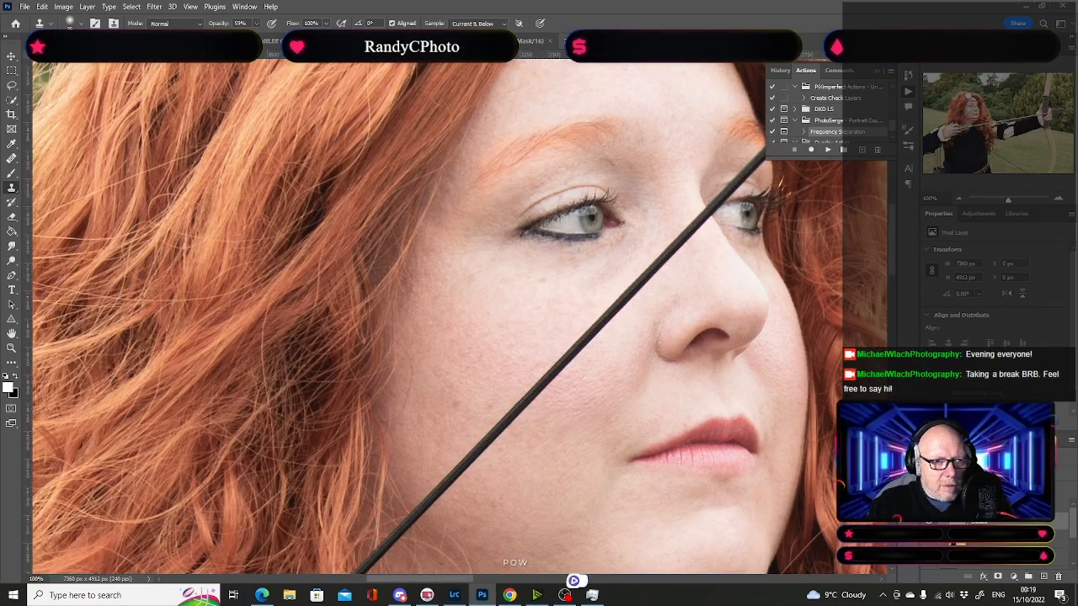
pyautogui.scroll(-6, 455, 320)
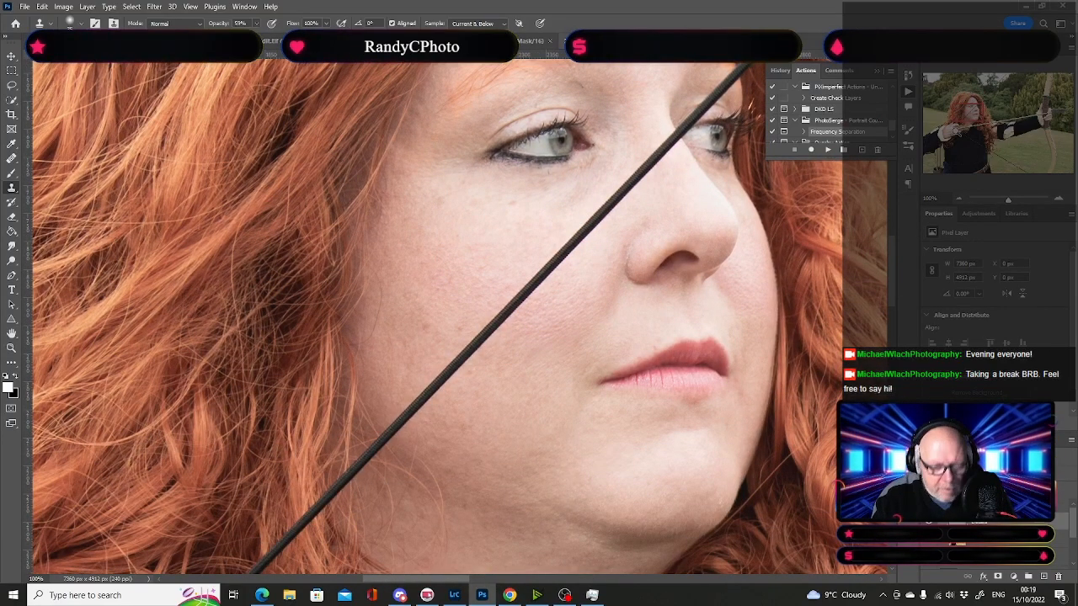
pyautogui.hotkey('ctrl', '-')
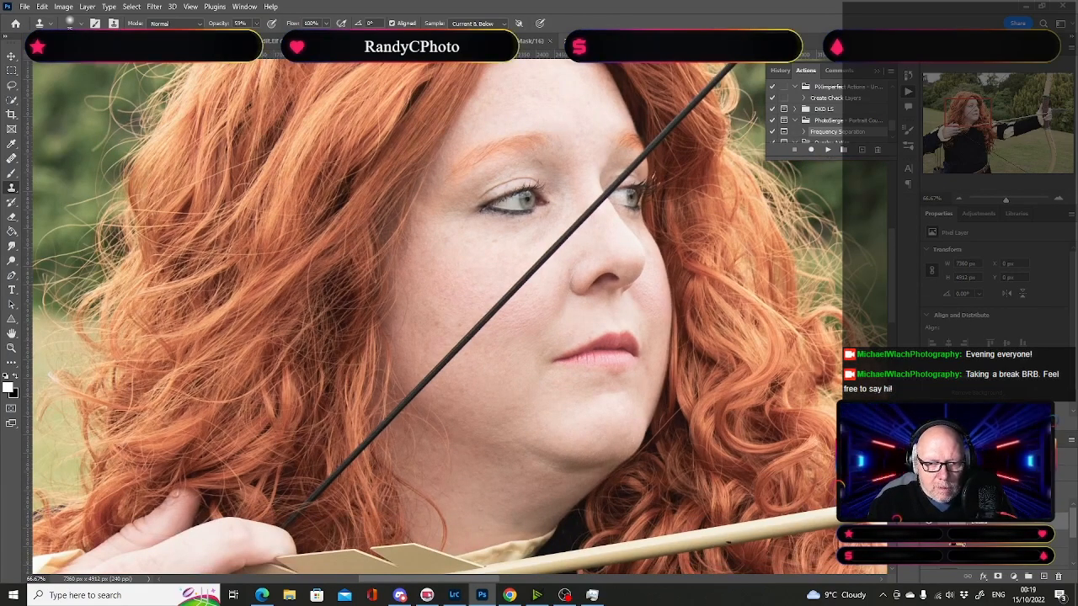
pyautogui.press('l')
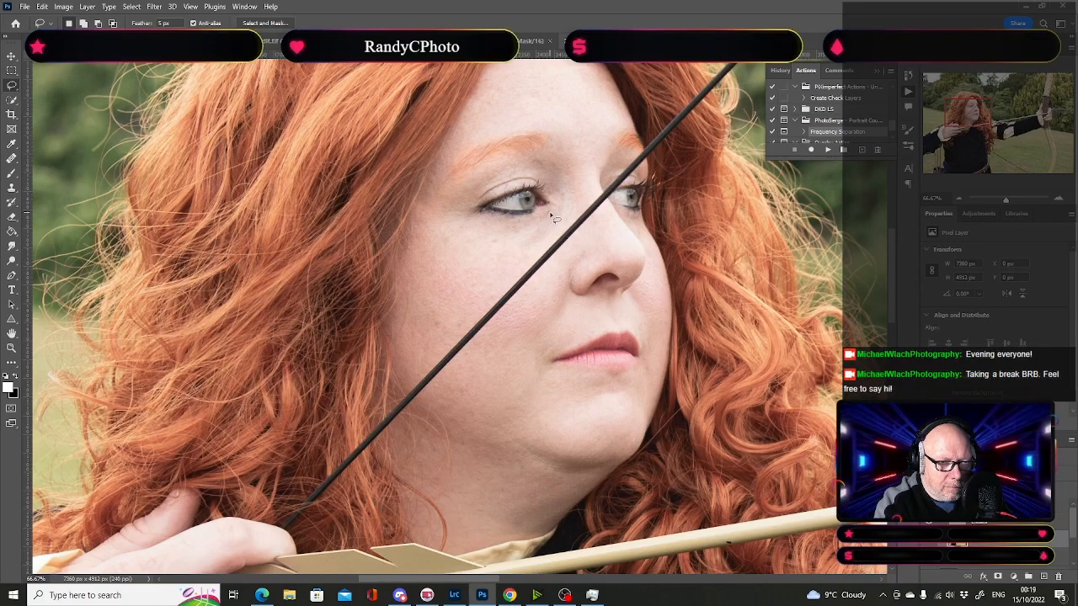
pyautogui.moveTo(478, 220); pyautogui.dragTo(466, 224)
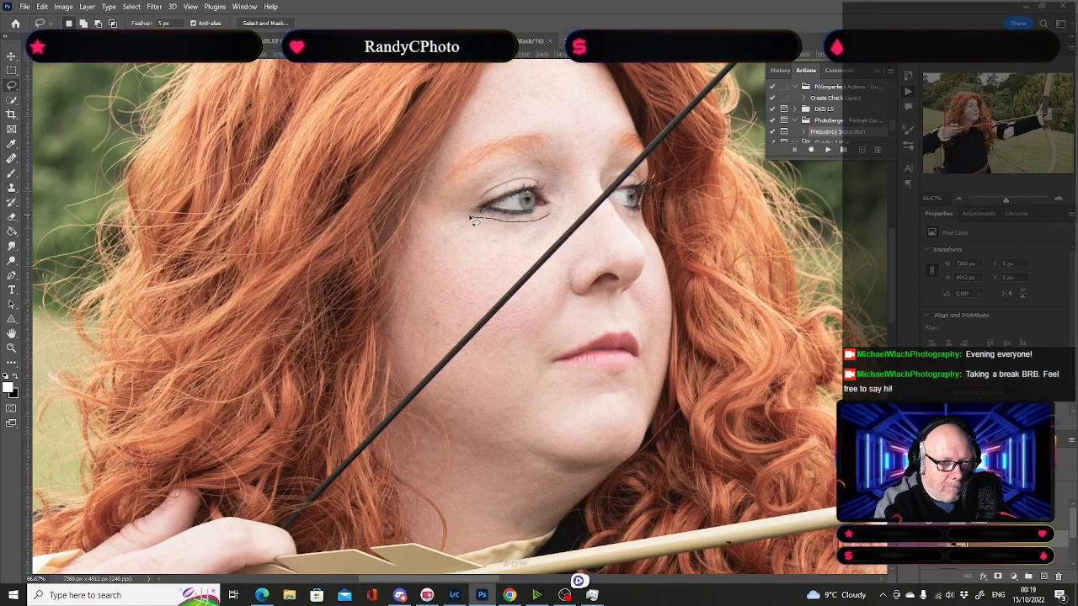
pyautogui.hotkey('ctrl', 'd')
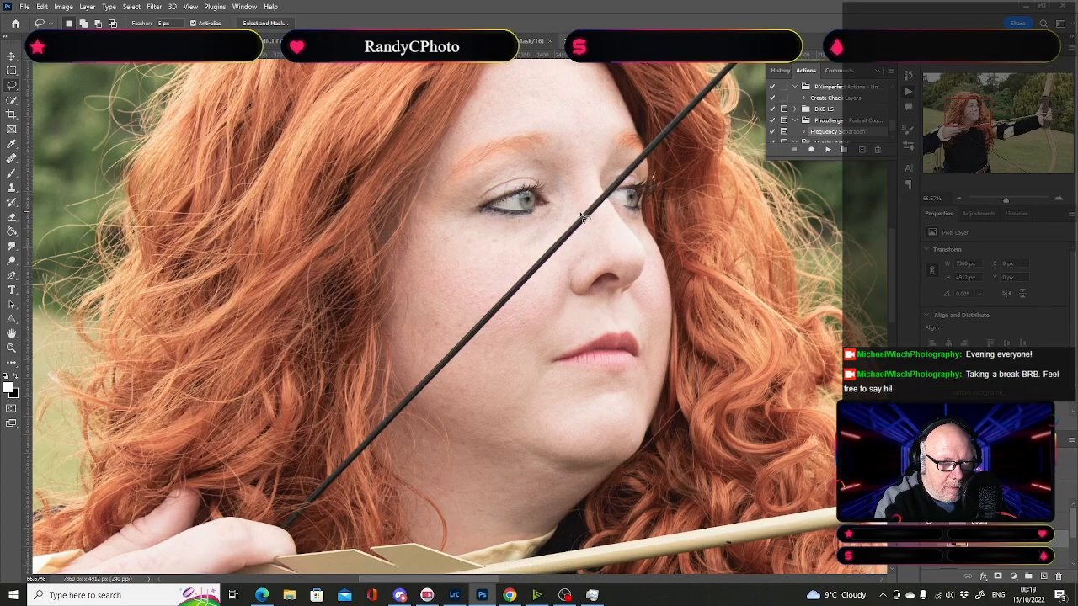
# Step: Lasso the near cheek from under the eye down to the bowstring, reapply the last Gaussian Blur, and clear the selection
pyautogui.moveTo(558, 209); pyautogui.dragTo(522, 220)
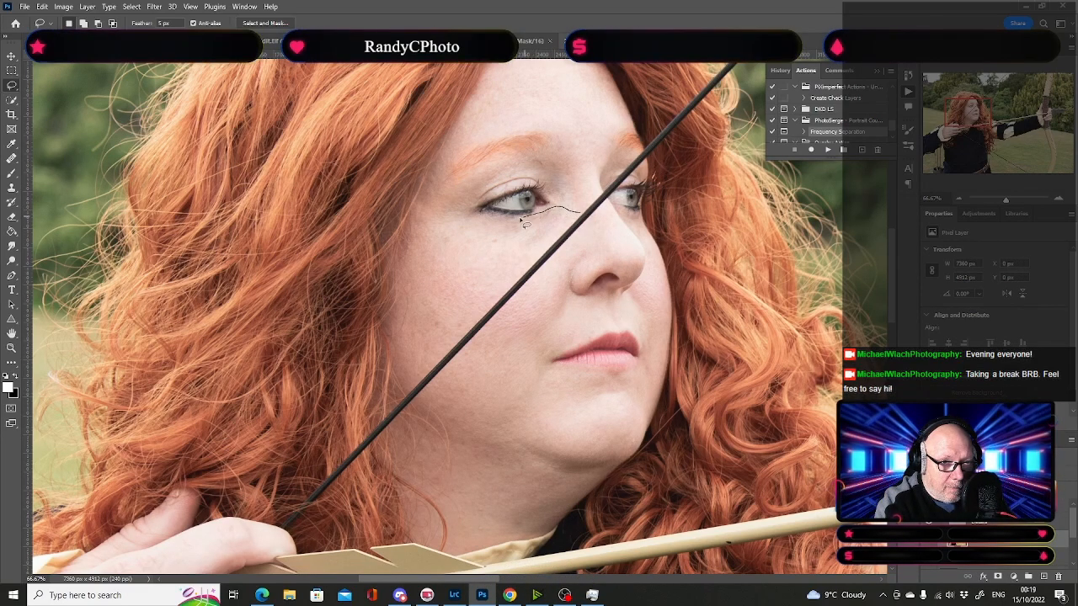
pyautogui.moveTo(444, 208)
pyautogui.mouseDown()
pyautogui.moveTo(418, 224)
pyautogui.moveTo(412, 279)
pyautogui.mouseUp()
pyautogui.moveTo(404, 357); pyautogui.dragTo(410, 396)
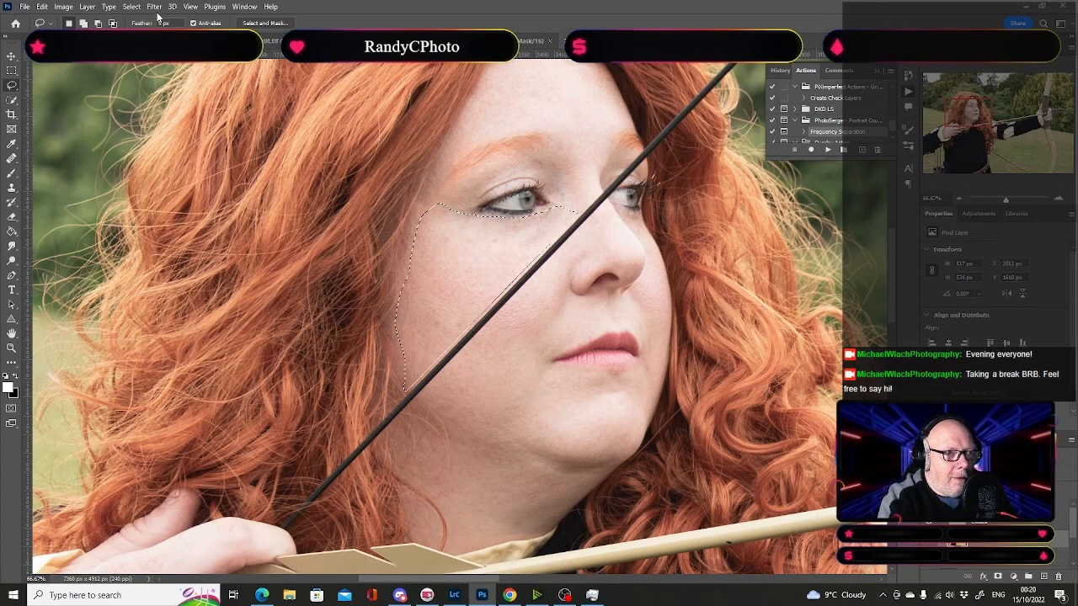
pyautogui.click(156, 8)
pyautogui.click(168, 19)
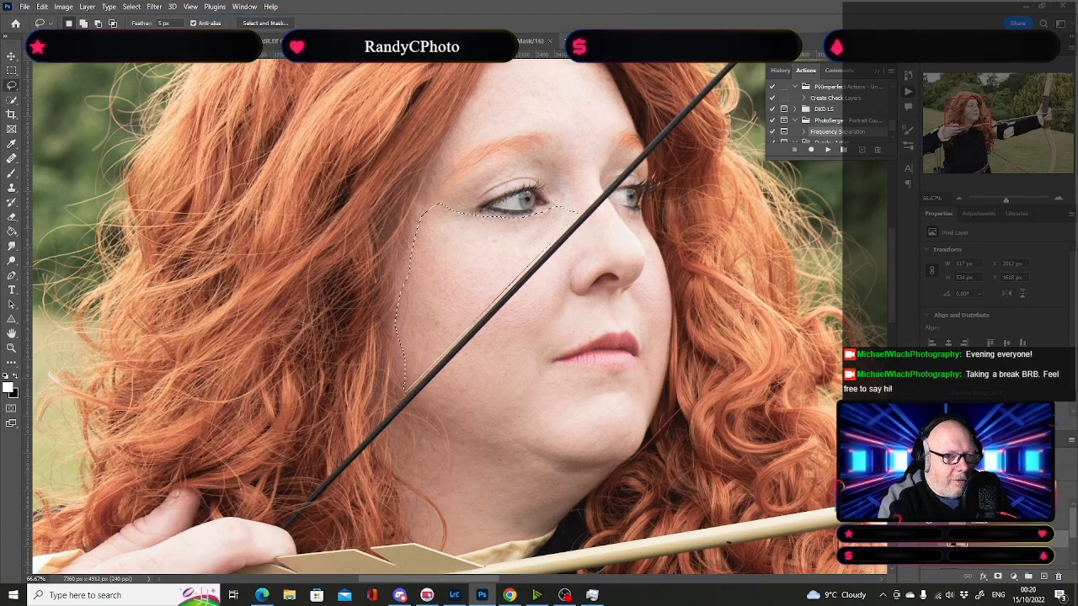
pyautogui.hotkey('ctrl', 'd')
# Step: Lasso the upper eyelid skin between the near eye and eyebrow, and smooth it with the last Gaussian Blur
pyautogui.moveTo(511, 184)
pyautogui.mouseDown()
pyautogui.moveTo(554, 197)
pyautogui.moveTo(560, 213)
pyautogui.mouseUp()
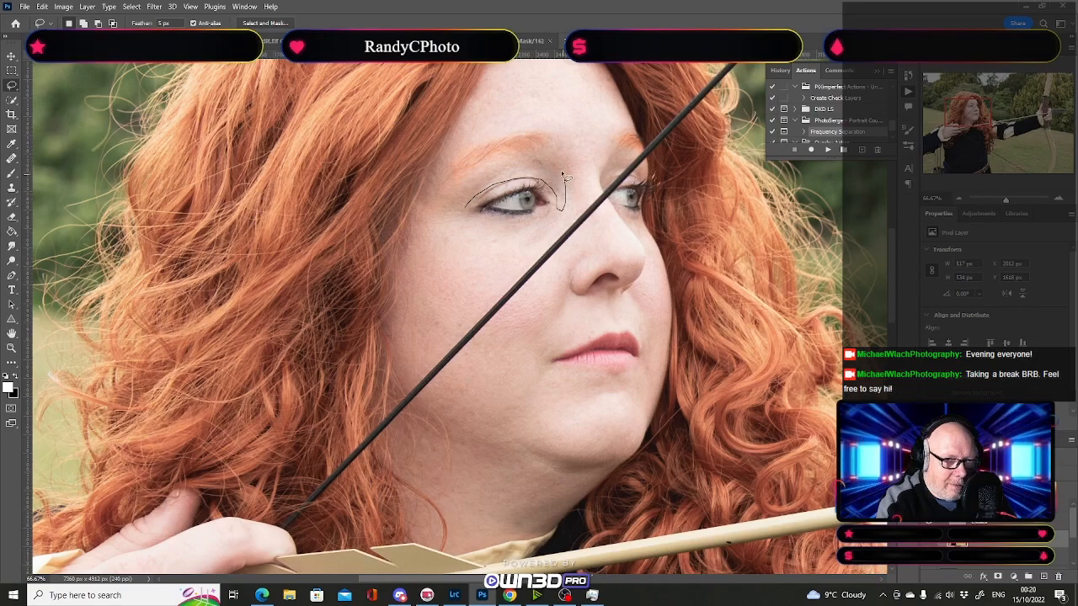
pyautogui.moveTo(539, 163)
pyautogui.mouseDown()
pyautogui.moveTo(466, 178)
pyautogui.moveTo(443, 208)
pyautogui.moveTo(444, 221)
pyautogui.moveTo(476, 217)
pyautogui.mouseUp()
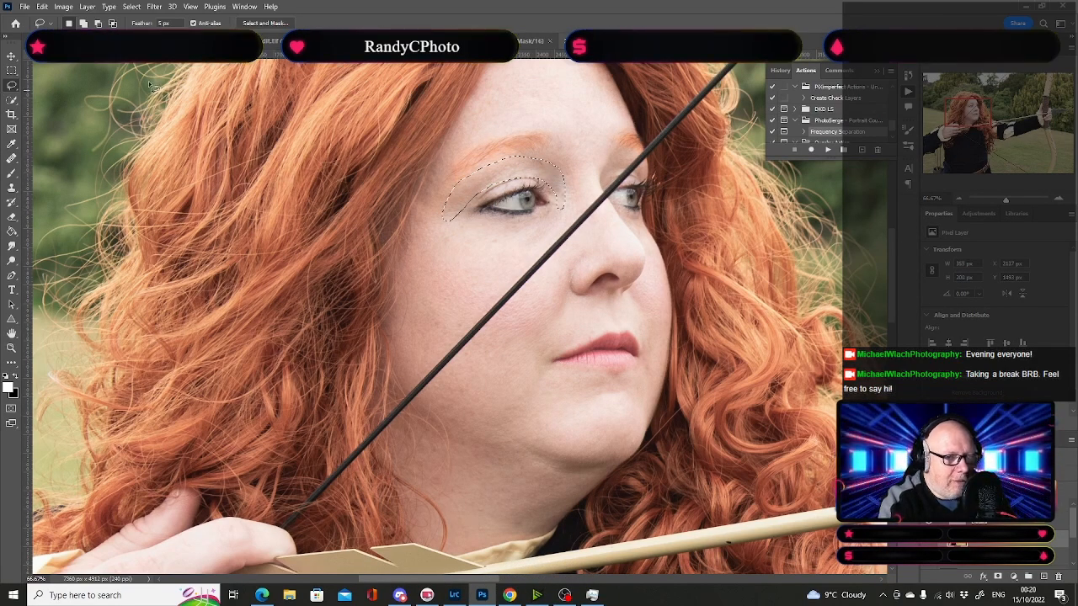
pyautogui.click(154, 7)
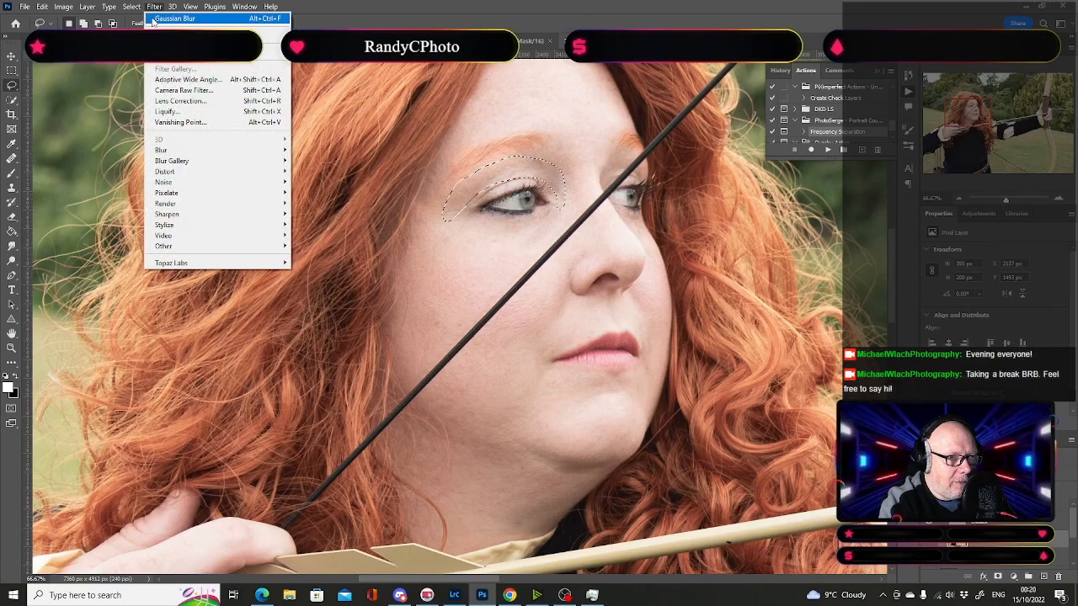
pyautogui.click(152, 18)
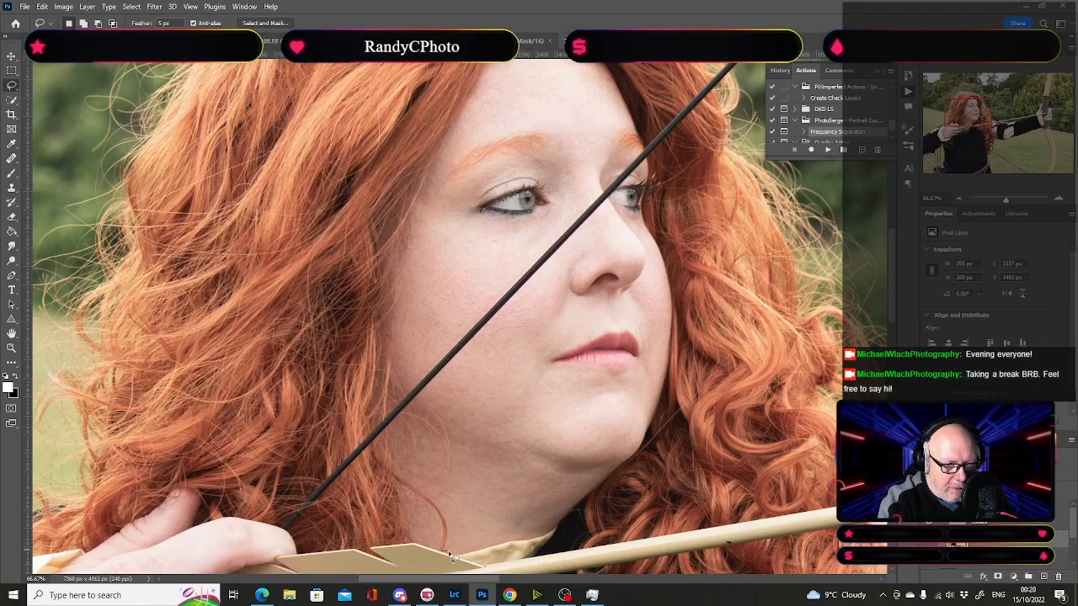
pyautogui.moveTo(448, 551); pyautogui.dragTo(449, 556)
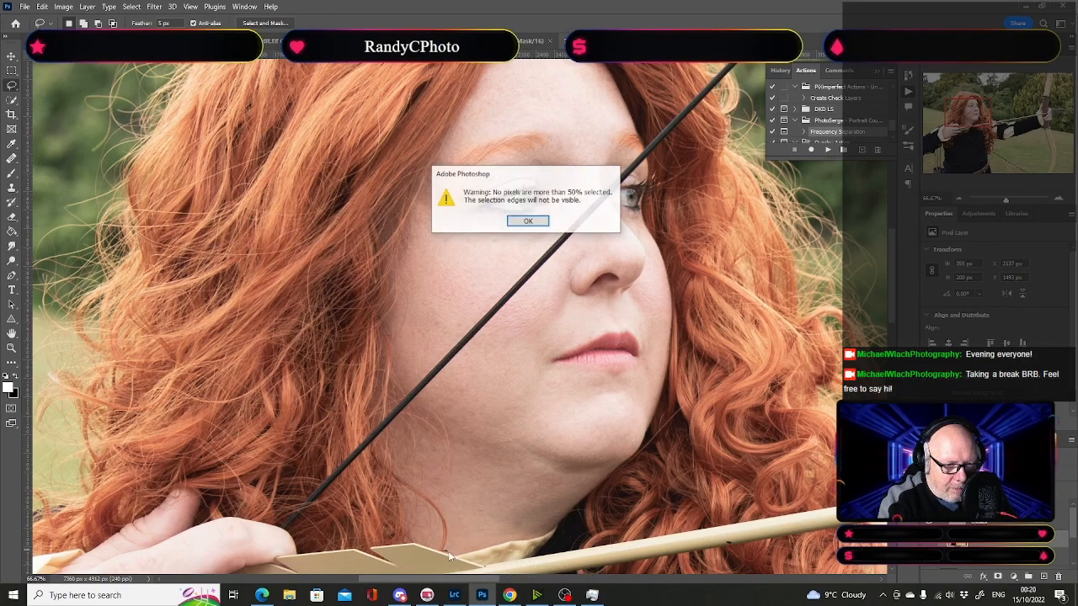
pyautogui.click(528, 221)
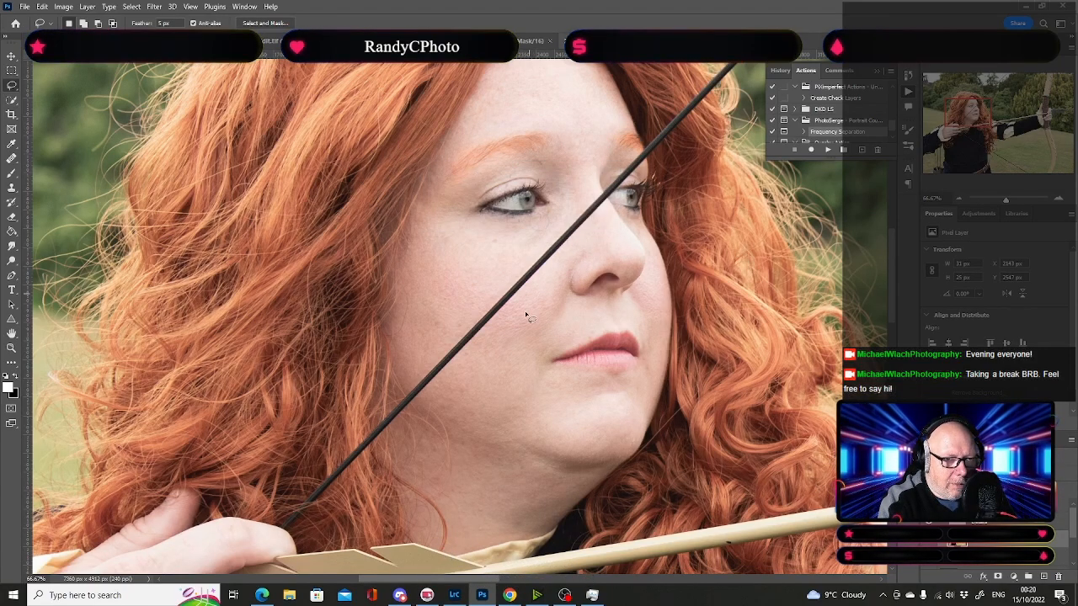
pyautogui.click(450, 556)
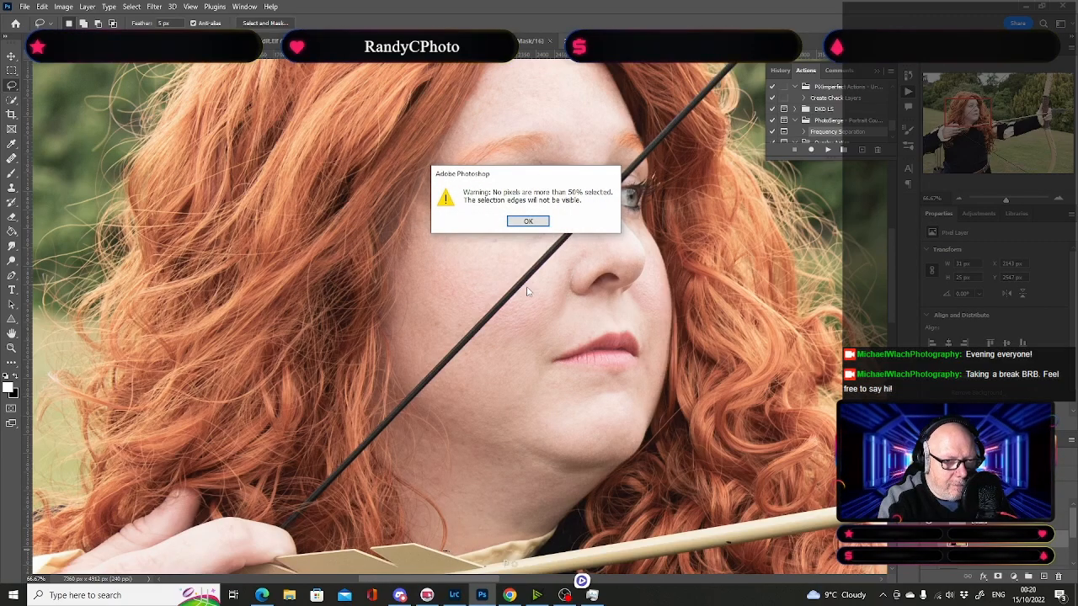
pyautogui.click(527, 220)
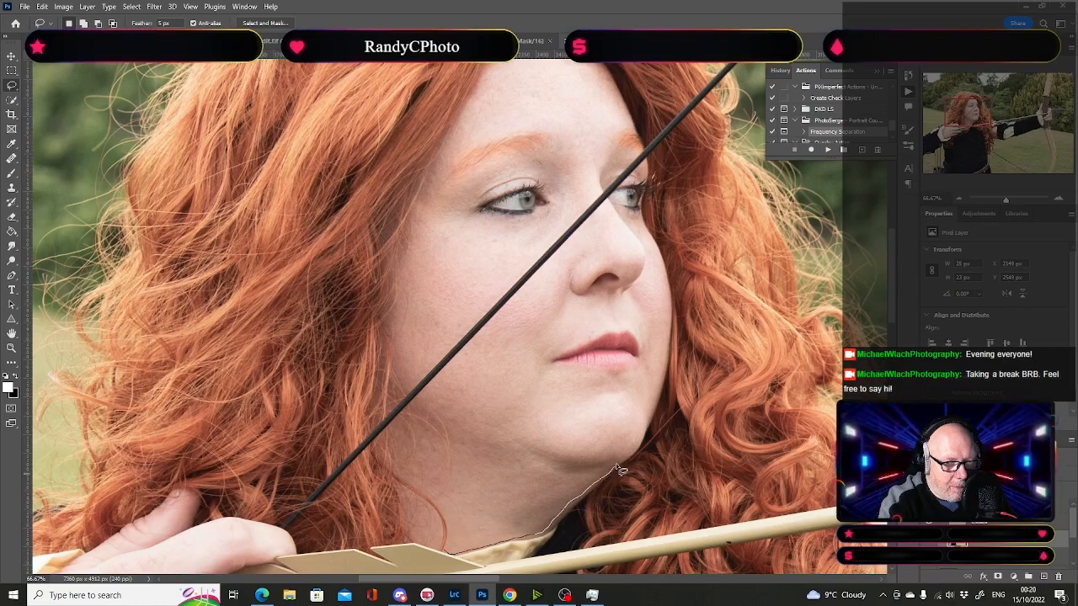
pyautogui.moveTo(655, 393)
pyautogui.mouseDown()
pyautogui.moveTo(648, 372)
pyautogui.moveTo(557, 373)
pyautogui.mouseUp()
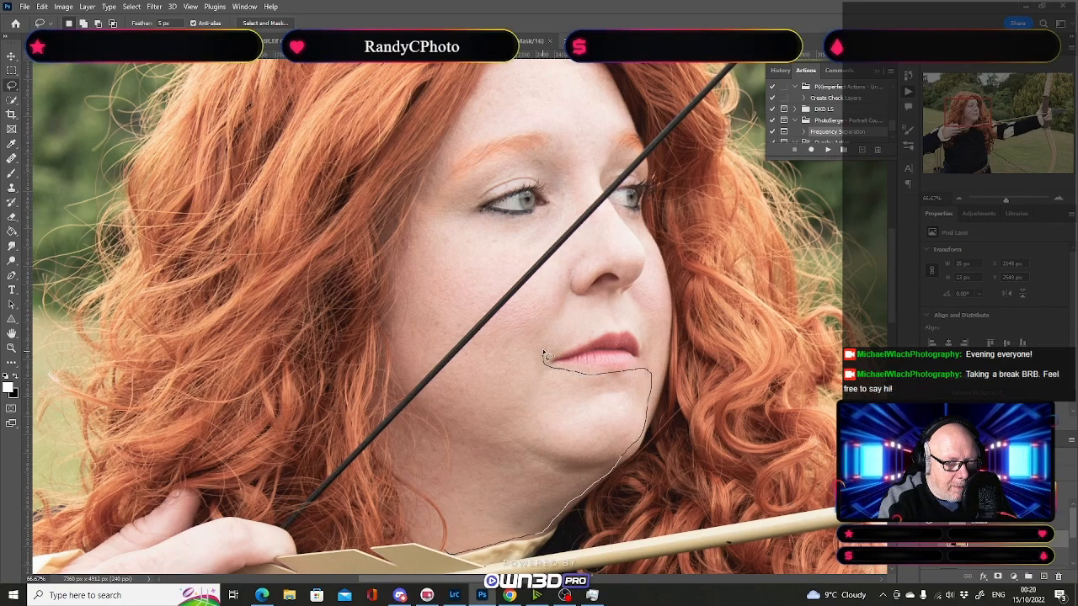
pyautogui.moveTo(556, 325)
pyautogui.mouseDown()
pyautogui.moveTo(571, 288)
pyautogui.moveTo(569, 241)
pyautogui.moveTo(570, 263)
pyautogui.mouseUp()
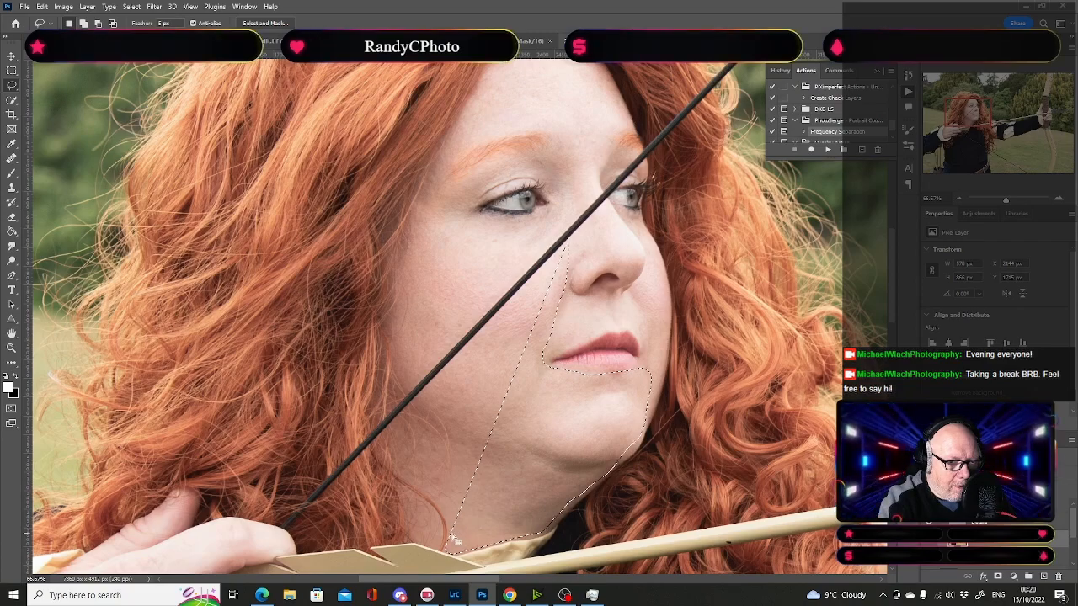
pyautogui.moveTo(452, 541); pyautogui.dragTo(451, 515)
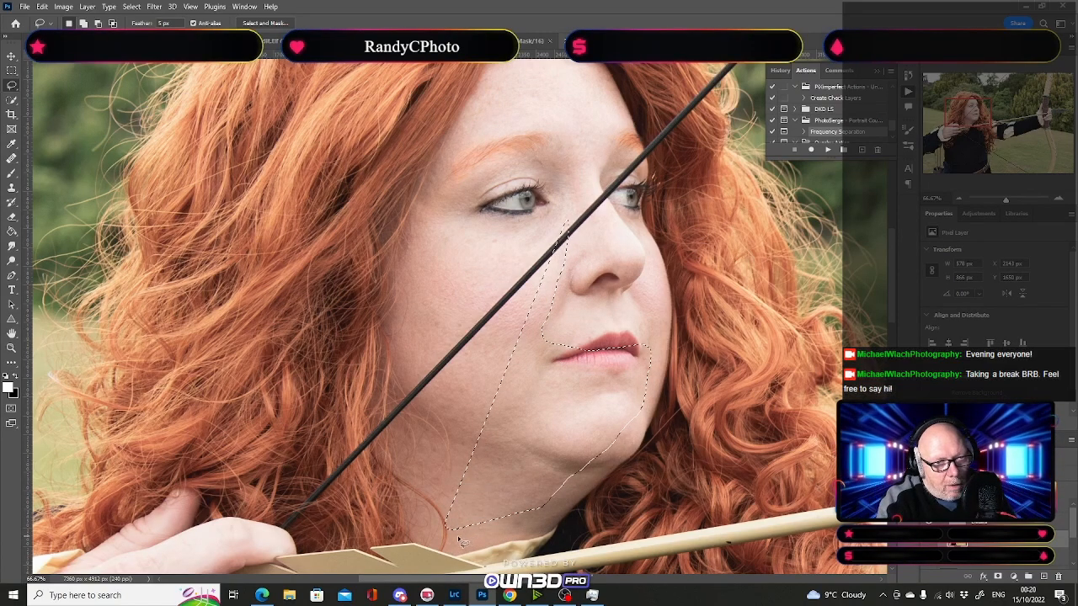
pyautogui.hotkey('ctrl', 'd')
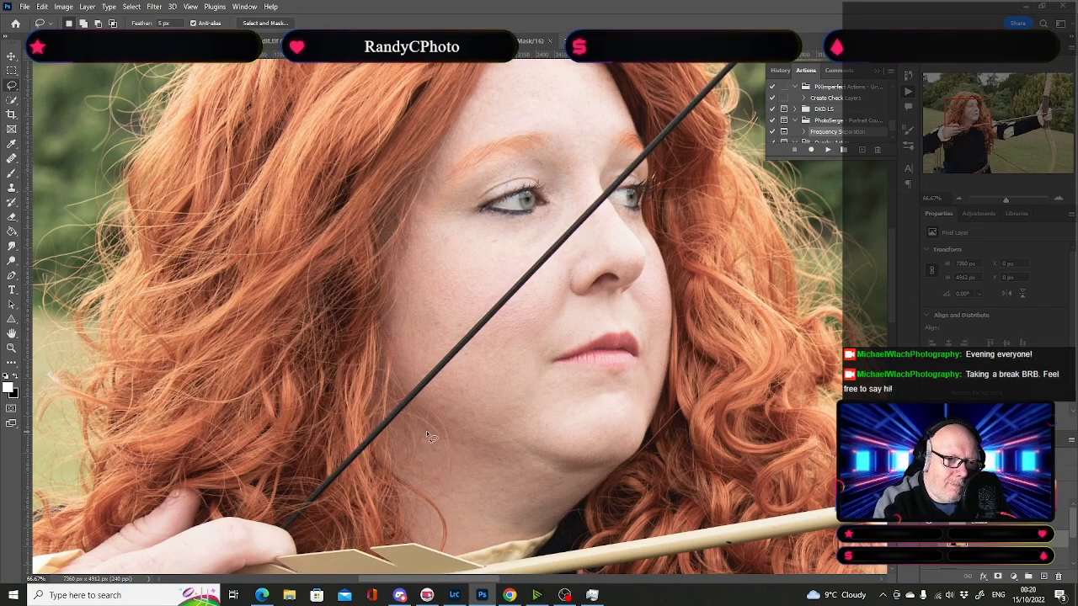
pyautogui.click(380, 443)
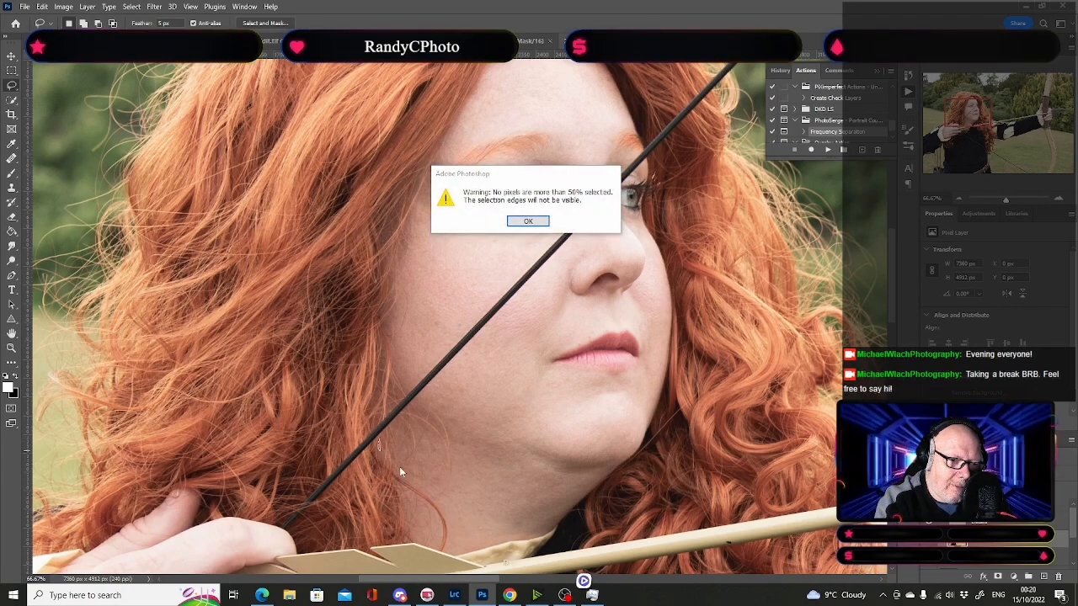
pyautogui.press('Return')
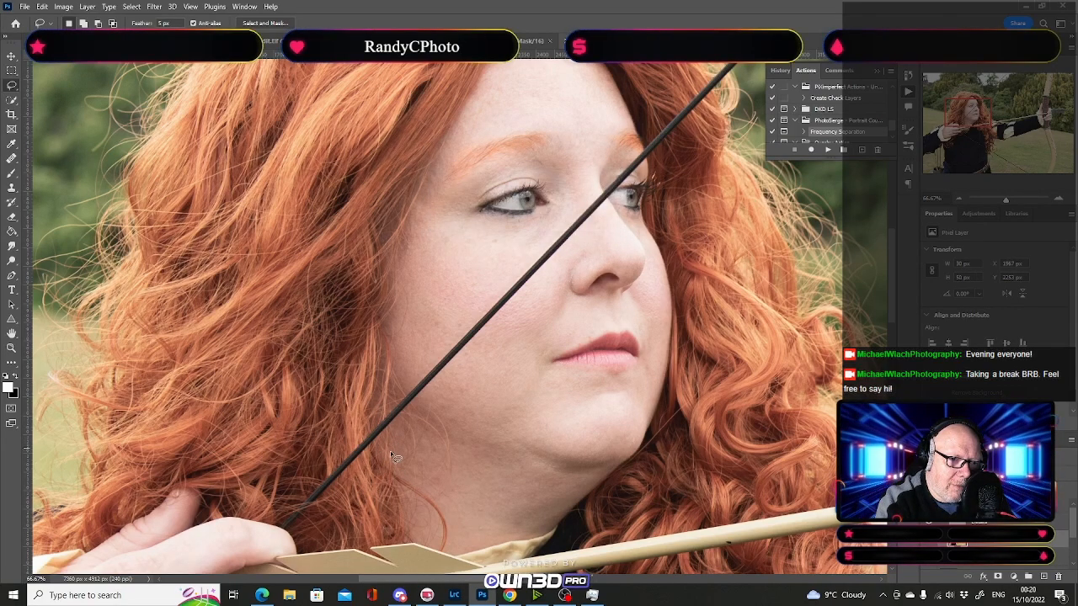
# Step: Lasso the neck, chin and lower cheek skin below the bowstring, excluding the lips, reapply the last Gaussian Blur, and deselect
pyautogui.moveTo(389, 433)
pyautogui.mouseDown()
pyautogui.moveTo(395, 460)
pyautogui.moveTo(465, 549)
pyautogui.mouseUp()
pyautogui.moveTo(537, 543)
pyautogui.mouseDown()
pyautogui.moveTo(573, 499)
pyautogui.moveTo(623, 469)
pyautogui.mouseUp()
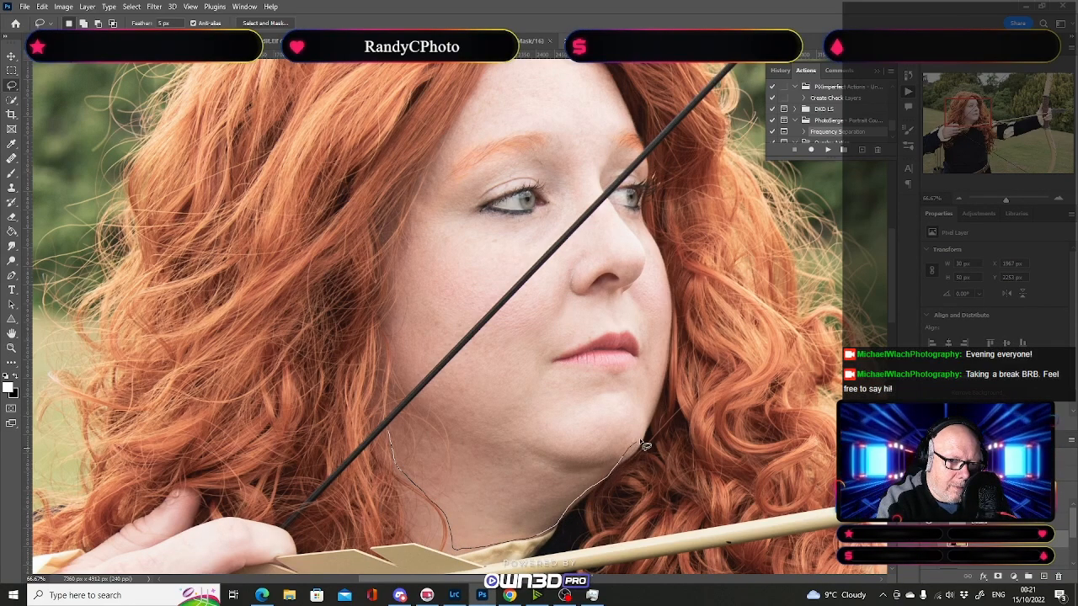
pyautogui.moveTo(653, 419)
pyautogui.mouseDown()
pyautogui.moveTo(665, 360)
pyautogui.moveTo(573, 378)
pyautogui.mouseUp()
pyautogui.moveTo(563, 320); pyautogui.dragTo(570, 244)
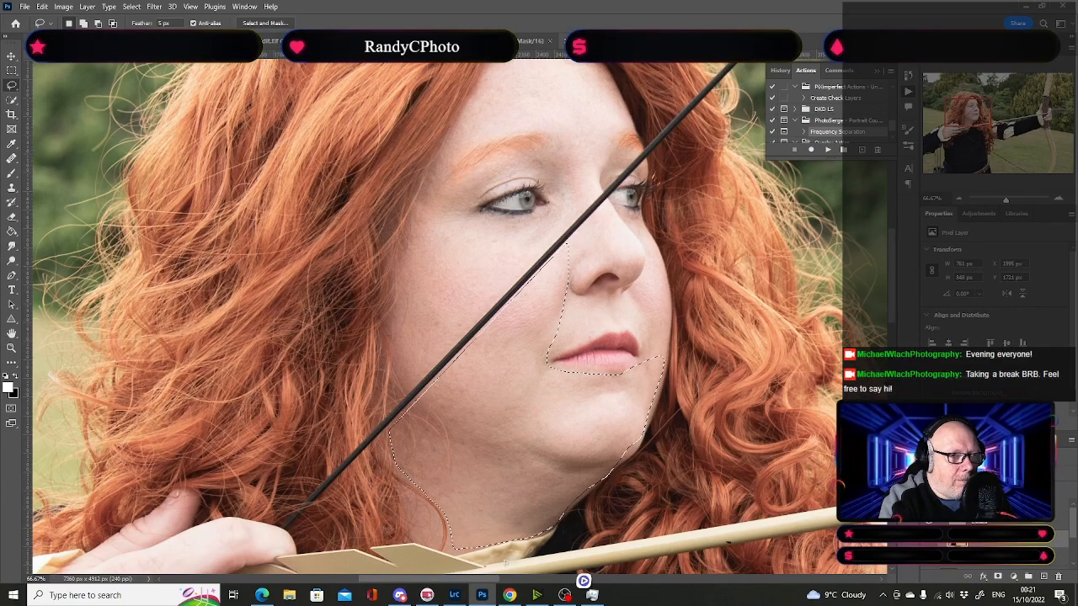
pyautogui.click(154, 7)
pyautogui.click(172, 19)
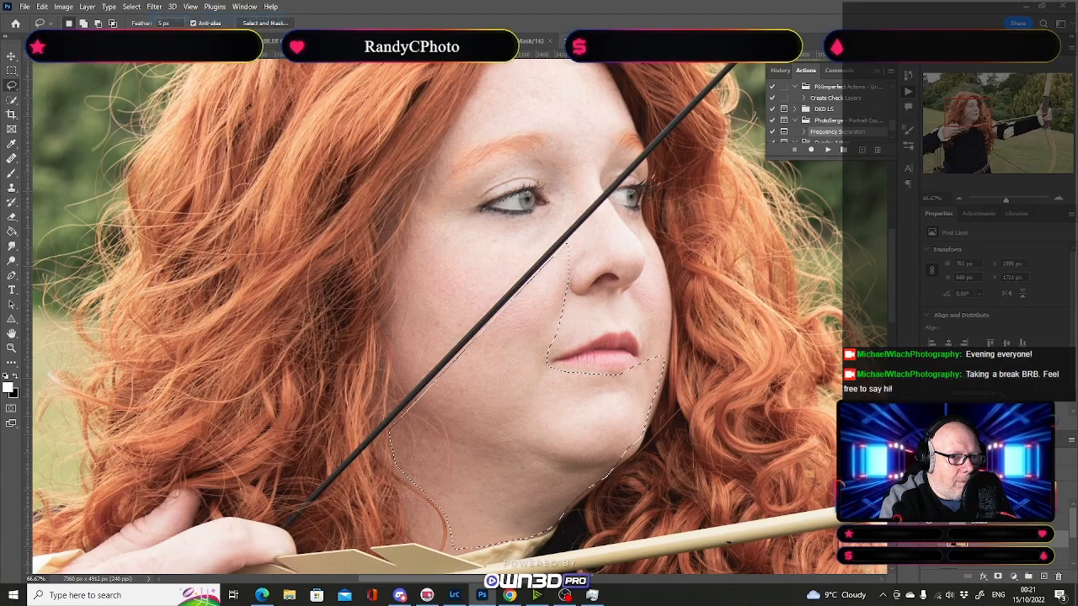
pyautogui.hotkey('ctrl', 'd')
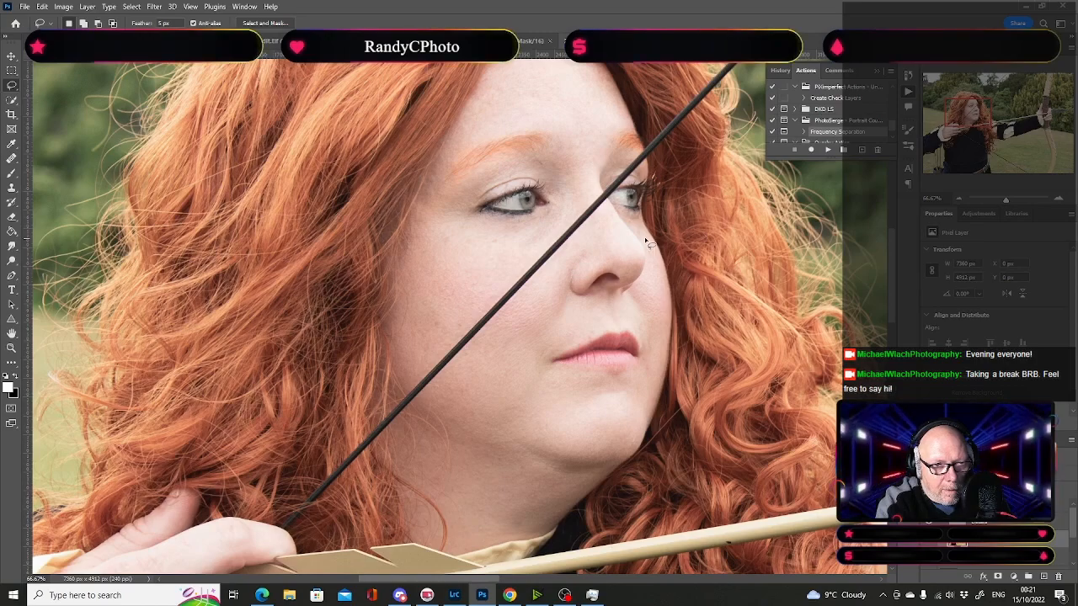
pyautogui.moveTo(637, 238)
pyautogui.mouseDown()
pyautogui.moveTo(649, 252)
pyautogui.moveTo(636, 376)
pyautogui.mouseUp()
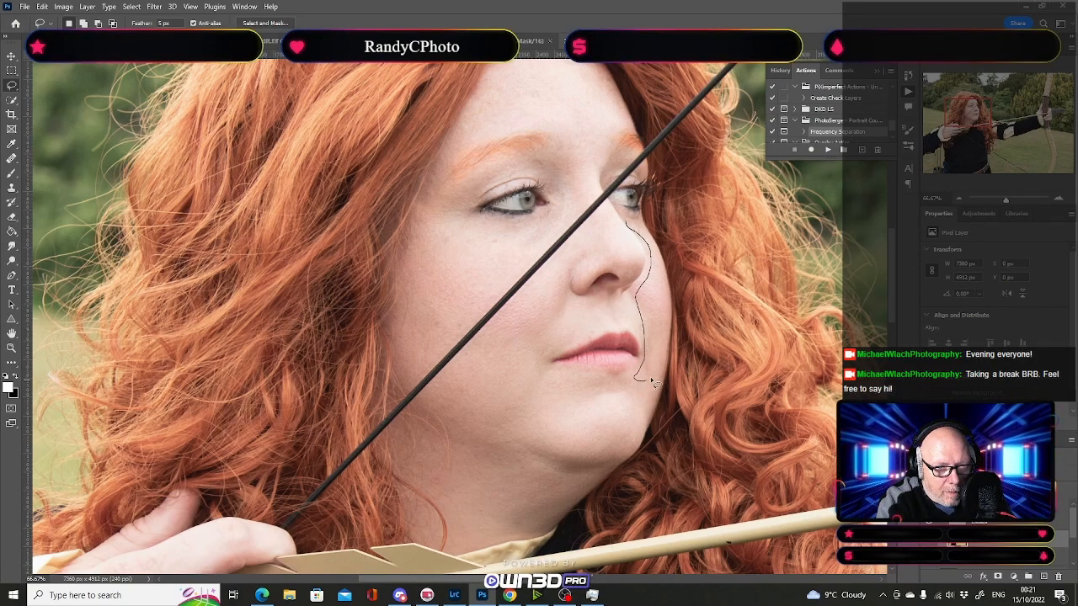
pyautogui.moveTo(672, 345)
pyautogui.mouseDown()
pyautogui.moveTo(668, 282)
pyautogui.moveTo(635, 214)
pyautogui.mouseUp()
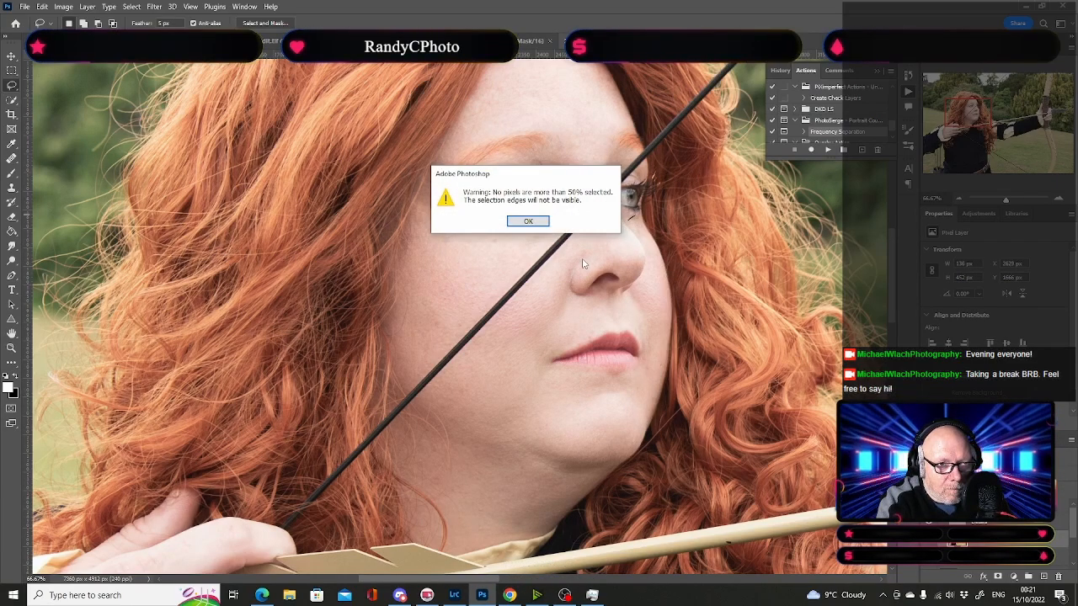
pyautogui.click(528, 221)
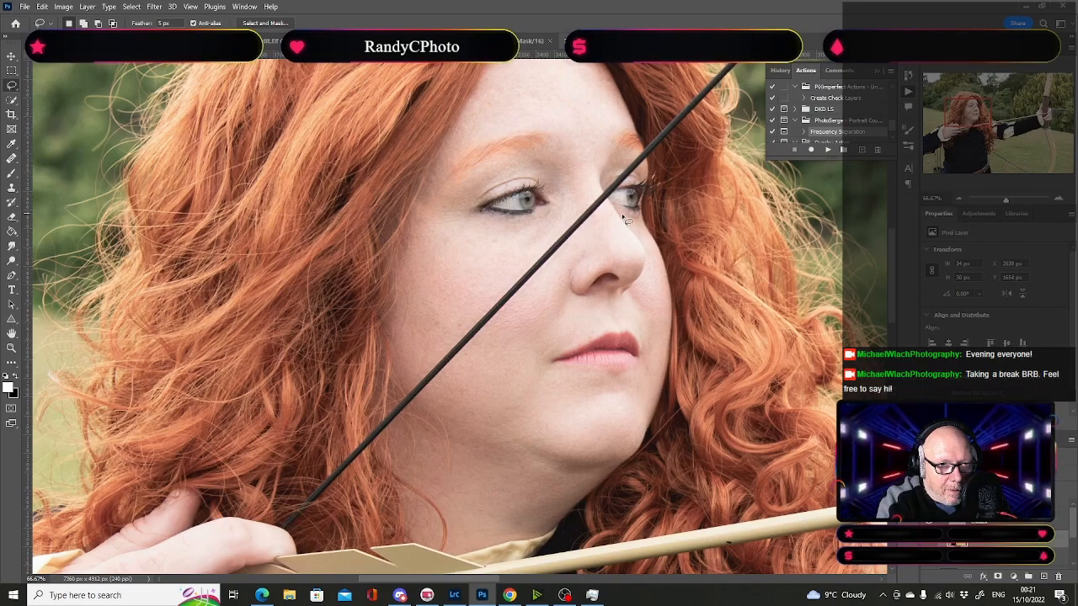
pyautogui.moveTo(631, 227); pyautogui.dragTo(642, 241)
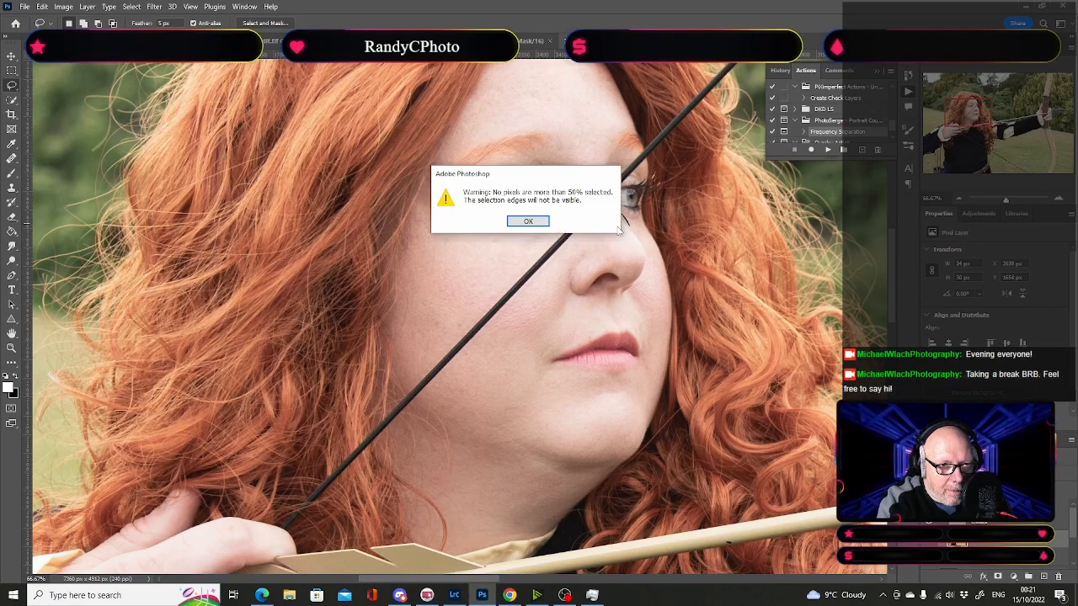
pyautogui.click(534, 222)
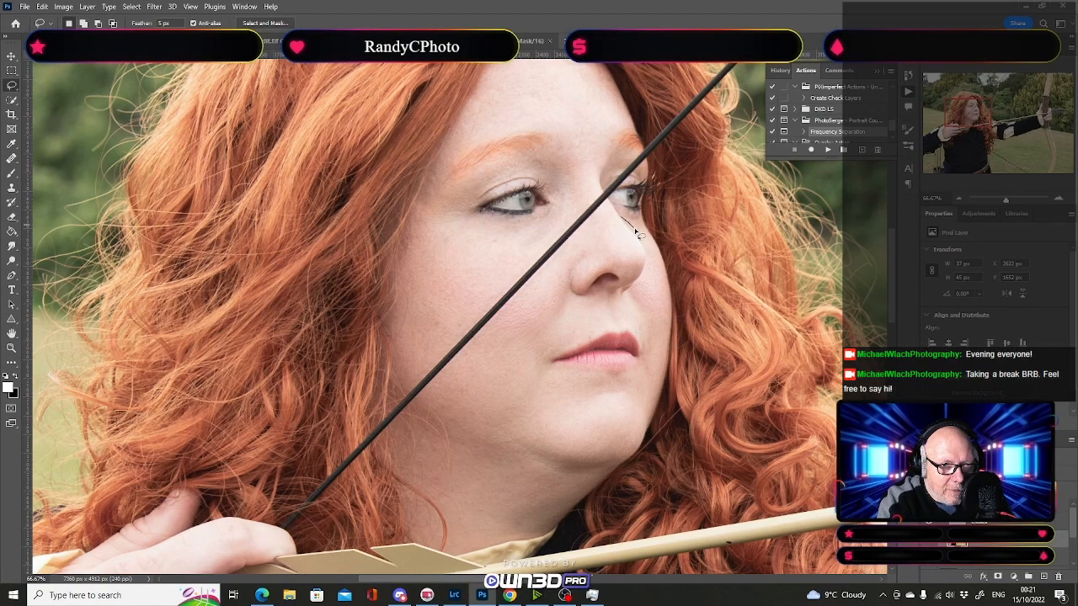
# Step: Lasso the narrow strip of far cheek between the nose, mouth and hair, reapply the last Gaussian Blur, and deselect
pyautogui.moveTo(643, 246)
pyautogui.mouseDown()
pyautogui.moveTo(654, 271)
pyautogui.moveTo(642, 305)
pyautogui.mouseUp()
pyautogui.moveTo(652, 370); pyautogui.dragTo(659, 395)
pyautogui.moveTo(671, 323); pyautogui.dragTo(667, 281)
pyautogui.moveTo(660, 245); pyautogui.dragTo(630, 218)
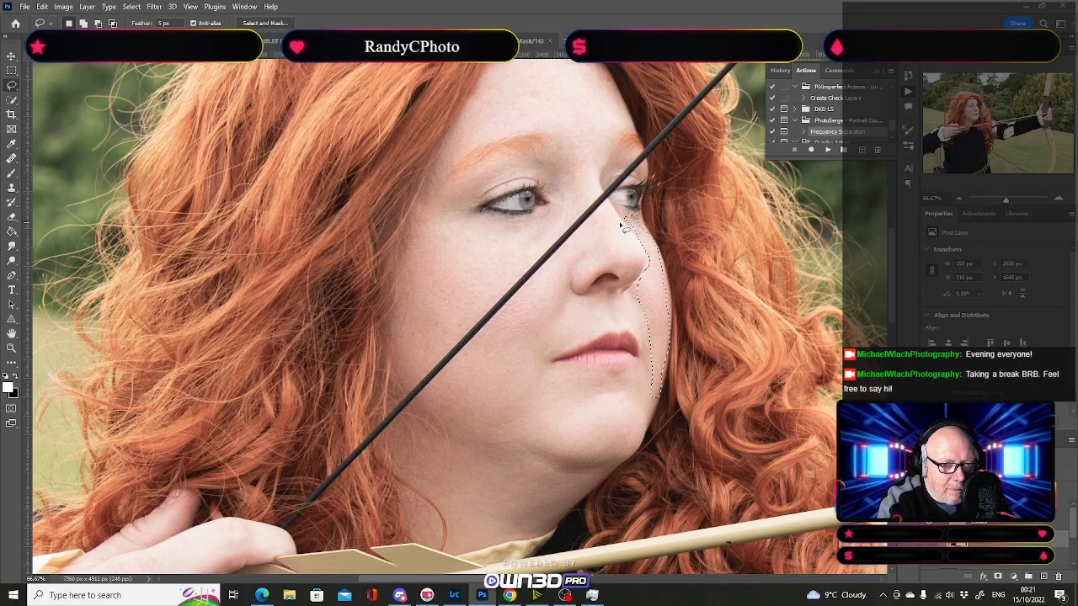
pyautogui.click(190, 7)
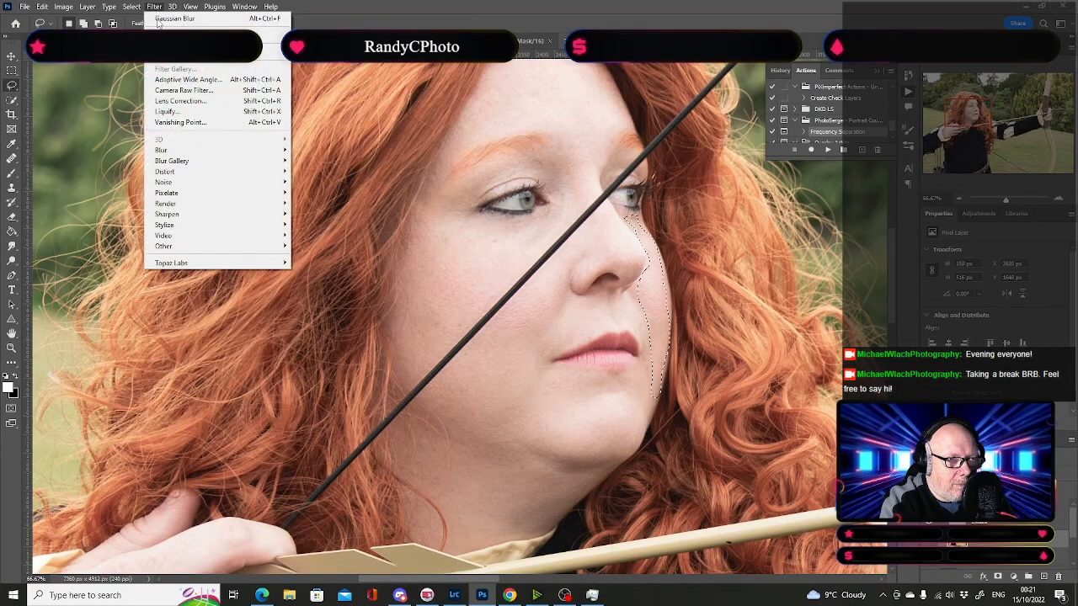
pyautogui.click(158, 19)
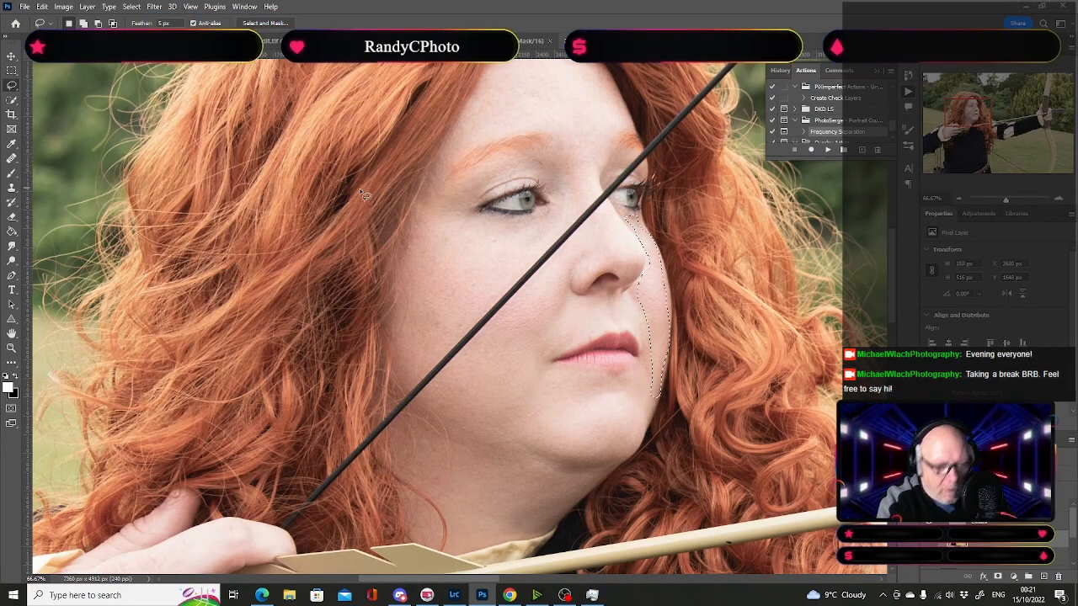
pyautogui.hotkey('ctrl', 'd')
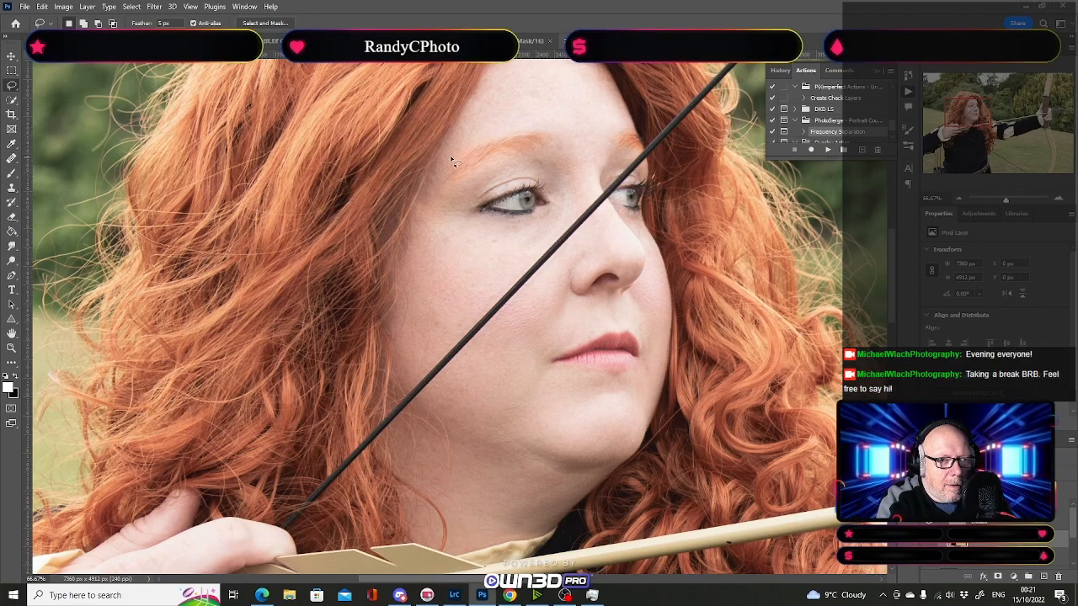
# Step: Lasso the forehead down to the nose bridge, shift the selection above the eyebrows, reapply the last Gaussian Blur, and deselect
pyautogui.moveTo(450, 159); pyautogui.dragTo(422, 239)
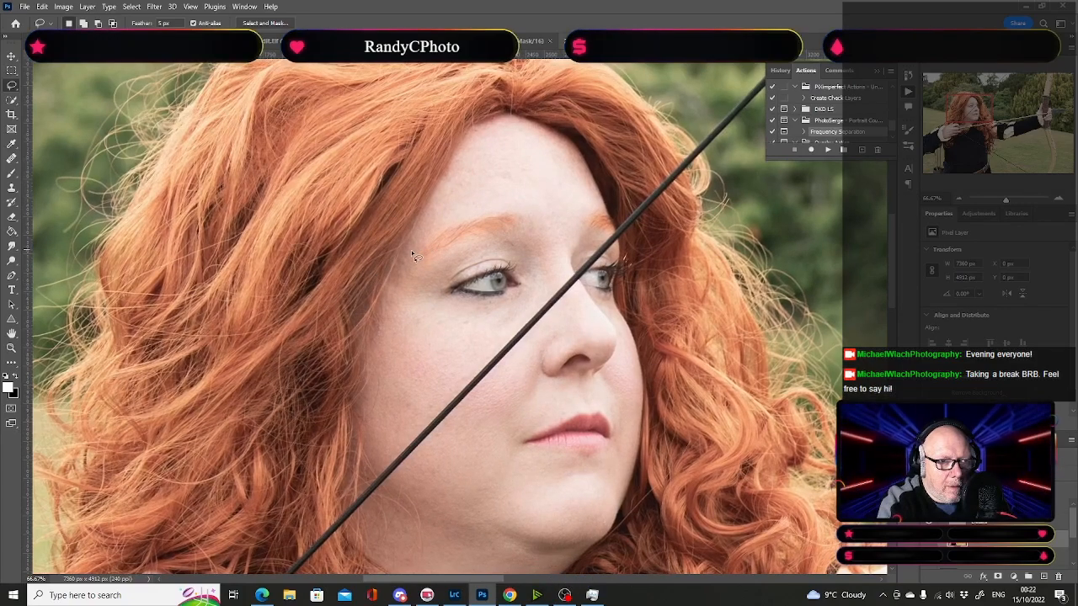
pyautogui.moveTo(501, 214)
pyautogui.mouseDown()
pyautogui.moveTo(533, 227)
pyautogui.moveTo(550, 288)
pyautogui.moveTo(571, 274)
pyautogui.moveTo(593, 215)
pyautogui.mouseUp()
pyautogui.moveTo(565, 146)
pyautogui.mouseDown()
pyautogui.moveTo(539, 128)
pyautogui.moveTo(493, 126)
pyautogui.moveTo(440, 184)
pyautogui.moveTo(423, 236)
pyautogui.mouseUp()
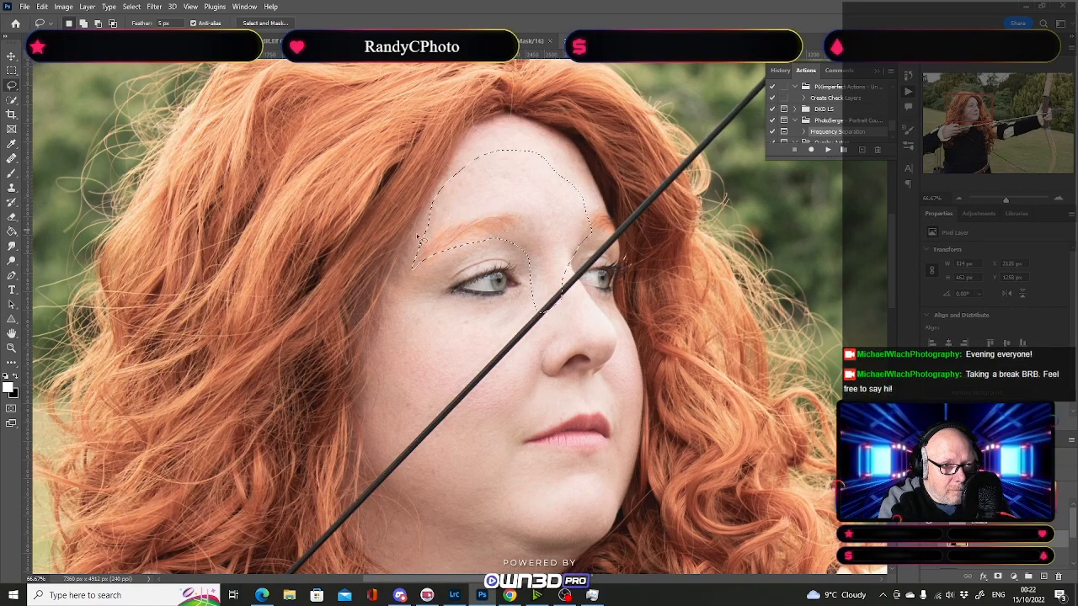
pyautogui.moveTo(515, 199); pyautogui.dragTo(520, 175)
pyautogui.click(154, 6)
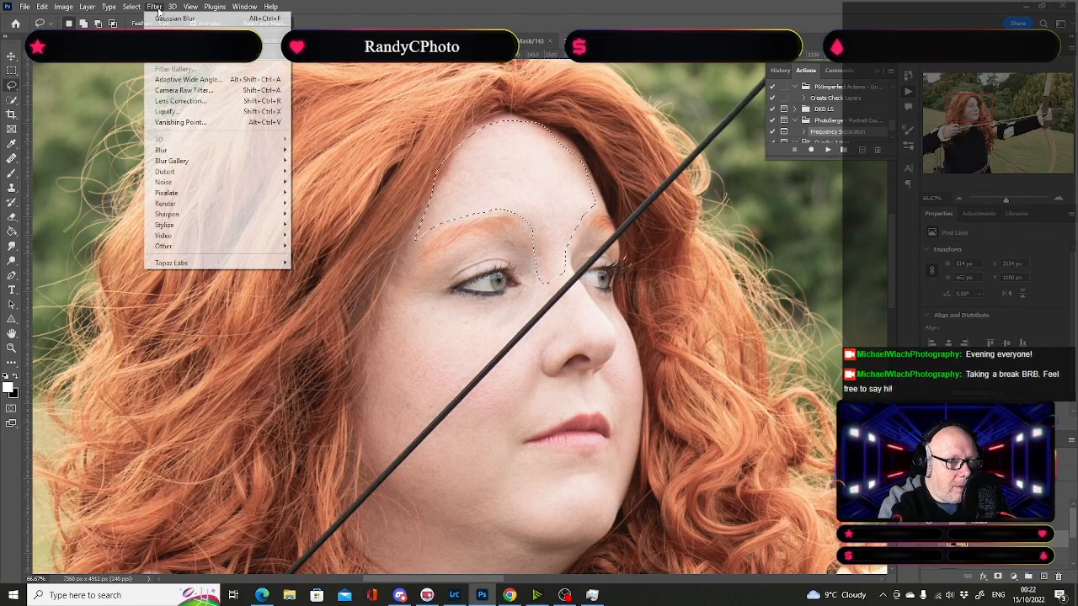
pyautogui.click(179, 18)
pyautogui.hotkey('ctrl', 'd')
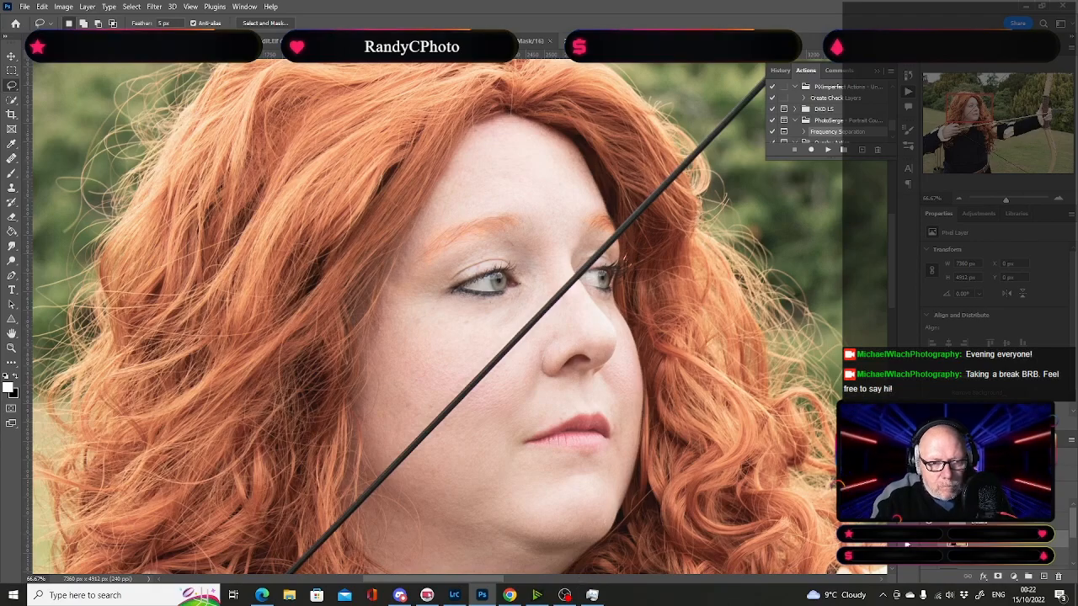
pyautogui.hotkey('ctrl', '0')
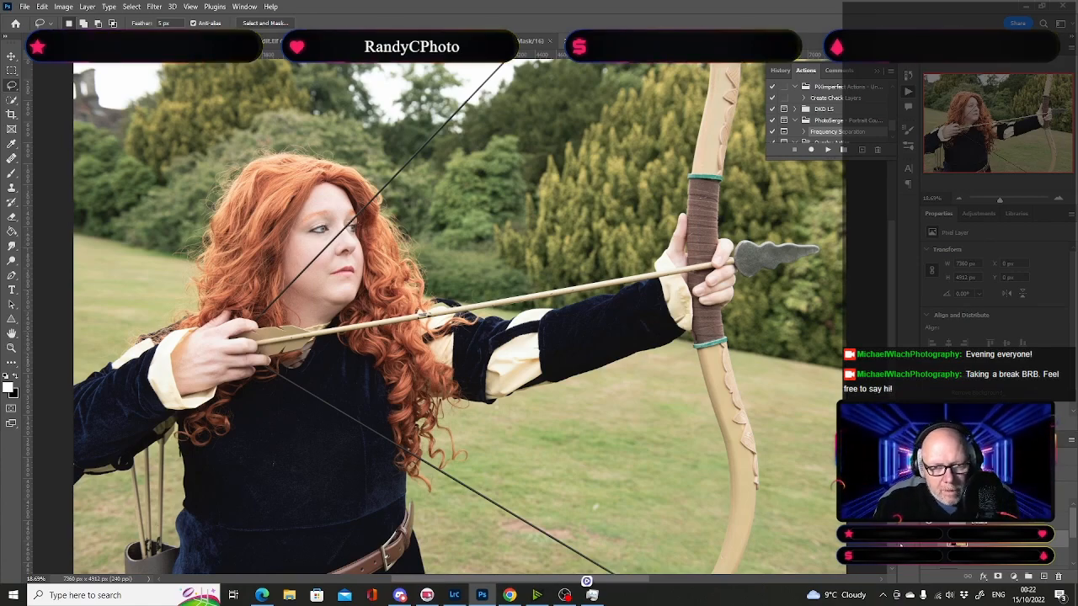
# Step: Copy the color adjustment layers from the other edited archery photo into the 20220904A-N141444 document
pyautogui.click(1063, 505)
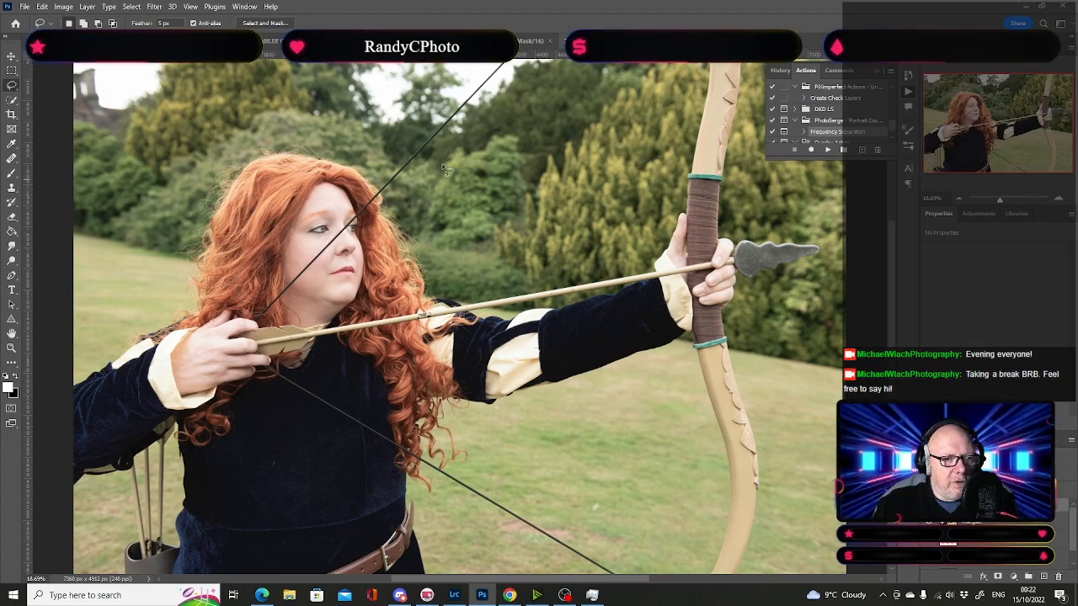
pyautogui.click(425, 41)
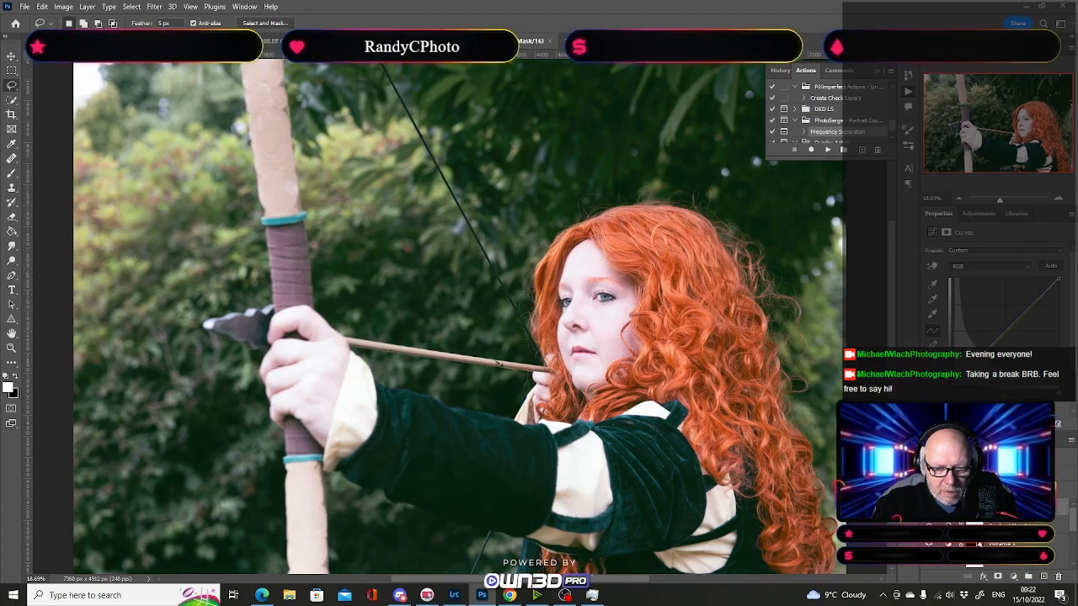
pyautogui.click(980, 546)
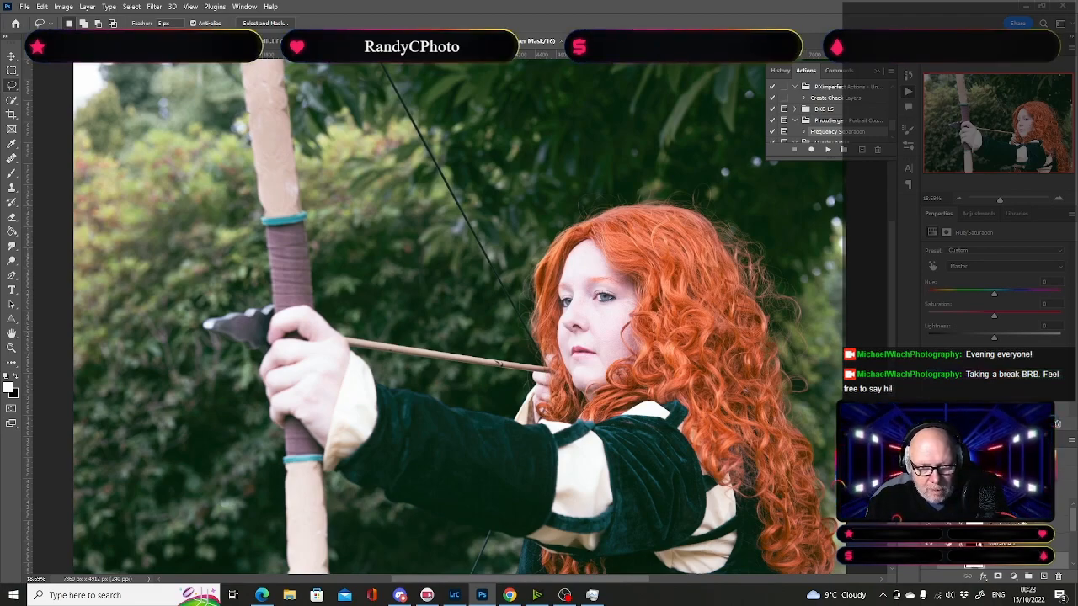
pyautogui.click(979, 506)
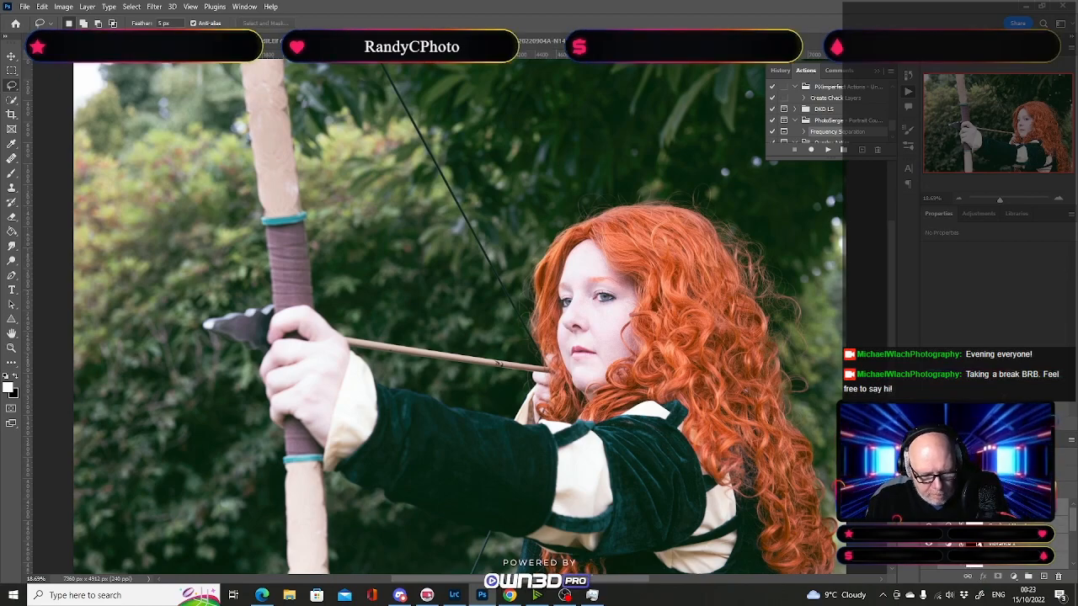
pyautogui.moveTo(1015, 506); pyautogui.dragTo(557, 184)
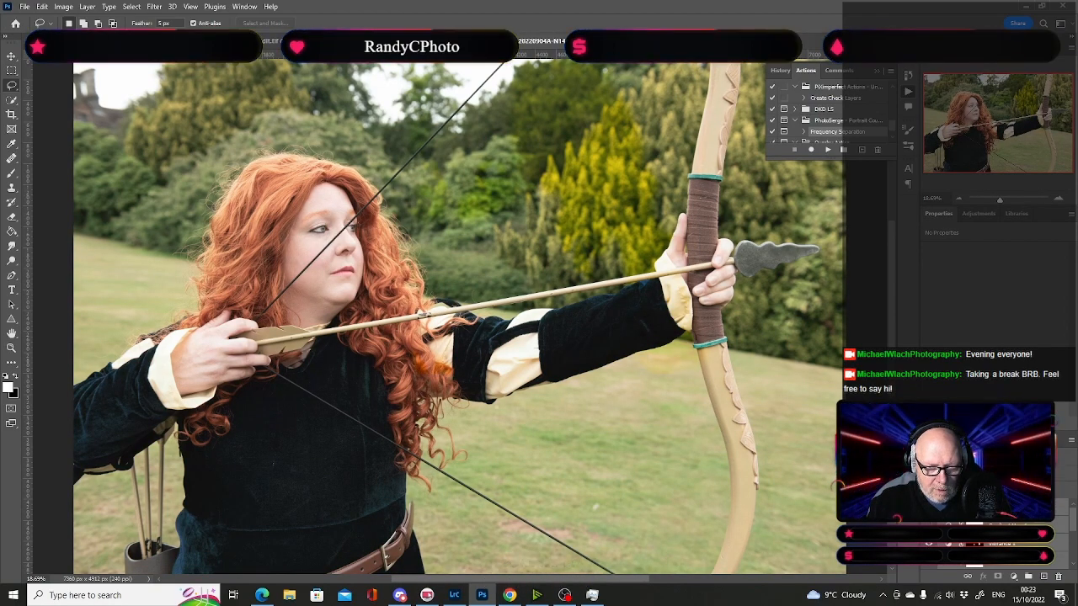
# Step: Delete the copied mask from the Vibrance layer and replace it with a new mask inverted to black
pyautogui.click(974, 543)
pyautogui.click(1059, 578)
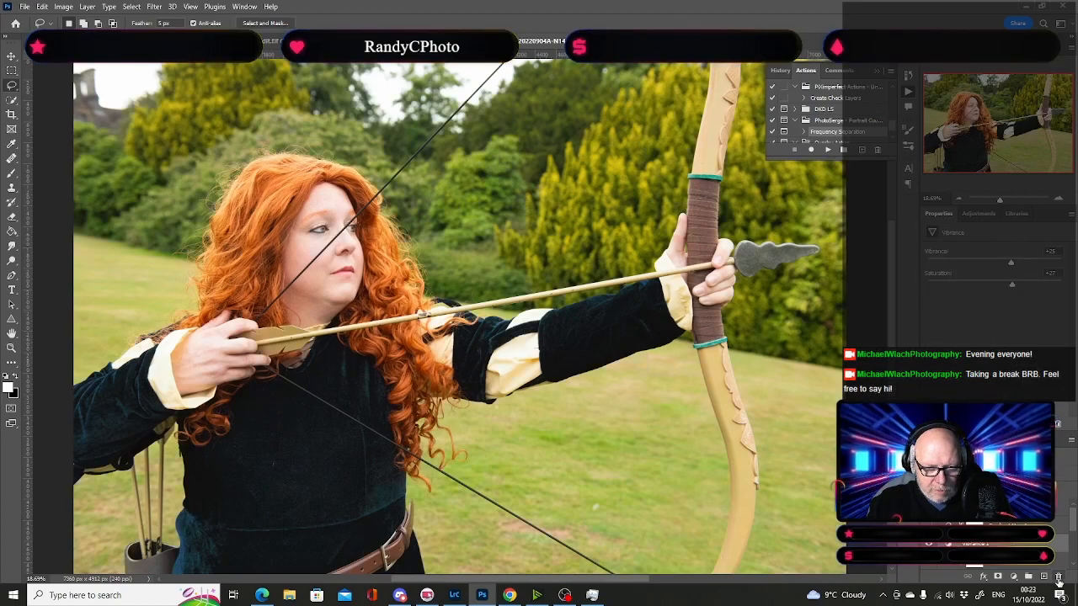
pyautogui.click(998, 577)
pyautogui.hotkey('ctrl', 'i')
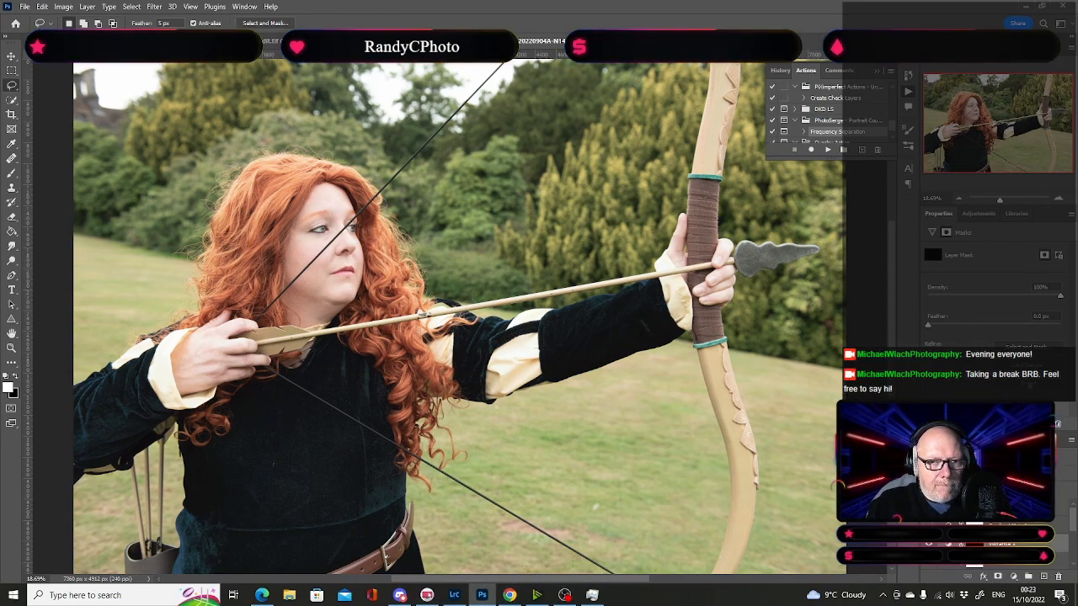
# Step: Paint white with the Brush on the Vibrance mask over the hair between the crown, near cheek and drawing hand
pyautogui.click(1061, 199)
pyautogui.click(1061, 199)
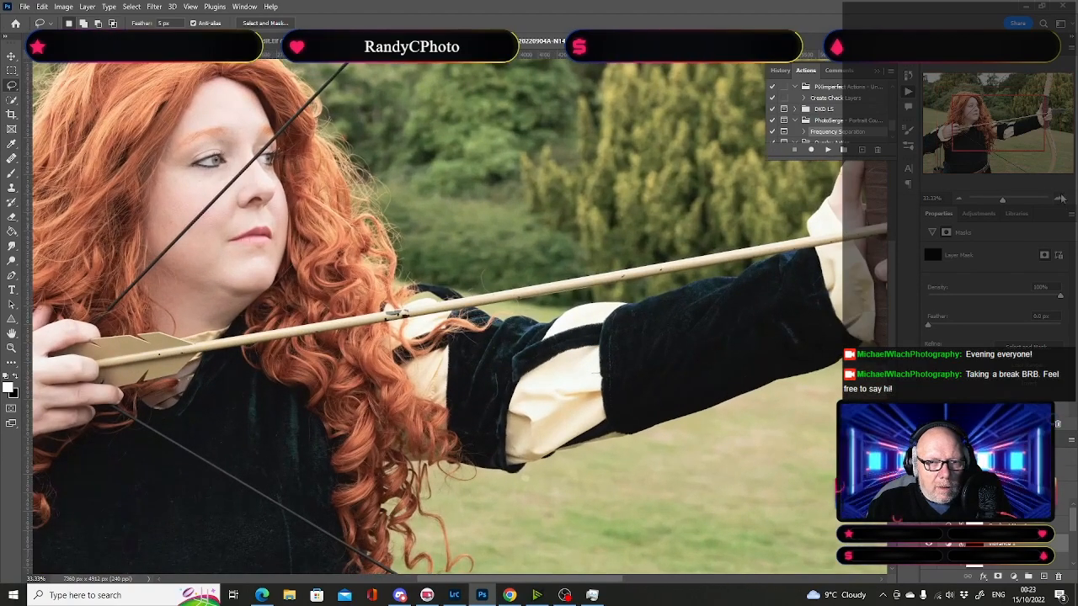
pyautogui.moveTo(1008, 122); pyautogui.dragTo(979, 112)
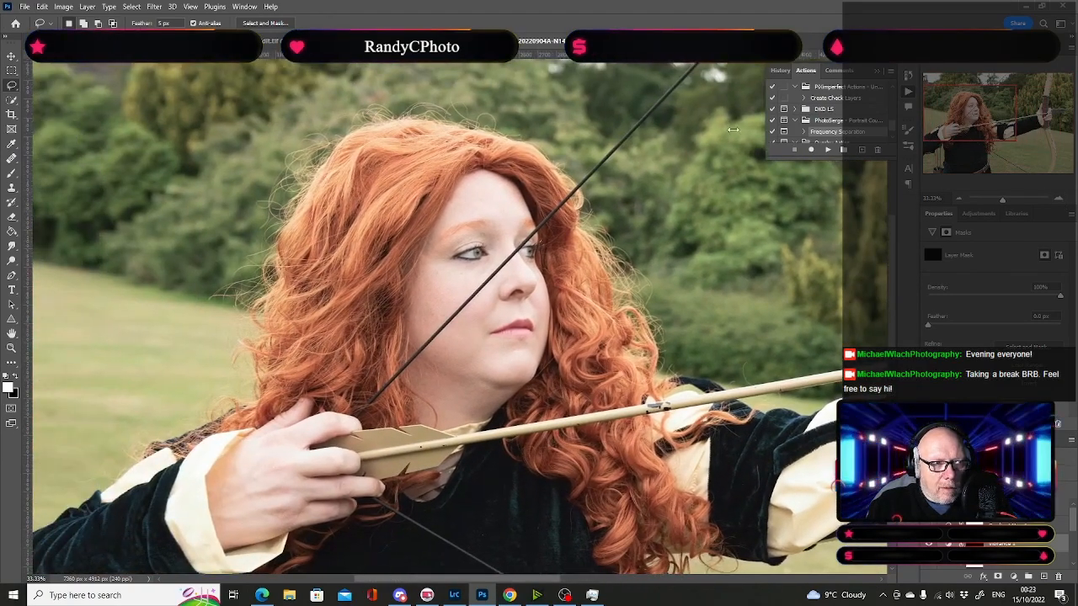
pyautogui.press('b')
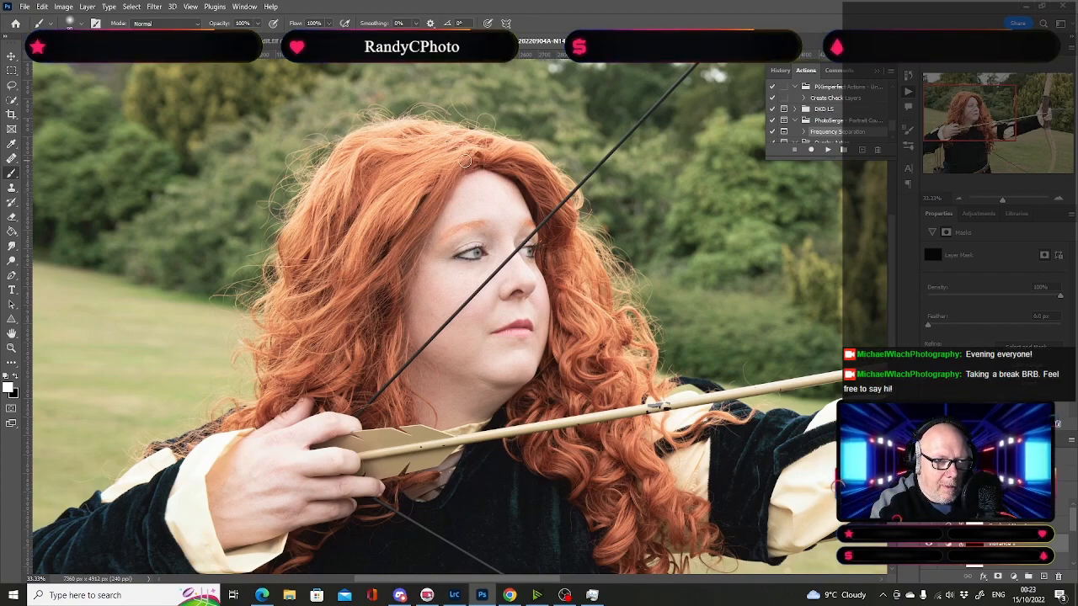
pyautogui.moveTo(447, 191); pyautogui.dragTo(394, 299)
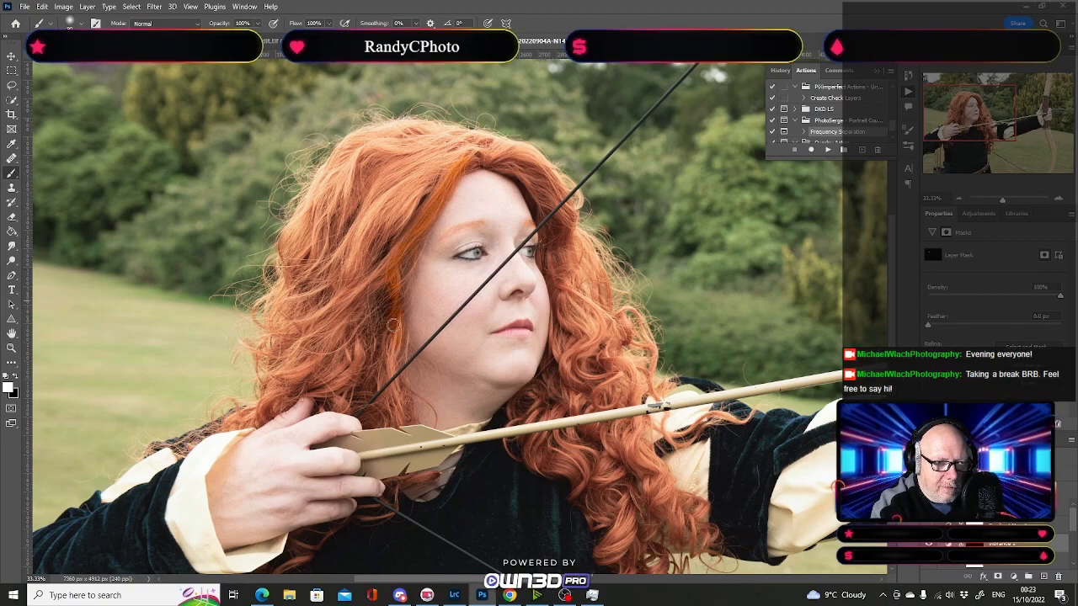
pyautogui.moveTo(387, 354); pyautogui.dragTo(404, 413)
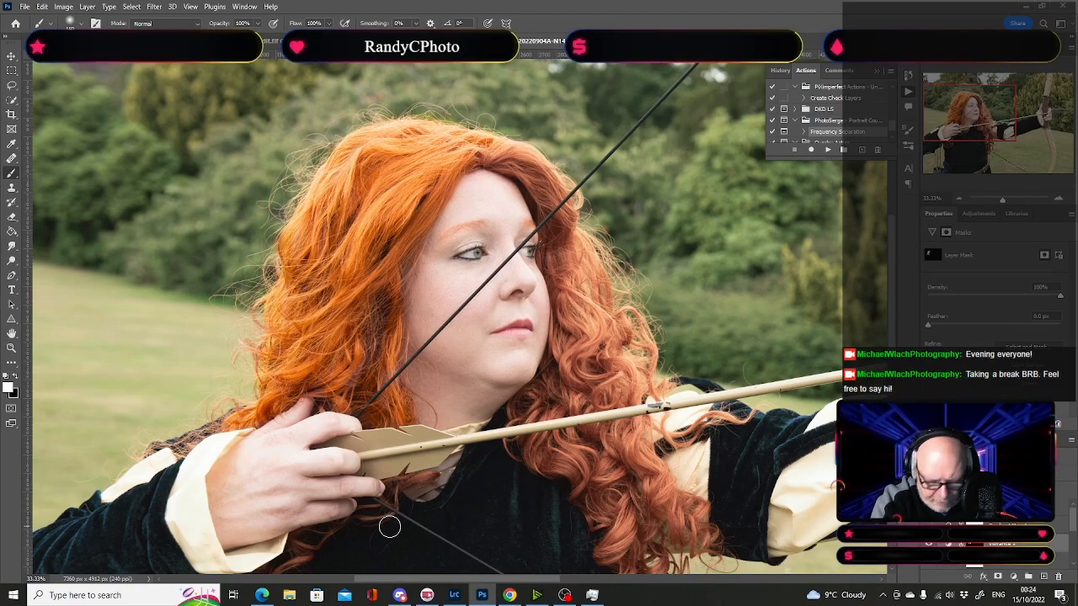
# Step: Paint the Vibrance mask white over the loose curls hanging below the drawing hand
pyautogui.press('space')
pyautogui.moveTo(391, 516); pyautogui.dragTo(430, 426)
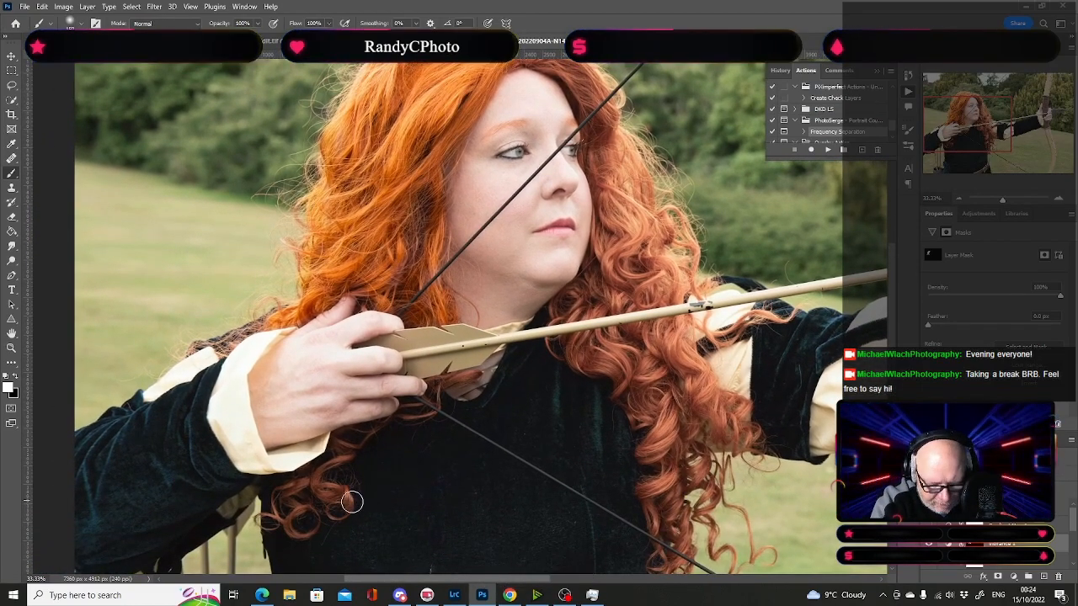
pyautogui.click(1058, 202)
pyautogui.moveTo(965, 134); pyautogui.dragTo(960, 153)
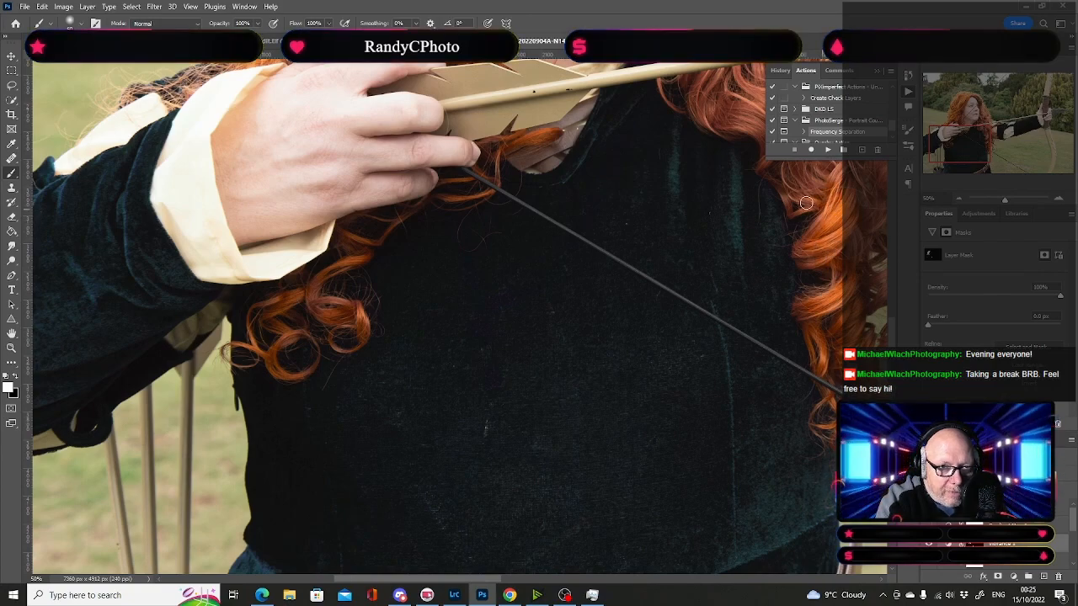
# Step: Collapse the floating Actions panel and paint the Vibrance mask white over the long curls below the arrow, beside the chest
pyautogui.moveTo(798, 282); pyautogui.dragTo(678, 313)
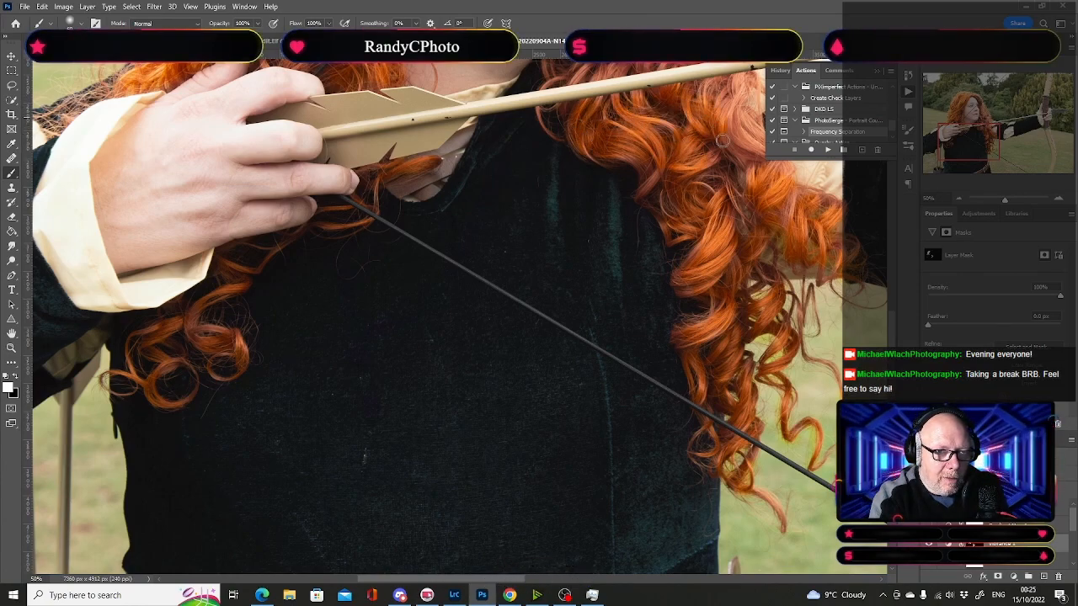
pyautogui.click(877, 72)
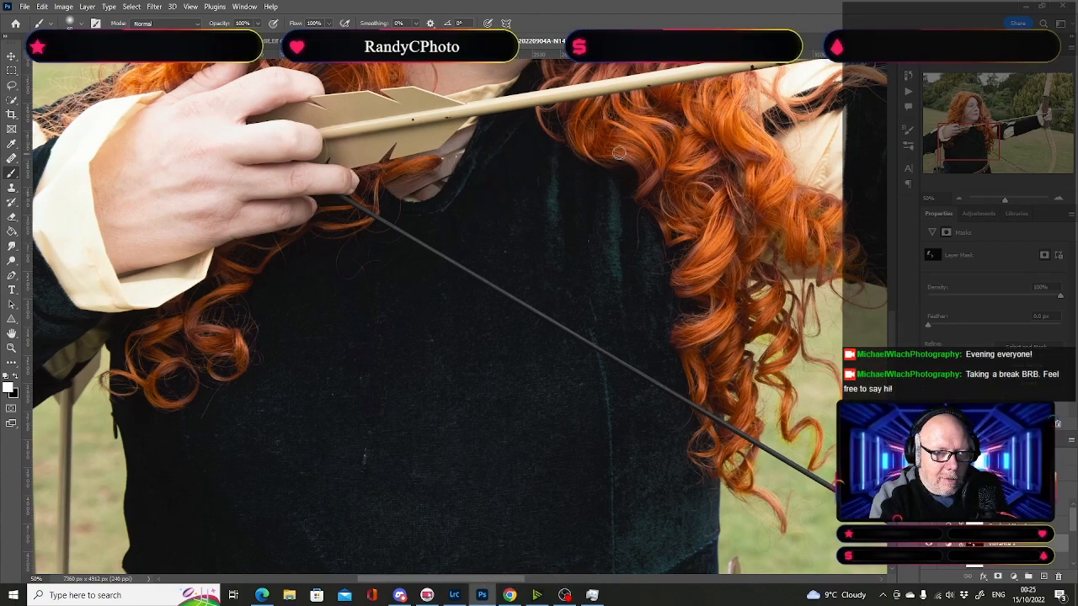
pyautogui.press('space')
pyautogui.moveTo(694, 229); pyautogui.dragTo(531, 386)
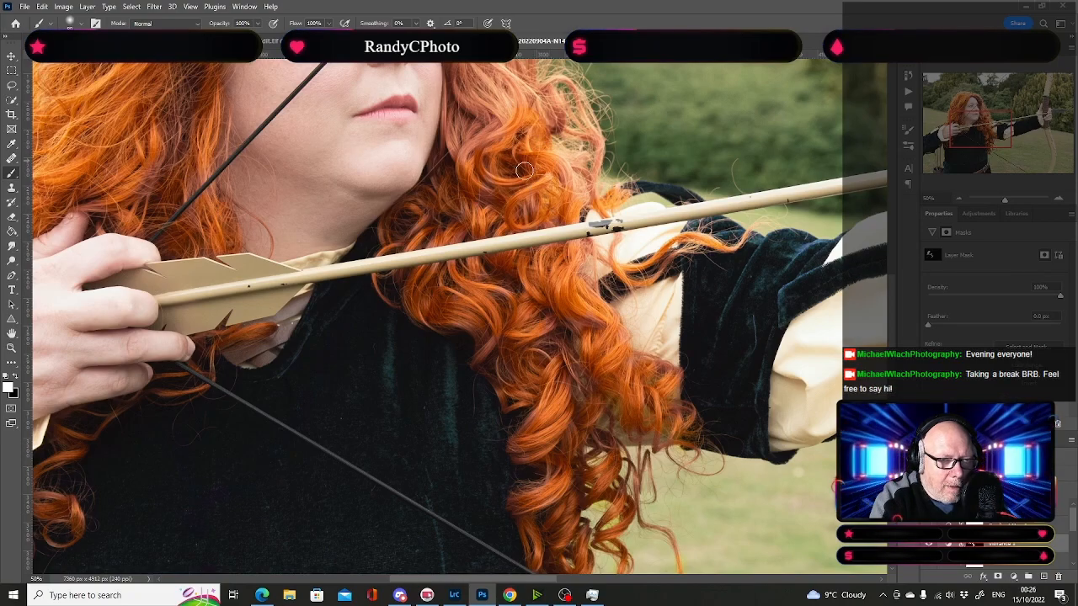
# Step: Paint the Vibrance mask white over the remaining hair above the arrow, along the far cheek and up to the crown
pyautogui.scroll(5, 527, 210)
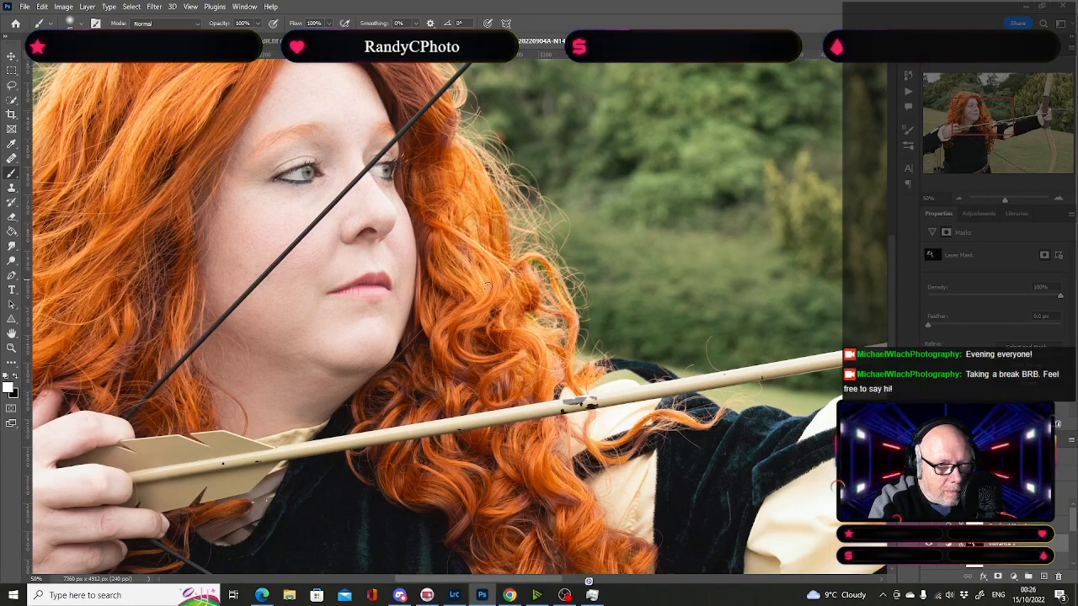
pyautogui.moveTo(500, 339); pyautogui.dragTo(523, 555)
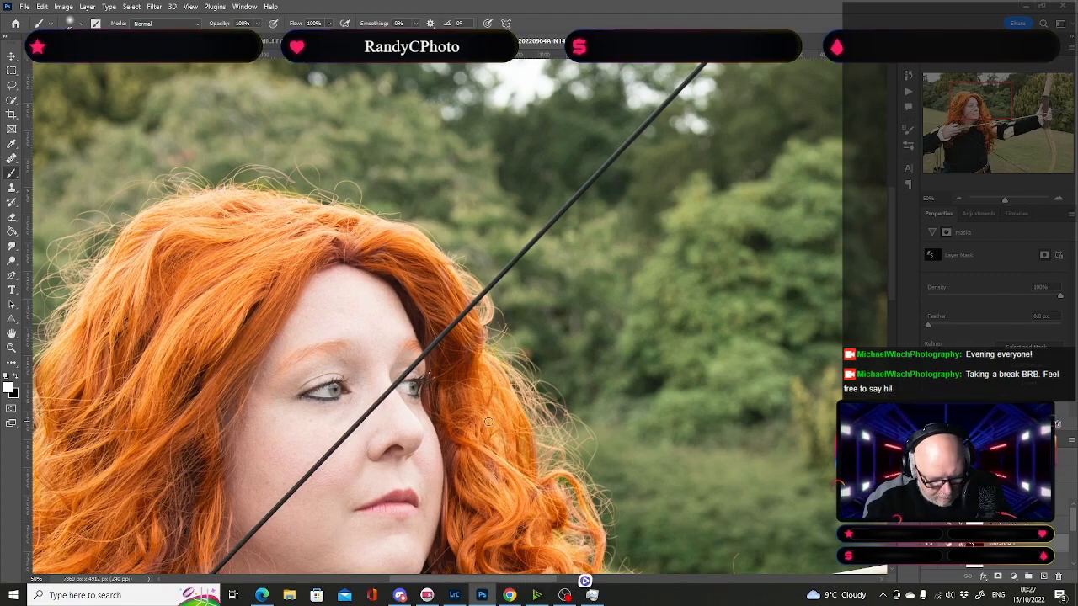
# Step: Check the whole recolored archery photo and save it
pyautogui.hotkey('ctrl', '0')
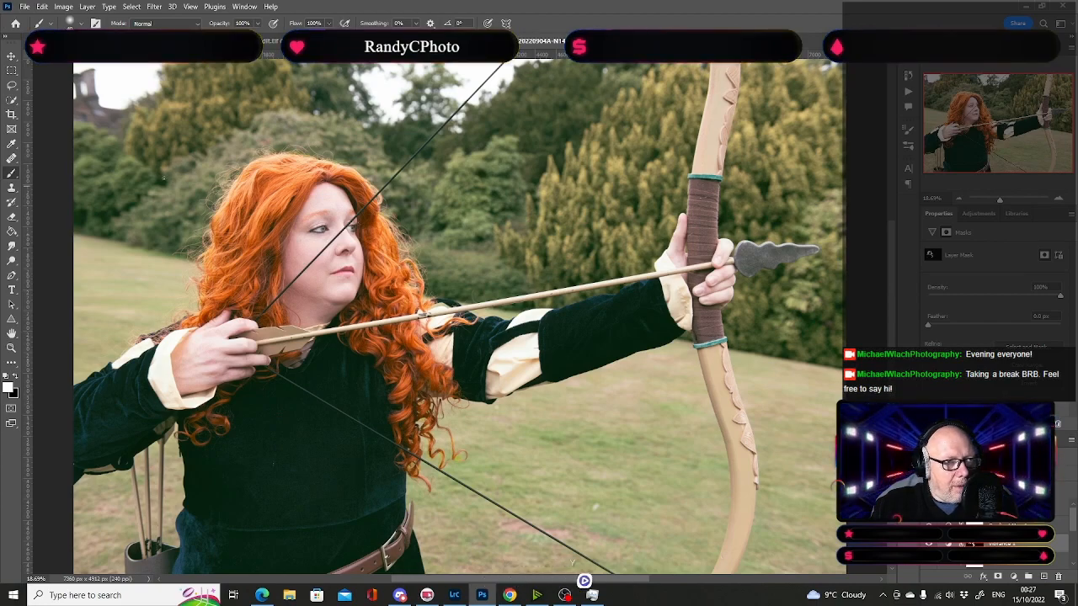
pyautogui.click(25, 10)
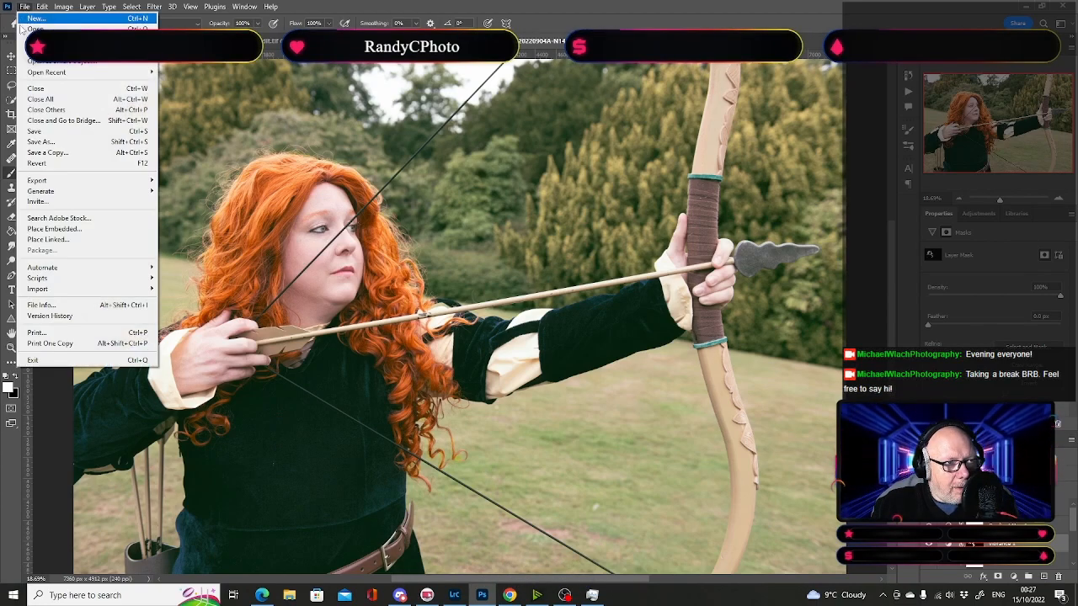
pyautogui.click(35, 132)
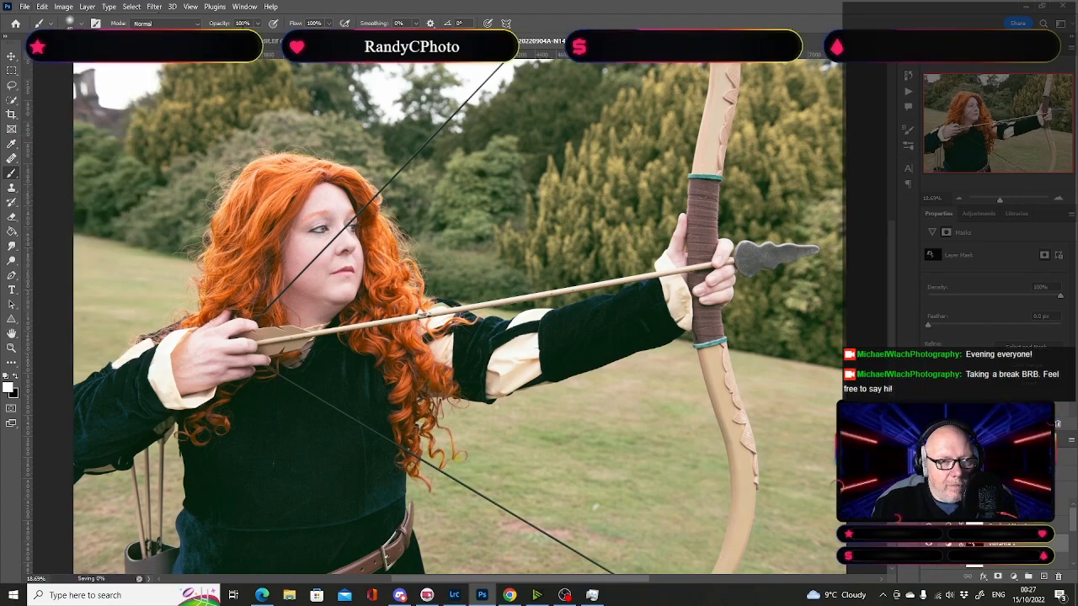
# Step: Compare the saved photo with the other edited archery shot and return to it
pyautogui.hotkey('ctrl', 'Tab')
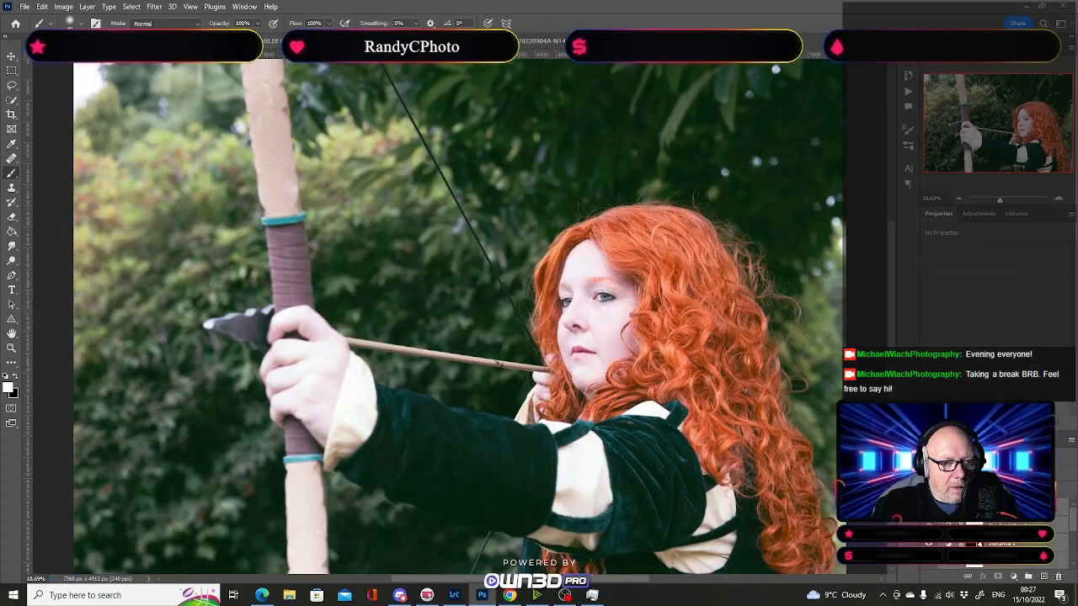
pyautogui.click(25, 9)
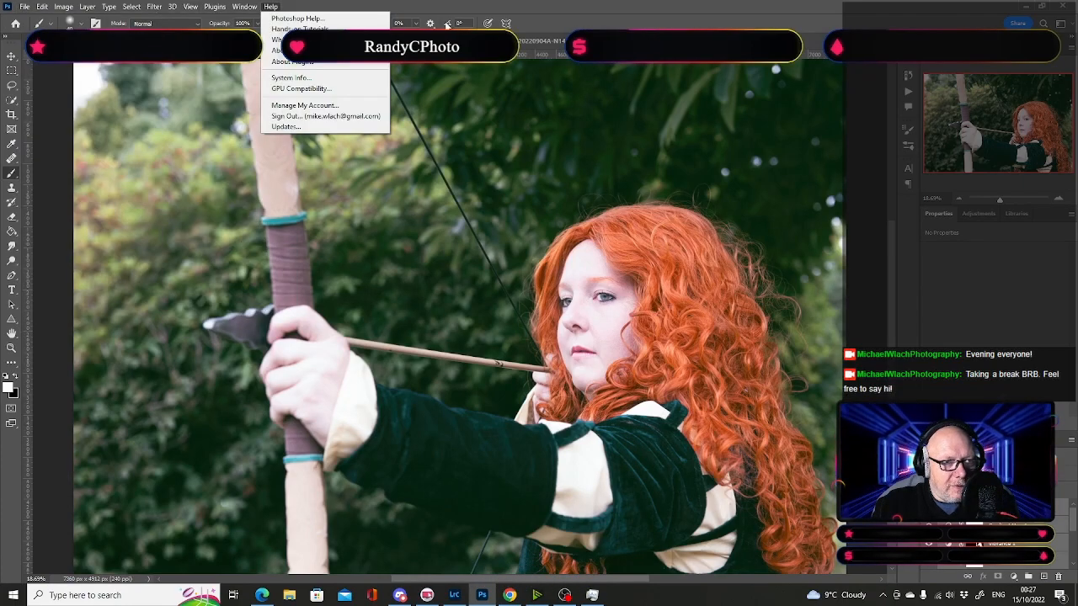
pyautogui.click(529, 42)
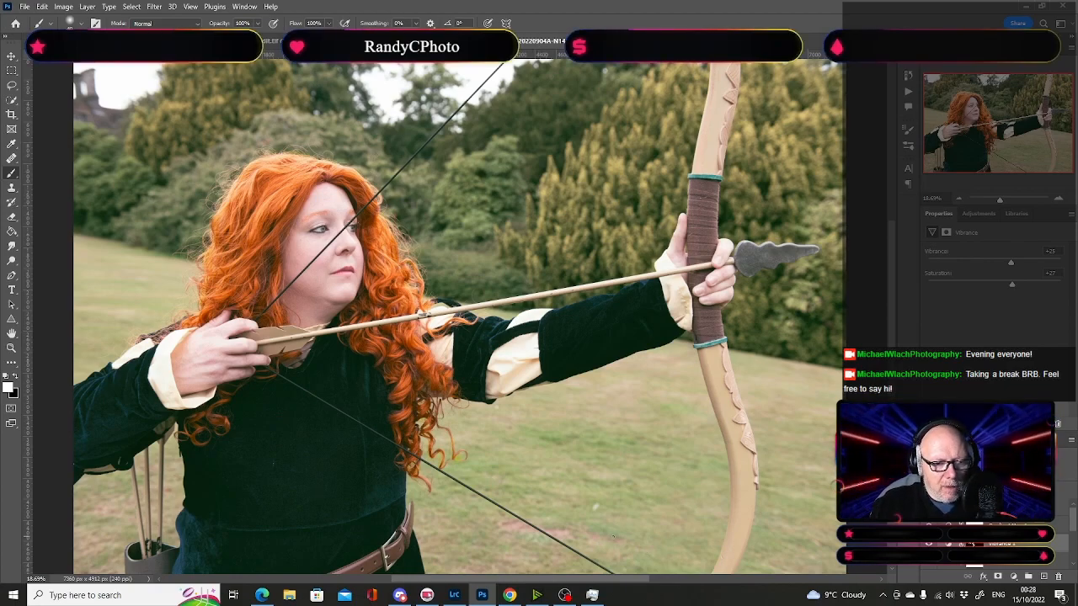
# Step: Switch to Lightroom Classic and turn on the filmstrip filter for flagged photos
pyautogui.click(454, 596)
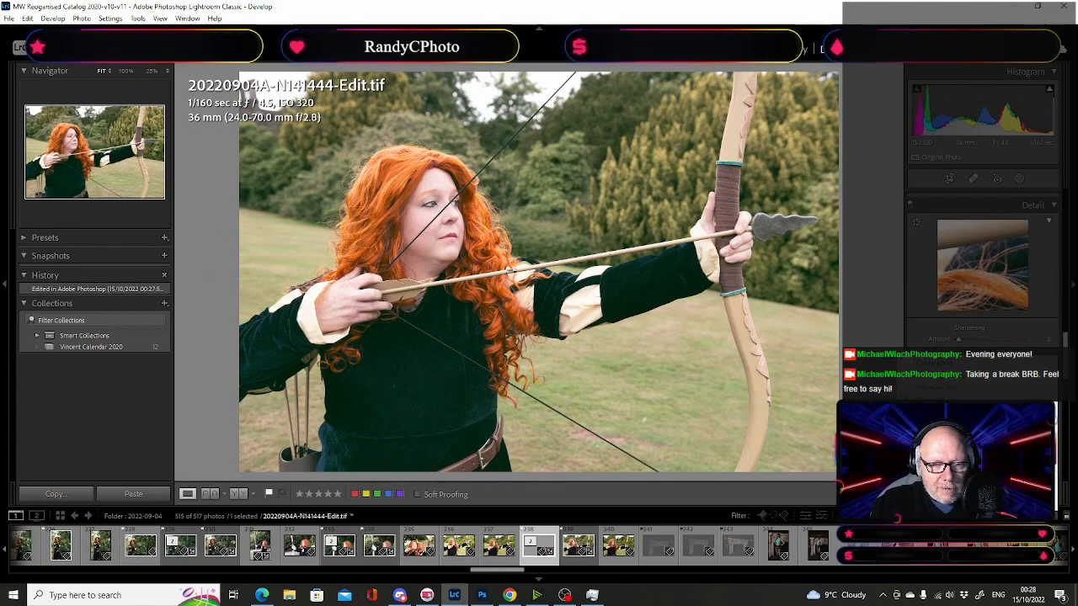
pyautogui.hotkey('ctrl', 'l')
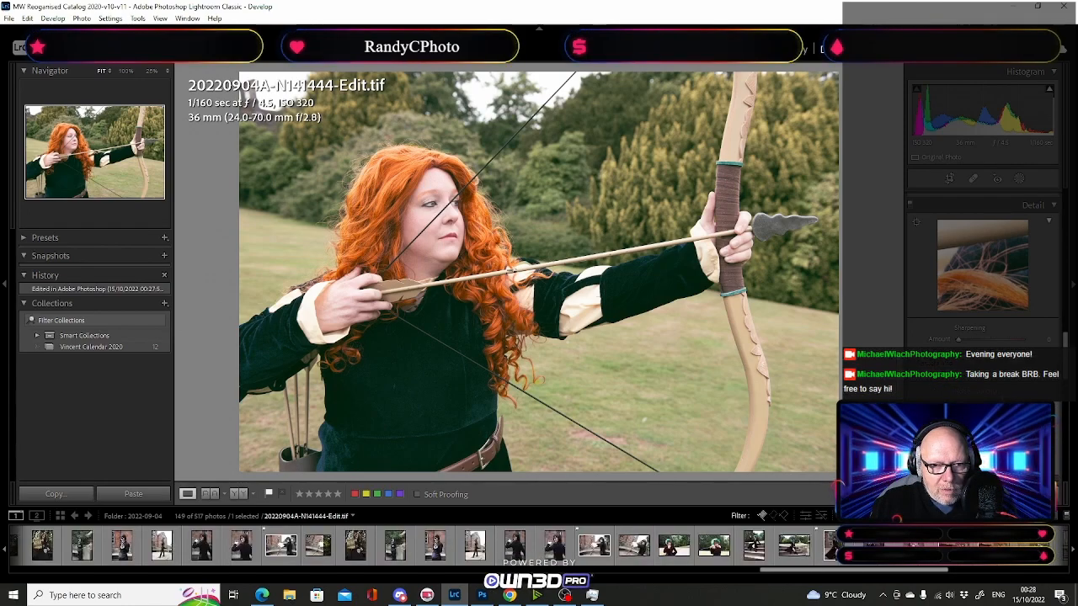
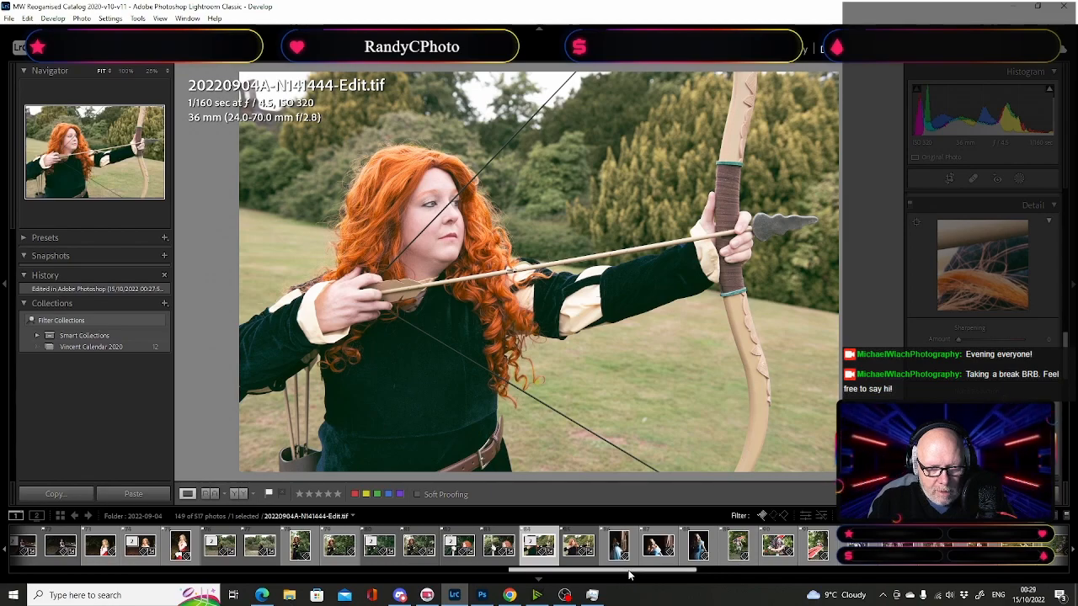
# Step: Review the flagged sword and two-person cosplay shots that follow the archery photos, looking for the next one to edit
pyautogui.moveTo(629, 575); pyautogui.dragTo(650, 579)
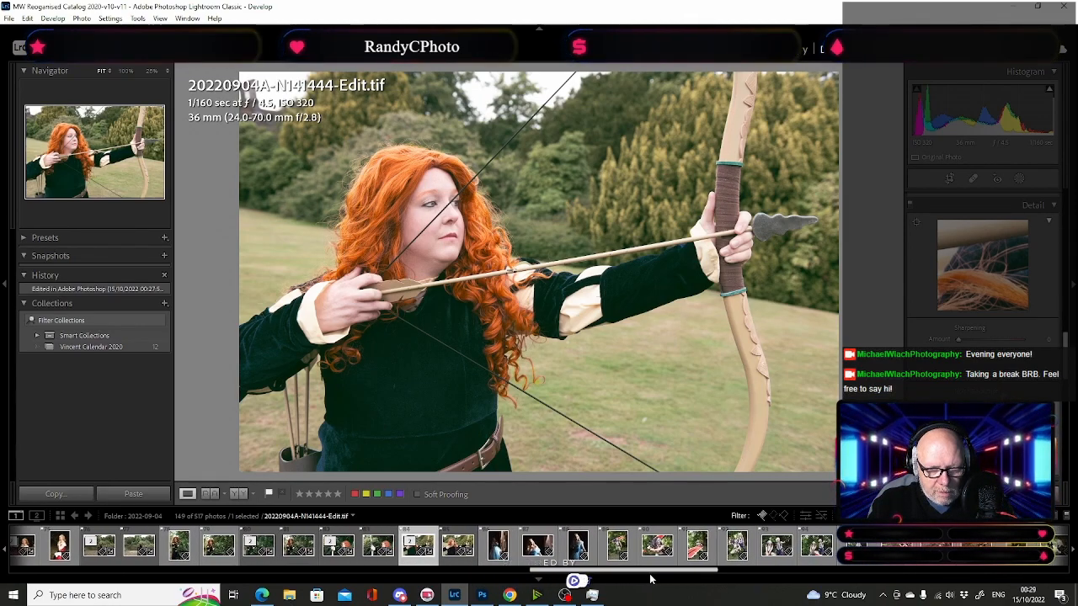
pyautogui.moveTo(650, 579)
pyautogui.mouseDown()
pyautogui.moveTo(673, 587)
pyautogui.moveTo(659, 591)
pyautogui.mouseUp()
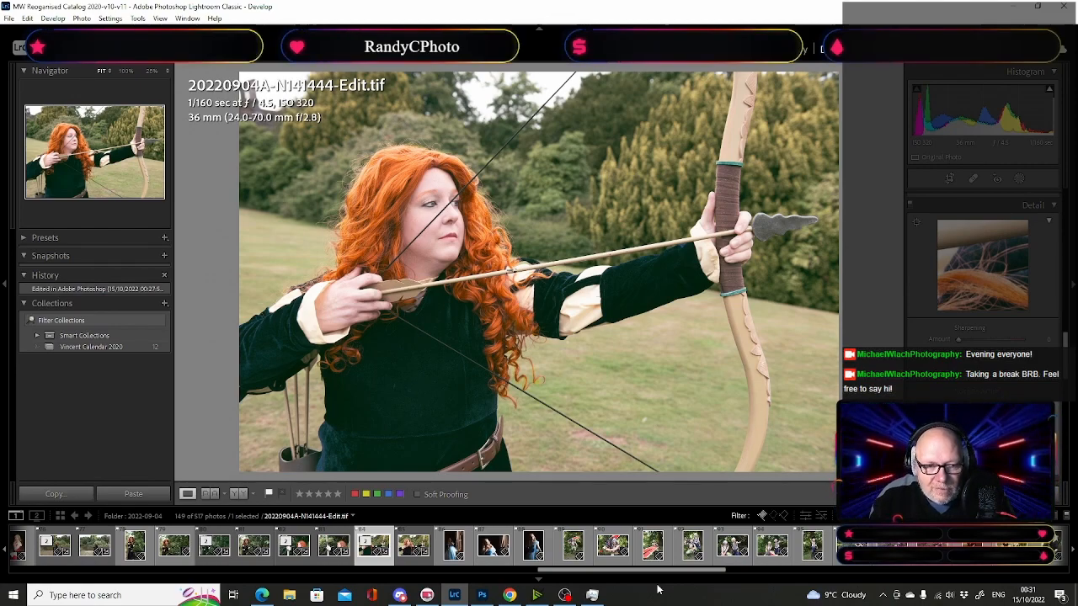
pyautogui.click(573, 549)
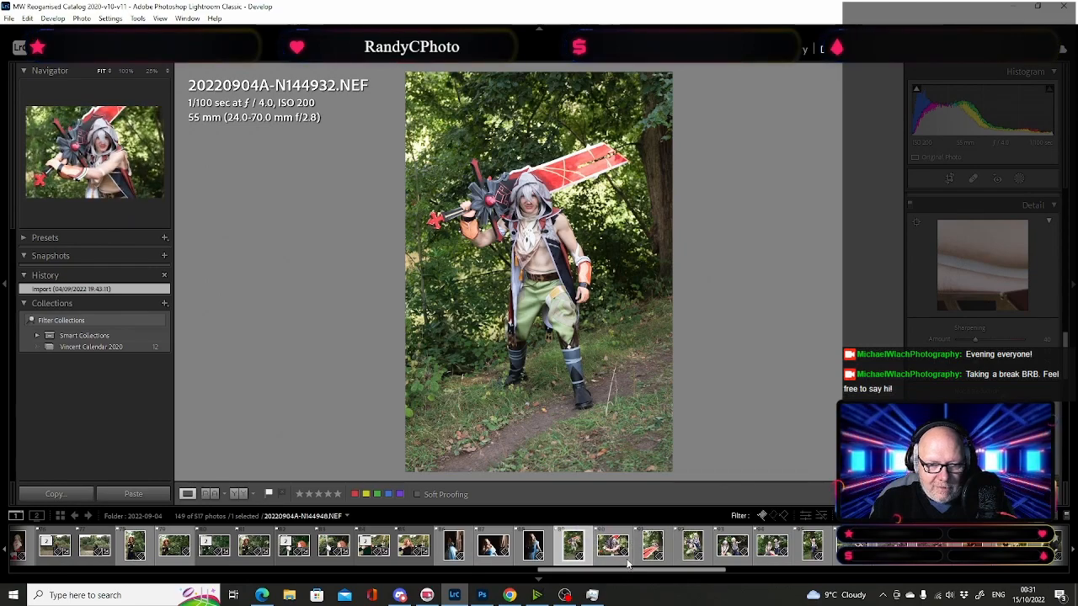
pyautogui.click(658, 553)
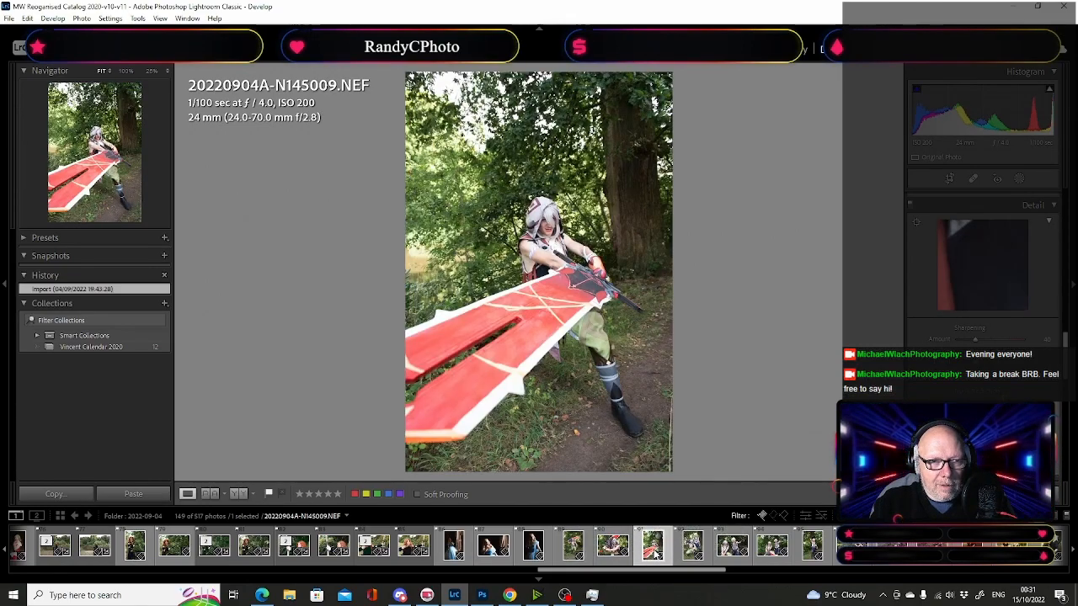
pyautogui.click(732, 547)
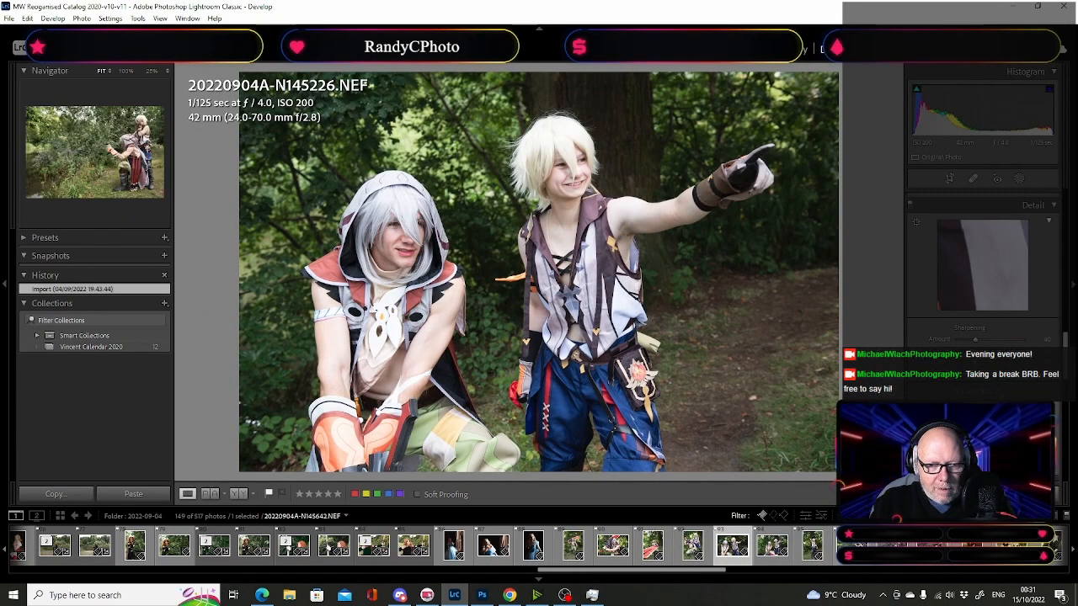
pyautogui.click(852, 546)
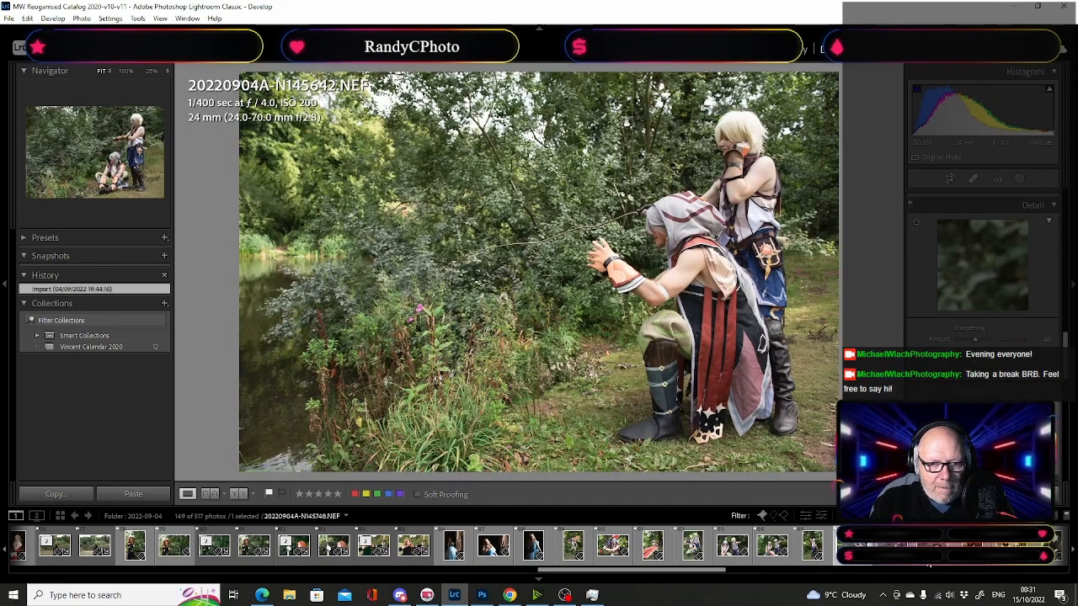
pyautogui.click(926, 547)
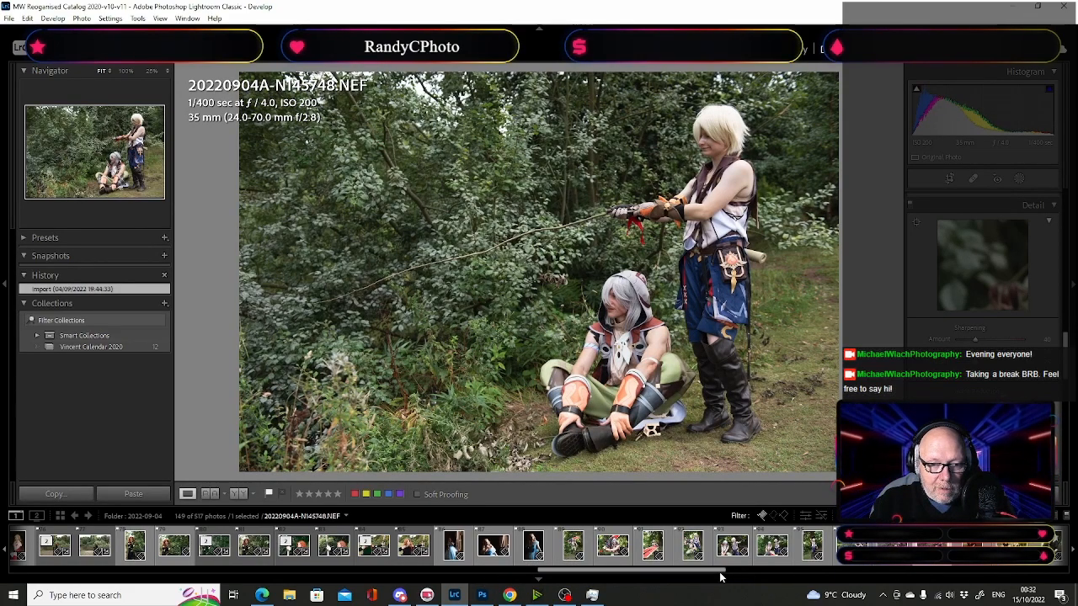
# Step: Review the flagged photos of the black-clad couple with the sword, from 20220904A-N150409 through 20220904A-N150658, as candidates for the next edit
pyautogui.moveTo(717, 574); pyautogui.dragTo(758, 580)
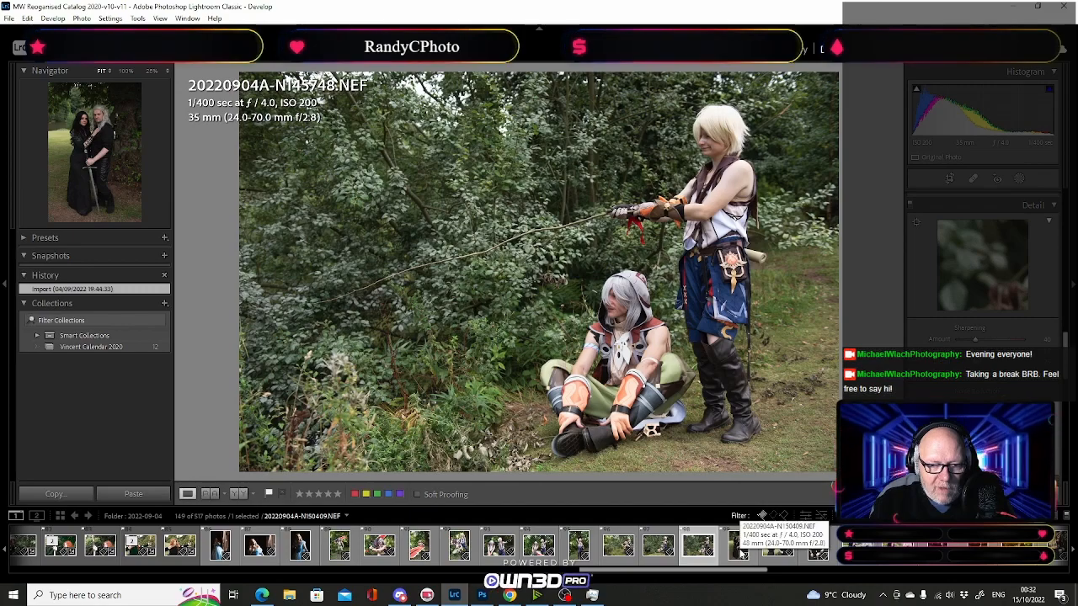
pyautogui.click(741, 549)
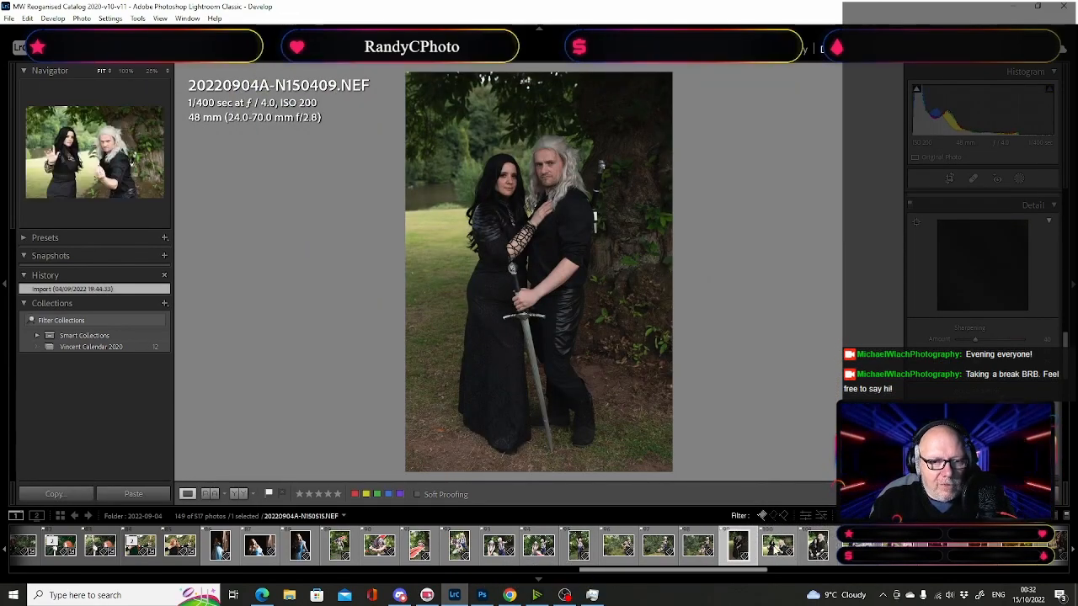
pyautogui.click(778, 547)
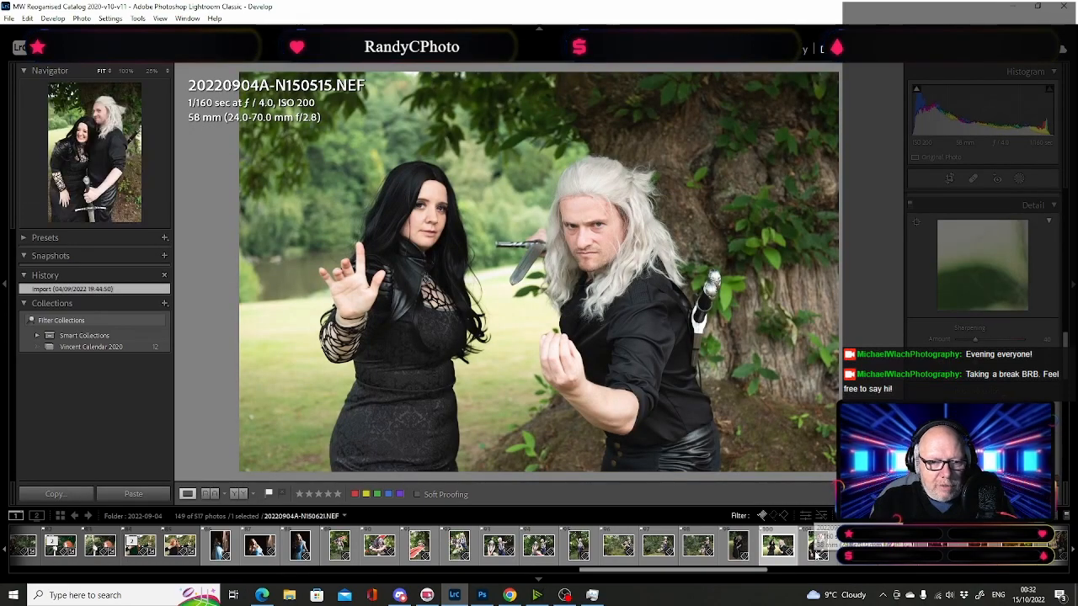
pyautogui.click(817, 548)
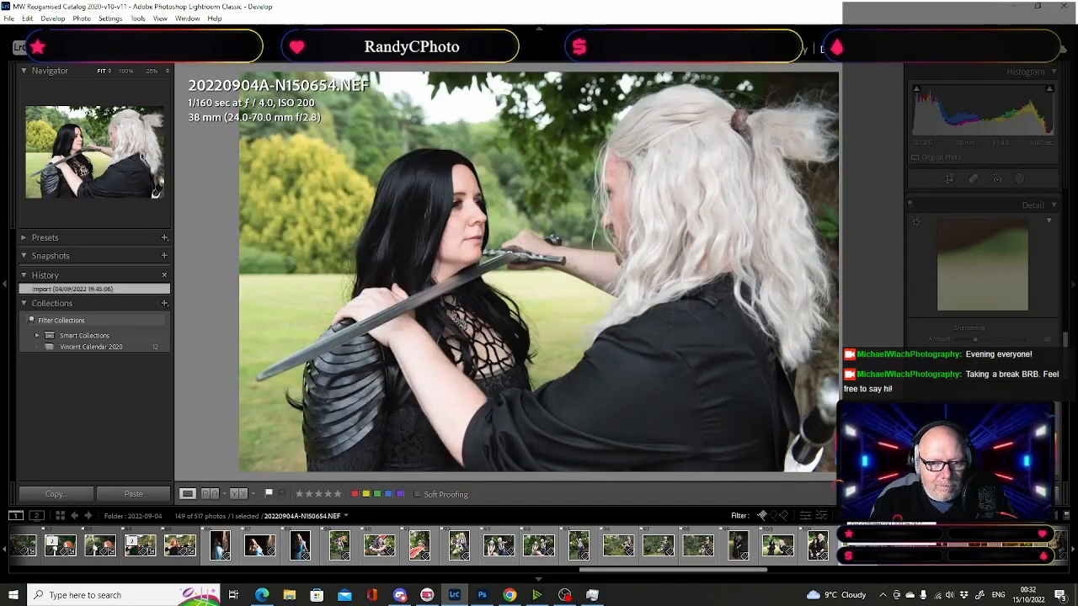
pyautogui.press('Right')
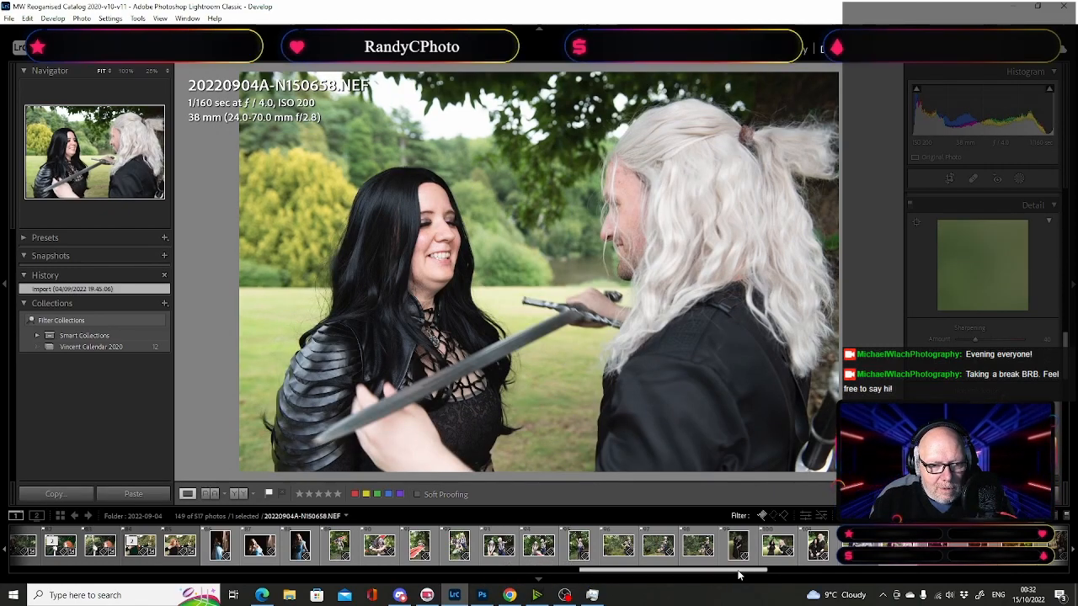
pyautogui.moveTo(737, 575); pyautogui.dragTo(720, 577)
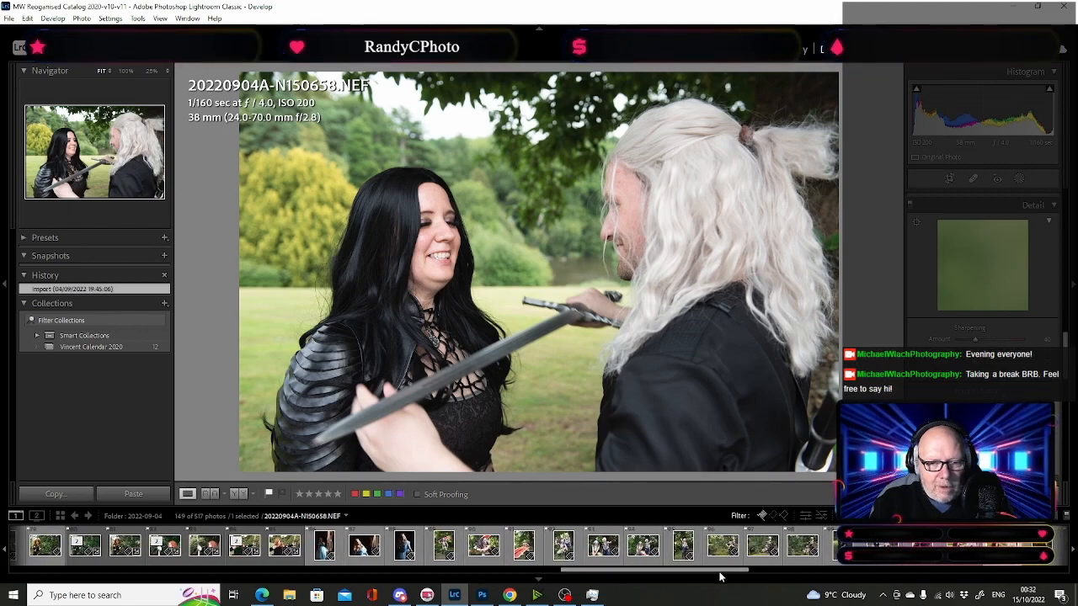